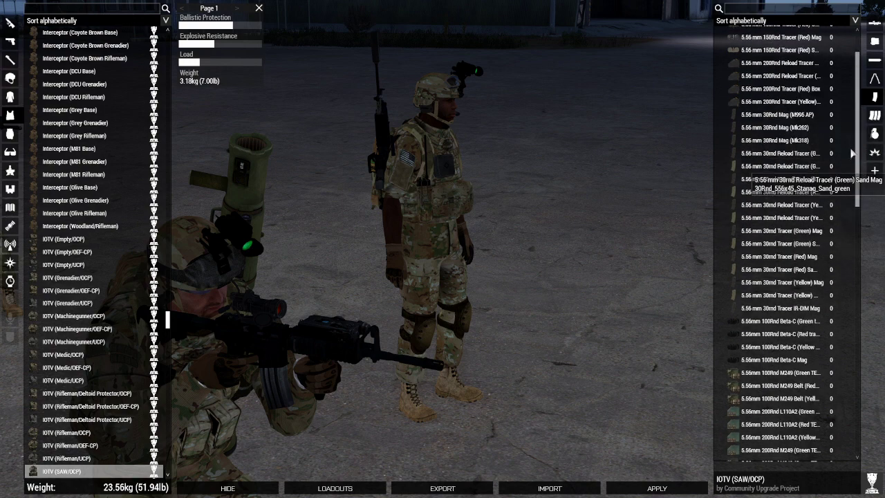
Add two 5.56 mm 200Rnd Tracer (Red) Boxes and two 9mm 17Rnd G17 Mags to the IOTV (SAW/OCP) vest.
scroll(845, 270, down, 9)
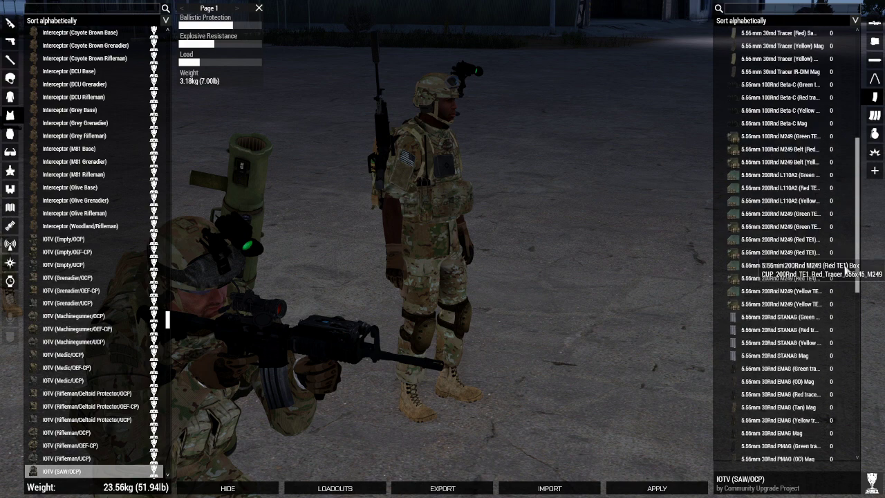
scroll(843, 285, down, 9)
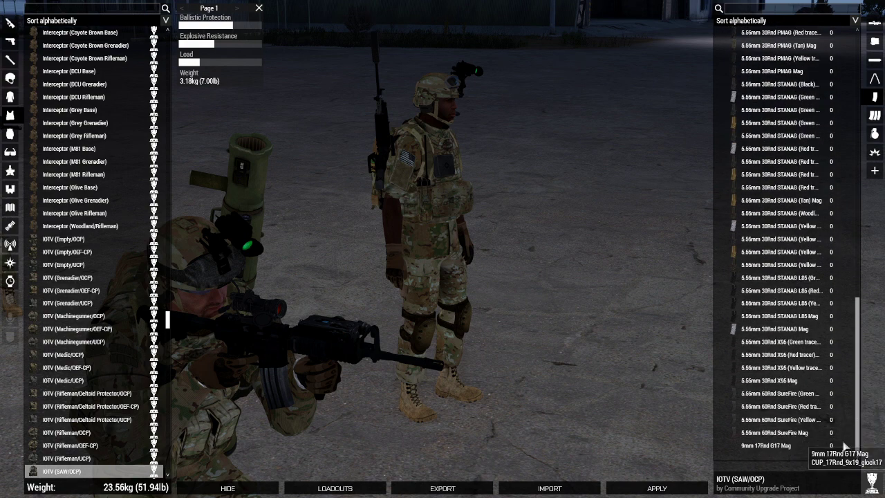
scroll(848, 373, up, 9)
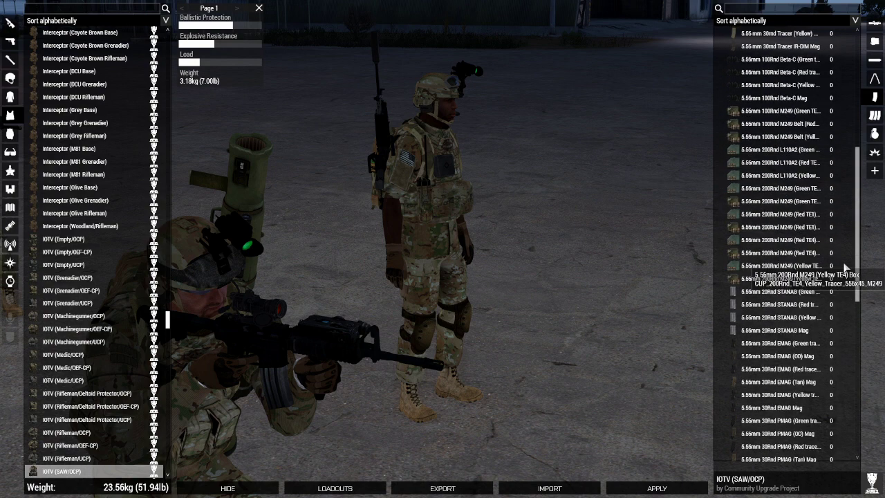
scroll(844, 266, up, 8)
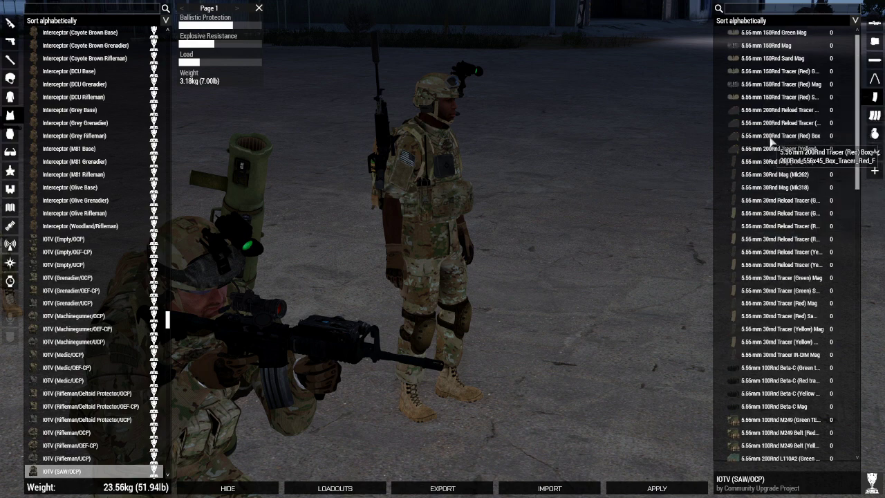
click(856, 137)
click(848, 137)
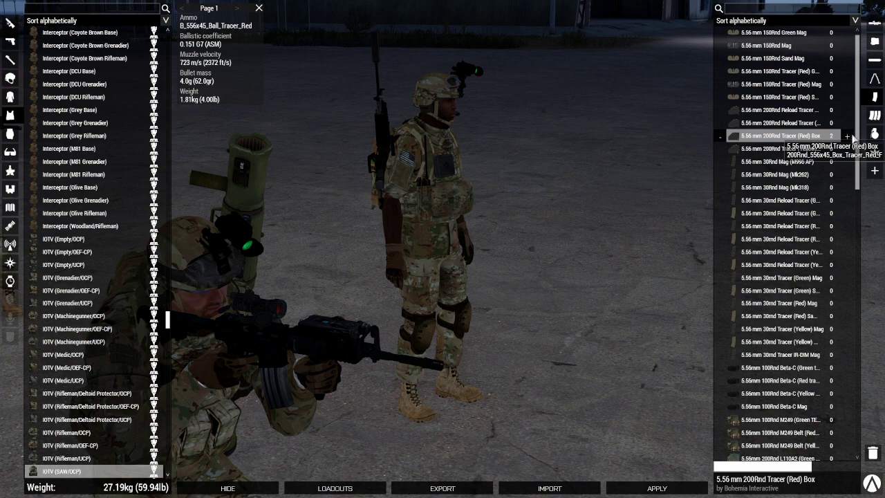
drag(856, 141, 854, 468)
click(849, 446)
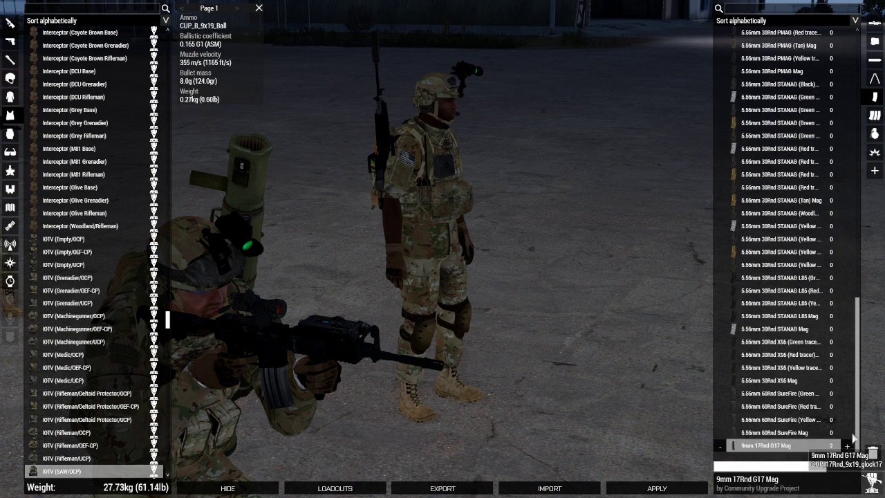
Add two RGO Grenades and two white Smoke Grenades to the vest.
click(875, 134)
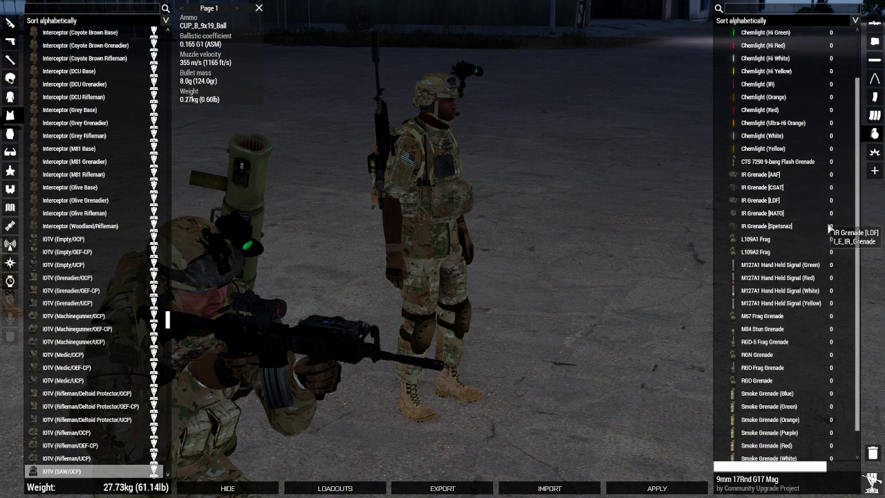
scroll(789, 367, down, 1)
click(795, 354)
click(847, 355)
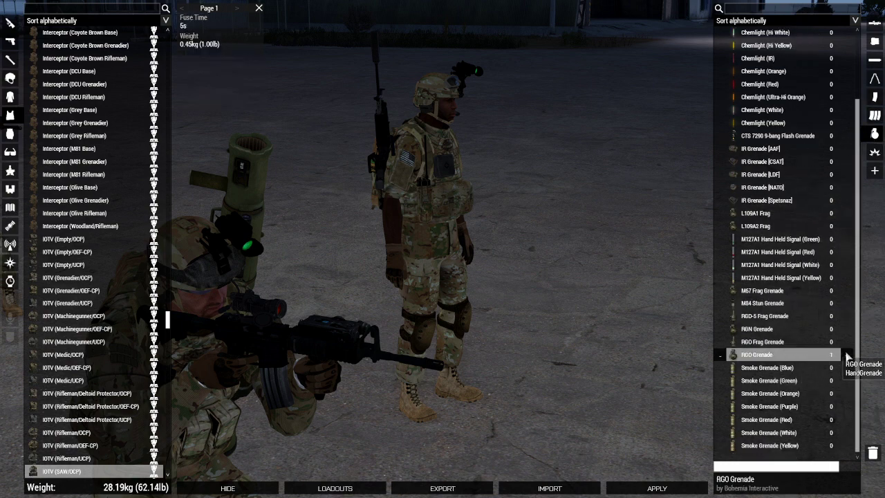
click(848, 355)
click(852, 434)
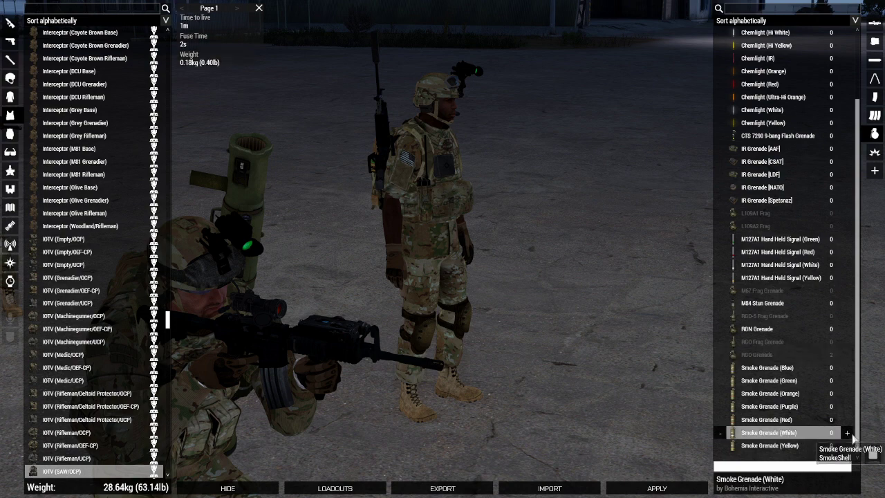
click(848, 434)
click(847, 434)
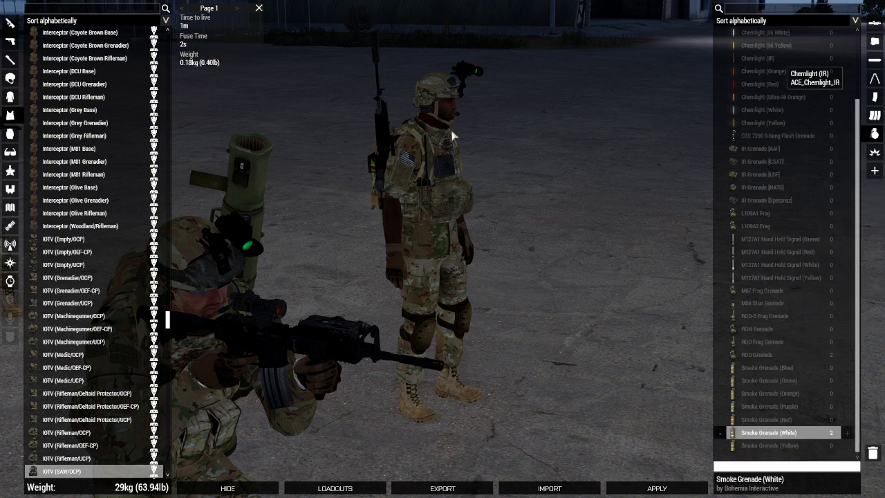
Empty the Falcon-II (OCP) backpack and fill it with five 5.56 mm 200Rnd Tracer (Red) Boxes.
click(9, 133)
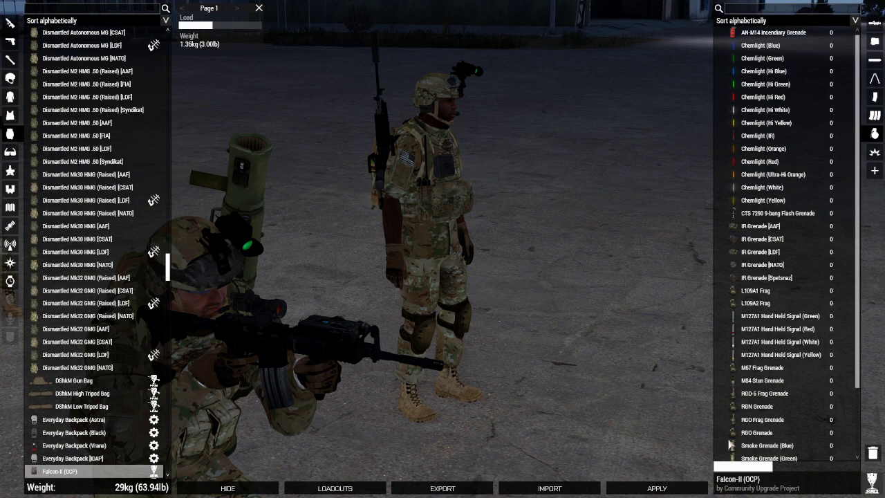
click(872, 453)
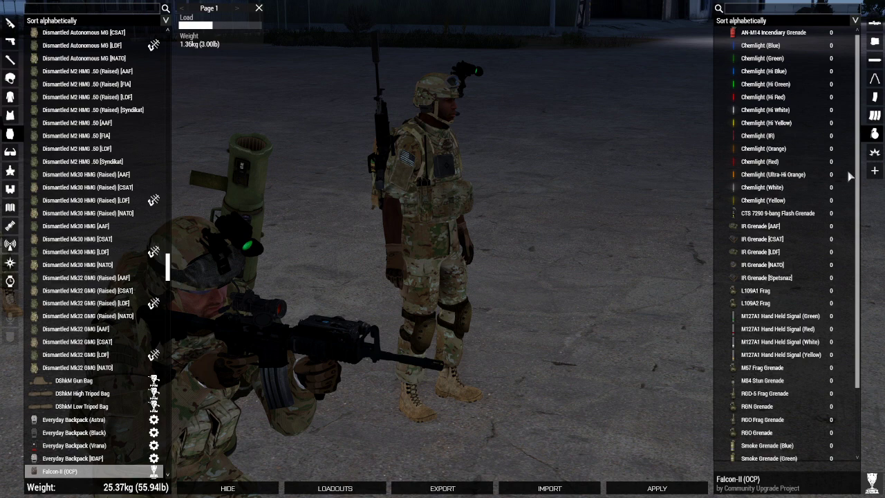
click(872, 95)
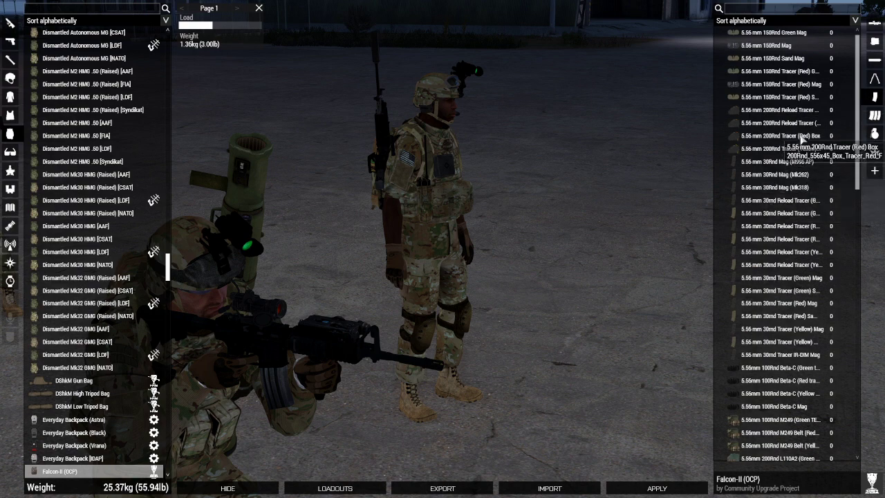
click(799, 138)
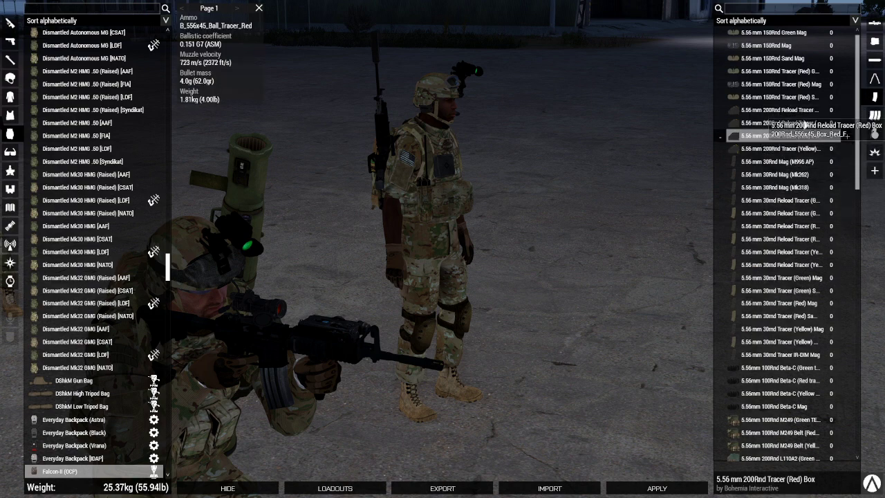
click(848, 138)
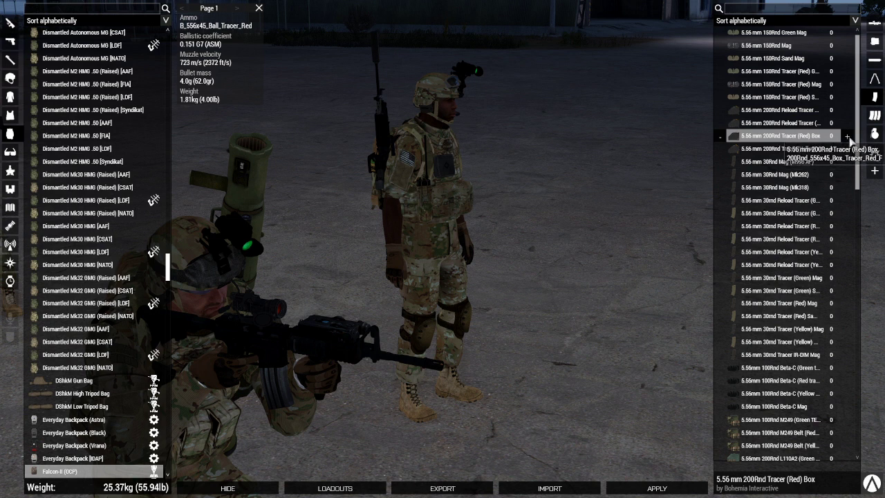
click(848, 138)
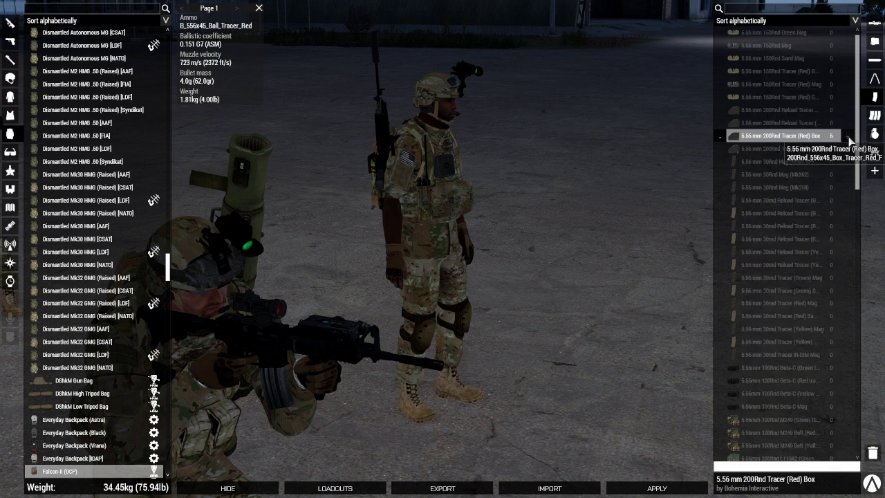
Replace the autorifleman's night vision device with NV Goggles (Gen4, Black).
click(10, 153)
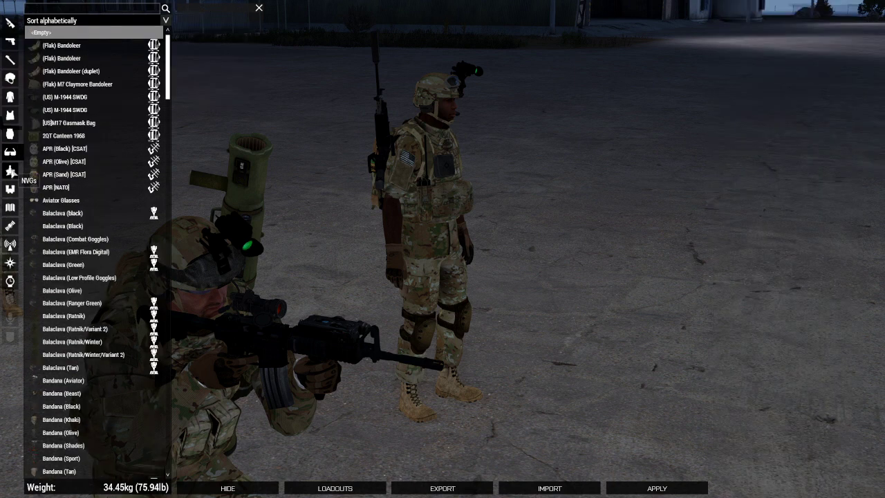
click(10, 188)
scroll(131, 224, down, 10)
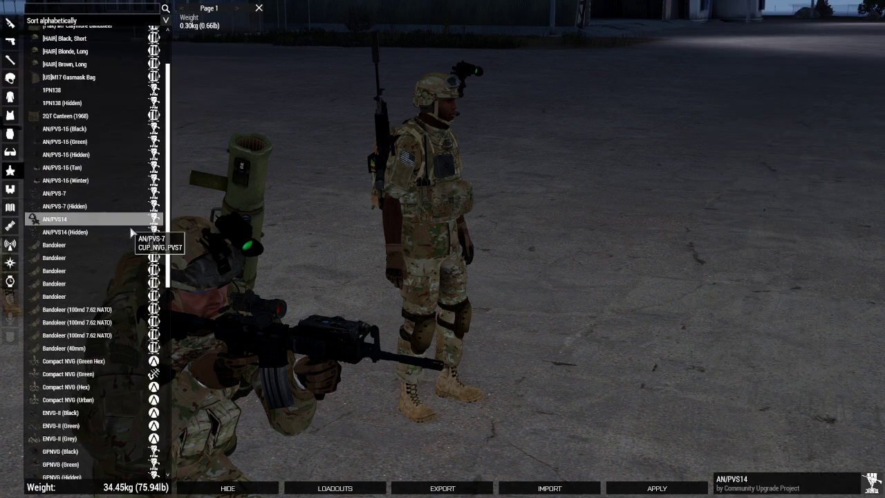
scroll(114, 353, down, 2)
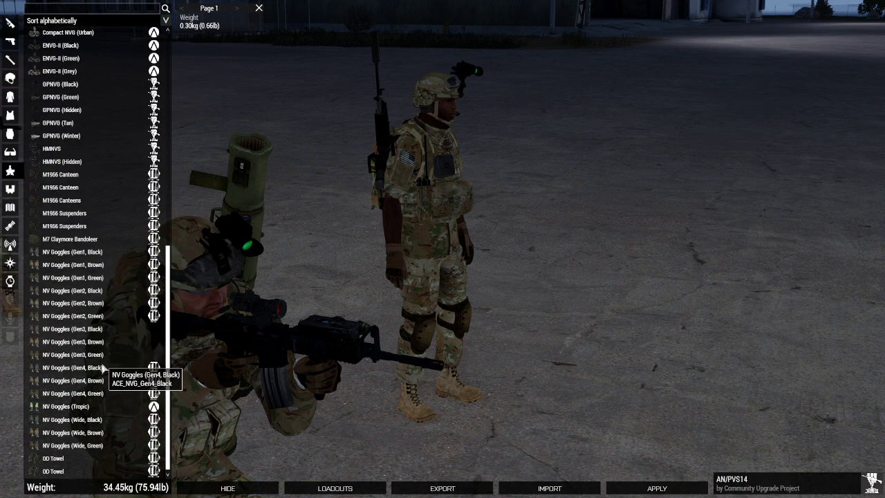
click(111, 367)
Equip the autorifleman with a GPS, check the remaining item slots, and apply the loadout.
click(9, 207)
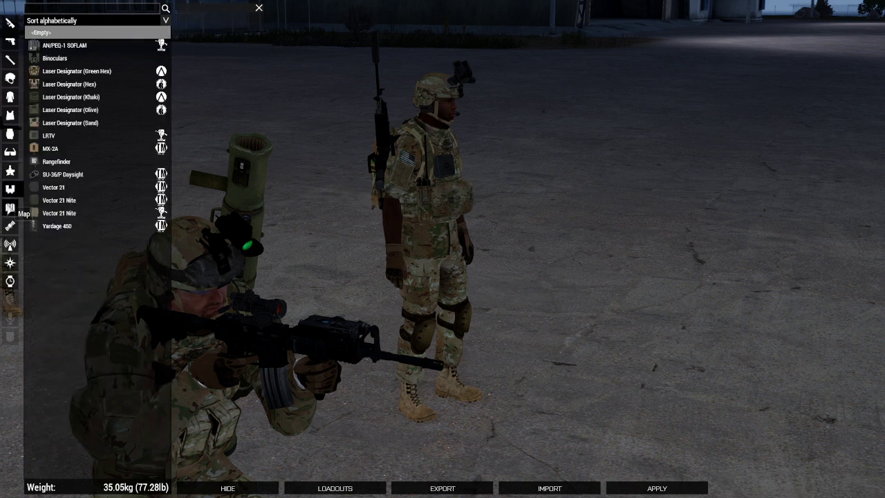
click(10, 211)
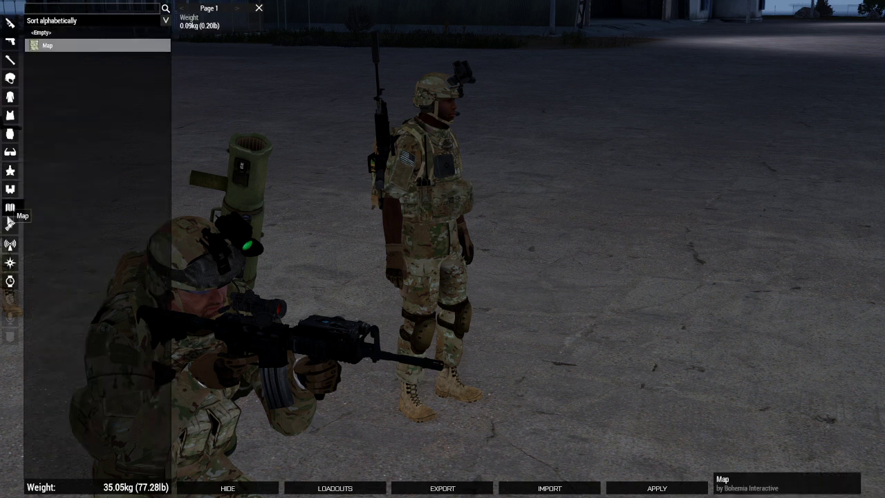
click(11, 225)
click(76, 71)
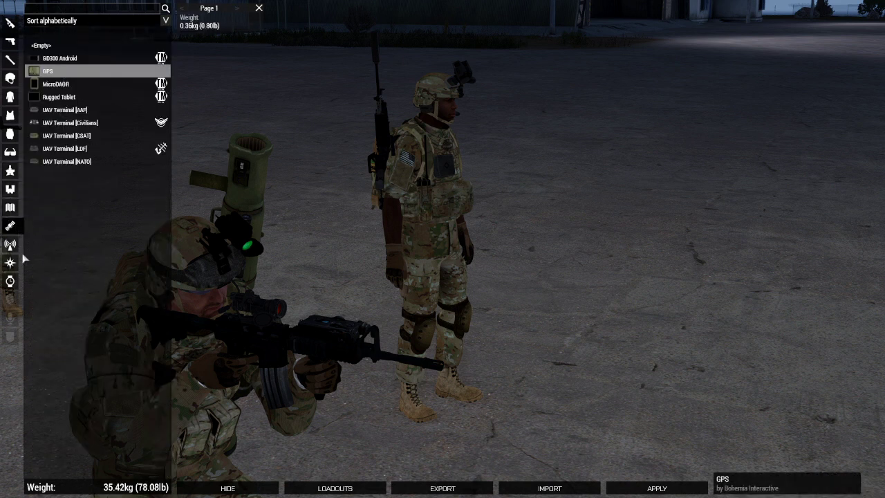
click(12, 248)
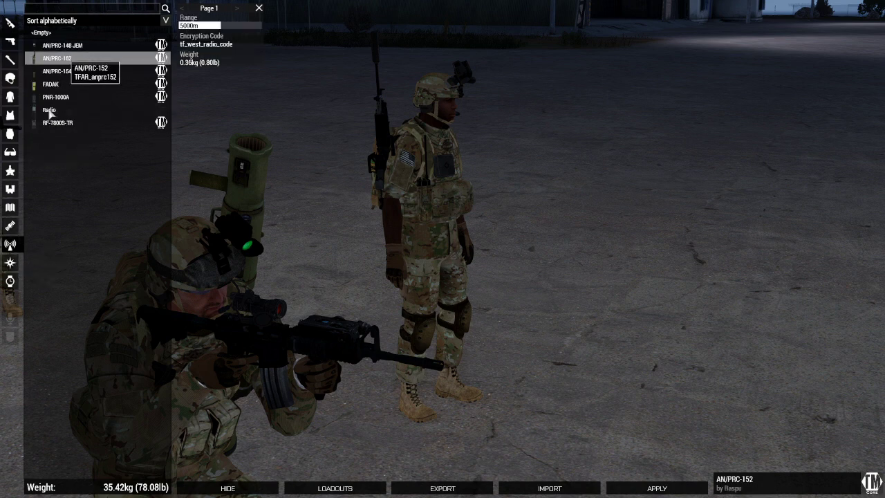
click(10, 262)
click(10, 280)
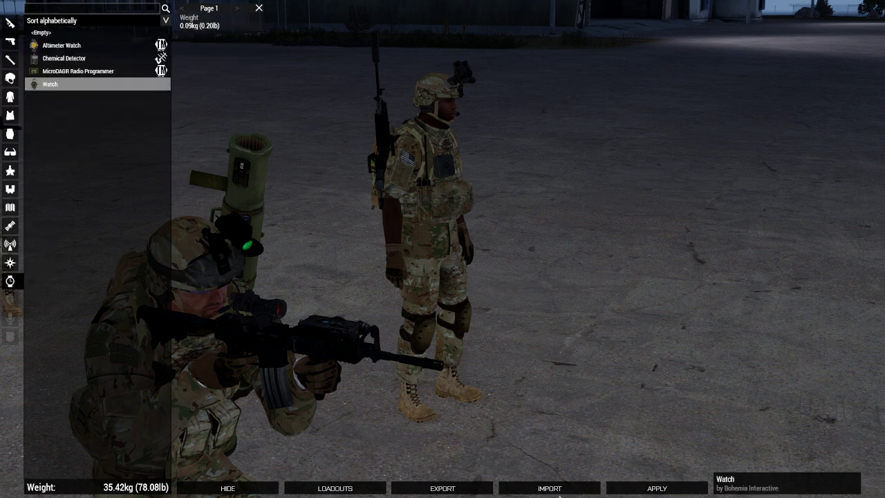
click(657, 489)
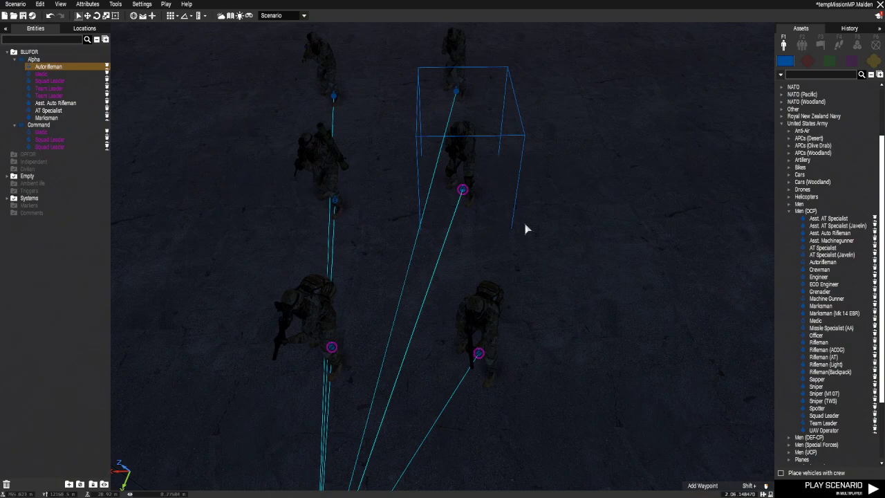
Make the assistant auto rifleman playable with the role description Asst. AutoRifleman@Alpha.
scroll(526, 229, up, 3)
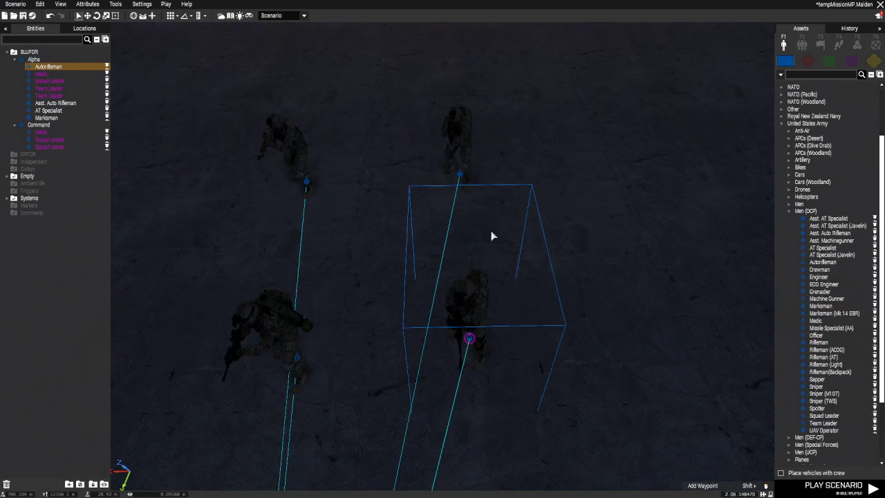
double_click(460, 173)
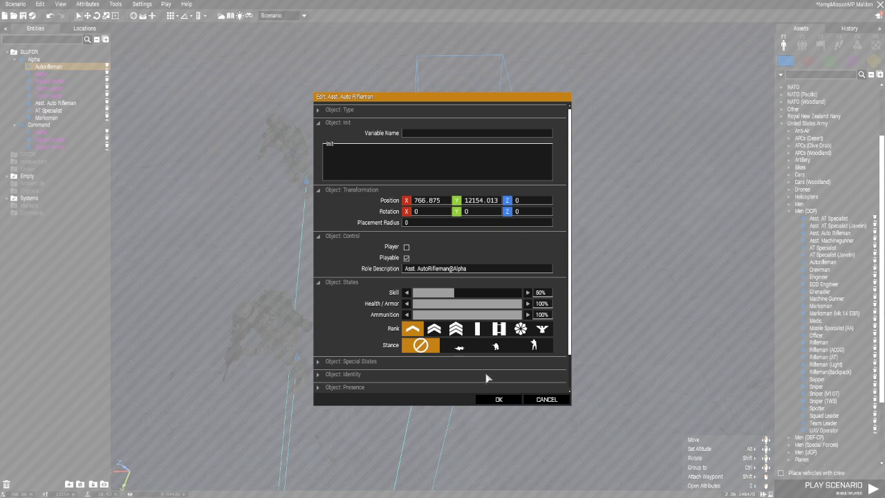
click(499, 401)
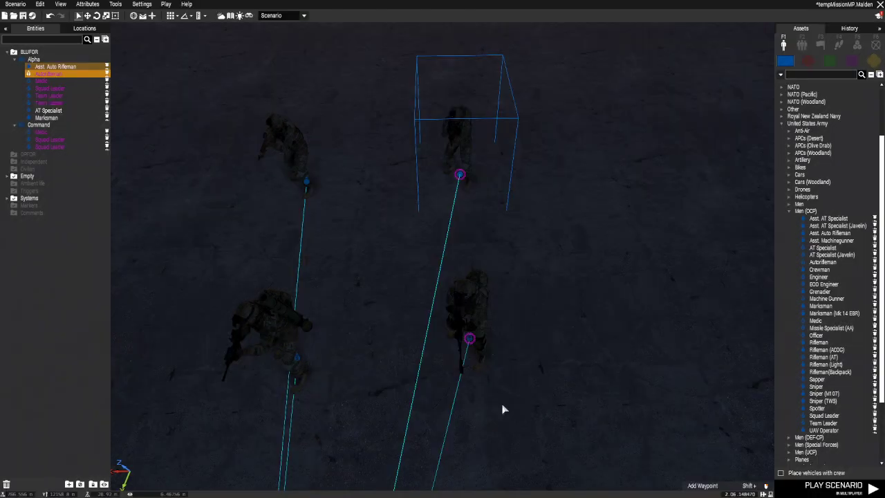
Open the assistant auto rifleman's loadout in ACE Arsenal and equip an H&K MP5SD5 with an EOTech 551 (Black) sight.
right_click(460, 175)
mouse_move(506, 328)
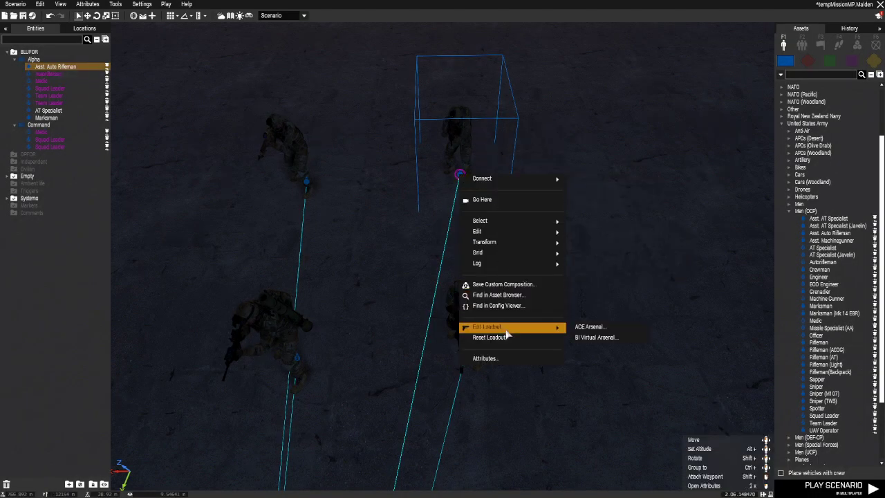
click(589, 329)
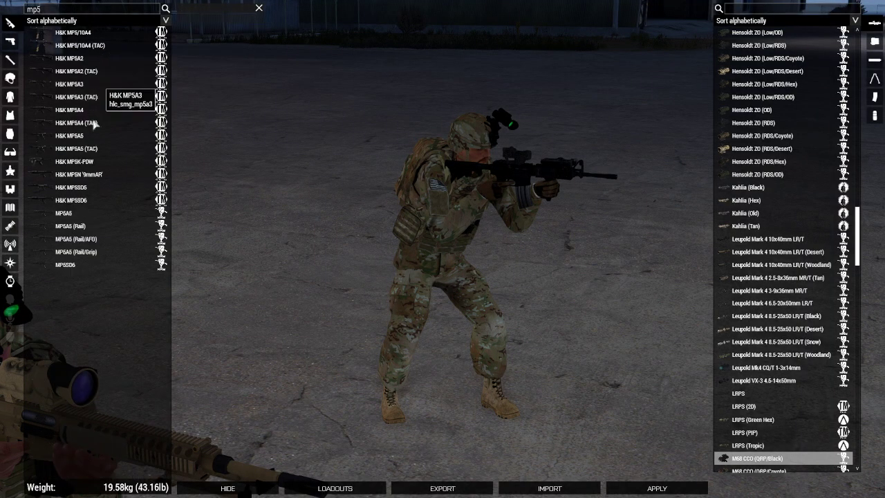
click(92, 188)
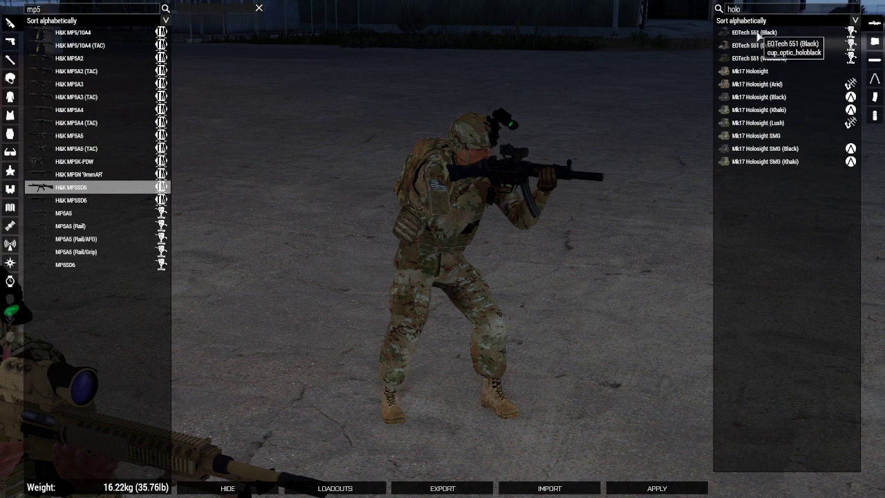
click(753, 32)
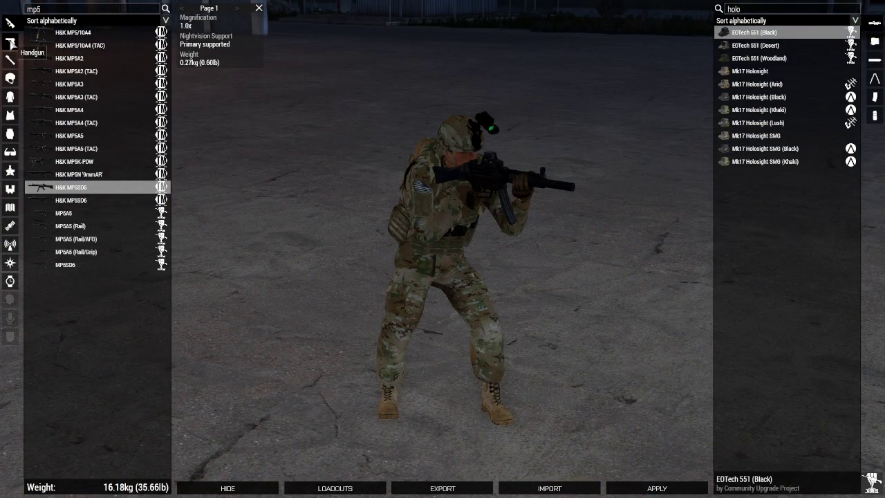
Equip a G17 (Black) handgun fitted with the Silencer (M9).
click(11, 41)
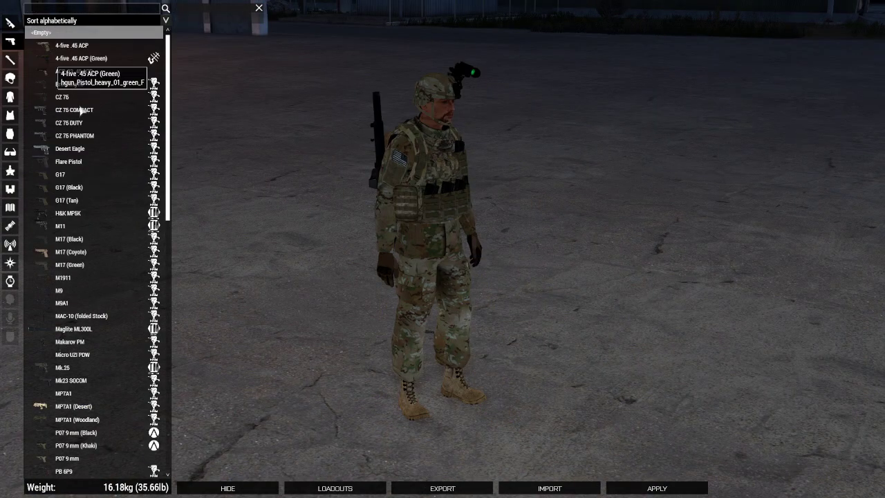
click(70, 187)
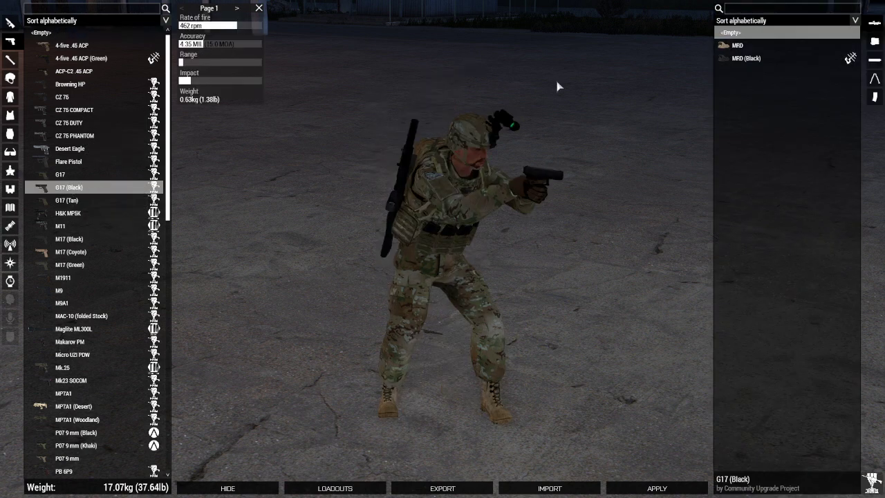
click(873, 73)
click(775, 59)
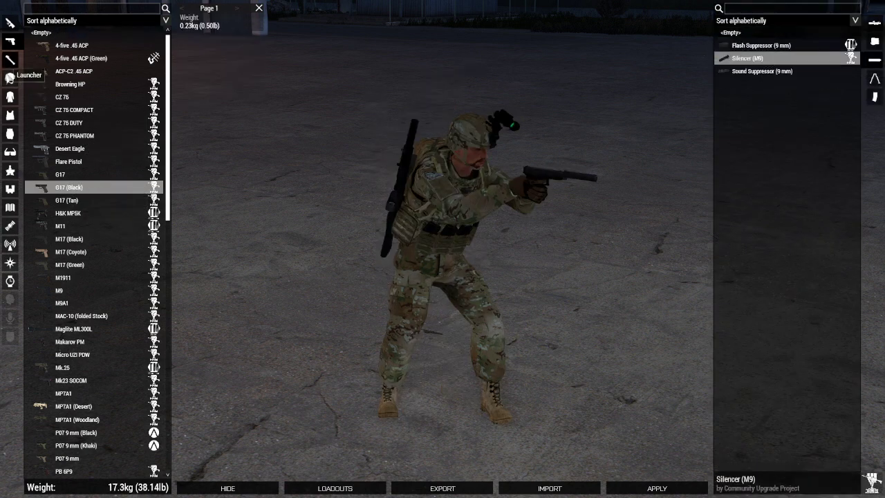
Add ten Bandage (Basic) items to the assistant auto rifleman's uniform.
click(10, 78)
click(10, 79)
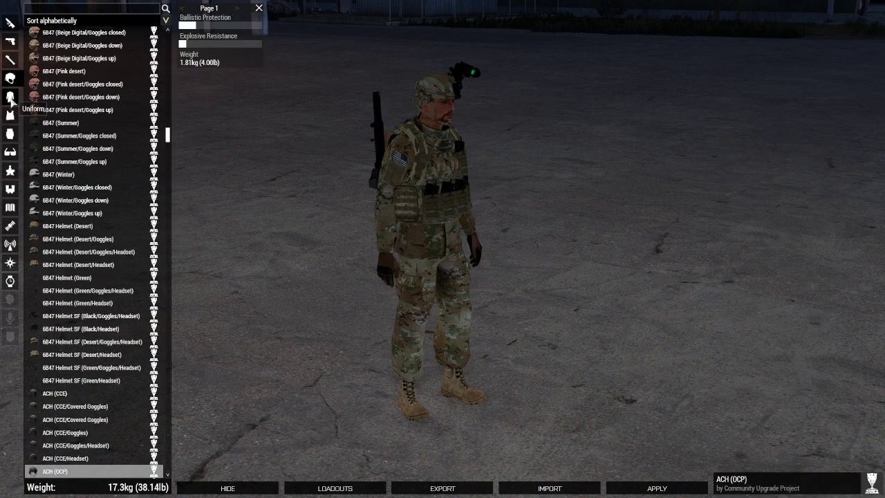
click(10, 97)
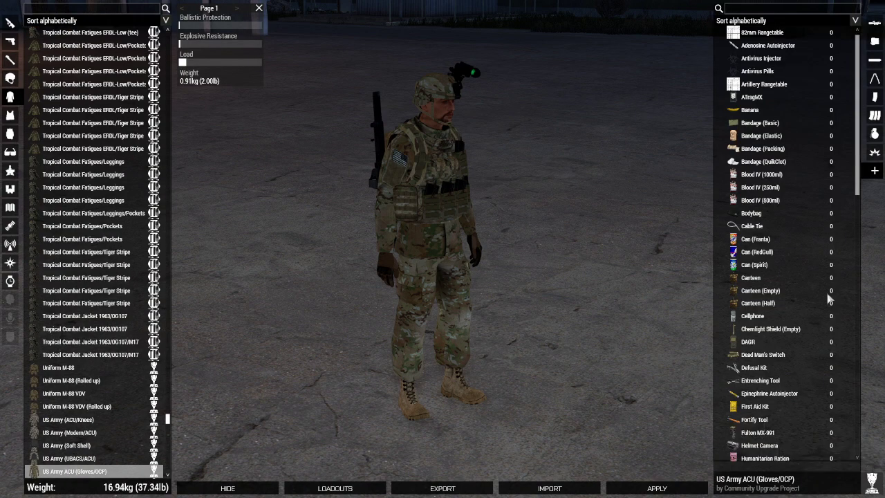
click(788, 123)
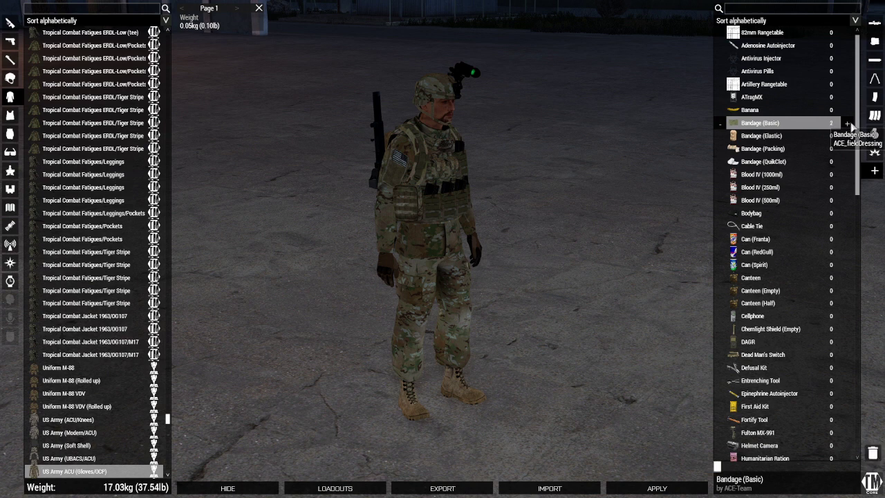
click(848, 124)
click(847, 125)
click(846, 125)
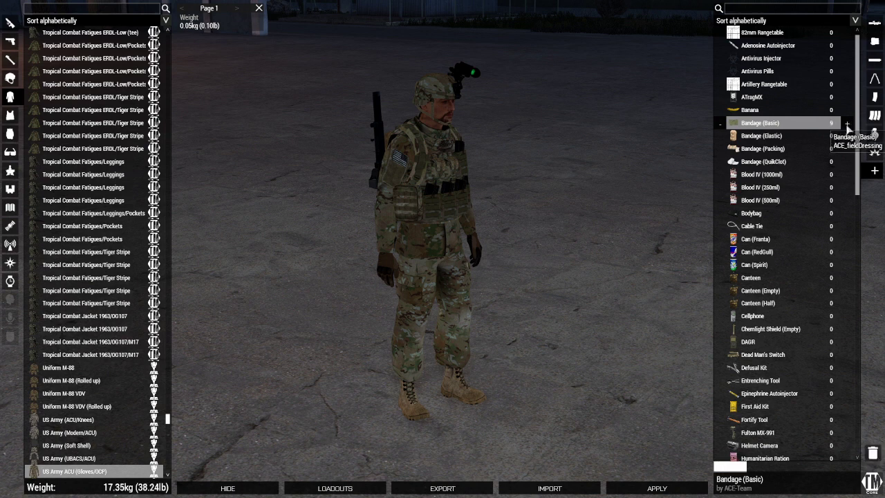
Add one Cable Tie and two Epinephrine Autoinjectors to the uniform.
click(802, 226)
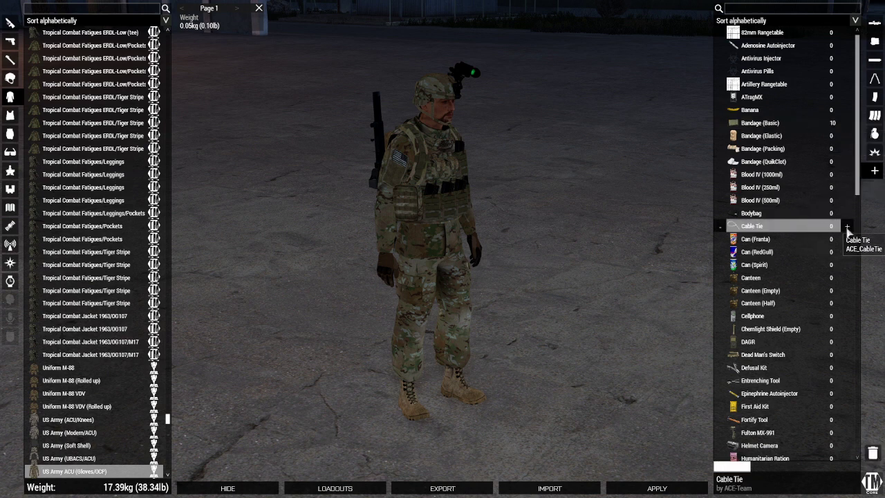
click(848, 227)
scroll(804, 284, down, 1)
scroll(805, 283, down, 3)
click(783, 290)
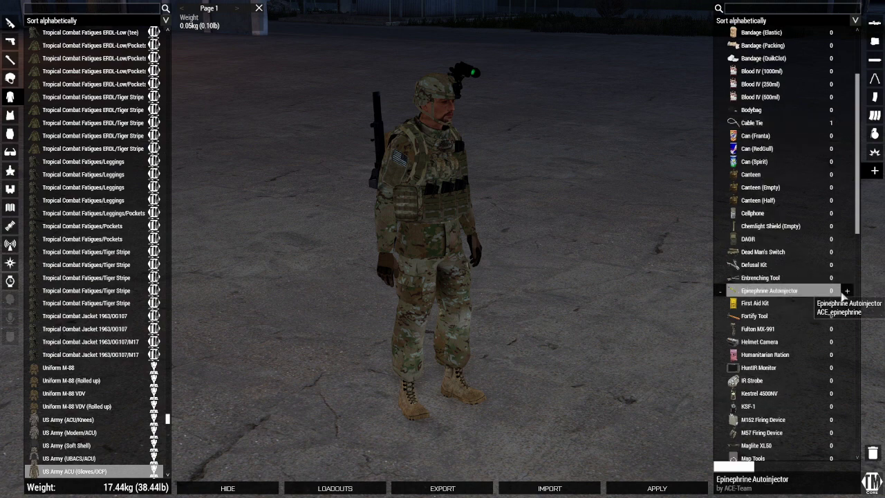
click(847, 290)
click(847, 290)
Add two Morphine Autoinjectors and a few Tourniquets (CAT) to the uniform.
scroll(838, 297, down, 10)
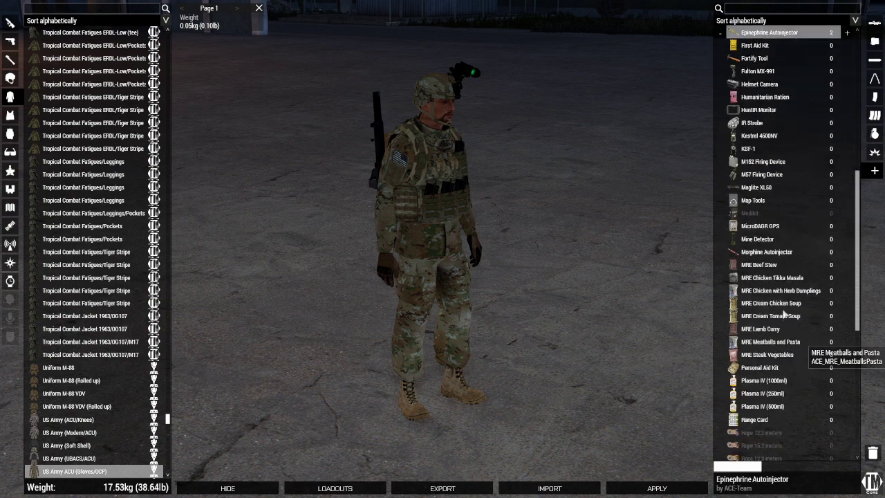
click(786, 253)
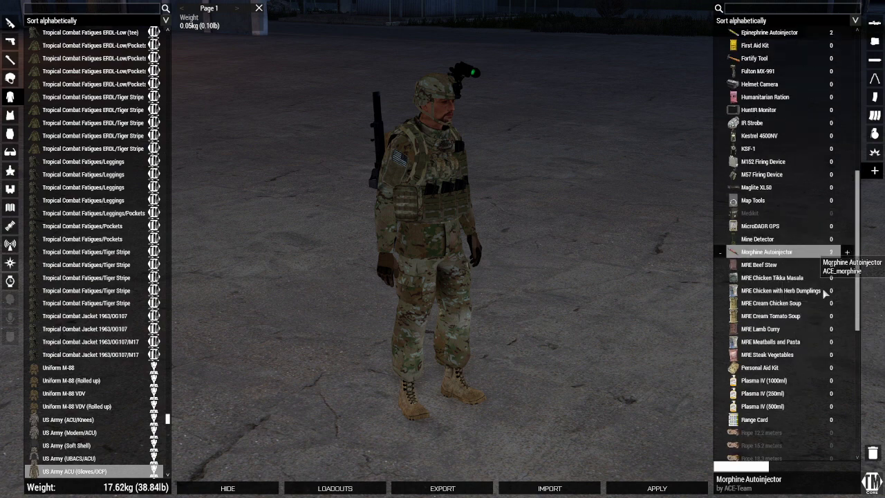
scroll(824, 294, down, 12)
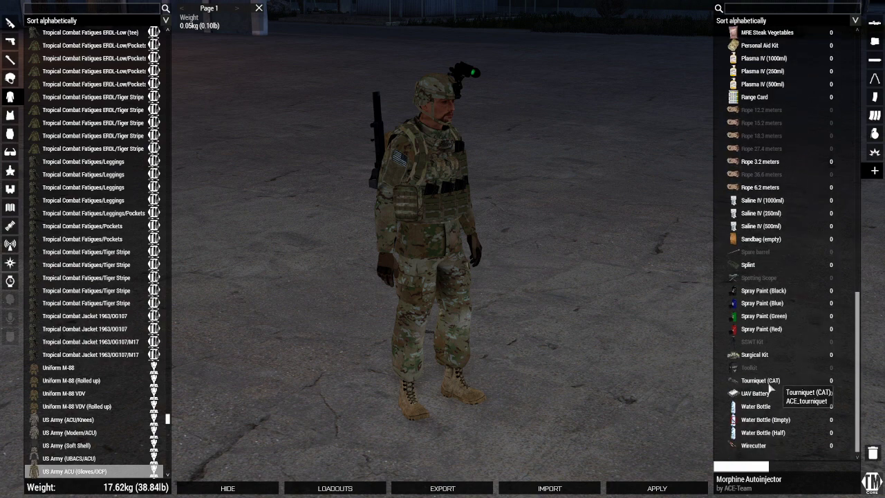
click(769, 382)
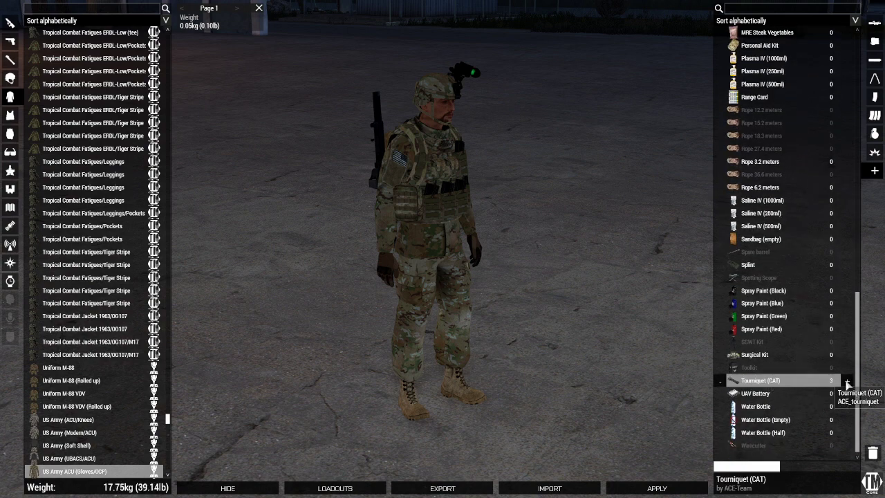
Stock the vest with six 9 mm 30Rnd Reload Tracer (Red) magazines and two 9mm 17Rnd G17 magazines.
click(10, 115)
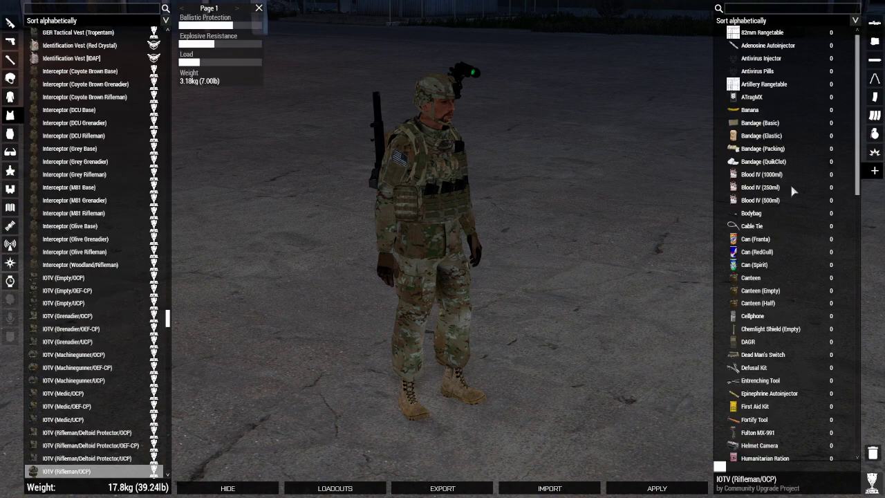
click(875, 96)
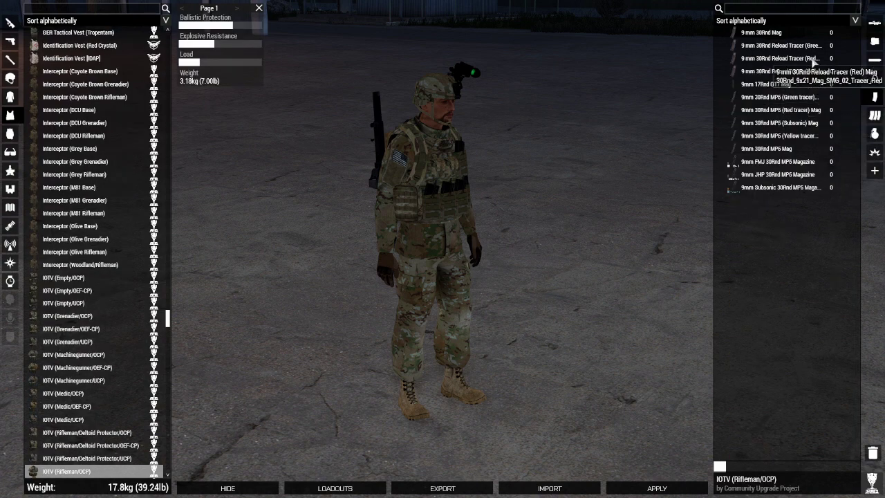
click(830, 59)
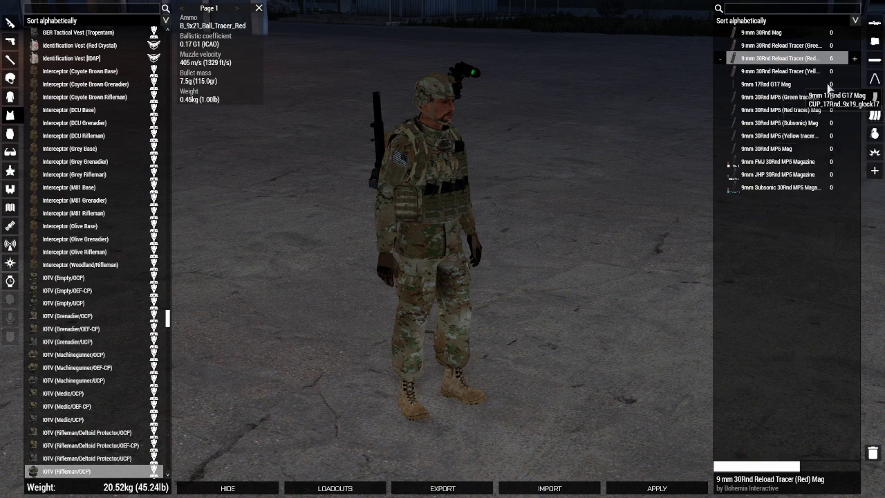
click(853, 85)
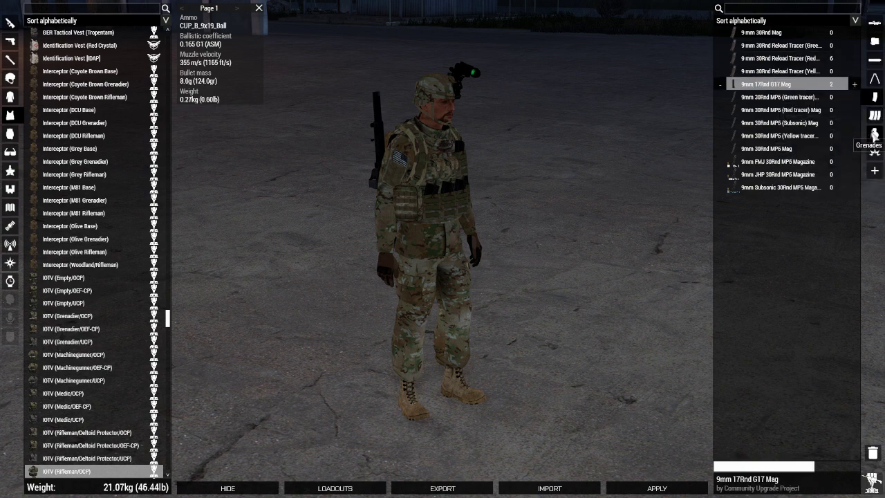
Add two RGO Grenades and two white Smoke Grenades to the vest.
click(875, 133)
scroll(788, 221, down, 3)
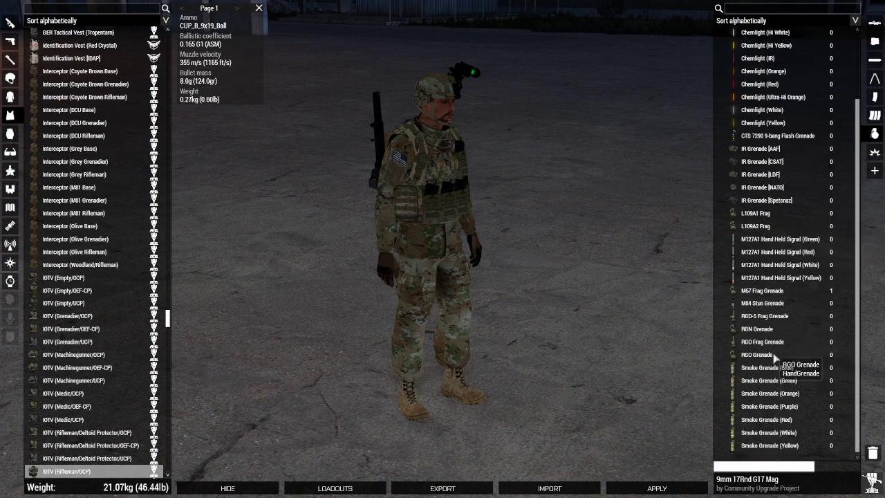
click(774, 355)
click(847, 355)
click(847, 354)
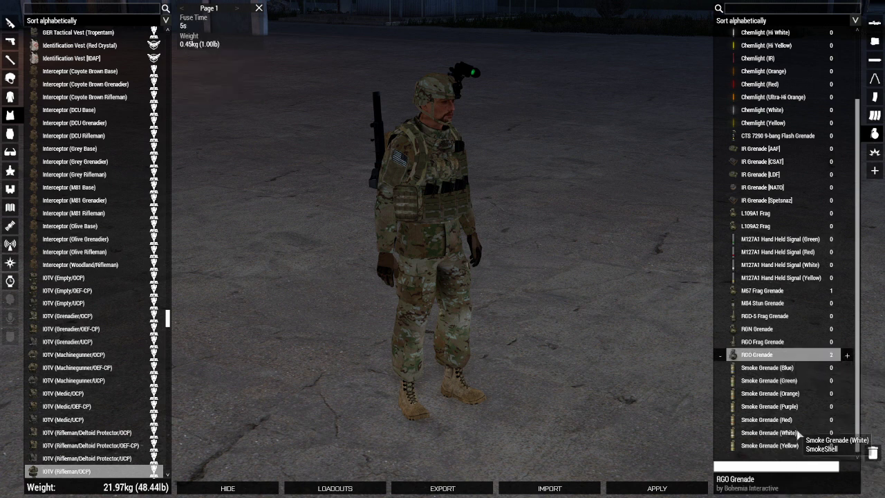
click(847, 432)
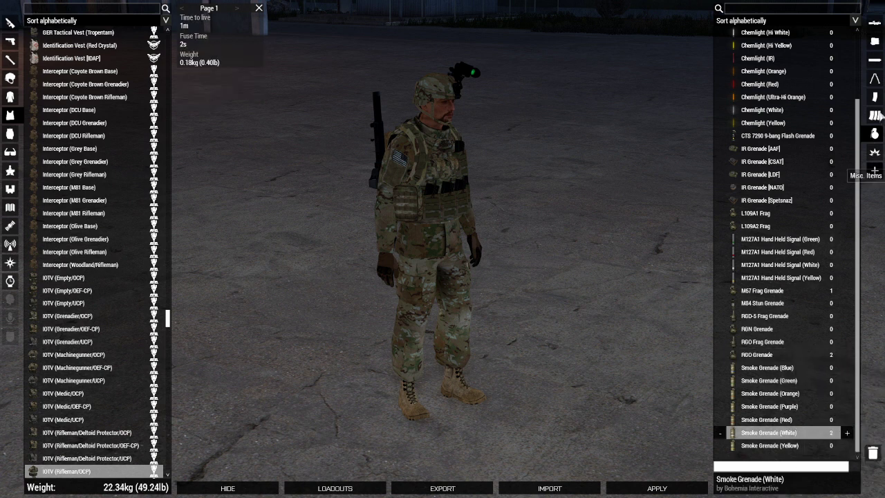
Try a seventh 9 mm 30Rnd Reload Tracer (Red) magazine in the vest and take it out again.
click(875, 97)
click(832, 61)
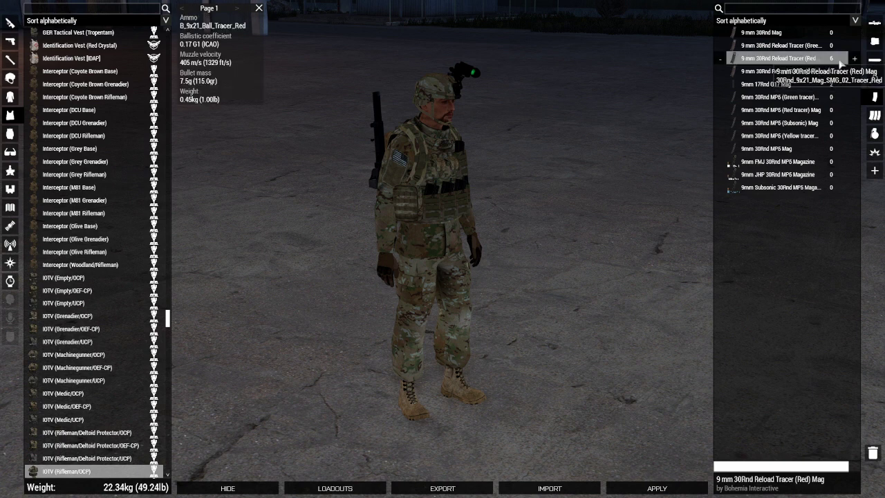
click(852, 59)
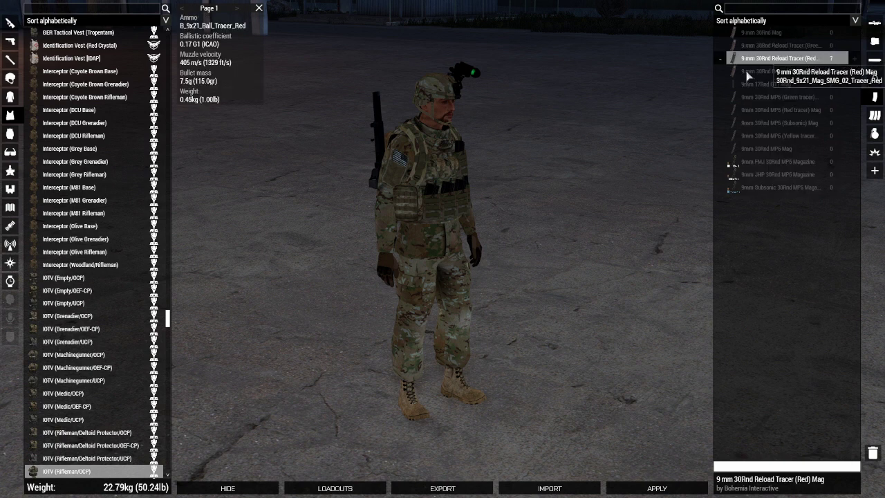
key(Left)
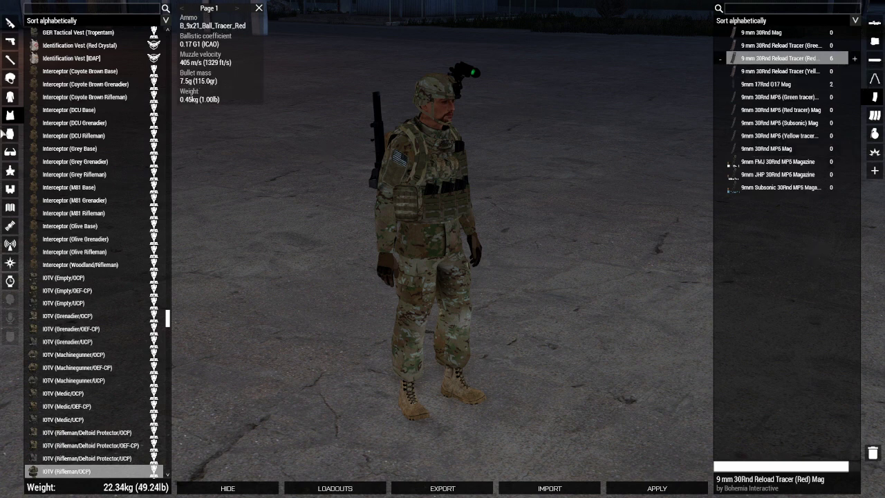
Search the backpack's magazines for 556 and add five 5.56 mm 200Rnd Tracer (Red) Boxes.
drag(618, 241, 173, 204)
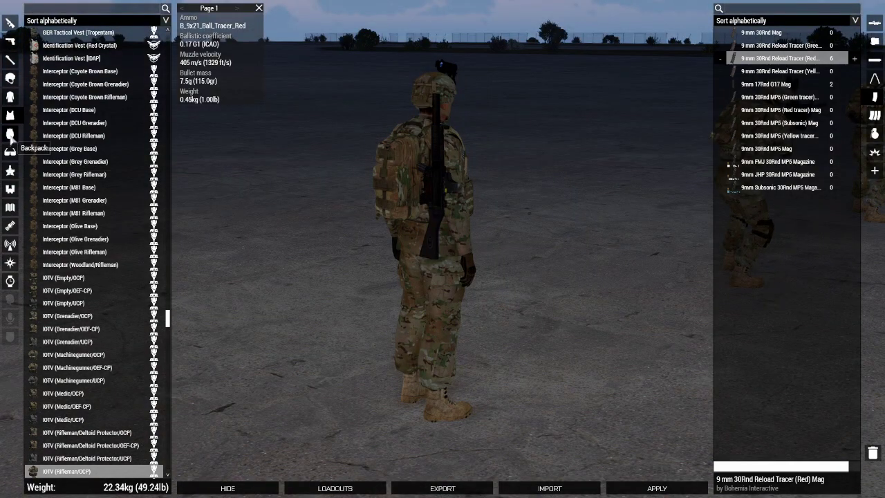
click(10, 134)
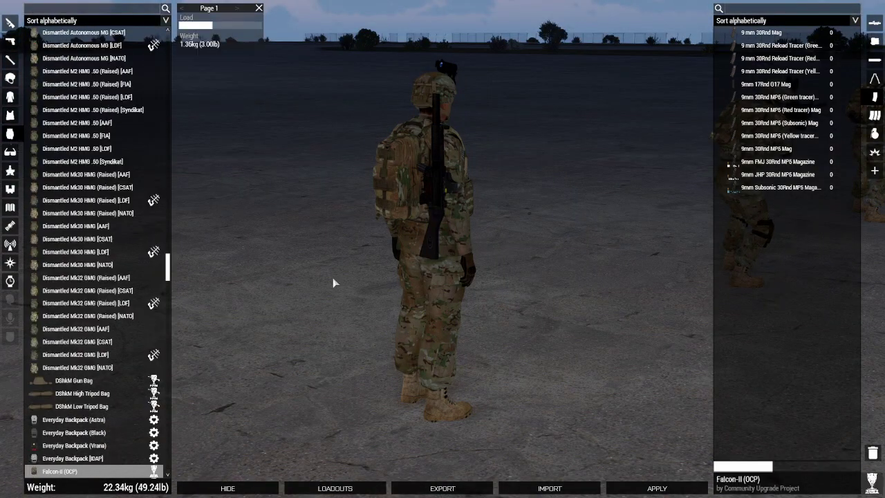
click(877, 116)
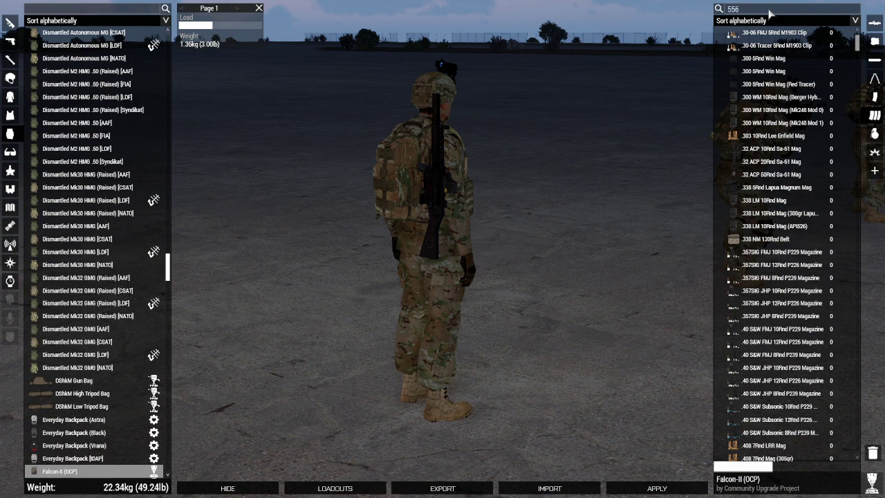
key(Return)
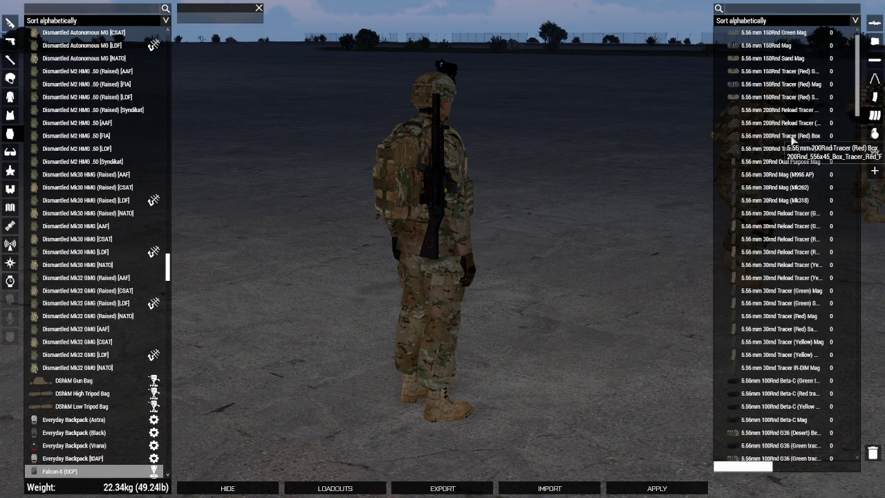
click(815, 136)
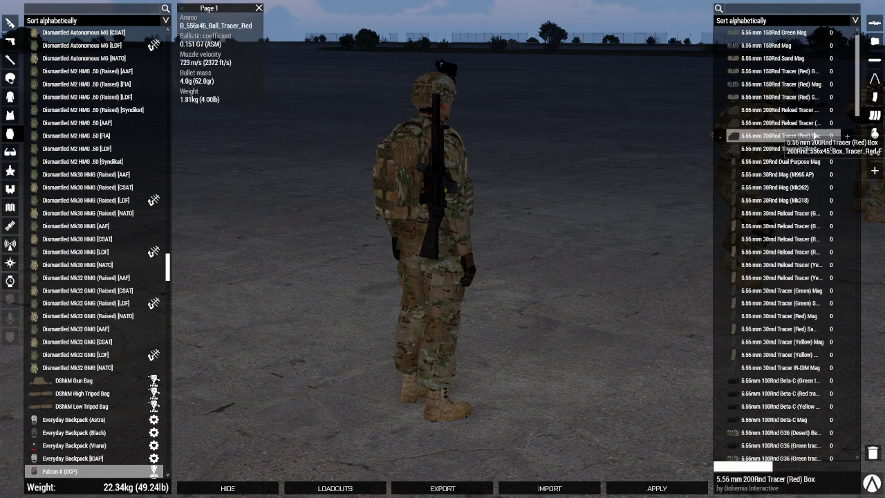
click(873, 453)
click(850, 137)
click(850, 138)
click(850, 138)
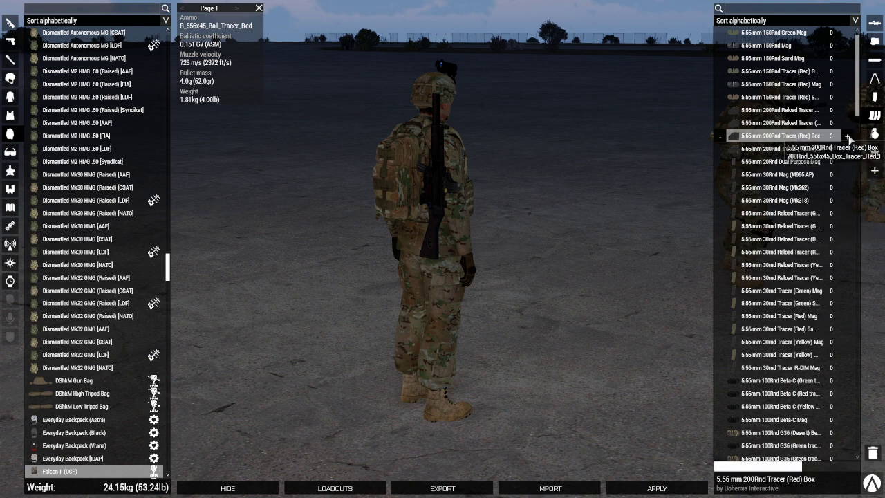
click(850, 137)
click(850, 137)
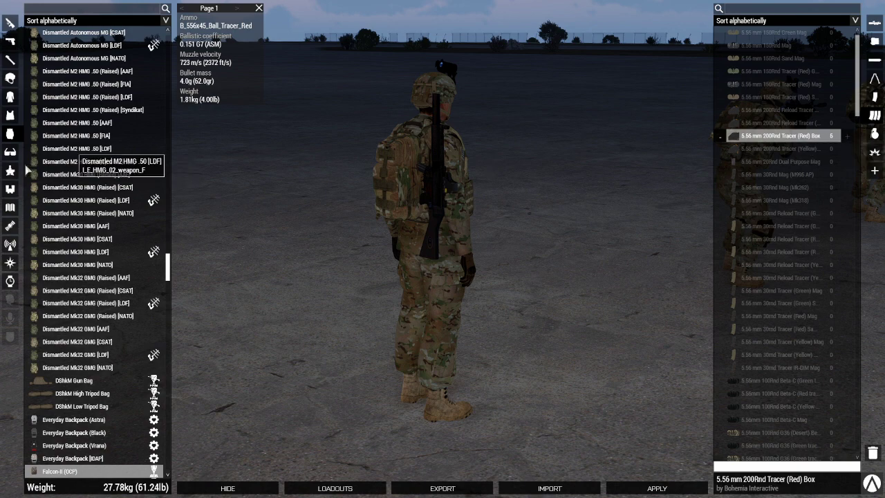
Equip NV Goggles (Gen4, Black) and standard Binoculars.
click(10, 151)
click(10, 171)
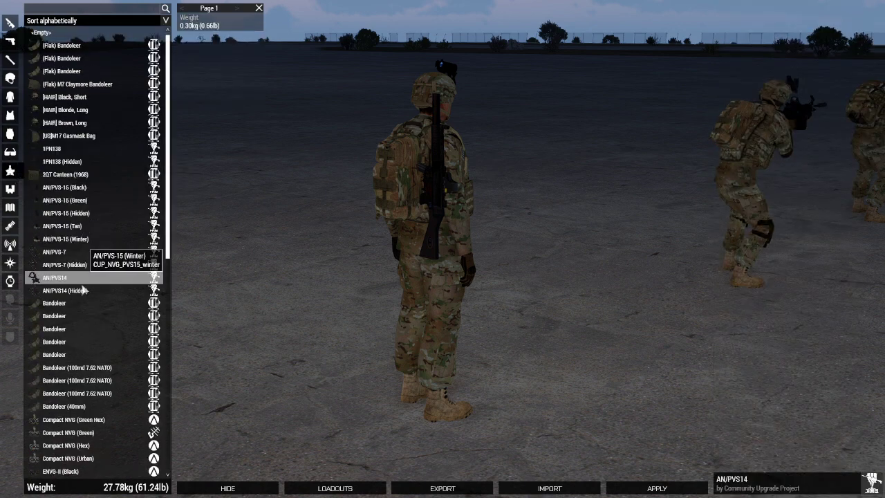
scroll(86, 277, down, 4)
scroll(97, 412, down, 10)
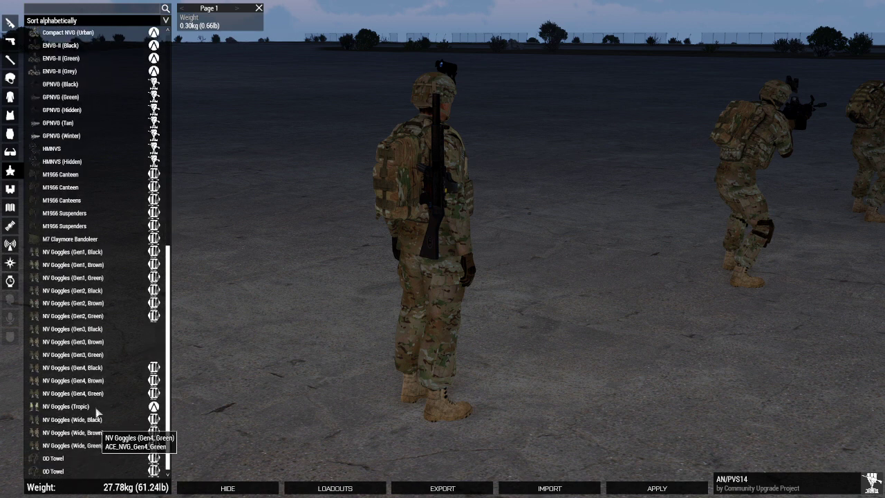
click(97, 367)
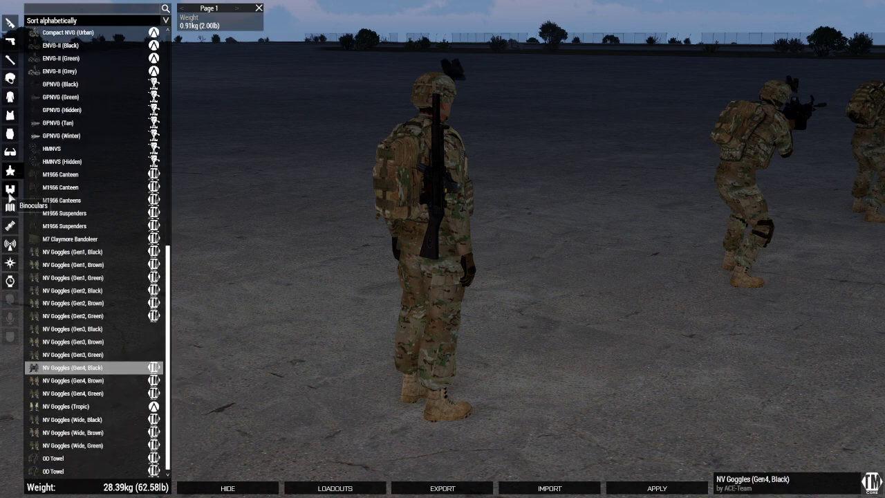
click(10, 194)
click(69, 59)
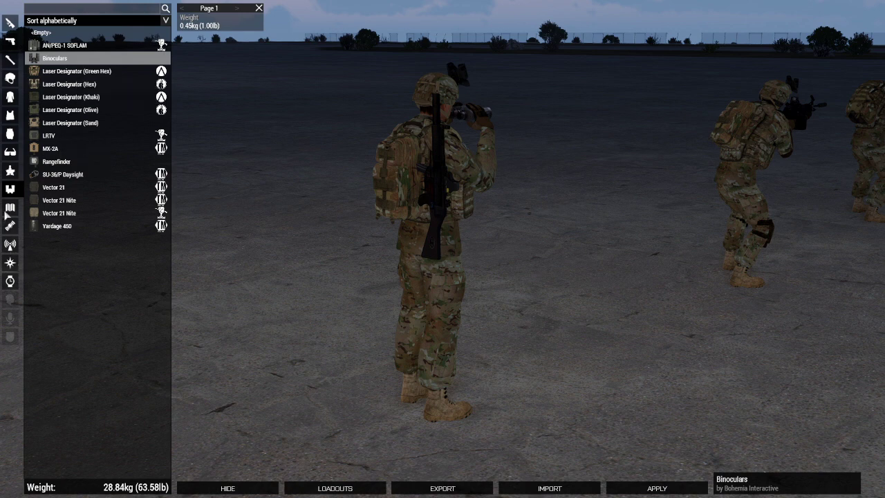
Equip a GPS and an AN/PRC-152 radio, and apply the loadout.
click(10, 207)
click(9, 226)
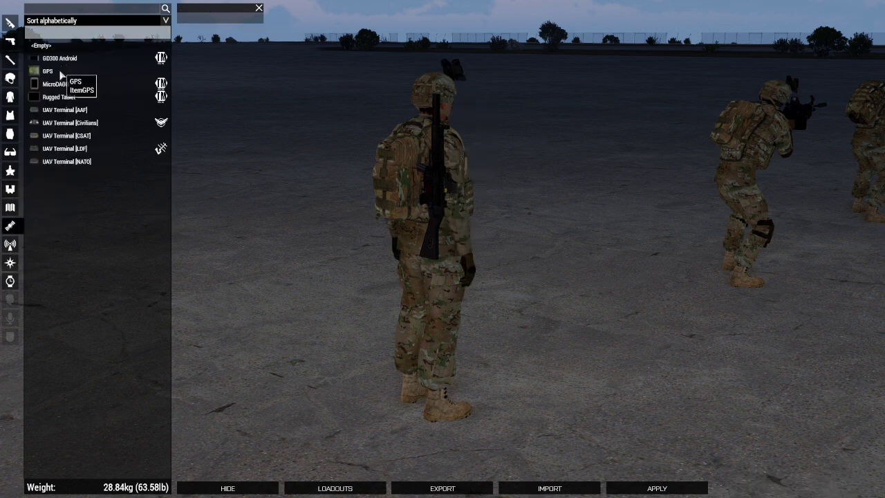
click(61, 72)
click(10, 244)
click(66, 60)
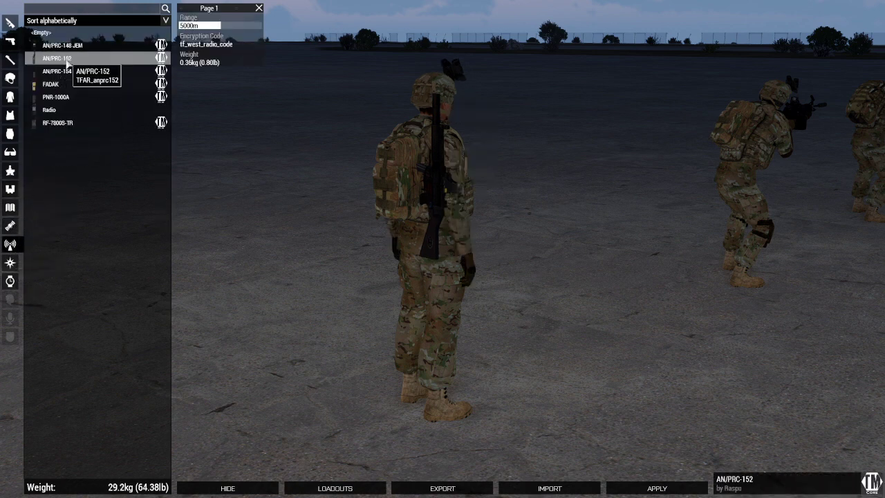
click(10, 281)
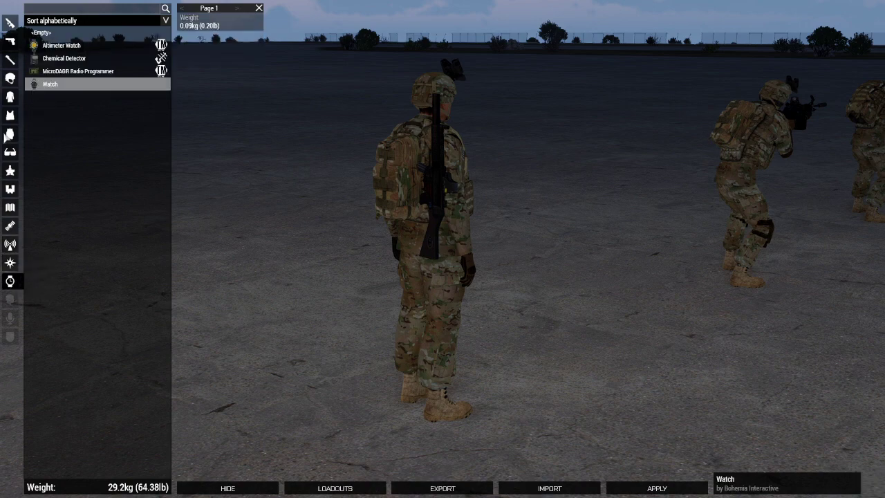
click(658, 488)
Make the Alpha AT Specialist playable with the role description AT Rifleman@Alpha.
right_drag(550, 282, 486, 294)
click(512, 290)
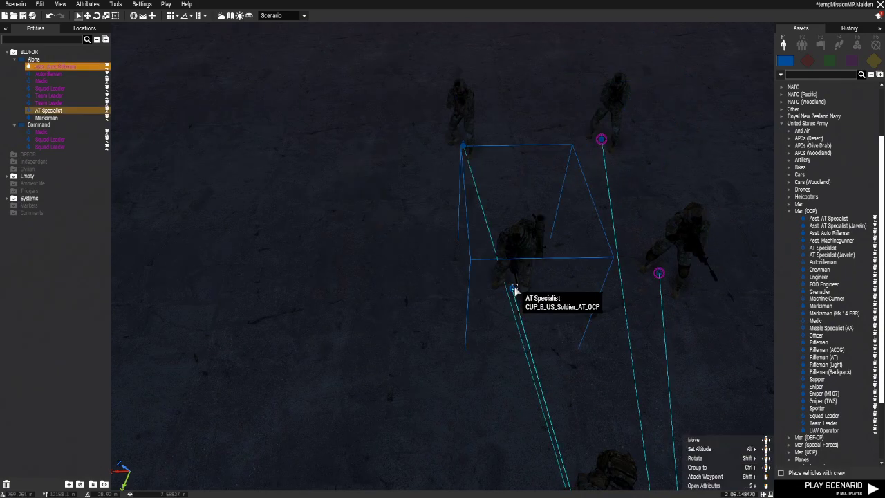
double_click(511, 290)
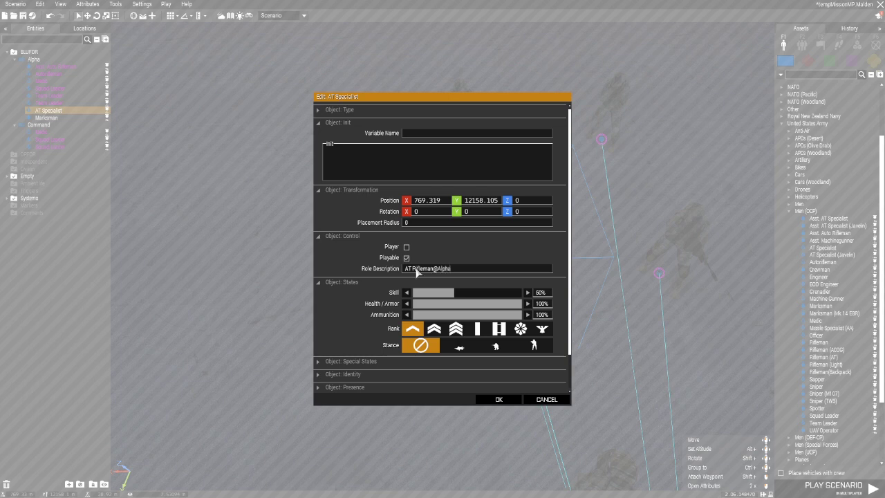
click(499, 400)
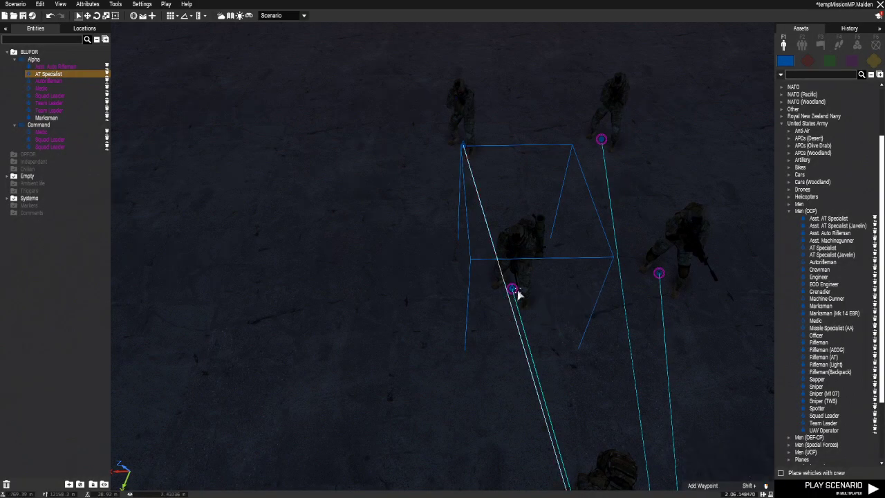
right_click(513, 291)
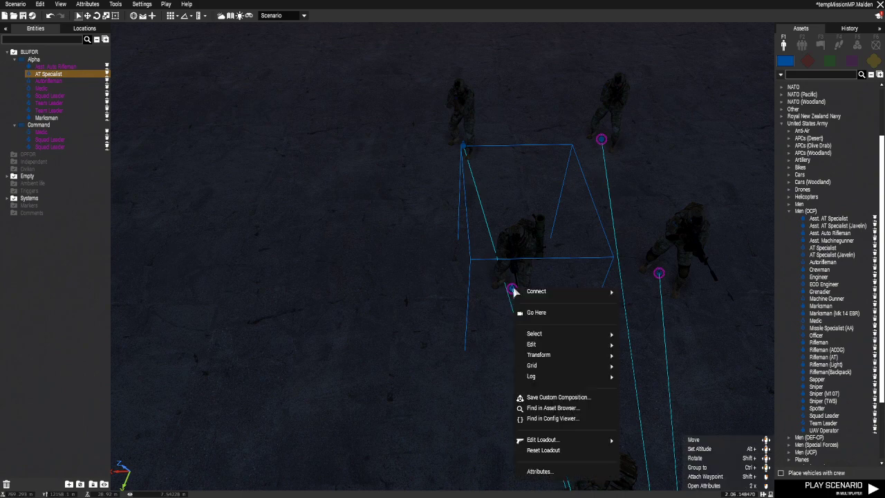
key(Escape)
Set the rank of both Alpha Team Leaders to Corporal.
scroll(484, 412, down, 5)
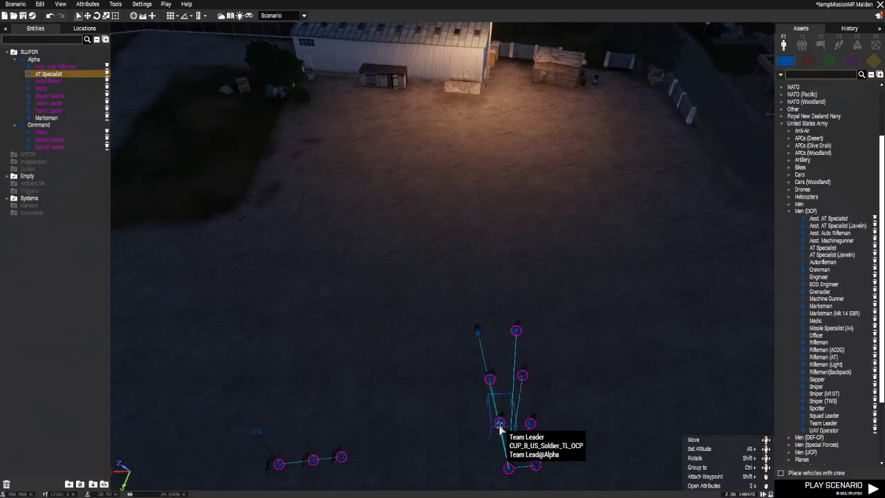
double_click(499, 423)
click(434, 329)
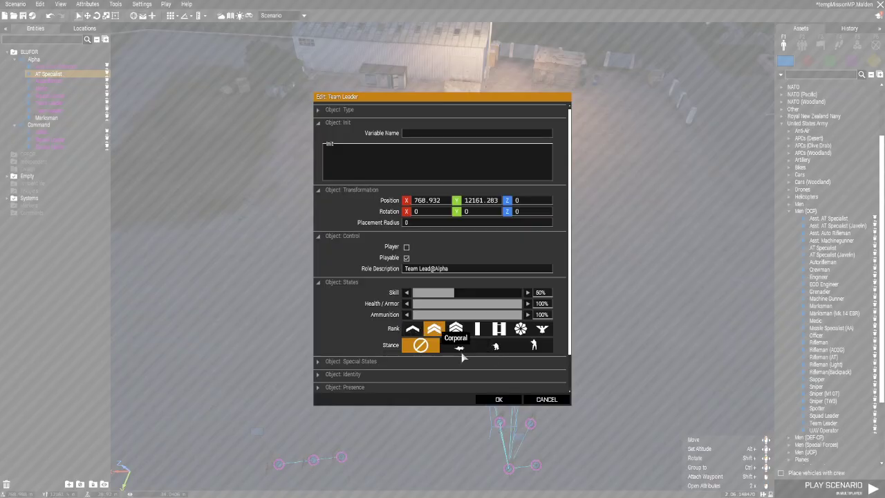
click(498, 399)
double_click(530, 425)
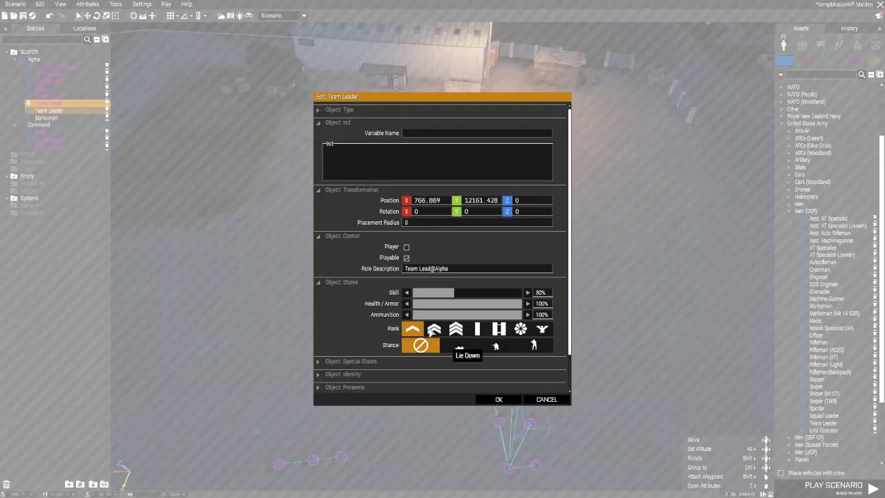
click(433, 329)
click(498, 399)
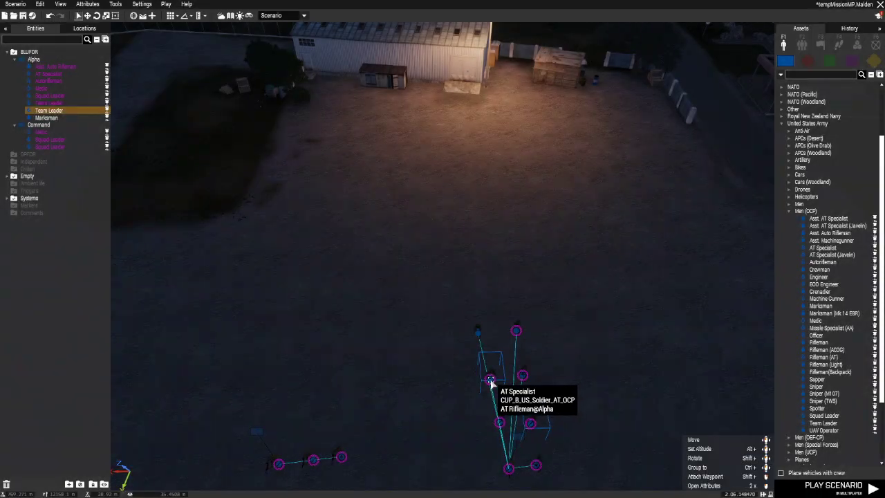
Check the AT Specialist's attributes and open the soldier's loadout in the ACE Arsenal.
double_click(490, 379)
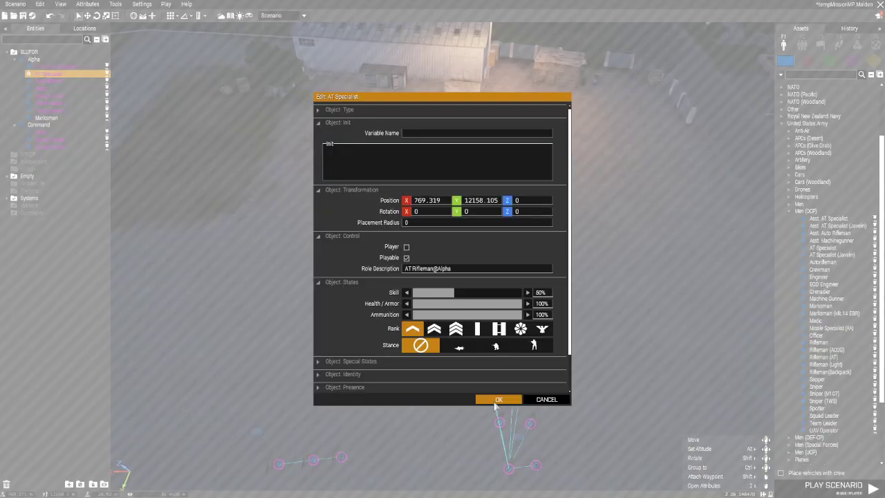
click(497, 399)
right_click(488, 379)
mouse_move(520, 458)
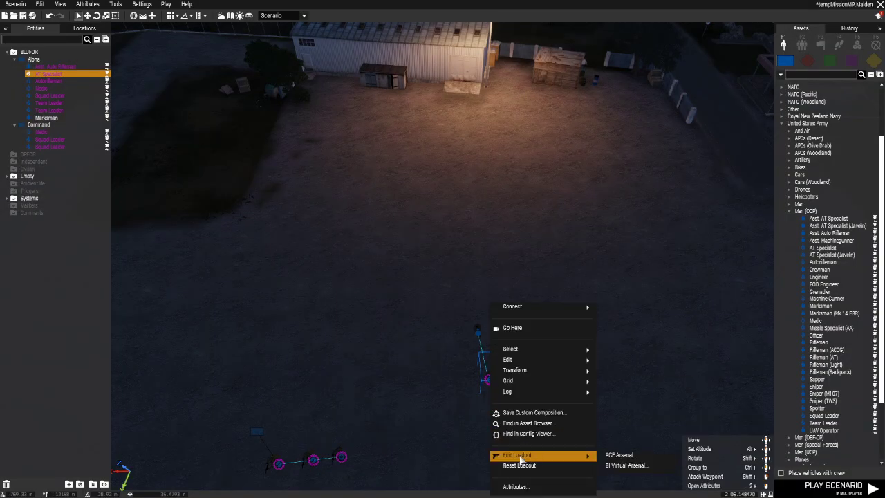
click(611, 456)
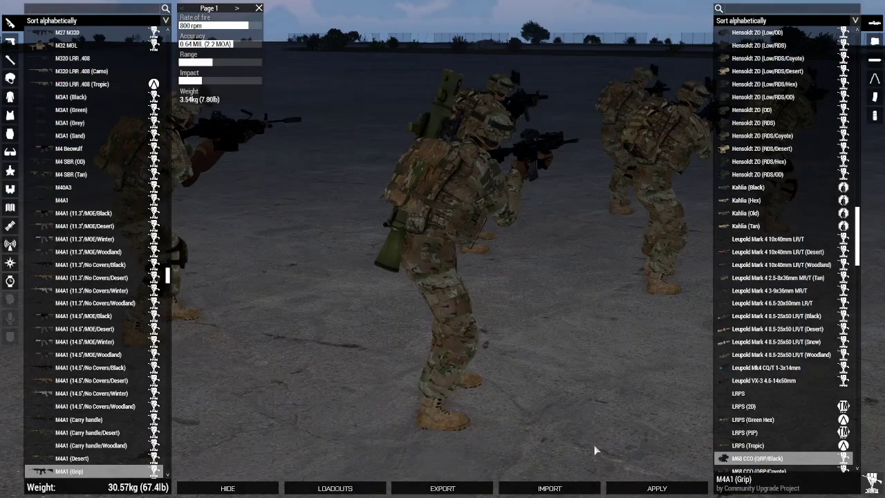
Search for mp5 and equip the H&K MP5SD5, then search the optics for holo and fit the EOTech 551 (Black).
click(77, 11)
text(mp5)
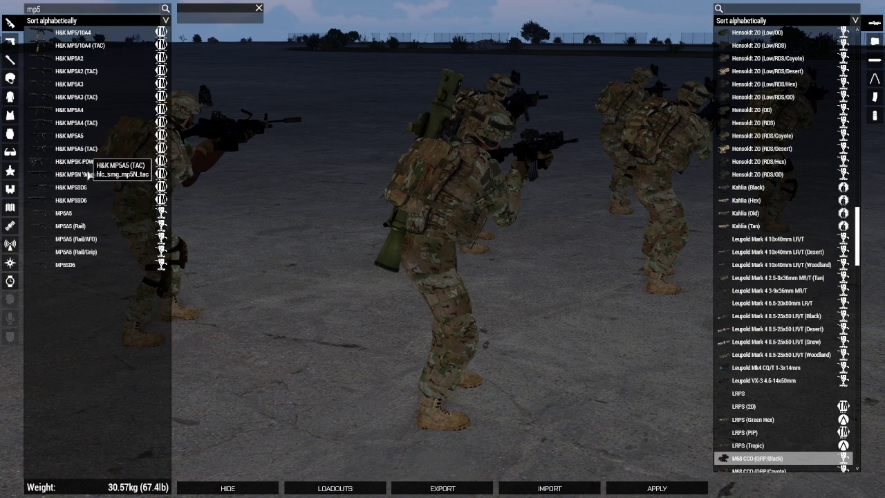
click(82, 187)
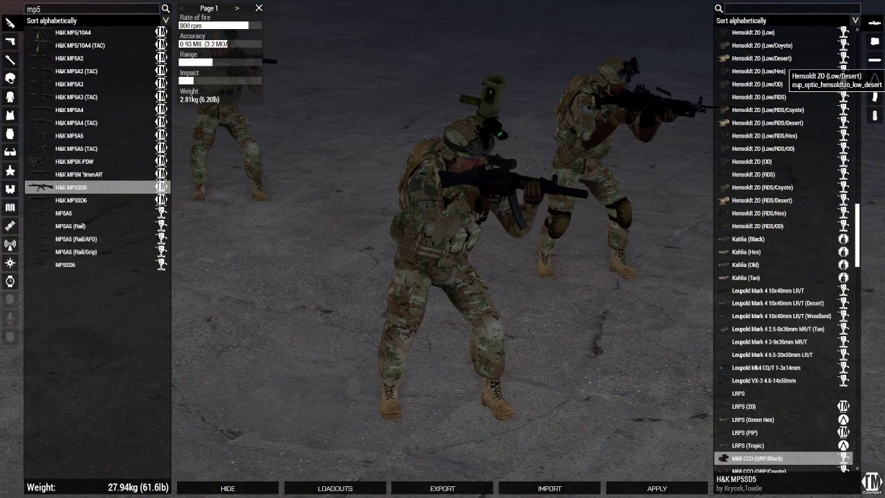
click(785, 12)
text(holo)
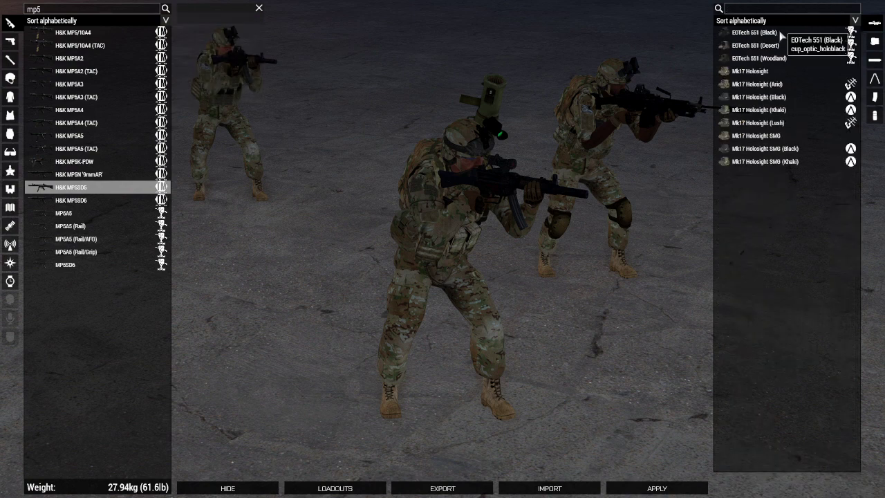
click(785, 32)
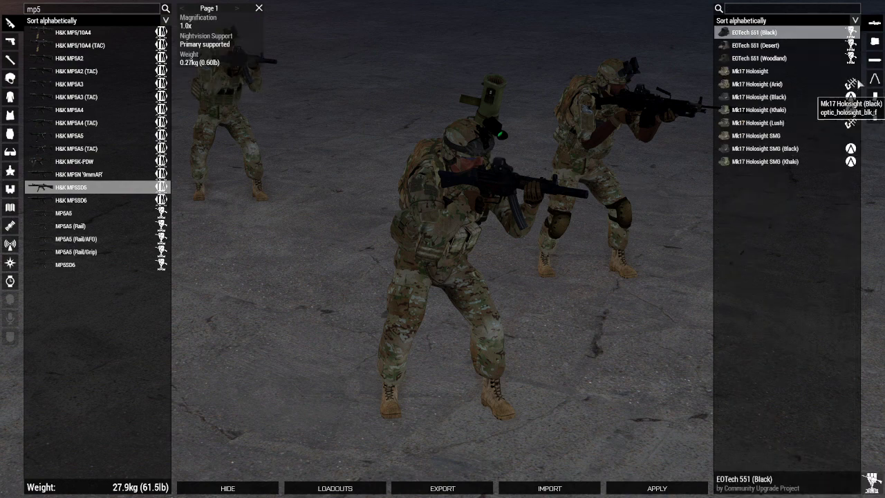
Equip the G17 (Black) handgun and fit it with the Silencer (M9).
click(10, 42)
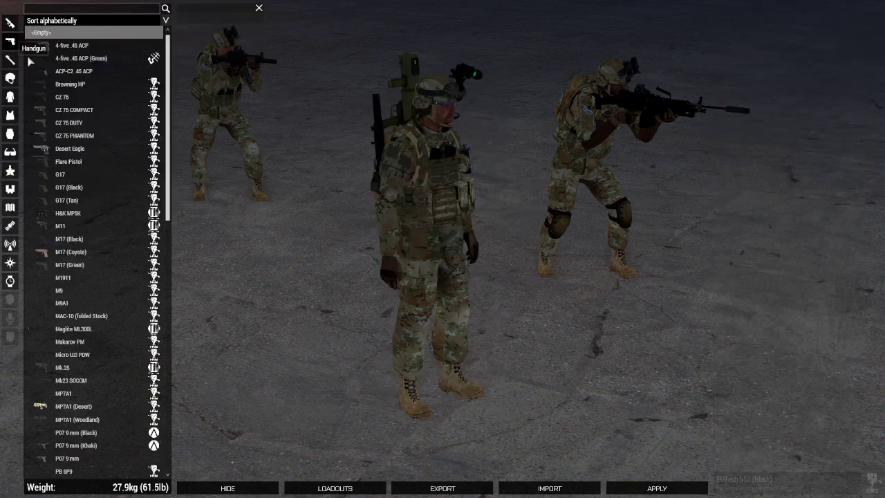
click(76, 187)
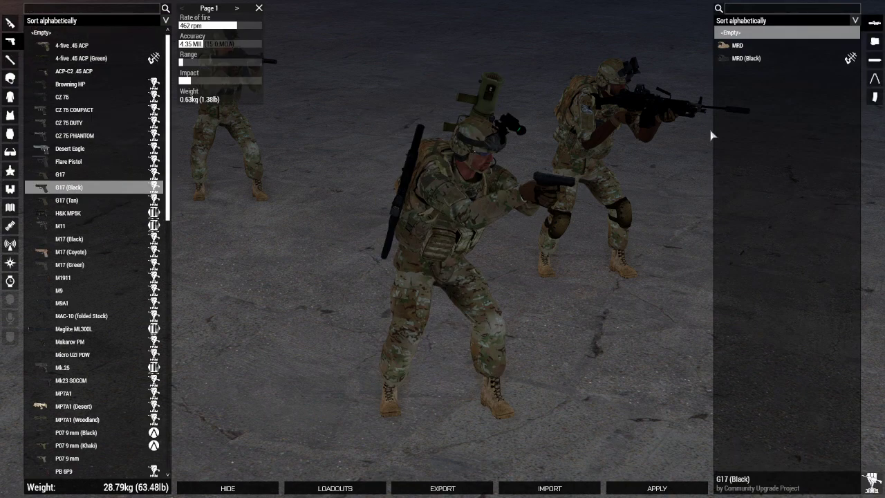
click(874, 60)
click(781, 58)
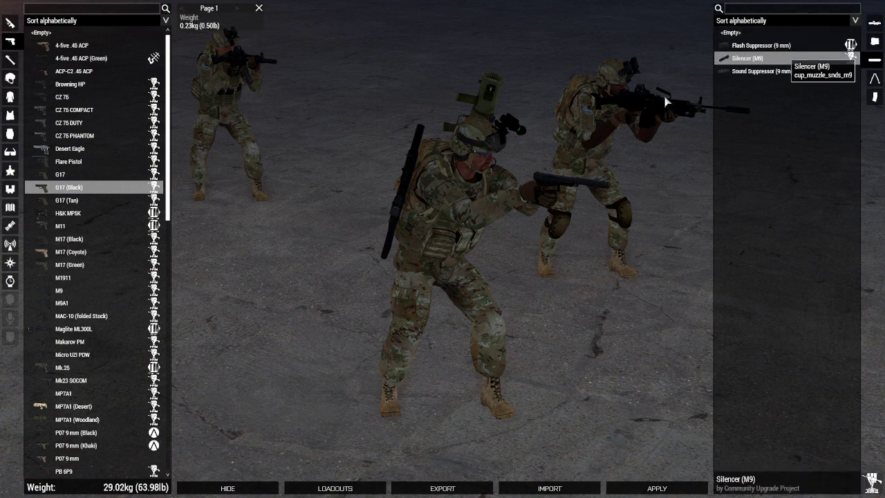
Empty the uniform and add ten Bandage (Basic) and one Cable Tie to it.
click(10, 97)
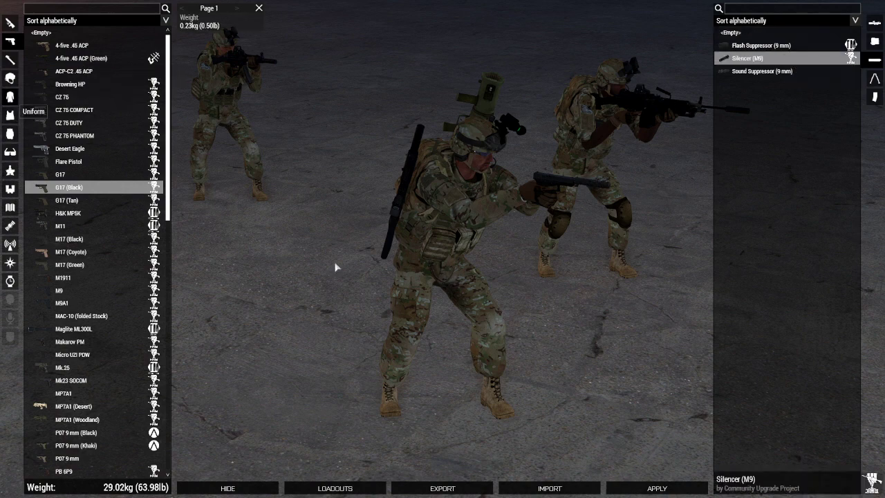
click(873, 452)
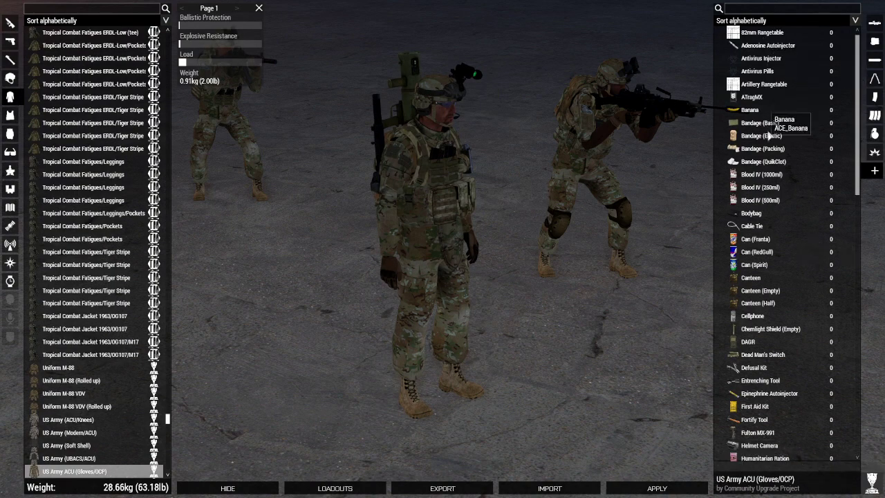
click(847, 123)
click(847, 124)
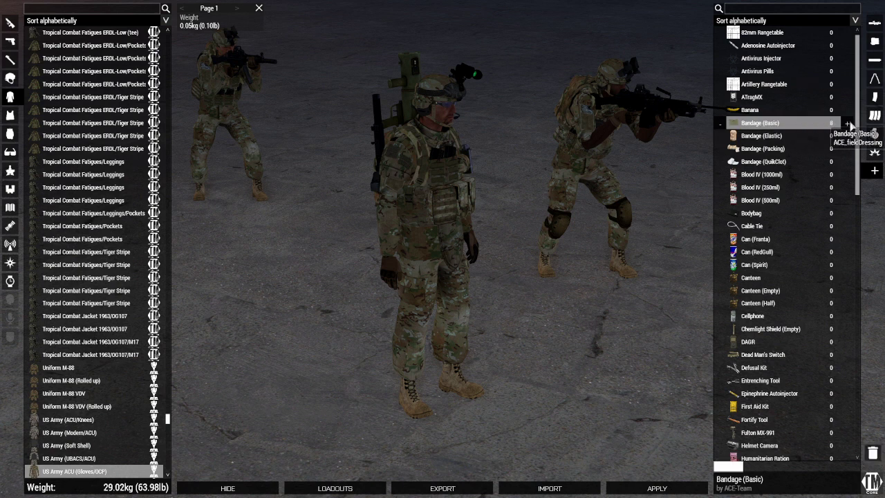
click(795, 226)
click(847, 226)
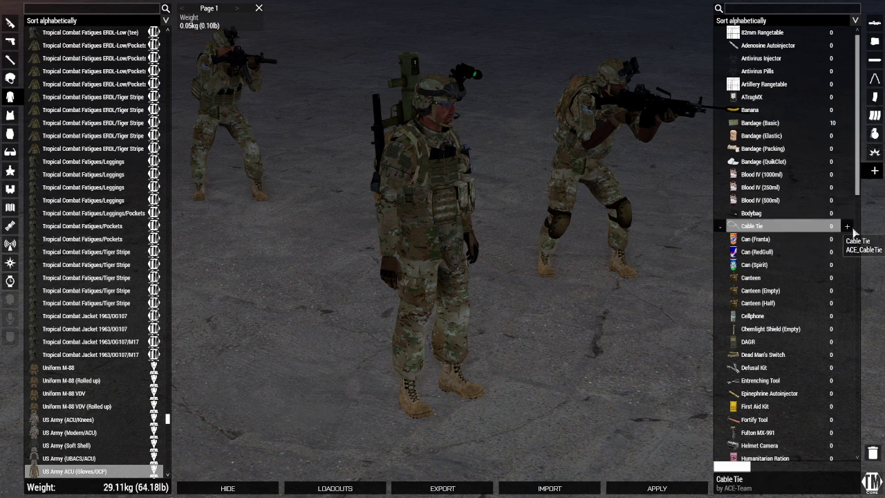
Add two Epinephrine Autoinjectors, two Morphine Autoinjectors and Tourniquets (CAT) to the uniform.
scroll(823, 293, down, 5)
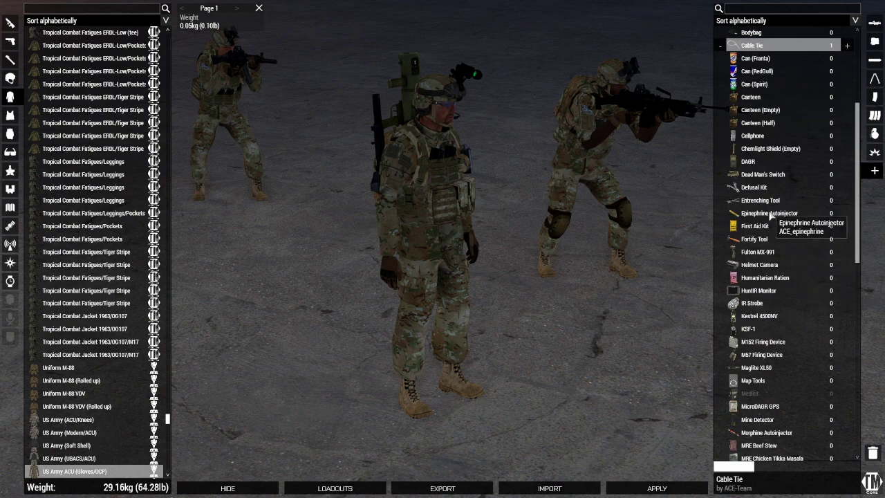
click(837, 215)
click(845, 214)
click(846, 214)
scroll(826, 296, down, 5)
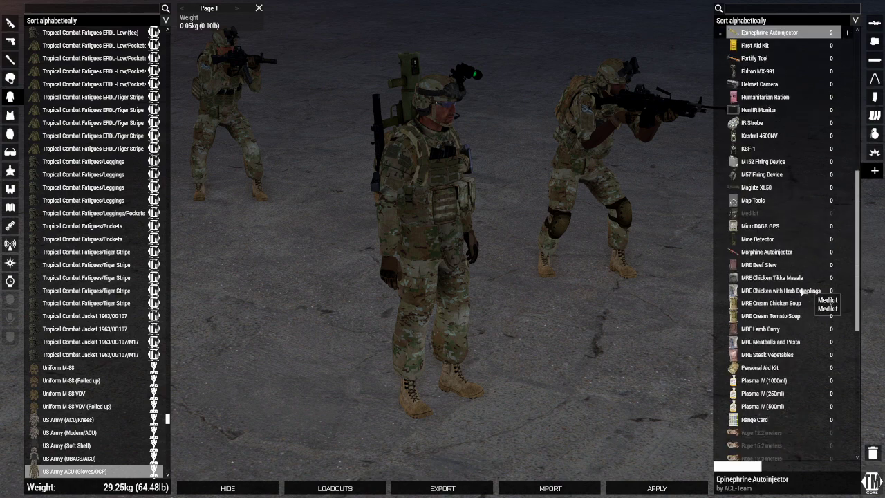
click(779, 252)
click(847, 251)
click(847, 252)
scroll(809, 311, down, 4)
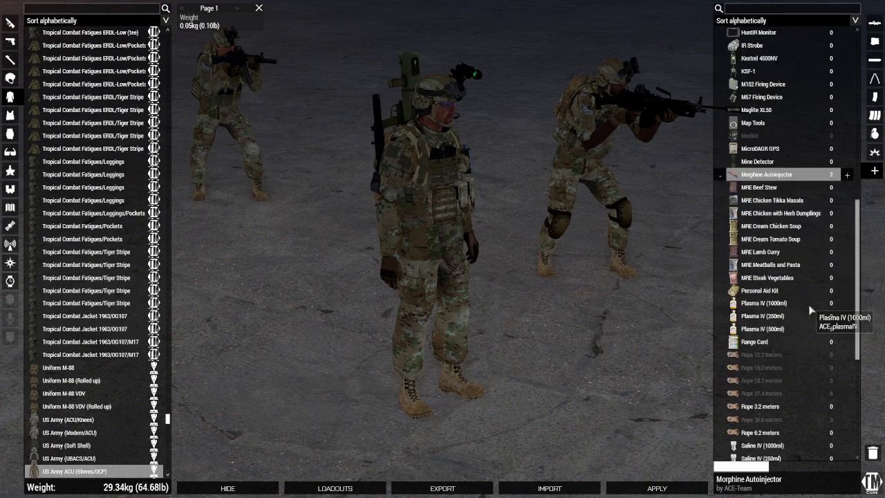
scroll(809, 311, down, 4)
click(778, 381)
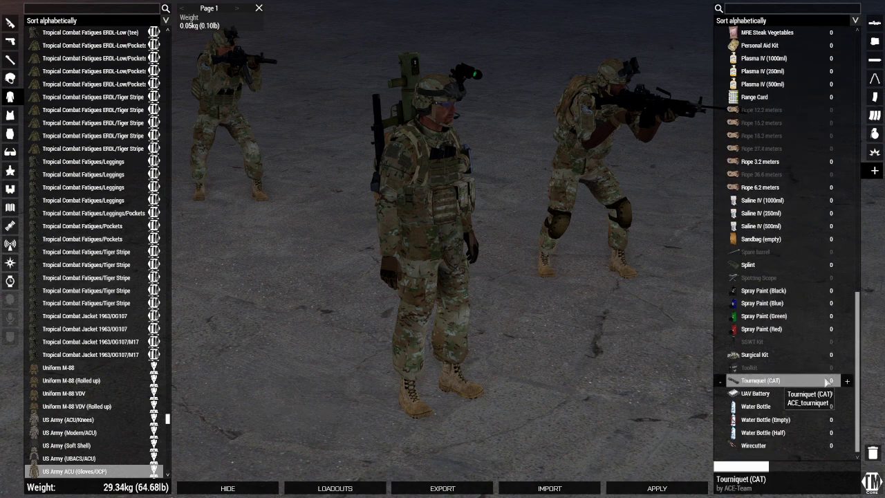
Examine the available launchers and view the soldier carrying the MAAWS from the front.
click(10, 62)
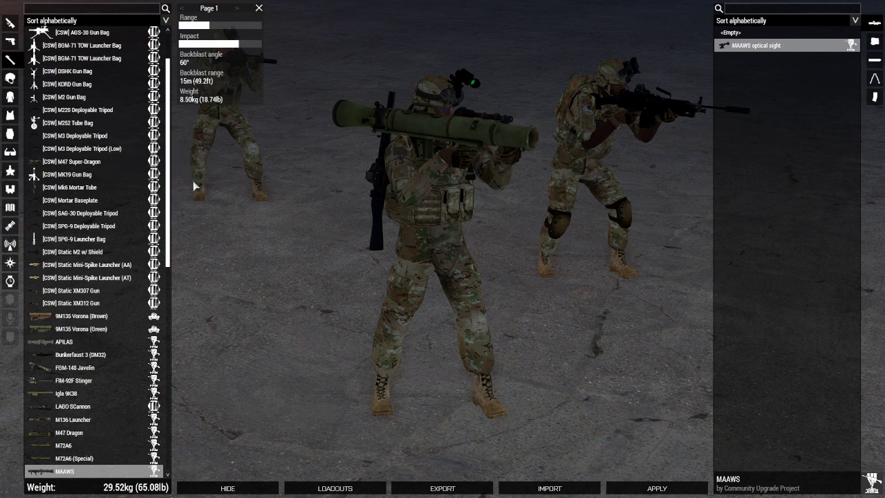
scroll(83, 177, down, 8)
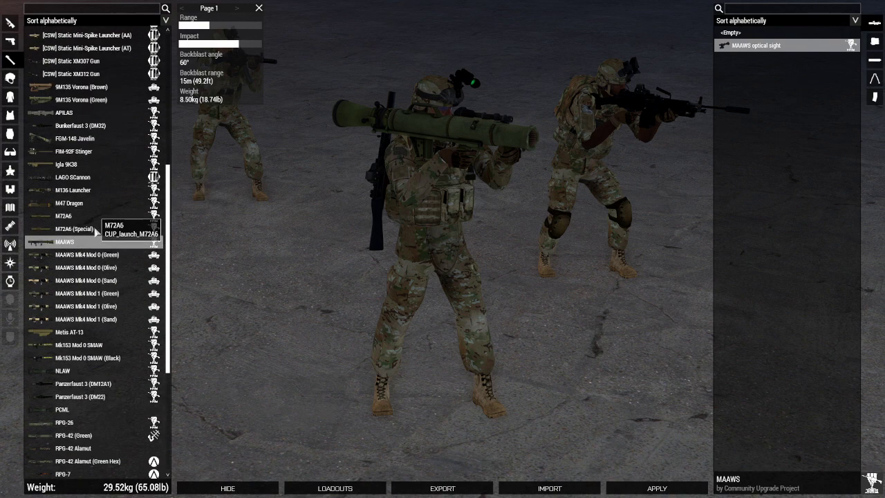
scroll(96, 239, down, 4)
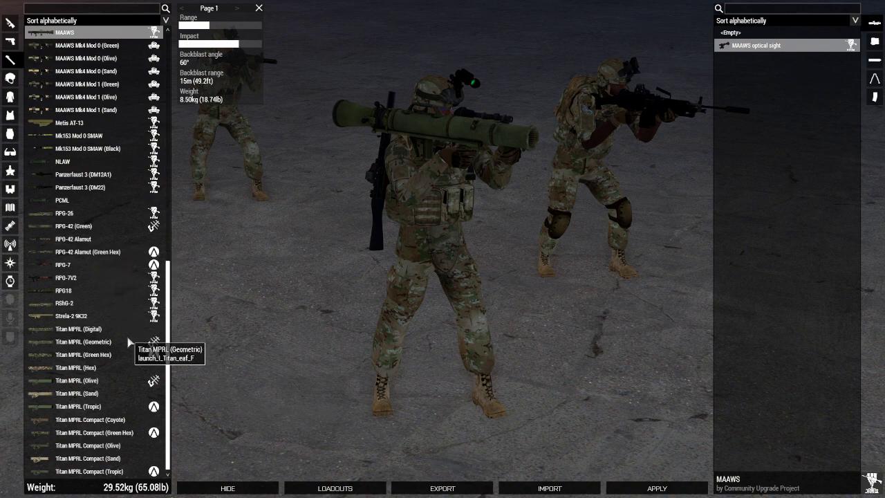
scroll(129, 342, up, 3)
scroll(129, 341, up, 8)
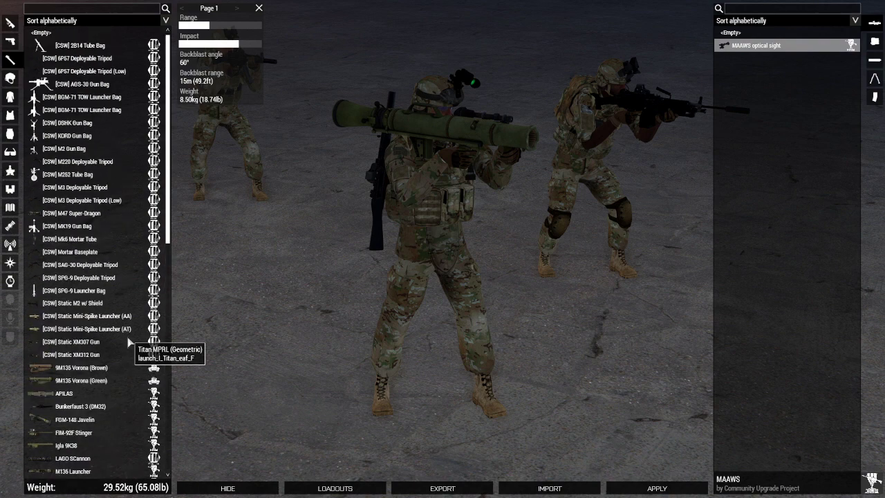
scroll(107, 353, down, 4)
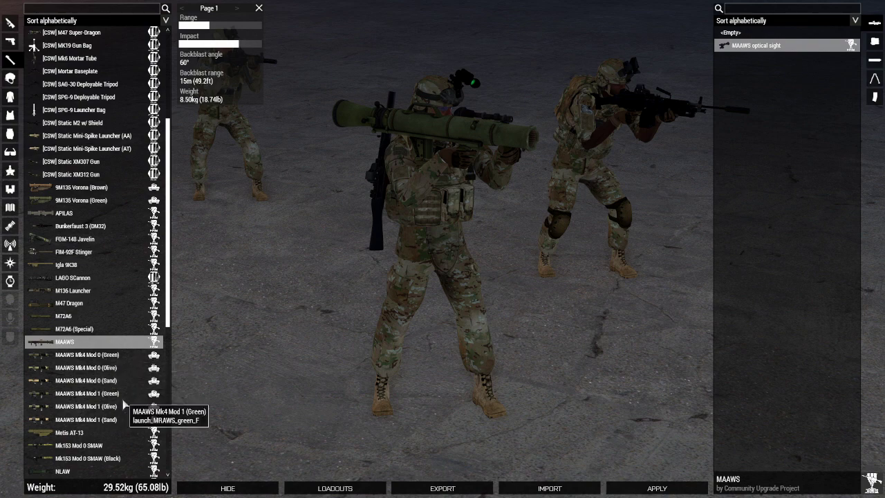
scroll(125, 404, down, 2)
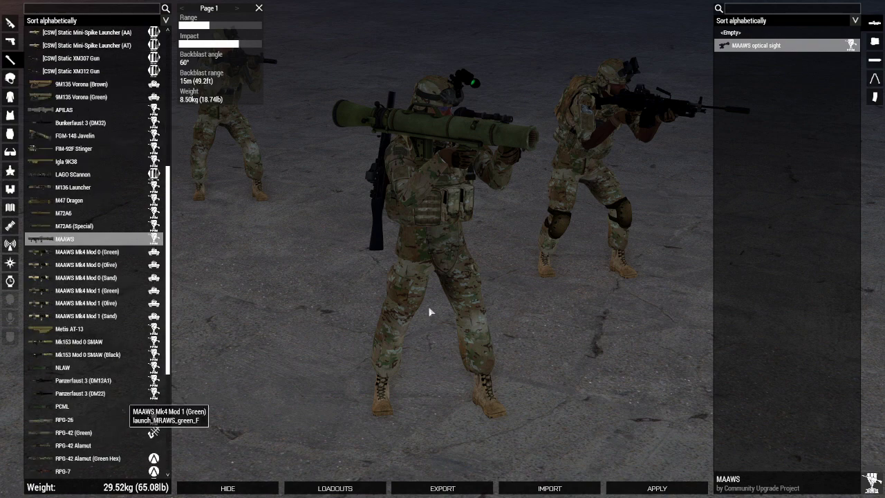
drag(427, 300, 398, 308)
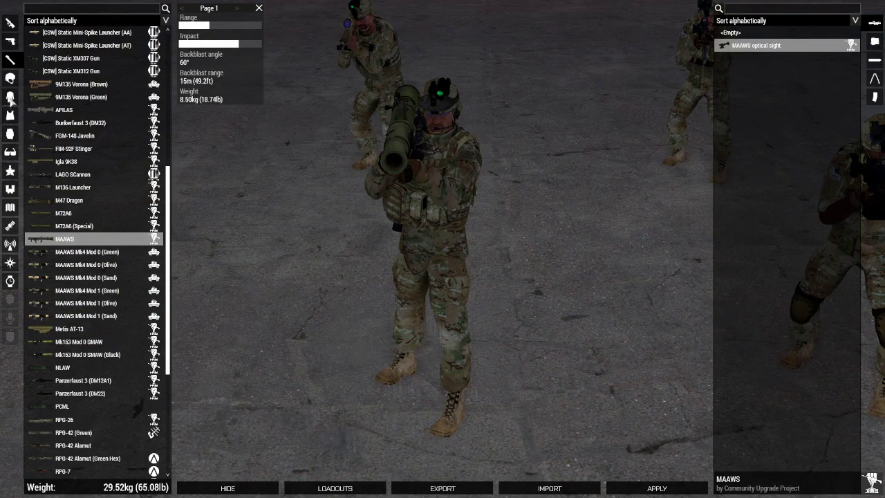
Empty the vest and add six 9 mm 30Rnd Reload Tracer (Red) magazines and two 9mm 17Rnd G17 magazines to it.
click(10, 98)
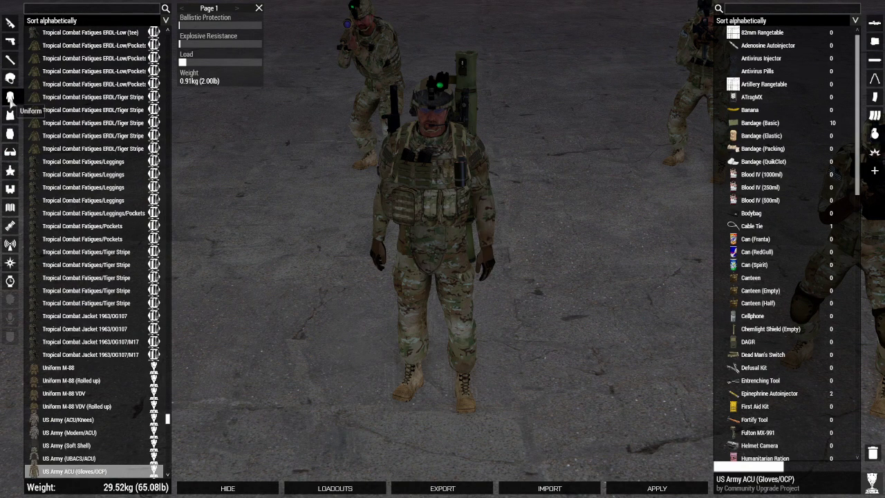
click(10, 116)
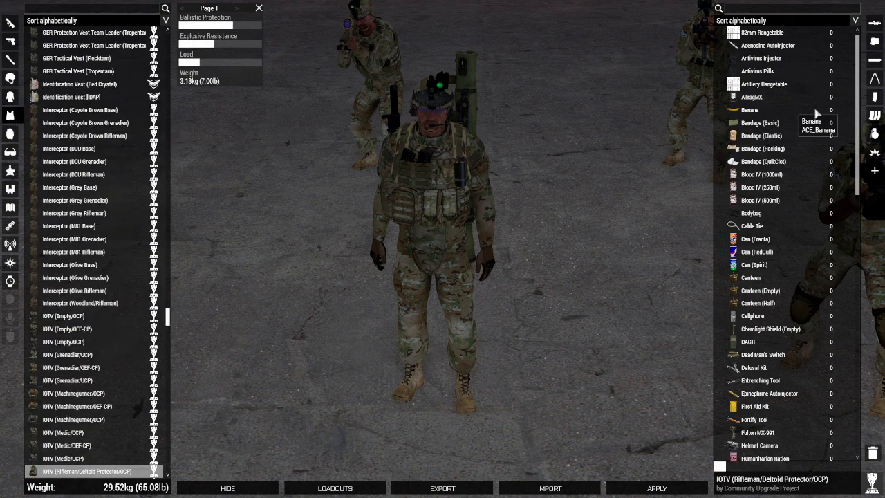
click(874, 97)
click(874, 455)
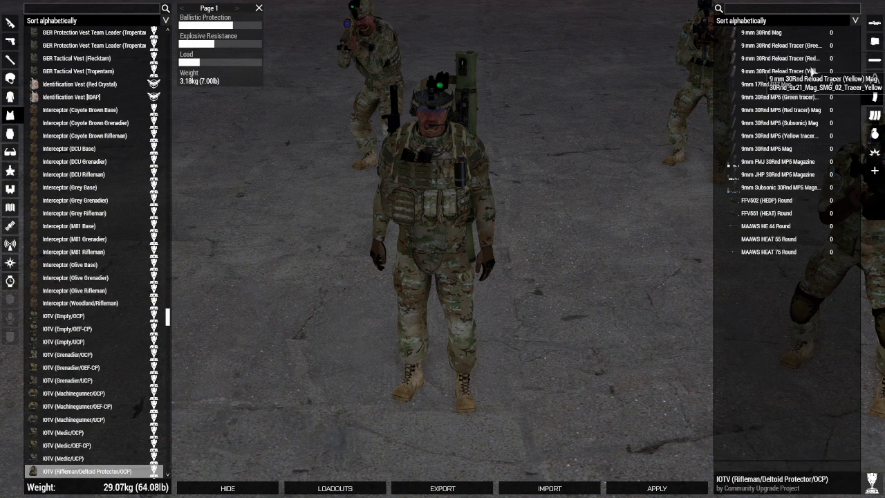
click(838, 59)
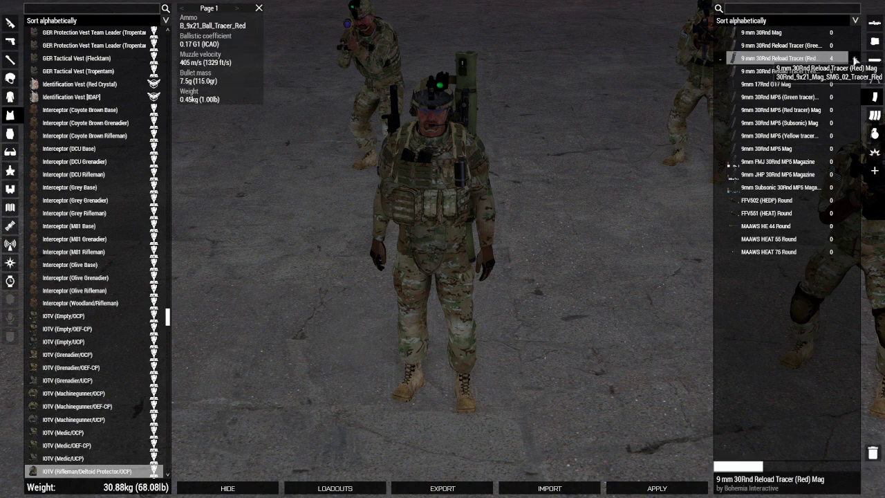
click(840, 83)
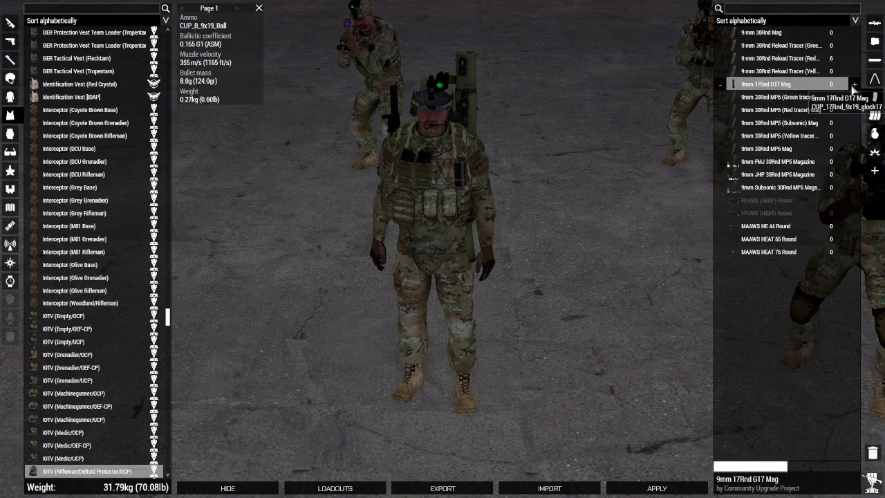
click(855, 84)
click(855, 83)
Add two RGO Grenades and two Smoke Grenades (White) to the vest.
click(875, 134)
scroll(796, 228, down, 5)
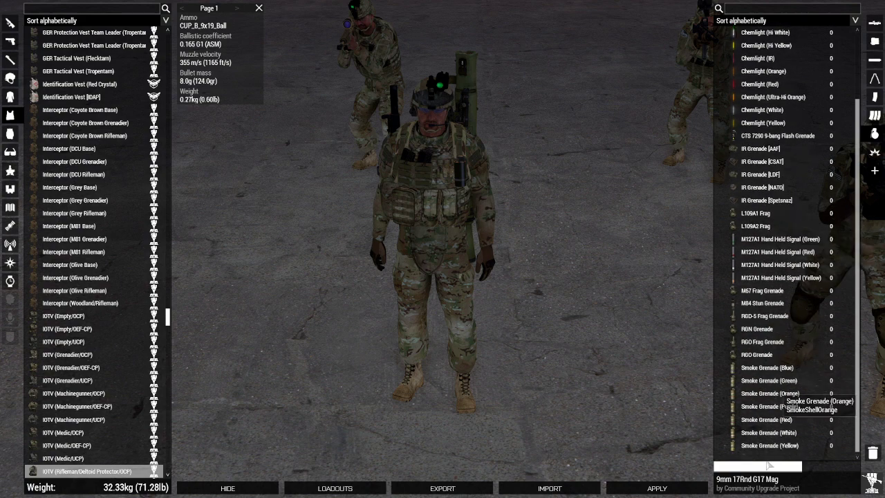
click(782, 355)
click(847, 357)
click(848, 356)
click(848, 434)
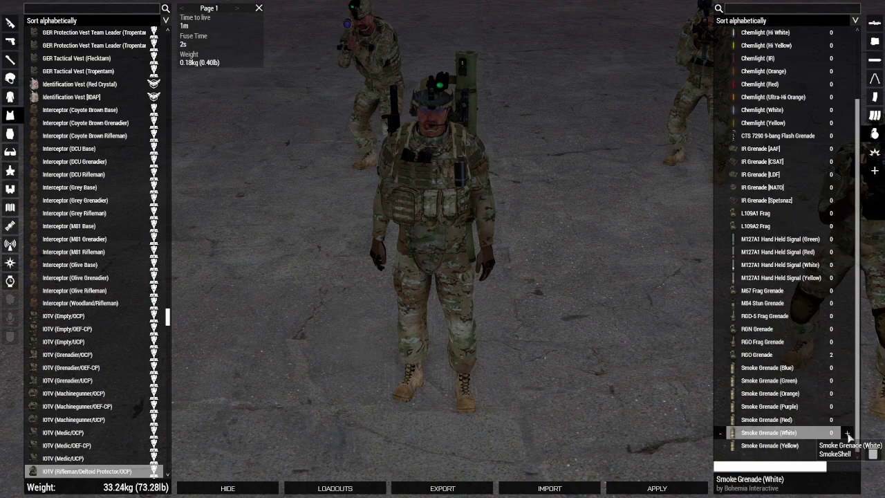
click(849, 435)
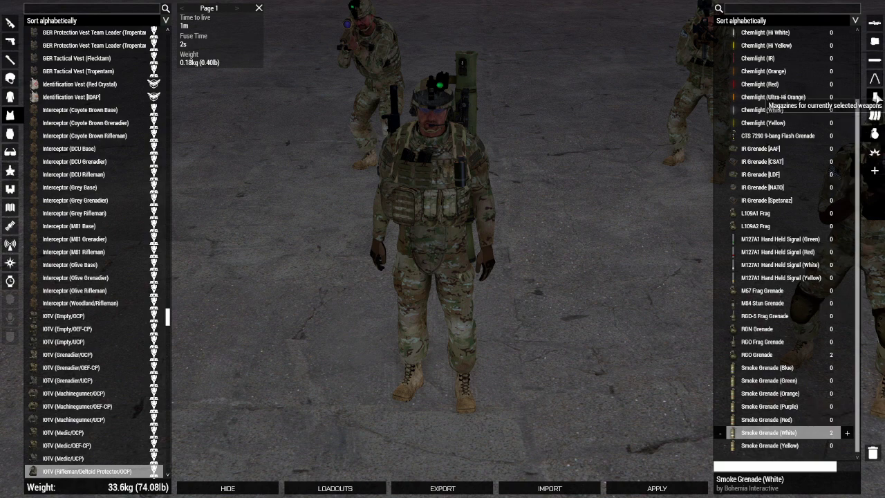
Increase the 9 mm 30Rnd Reload Tracer (Red) magazines in the vest to eight.
click(874, 97)
click(854, 60)
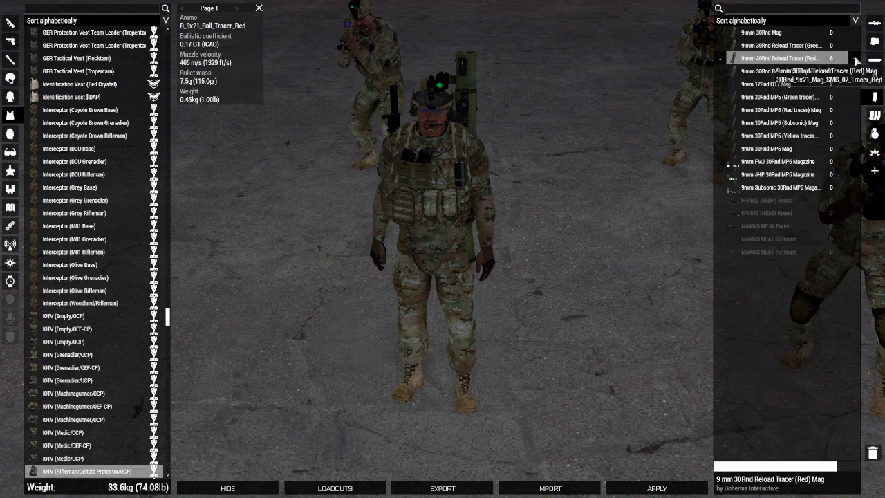
click(855, 61)
click(855, 60)
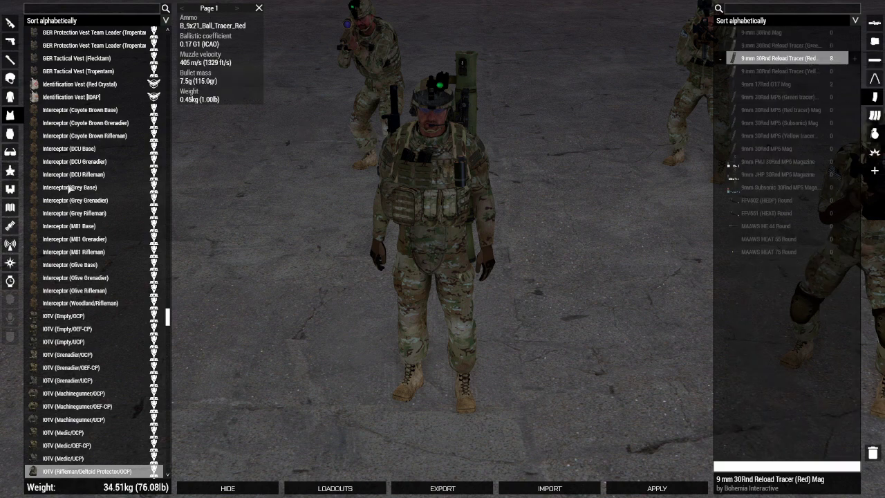
Empty the Falcon-II (OCP) backpack, try two FFV551 (HEAT) Rounds in it and remove them again.
click(12, 135)
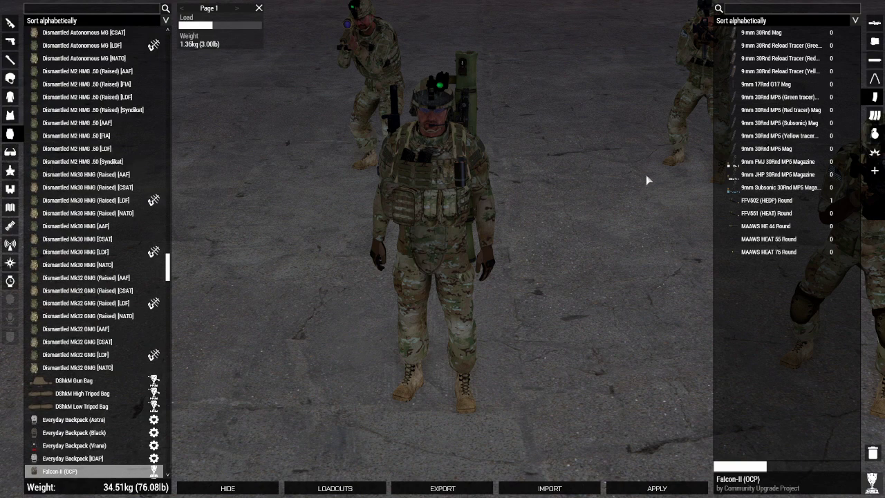
click(814, 214)
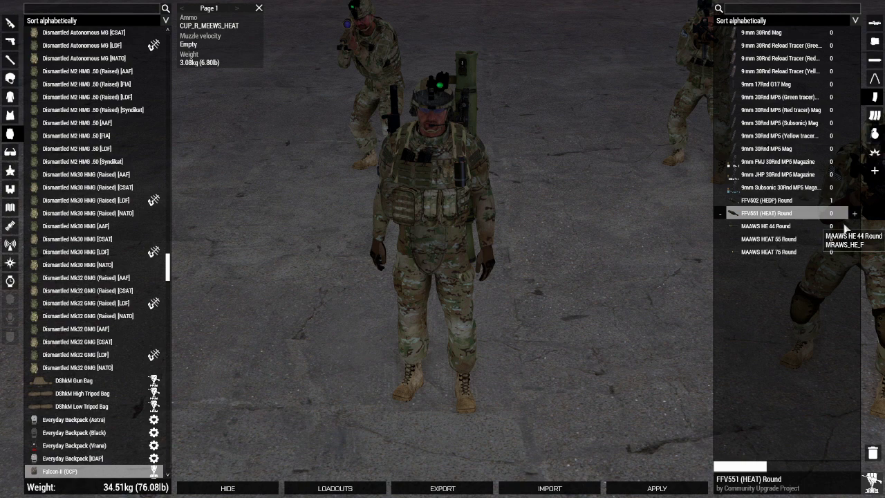
click(854, 213)
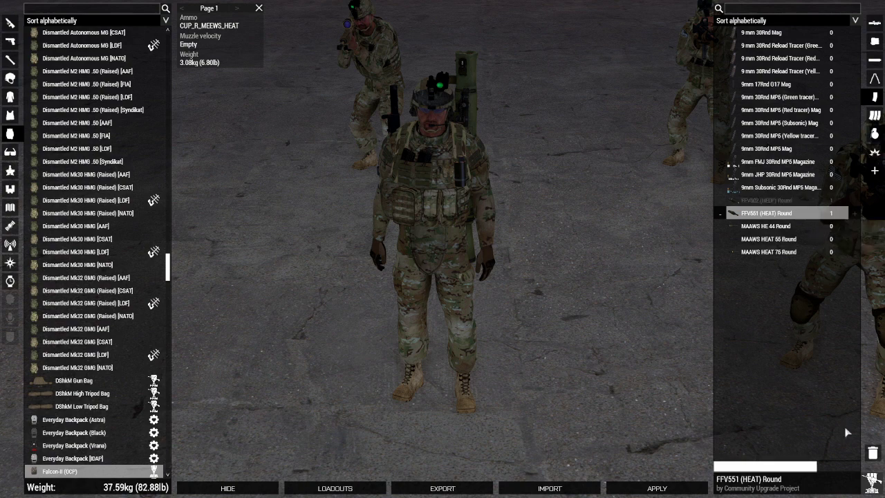
click(872, 453)
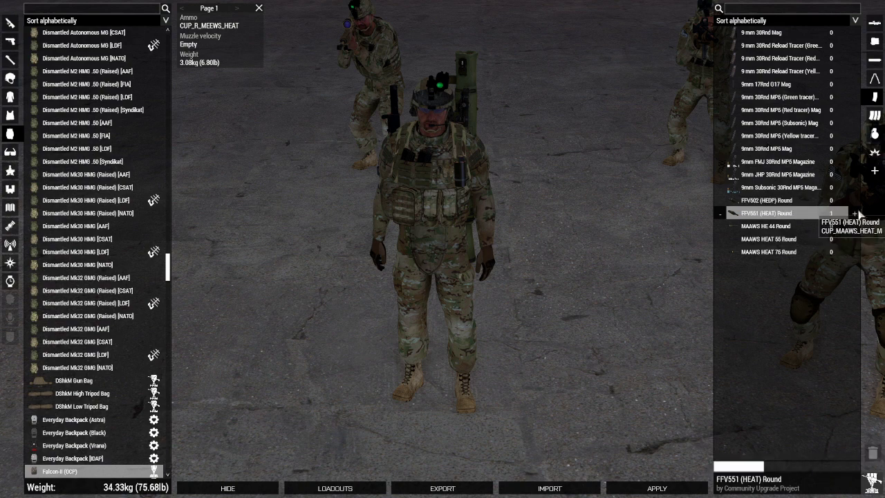
click(856, 213)
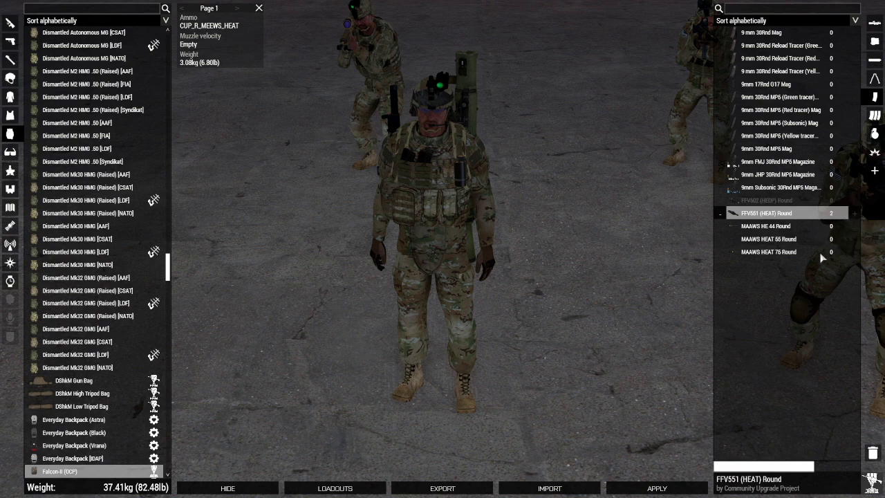
click(796, 227)
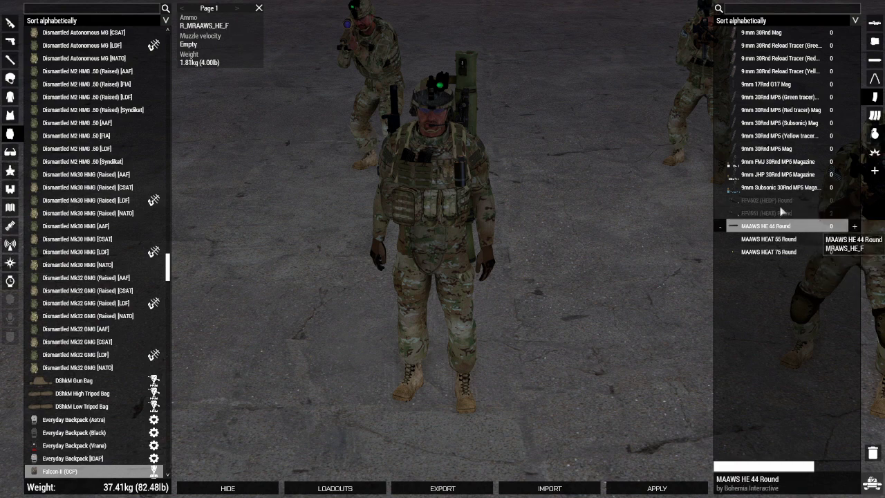
click(780, 213)
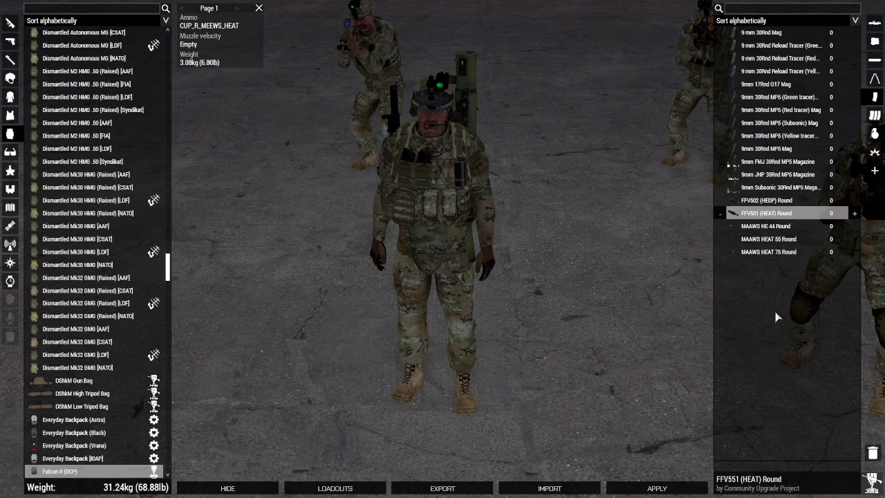
Fill the Falcon-II (OCP) backpack with four MAAWS HEAT 55 Rounds for the launcher.
drag(425, 334, 556, 324)
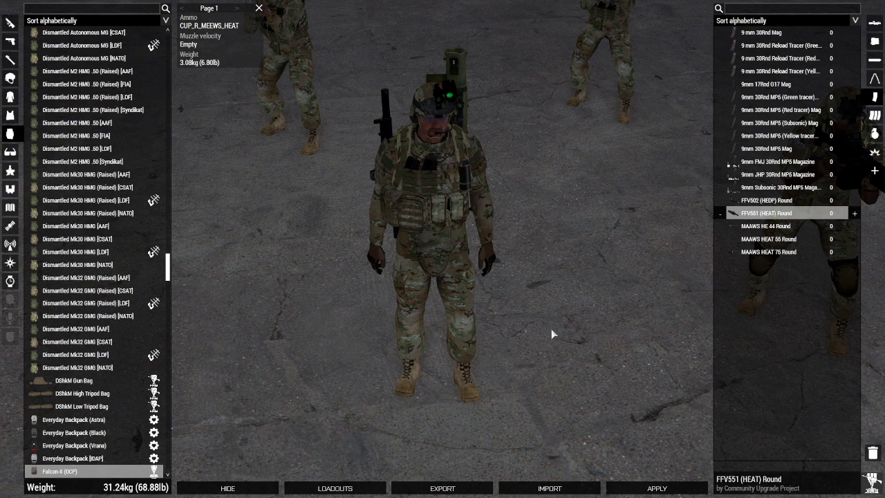
click(10, 60)
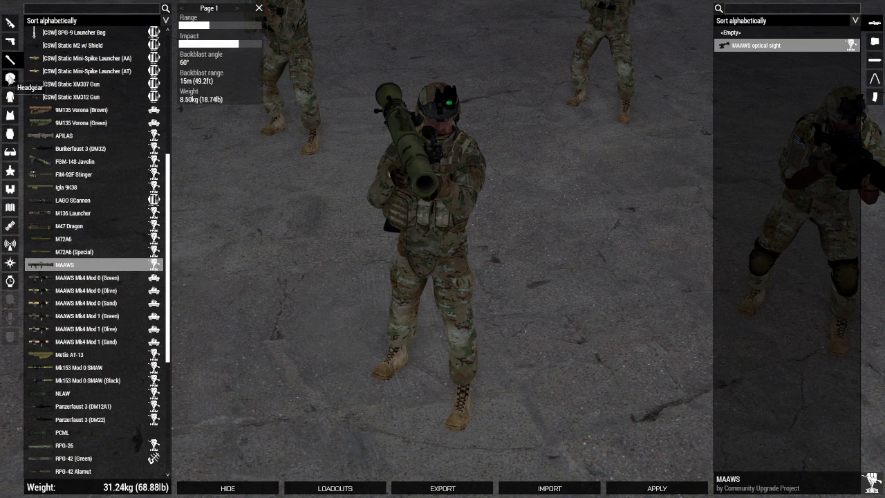
click(10, 133)
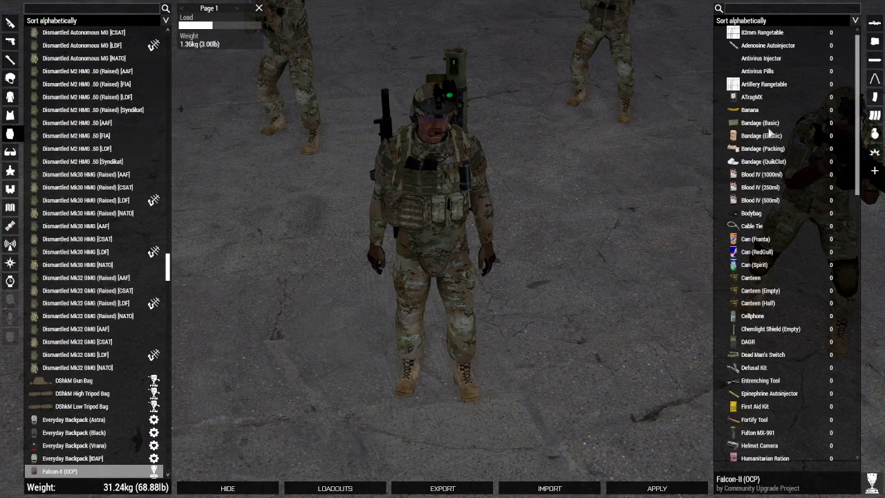
click(874, 97)
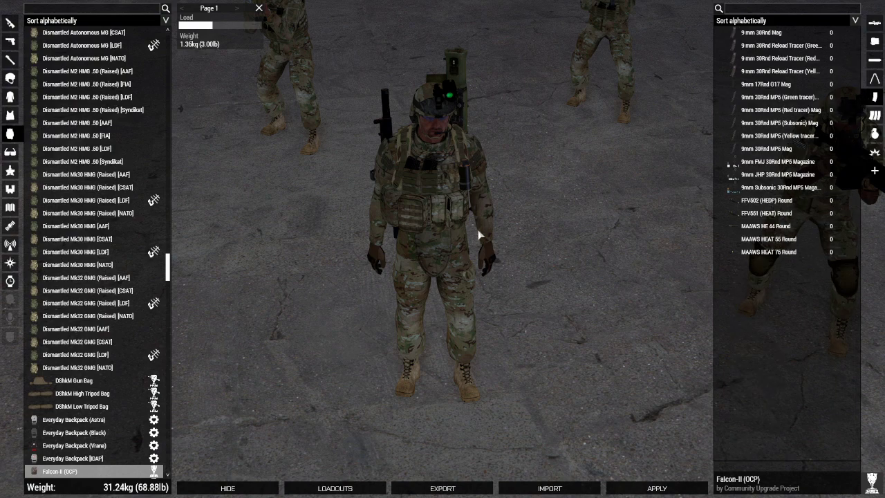
drag(479, 235, 446, 292)
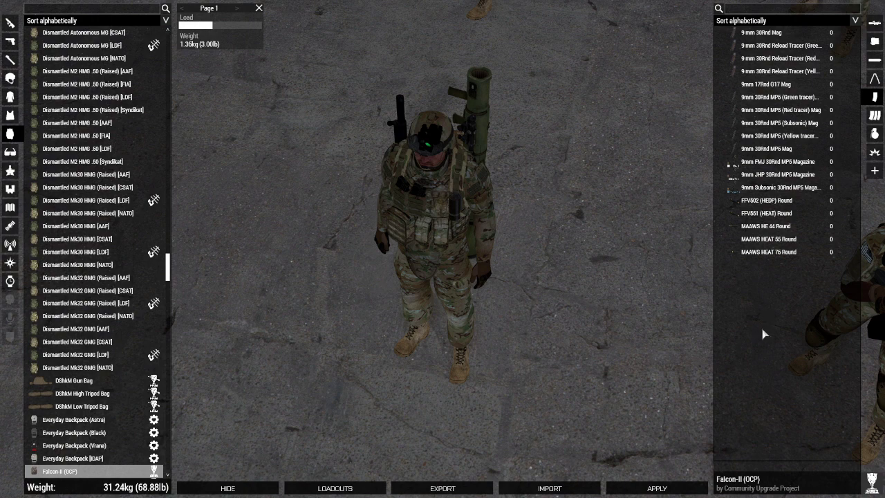
click(795, 238)
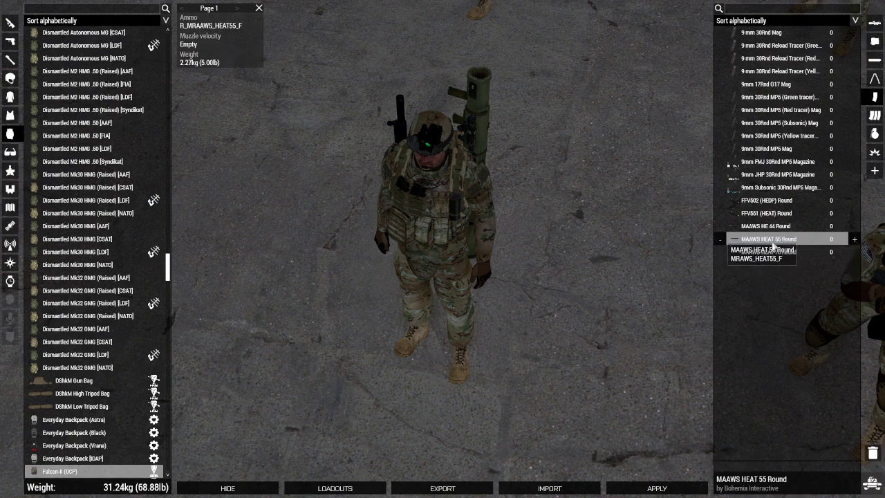
click(855, 240)
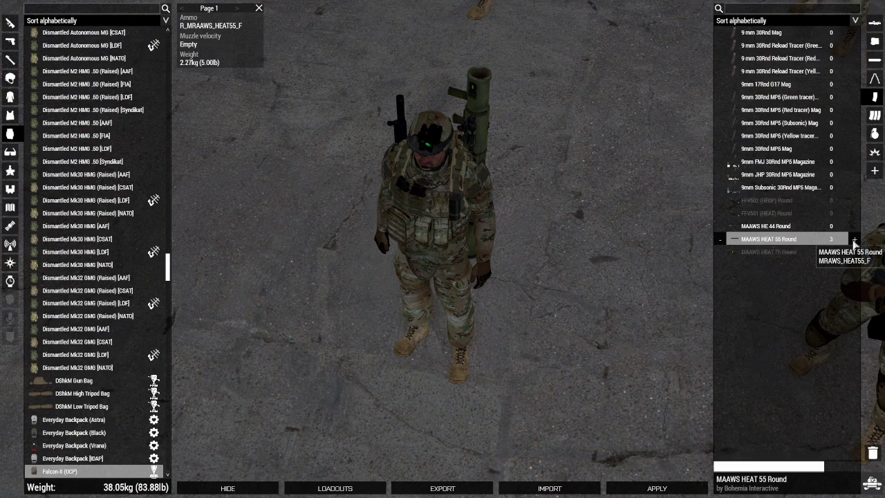
click(854, 240)
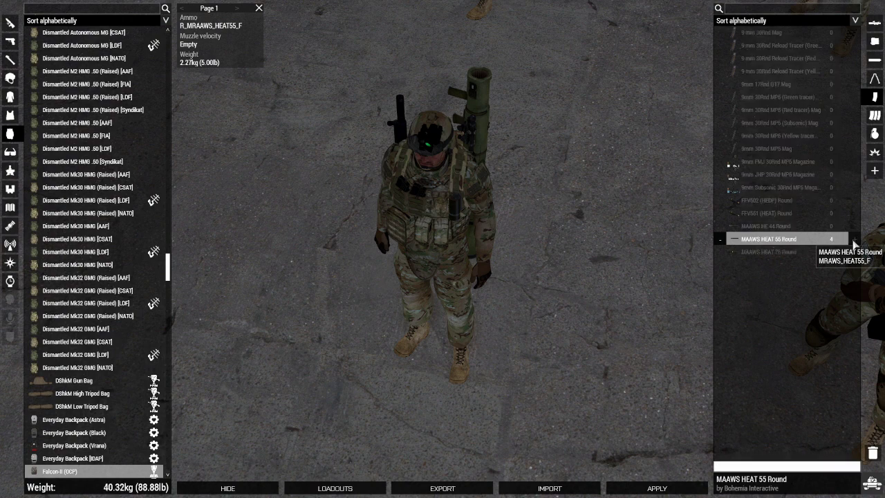
drag(568, 367, 593, 335)
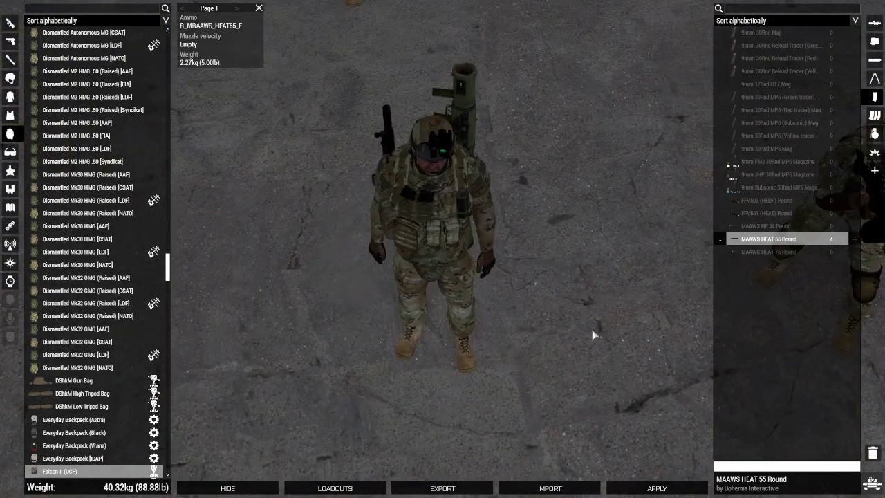
Replace the soldier's night vision with the NV Goggles (Gen4, Black).
click(11, 177)
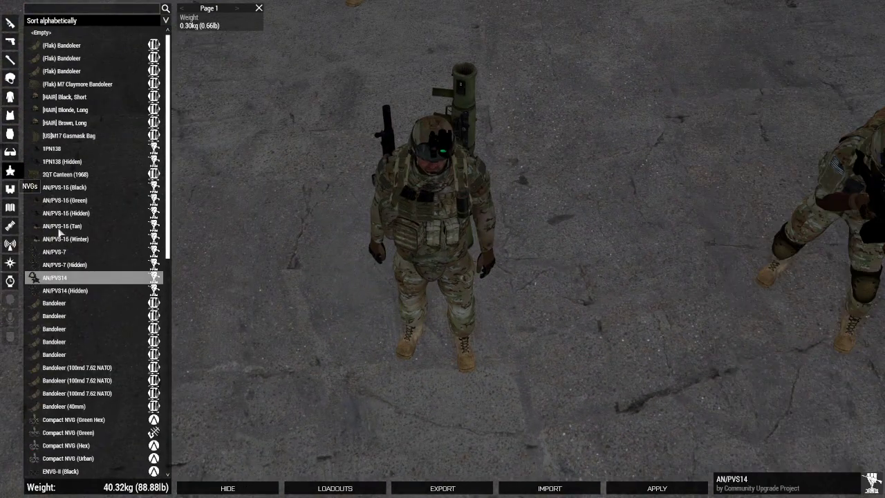
scroll(97, 318, down, 8)
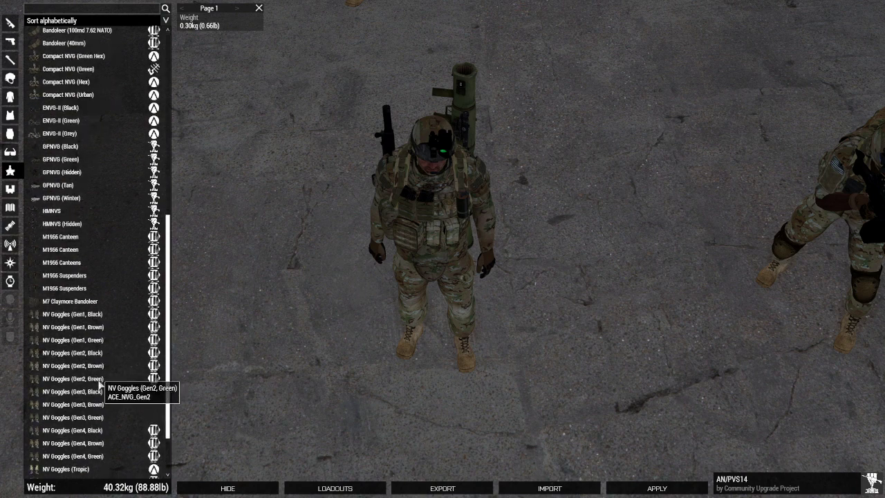
scroll(109, 387, down, 4)
click(105, 367)
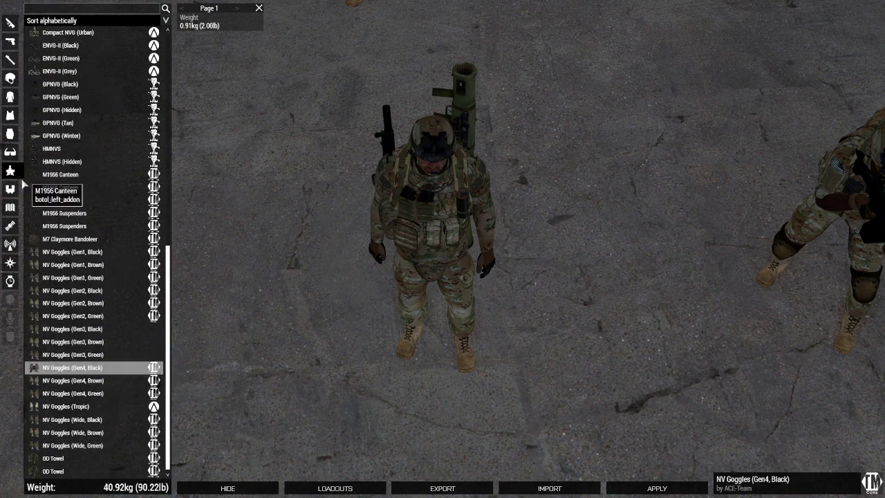
Give the soldier a GPS and the AN/PRC-152 radio, leaving the binocular slot empty.
click(10, 188)
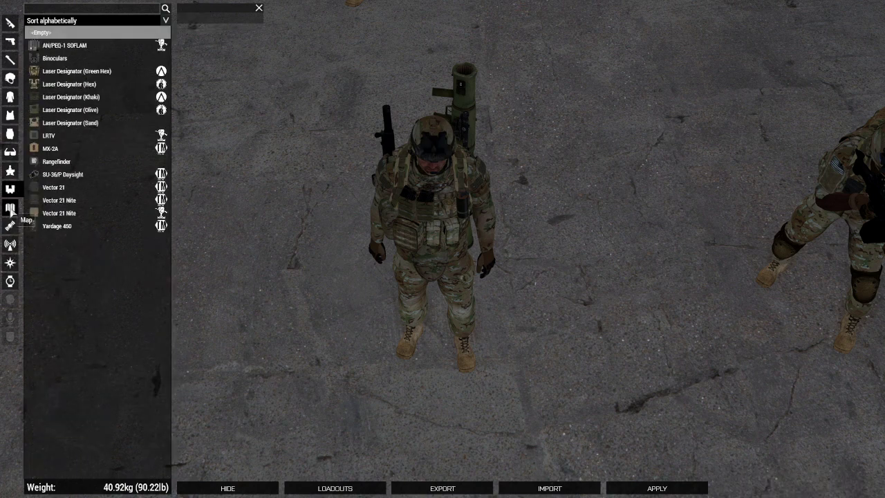
click(10, 226)
click(47, 71)
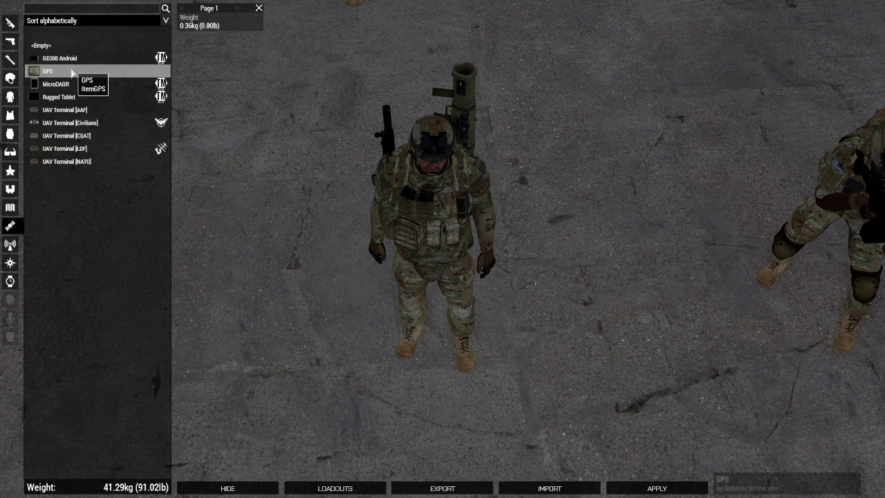
click(11, 244)
click(77, 61)
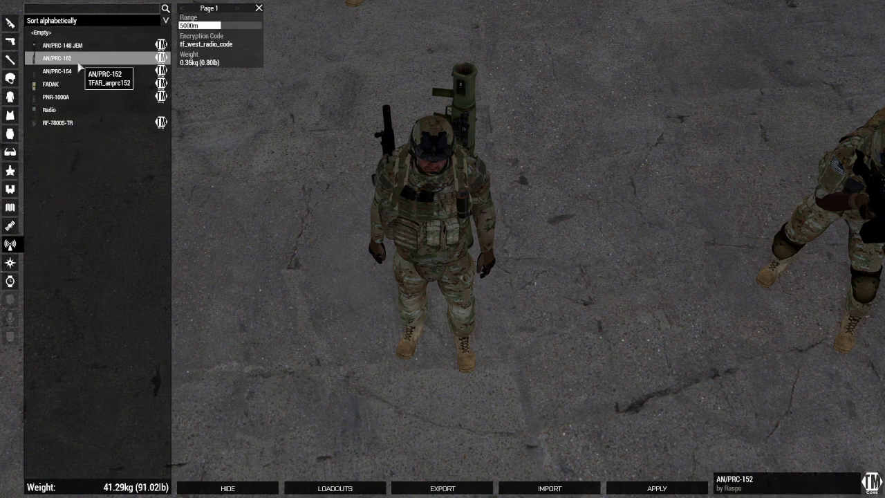
Check the soldier's compass, watch and primary weapon selections.
click(10, 263)
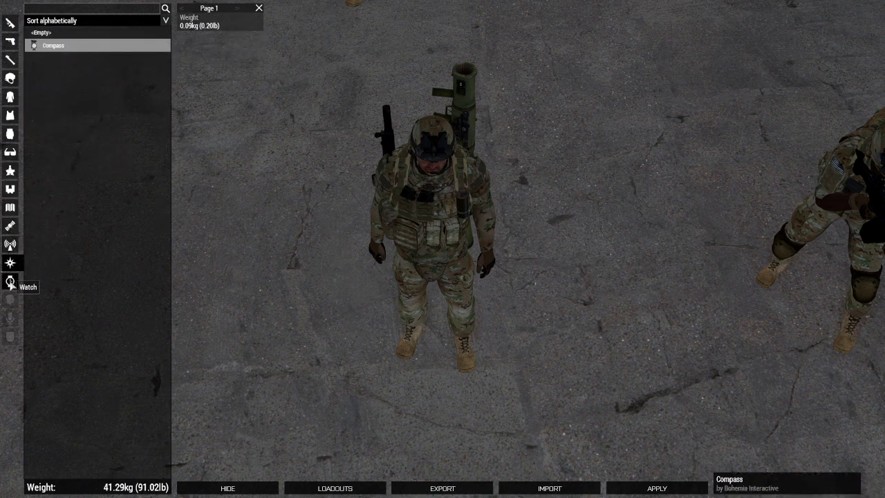
click(10, 282)
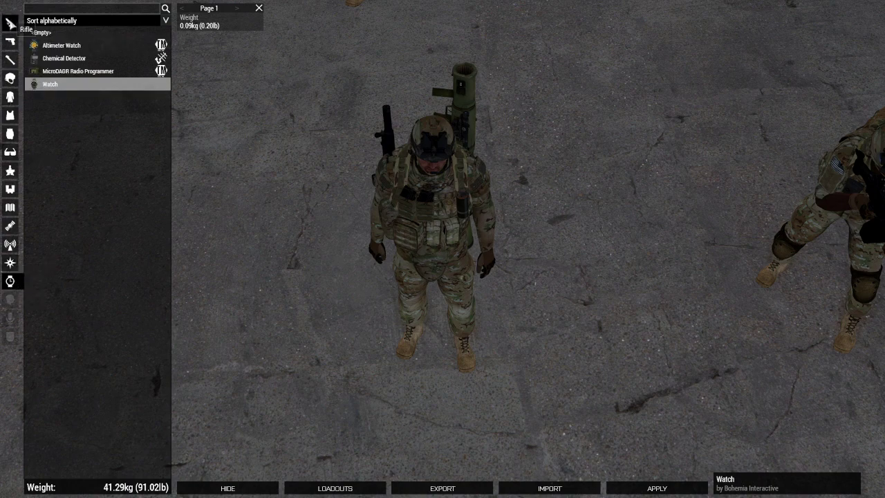
click(10, 24)
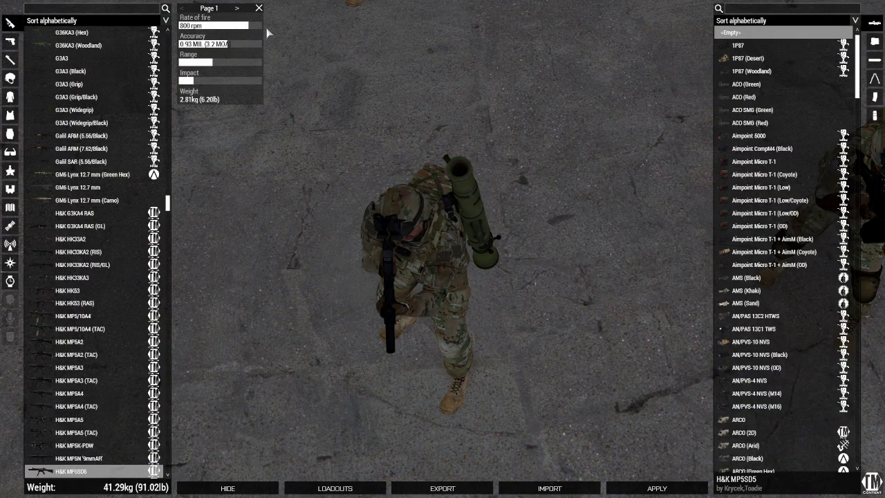
Apply the AT specialist's loadout and make the Alpha marksman playable with the role description Marksman@Alpha.
click(693, 488)
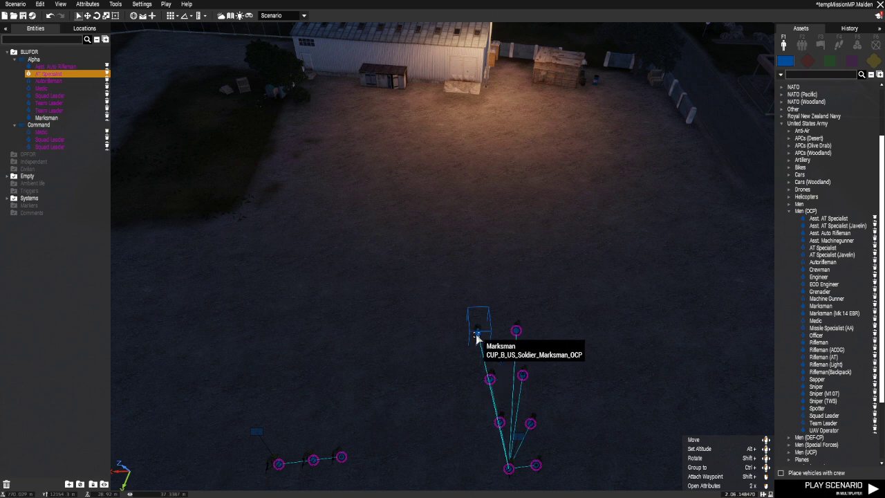
click(477, 336)
right_click(476, 337)
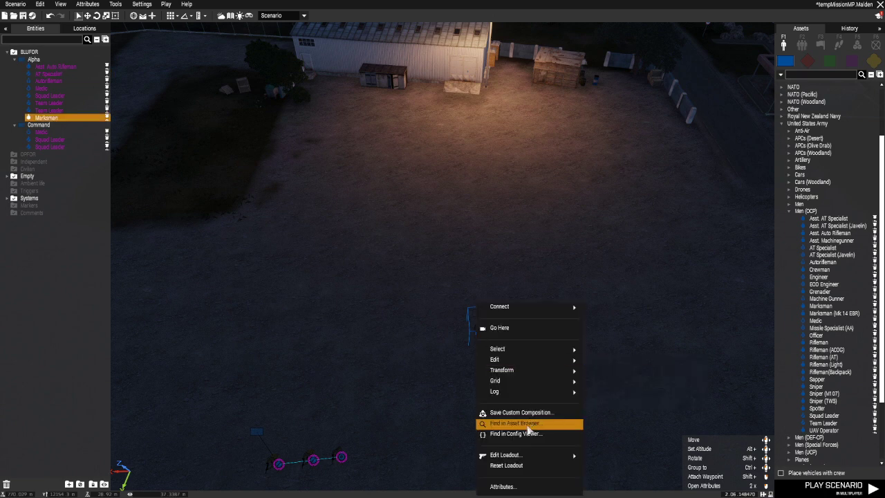
key(Escape)
double_click(477, 336)
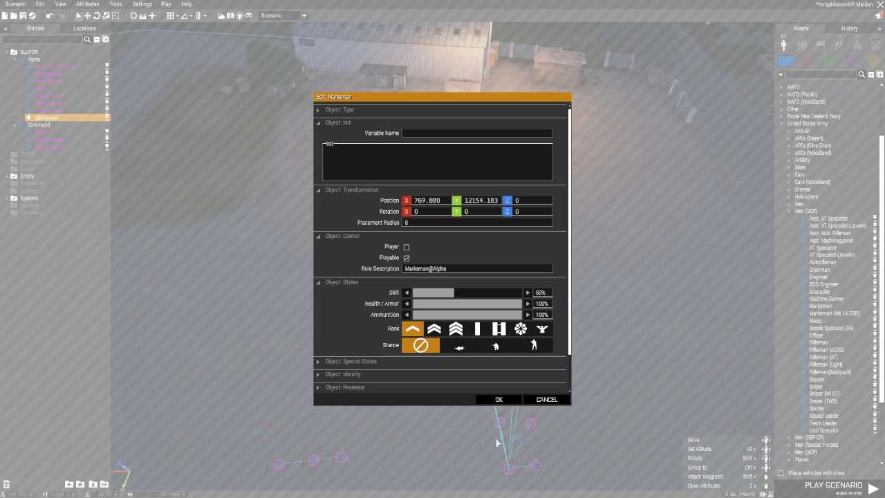
click(504, 400)
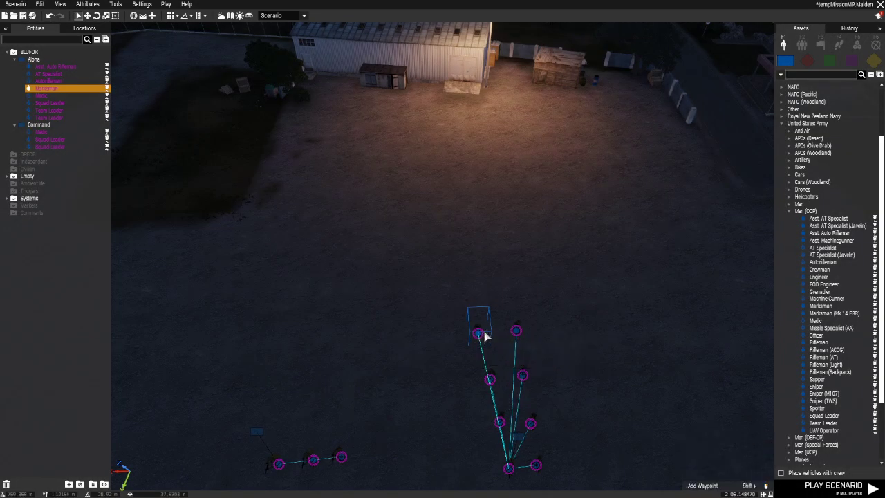
Edit the marksman's loadout in the ACE Arsenal and replace his primary weapon with the M110 (Black).
right_click(478, 335)
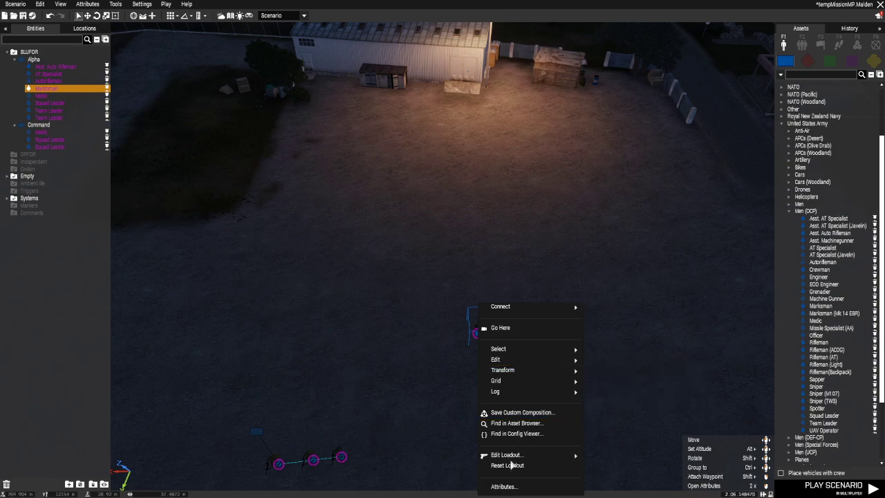
mouse_move(525, 455)
click(609, 455)
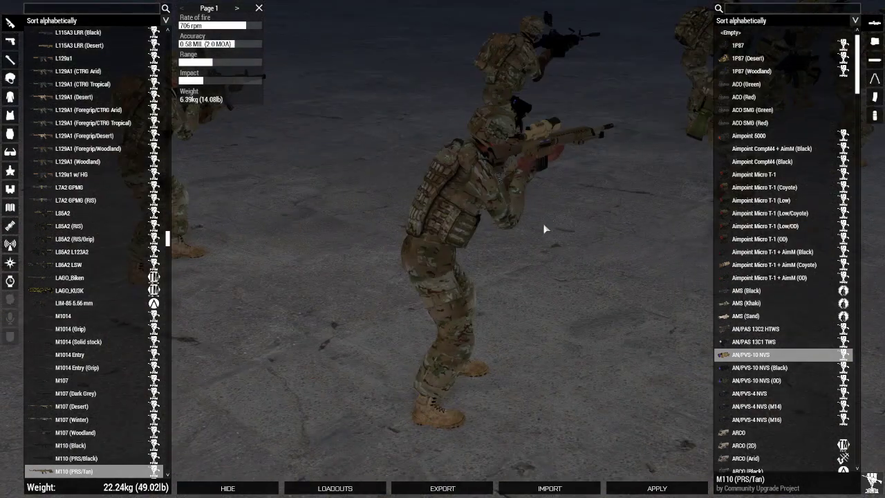
scroll(111, 415, down, 2)
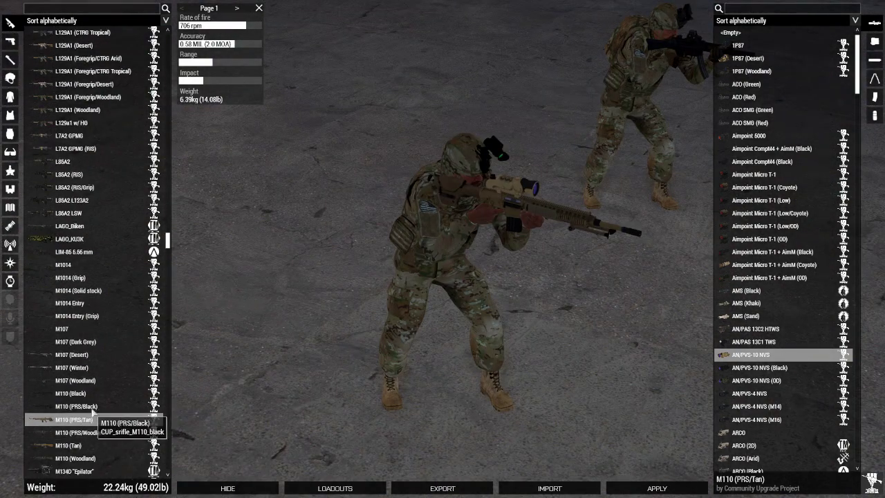
click(94, 406)
click(93, 394)
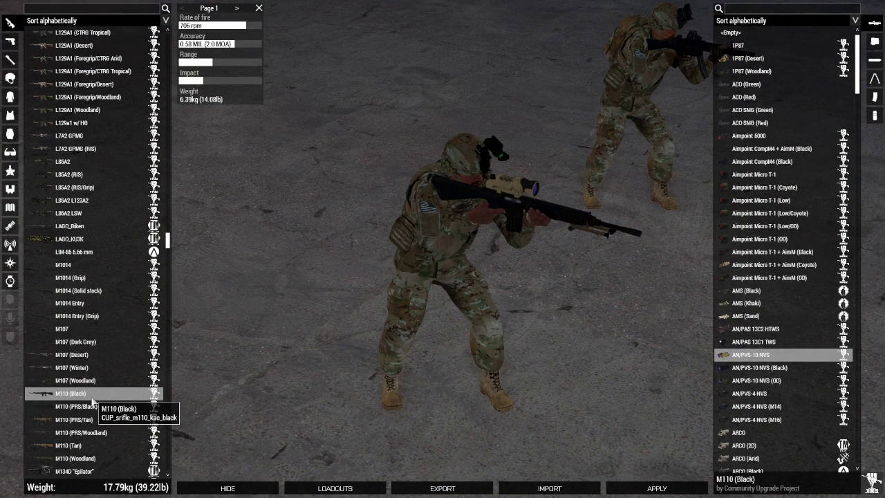
Fit the rifle with the VLTOR Modpod Bipod (Black) and the M110 Suppressor (Black).
click(875, 82)
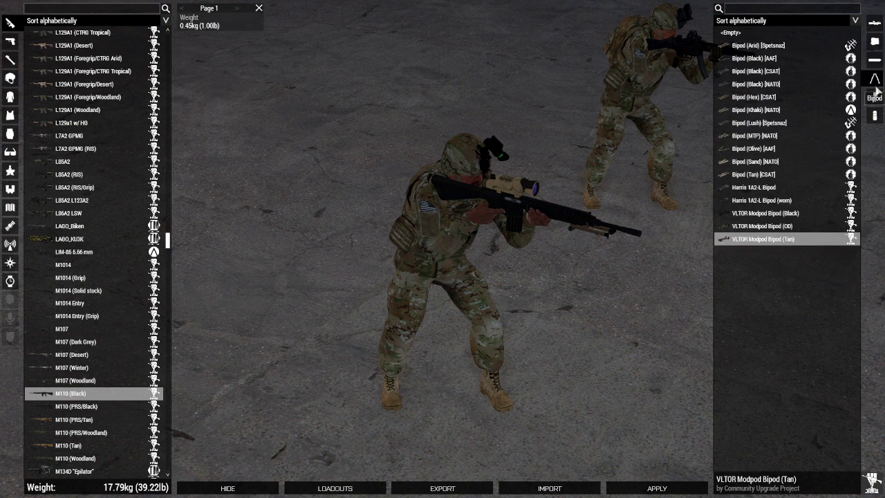
click(786, 214)
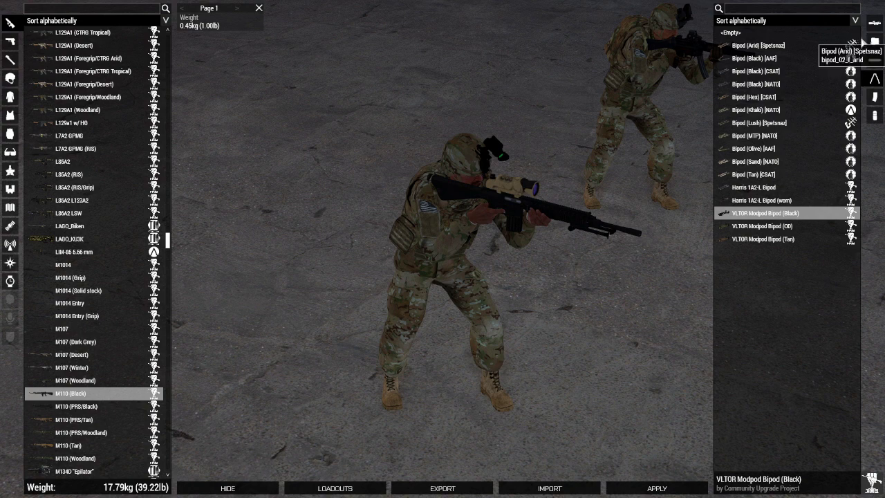
click(875, 59)
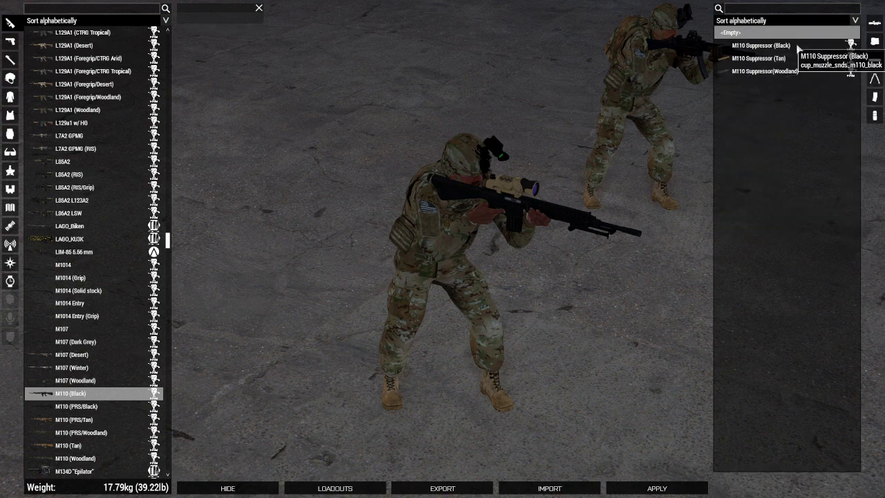
click(835, 45)
Search the rifle's sights for Trijicon models and try the Trijicon ACOG TA31F (Reflex), viewing it from several angles.
click(875, 22)
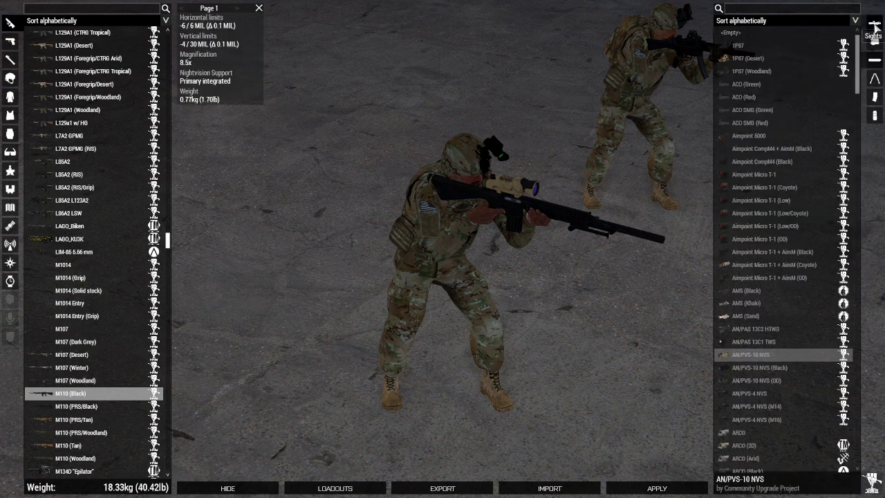
scroll(798, 273, down, 3)
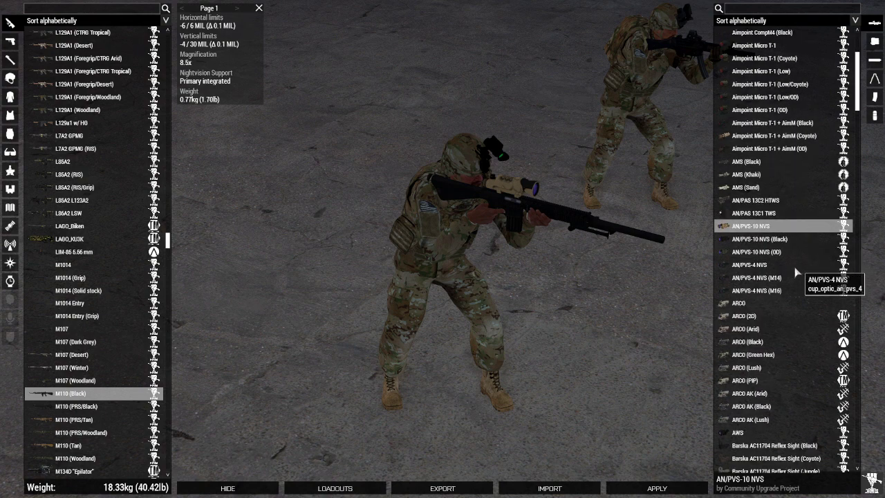
scroll(788, 291, down, 6)
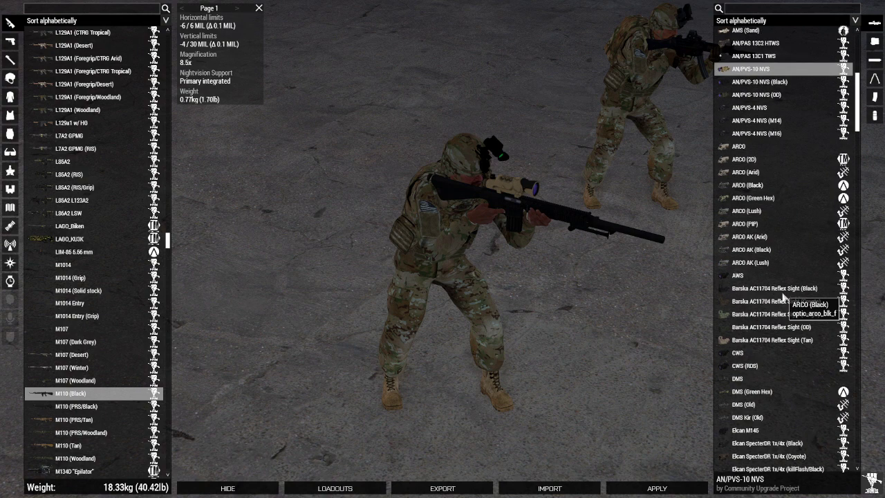
scroll(784, 296, down, 12)
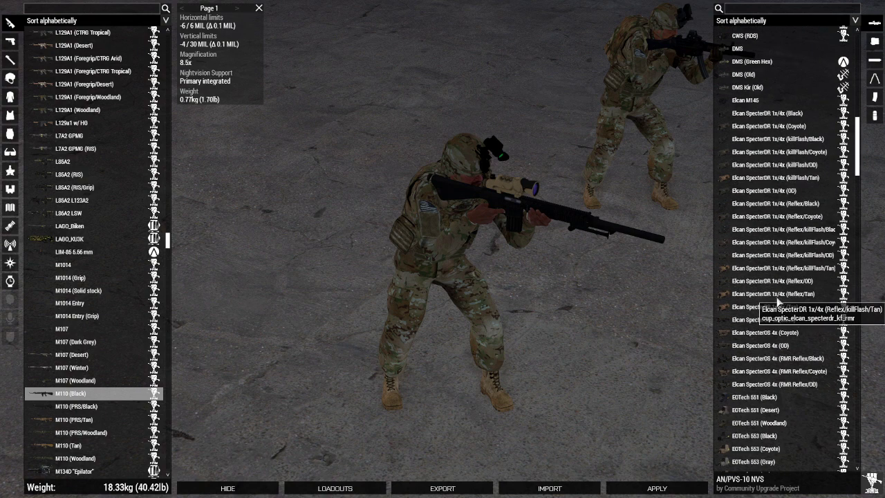
scroll(777, 298, down, 10)
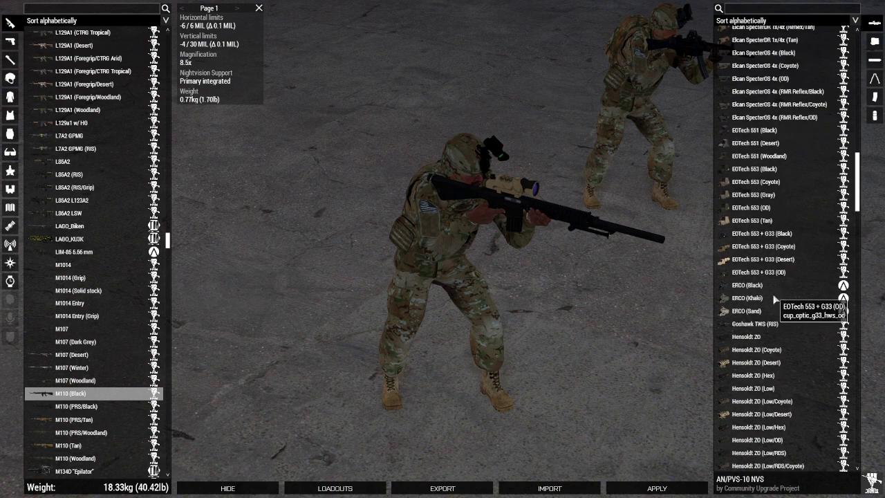
scroll(776, 301, down, 3)
scroll(778, 304, down, 13)
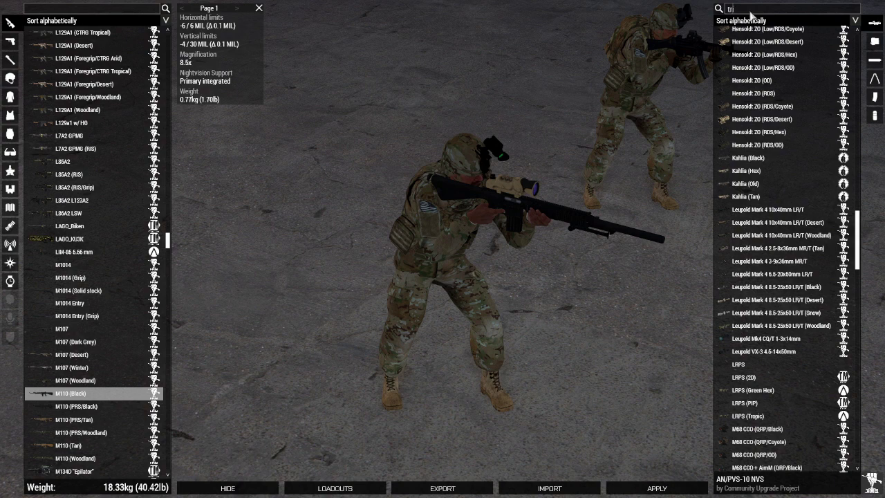
key(Return)
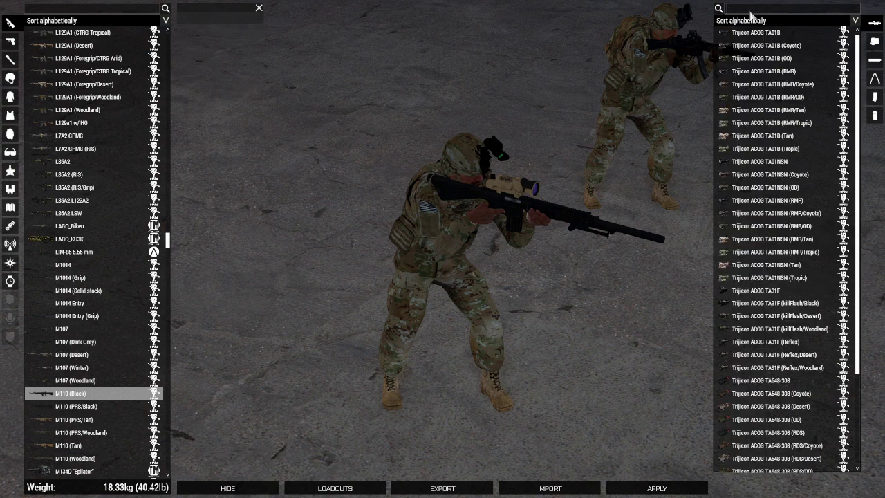
scroll(795, 90, down, 4)
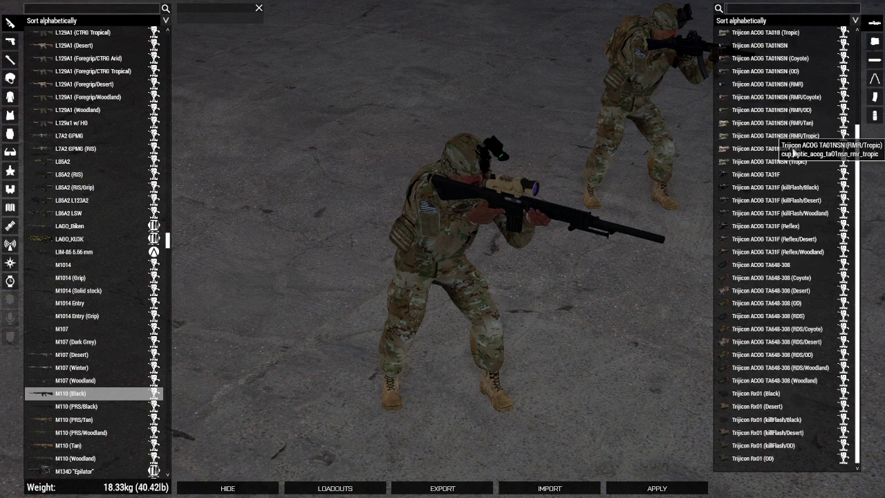
click(764, 227)
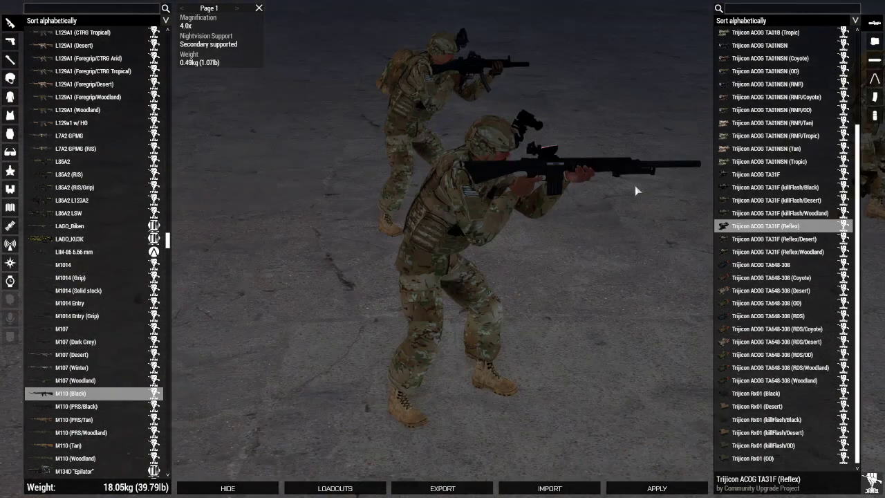
drag(653, 188, 598, 157)
scroll(537, 177, up, 3)
scroll(592, 149, down, 3)
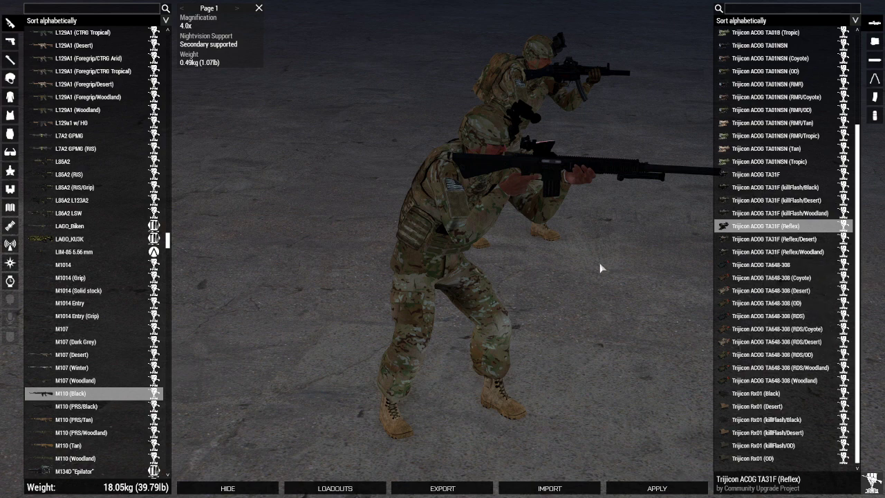
drag(600, 268, 605, 271)
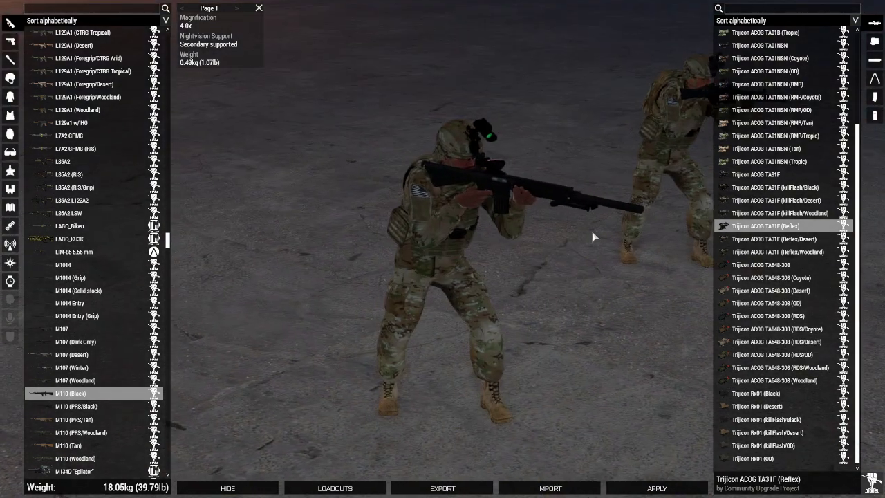
drag(592, 237, 612, 235)
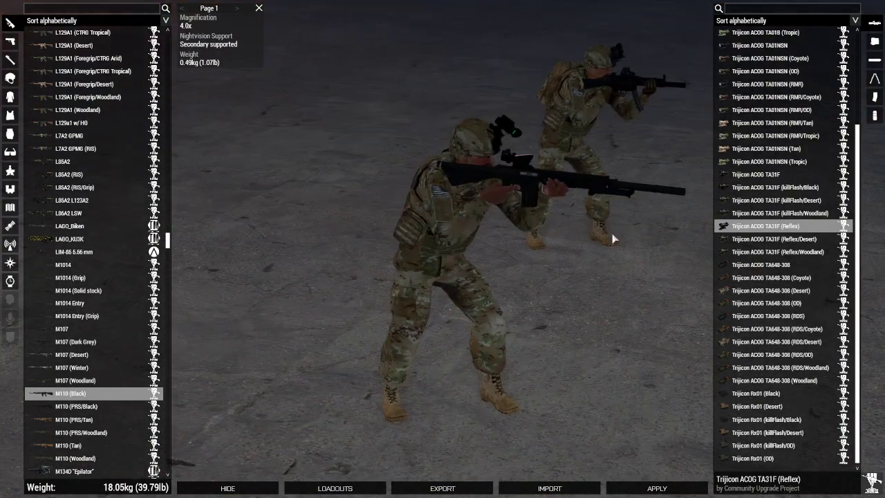
Clear the sight search and try the Leupold Mark 4 10x40mm LR/T on the rifle.
scroll(757, 316, up, 5)
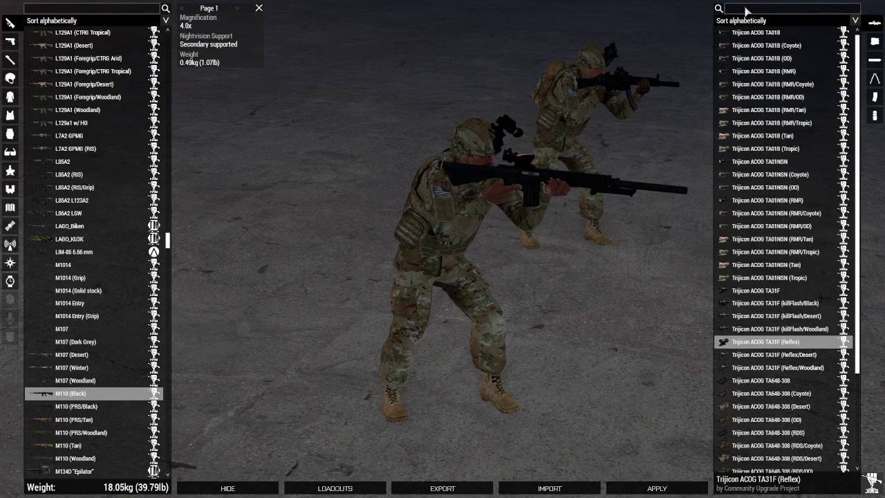
scroll(746, 10, up, 5)
scroll(750, 138, down, 10)
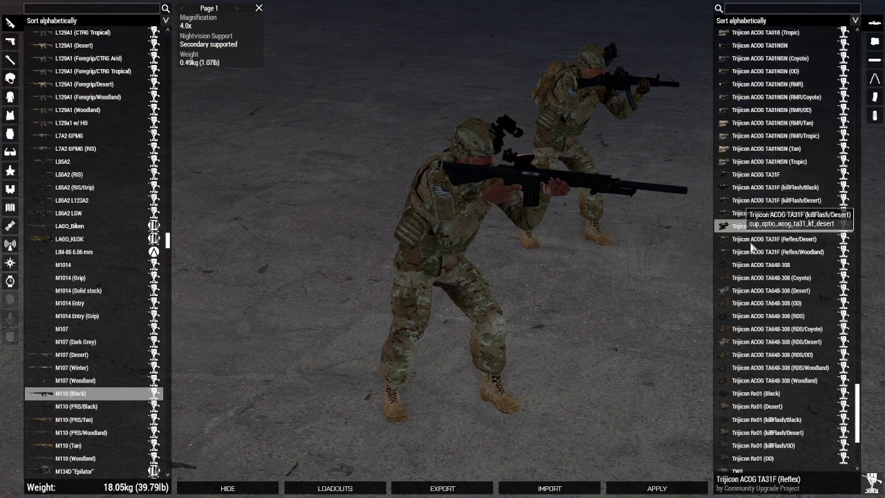
scroll(757, 270, down, 4)
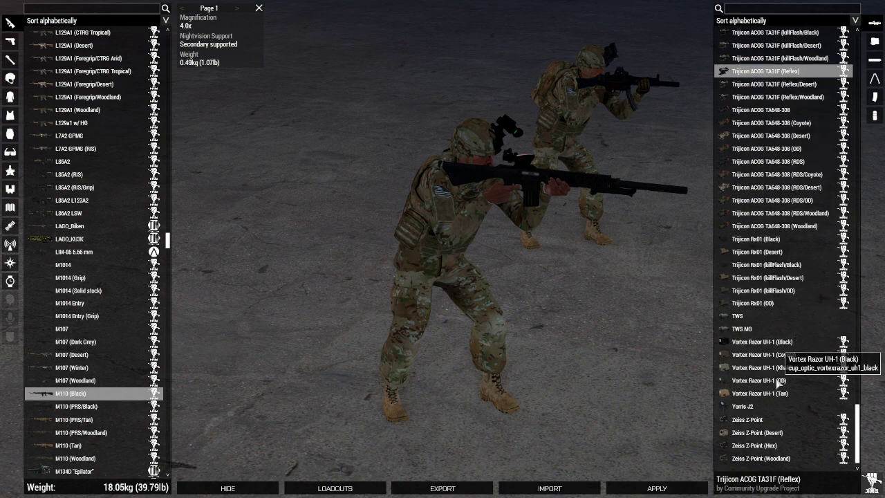
click(859, 413)
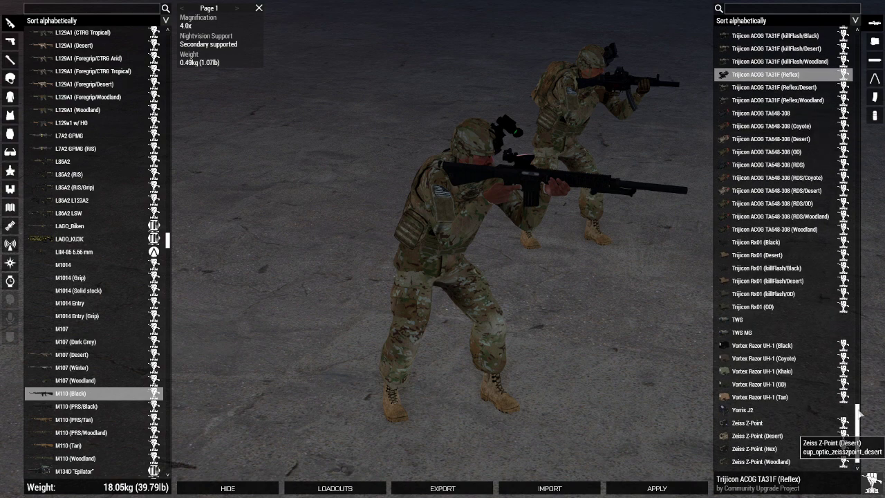
drag(859, 413, 851, 250)
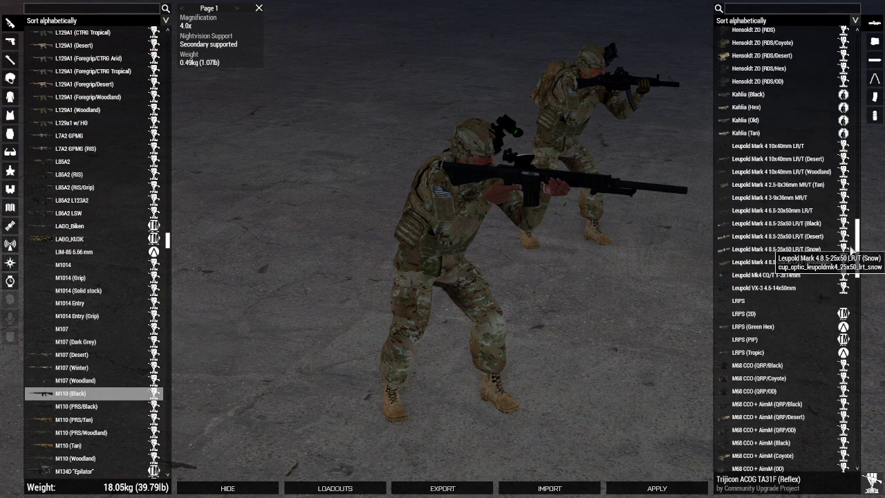
click(762, 147)
Compare the DMS and Elcan M145 sights on the rifle, then fit the CWS (RDS) and inspect it up close.
scroll(766, 170, up, 12)
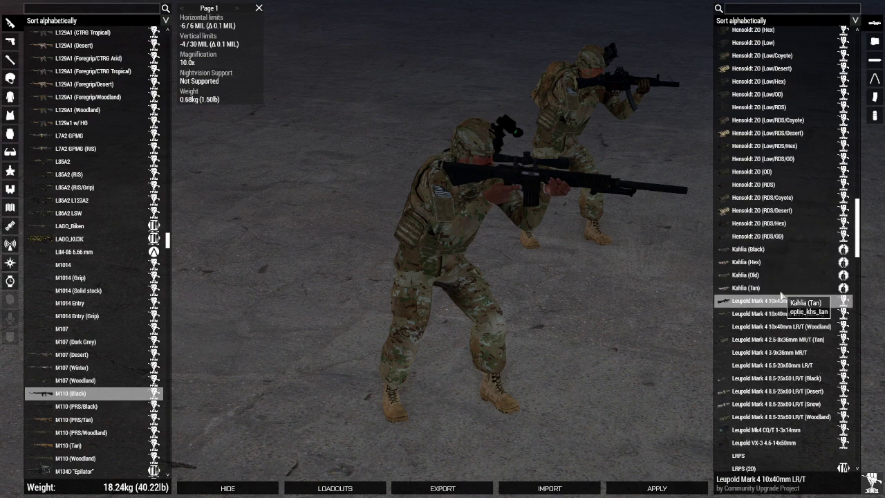
scroll(782, 293, up, 9)
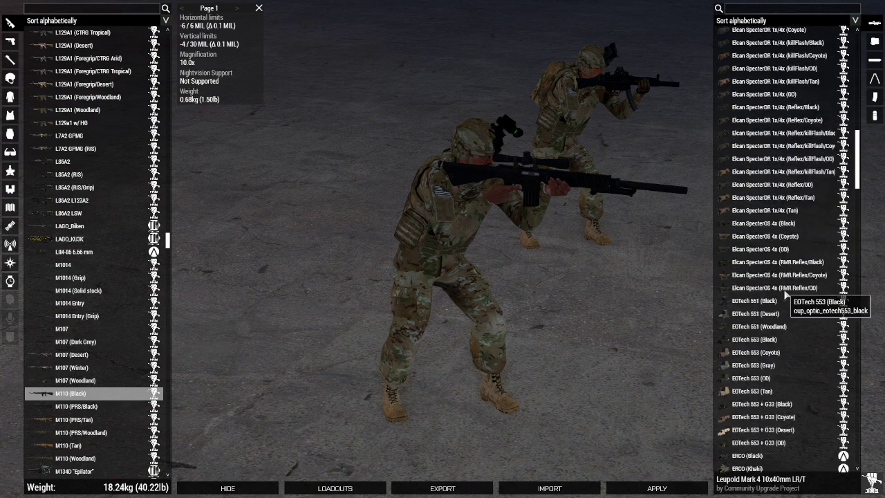
scroll(788, 293, up, 4)
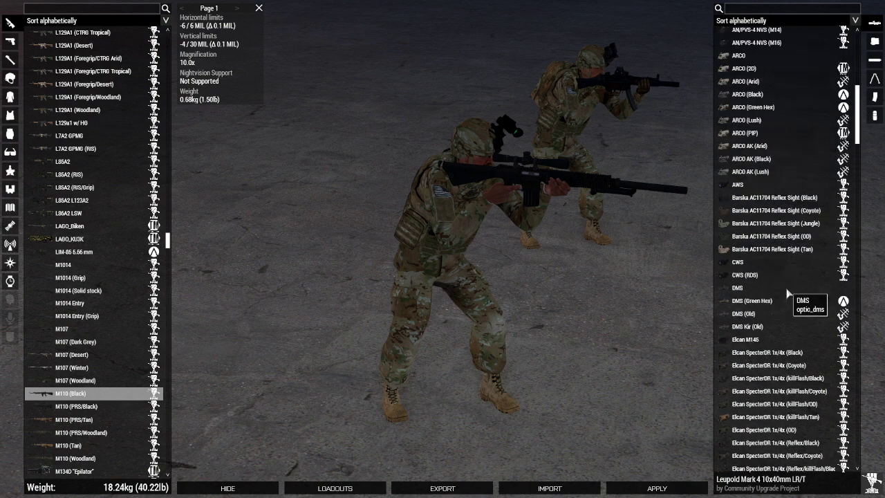
click(740, 287)
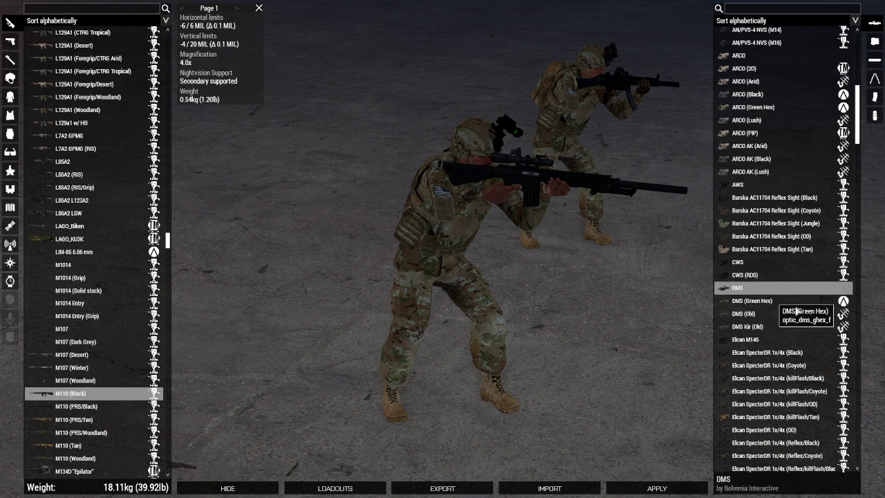
click(768, 340)
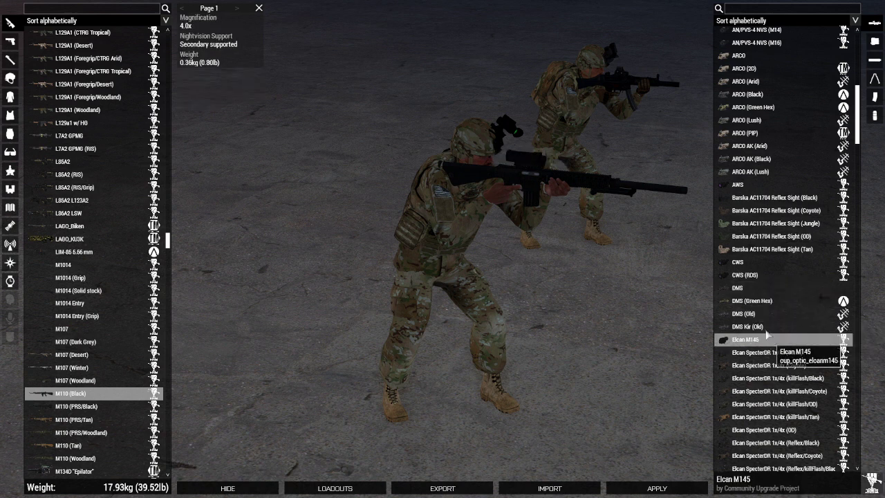
click(740, 276)
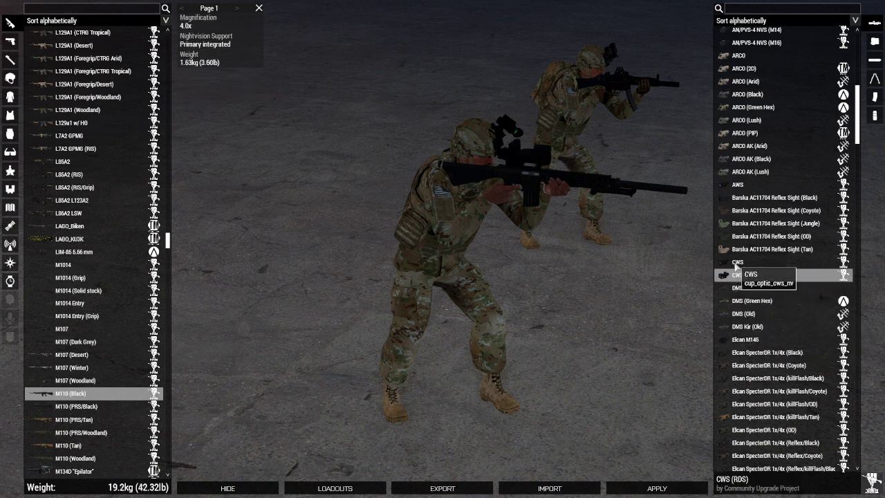
drag(540, 186, 677, 159)
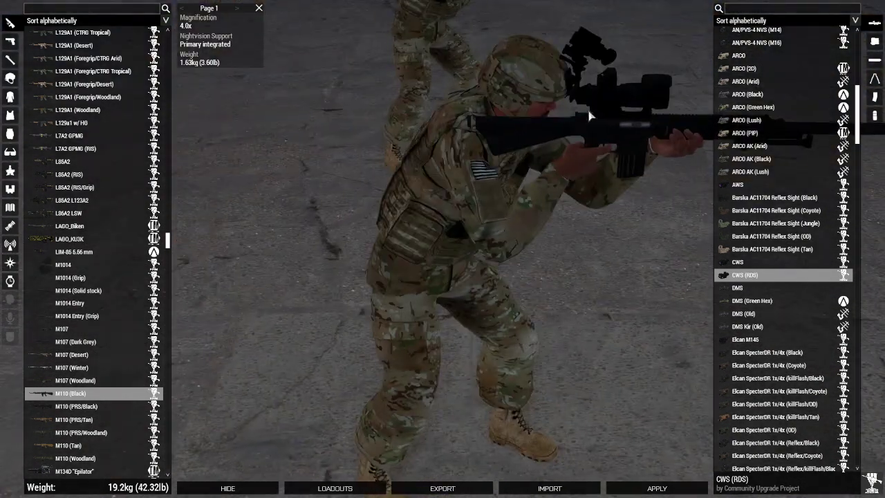
Search the rifle's sights for "trij" and fit the Trijicon ACOG TA31F (Reflex).
scroll(745, 236, down, 1)
scroll(746, 237, up, 8)
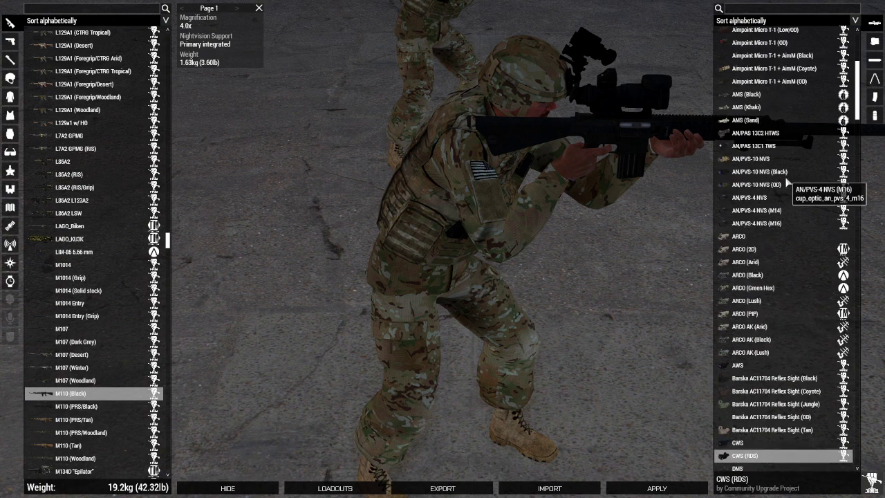
scroll(787, 181, up, 2)
scroll(794, 166, down, 6)
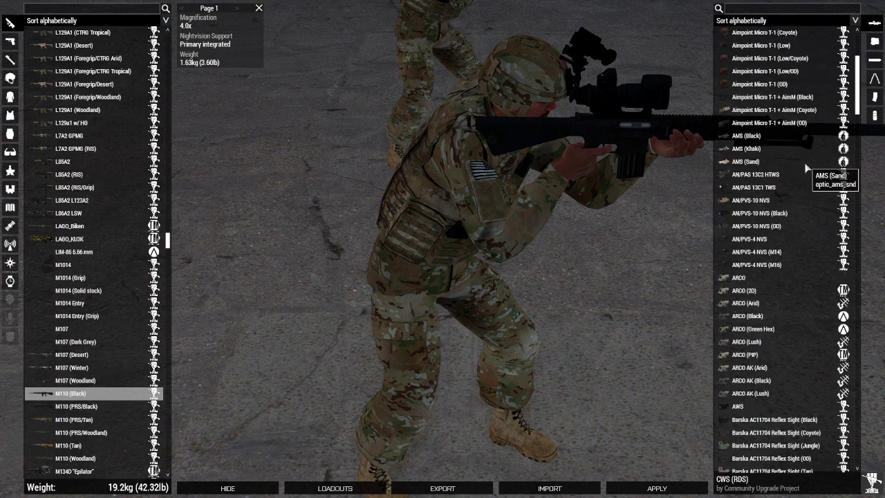
scroll(794, 166, down, 7)
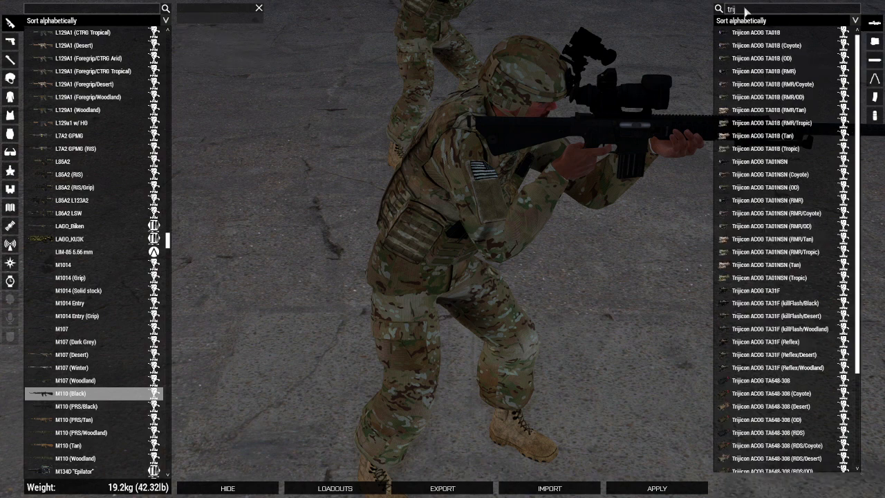
scroll(754, 173, down, 2)
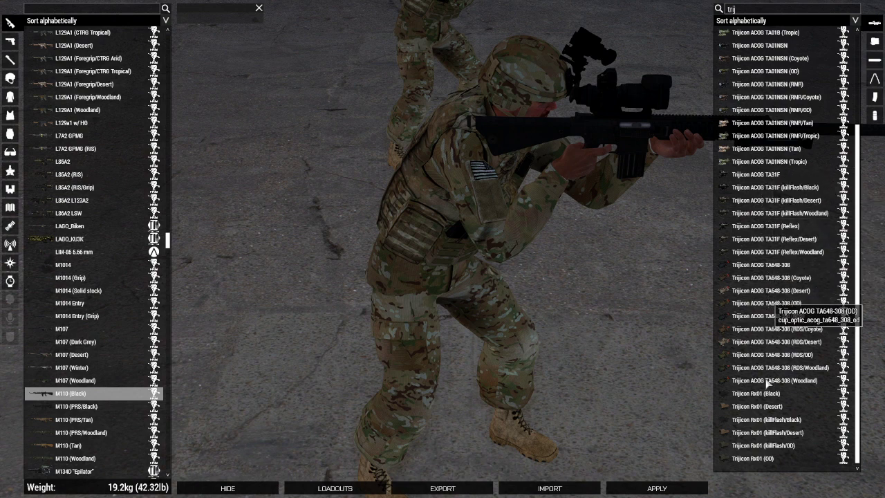
click(765, 231)
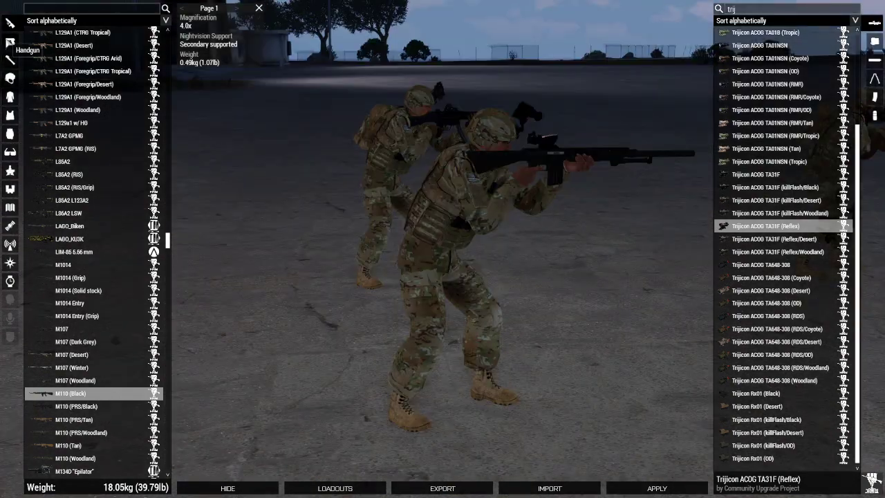
Equip the G17 (Black) handgun and fit it with the Silencer (M9).
click(10, 43)
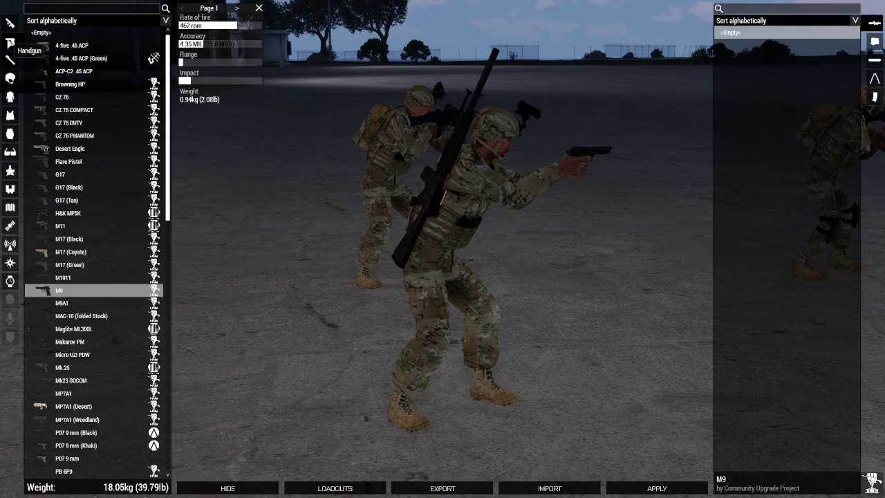
click(80, 188)
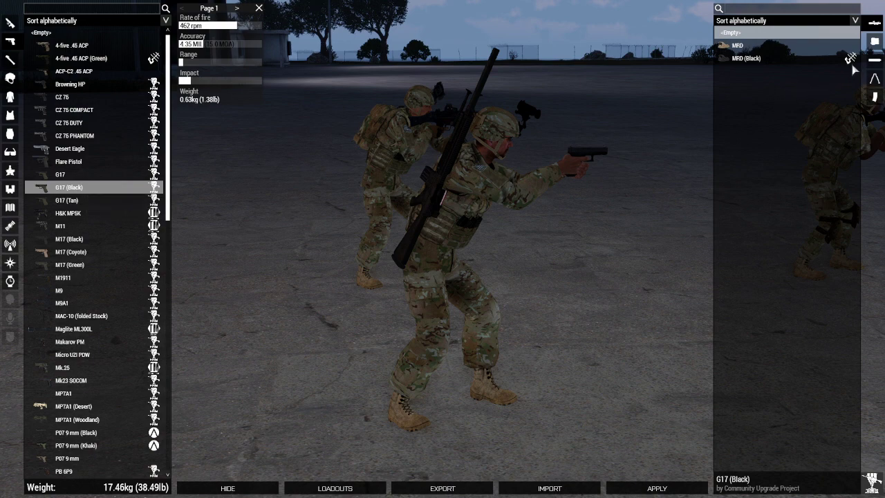
click(875, 60)
click(747, 58)
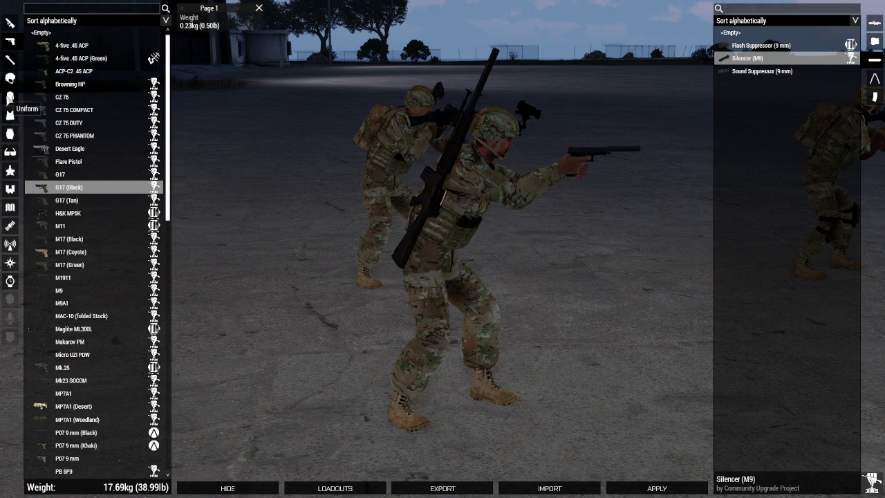
Empty the uniform and pack it with ten Bandage (Basic) and one Cable Tie.
click(10, 97)
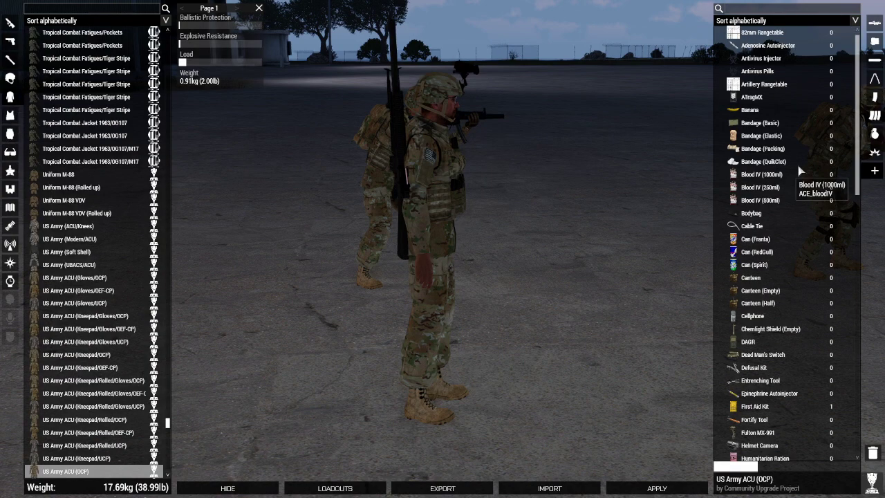
click(874, 451)
click(831, 124)
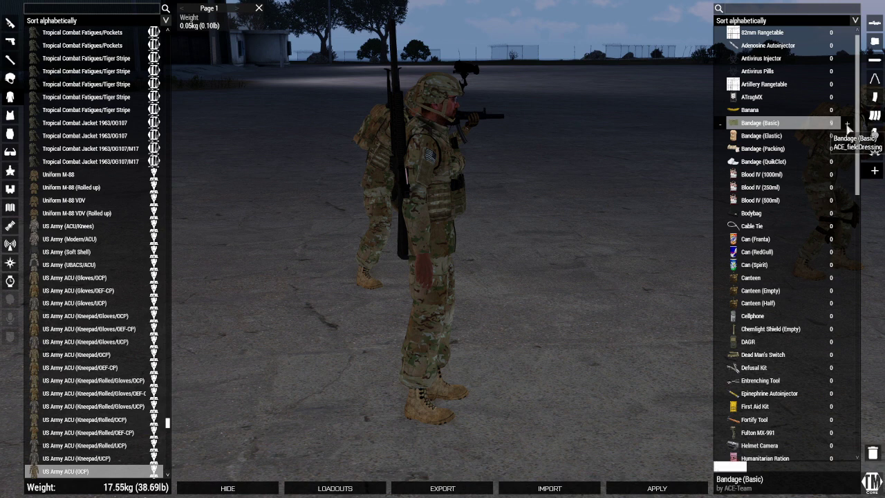
click(847, 125)
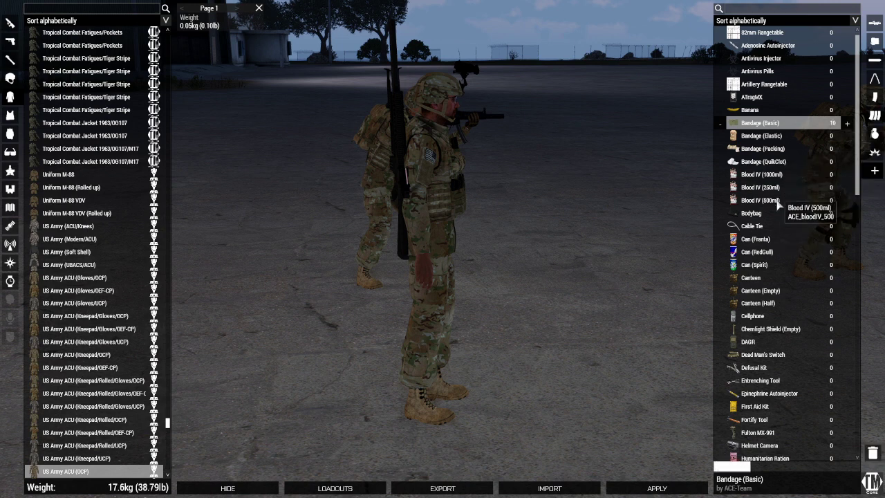
click(844, 226)
click(848, 226)
Add two Epinephrine Autoinjectors and two Morphine Autoinjectors to the uniform.
scroll(838, 249, down, 2)
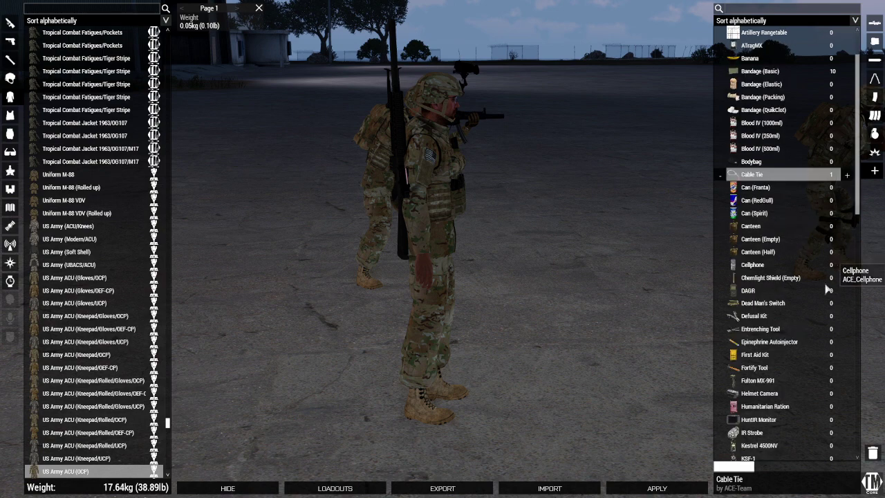
scroll(828, 291, down, 2)
click(827, 287)
key(Right)
key(Right)
scroll(827, 318, down, 3)
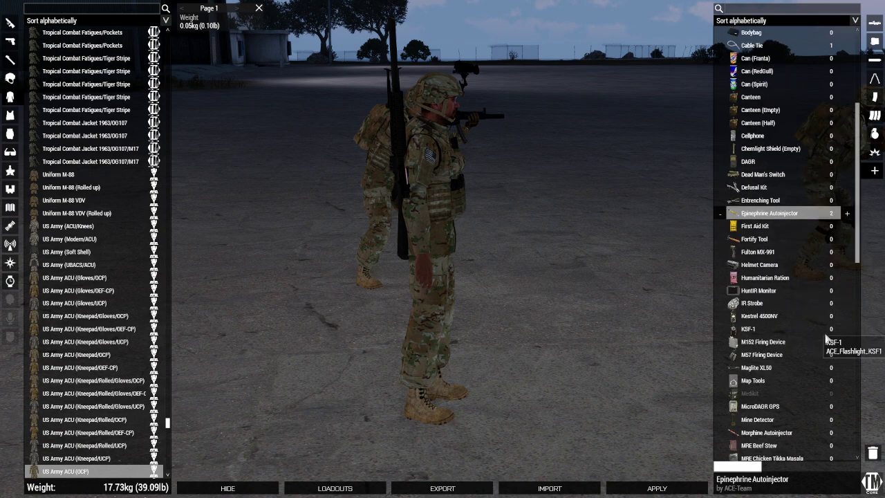
scroll(826, 336, down, 5)
click(838, 313)
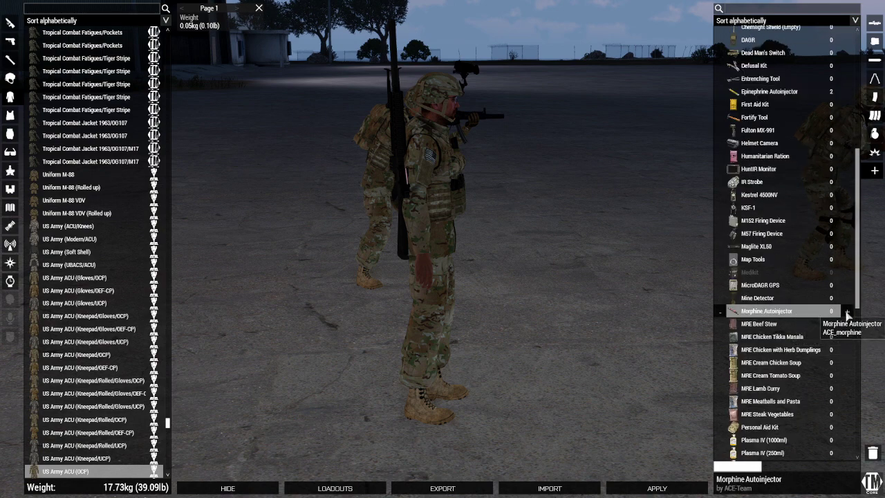
double_click(848, 315)
Add four Tourniquet (CAT) to the uniform.
scroll(809, 352, down, 12)
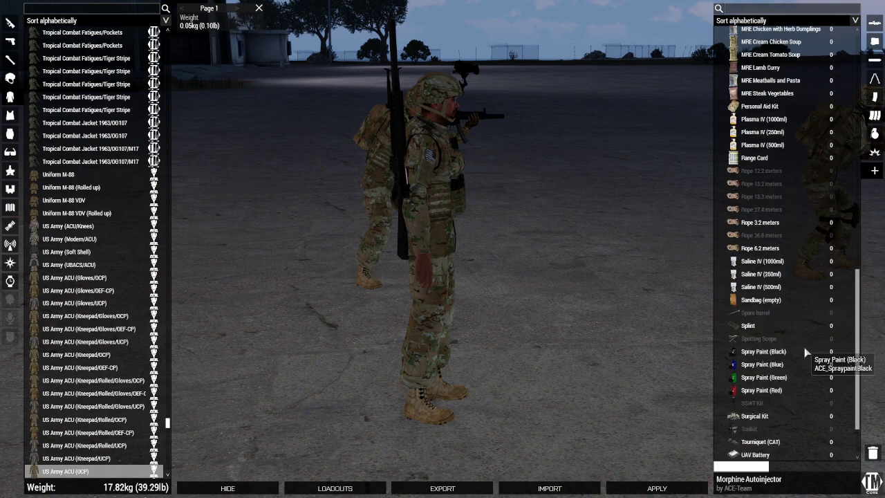
scroll(806, 353, down, 2)
click(838, 381)
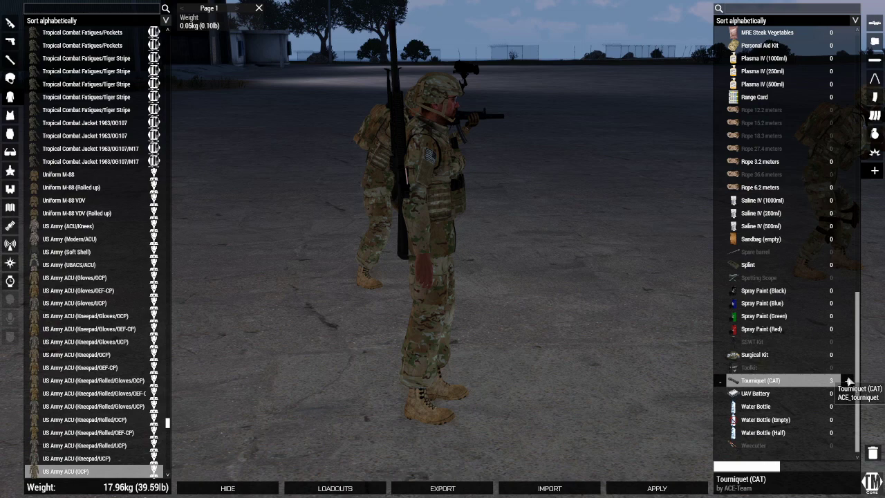
click(848, 381)
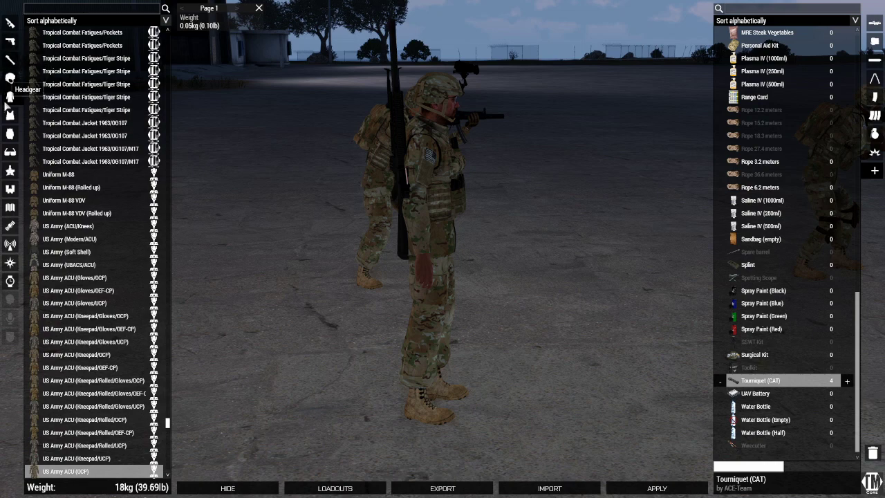
Empty the IOTV (Rifleman/OCP) vest and pack it with six 7.62mm 20Rnd M110 (Red tracer) magazines.
click(10, 115)
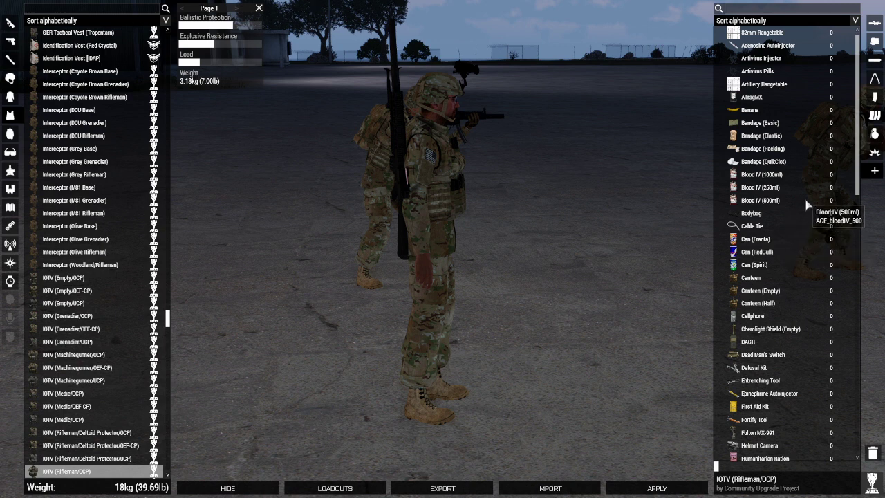
click(874, 452)
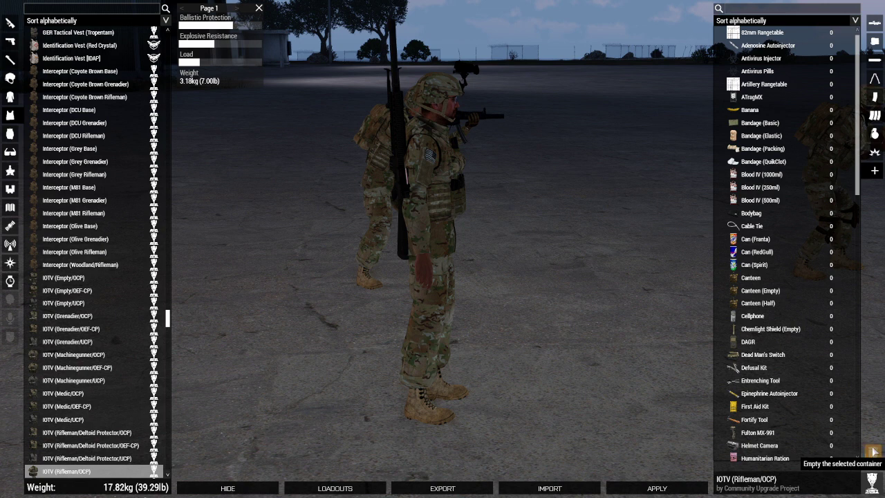
click(874, 96)
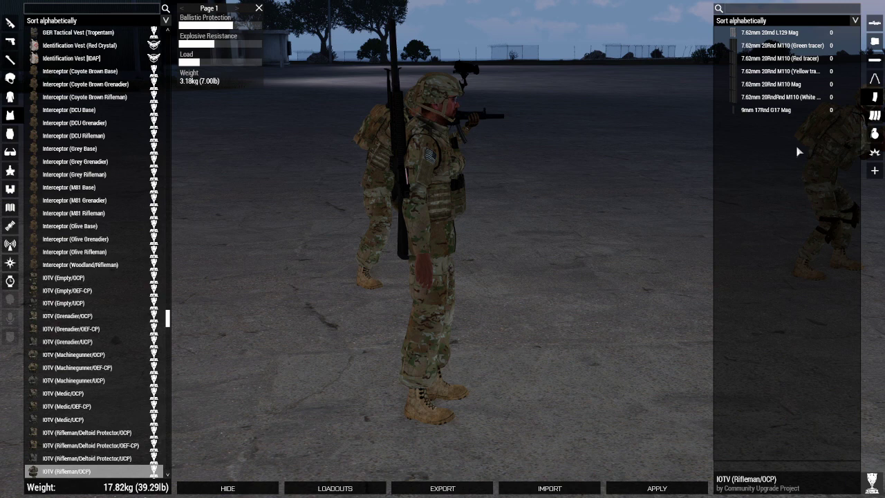
click(816, 58)
click(856, 59)
click(856, 60)
click(856, 60)
click(856, 59)
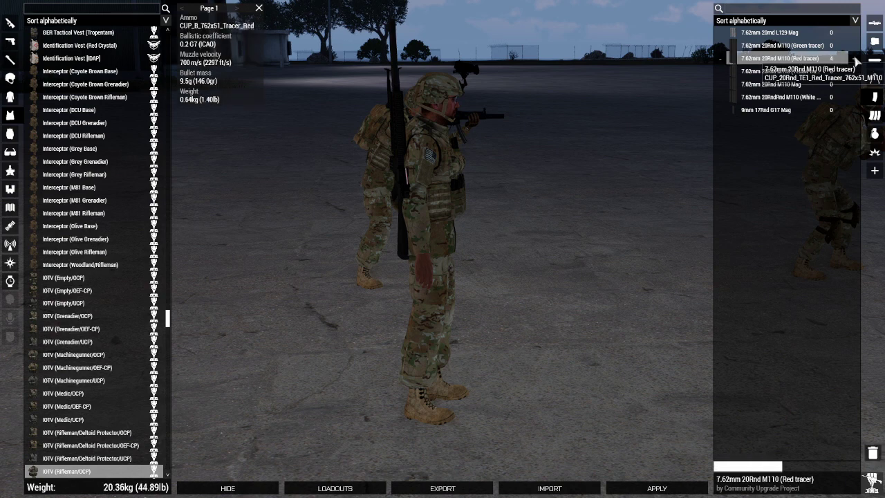
click(856, 60)
click(856, 59)
Add two 9mm 17Rnd G17 magazines to the vest.
click(775, 110)
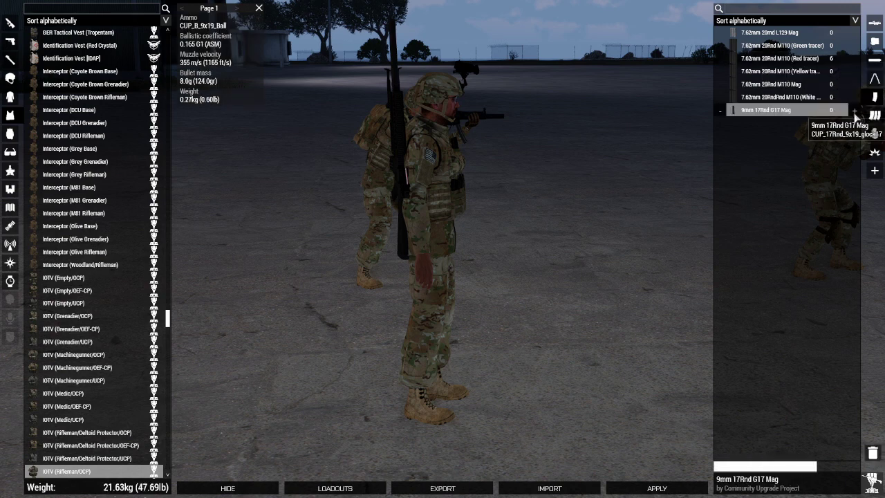
click(854, 110)
click(855, 110)
Add two RGO Grenades and one Smoke Grenade (White) to the vest.
click(877, 136)
scroll(782, 332, down, 1)
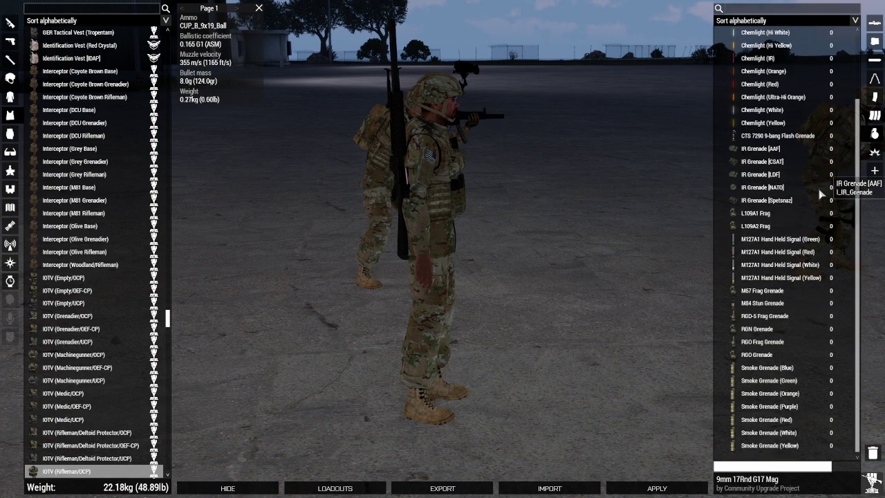
click(776, 366)
click(767, 354)
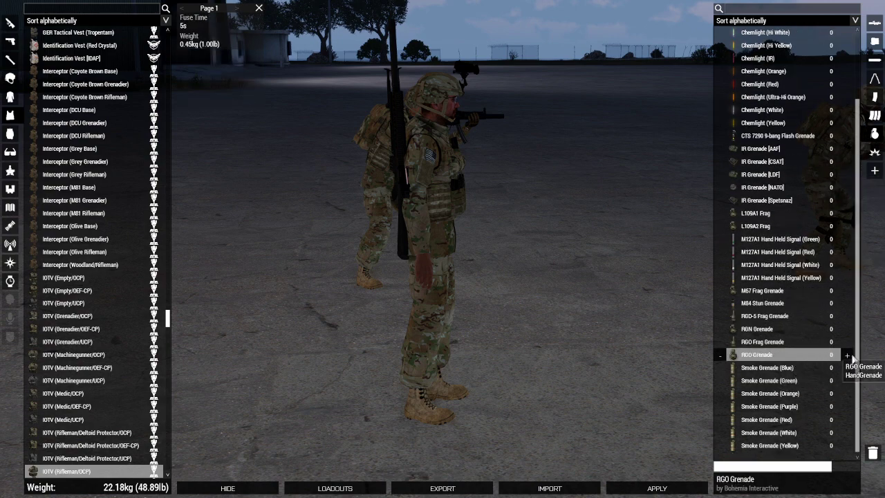
click(848, 356)
click(849, 355)
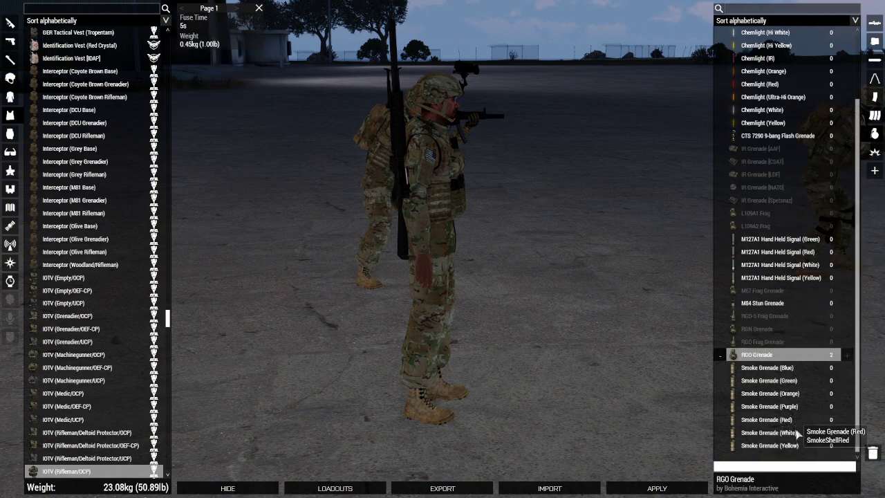
click(848, 434)
click(848, 433)
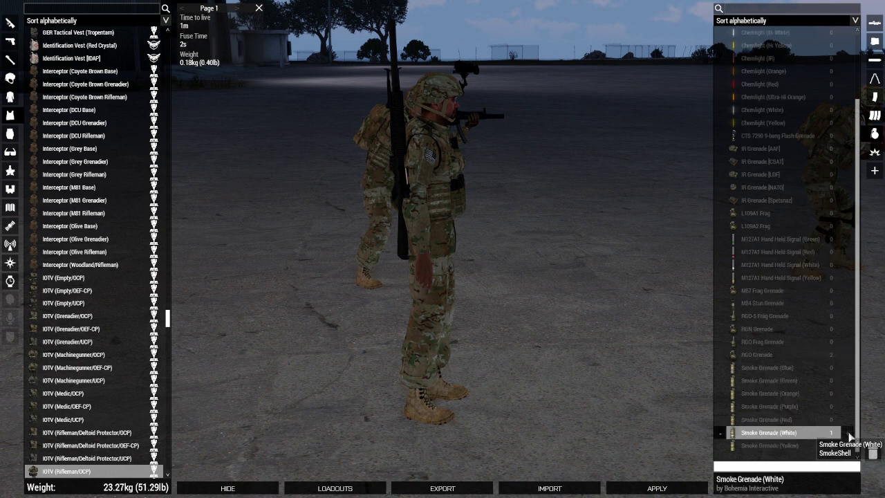
Reduce the vest's M110 red tracer magazines to five and raise Smoke Grenade (White) to two.
click(875, 97)
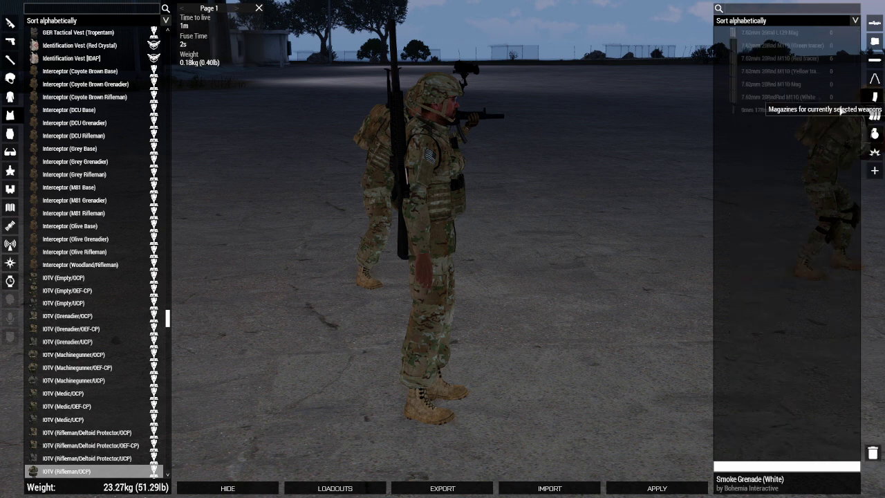
click(800, 63)
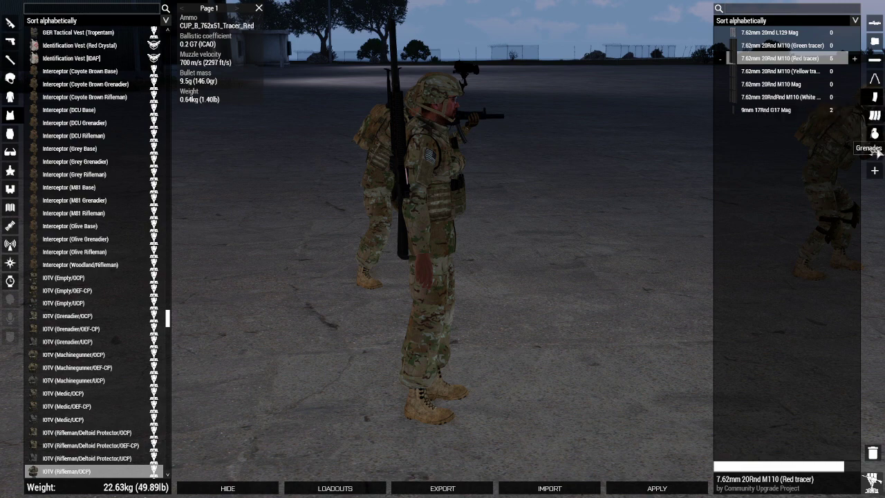
click(874, 134)
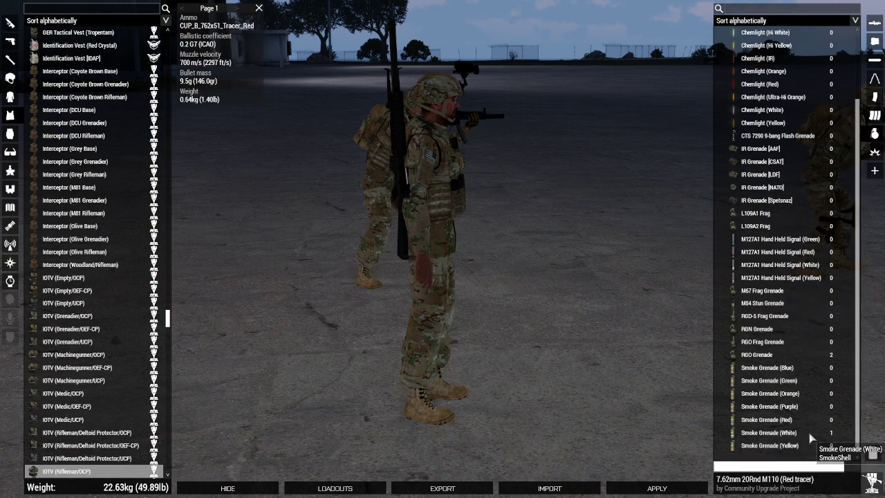
click(827, 433)
click(845, 435)
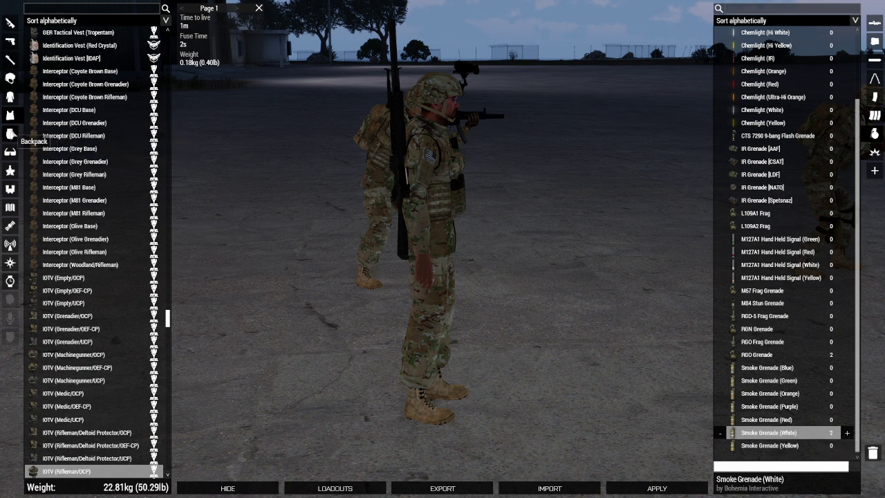
Give the soldier the AN/PRC-152 as the communication device.
drag(348, 229, 339, 254)
drag(474, 286, 310, 223)
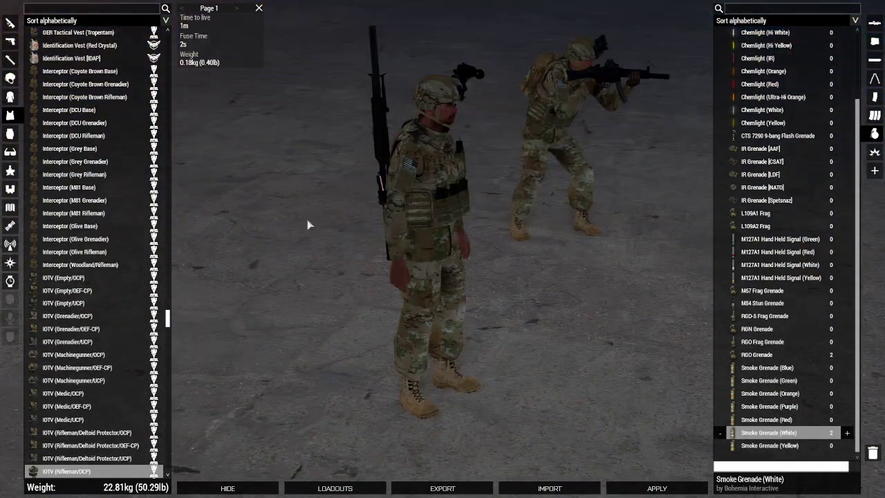
click(9, 244)
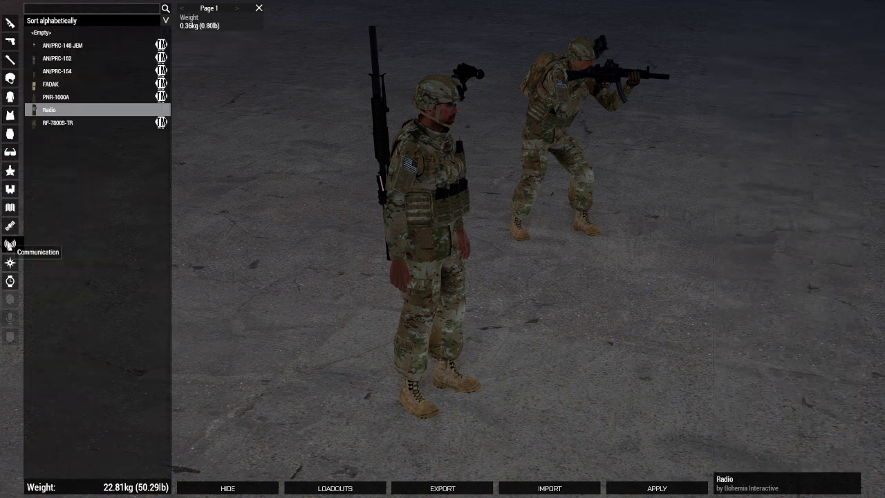
click(57, 58)
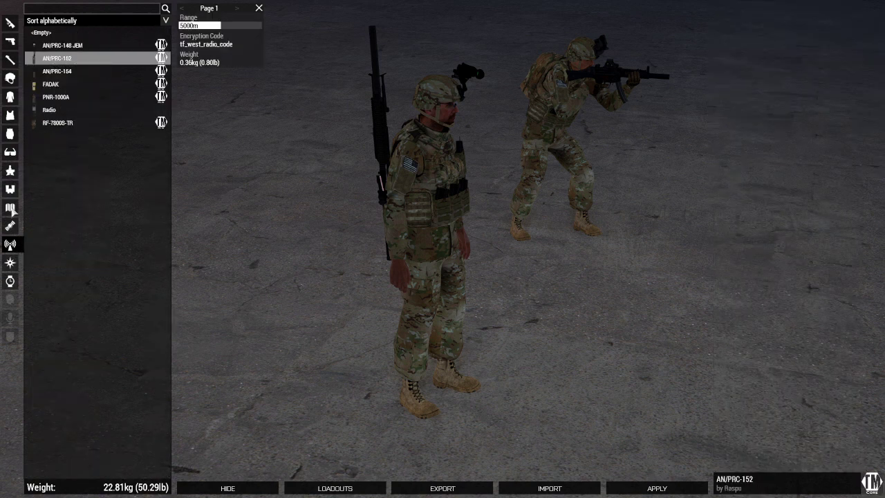
Equip the soldier with the standard Binoculars.
click(11, 220)
click(10, 170)
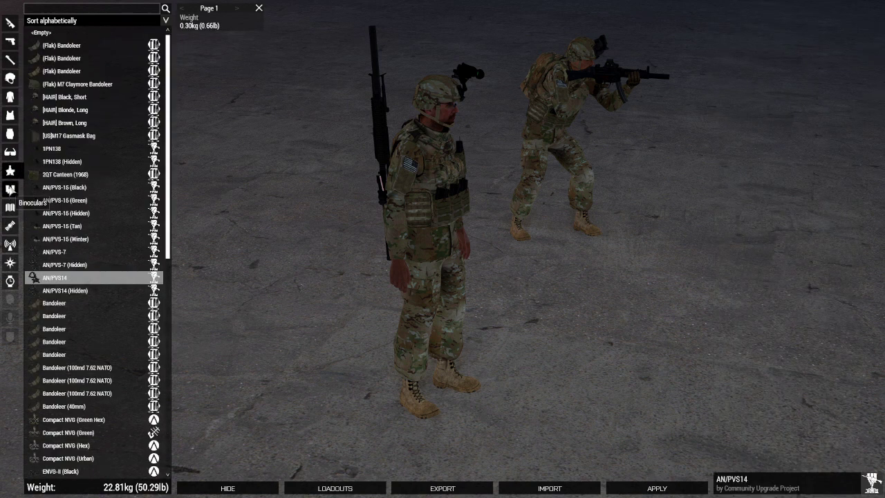
click(10, 189)
click(68, 60)
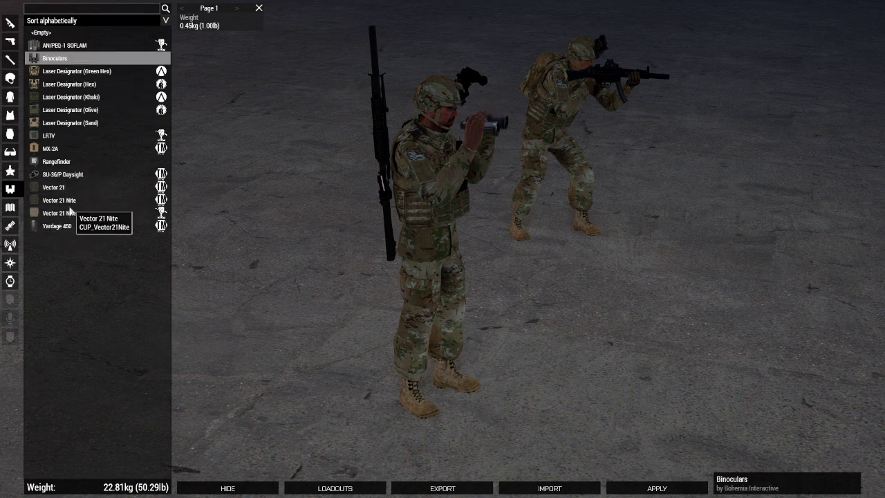
Equip the soldier with the Rangefinder and give him the GPS as terminal.
click(69, 162)
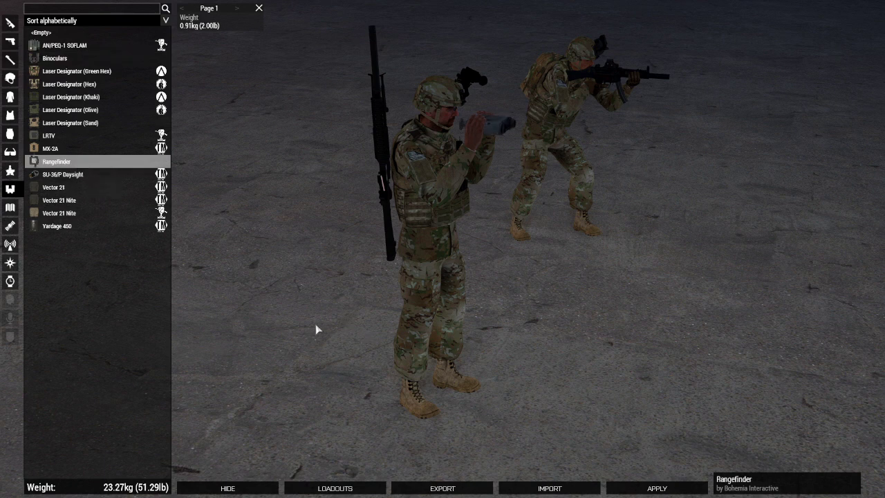
click(10, 226)
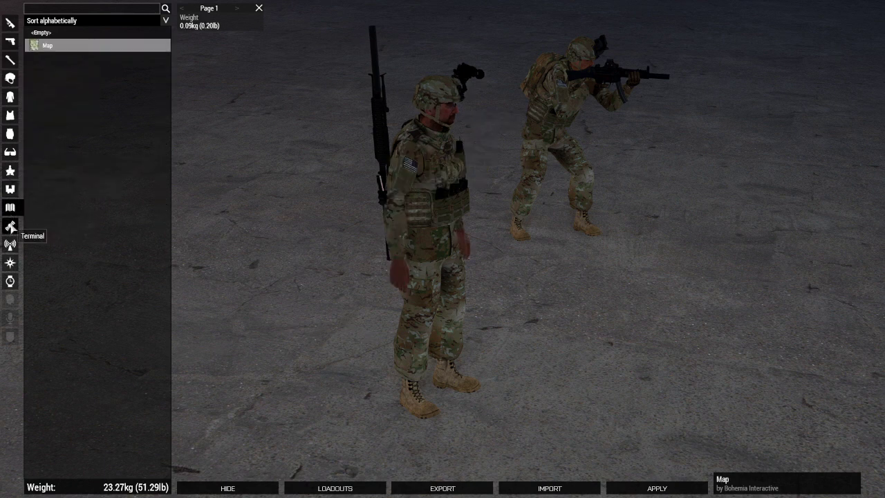
click(76, 71)
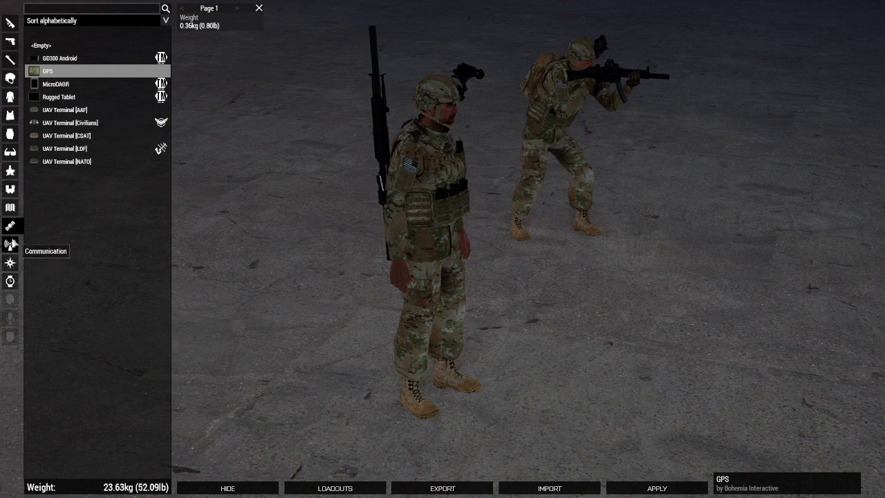
Check the communication, navigation, watch and weapon slots and apply the finished loadout to the marksman.
click(10, 244)
click(11, 263)
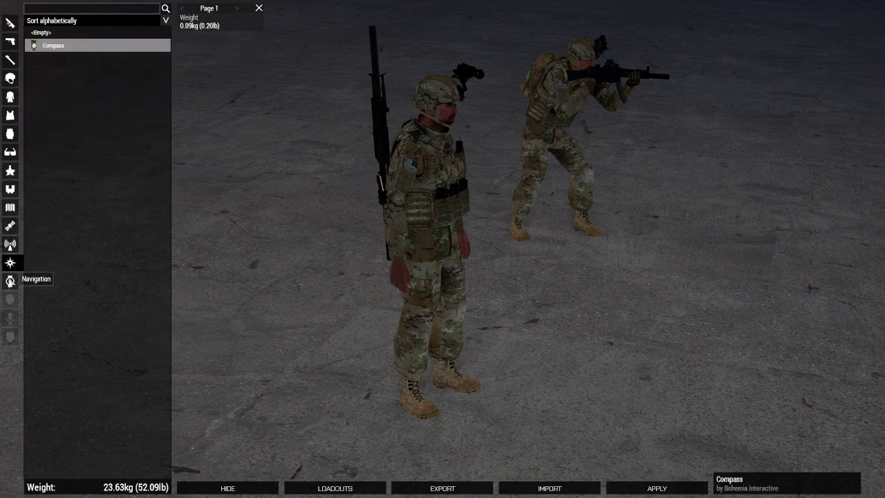
click(11, 281)
click(11, 23)
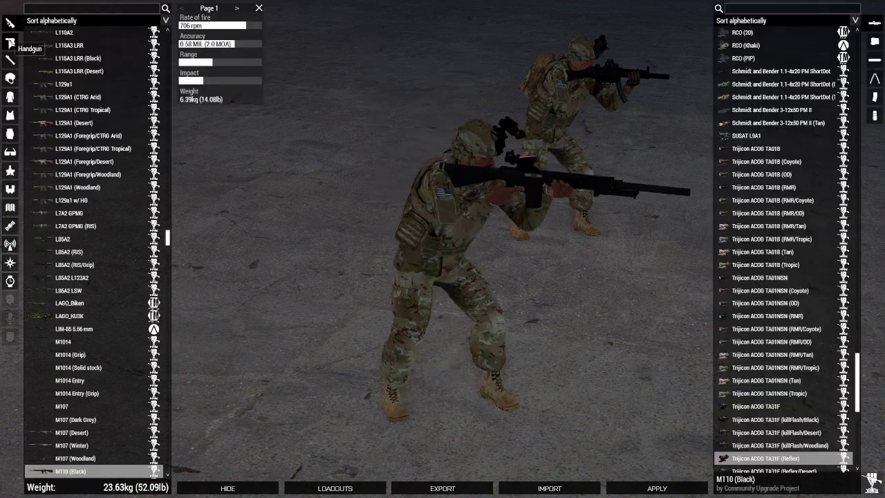
click(12, 43)
click(657, 488)
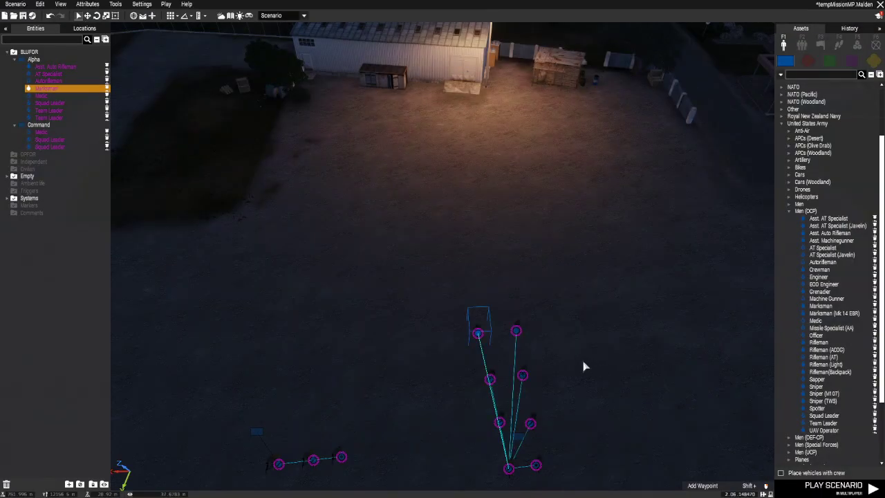
Duplicate the whole Alpha group three times, placing the copies side by side next to the original squad.
scroll(583, 367, up, 5)
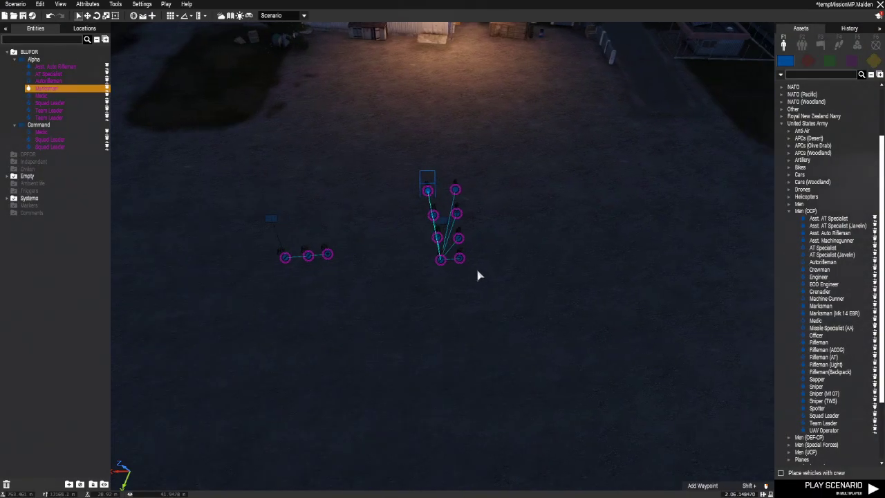
click(441, 221)
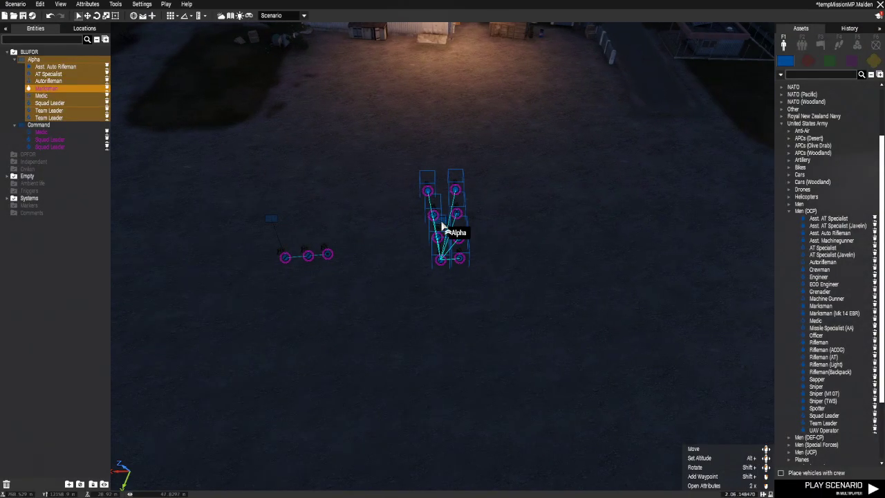
key(ctrl+v)
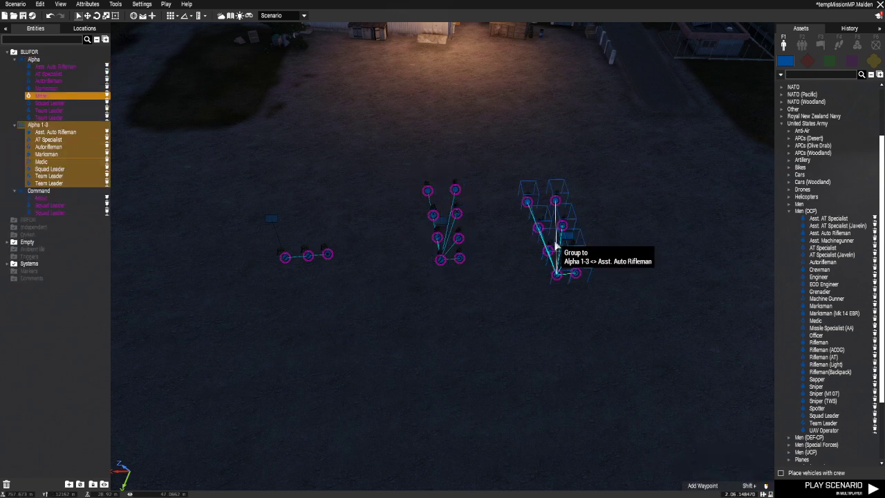
key(ctrl+v)
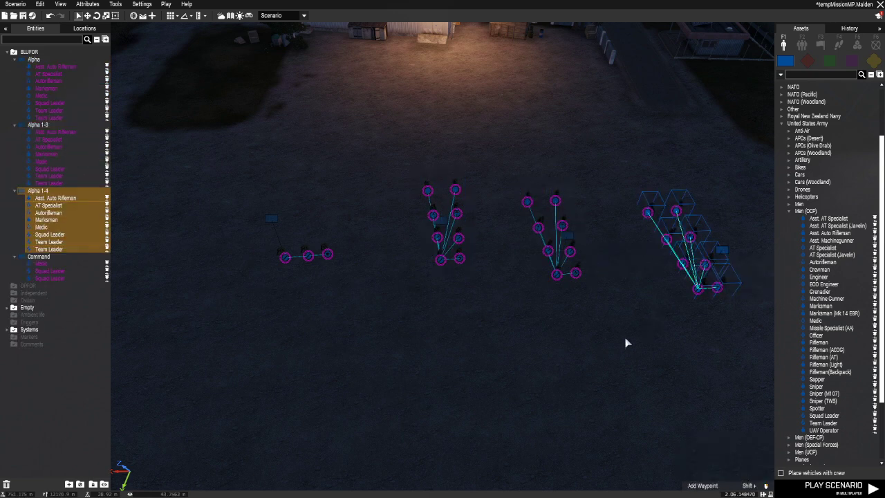
right_drag(624, 342, 664, 264)
key(ctrl+v)
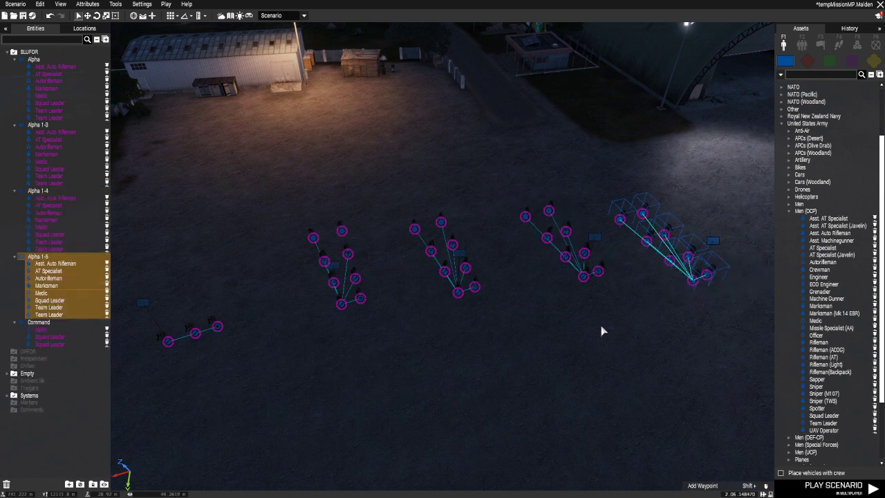
Move the copied squads closer together so they form an evenly spaced row beside Alpha.
right_drag(600, 332, 504, 336)
mouse_move(500, 264)
mouse_down()
mouse_move(490, 241)
mouse_move(494, 252)
mouse_up()
drag(664, 294, 593, 251)
key(d)
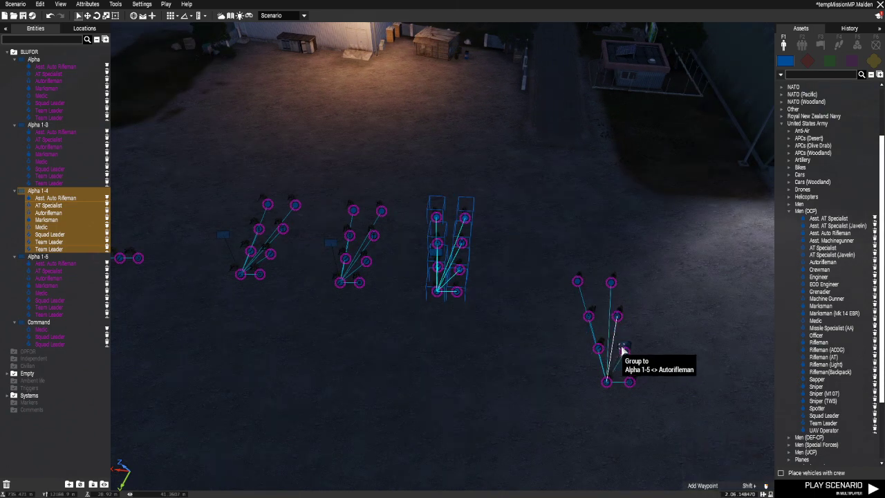
drag(624, 352, 548, 260)
key(a)
key(d)
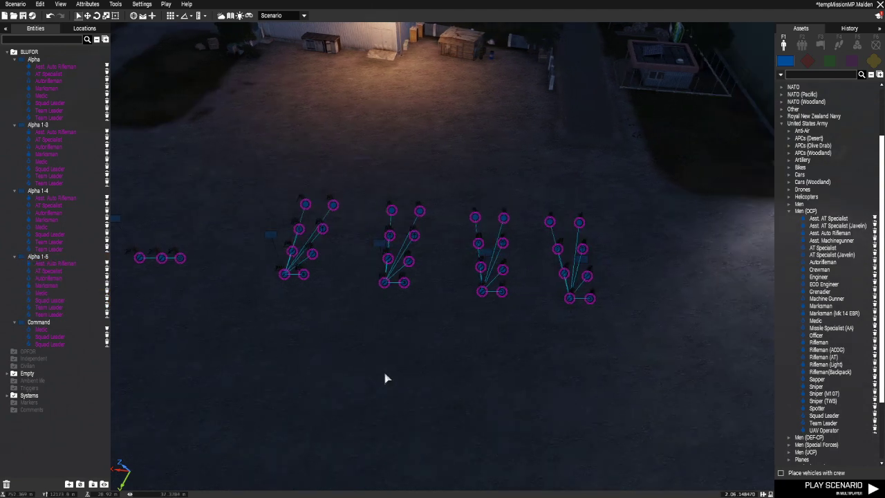
key(a)
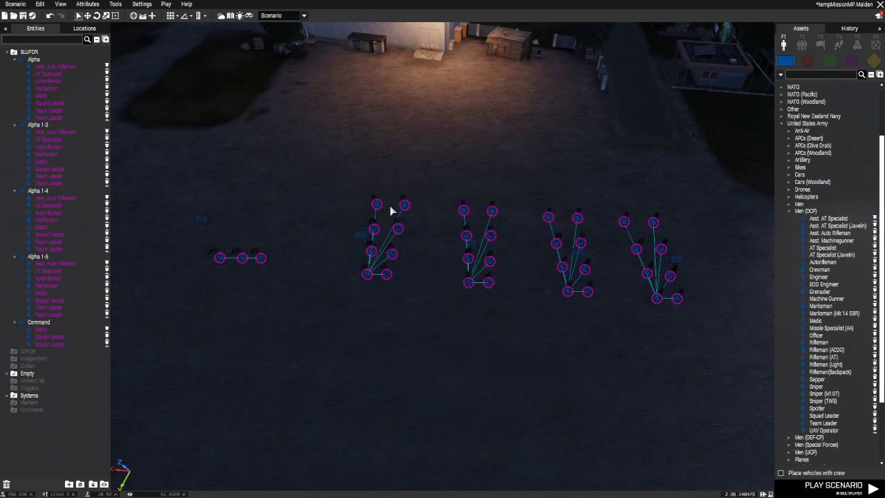
key(d)
ctrl+drag(498, 253, 490, 316)
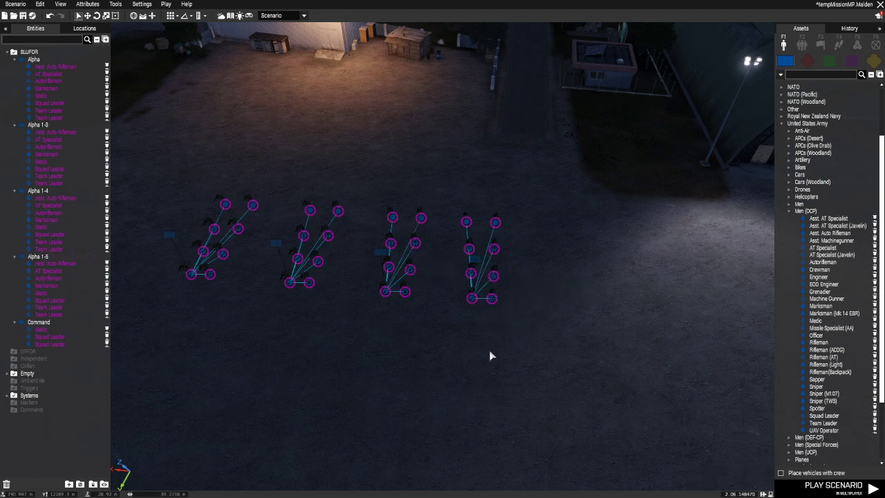
key(a)
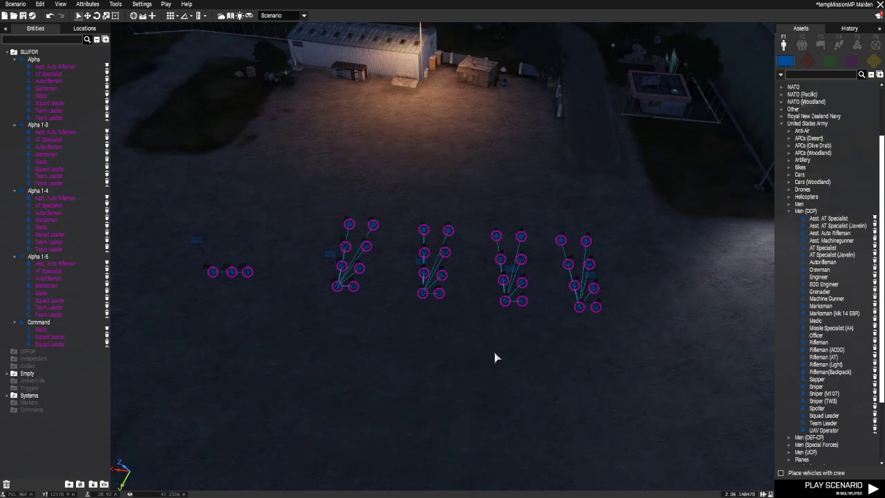
key(s)
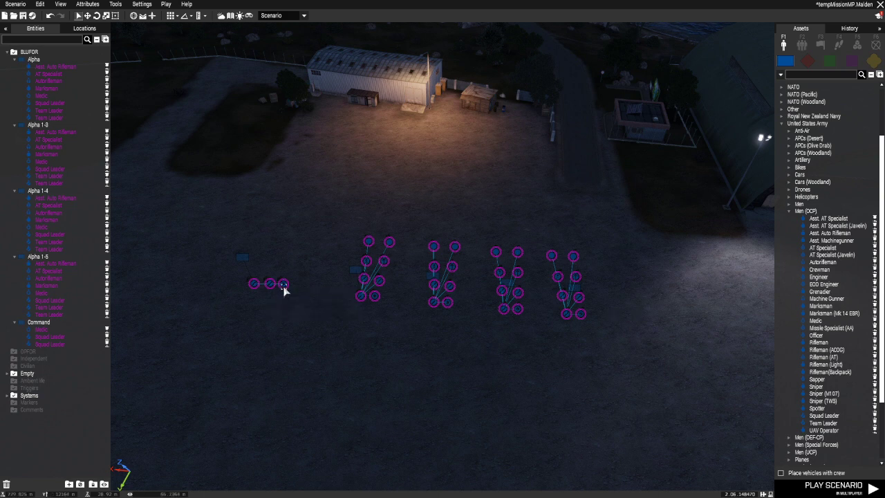
scroll(484, 401, down, 5)
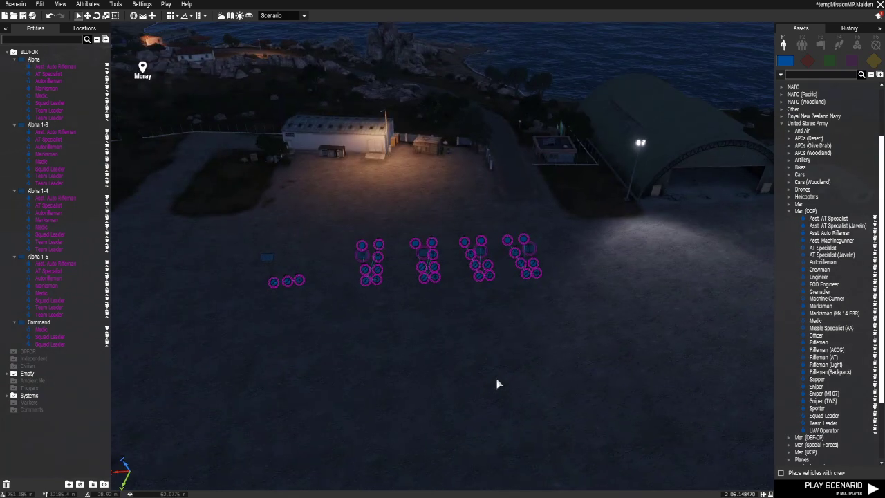
key(a)
key(d)
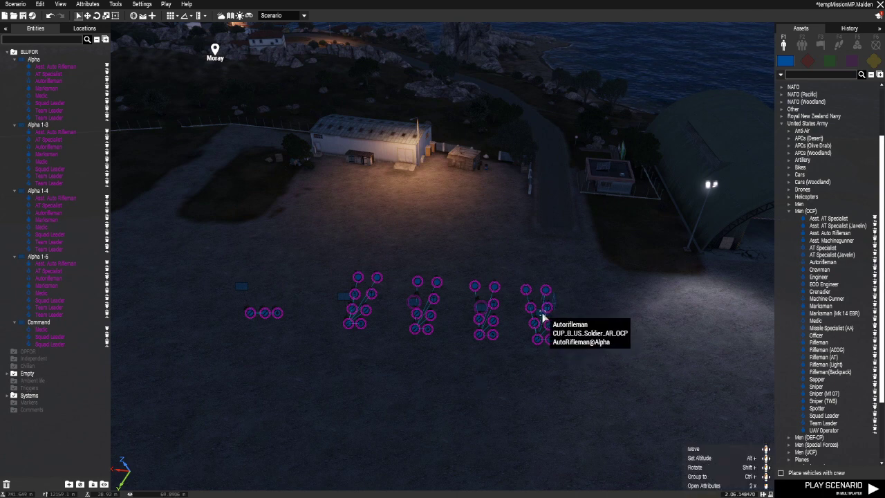
Paste a fourth copy of the squad at the end of the row and align it with the other squads.
scroll(539, 339, up, 5)
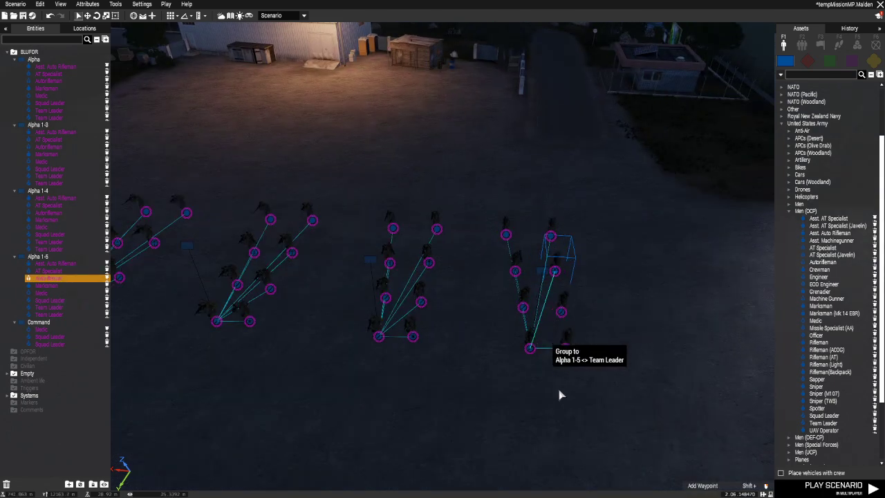
click(545, 277)
scroll(545, 277, down, 5)
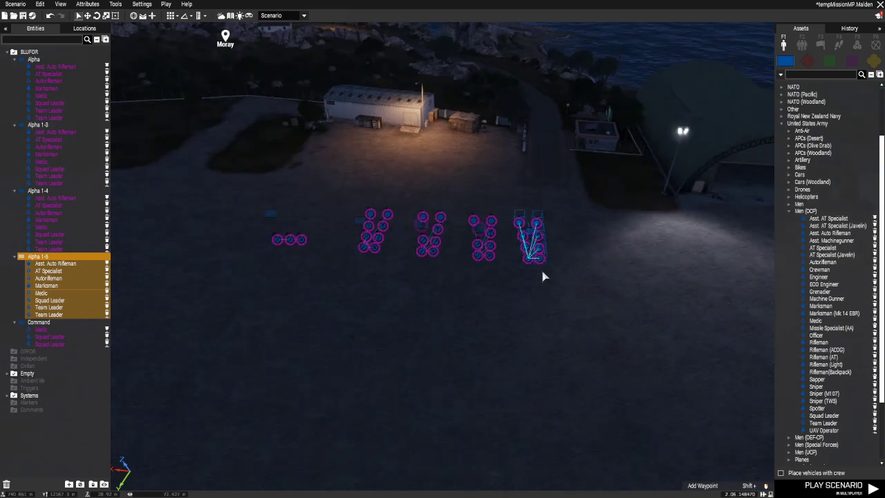
key(ctrl+v)
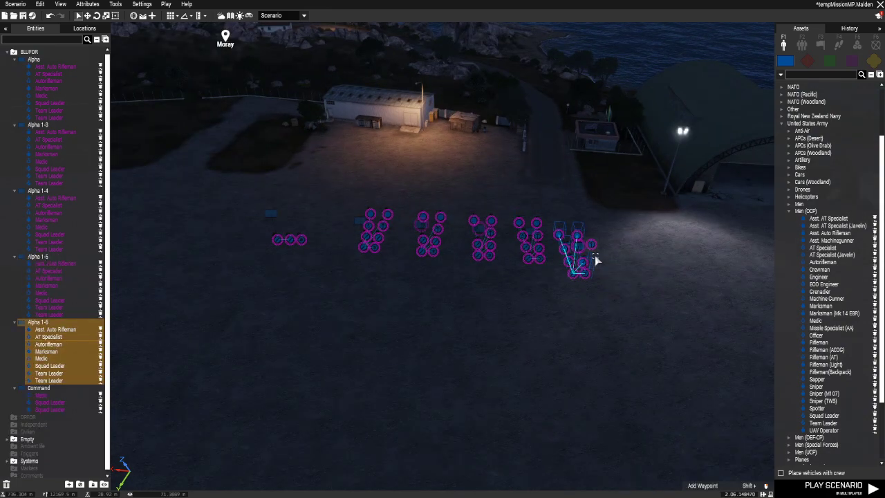
click(574, 337)
scroll(593, 328, up, 3)
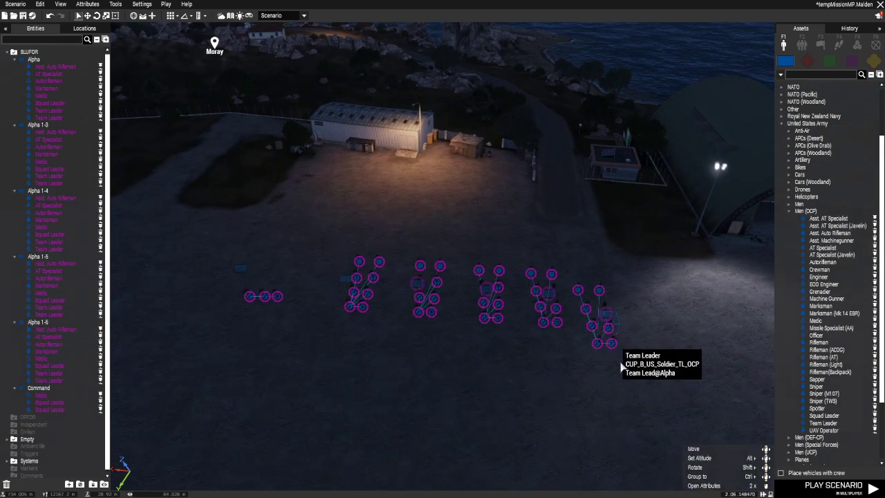
scroll(613, 360, up, 4)
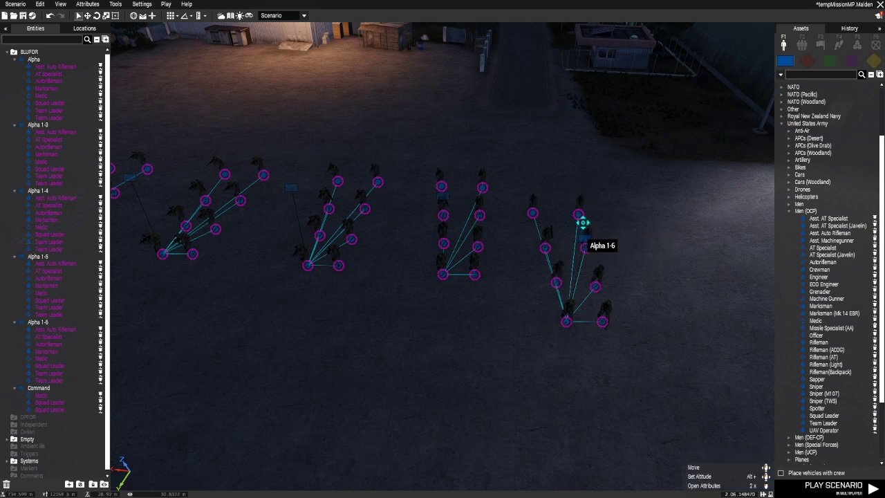
drag(583, 223, 587, 213)
click(540, 403)
Set the callsign of the first copied squad beside Alpha to Bravo.
scroll(529, 384, down, 3)
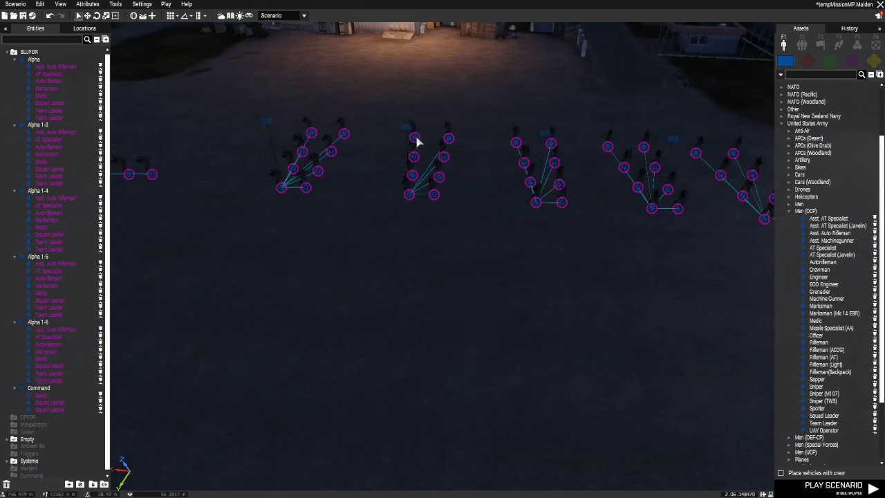
double_click(407, 131)
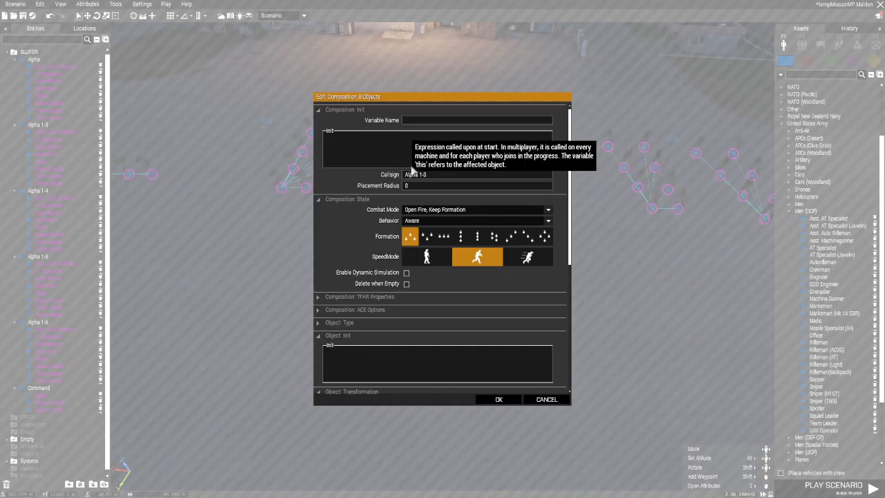
click(401, 174)
text(Bravo)
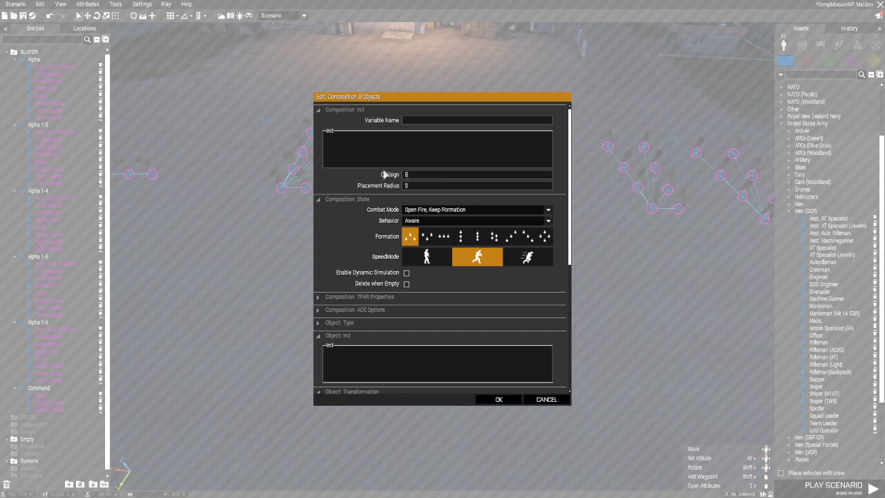
click(499, 400)
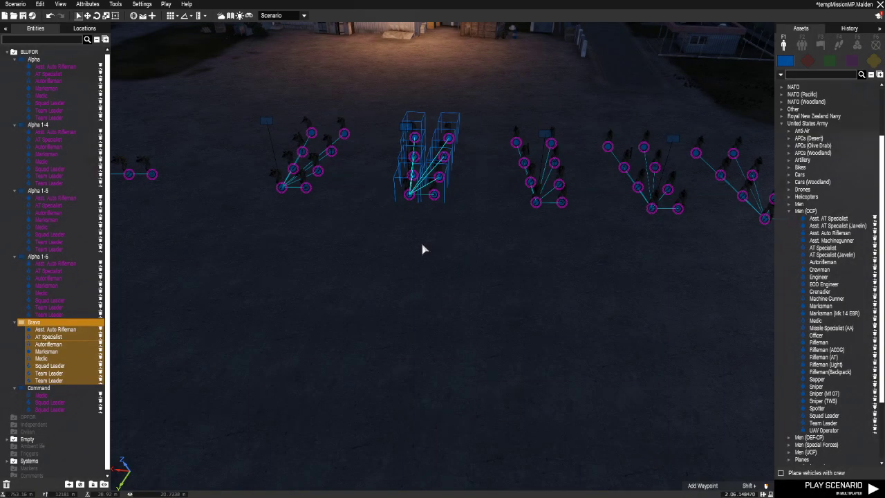
Set the role descriptions of Bravo's squad leader and medic to Squad Lead@Bravo and Medic@Bravo.
double_click(410, 197)
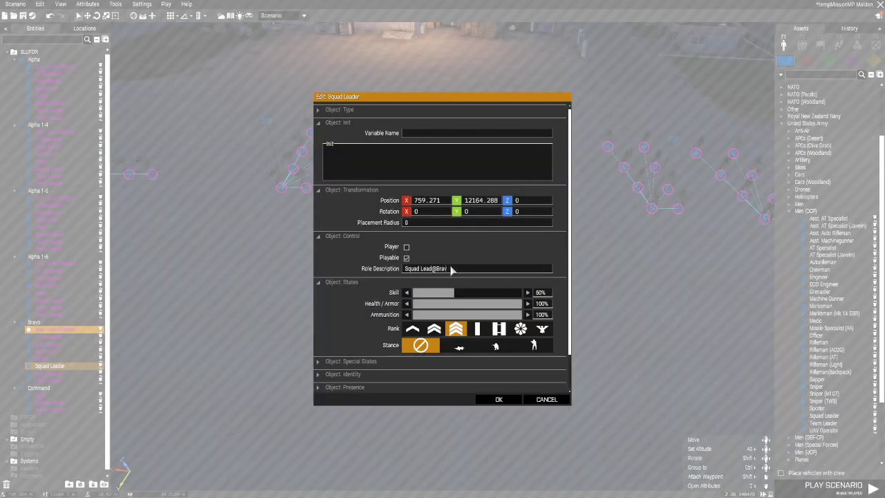
click(499, 400)
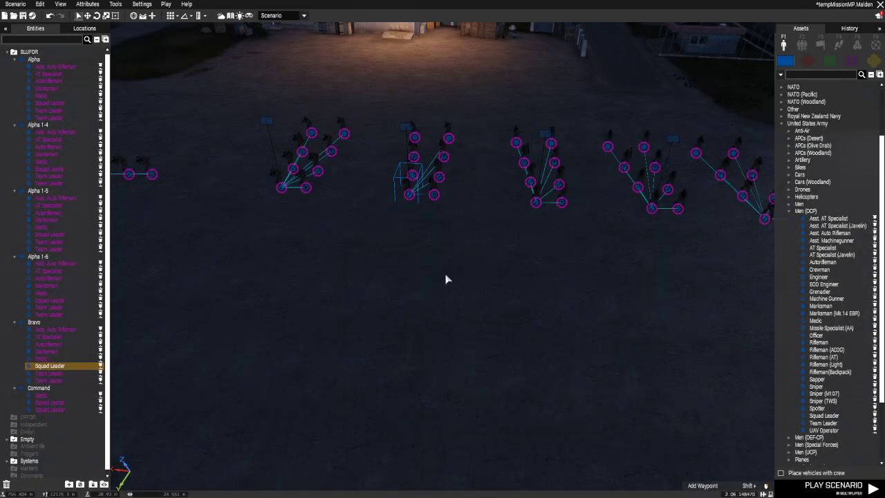
double_click(439, 198)
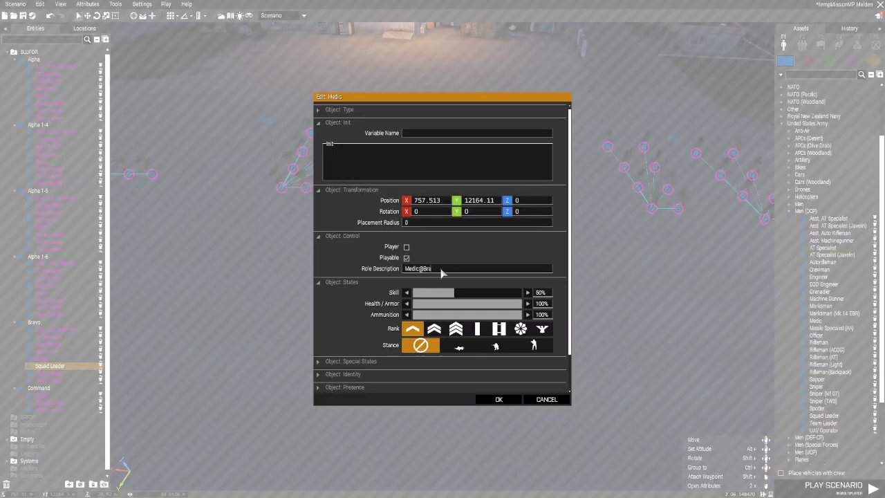
click(498, 400)
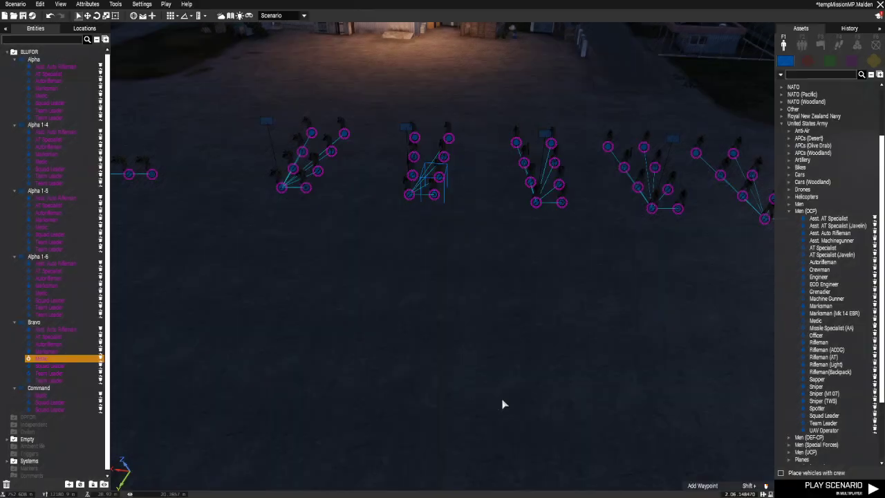
Set the role description of Bravo's team leader standing directly ahead of the squad leader to Team Lead@Bravo.
scroll(486, 399, up, 6)
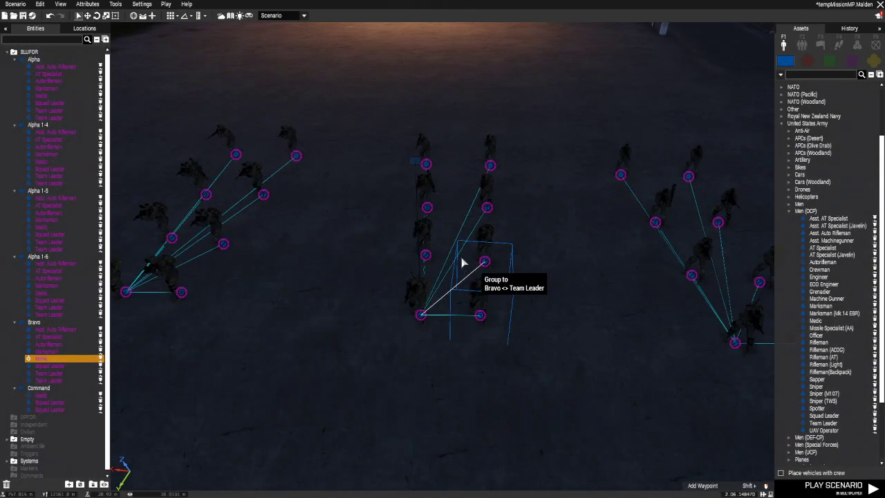
double_click(422, 257)
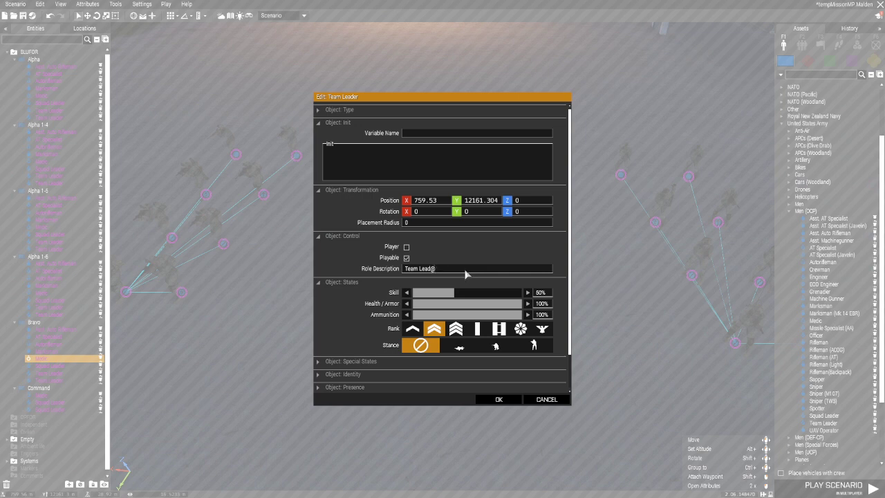
click(500, 400)
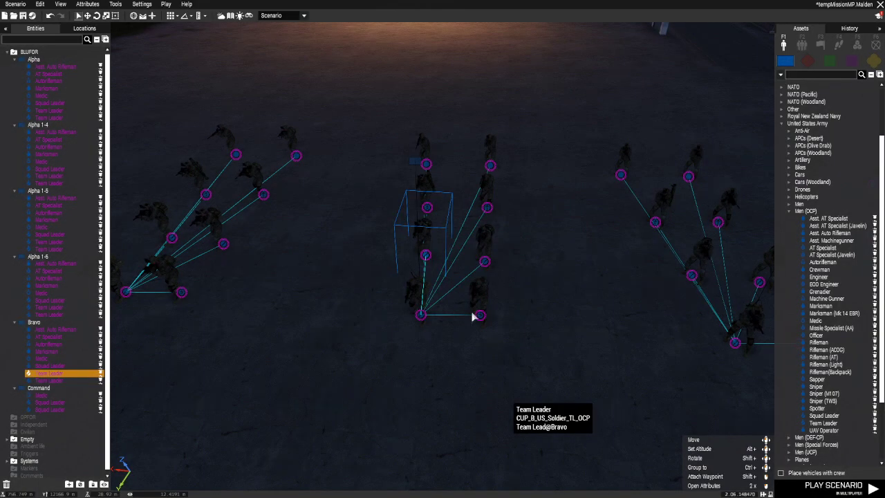
Set the role description of Bravo's other team leader to Team Lead@Bravo and recheck the first team leader and the medic.
double_click(482, 264)
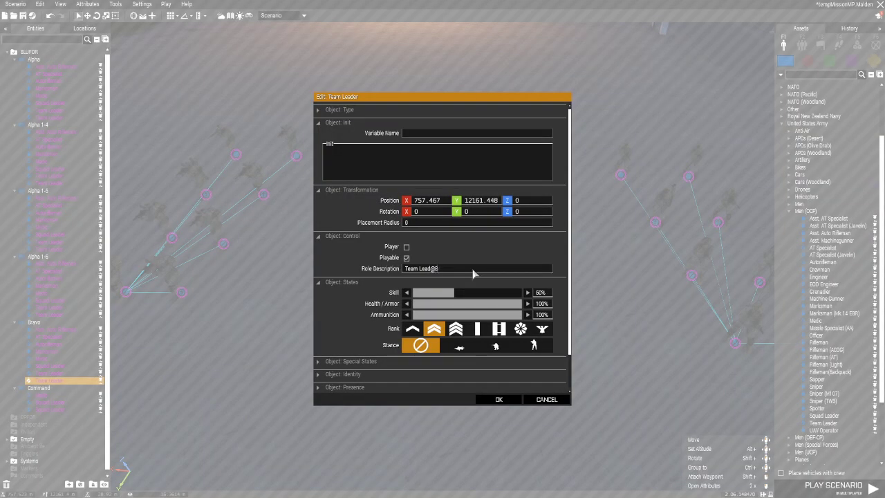
click(505, 399)
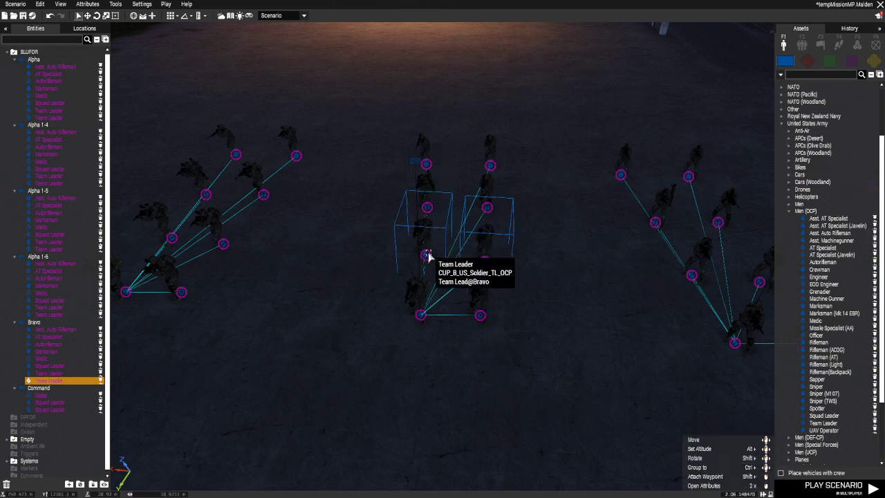
double_click(427, 256)
click(495, 399)
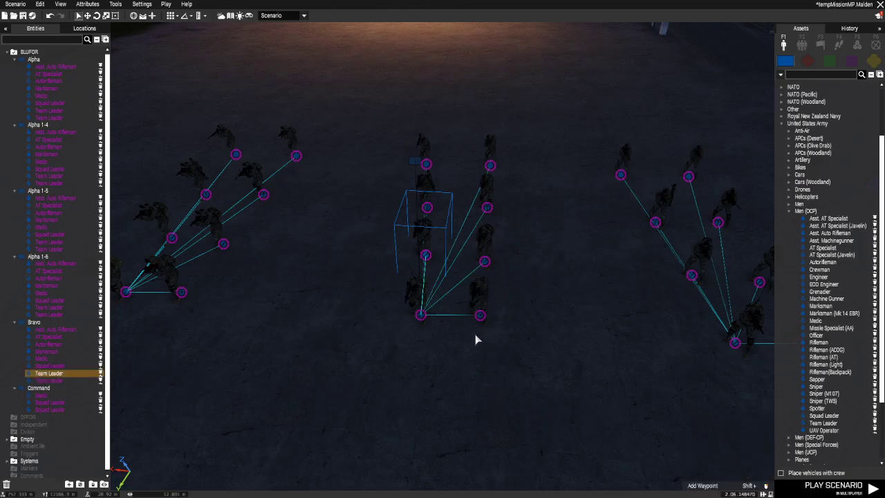
double_click(482, 334)
click(495, 399)
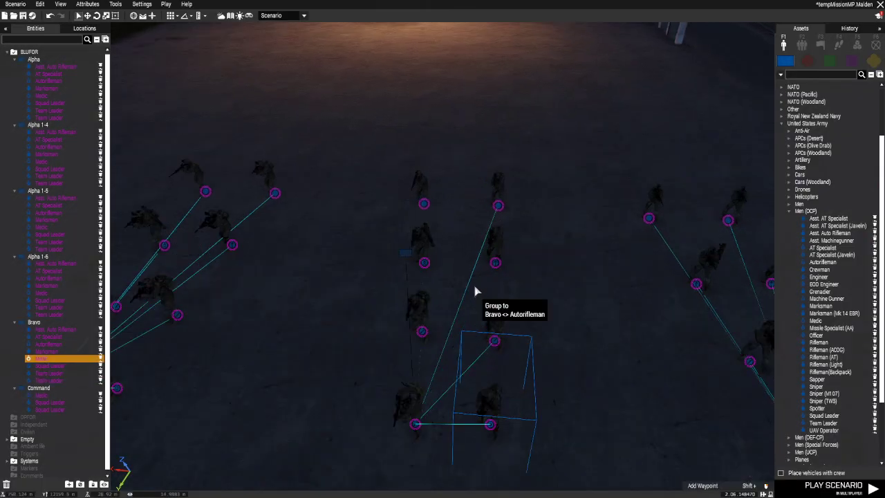
Set the role descriptions of Bravo's AT specialist and autorifleman to AT Rifleman@Bravo and AutoRifleman@Bravo.
double_click(428, 264)
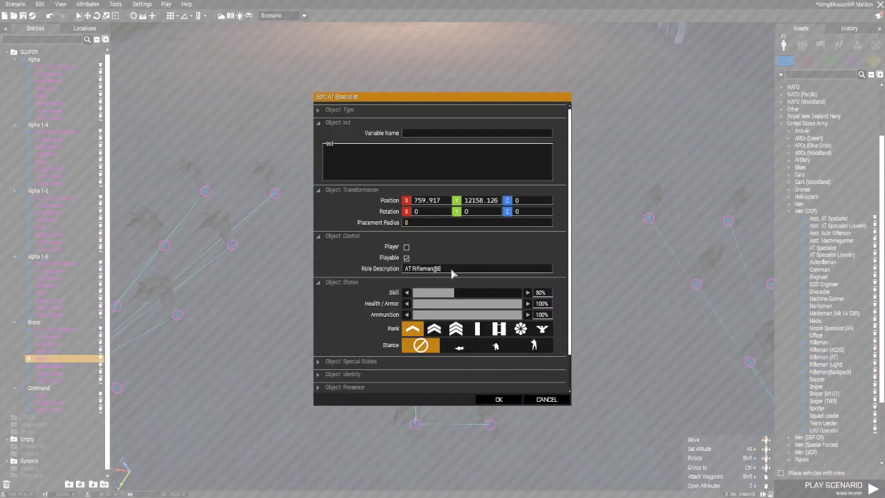
click(495, 399)
double_click(495, 264)
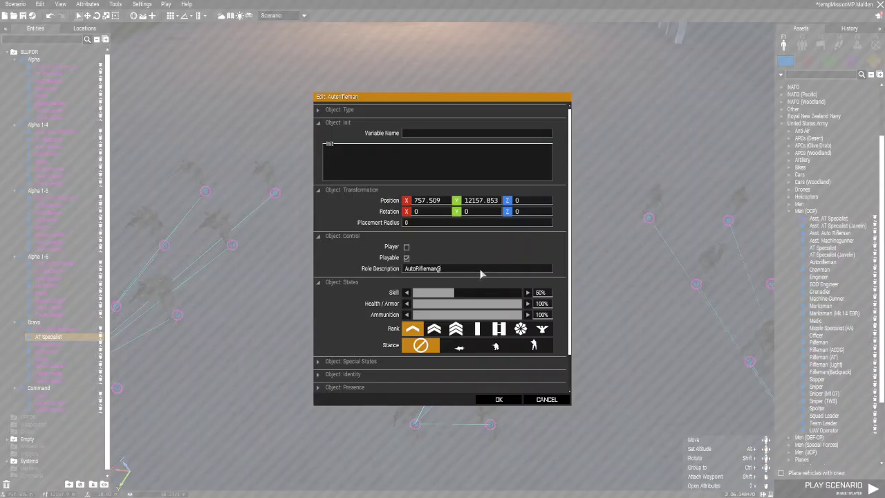
click(498, 399)
Set the role descriptions of Bravo's marksman and assistant auto rifleman to Marksman@Bravo and Asst. AutoRifleman@Bravo.
double_click(425, 204)
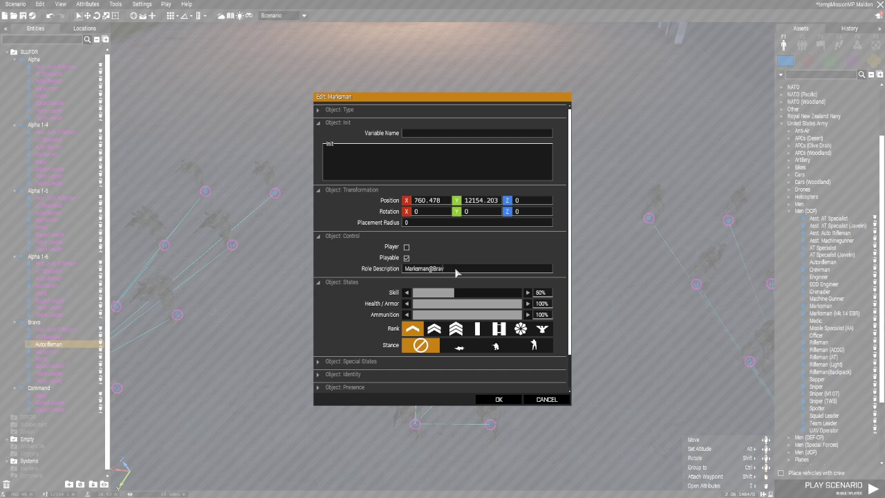
text(o)
click(499, 399)
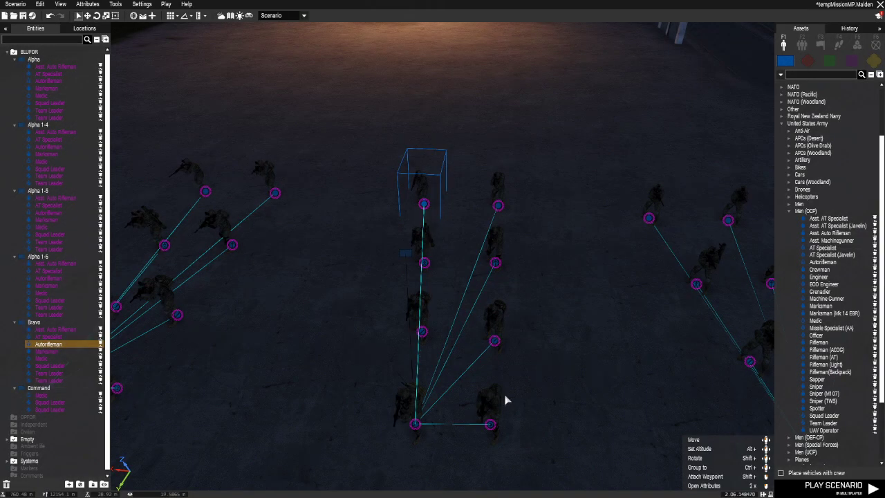
double_click(498, 206)
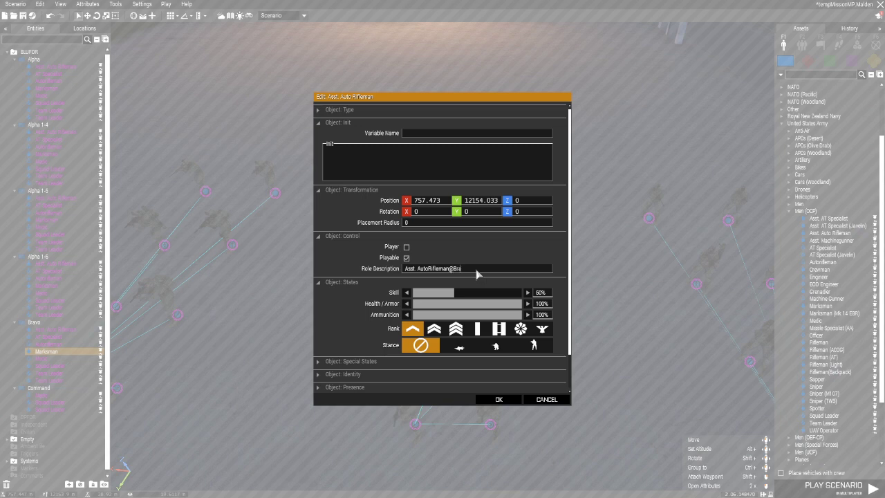
click(501, 399)
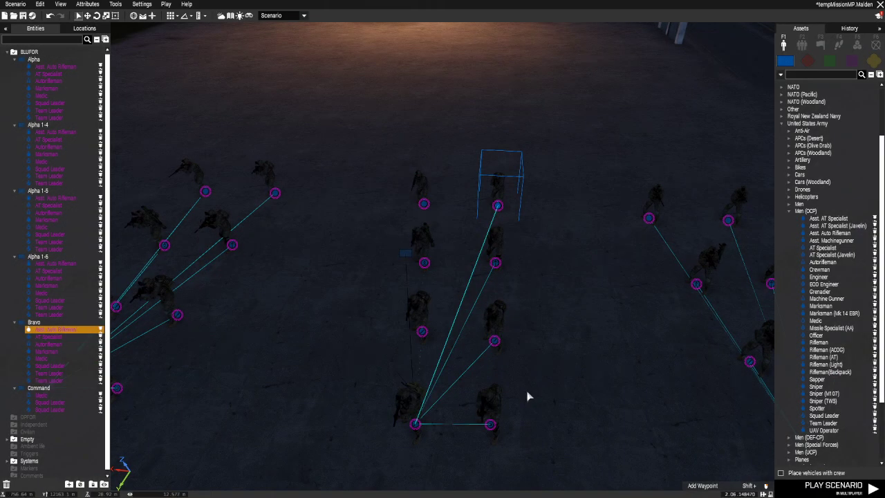
Delete the marksman from Bravo and from each of the three other copied squads in the row.
scroll(527, 395, down, 5)
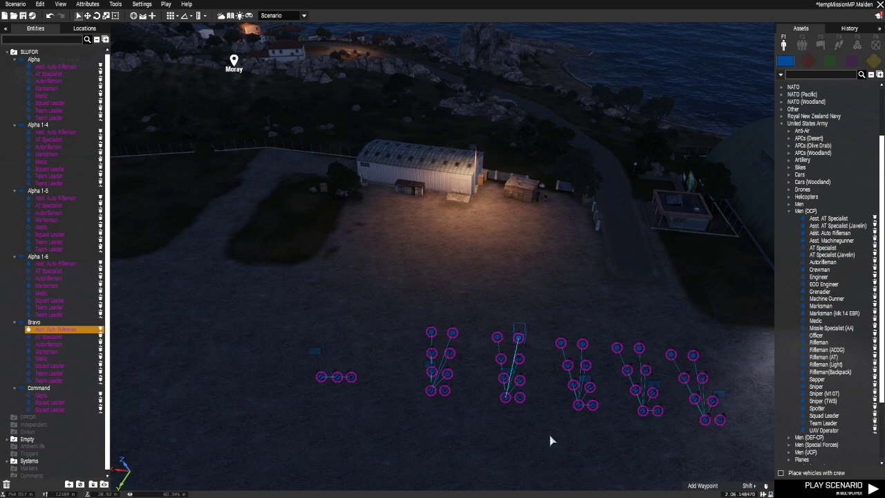
scroll(555, 446, down, 2)
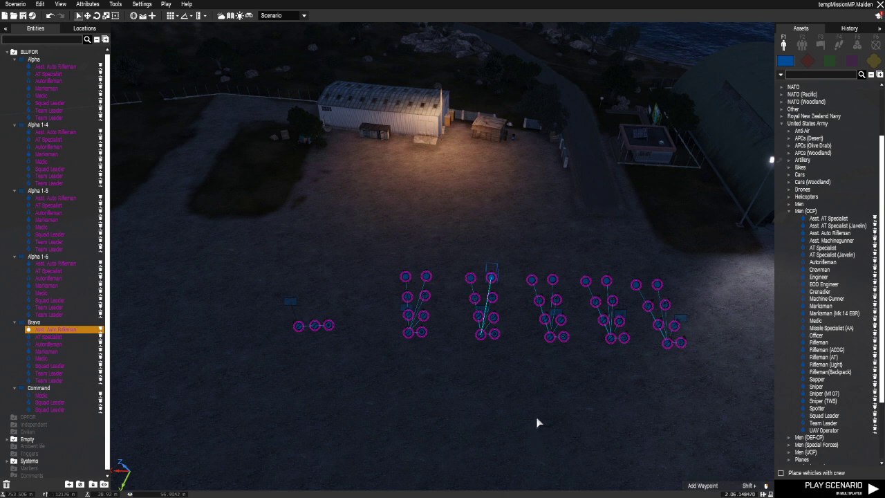
scroll(535, 390, up, 4)
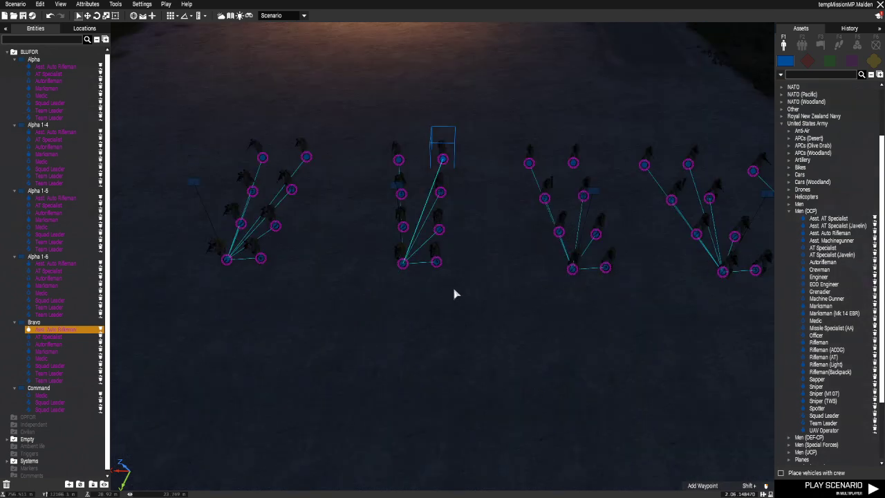
right_drag(478, 328, 491, 325)
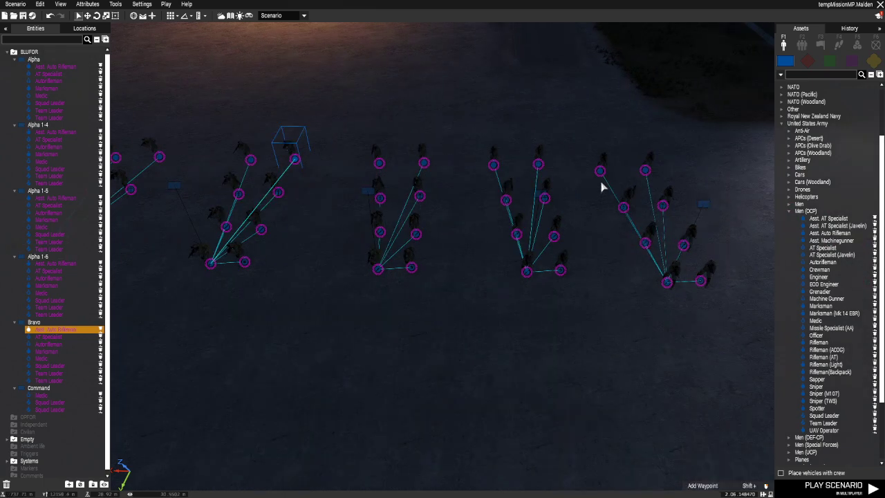
right_drag(597, 174, 477, 225)
right_drag(772, 157, 720, 184)
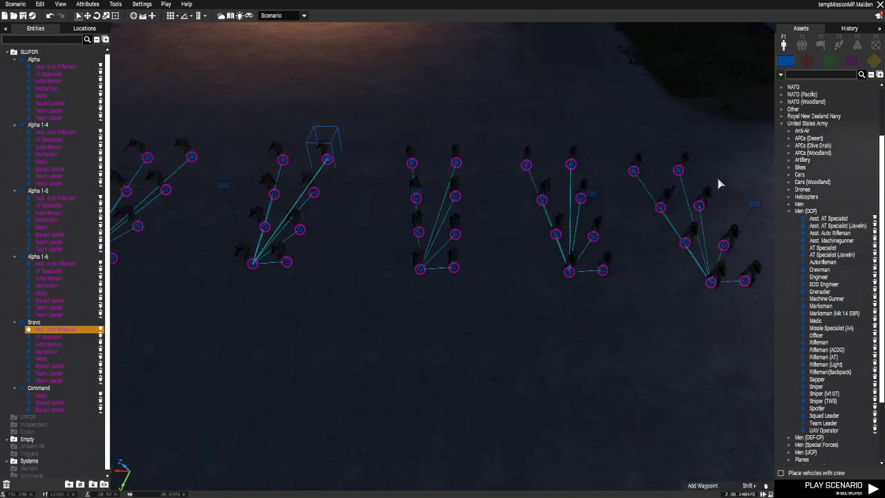
click(633, 171)
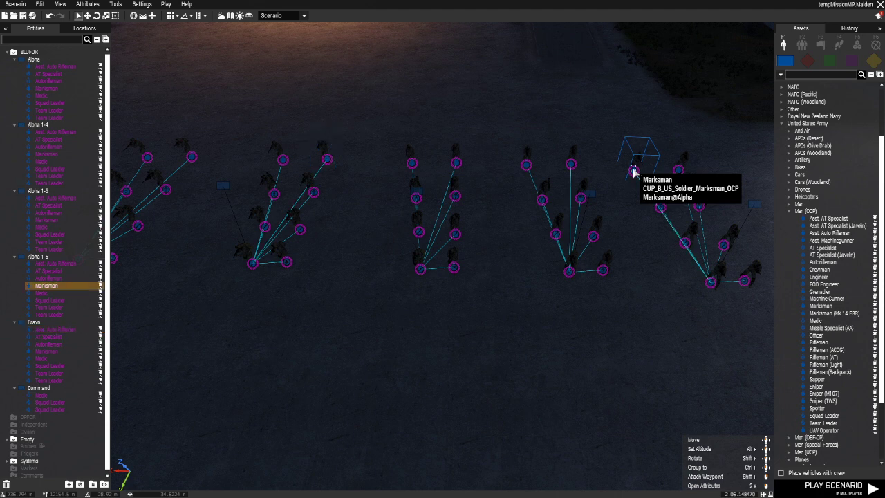
key(Delete)
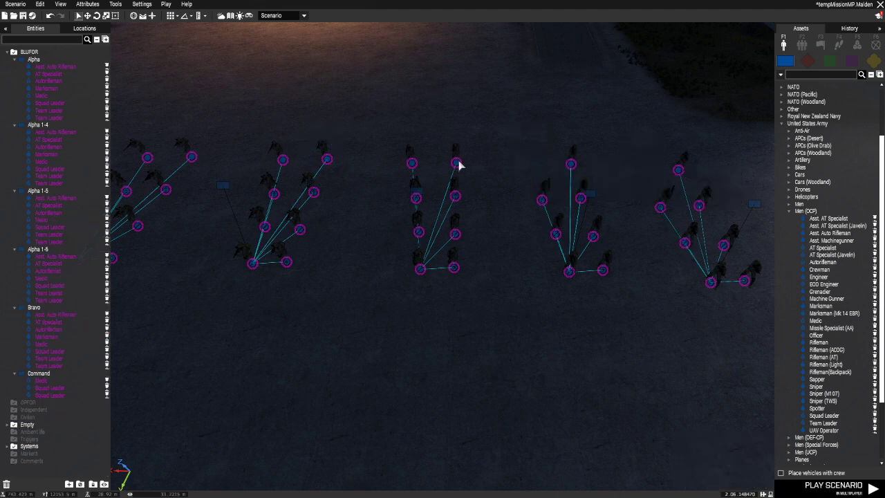
click(412, 161)
key(Delete)
click(282, 161)
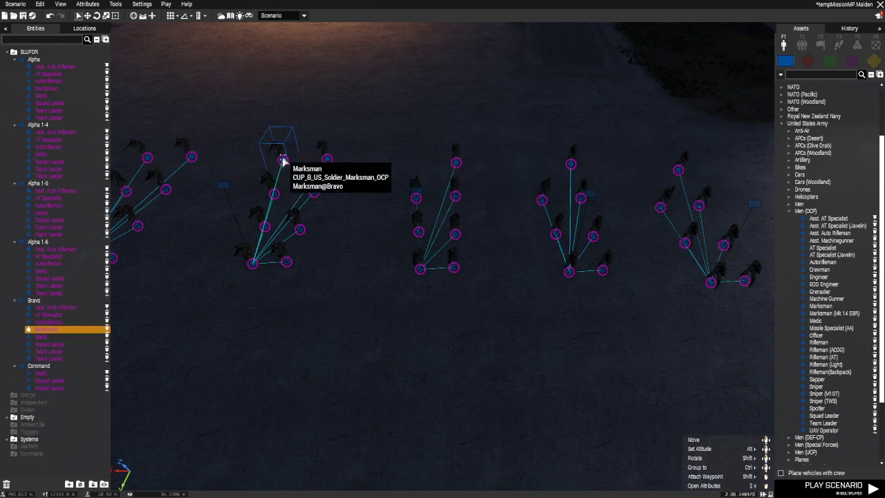
key(Delete)
Delete the marksman from the original Alpha squad.
key(a)
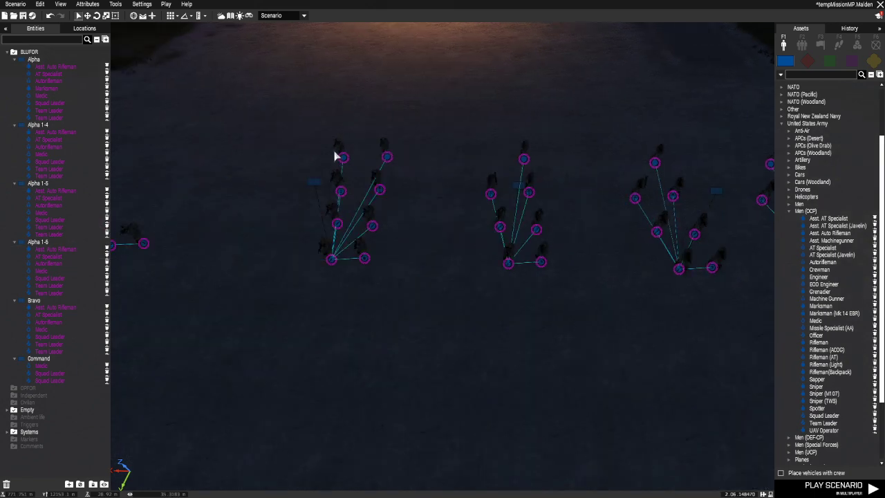
click(342, 156)
key(Delete)
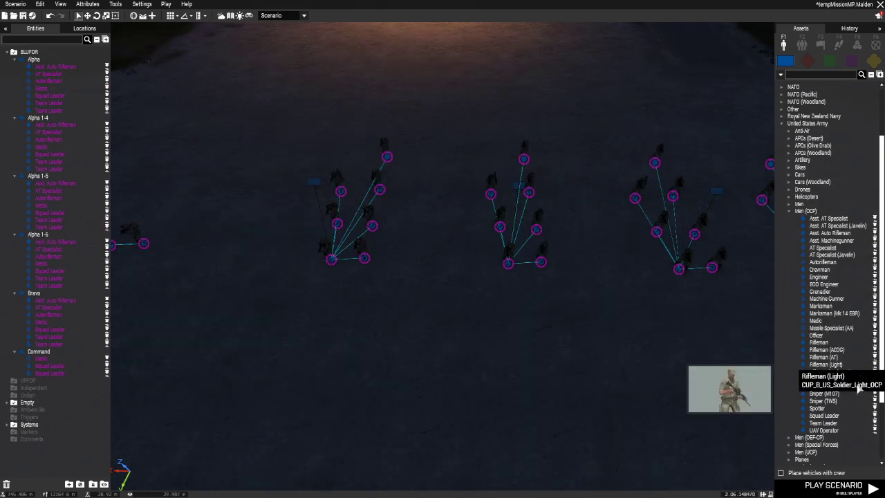
Place an EOD Engineer in Alpha's vacated marksman spot, make it playable instead of the player, and set its role description to Explosive Specialist@Alpha.
click(830, 285)
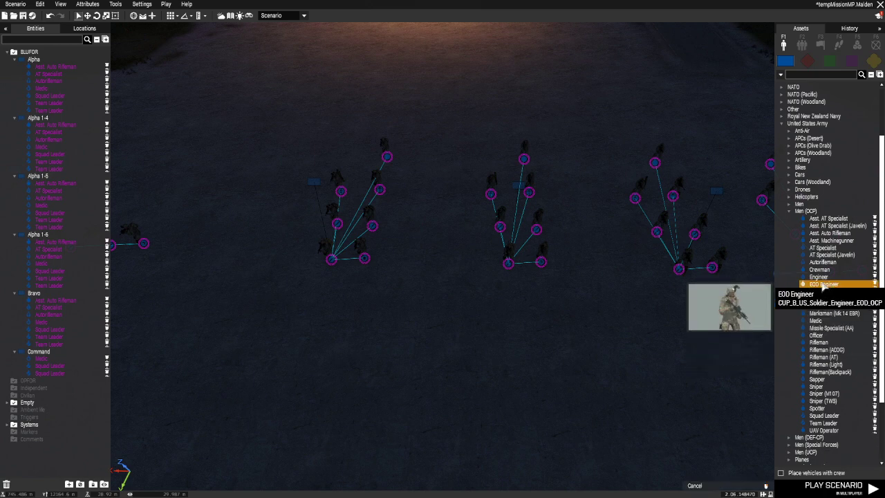
click(344, 160)
double_click(342, 161)
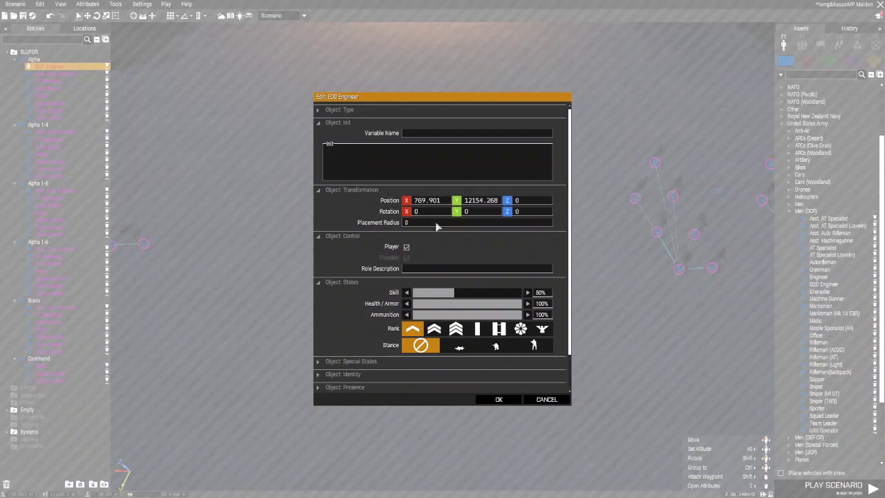
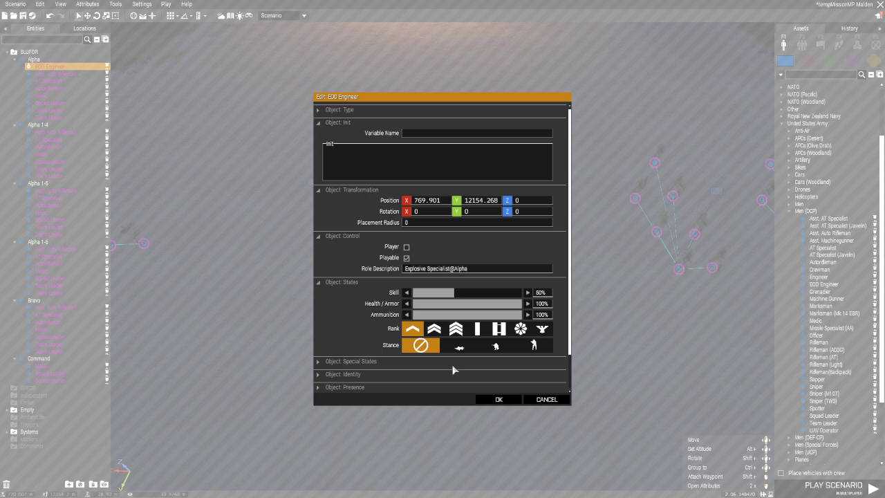
click(499, 399)
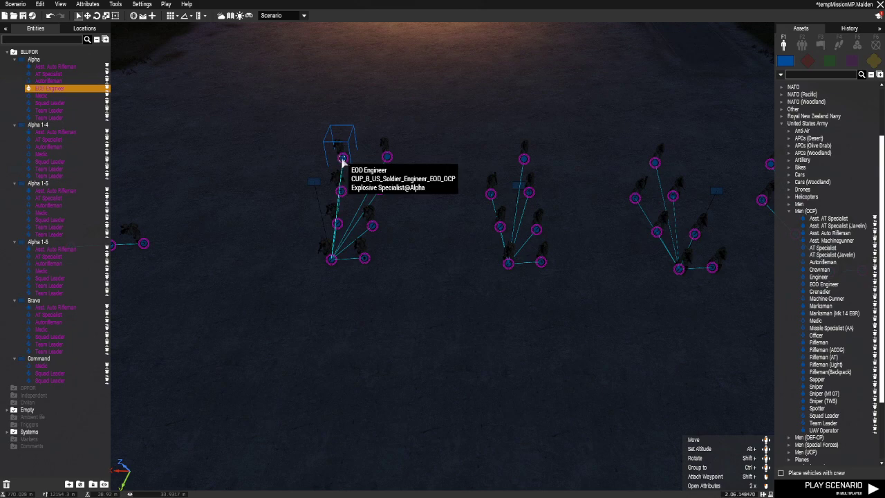
Edit the Alpha EOD Engineer's loadout to carry an H&K MP5SD5 with an EOTech 551 (Black) sight.
right_click(343, 161)
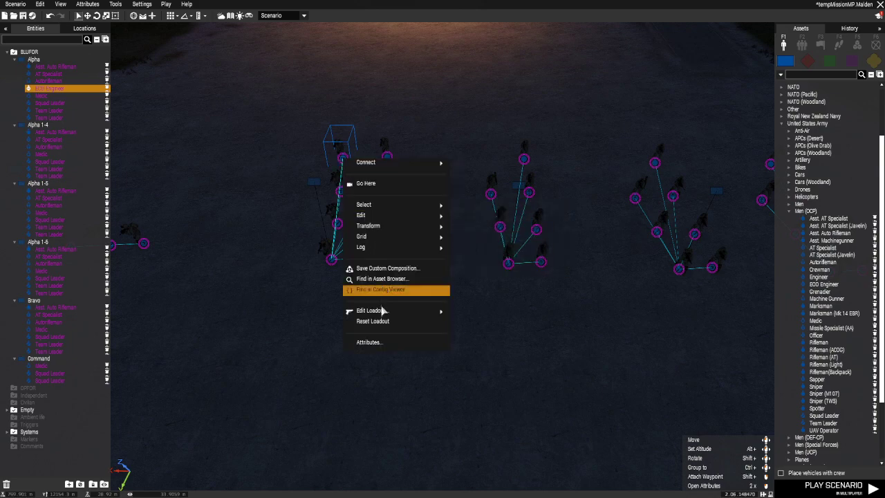
mouse_move(384, 312)
click(476, 311)
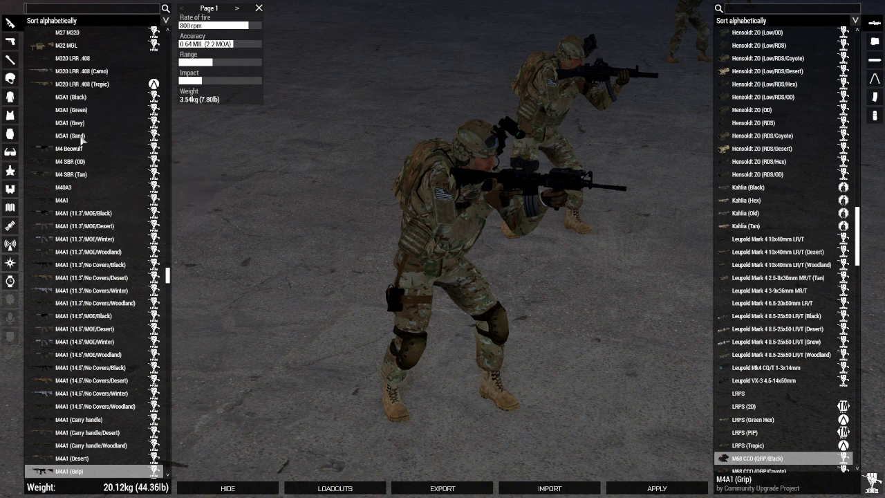
scroll(109, 253, up, 2)
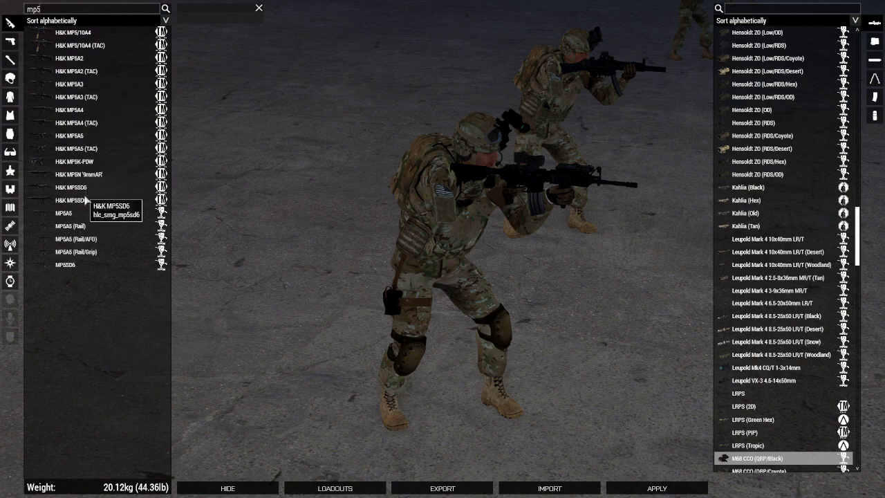
click(97, 187)
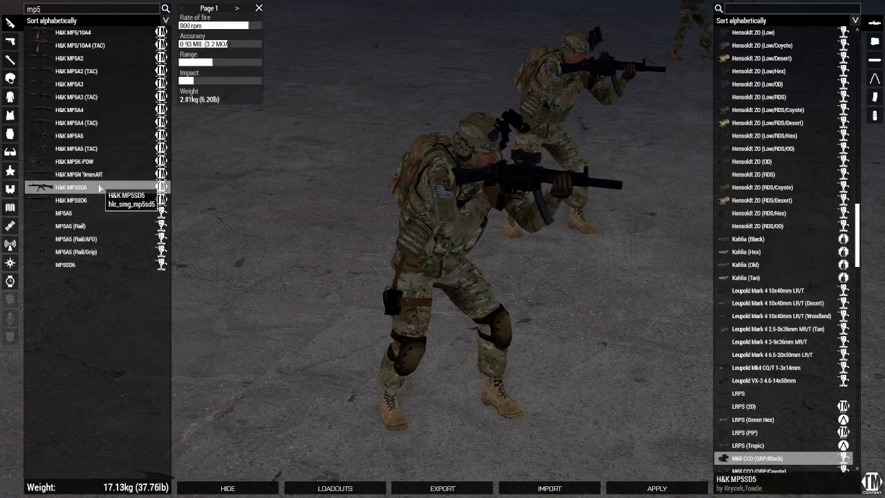
click(760, 9)
text(hol)
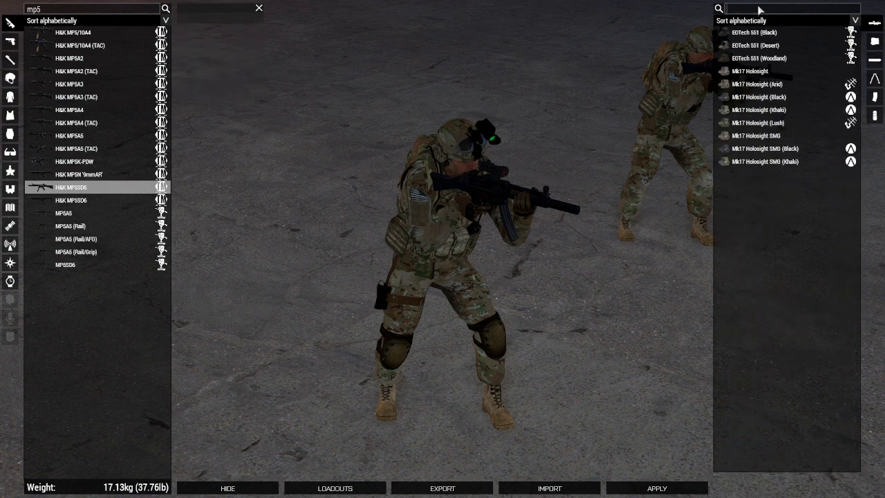
click(753, 33)
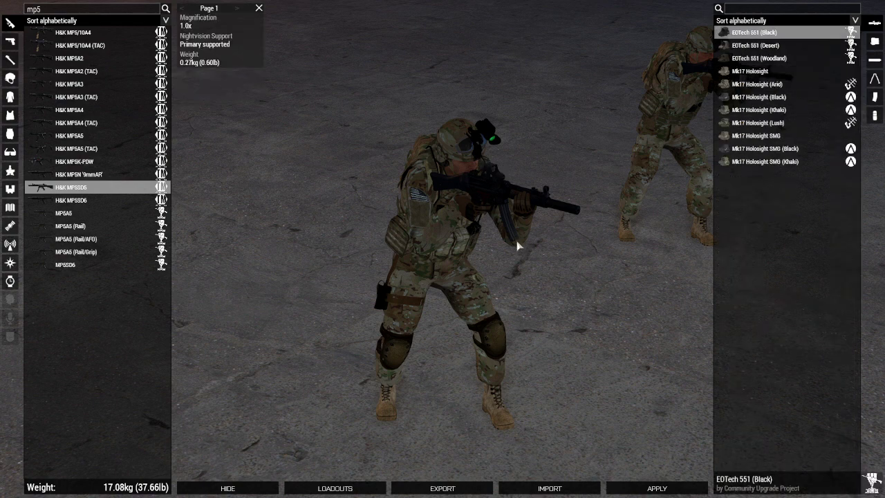
Give the EOD Engineer a G17 (Black) handgun fitted with the Silencer (M9).
click(10, 42)
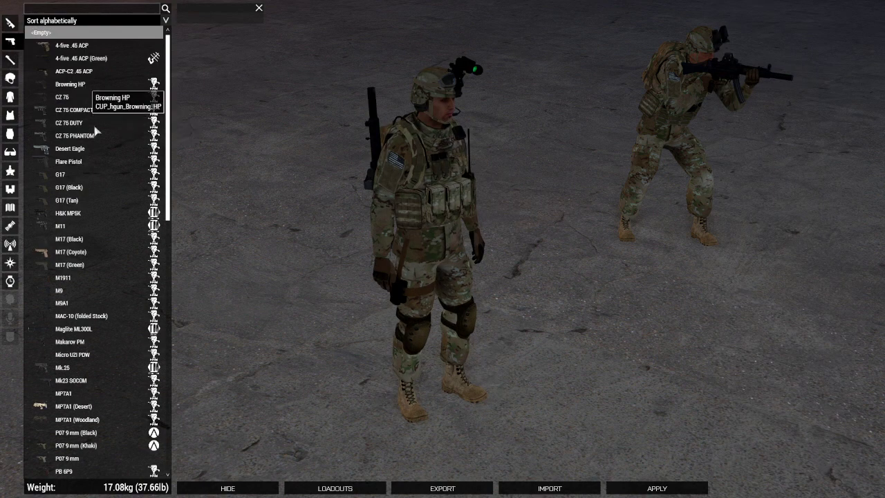
scroll(74, 118, down, 2)
click(69, 136)
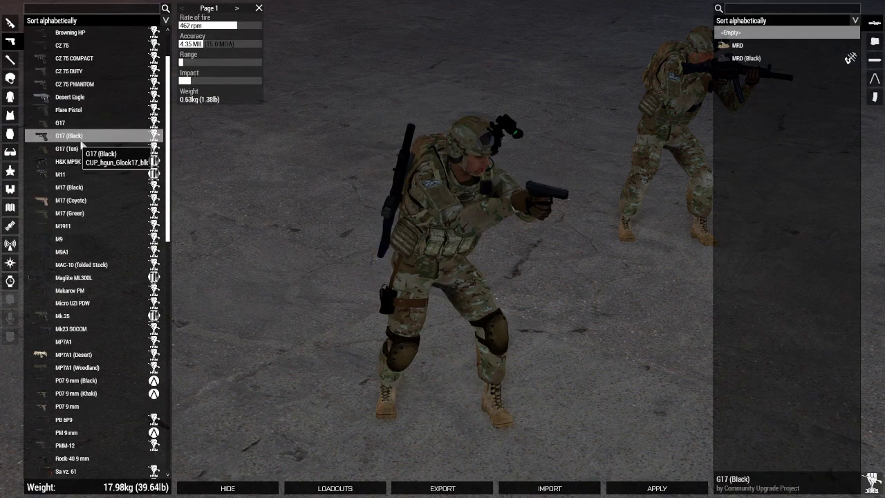
click(875, 60)
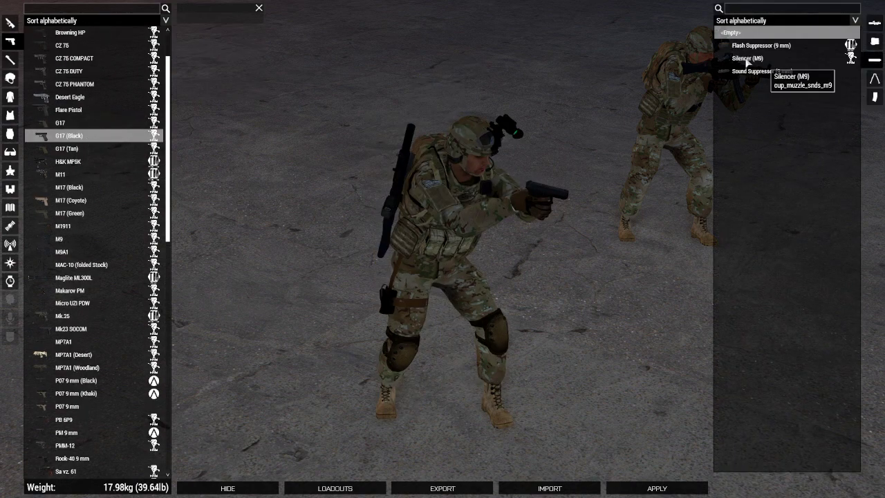
click(746, 58)
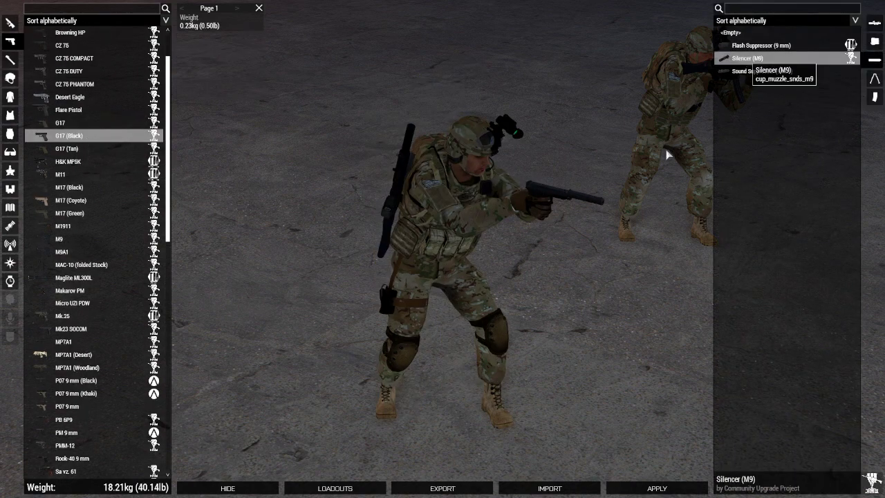
Empty the EOD Engineer's uniform and pack it with 10 Bandage (Basic) and 2 Epinephrine Autoinjectors.
click(9, 97)
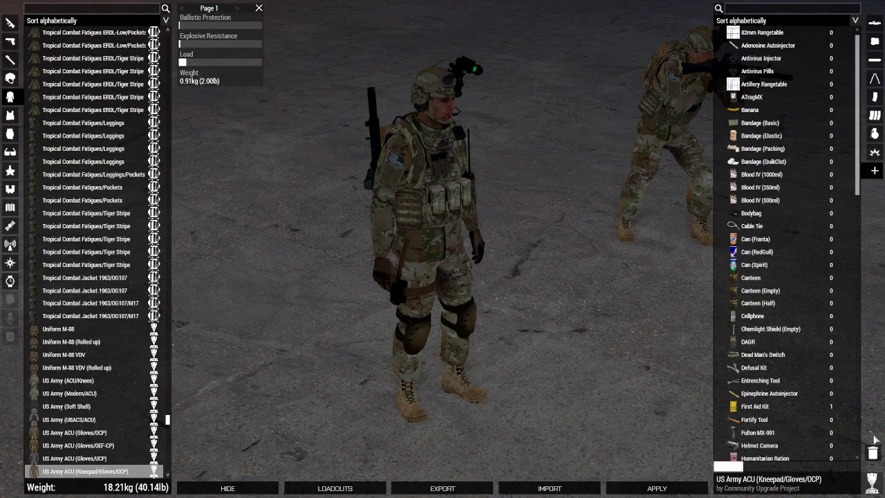
click(768, 125)
click(848, 124)
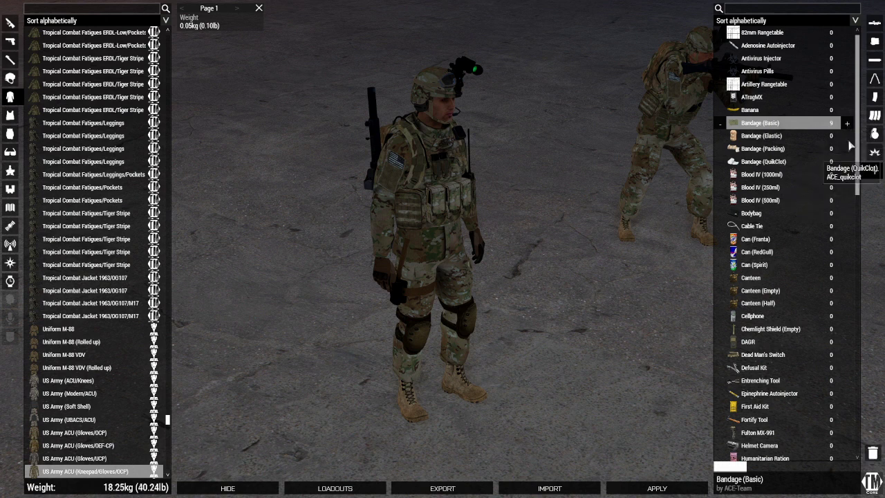
click(847, 123)
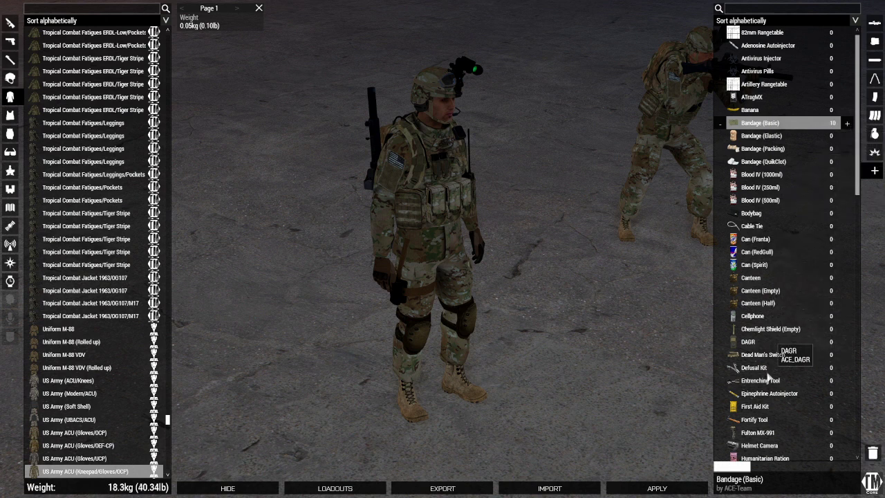
click(809, 393)
click(848, 394)
Add 1 Cable Tie, 2 Morphine Autoinjectors and 4 Tourniquet (CAT) to the uniform.
scroll(847, 394, down, 2)
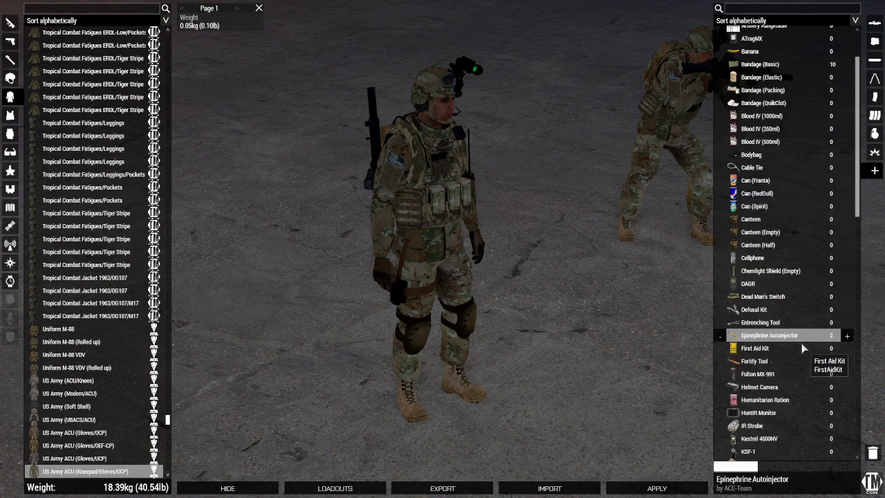
click(778, 167)
scroll(796, 350, down, 5)
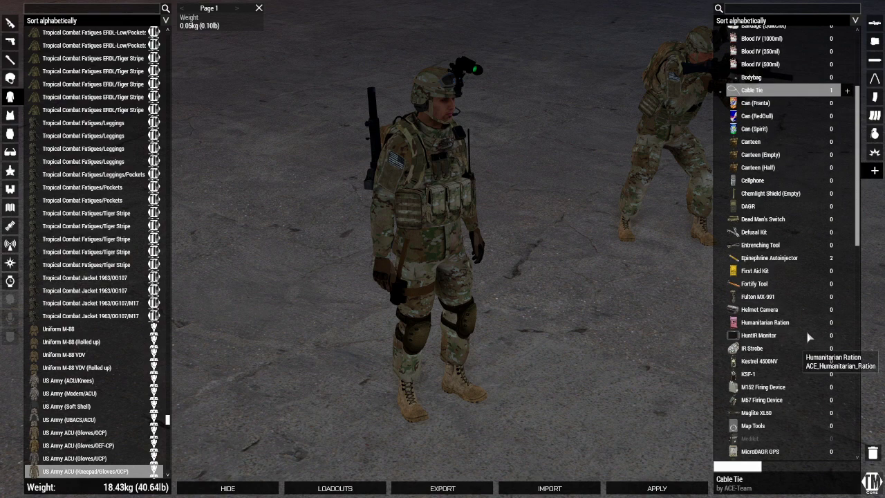
click(766, 348)
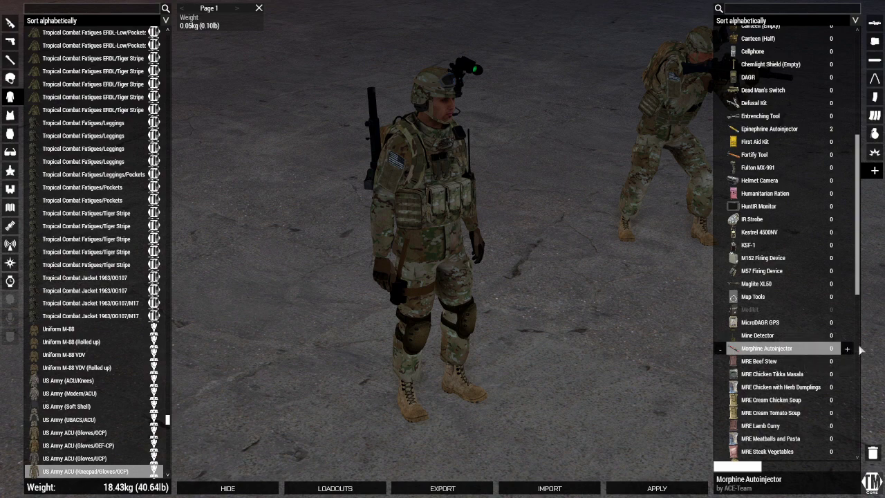
click(847, 348)
click(847, 348)
scroll(807, 354, down, 5)
scroll(806, 353, down, 6)
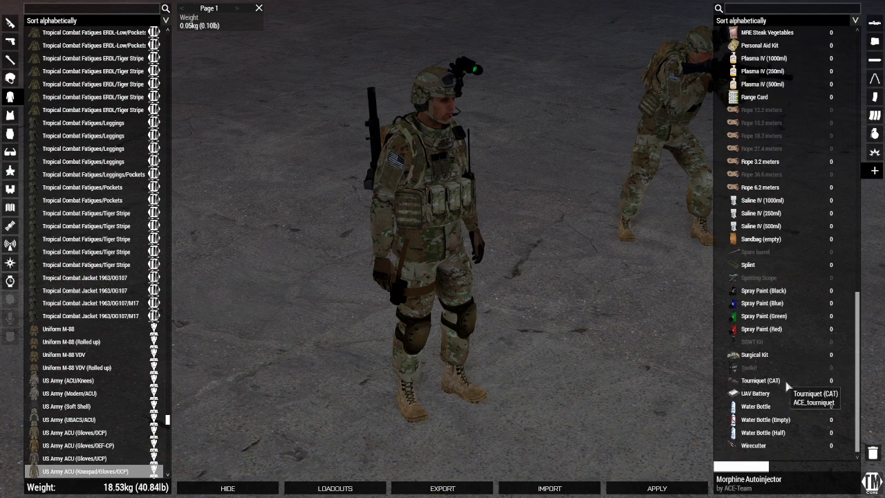
click(789, 382)
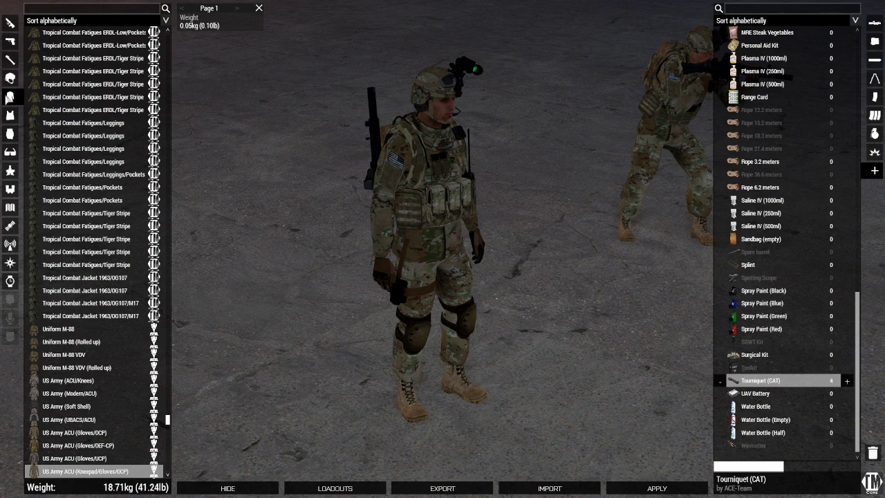
Empty the IOTV (Squad Leader/OCP) vest and load it with eight 9 mm 30Rnd Reload Tracer (Red) Mags and two 9mm 17Rnd G17 Mags.
click(11, 116)
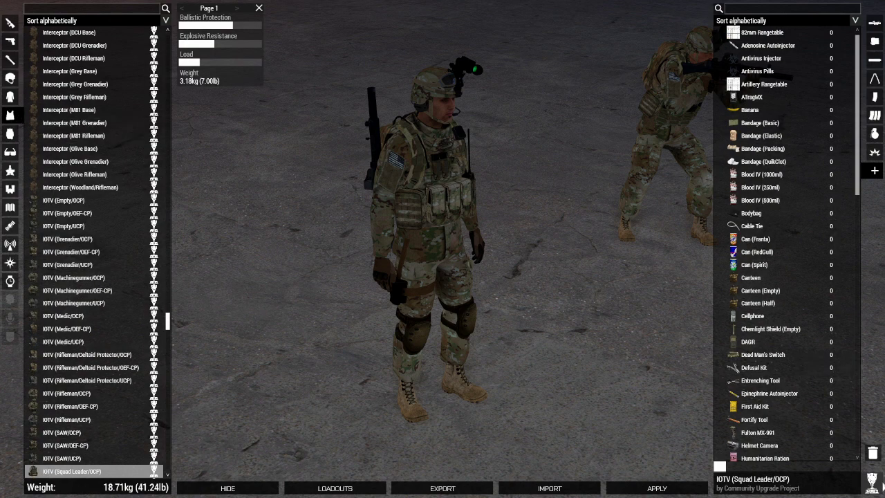
click(873, 453)
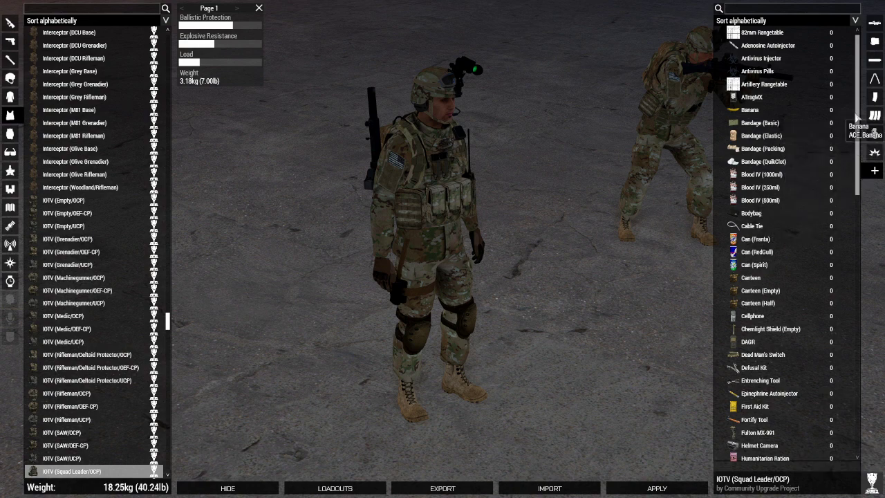
click(876, 99)
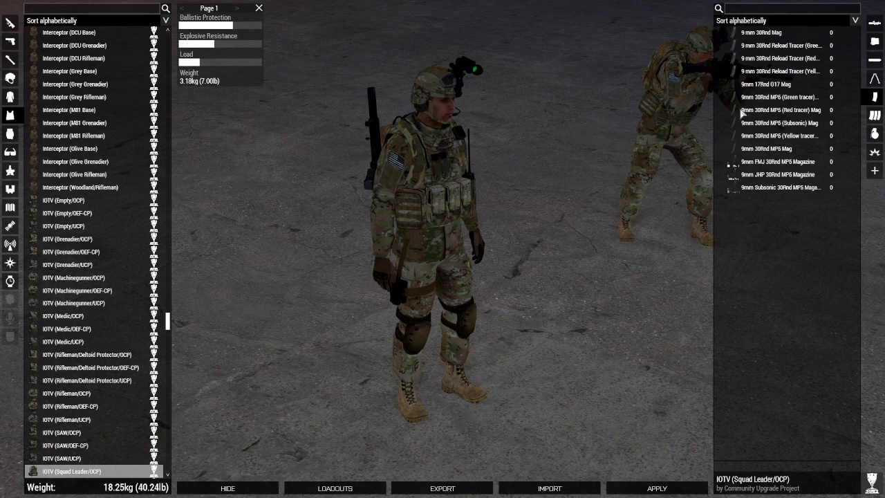
click(851, 58)
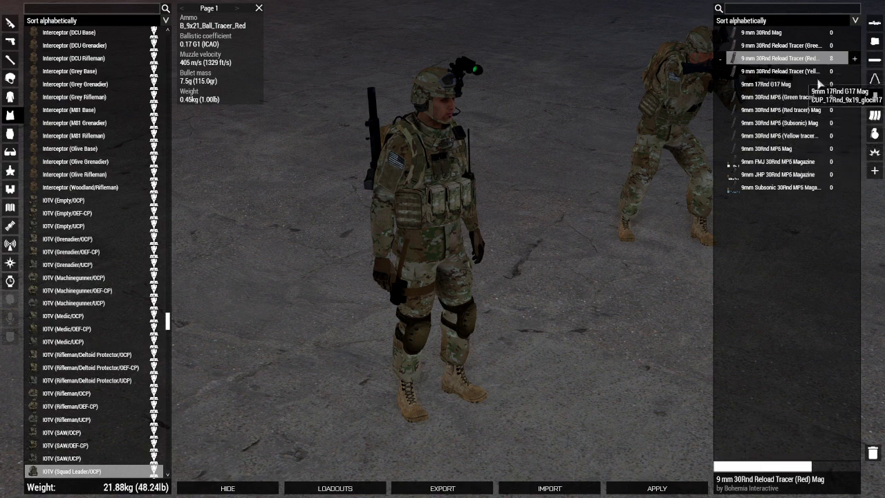
click(820, 83)
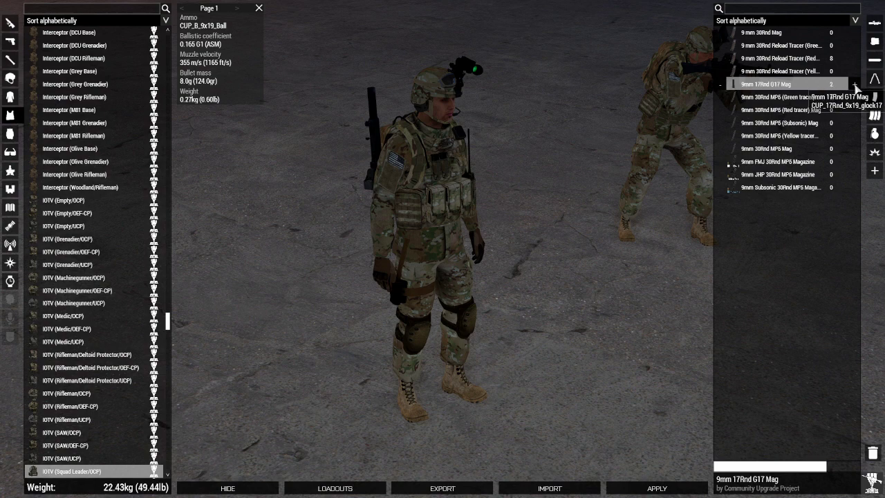
Add 2 RGO Grenades and 2 Smoke Grenade (White) to the vest.
click(875, 133)
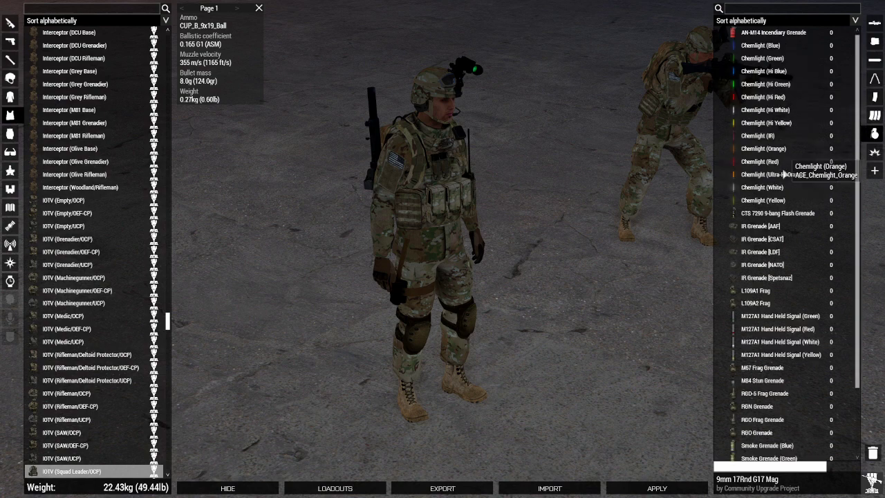
scroll(820, 240, down, 2)
click(823, 354)
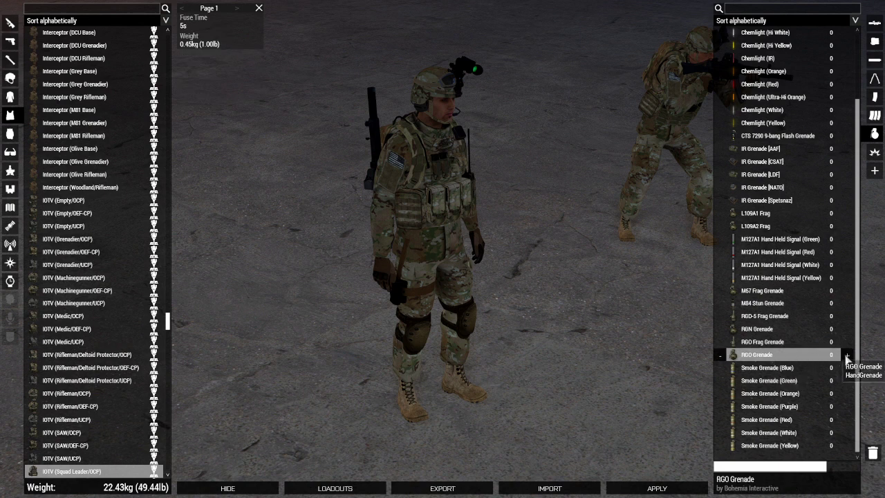
click(847, 355)
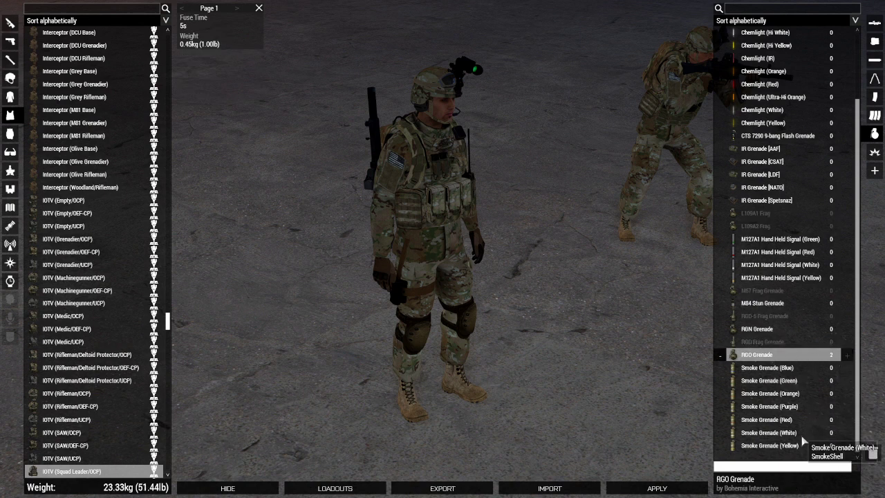
click(850, 433)
click(847, 433)
click(847, 433)
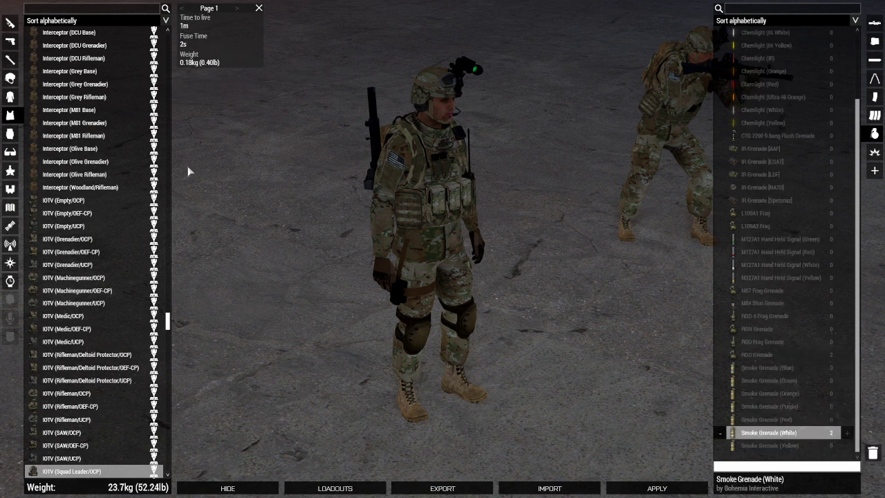
Empty the Falcon-II (OCP) backpack and pack it with 1 Defusal Kit and 1 M57 Firing Device.
click(10, 133)
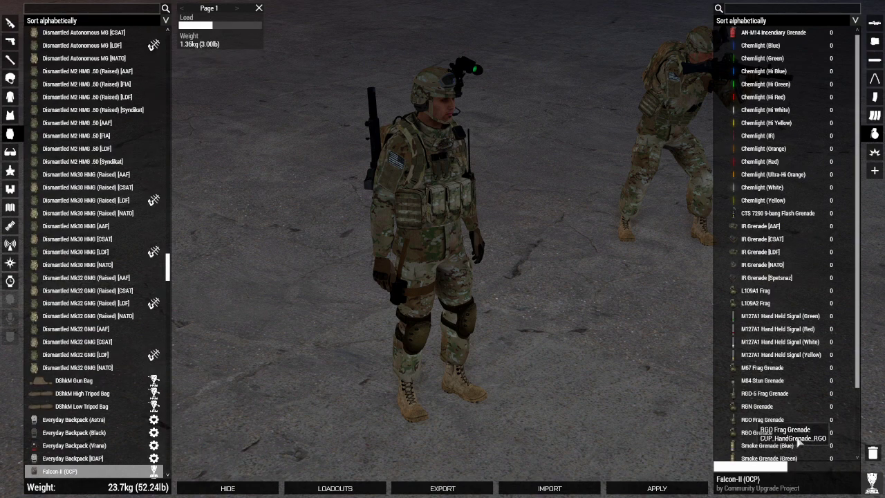
click(875, 170)
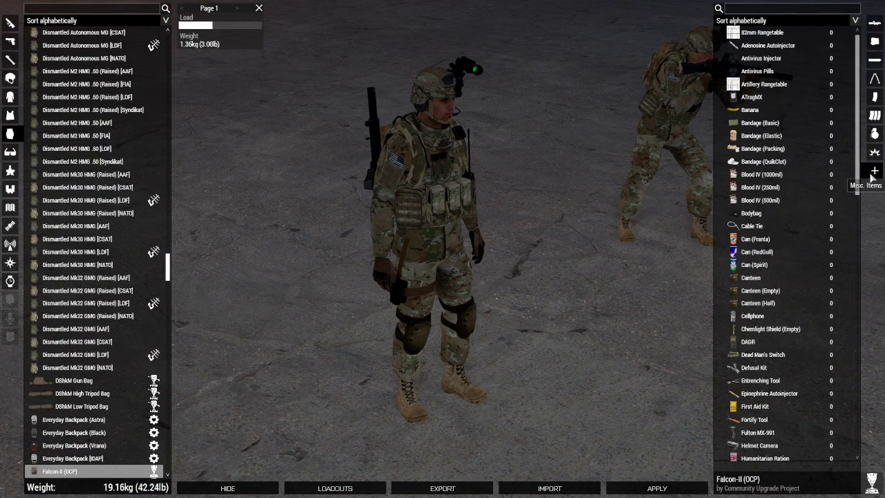
scroll(775, 138, down, 10)
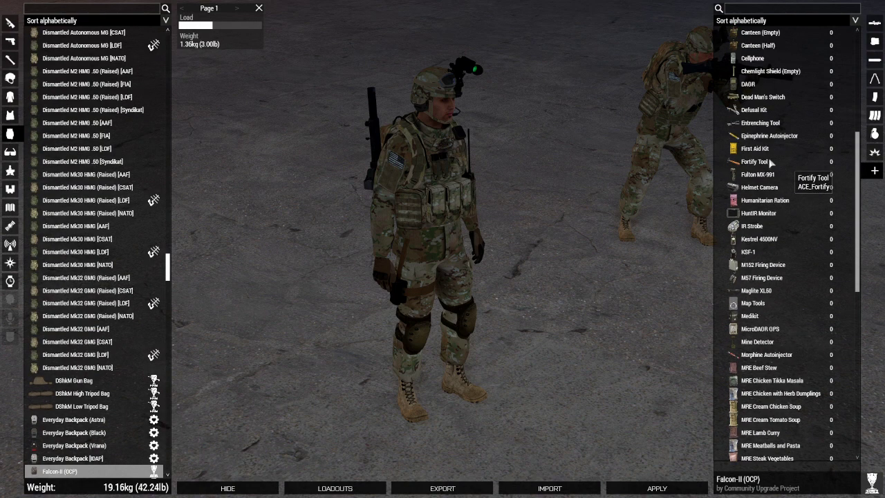
click(773, 114)
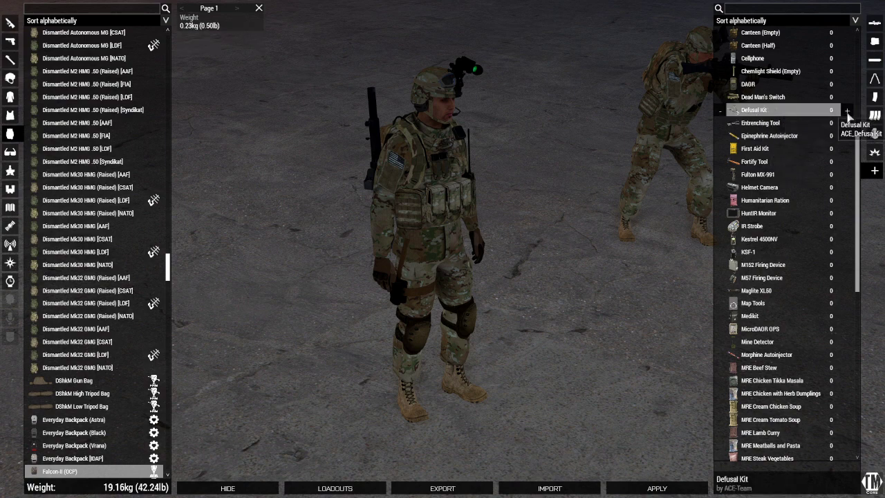
scroll(804, 132, up, 2)
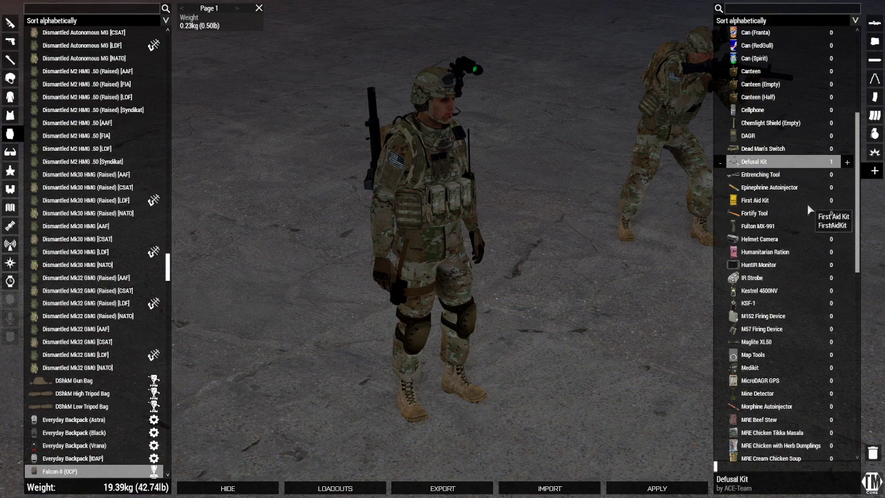
scroll(797, 266, down, 6)
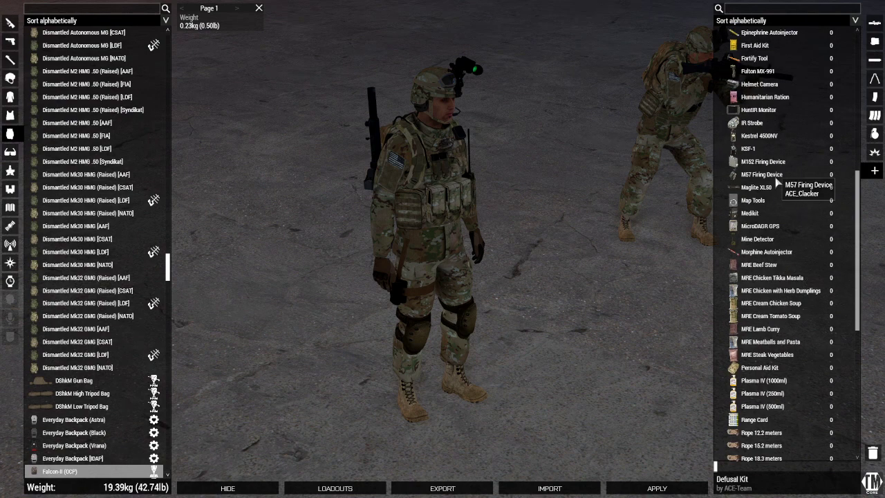
click(768, 175)
click(847, 175)
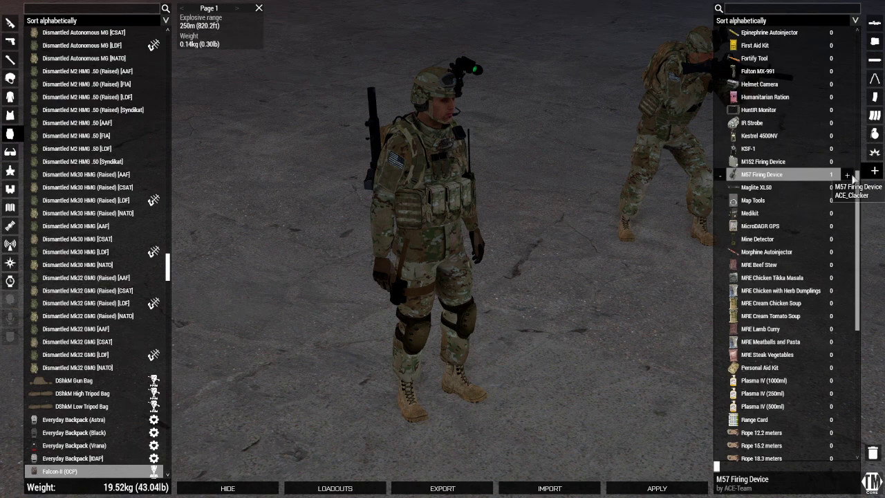
Look through the miscellaneous items for further explosive specialist equipment to carry in the backpack.
scroll(812, 256, down, 12)
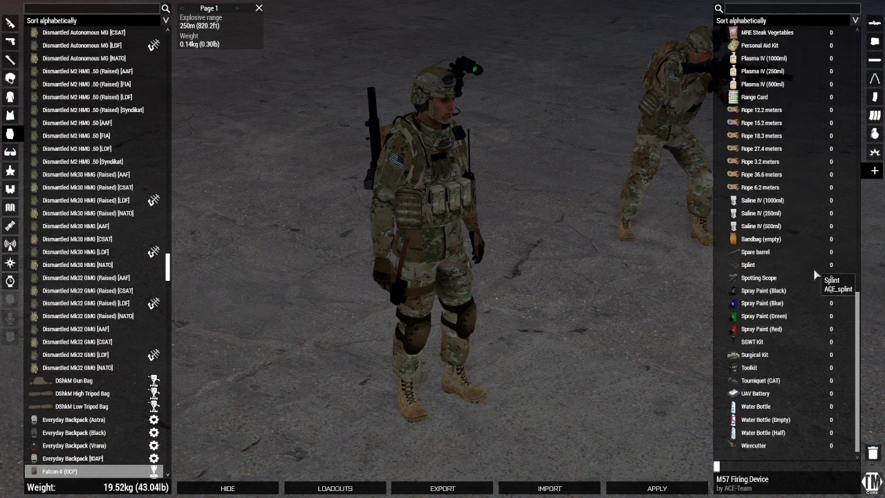
scroll(815, 278, up, 18)
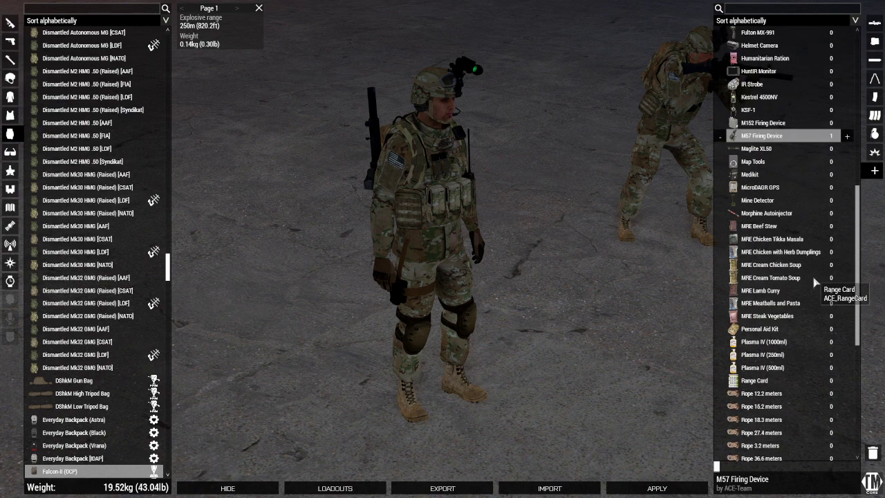
scroll(815, 282, up, 5)
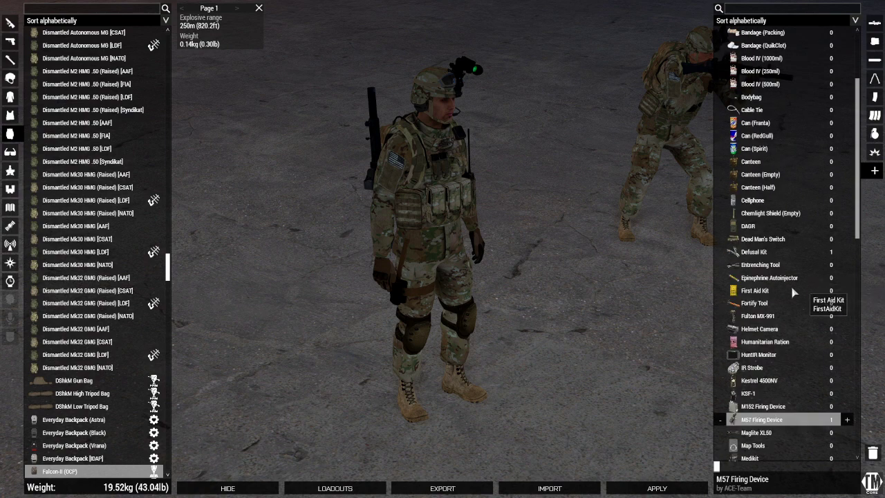
scroll(796, 295, up, 1)
scroll(796, 291, up, 3)
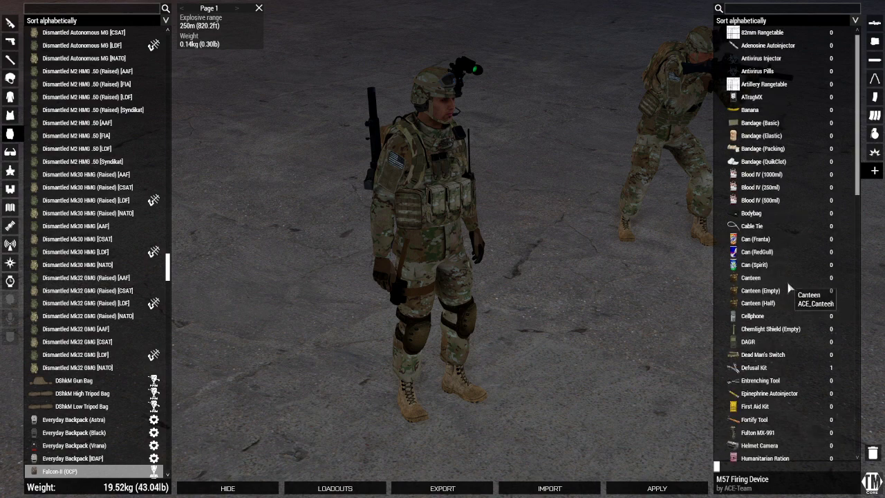
scroll(794, 292, down, 3)
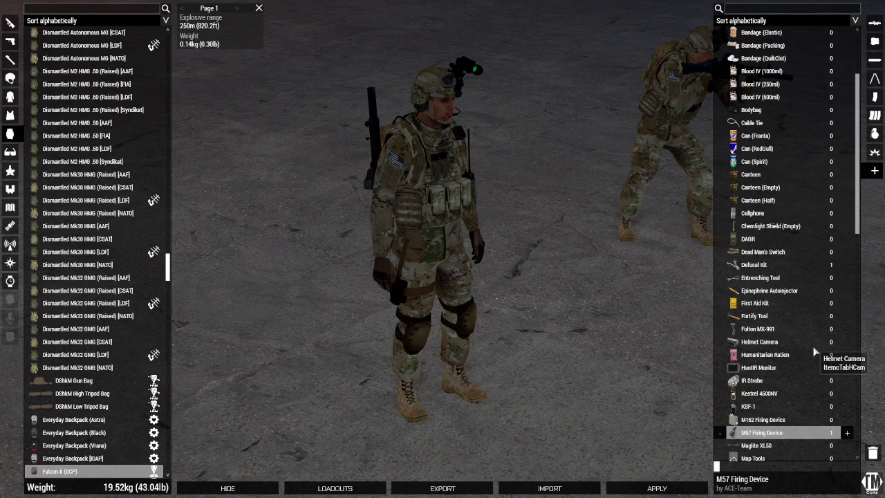
scroll(815, 354, down, 2)
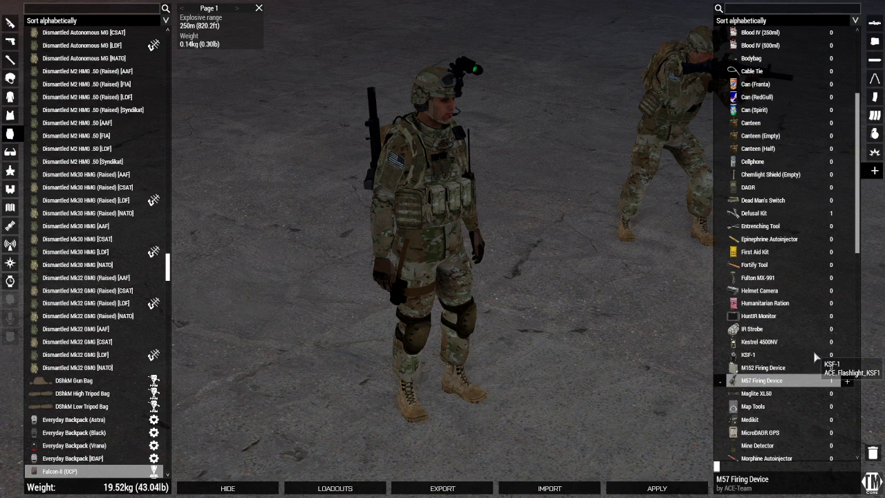
scroll(816, 352, down, 1)
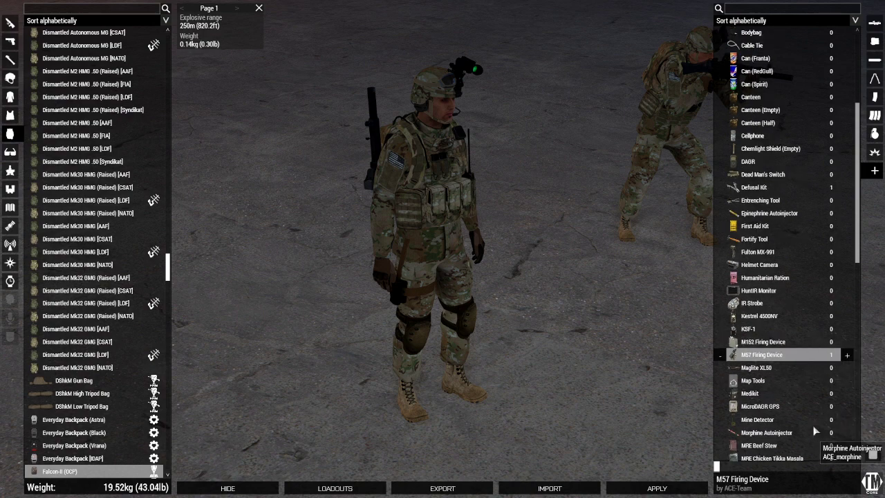
scroll(797, 411, down, 10)
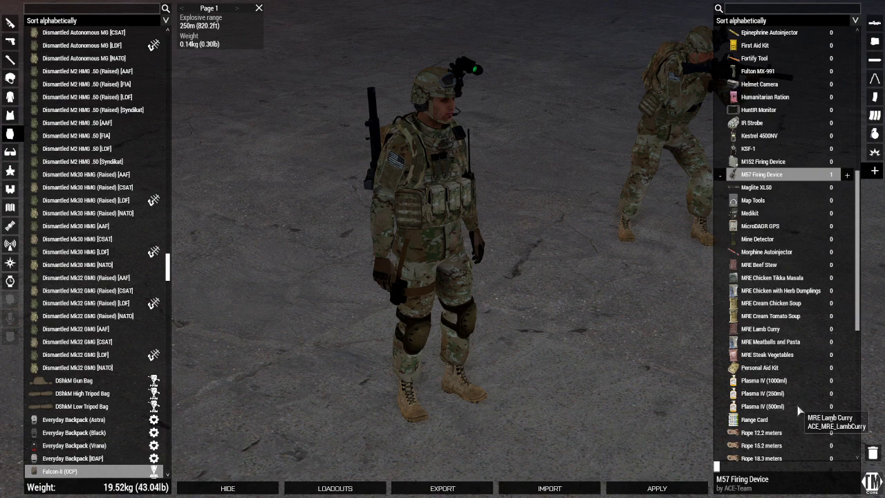
Add three Satchel Charges and three Explosive Charges to the engineer's Falcon-II (OCP) backpack.
scroll(798, 409, down, 5)
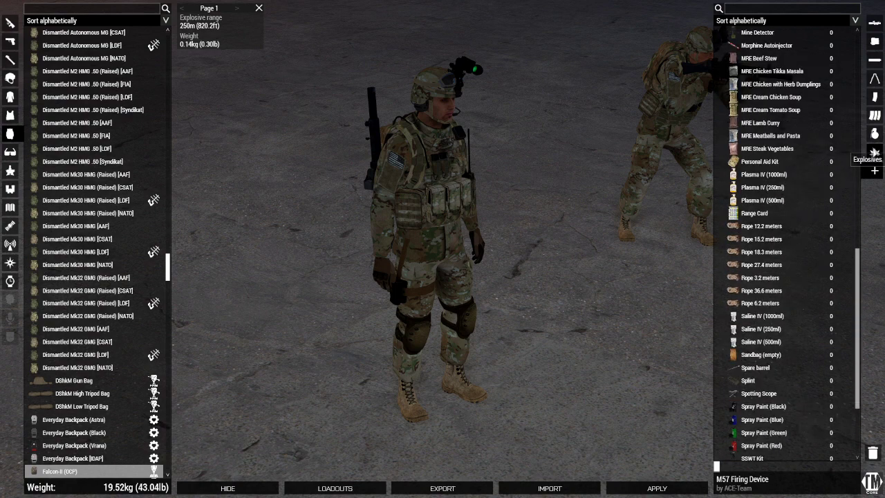
click(875, 151)
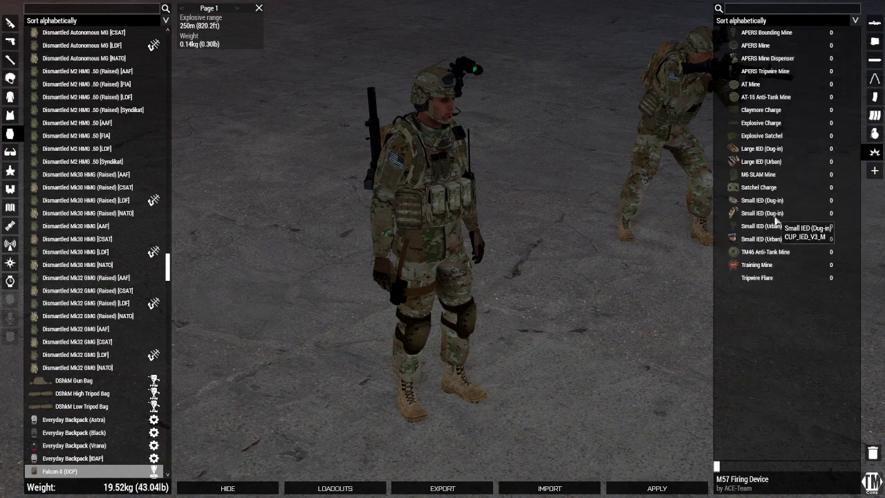
click(782, 187)
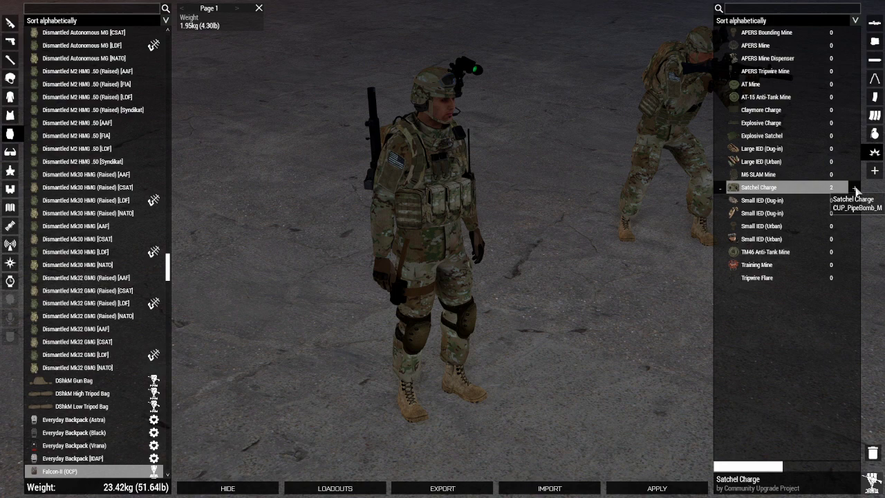
click(856, 189)
click(855, 124)
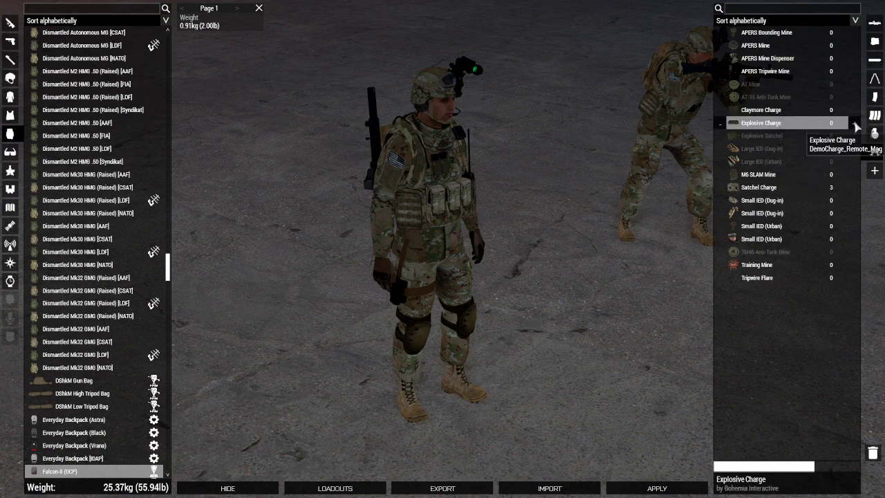
click(855, 125)
click(855, 124)
click(855, 125)
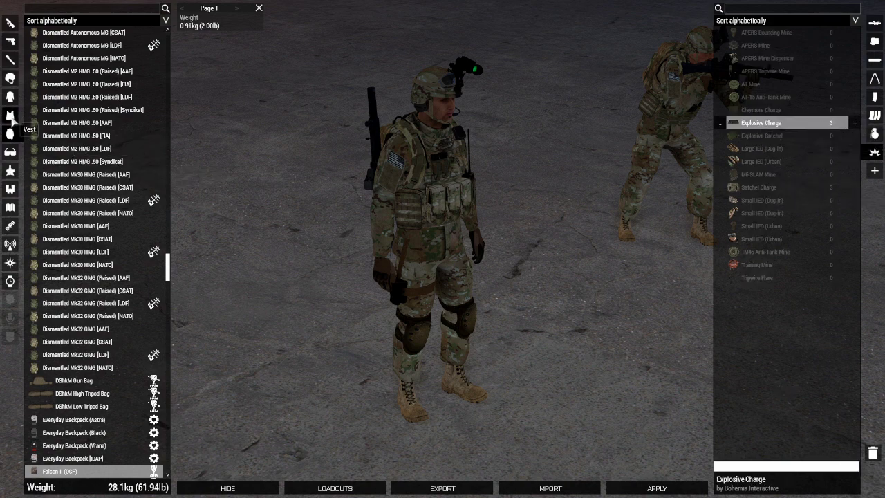
Review the engineer's handgun and rifle, and equip NV Goggles (Gen4, Black) as the night vision device.
click(10, 43)
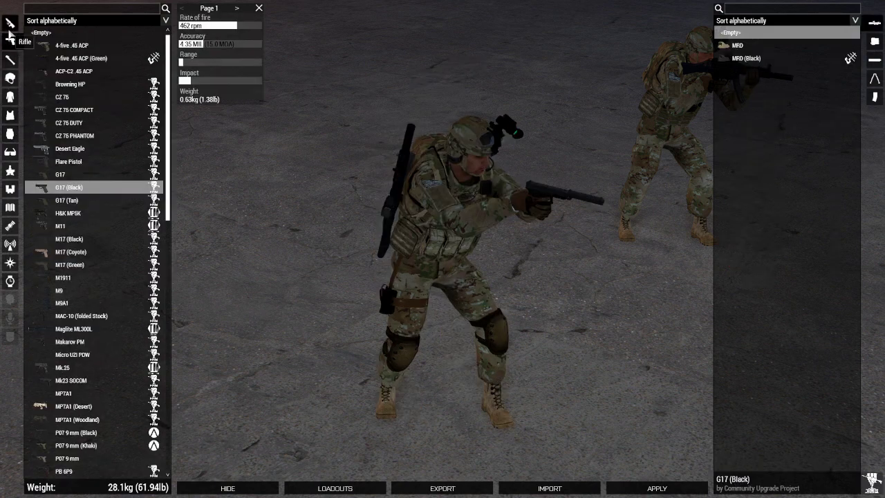
click(9, 29)
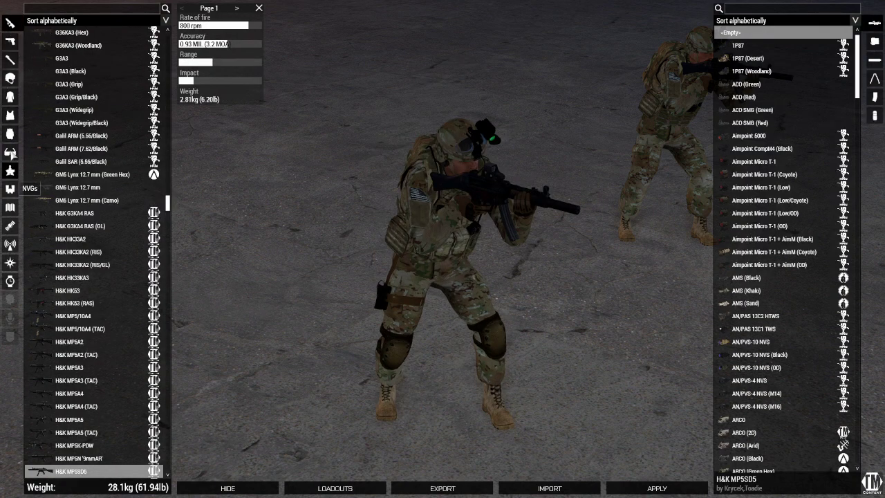
click(10, 170)
scroll(105, 373, down, 5)
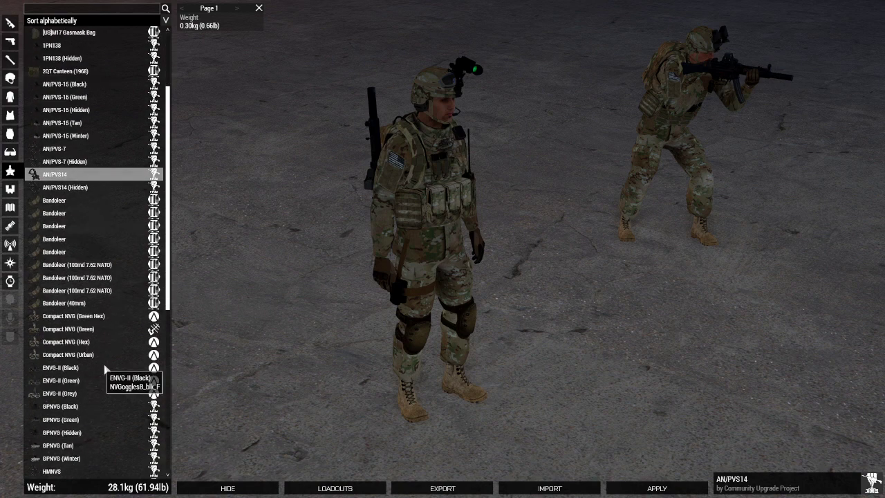
scroll(95, 280, down, 3)
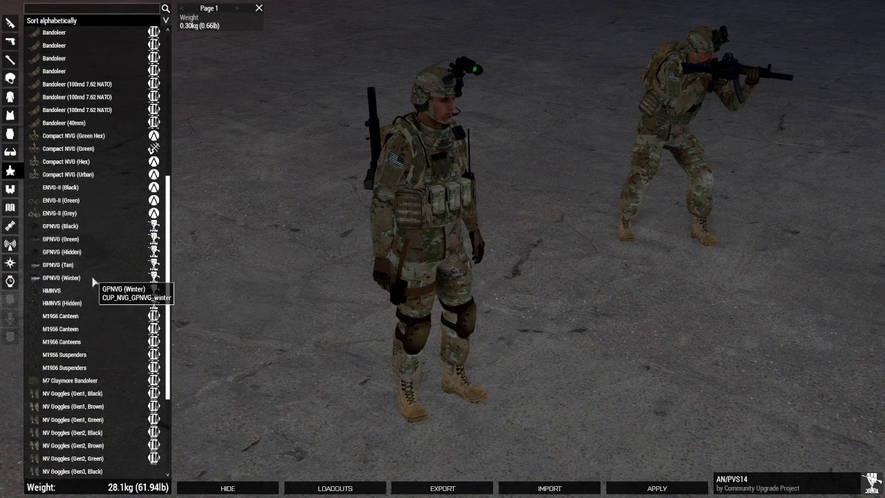
scroll(97, 432, down, 3)
click(97, 381)
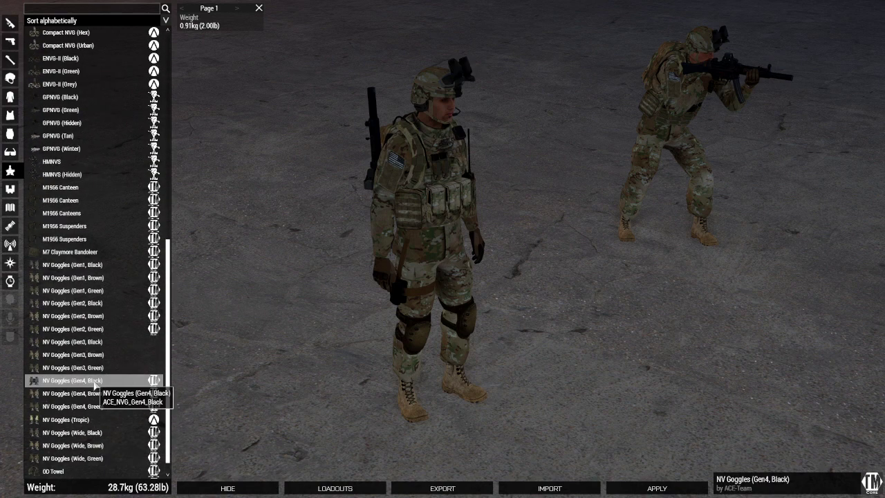
Equip the GPS, check the remaining gear slots through the watch, and apply the loadout to the EOD Engineer.
click(10, 188)
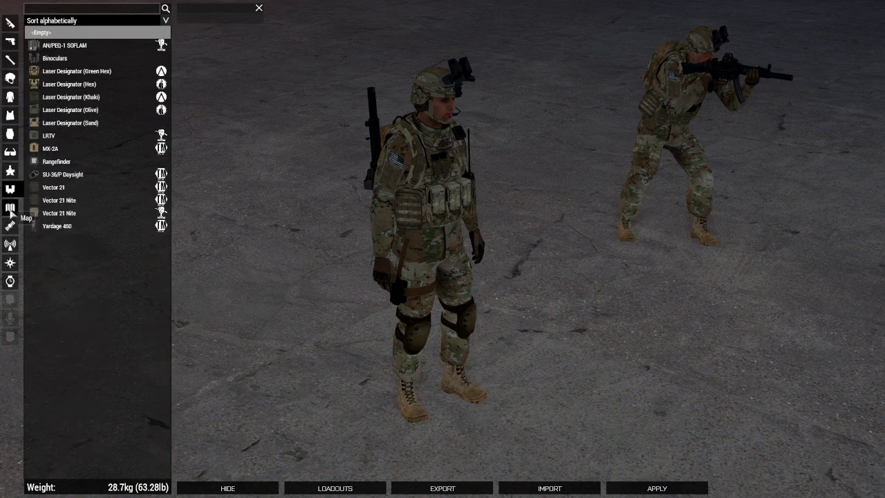
click(11, 209)
click(11, 230)
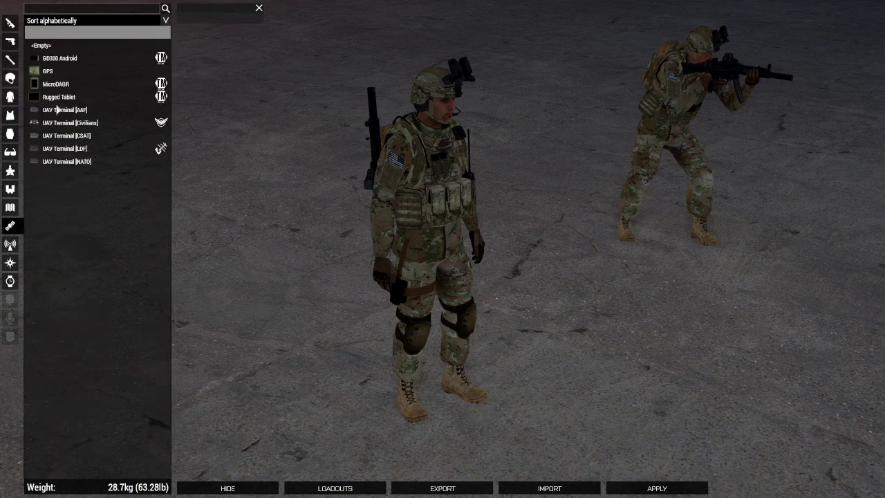
click(50, 71)
click(11, 246)
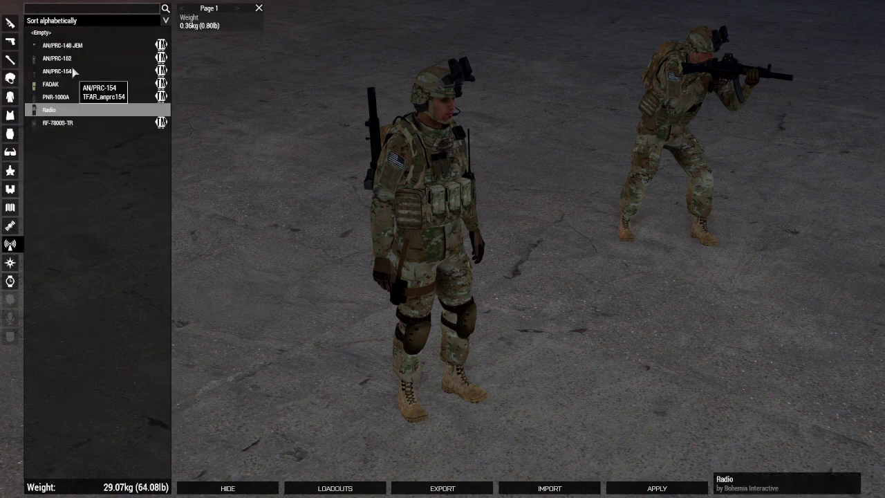
click(10, 280)
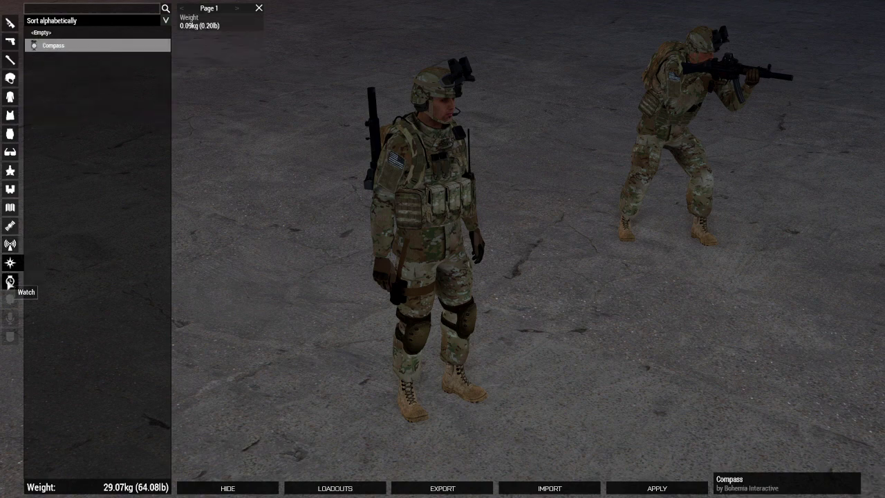
click(10, 280)
click(643, 489)
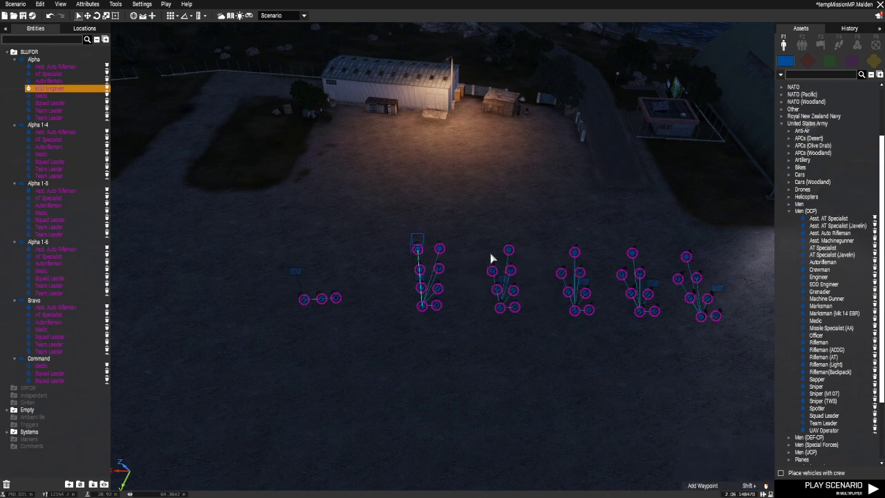
Paste four copies of the EOD Engineer, one at the front of each of the other four squads.
key(ctrl+v)
key(ctrl+v)
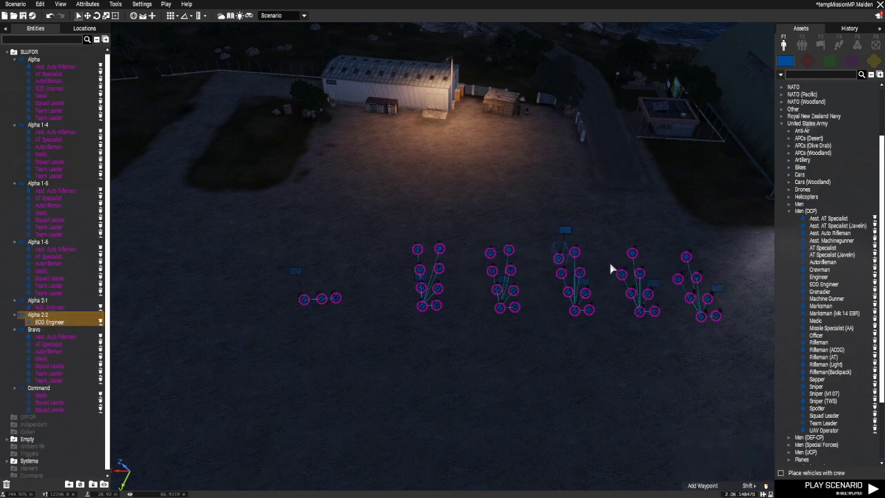
key(ctrl+v)
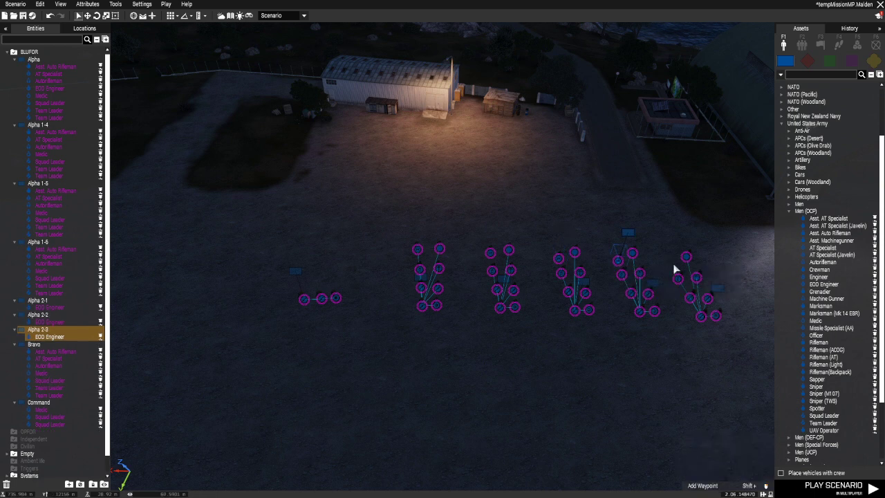
key(ctrl+v)
right_click(491, 254)
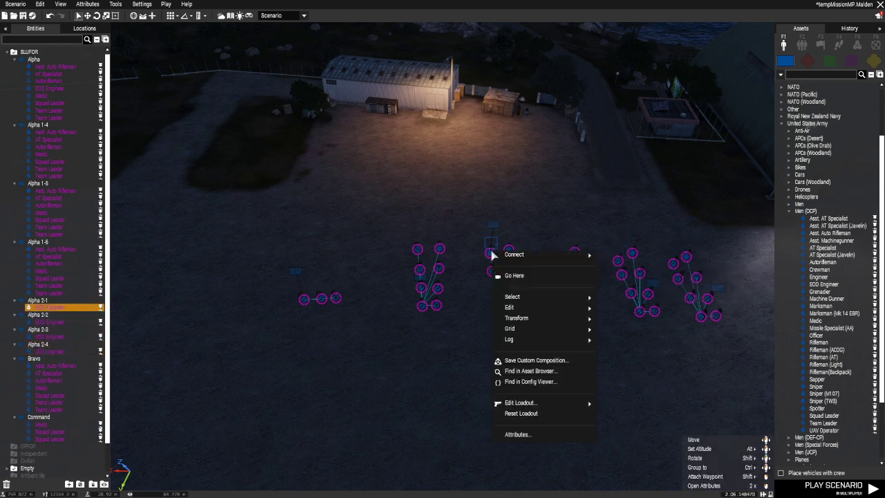
click(497, 231)
double_click(494, 233)
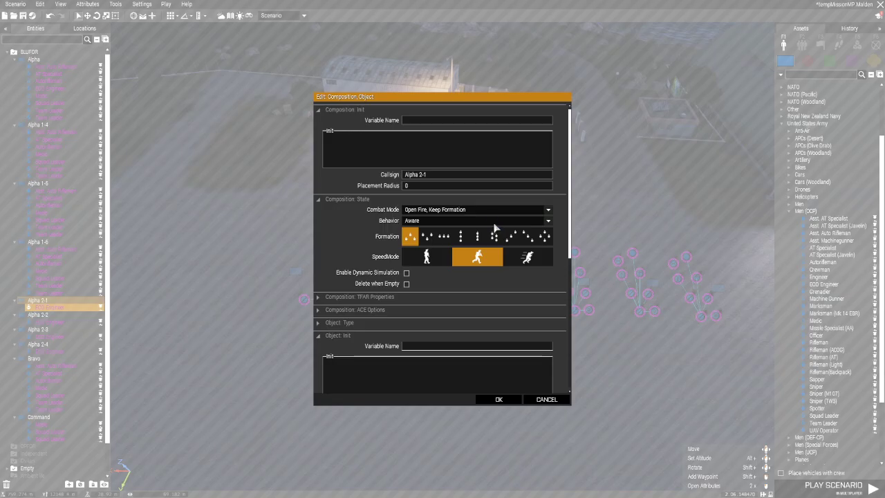
click(547, 400)
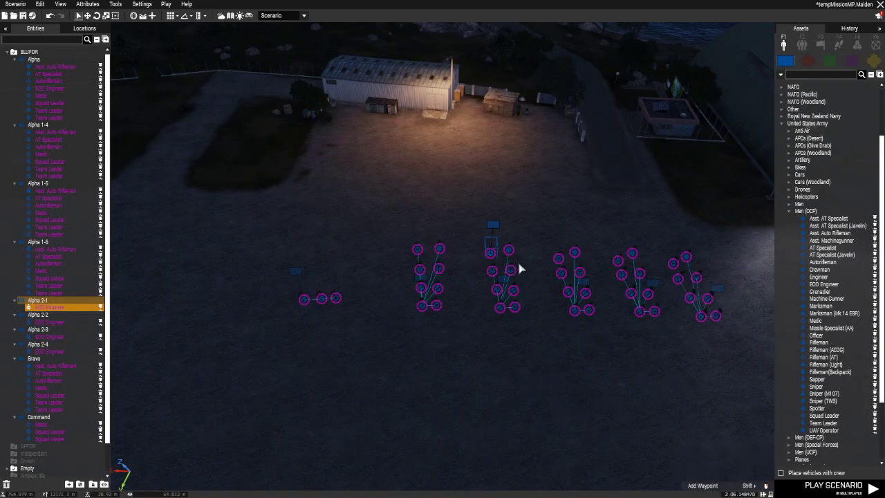
Group the EOD Engineer copy beside the Bravo squad to Bravo and edit the unit's role description.
right_click(494, 229)
click(624, 228)
right_click(496, 226)
mouse_move(548, 231)
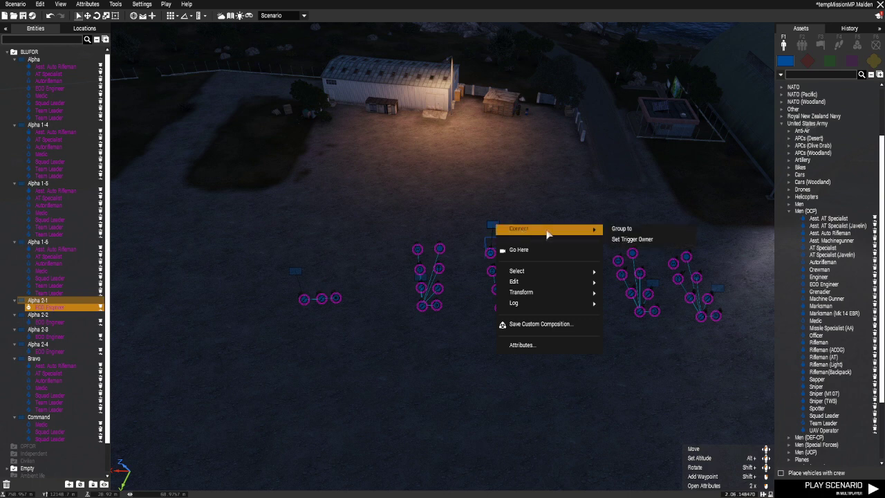
click(621, 229)
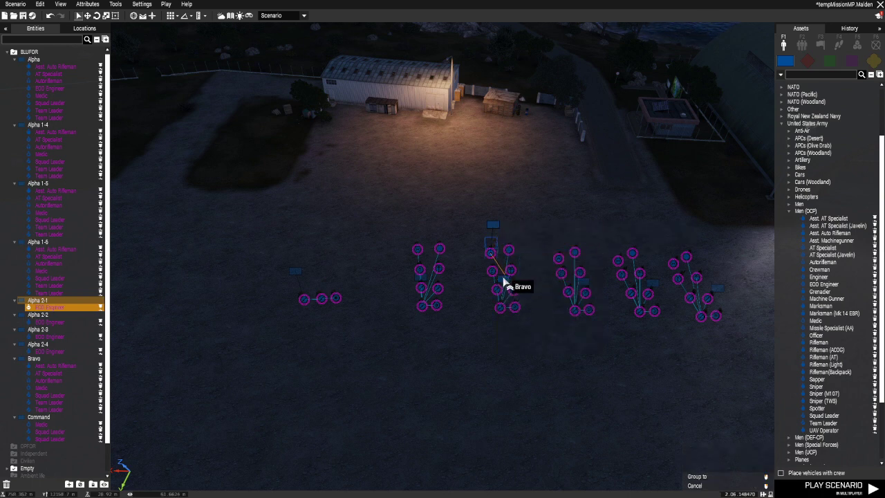
click(505, 284)
double_click(494, 242)
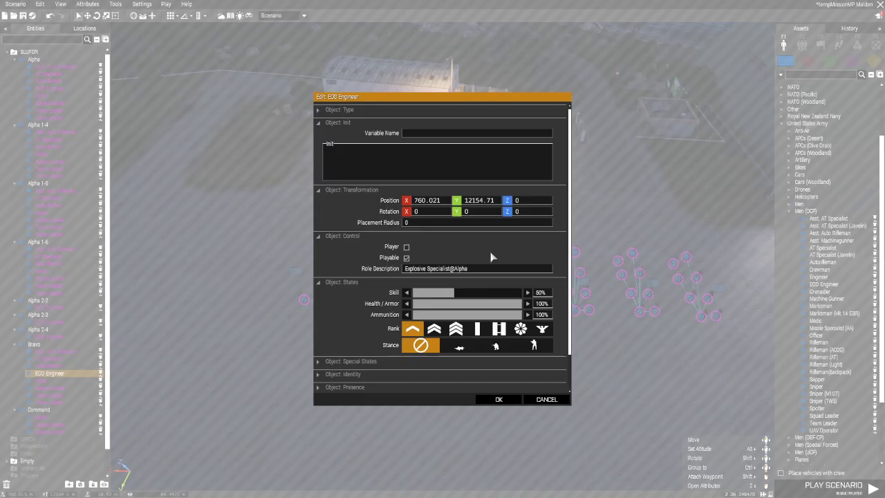
key(BackSpace)
click(499, 399)
Group the next EOD Engineer copy to Alpha 1-4 and set its role description to Explosive Specialist@Bravo.
key(d)
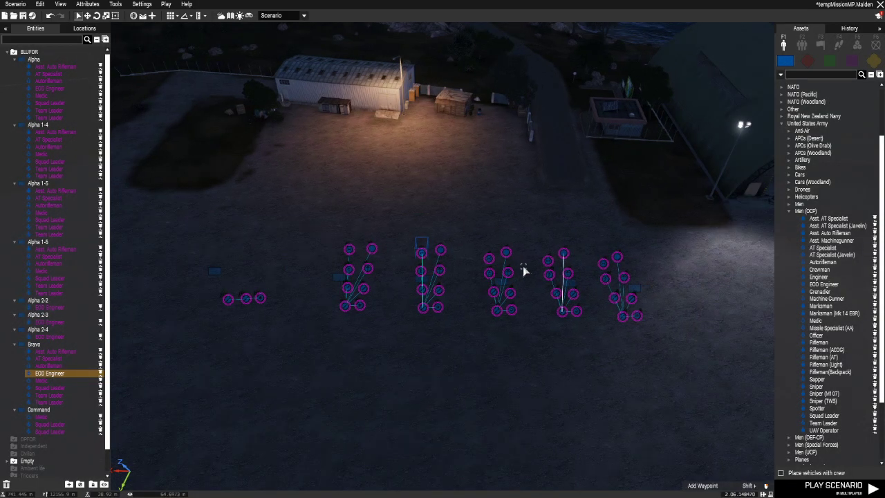
right_click(488, 258)
mouse_move(516, 261)
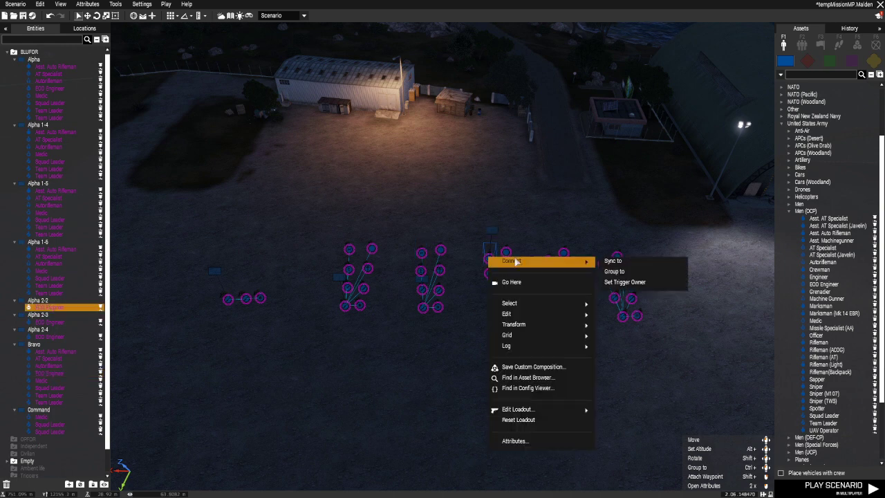
click(614, 271)
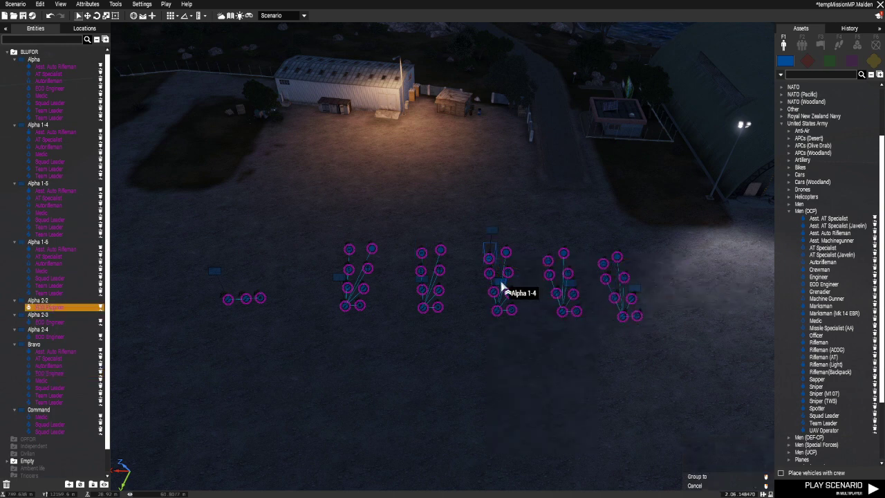
double_click(494, 260)
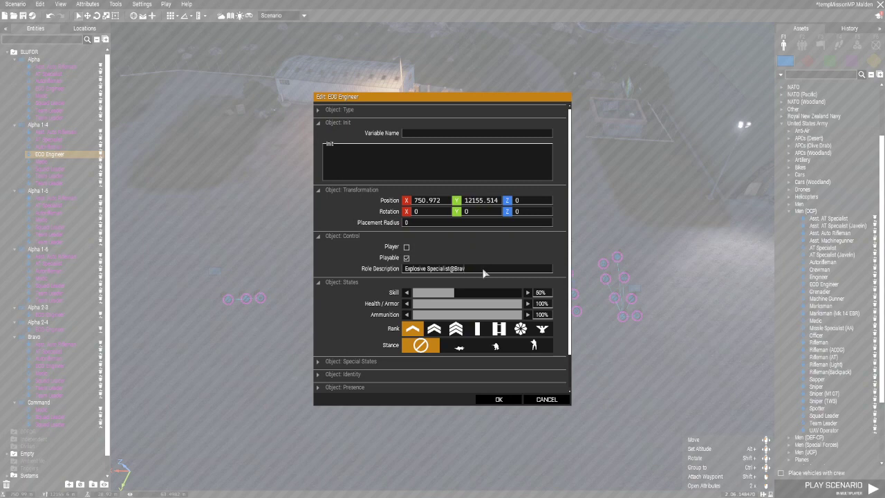
click(497, 399)
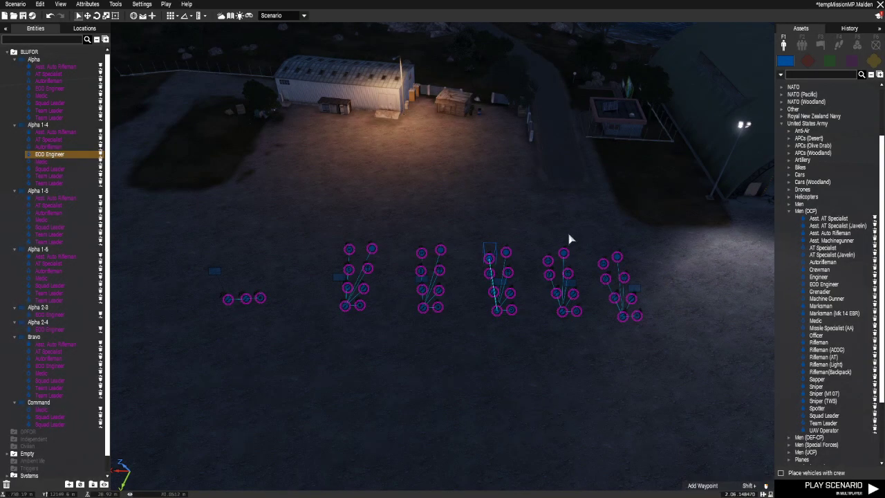
Group the EOD Engineer copy beside Alpha 1-5 to that squad and set its role description to Explosive Specialist@Charlie.
click(547, 261)
right_click(548, 260)
mouse_move(622, 261)
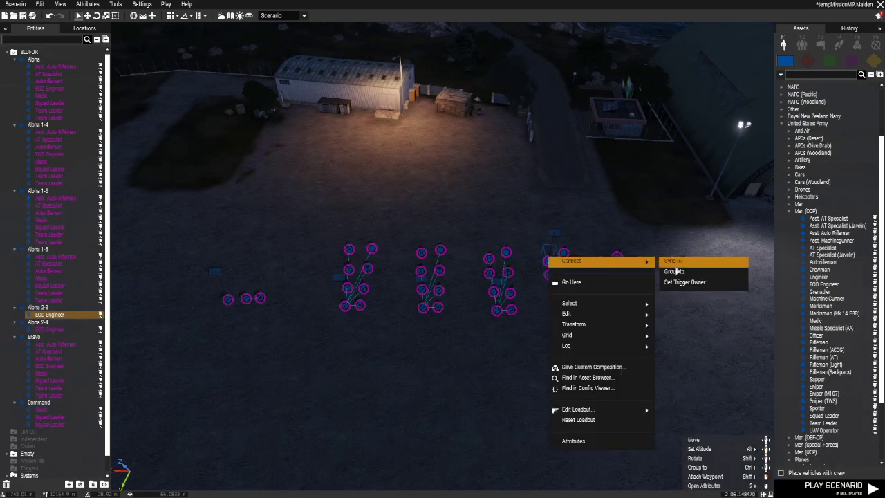
click(677, 272)
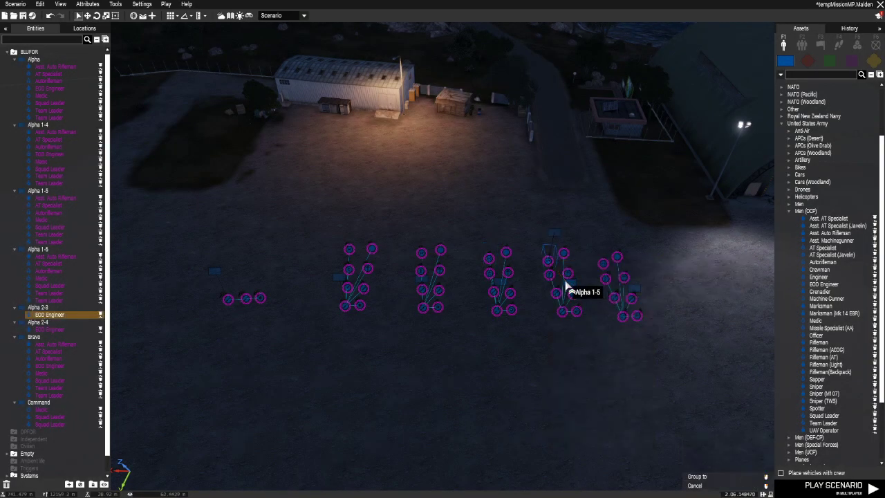
click(552, 261)
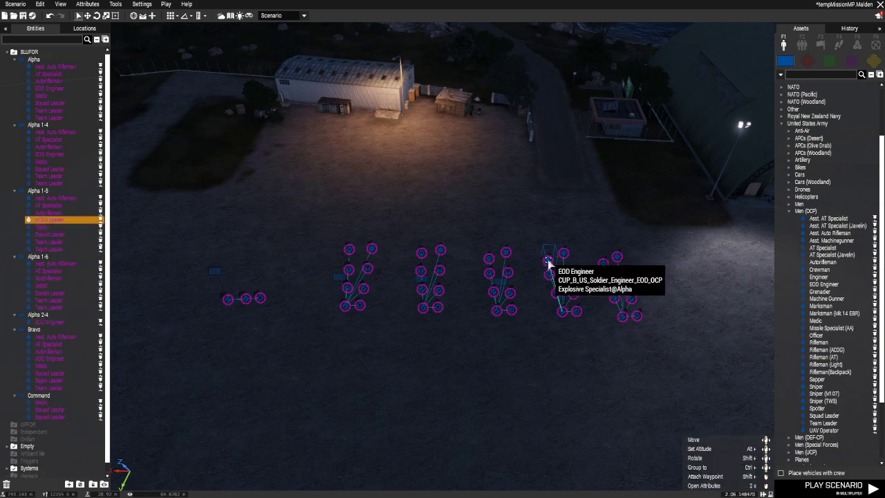
double_click(548, 262)
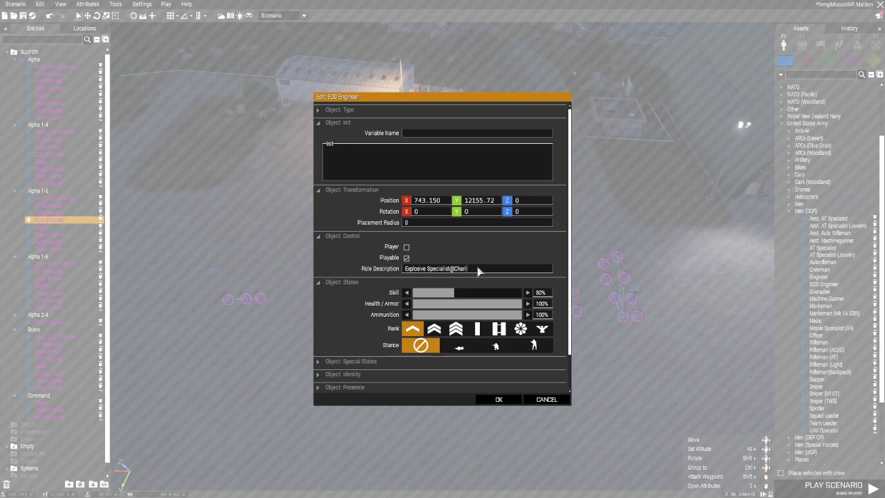
click(499, 399)
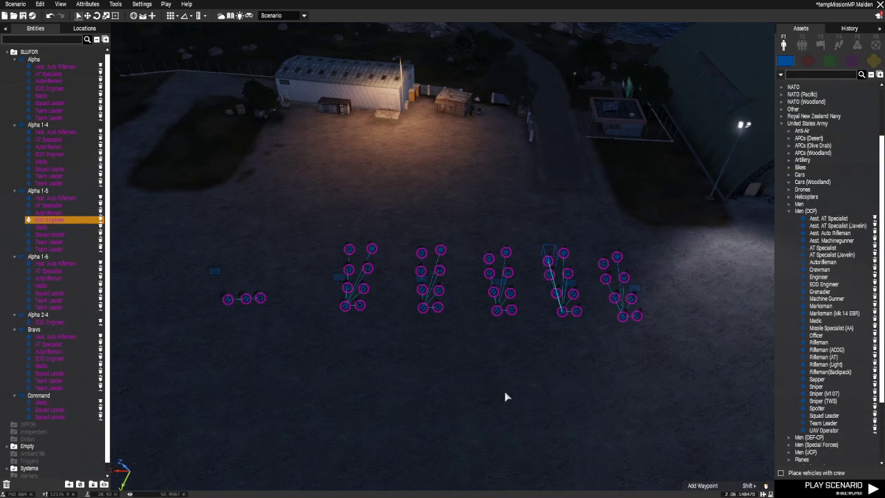
scroll(492, 367, up, 3)
scroll(484, 365, down, 5)
right_drag(494, 365, 505, 275)
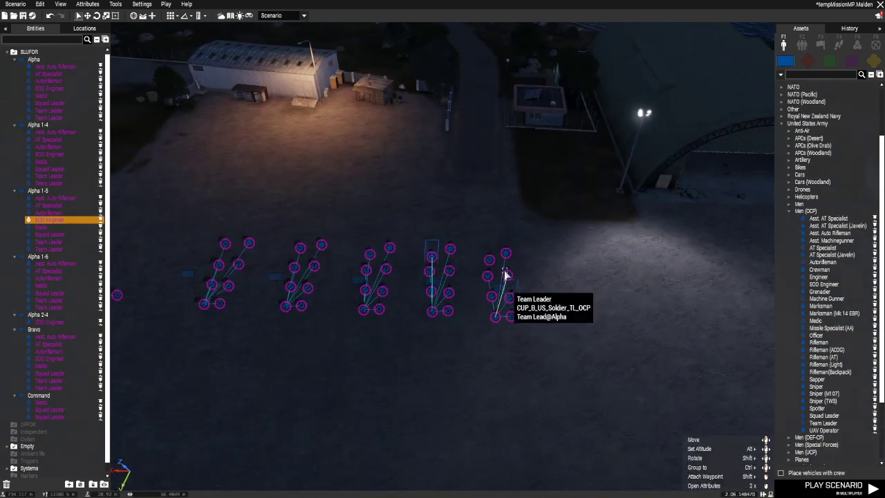
key(a)
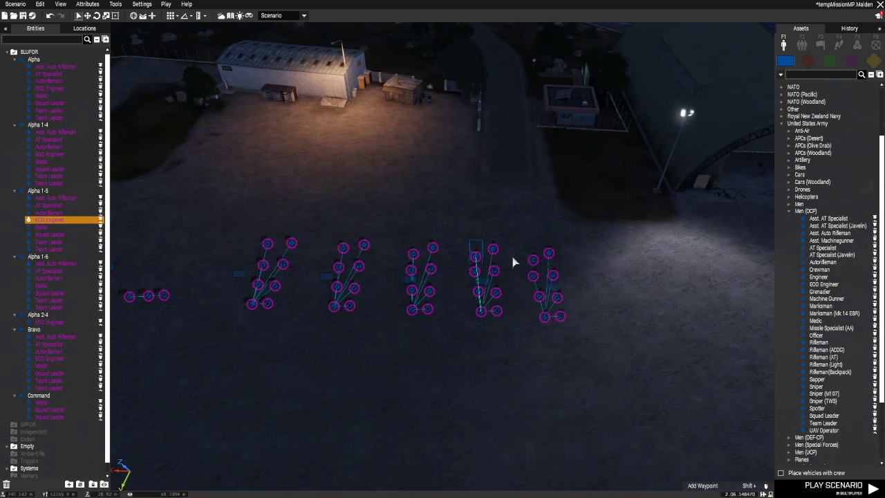
Group the last EOD Engineer copy to the Alpha 1-6 squad and set its role description to Explosive Specialist@Echo.
click(534, 262)
right_click(533, 261)
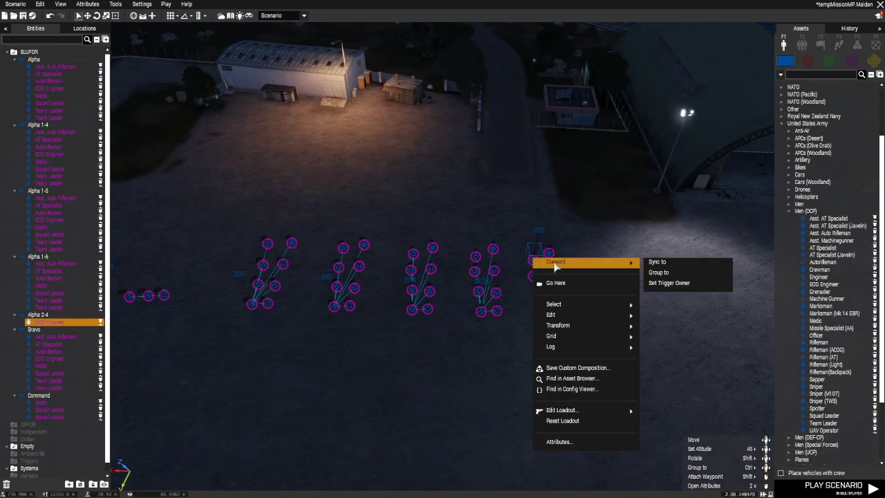
click(652, 271)
click(553, 294)
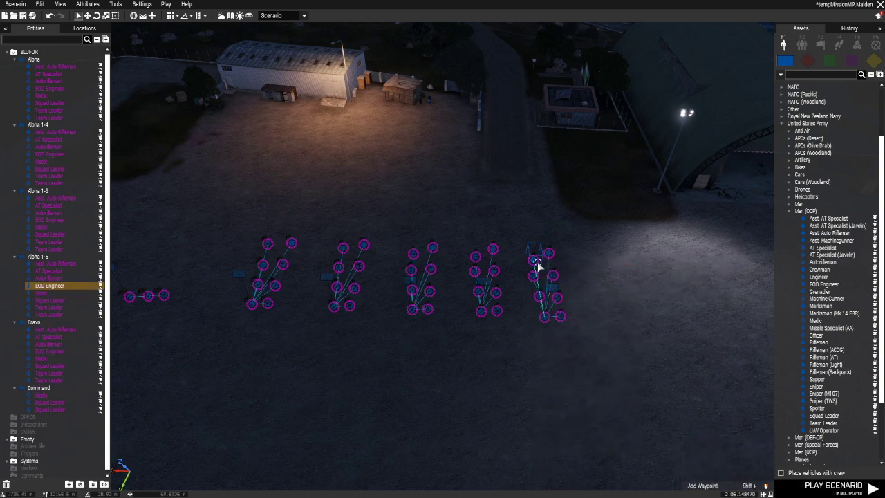
double_click(535, 263)
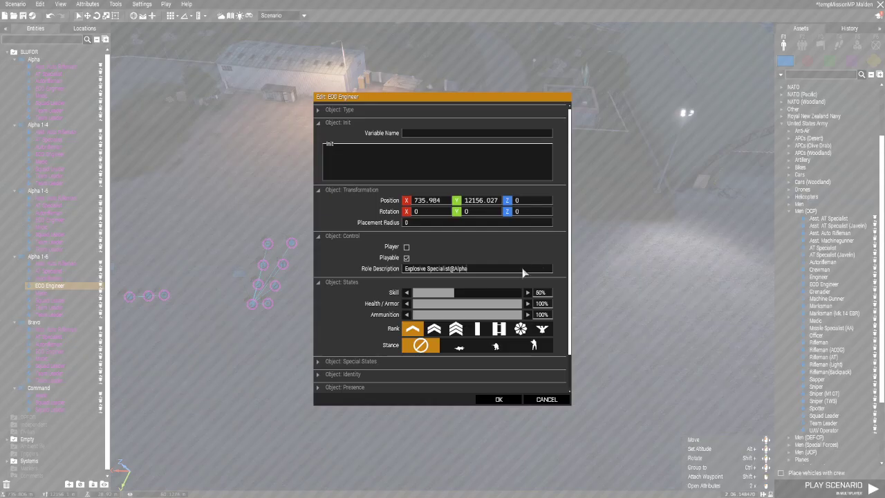
text(cho)
click(498, 399)
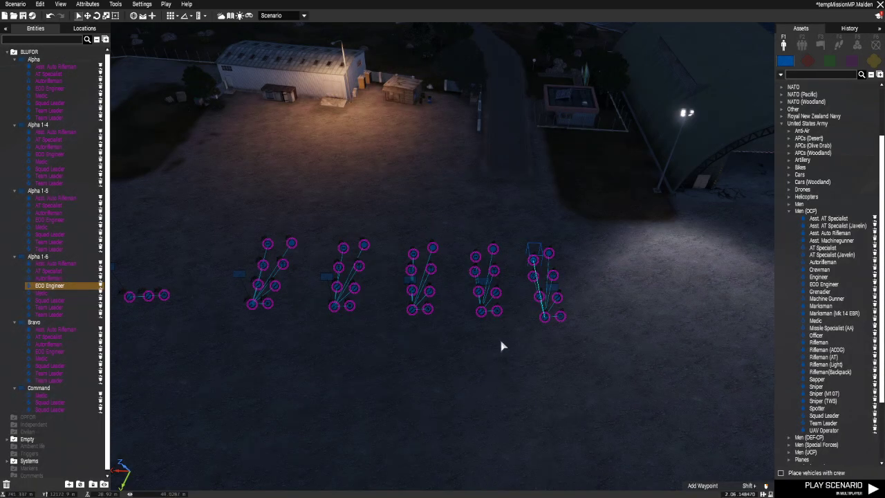
Check the role descriptions of the Bravo squad's Autorifleman, AT Specialist, Asst. Auto Rifleman and EOD Engineer.
key(a)
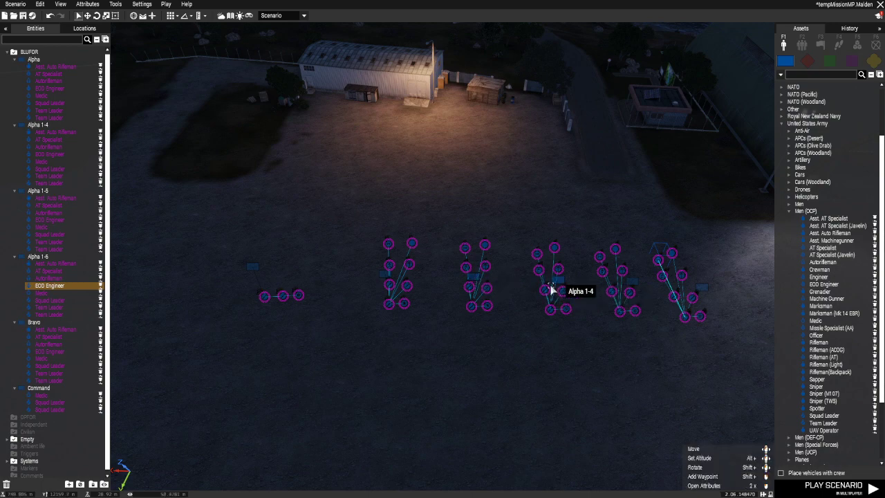
double_click(484, 270)
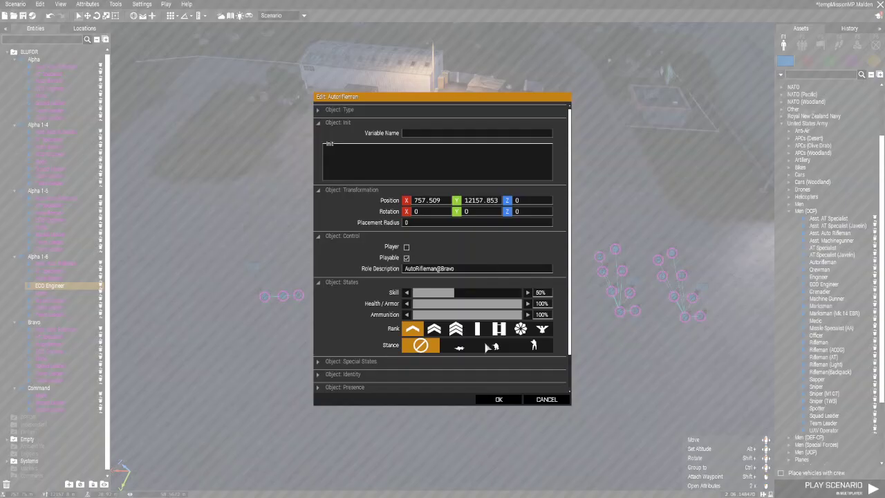
click(498, 402)
double_click(467, 273)
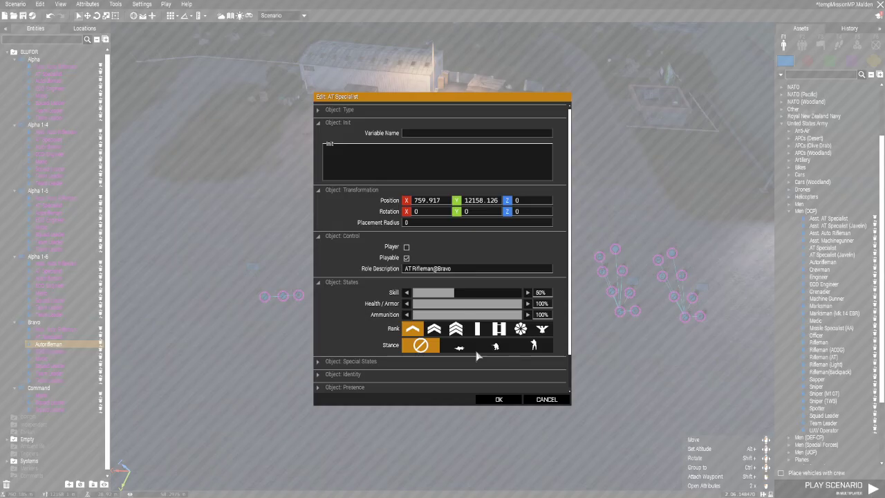
click(498, 401)
double_click(486, 251)
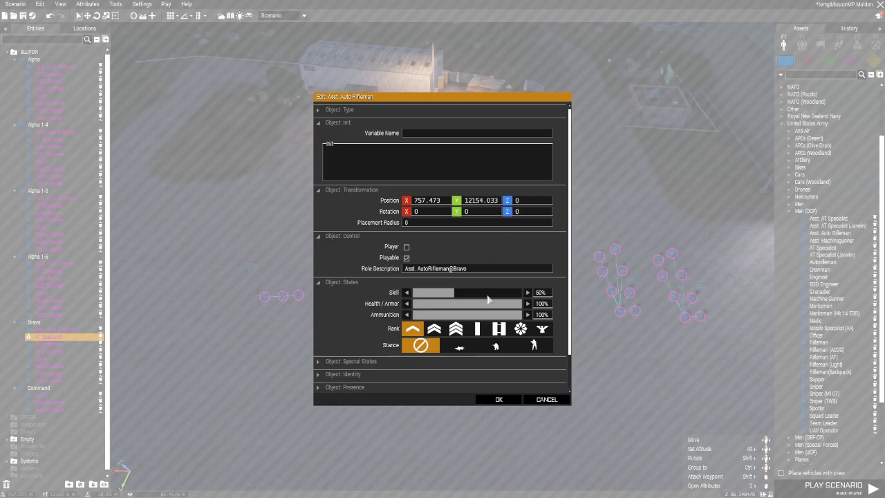
click(498, 400)
double_click(468, 252)
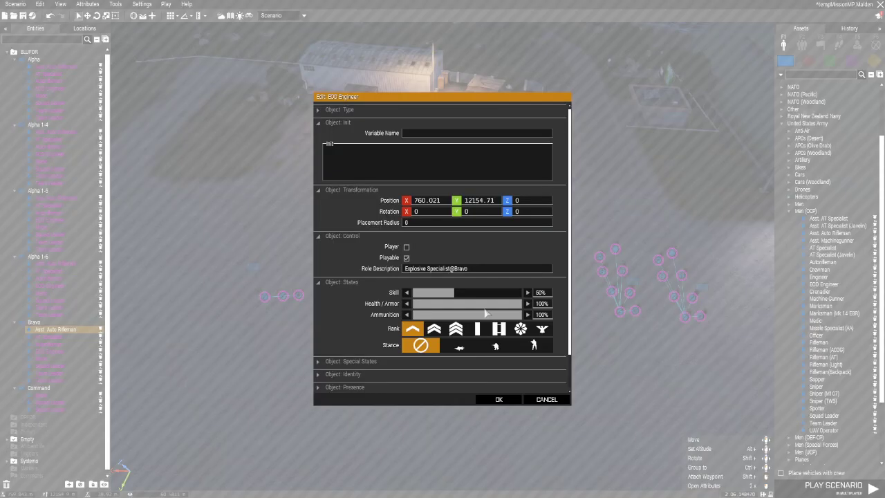
click(498, 401)
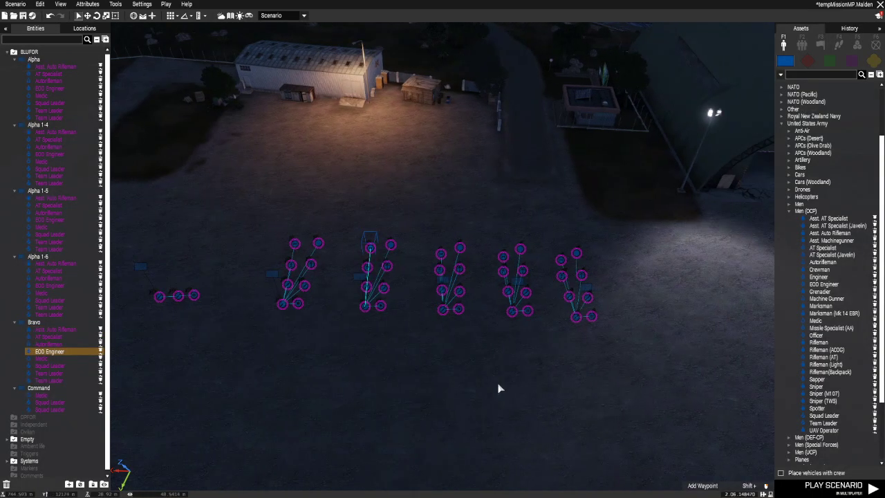
Set the callsign of the Alpha 1-4 squad to Charlie.
double_click(442, 286)
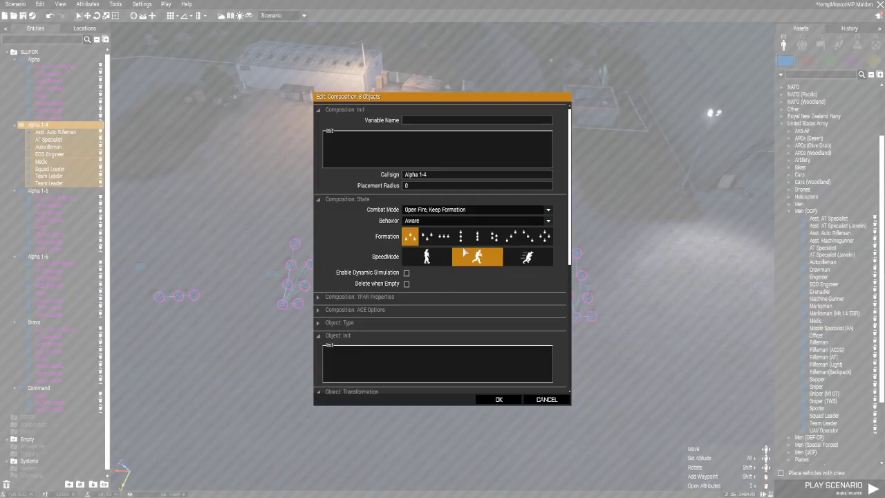
triple_click(405, 174)
text(Char)
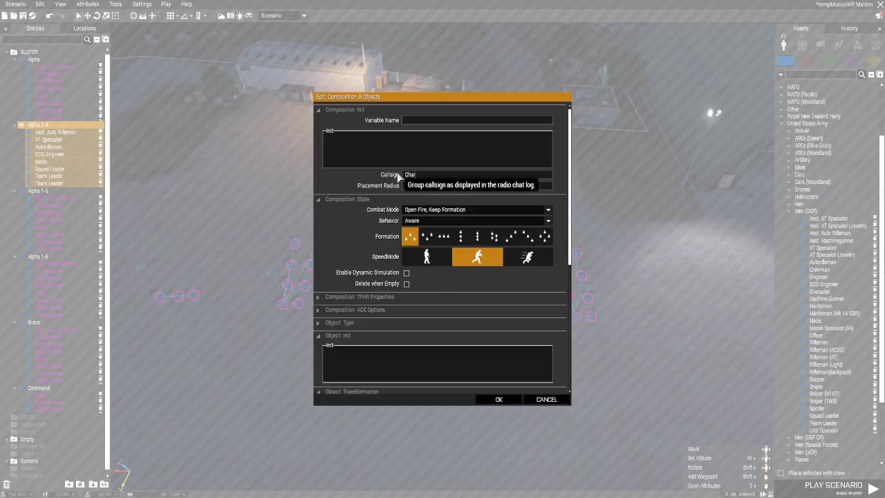
text(lie)
click(497, 398)
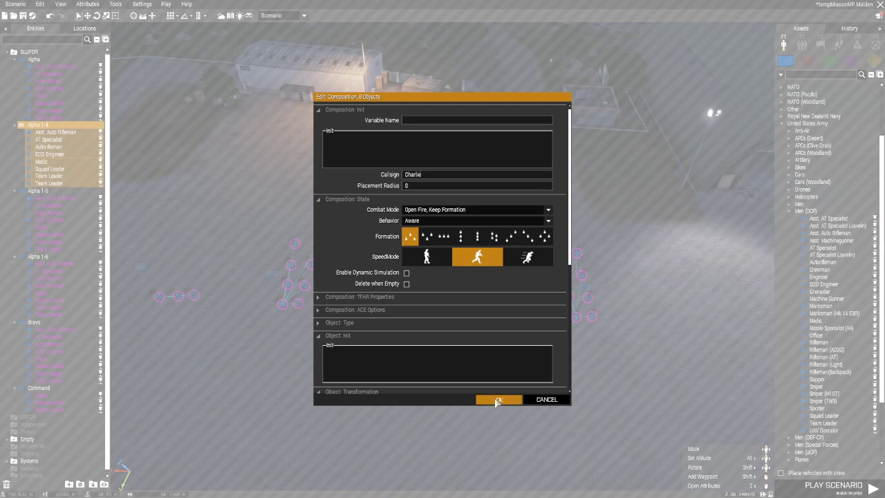
Set the role descriptions of the Charlie Squad Leader and Medic to Squad Lead@Charlie and Medic@Charlie.
double_click(439, 317)
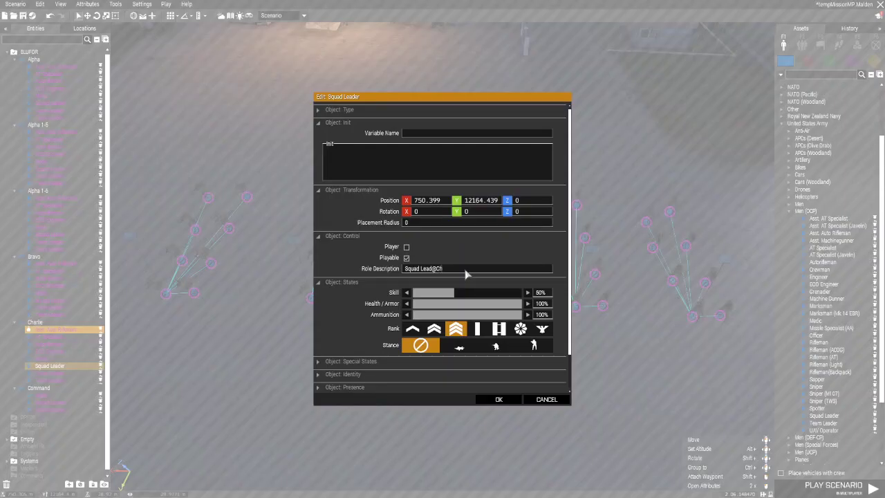
text(ie)
click(498, 399)
double_click(479, 304)
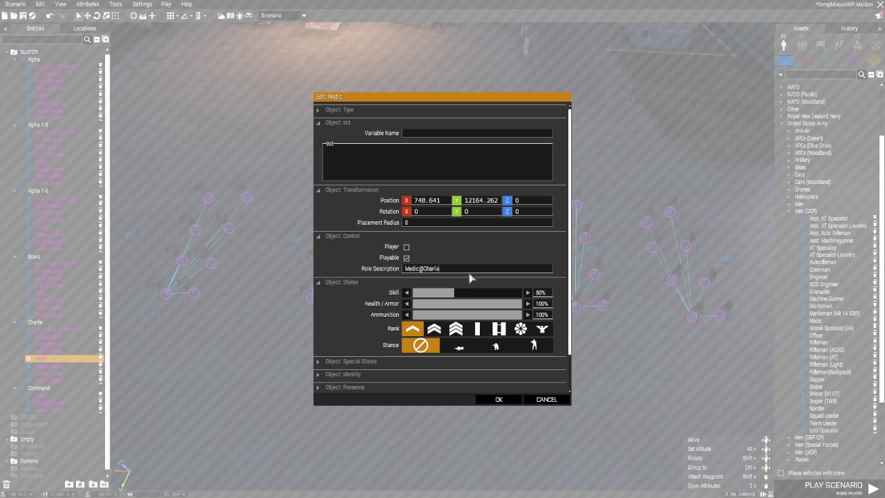
click(495, 399)
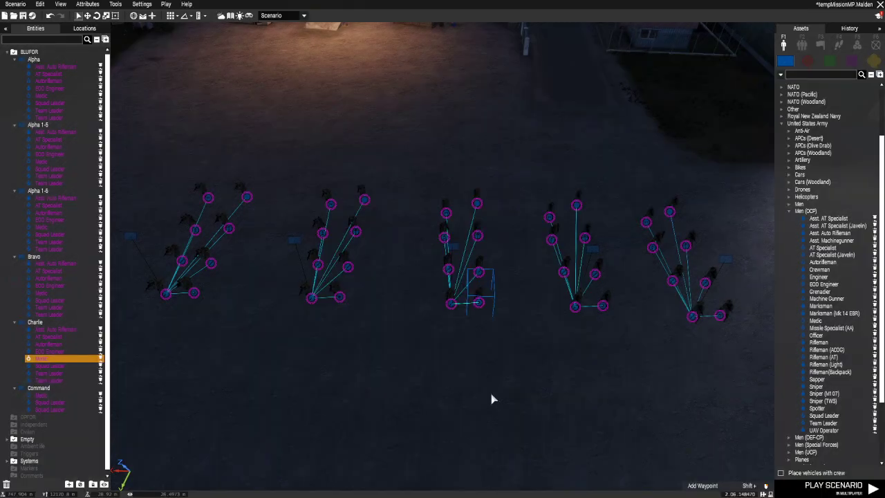
Set the role description of both Charlie Team Leaders to Team Lead@Charlie.
double_click(449, 276)
drag(450, 272, 439, 271)
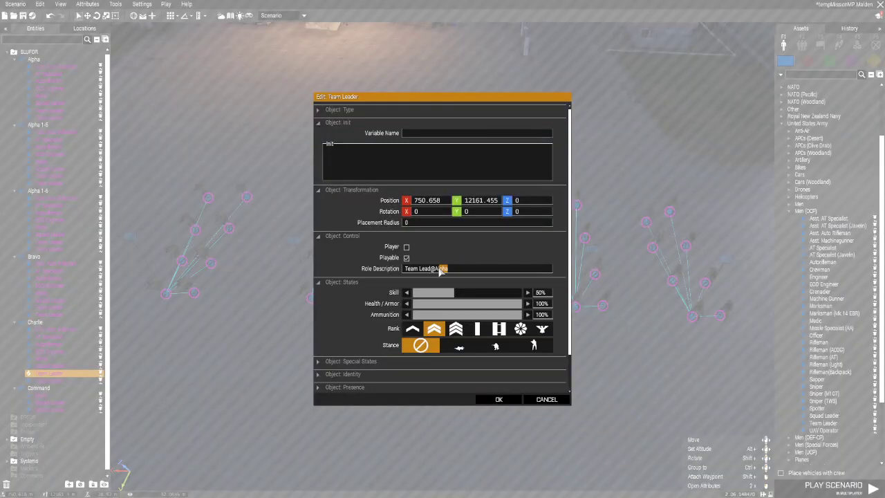
text(Charlie)
click(493, 399)
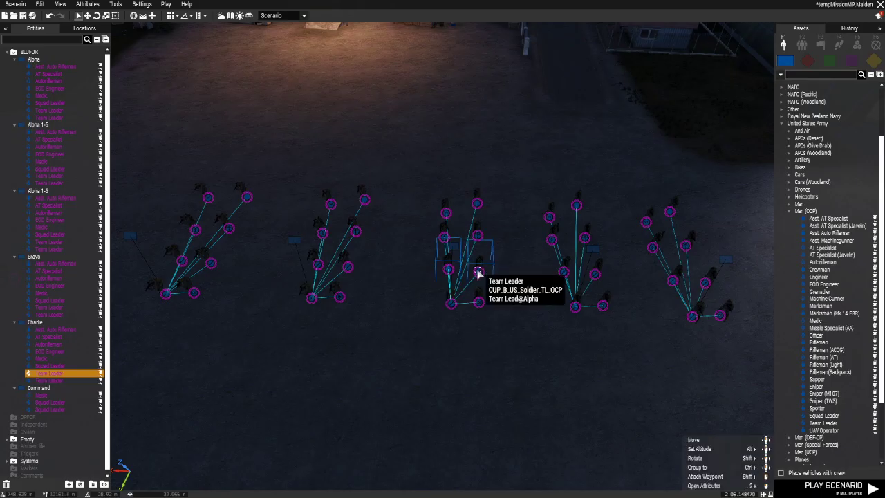
double_click(477, 273)
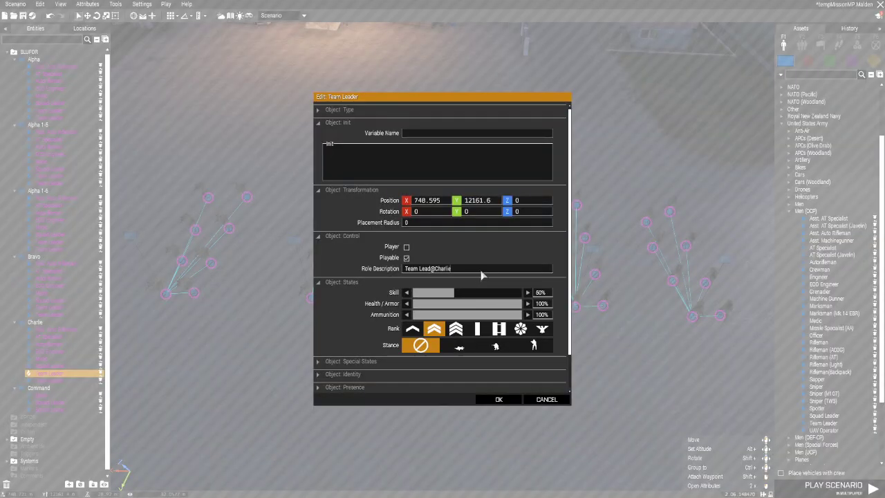
click(499, 399)
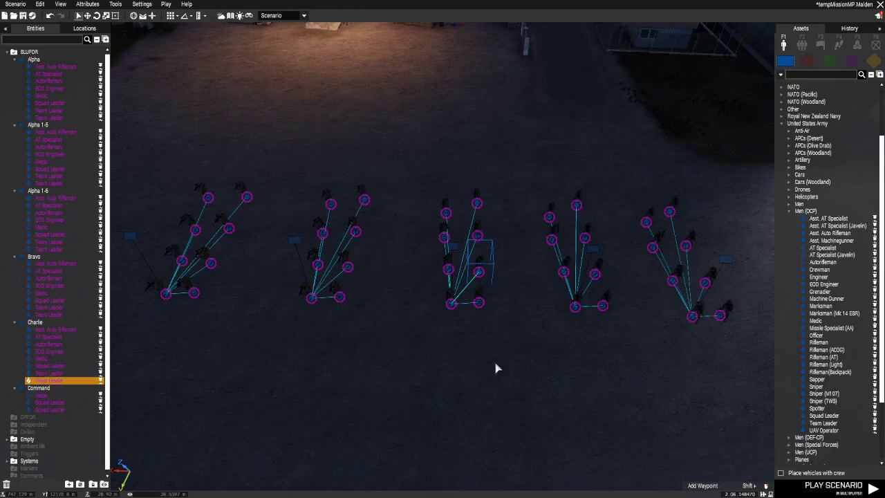
Set the role descriptions of the Charlie AT Specialist and Autorifleman to AT Rifleman@Charlie and AutoRifleman@Charlie.
double_click(444, 239)
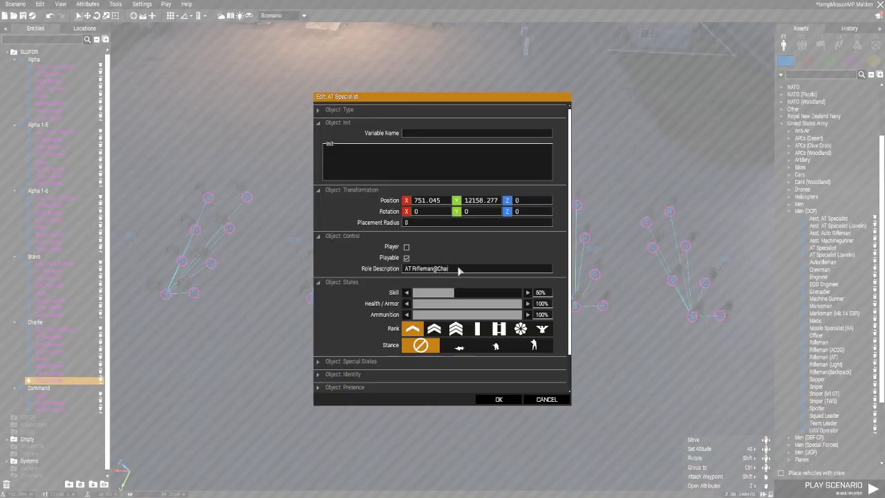
click(498, 399)
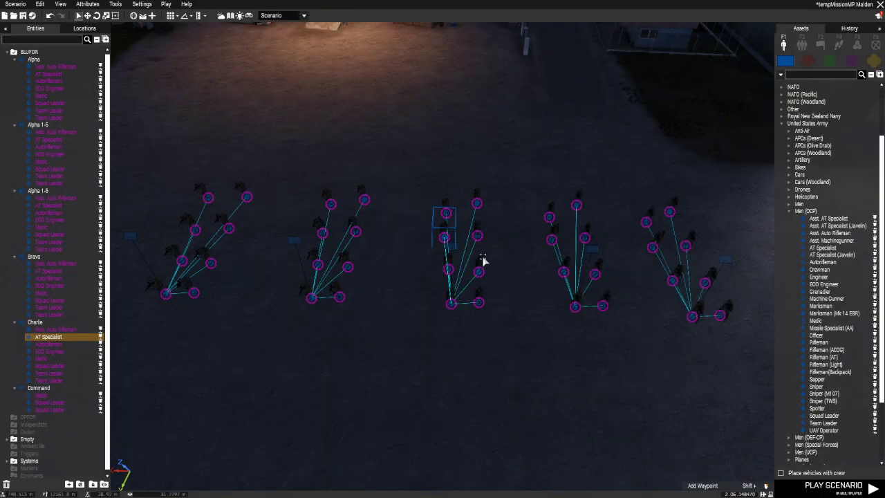
double_click(478, 239)
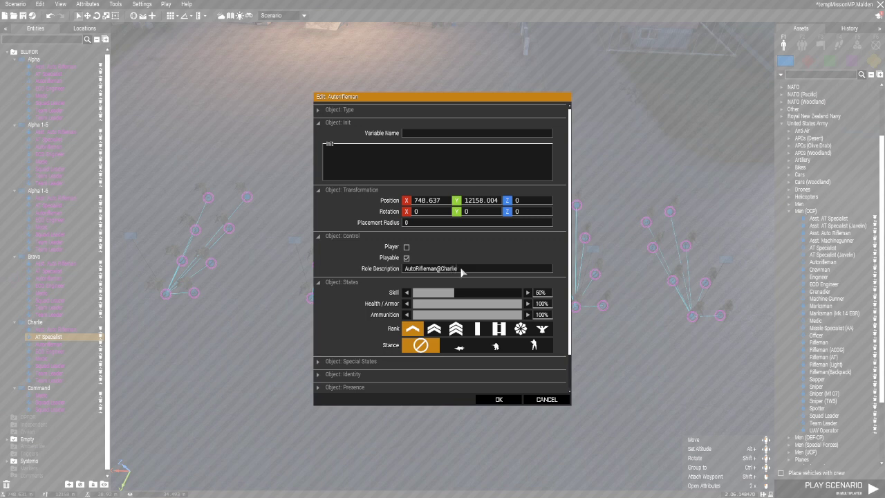
click(499, 399)
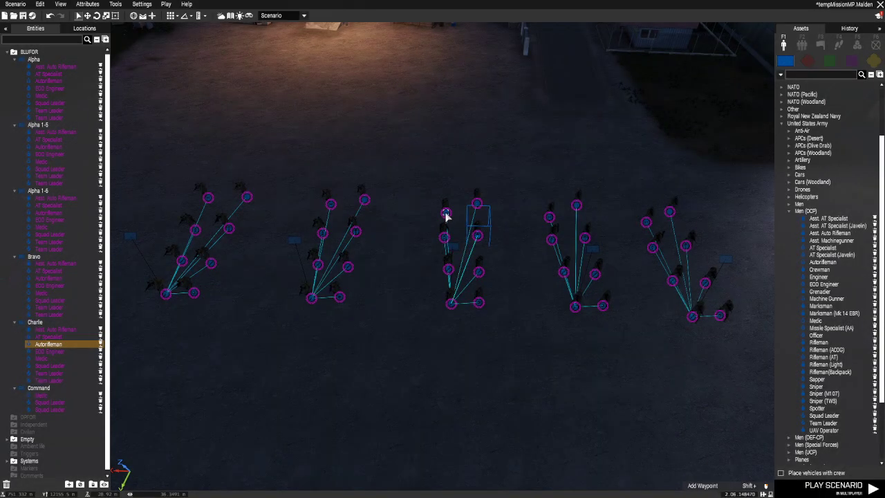
Set the Charlie EOD Engineer's role description to Explosive Specialist@Charlie and the Asst. Auto Rifleman's to Asst. AutoRifleman@Charlie.
double_click(446, 214)
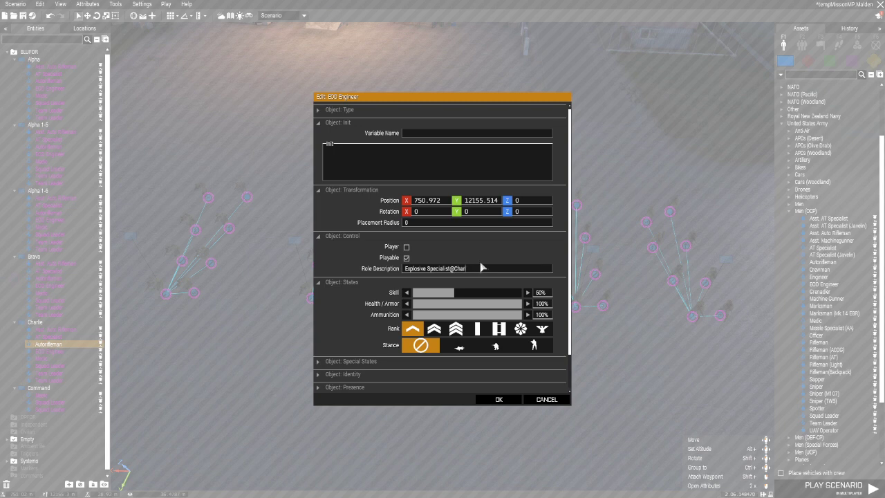
text(ie)
click(498, 399)
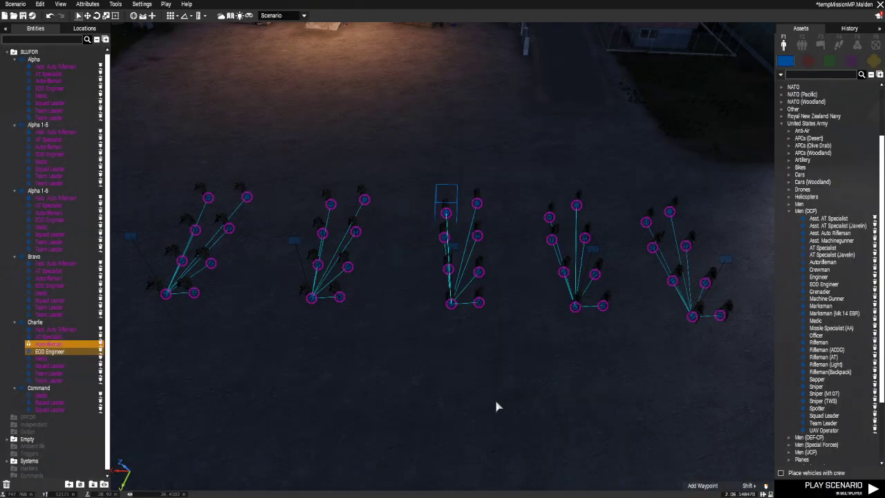
double_click(477, 204)
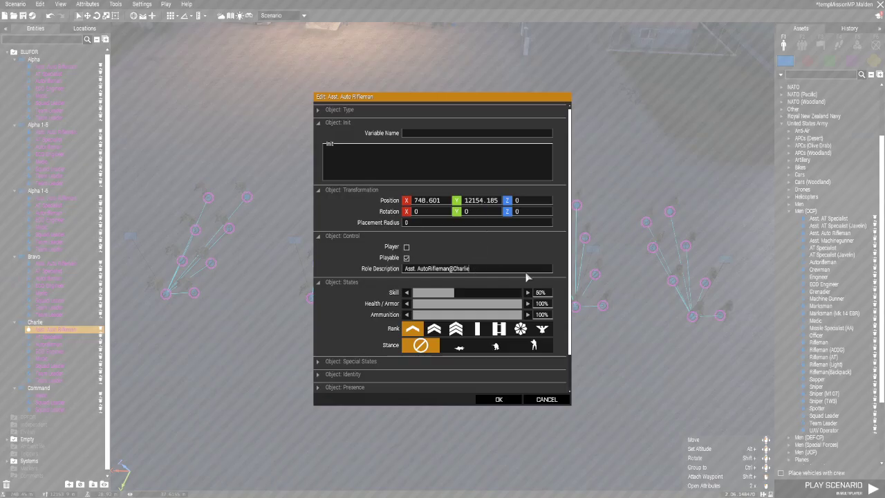
click(499, 399)
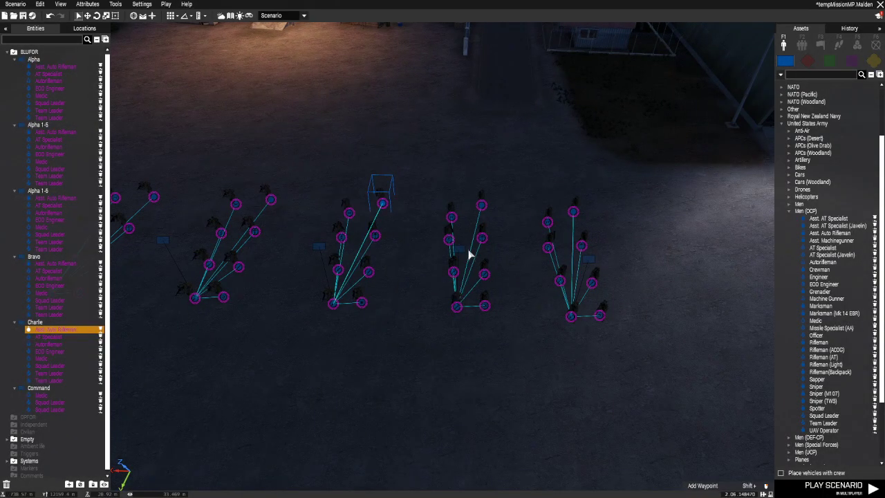
Set the Alpha 1-5 squad's callsign to Delta and its Squad Leader's role description to Squad Lead@Delta.
double_click(468, 254)
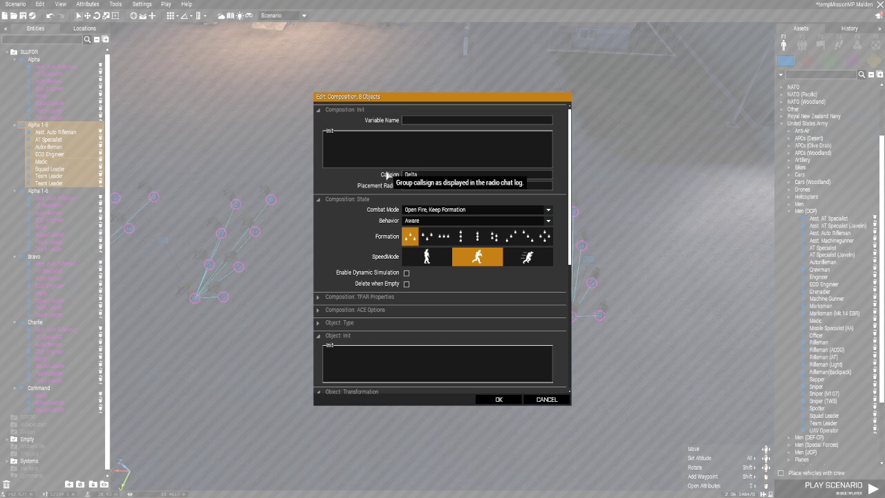
click(498, 399)
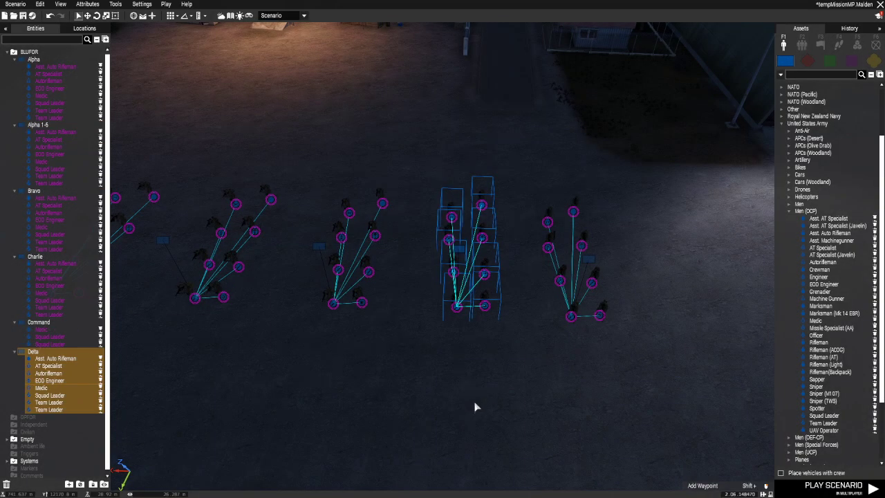
double_click(456, 310)
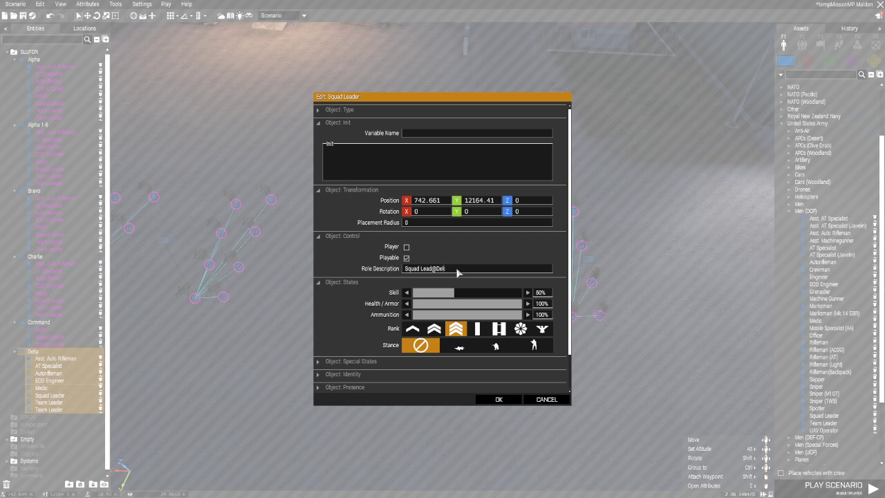
click(505, 406)
Set the Delta Medic's role description to Medic@Delta and that of both Delta Team Leaders to Team Lead@Delta.
double_click(484, 310)
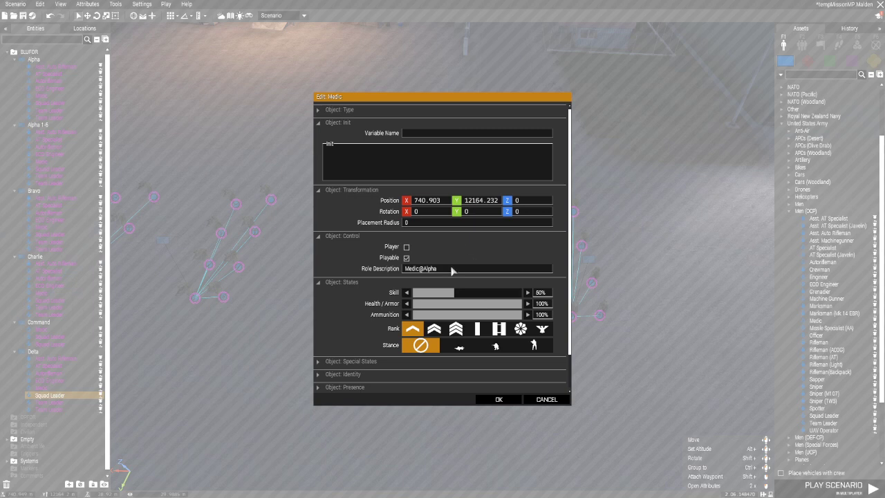
click(499, 399)
double_click(455, 274)
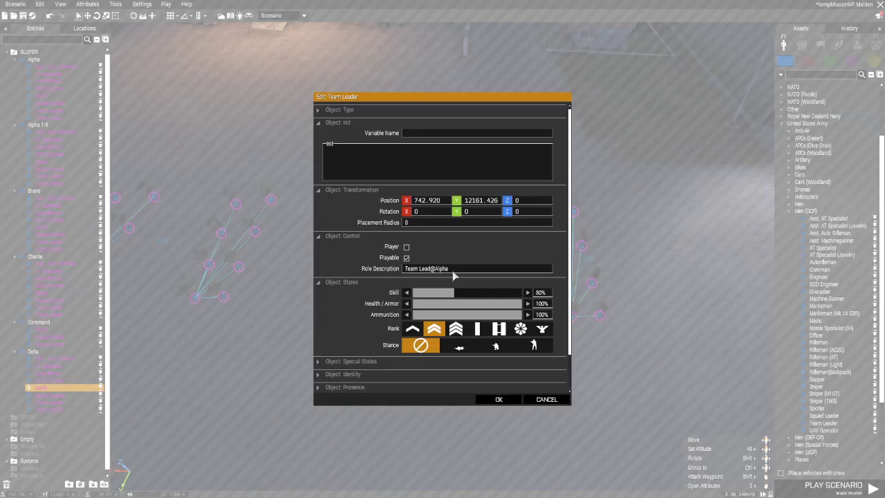
drag(448, 269, 441, 271)
text(Delt)
click(499, 399)
double_click(483, 275)
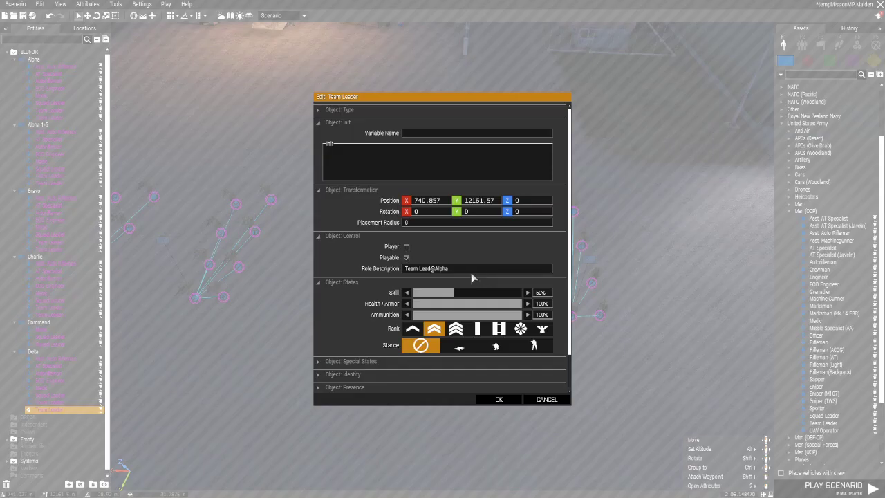
drag(450, 269, 437, 271)
key(BackSpace)
click(496, 400)
Set the role descriptions of the Delta AT Specialist and Autorifleman to AT Rifleman@Delta and AutoRifleman@Delta.
double_click(450, 315)
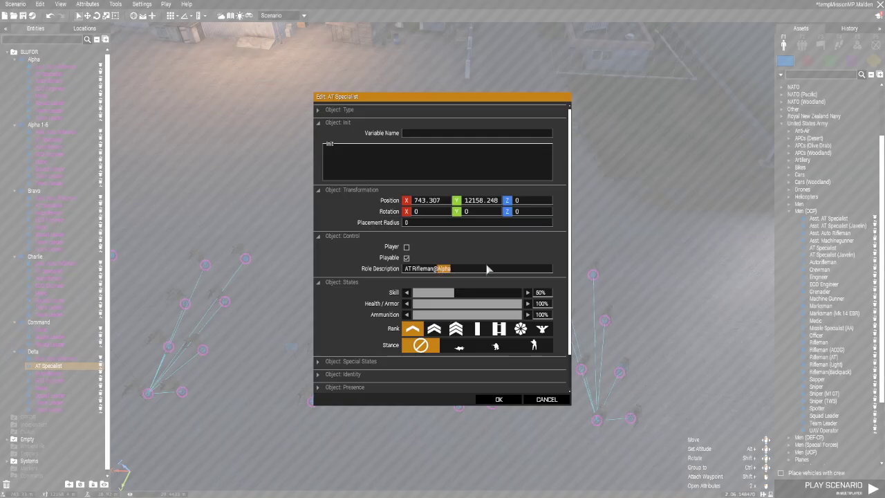
click(499, 399)
double_click(489, 310)
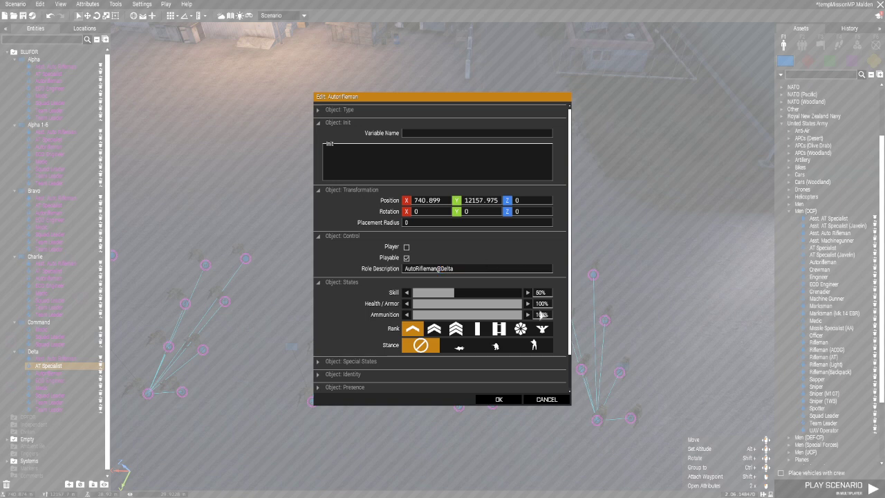
click(508, 401)
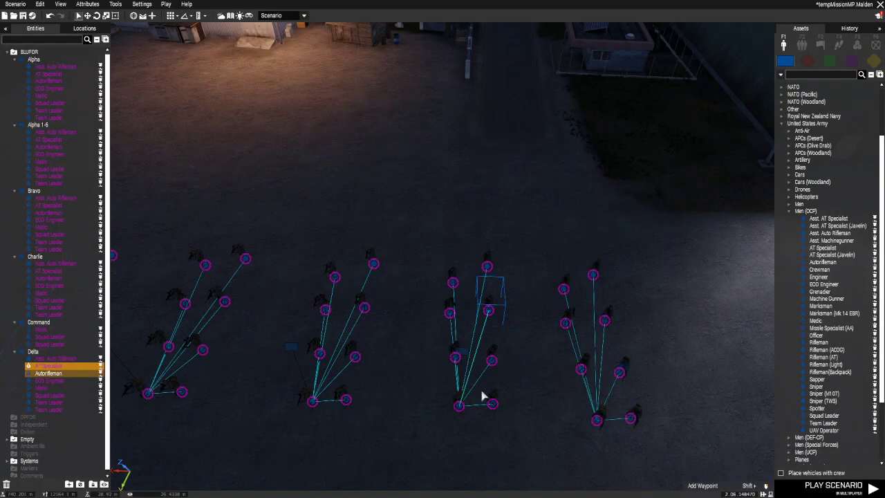
Set the Delta EOD Engineer's role description to Explosive Specialist@Delta and the Asst. Auto Rifleman's to Asst. AutoRifleman@Delta.
double_click(455, 294)
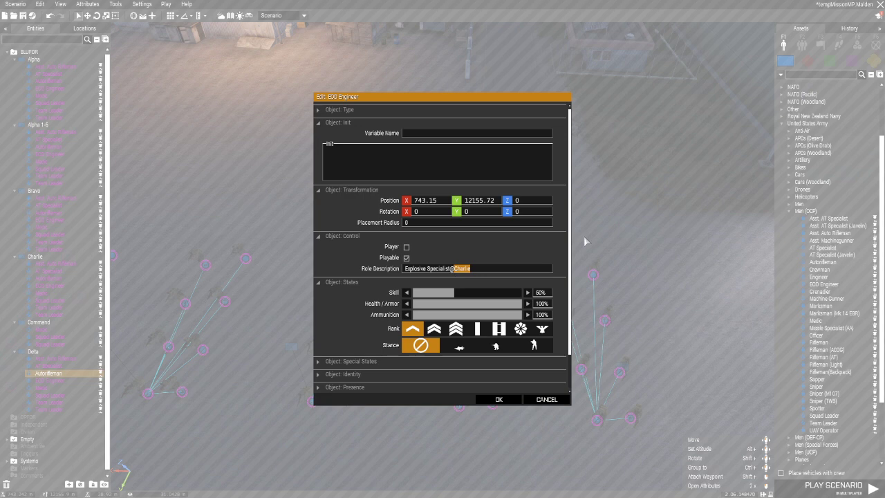
text(Delt)
click(500, 399)
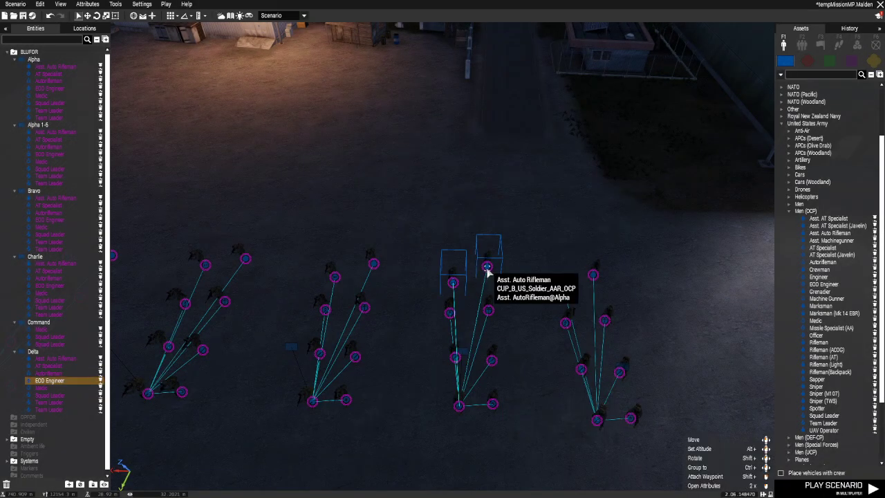
double_click(486, 269)
drag(488, 272, 453, 271)
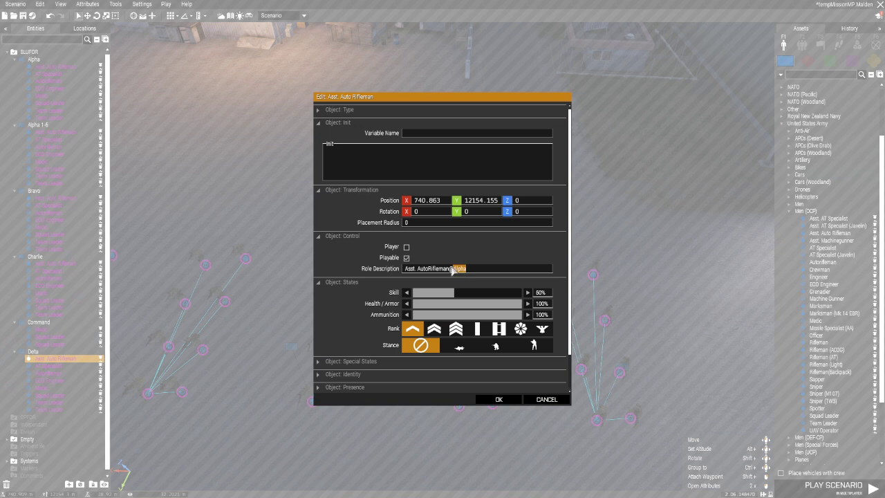
text(Delt)
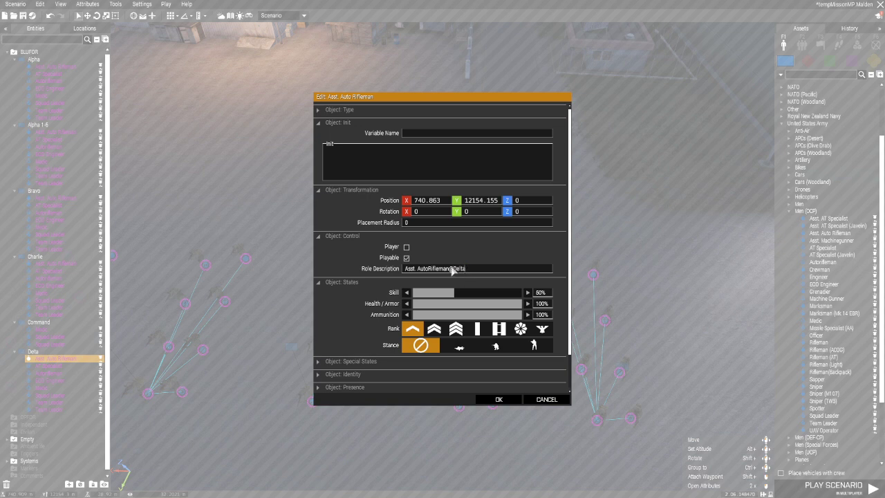
click(500, 399)
Set the callsign of the Alpha 1-6 squad to Echo (JIP).
scroll(502, 402, down, 2)
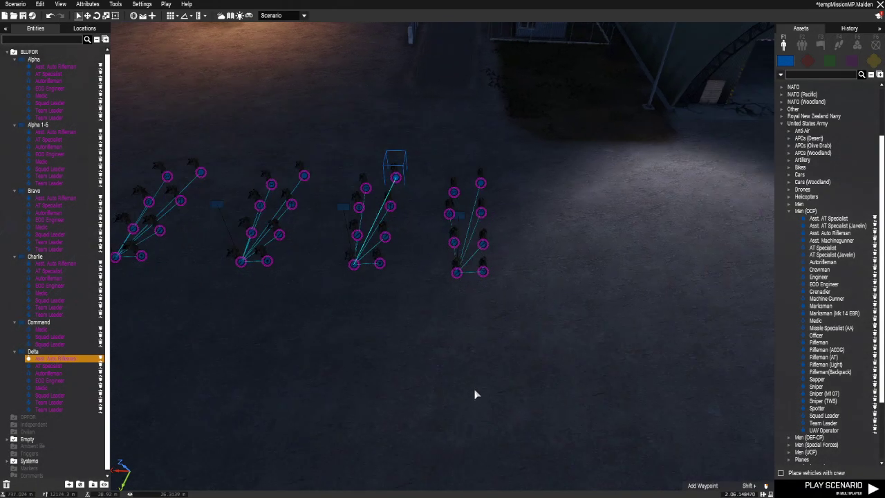
scroll(478, 292, up, 2)
double_click(461, 283)
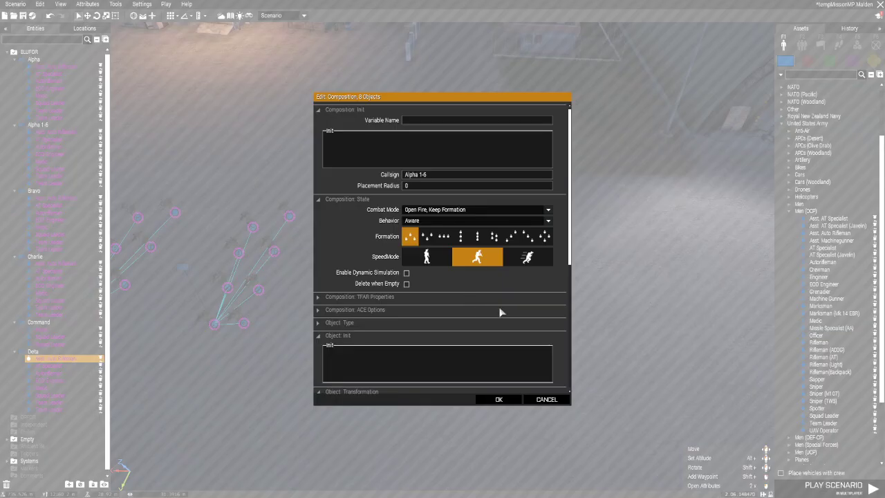
click(432, 179)
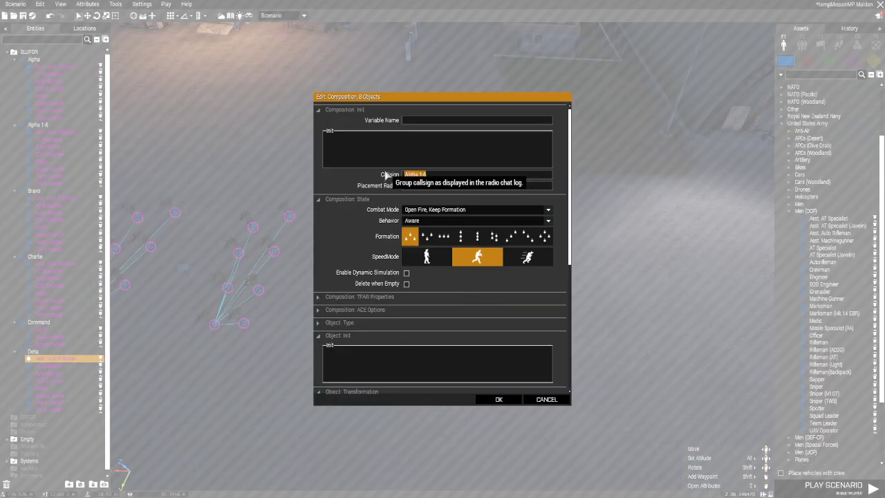
key(ctrl+a)
text(Ec)
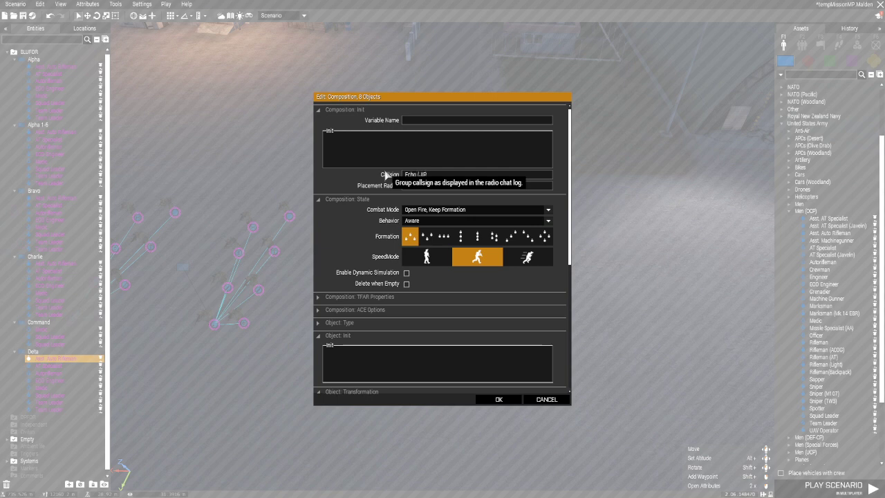
click(499, 400)
Set the Echo Squad Leader's role description to Squad Lead@Echo and the Medic's to Medic@Echo.
double_click(460, 338)
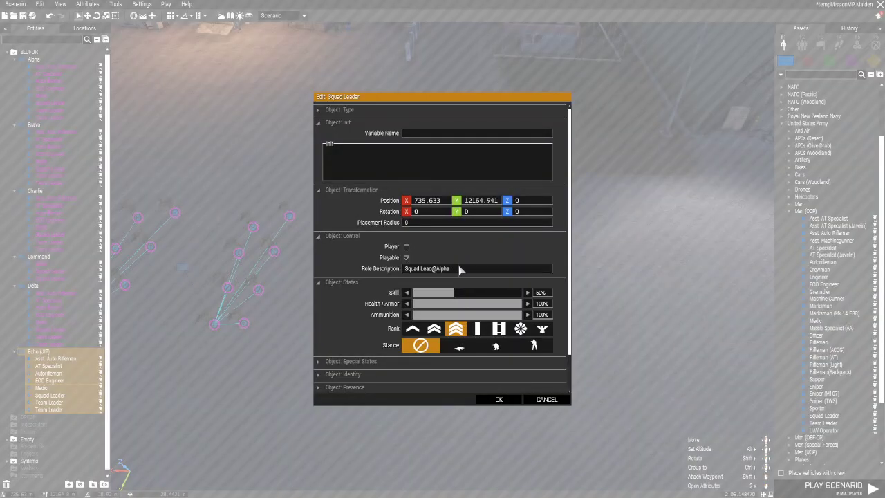
drag(443, 269, 436, 270)
text(Echo)
click(498, 399)
double_click(490, 336)
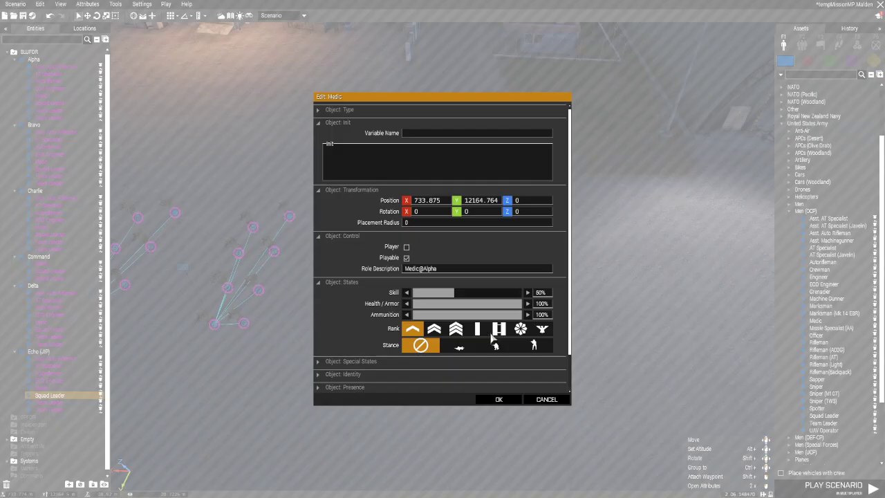
drag(443, 270, 427, 271)
text(Echo)
click(498, 400)
Set the role description of both Echo Team Leaders to Team Lead@Echo.
double_click(456, 304)
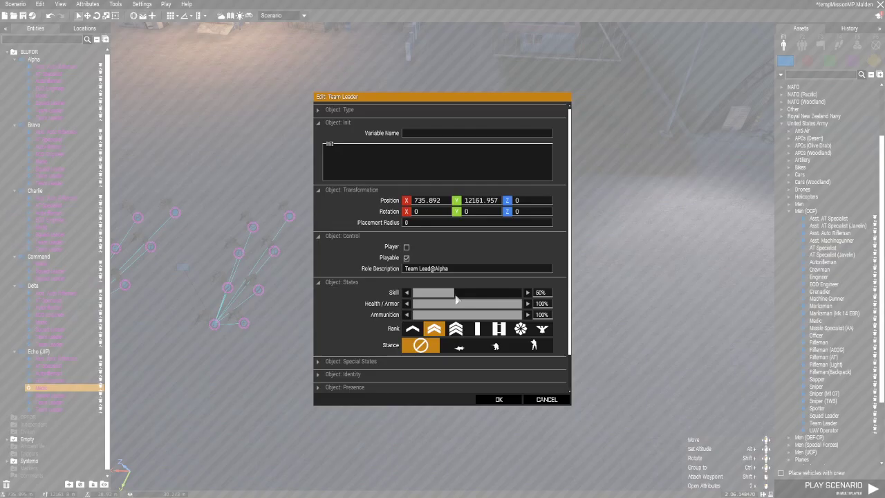
click(449, 270)
text(Echo)
click(500, 399)
double_click(487, 304)
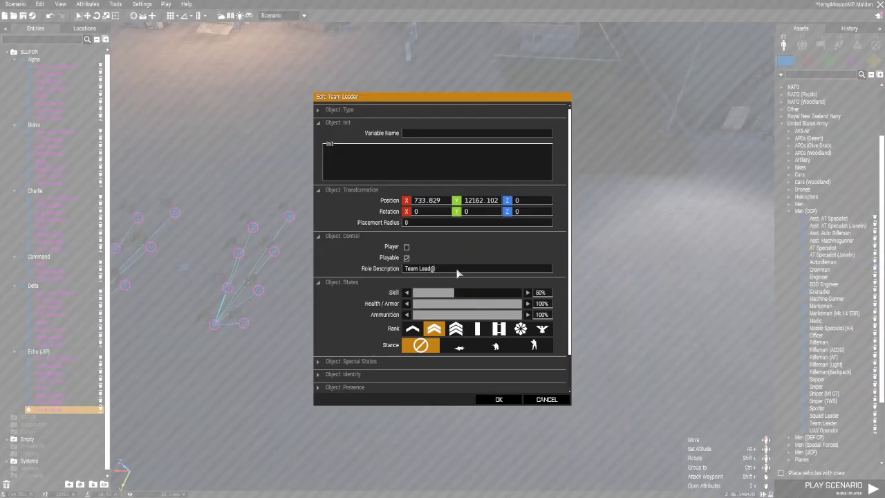
click(499, 399)
Set the role descriptions of the Echo AT Specialist and Autorifleman to AT Rifleman@Echo and AutoRifleman@Echo.
double_click(449, 266)
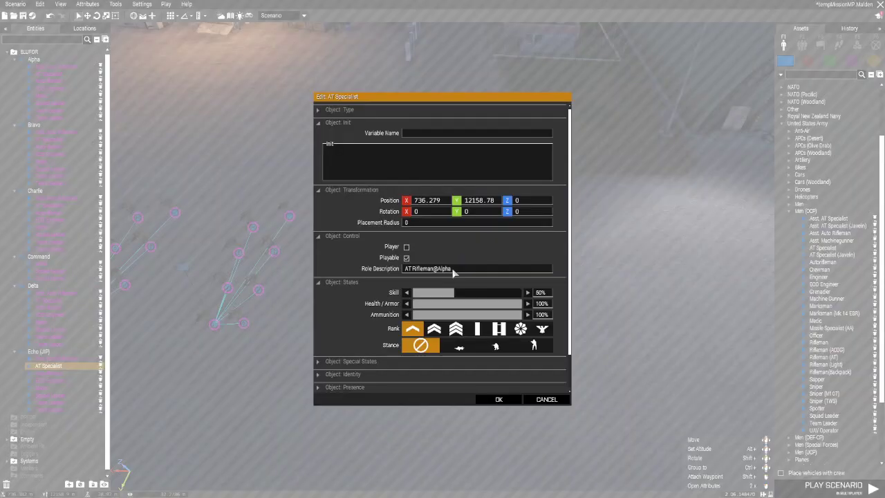
key(BackSpace)
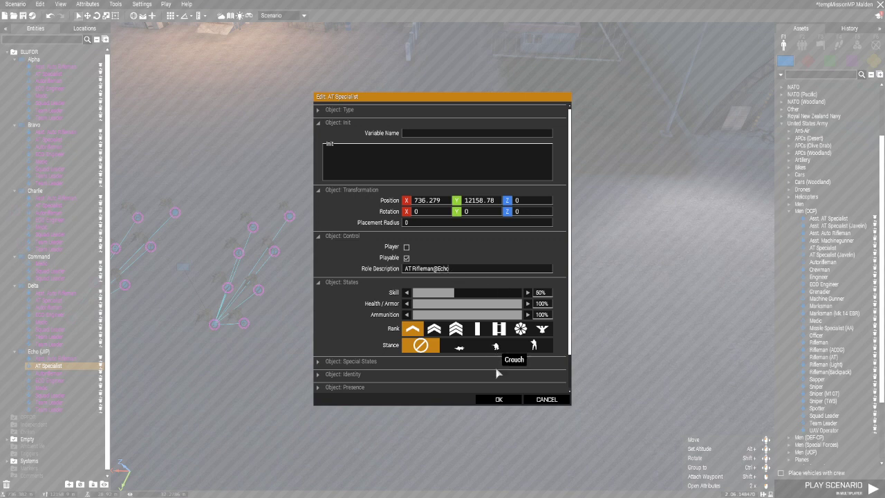
click(502, 399)
double_click(486, 263)
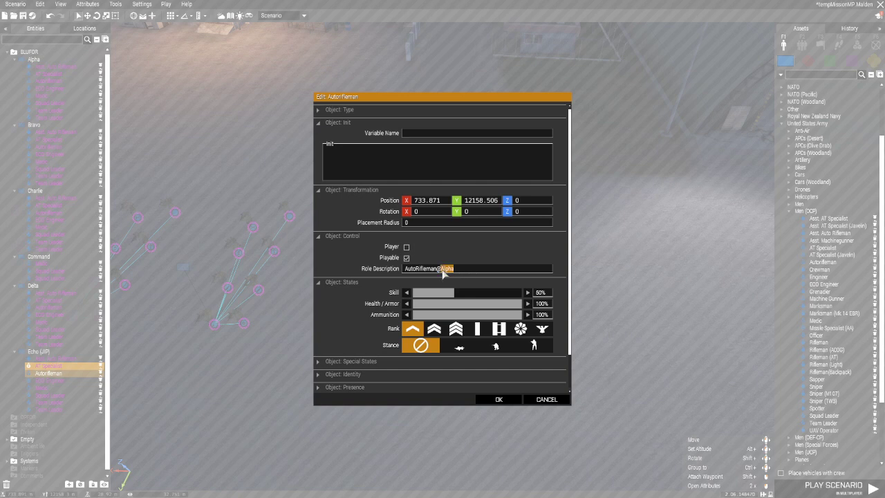
text(Echo)
click(499, 399)
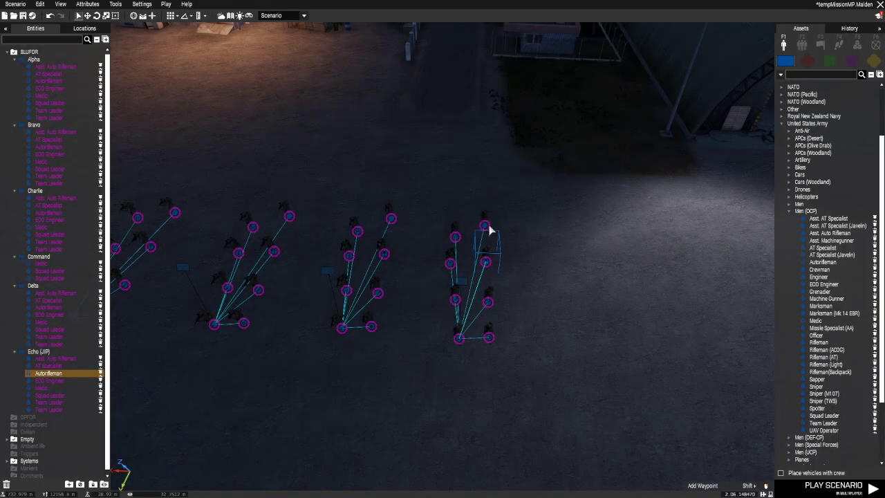
Set the Echo EOD Engineer's role description to Explosive Specialist@Echo and the Asst. Auto Rifleman's to Asst. AutoRifleman@Echo.
double_click(456, 238)
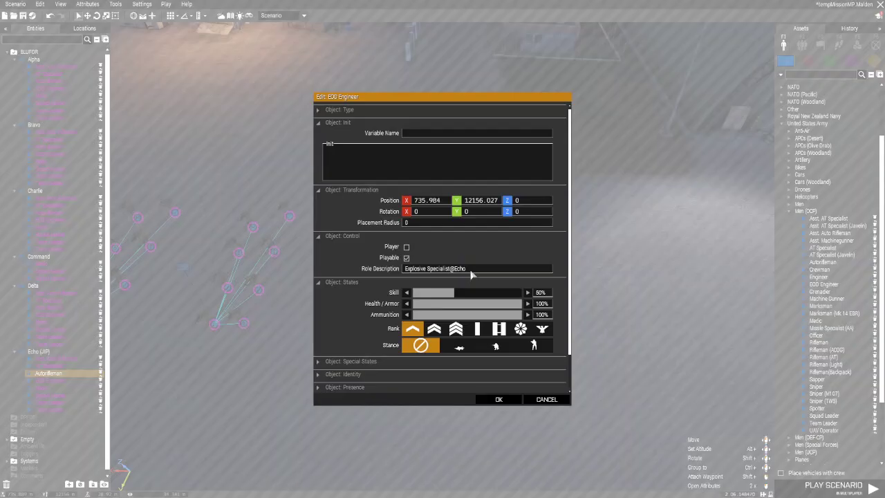
click(481, 399)
double_click(484, 232)
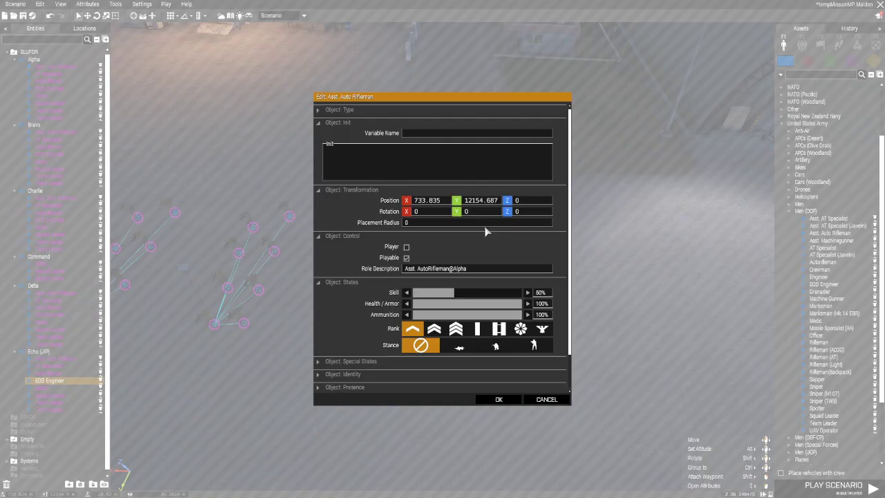
drag(468, 269, 456, 269)
text(Echo)
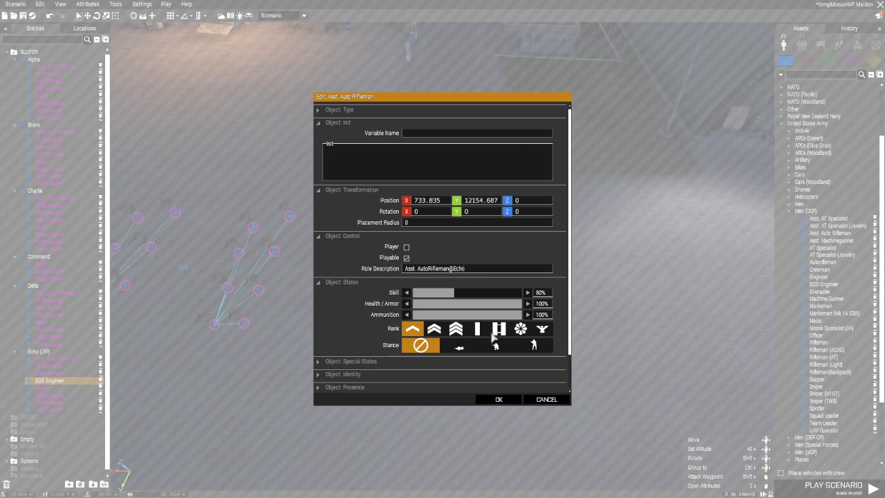
click(499, 399)
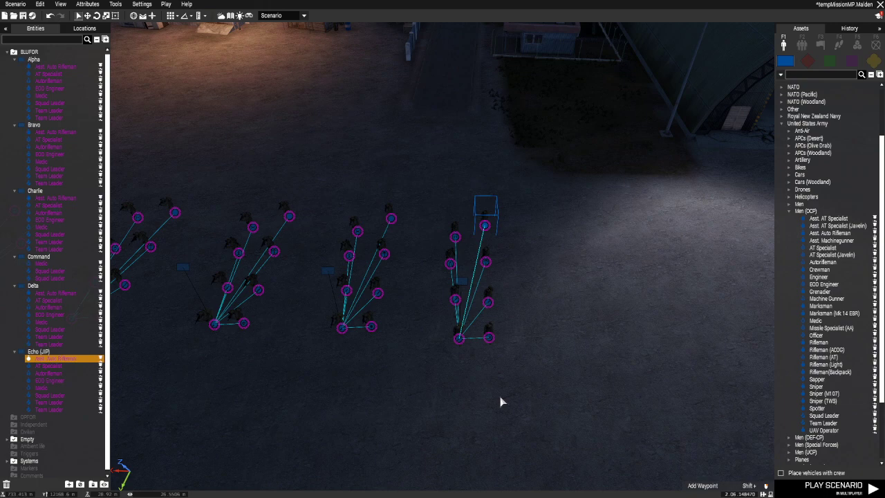
Nudge the EOD Engineers of Charlie, Delta and Echo slightly so they line up better with their squads.
scroll(436, 366, down, 6)
click(442, 366)
scroll(441, 367, up, 4)
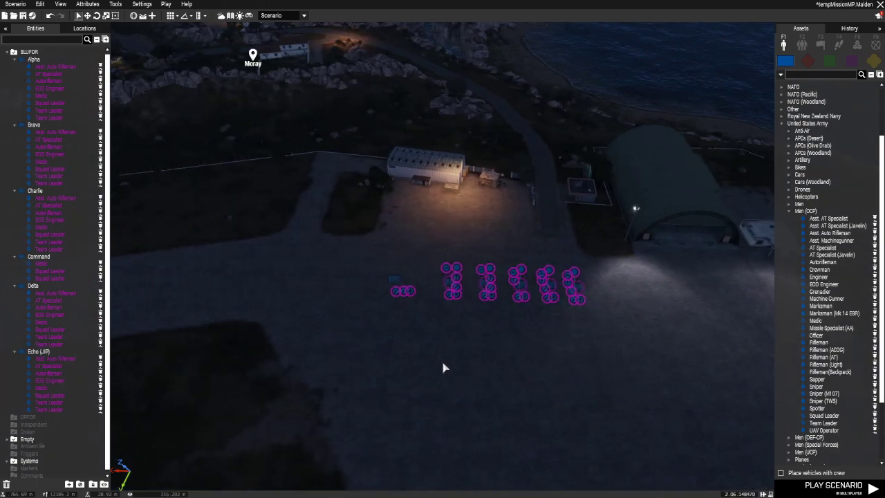
scroll(437, 370, up, 2)
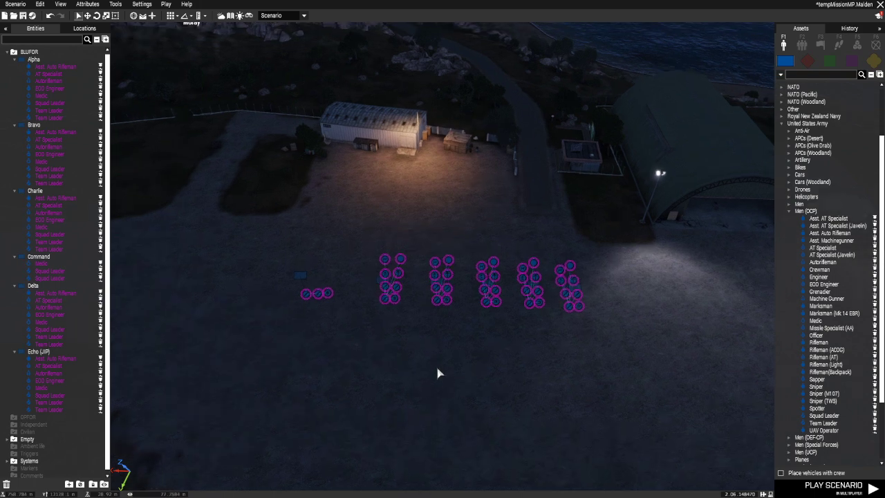
key(d)
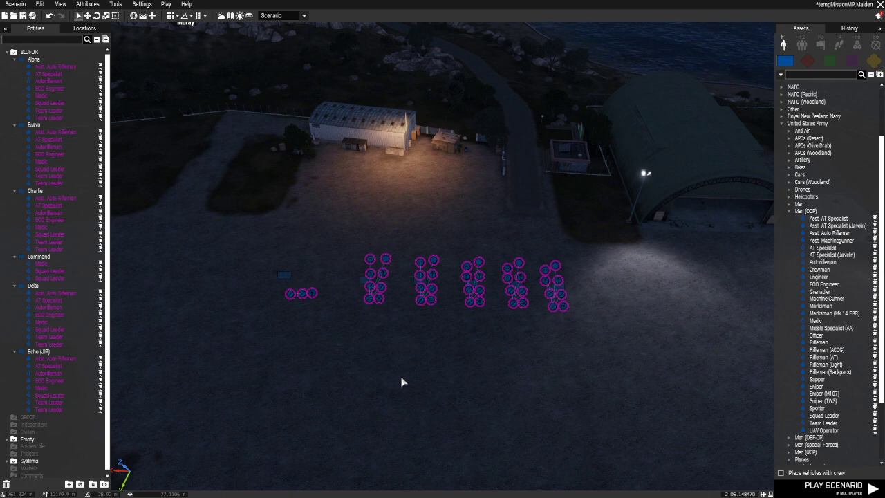
scroll(413, 385, up, 2)
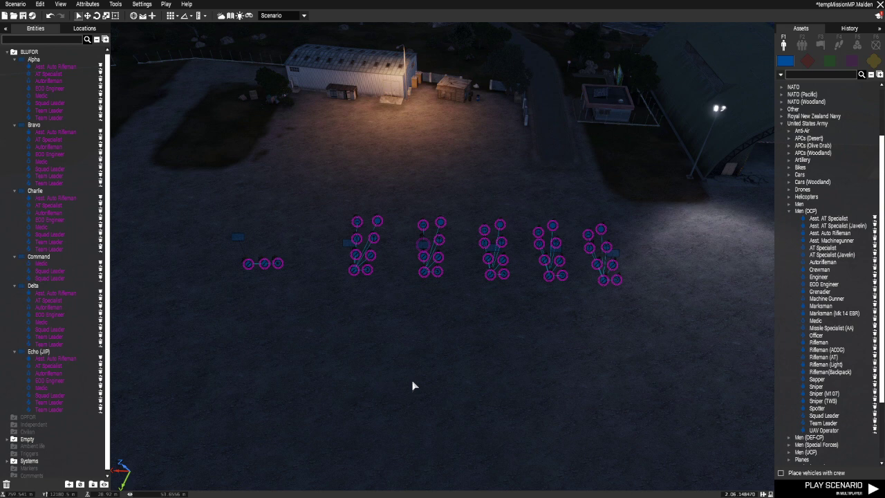
click(481, 228)
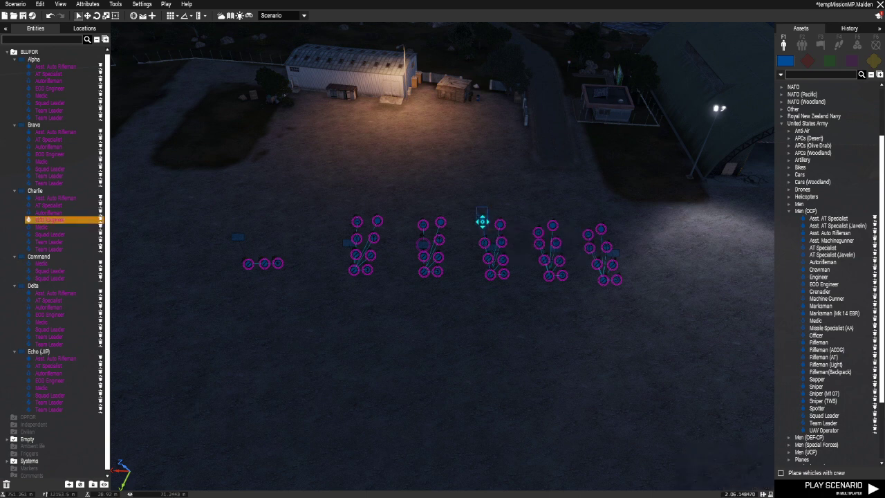
click(537, 231)
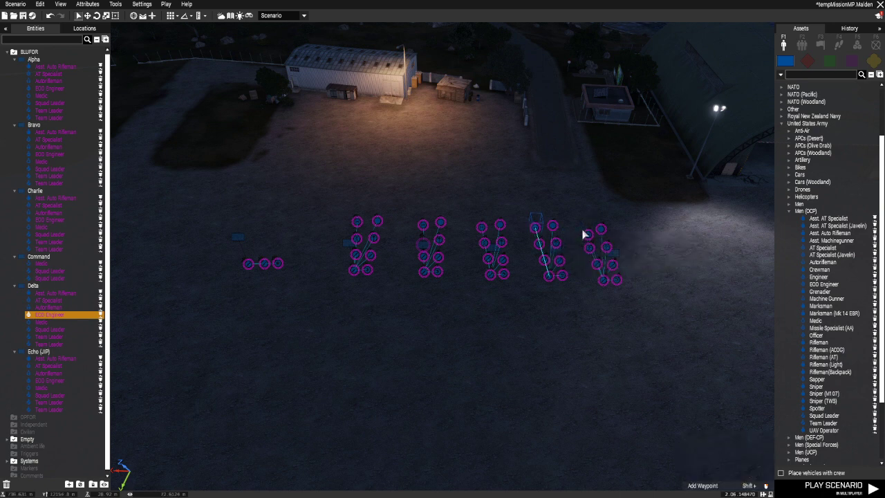
key(w)
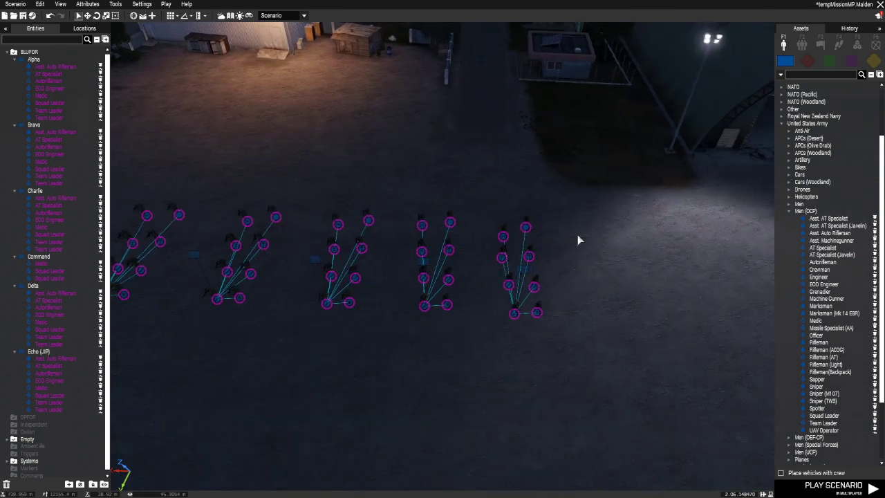
click(503, 236)
drag(501, 225, 500, 231)
click(504, 377)
Examine the United States Army unit types available for placement, including the Men (DEF-CP) category, with the view on the open ground before the hangar.
scroll(504, 377, down, 5)
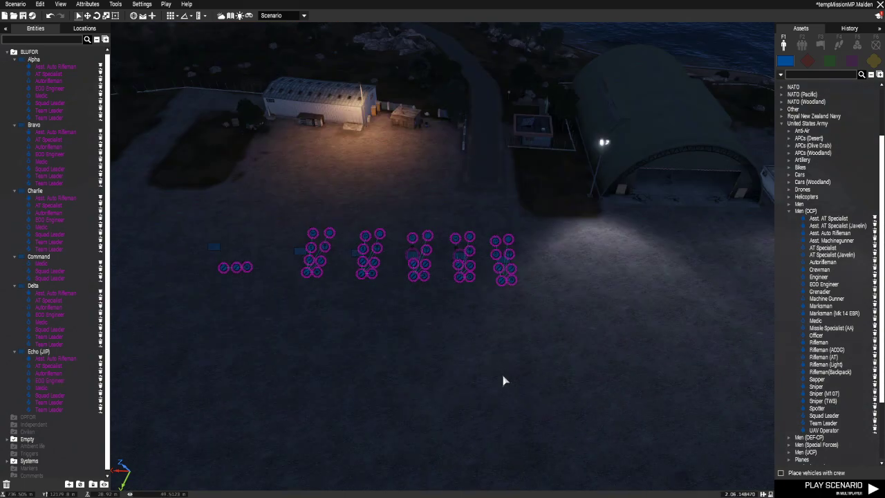
right_drag(491, 348, 446, 360)
scroll(446, 360, up, 3)
scroll(446, 360, down, 3)
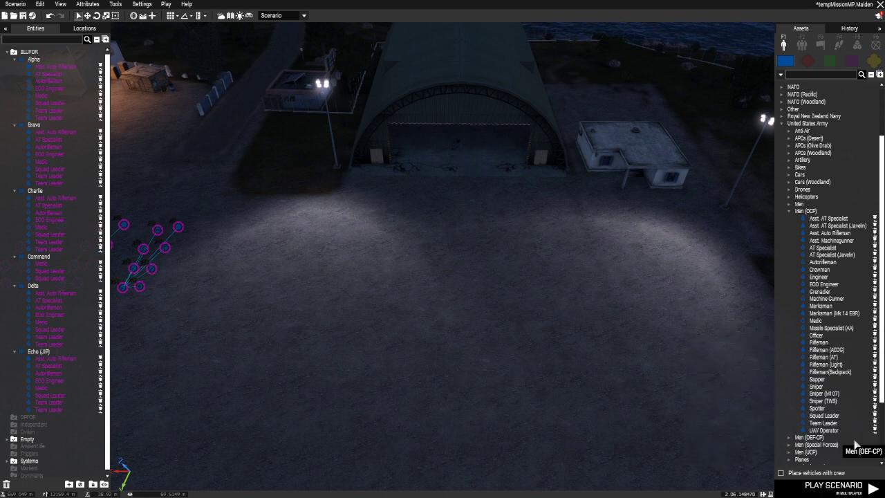
scroll(853, 412, down, 3)
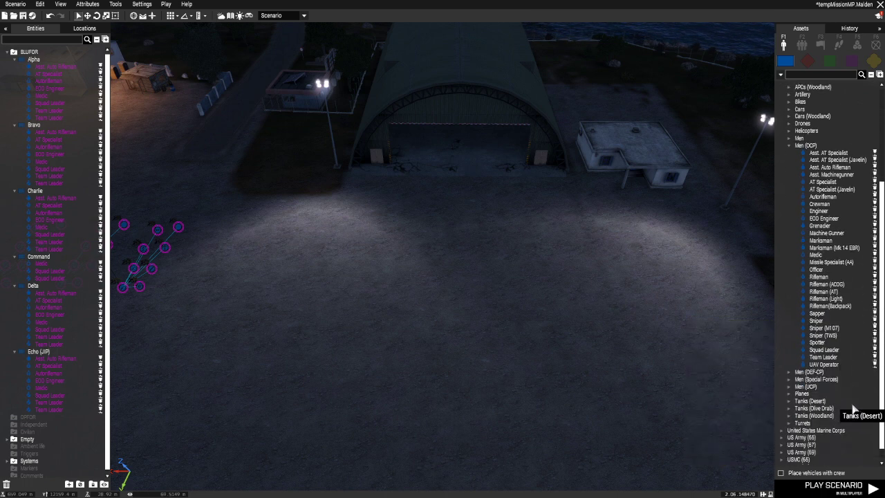
click(789, 372)
scroll(802, 397, down, 7)
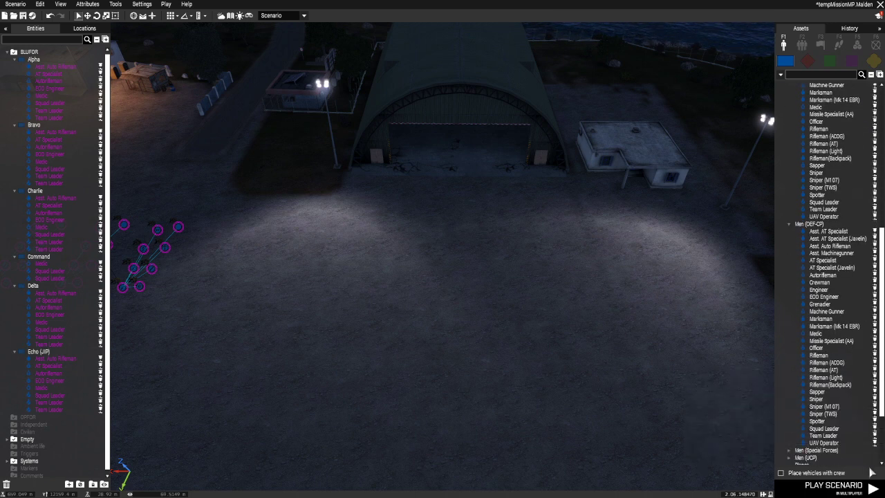
click(789, 225)
scroll(809, 270, up, 4)
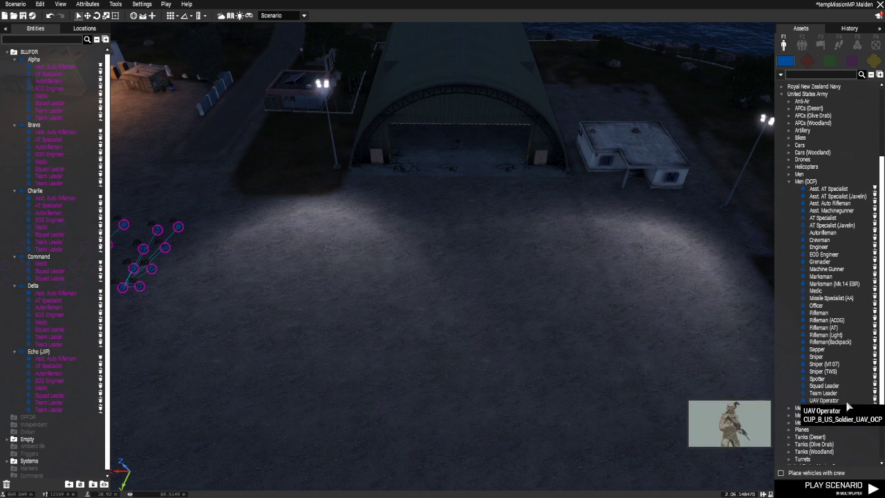
Search the placeable units for pilot and collapse the results of the factions listed before NATO.
scroll(840, 388, up, 2)
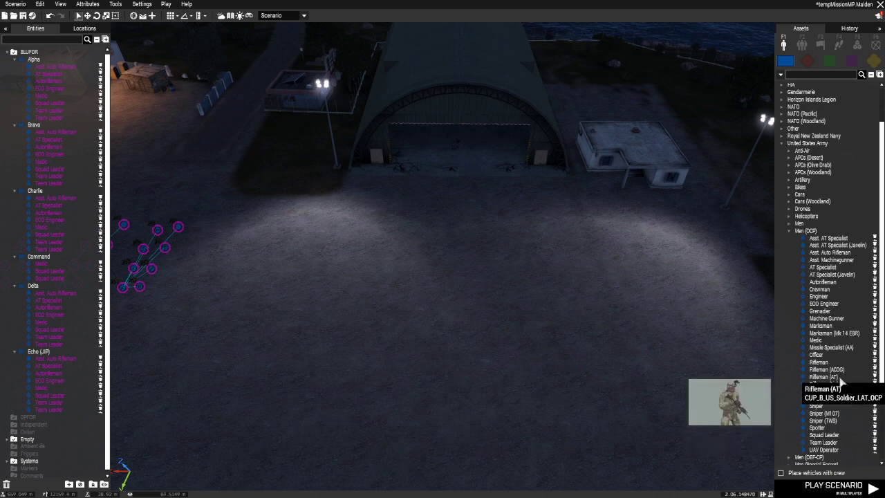
scroll(842, 383, down, 2)
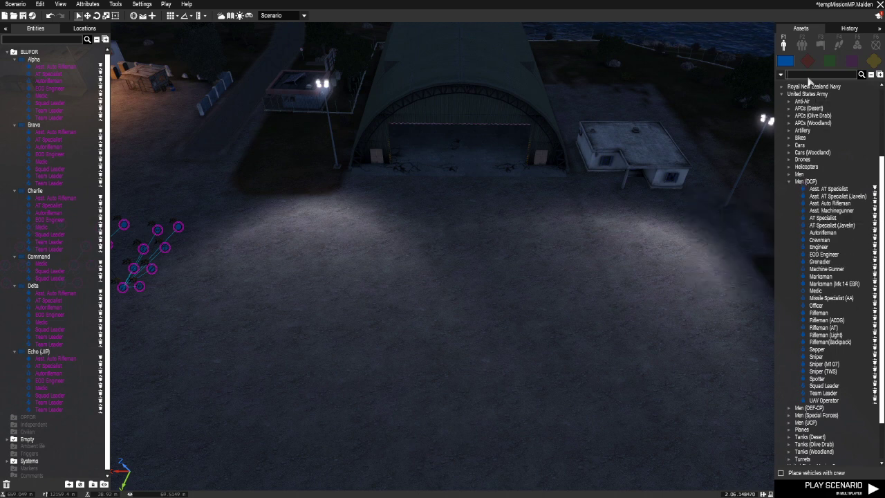
text(pilot)
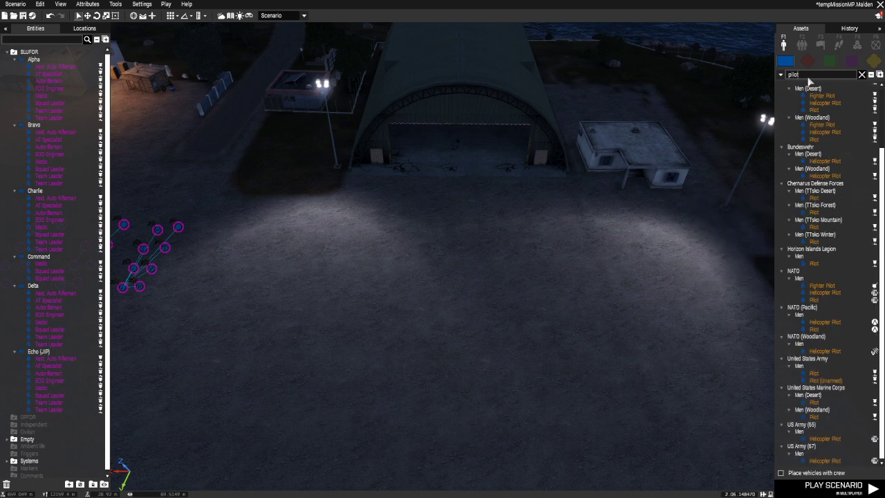
scroll(830, 228, up, 2)
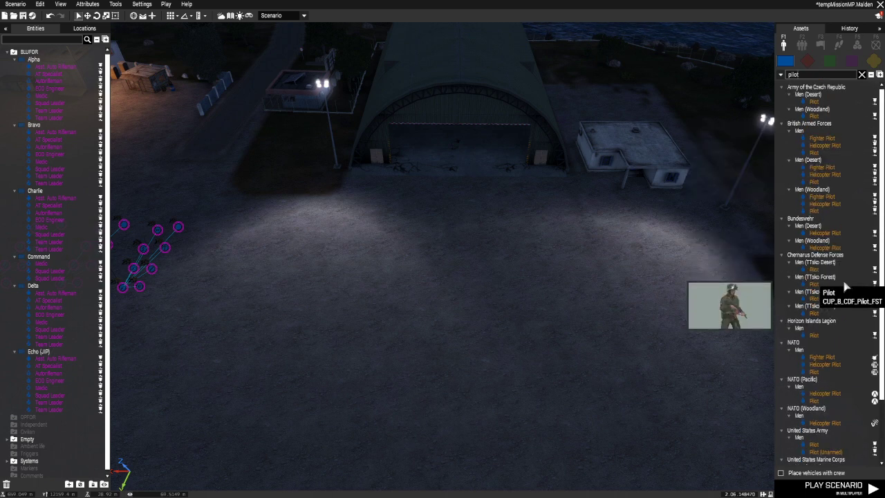
click(781, 87)
click(782, 95)
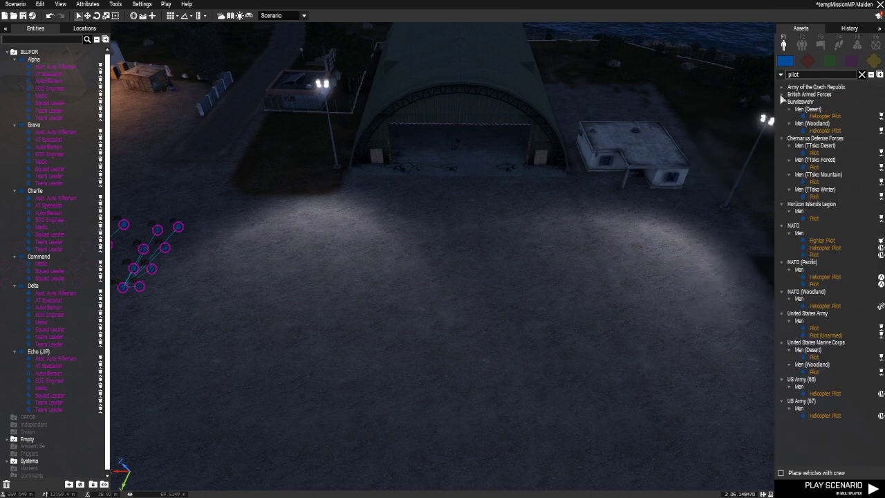
click(782, 102)
click(781, 109)
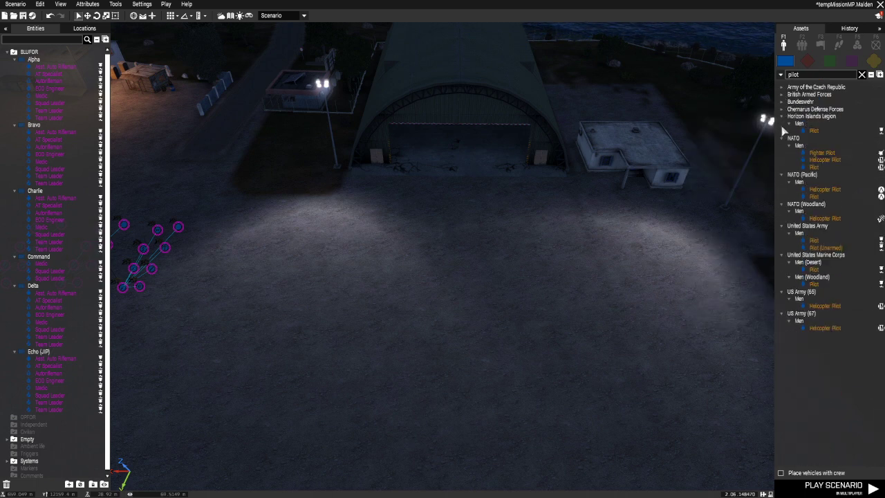
click(782, 117)
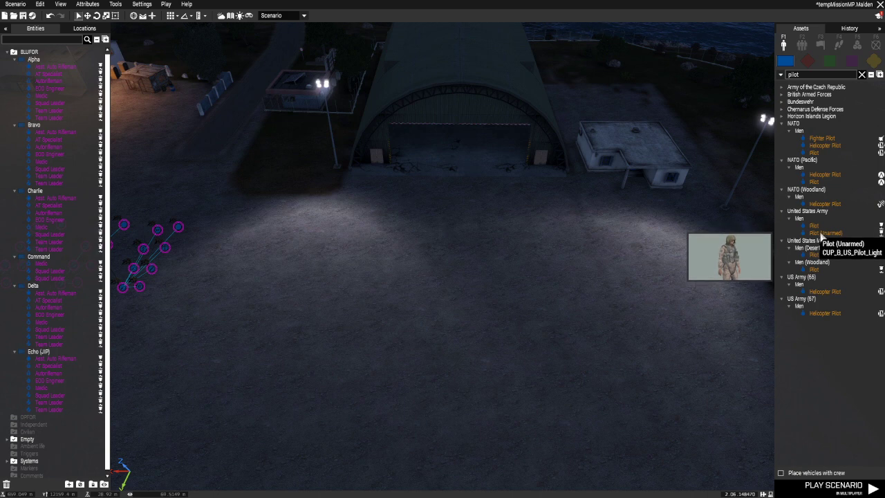
Place two United States Army Pilots, spaced apart, on the open ground in front of the hangar.
click(816, 226)
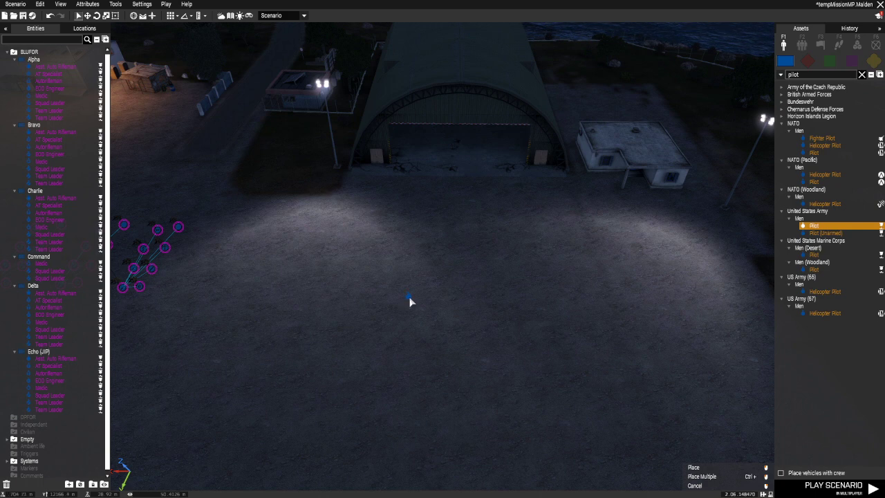
click(373, 292)
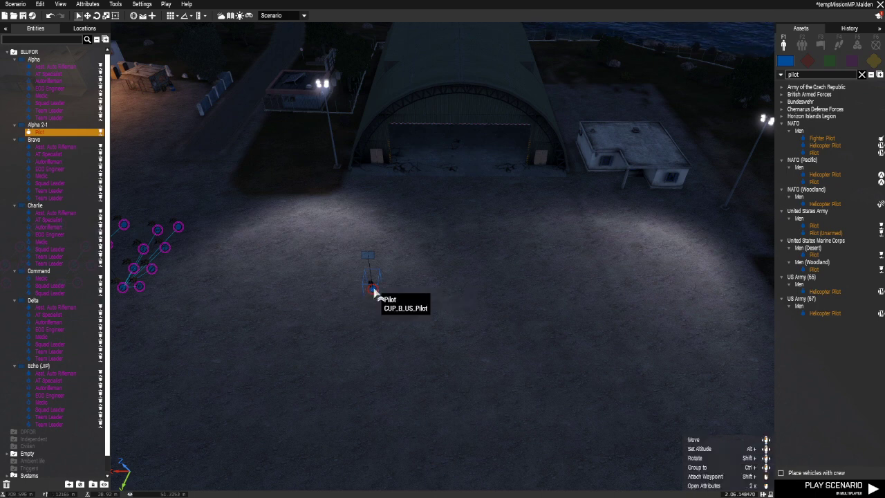
click(511, 296)
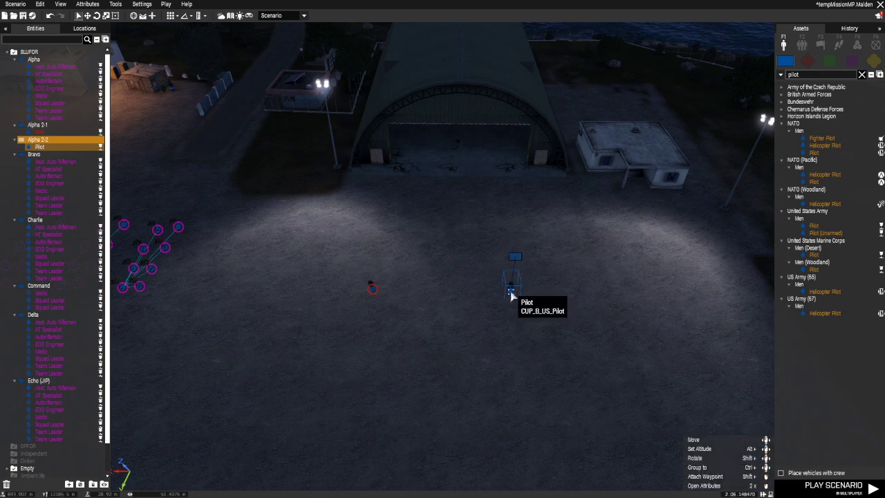
Reposition the C-130J at the apron end of the narrower runway strip and turn its nose down the strip.
scroll(511, 291, down, 5)
right_drag(550, 326, 397, 397)
scroll(451, 322, down, 8)
scroll(224, 306, up, 6)
scroll(345, 328, down, 3)
scroll(602, 351, down, 3)
drag(307, 395, 422, 312)
drag(632, 307, 643, 303)
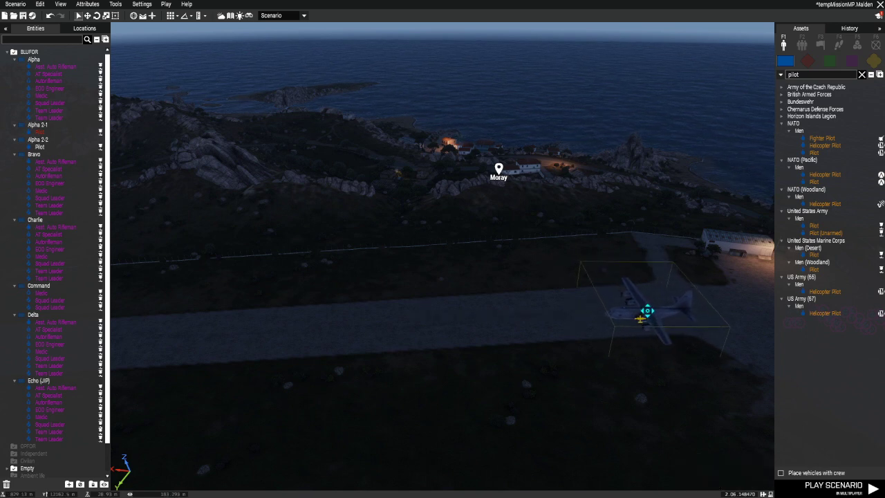
right_drag(533, 352, 569, 160)
drag(549, 153, 536, 259)
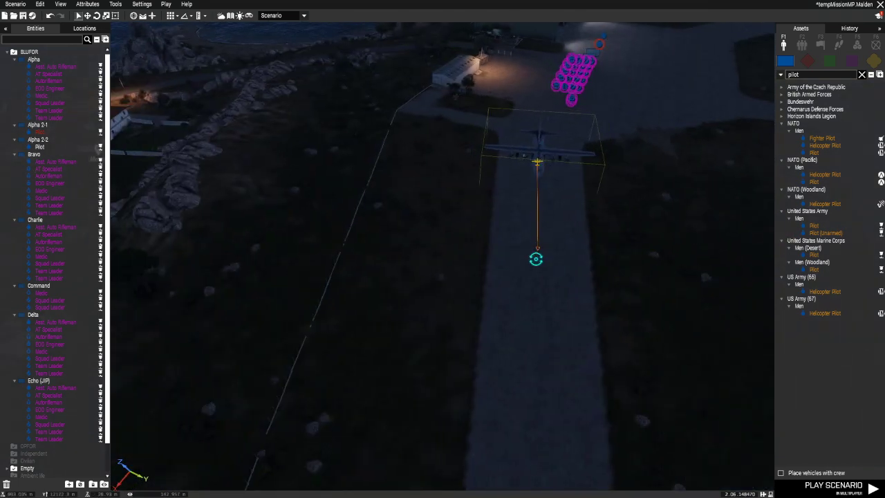
Place another United States Army Pilot on the ground beside the C-130J, behind its wing.
scroll(605, 335, down, 6)
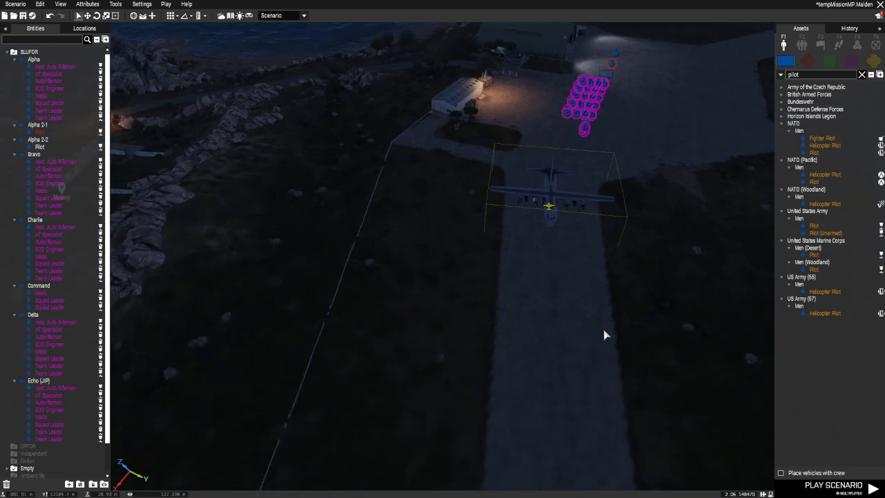
scroll(604, 336, down, 3)
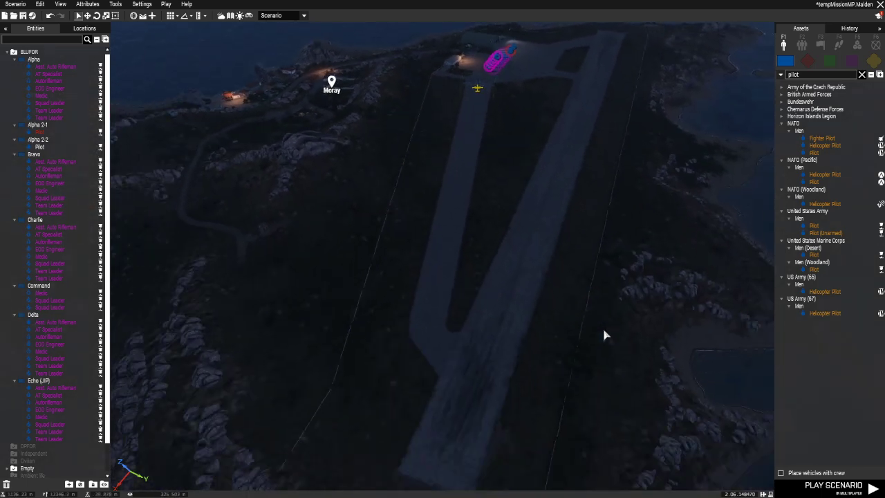
scroll(529, 235, up, 8)
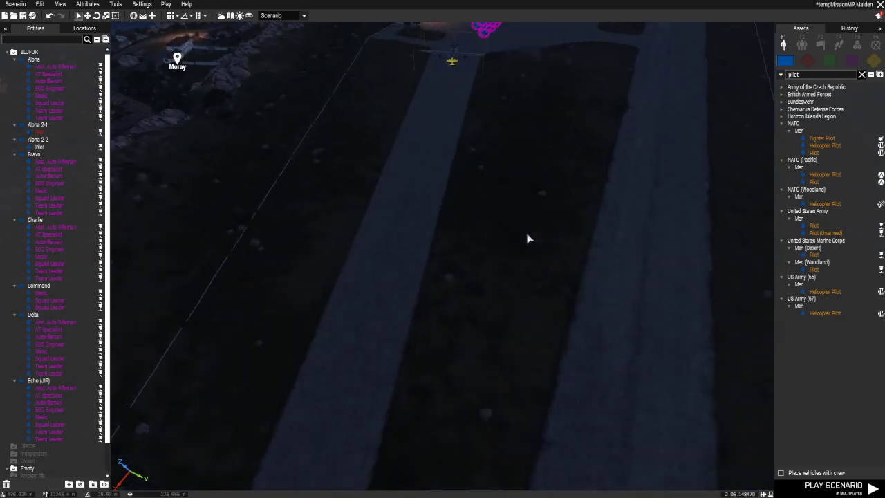
scroll(507, 234, up, 8)
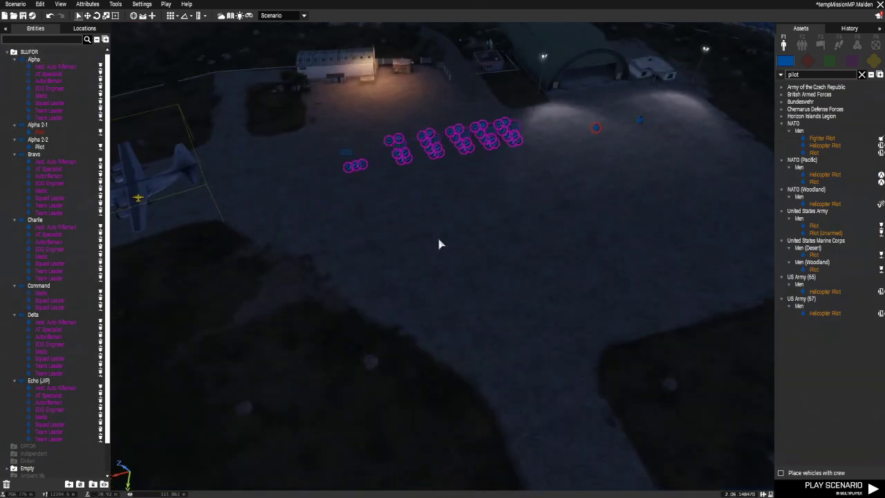
scroll(446, 263, up, 6)
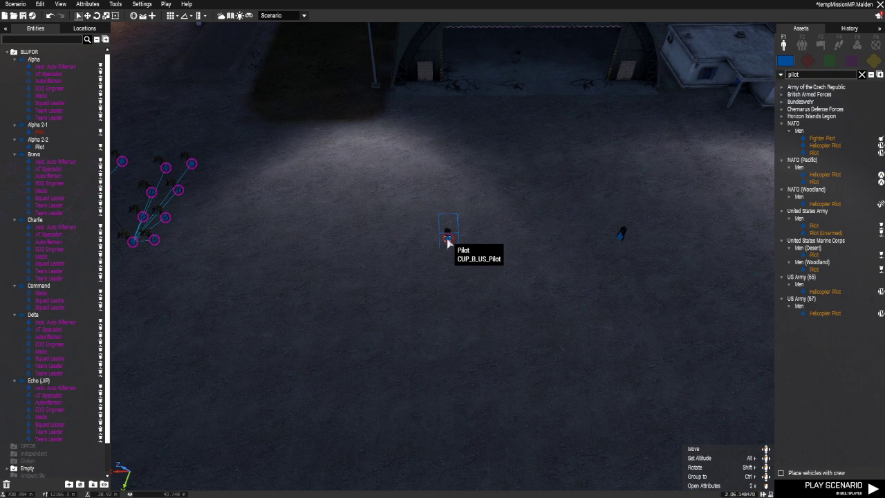
scroll(500, 300, down, 5)
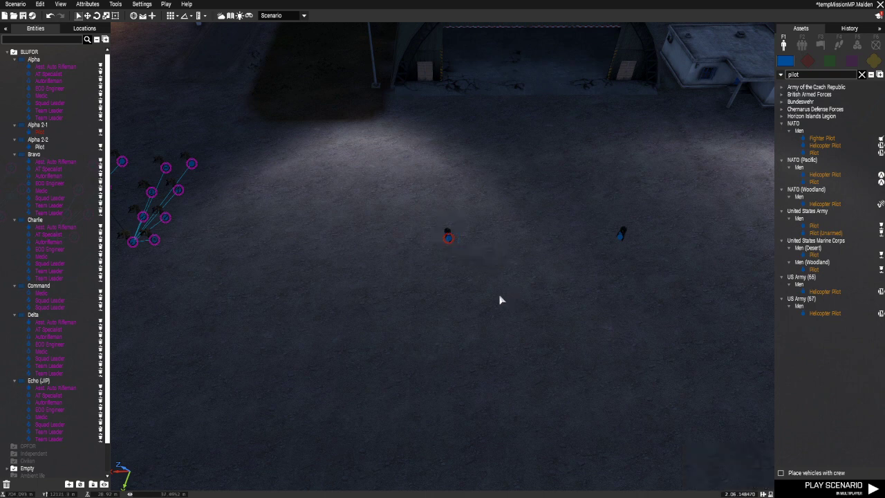
scroll(337, 242, up, 3)
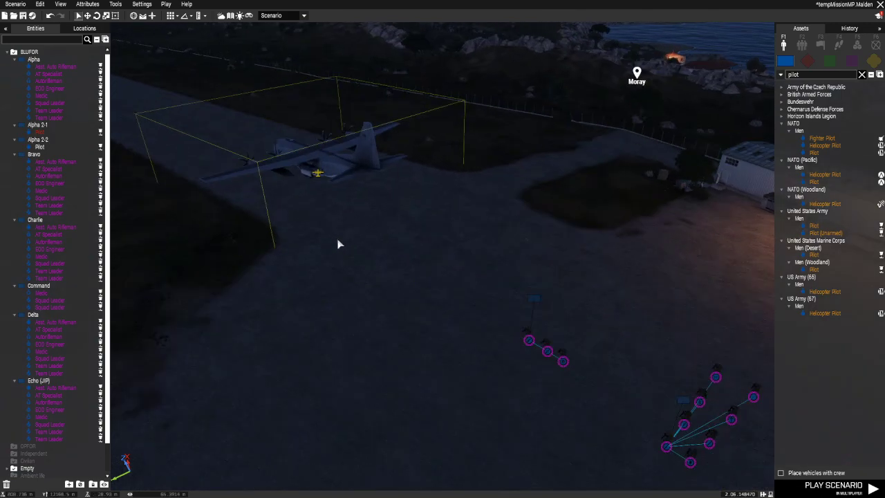
scroll(338, 244, up, 5)
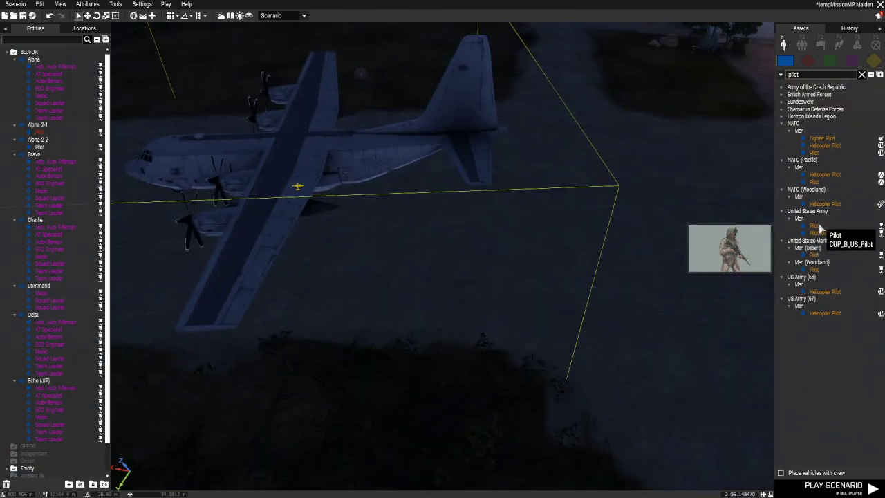
click(815, 225)
click(413, 260)
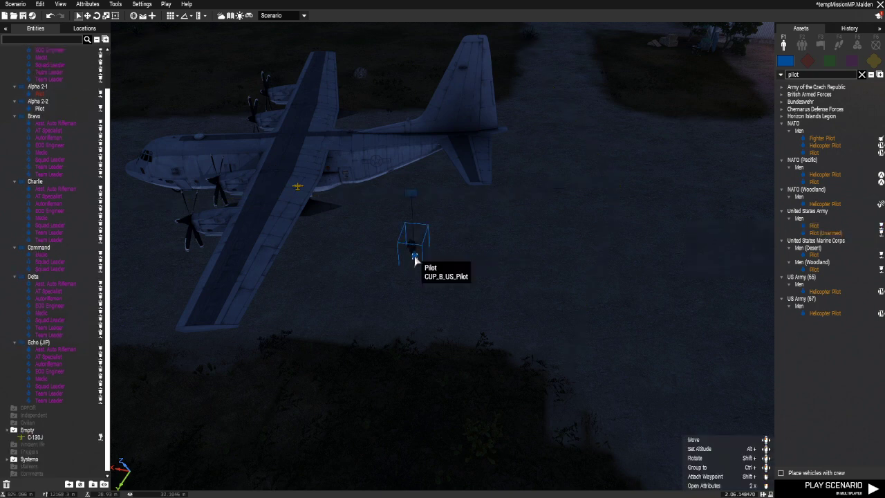
Set the callsign of the group of the pilot beside the C-130J to C130 Pilot (Paradrop).
scroll(524, 281, down, 3)
scroll(561, 297, up, 3)
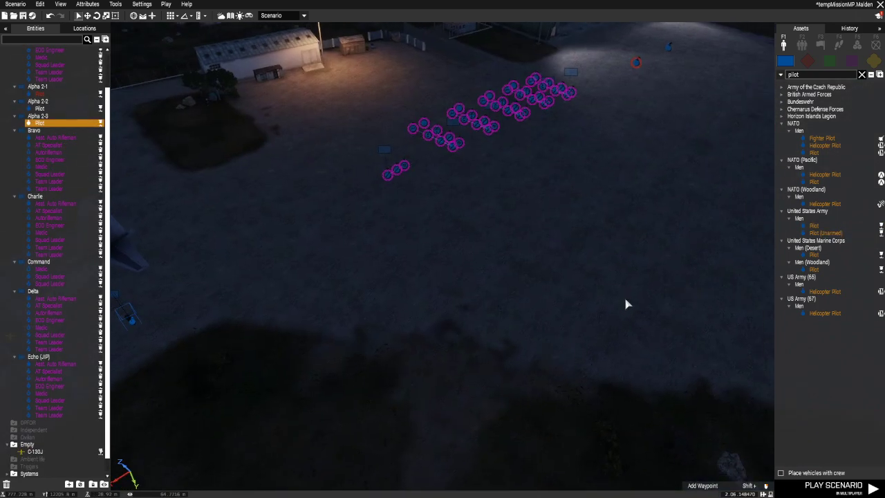
double_click(523, 245)
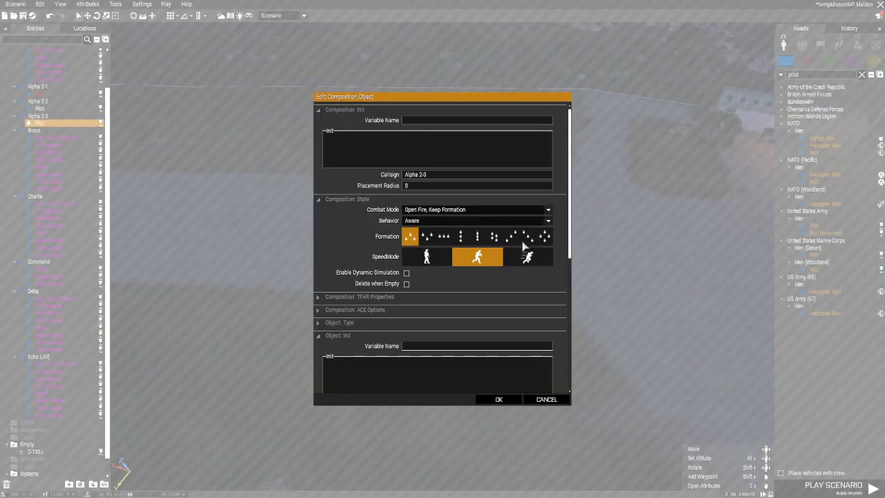
drag(443, 178, 392, 176)
text(ilot (Paradrop)
click(498, 400)
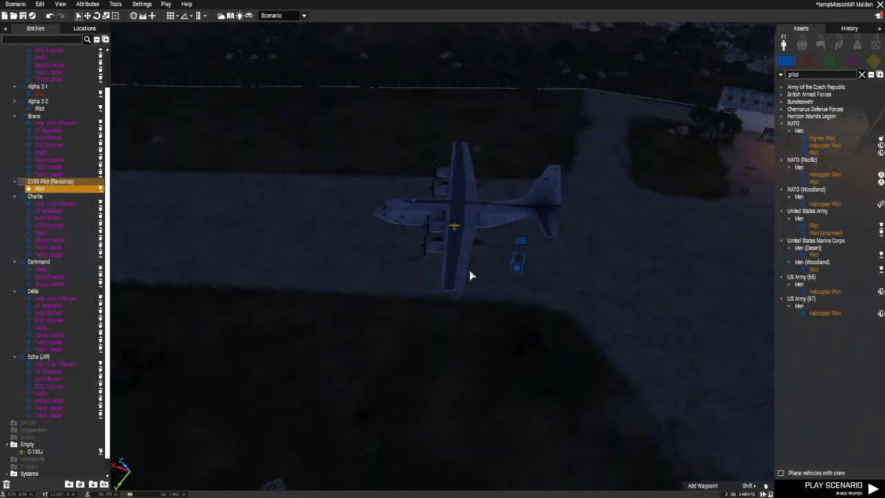
Make the pilot beside the C-130J playable with the role description Pilot@C130.
right_click(517, 271)
click(517, 270)
double_click(518, 270)
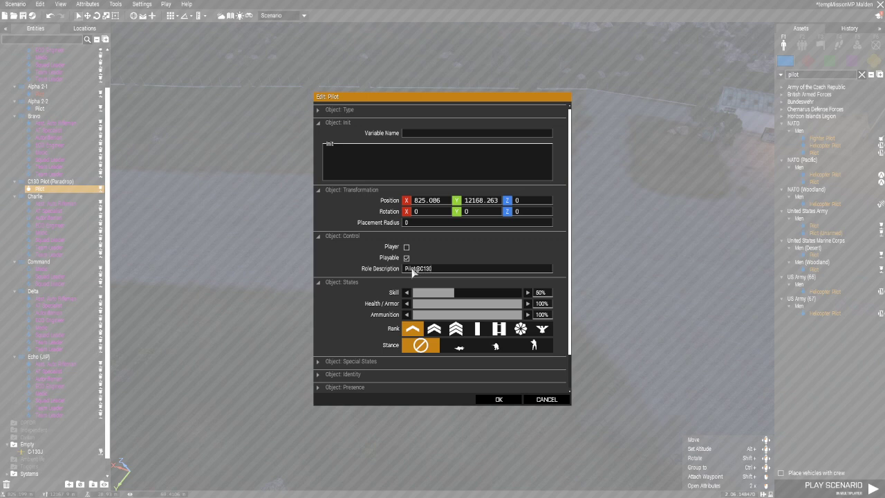
click(499, 401)
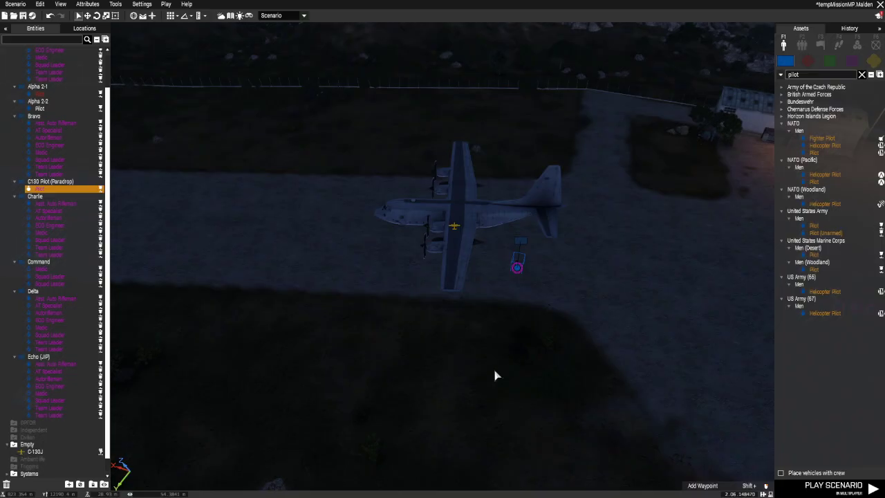
Clear the pilot search and examine the United States Army helicopters available for placement, with the view on the ground before the hangar.
right_drag(508, 325, 429, 272)
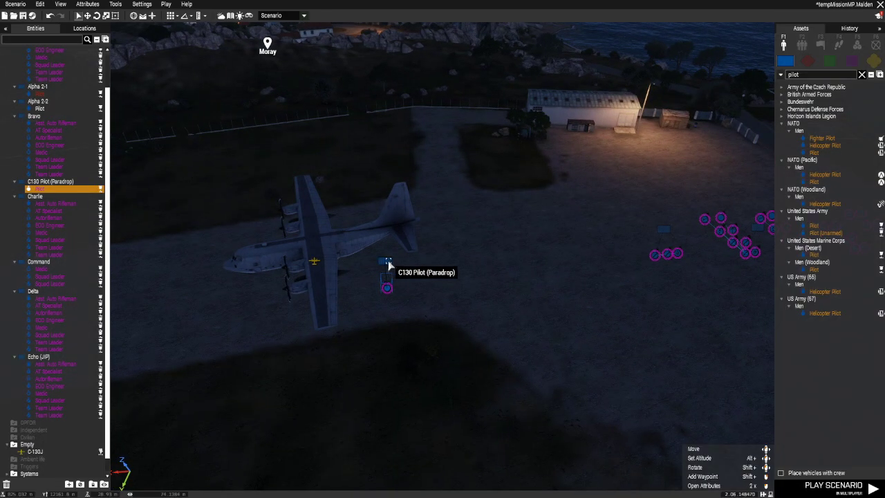
right_drag(395, 273, 377, 341)
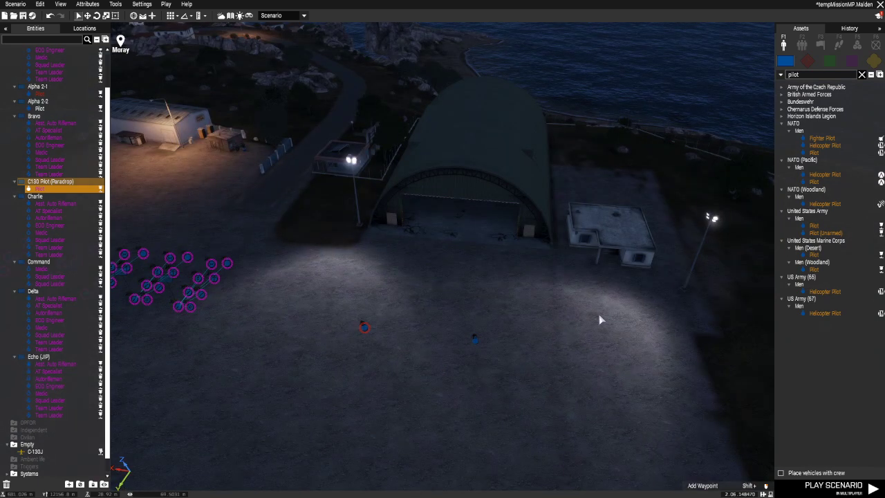
right_drag(600, 319, 537, 334)
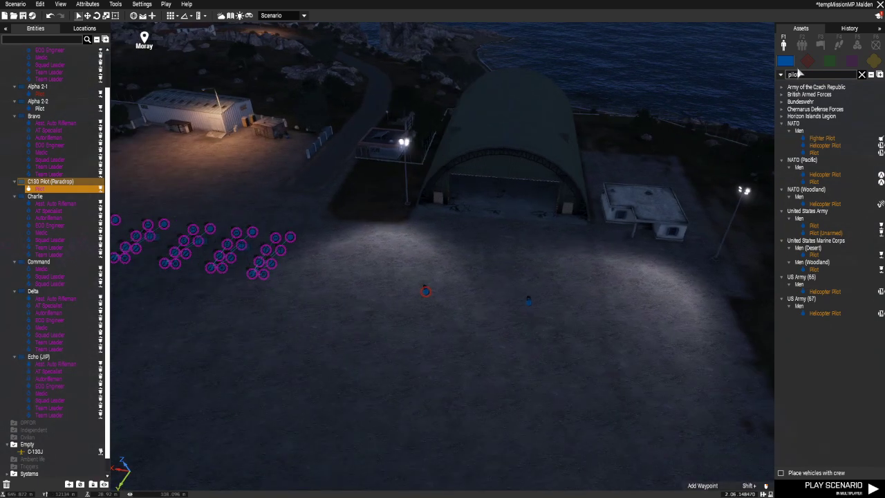
click(802, 75)
key(BackSpace)
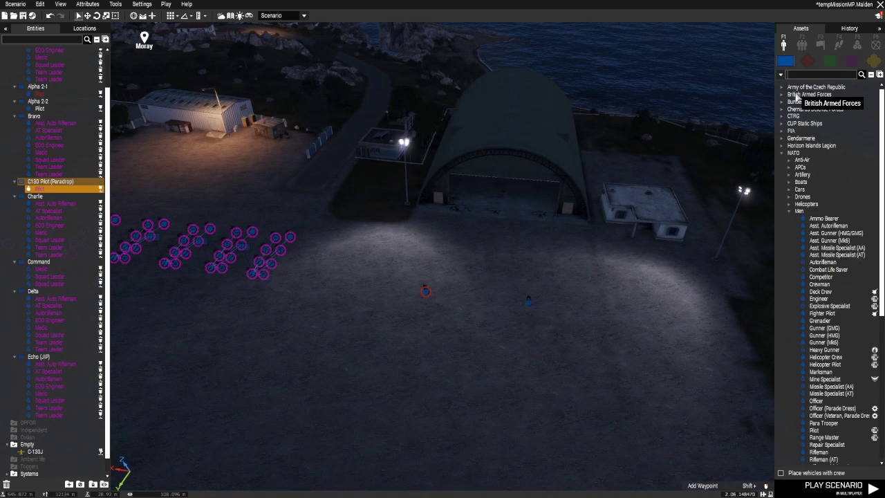
scroll(809, 187, down, 3)
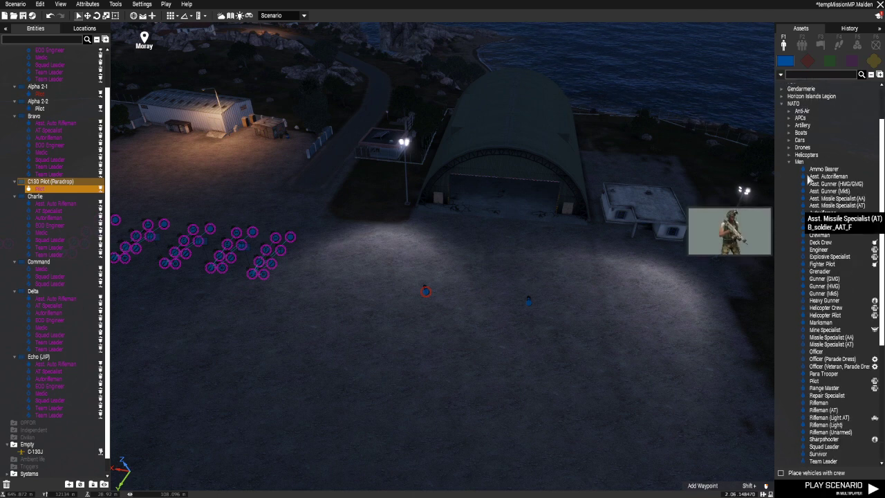
click(782, 103)
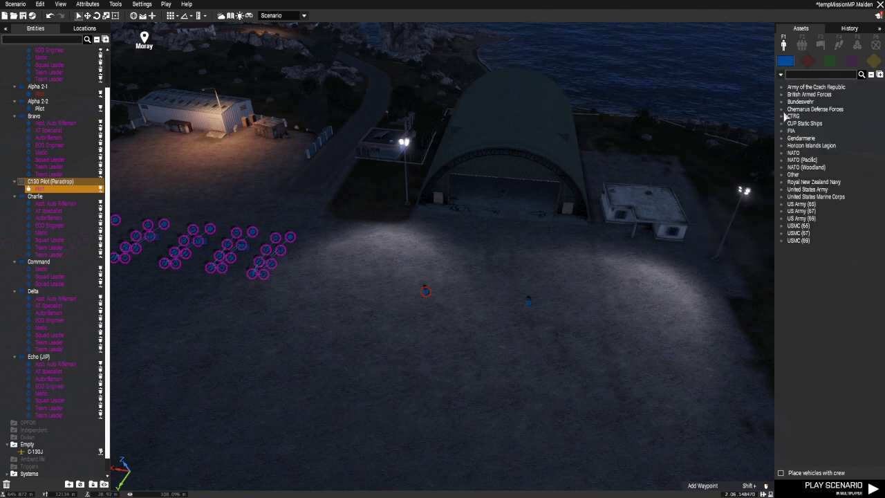
click(783, 190)
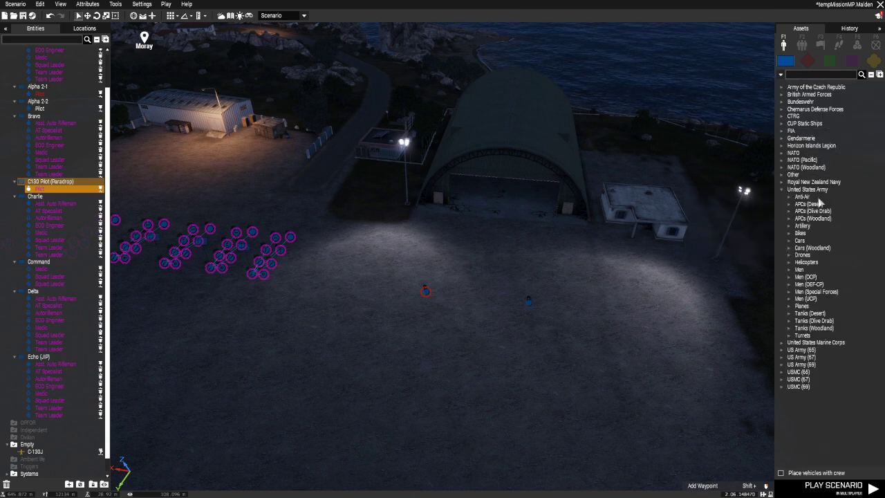
click(790, 263)
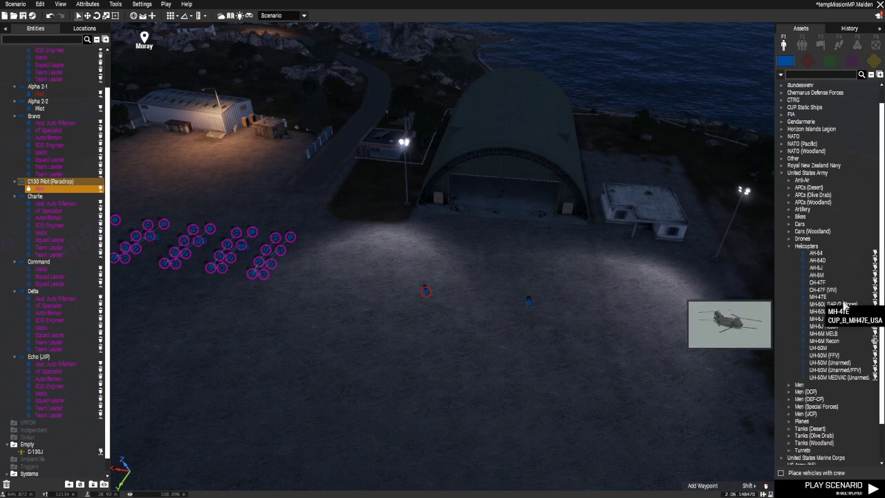
scroll(826, 307, down, 2)
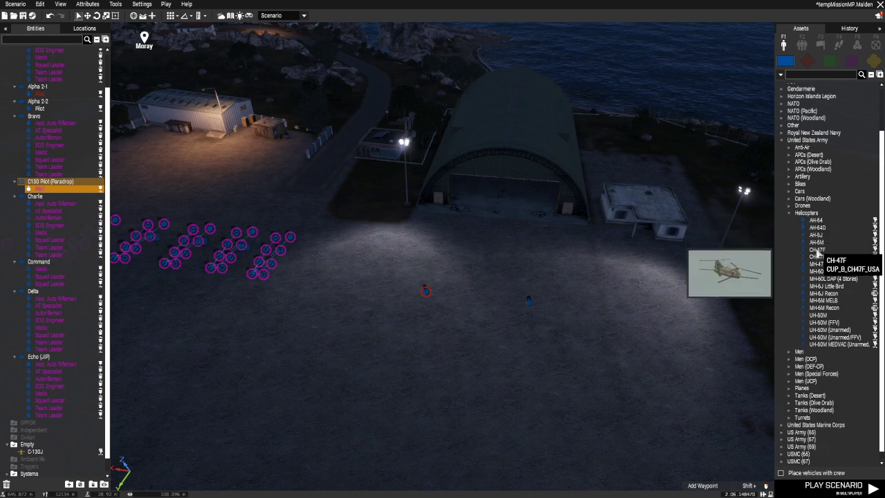
Try an empty AH-6M on the ground between the two pilots before the hangar and delete it.
click(816, 243)
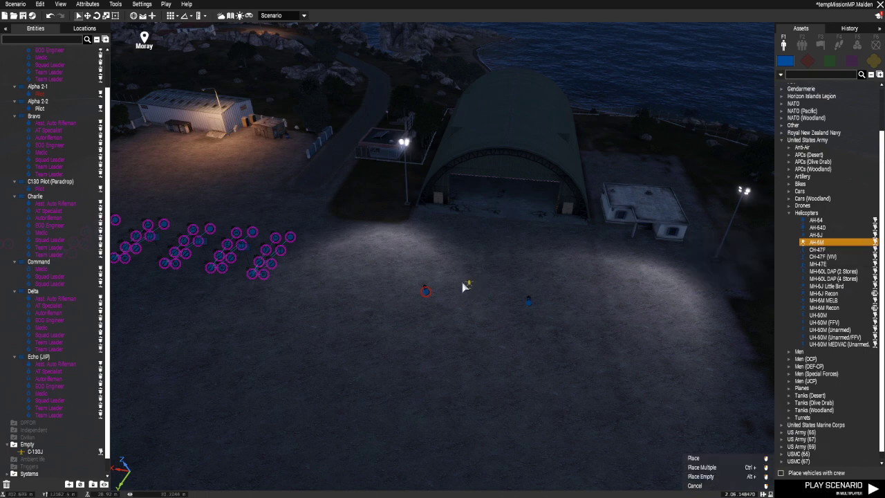
click(470, 289)
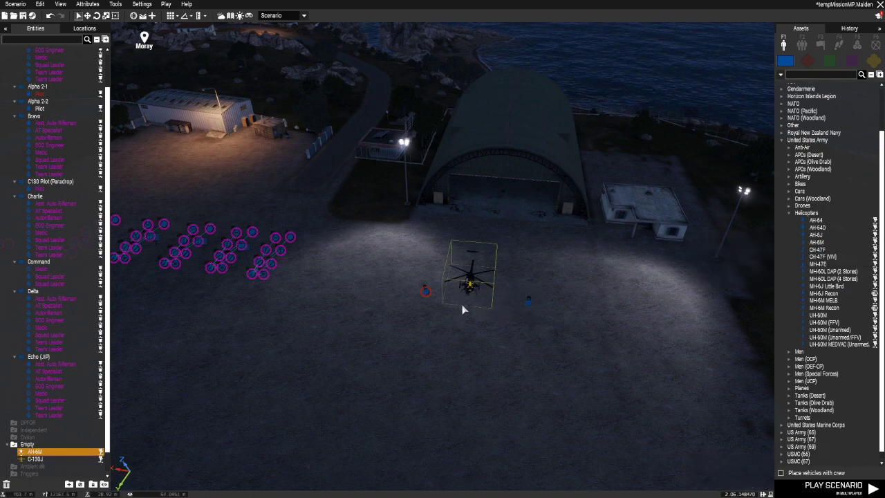
scroll(476, 277, up, 5)
scroll(510, 283, down, 5)
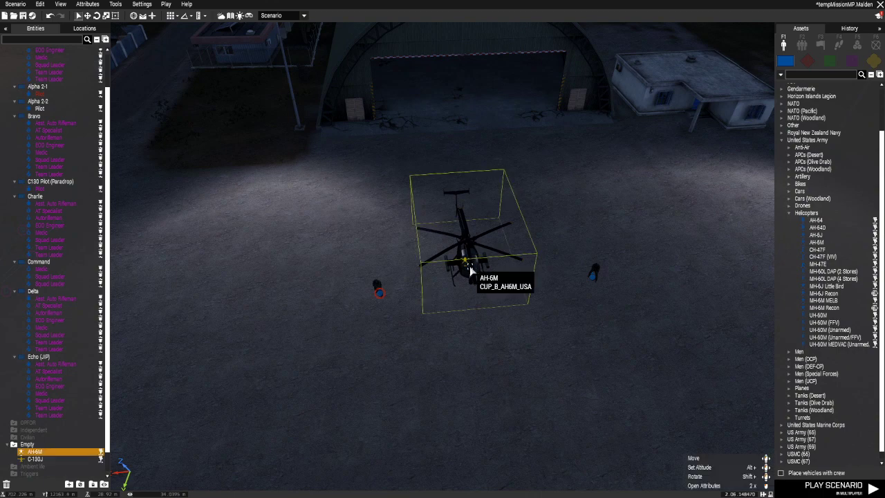
key(Delete)
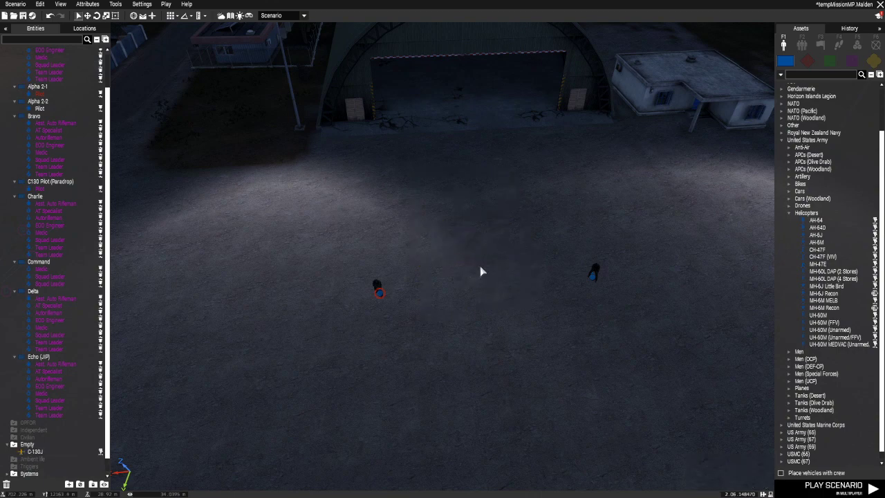
Try an AH-6J and the AH-6M in turn between the two pilots, deleting each helicopter.
click(816, 235)
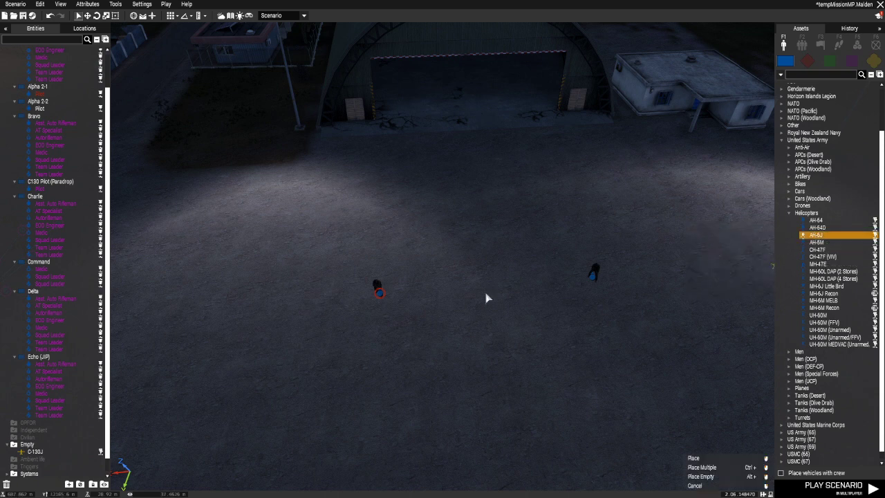
click(458, 271)
scroll(465, 280, up, 5)
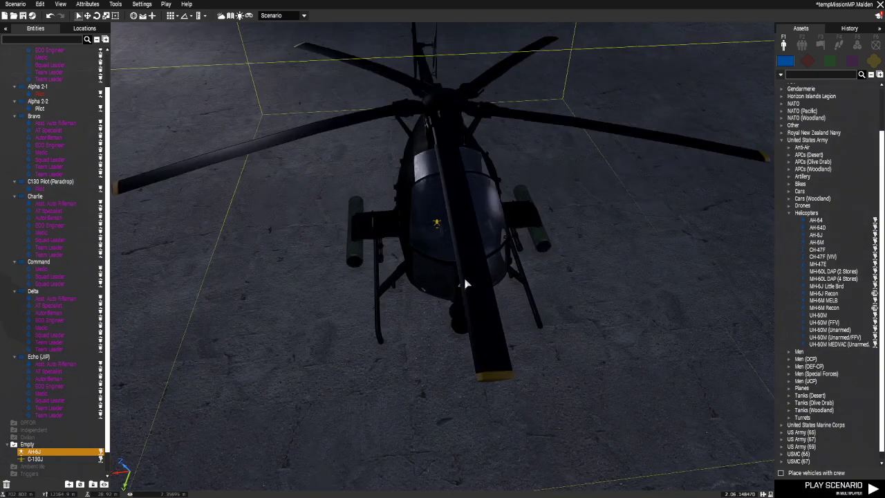
scroll(465, 280, down, 5)
key(Delete)
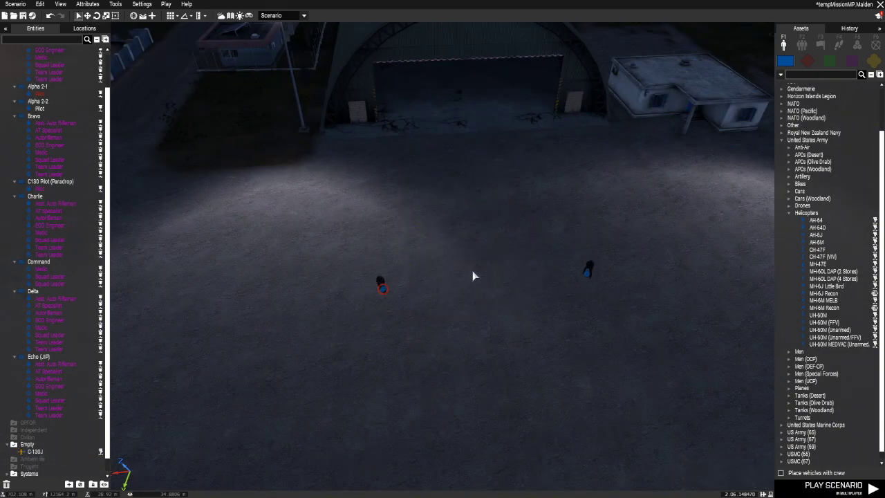
click(818, 242)
click(459, 281)
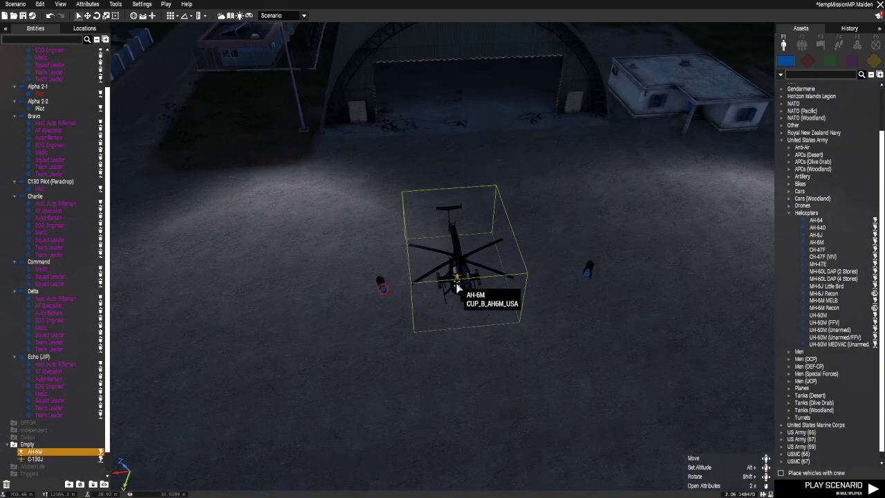
key(Delete)
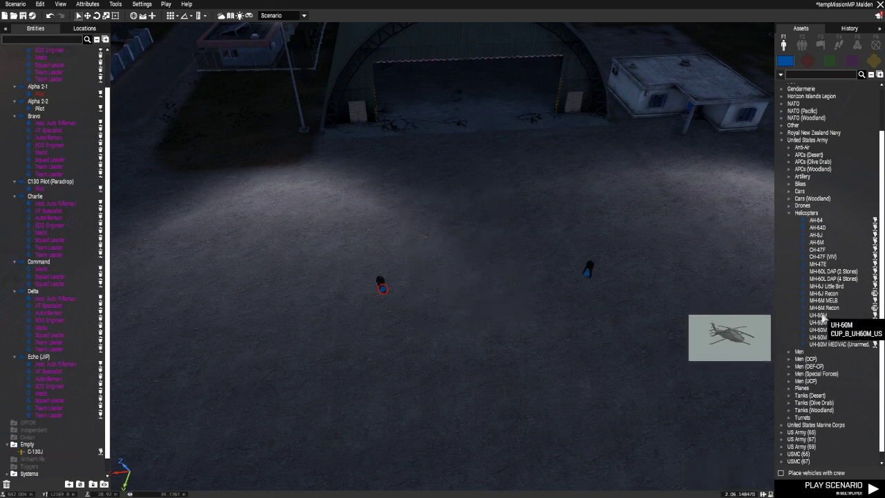
Place an empty MH-6M MELB on the ground between the two pilots and inspect it from the side.
click(823, 301)
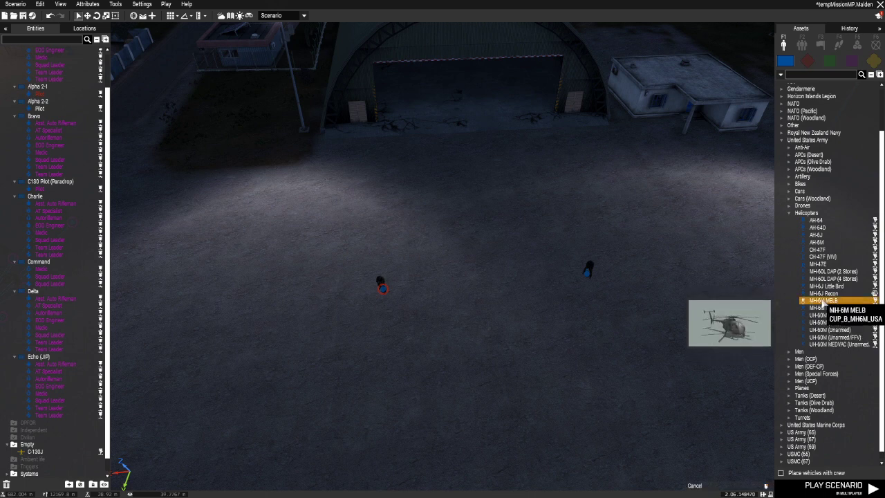
click(450, 276)
scroll(457, 283, up, 5)
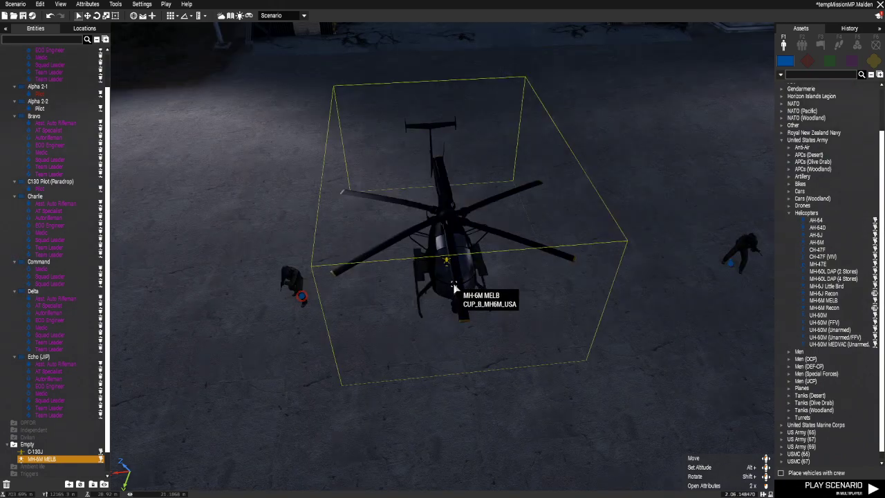
right_drag(454, 289, 628, 283)
scroll(626, 282, up, 3)
scroll(608, 287, down, 8)
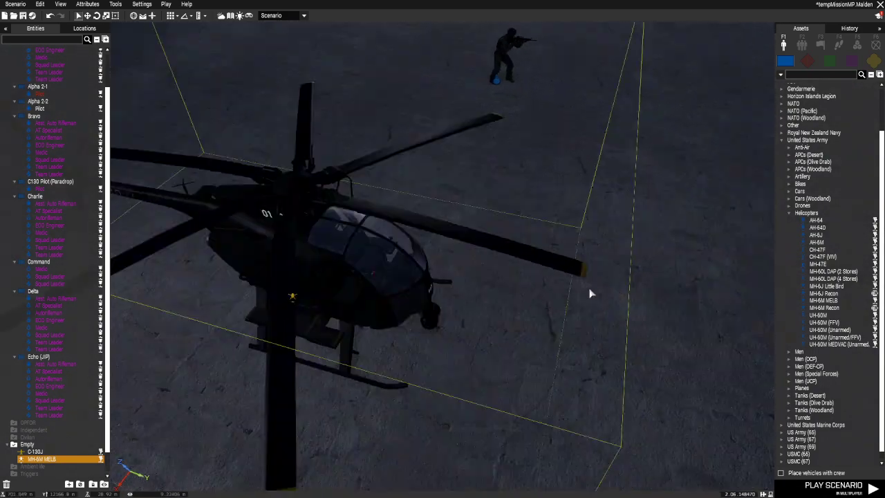
Place a second MH-6M MELB beside the Alpha 2-2 pilot and shift both helicopters slightly towards the hangar.
key(a)
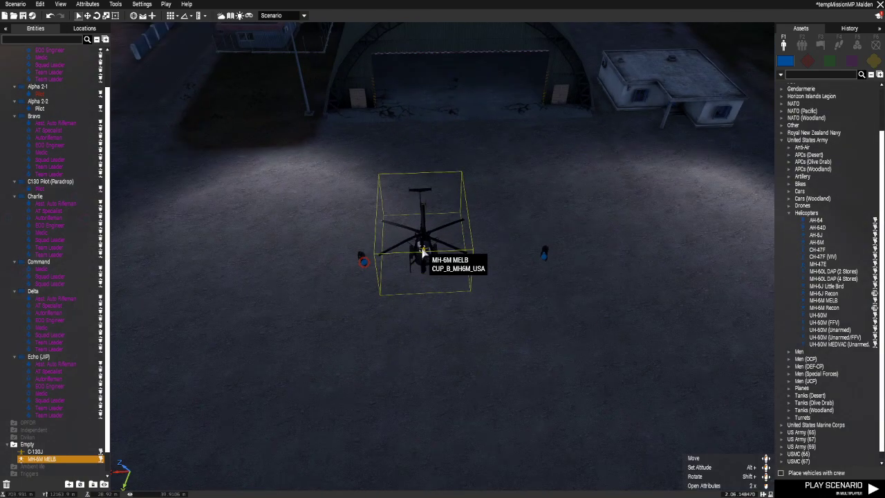
click(620, 252)
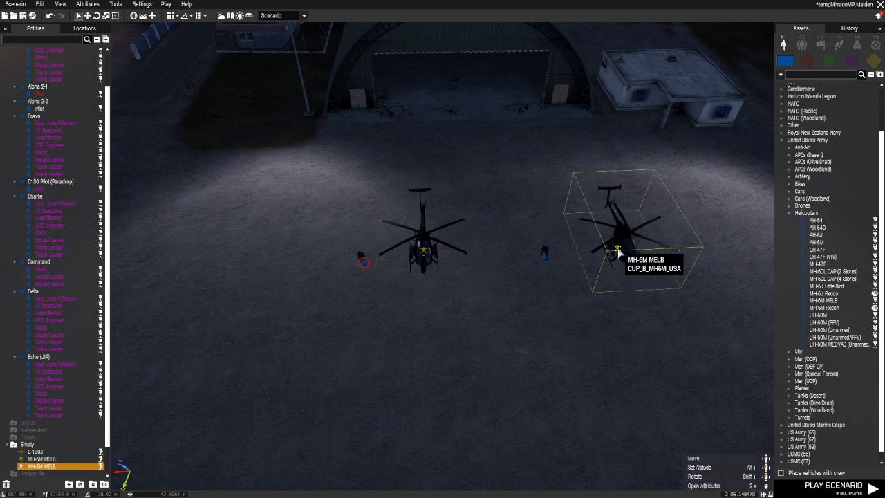
key(a)
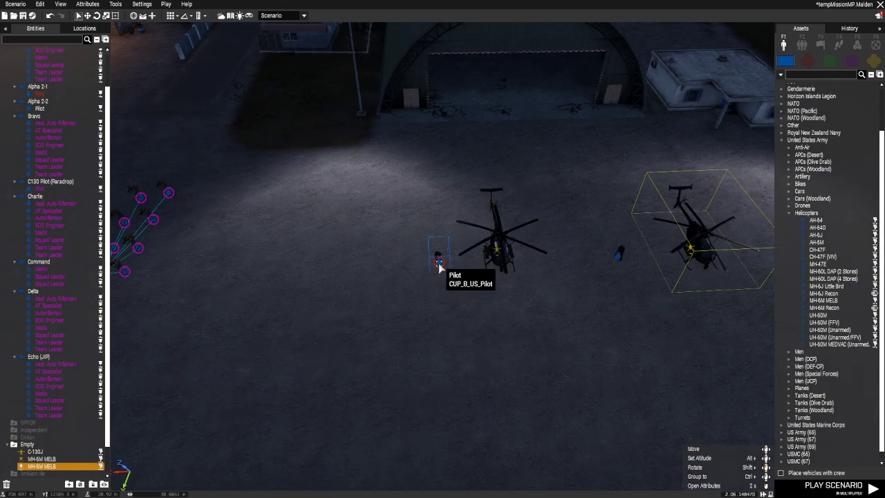
click(506, 257)
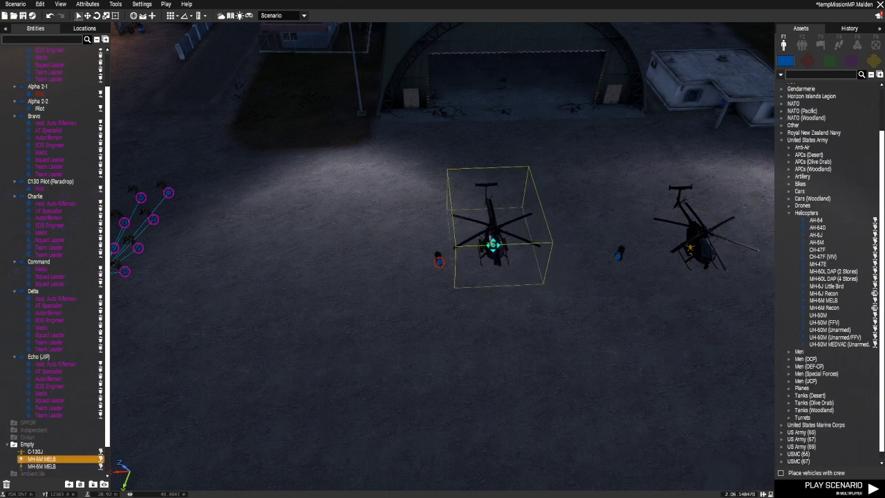
click(688, 245)
drag(700, 233, 695, 234)
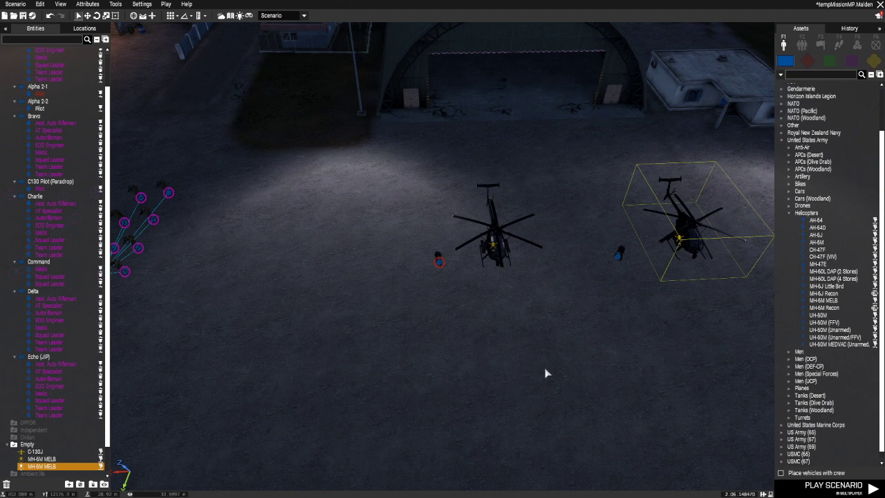
Make the Alpha 2-1 pilot playable with the role description Pilot@MH-6M.
double_click(439, 265)
click(405, 257)
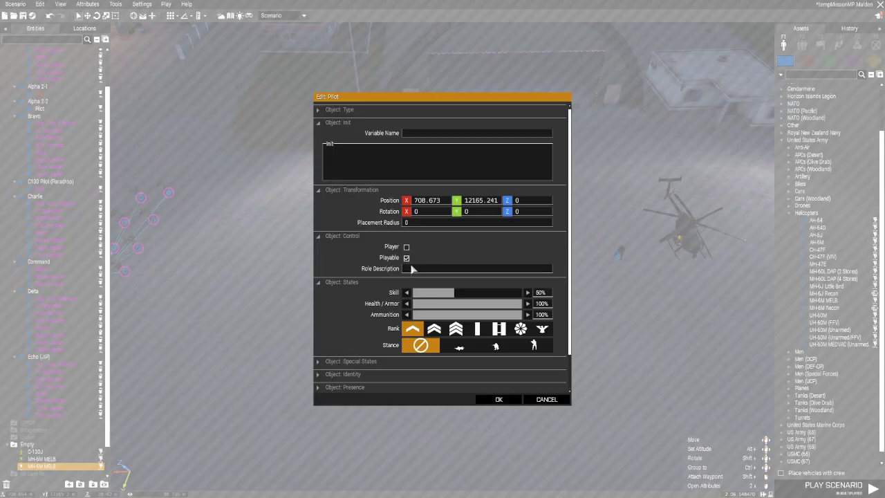
click(413, 269)
text(Pilot@)
click(499, 400)
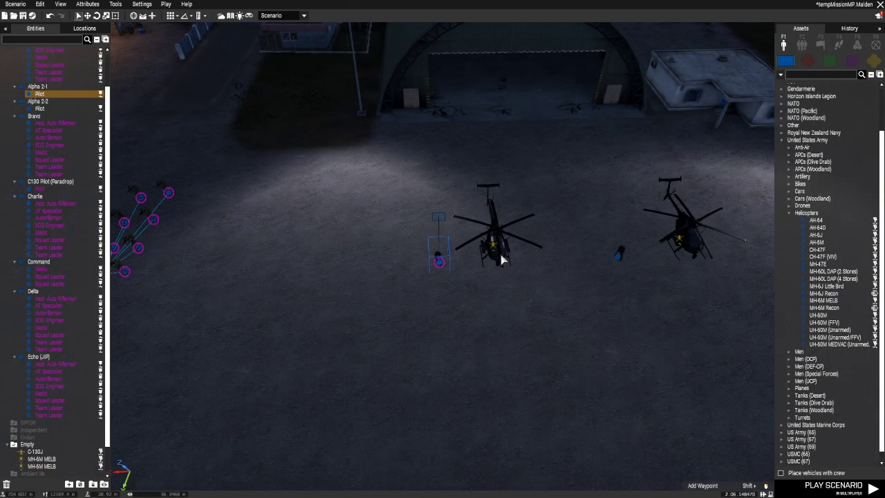
double_click(439, 261)
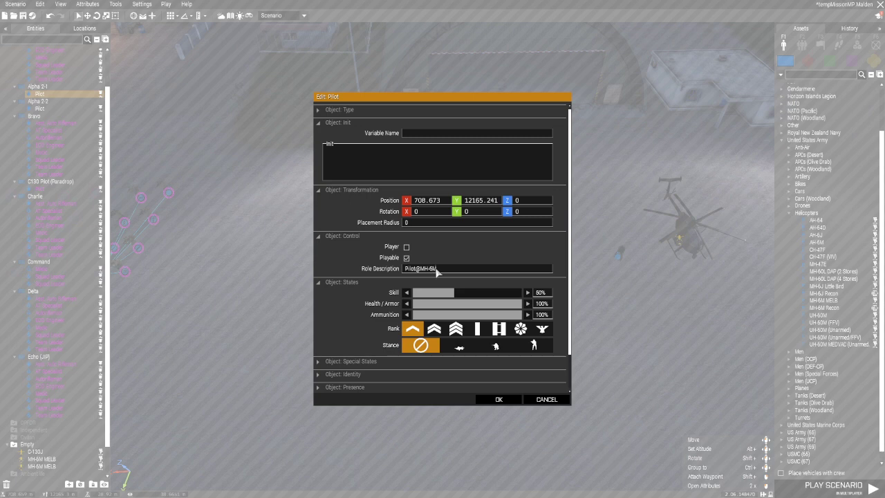
click(499, 399)
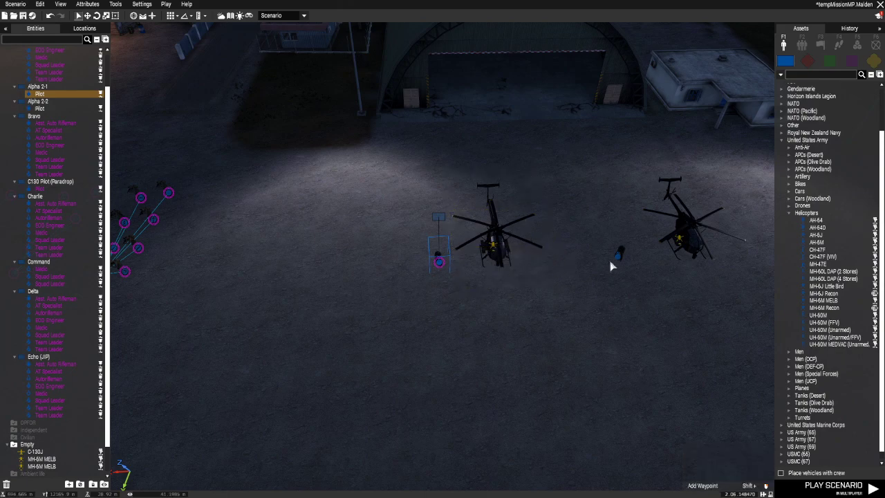
Make the Alpha 2-2 pilot playable with the role description Pilot@MH-6M and recheck the Alpha 2-1 pilot's role description.
double_click(619, 258)
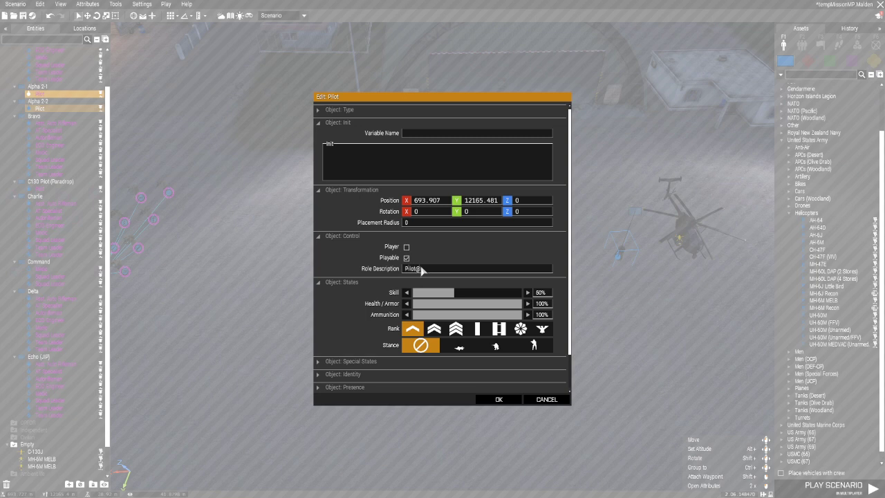
key(BackSpace)
click(498, 400)
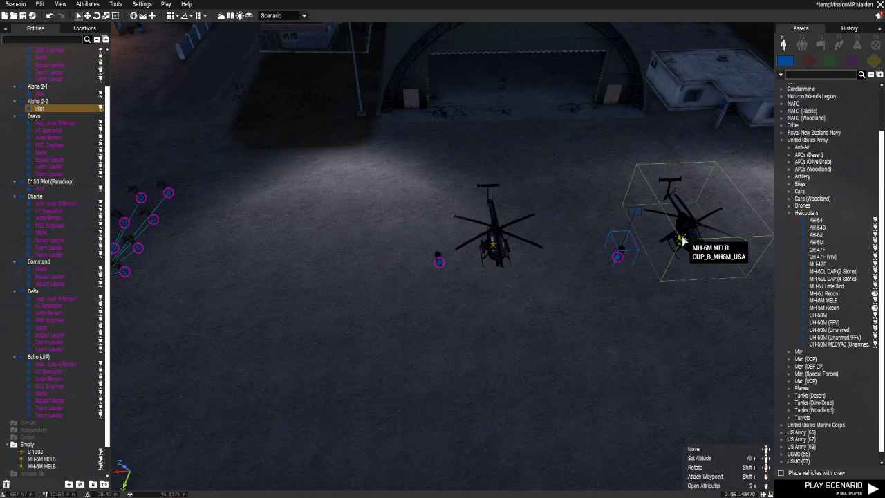
double_click(619, 258)
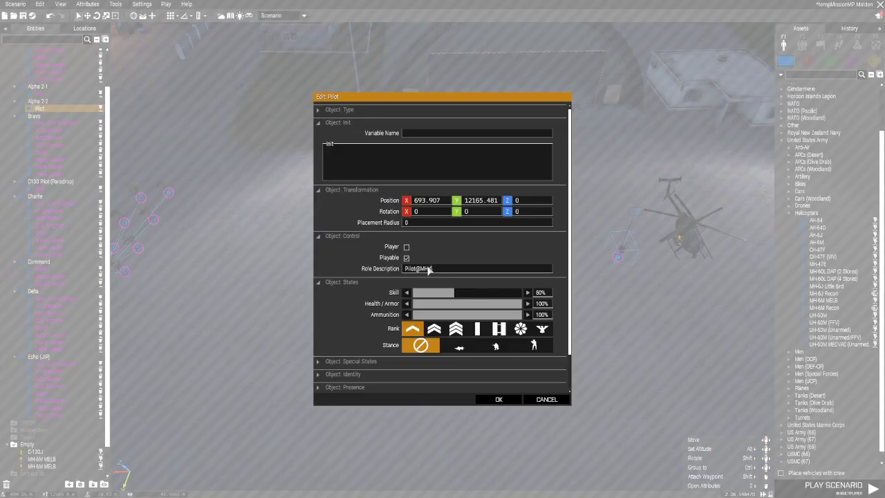
click(498, 400)
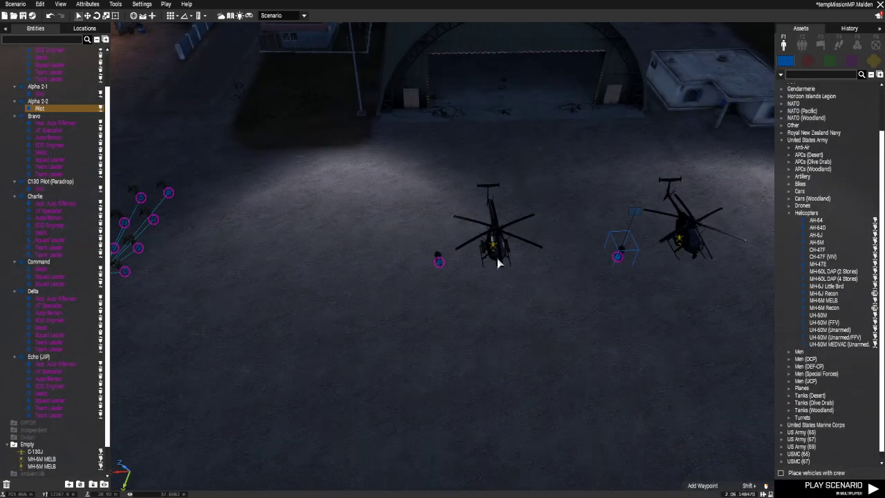
double_click(618, 258)
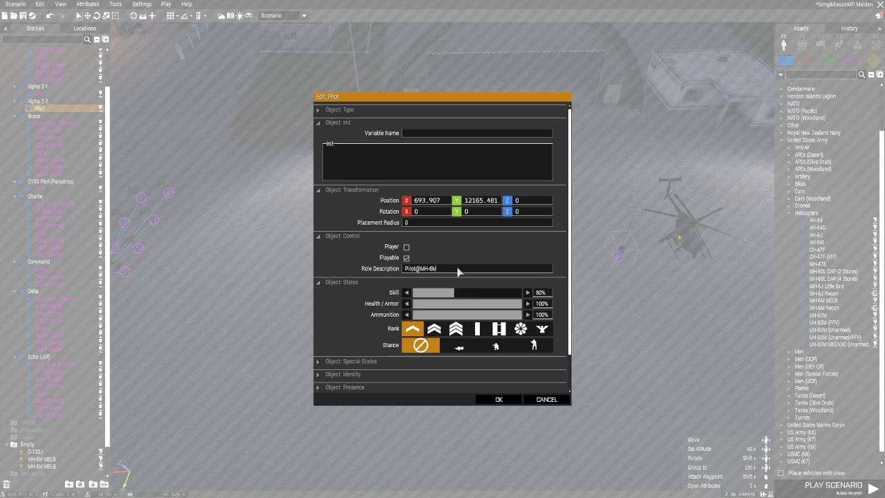
click(499, 400)
double_click(440, 264)
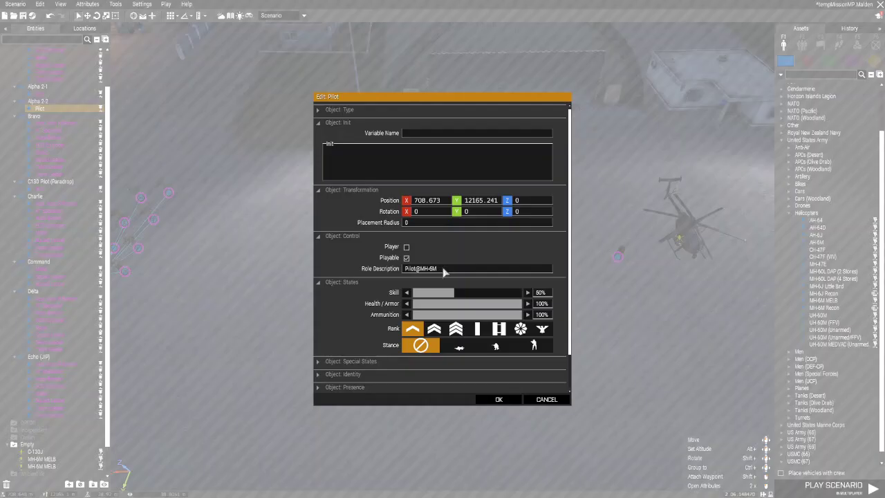
click(498, 398)
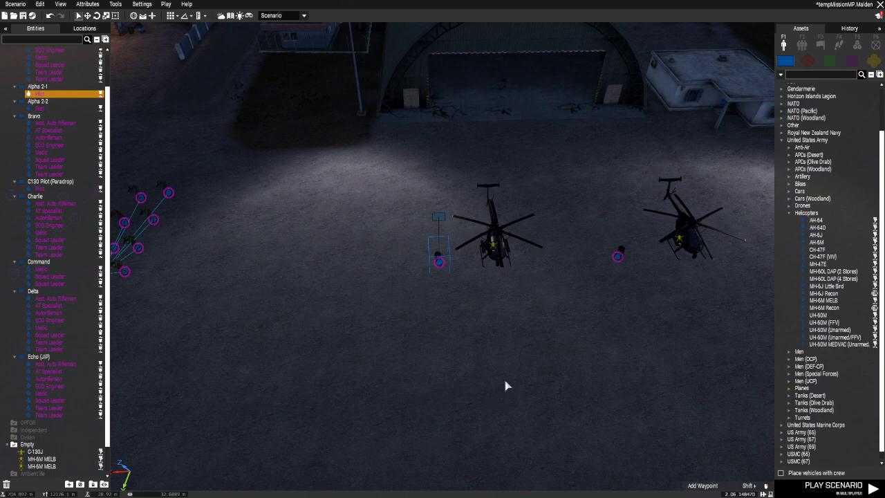
Set the callsign of the Alpha 2-1 pilot's group to Logi.
key(d)
key(a)
double_click(348, 218)
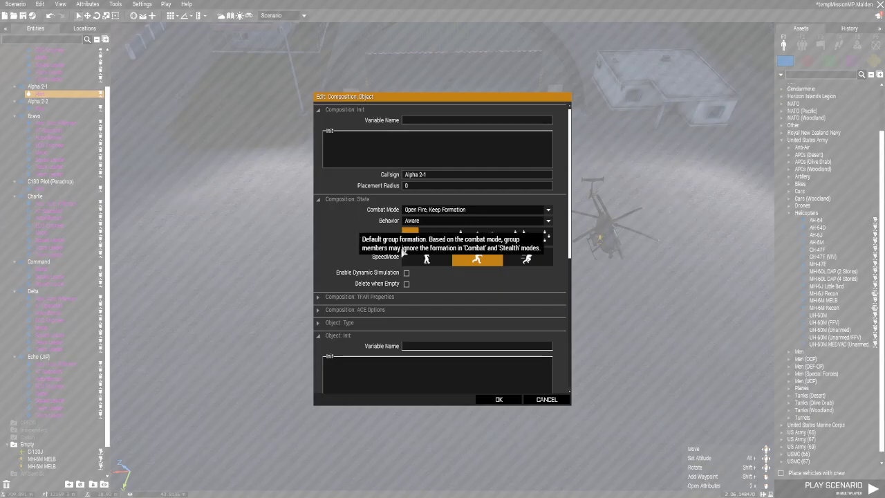
drag(406, 175, 399, 174)
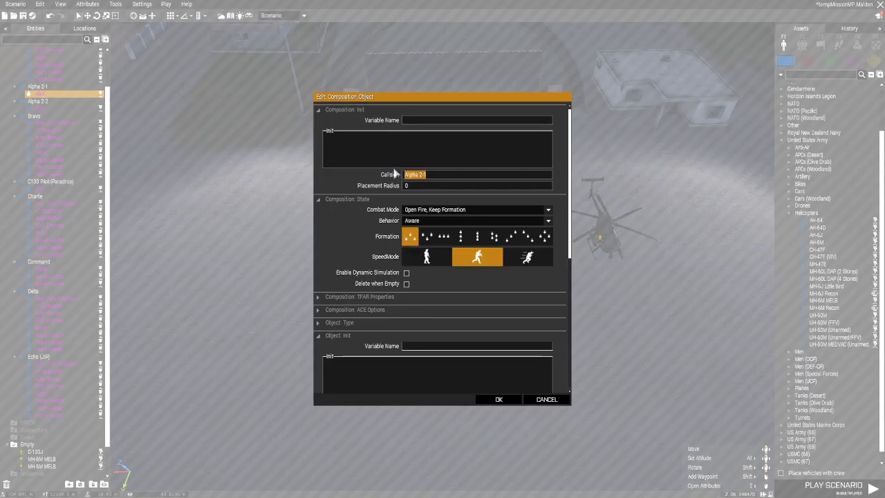
key(BackSpace)
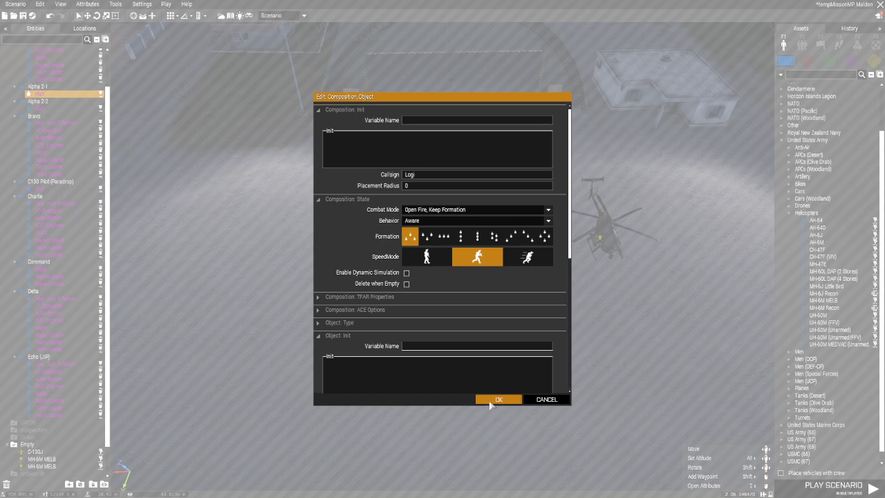
scroll(512, 325, down, 1)
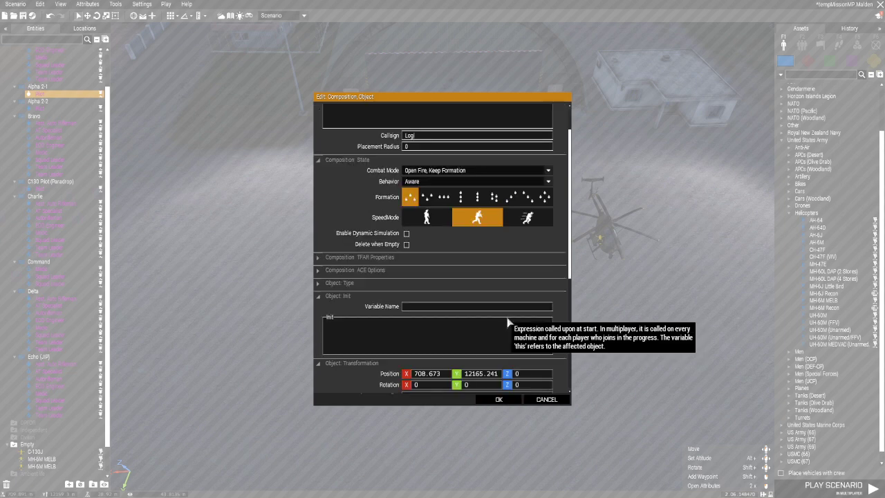
scroll(546, 291, down, 1)
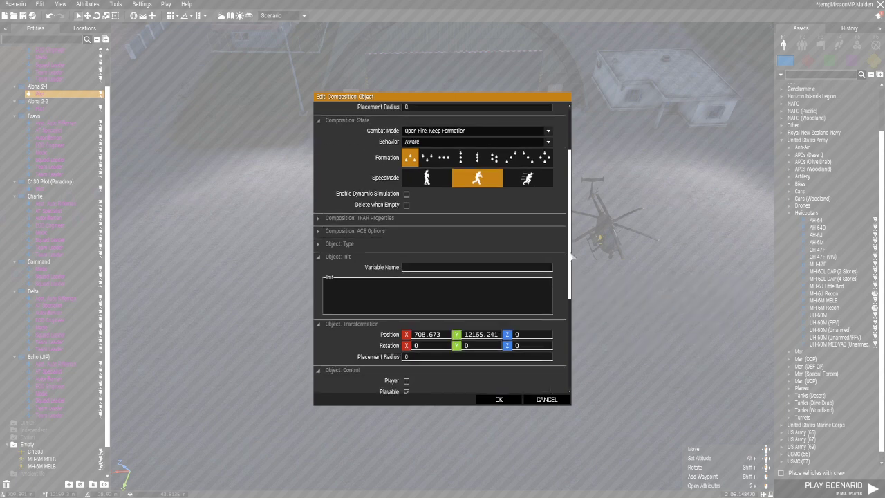
drag(566, 256, 566, 199)
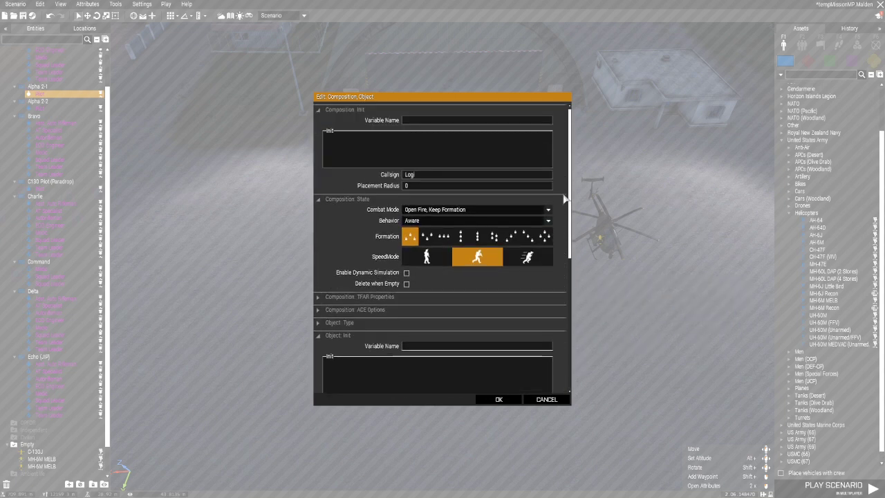
click(500, 399)
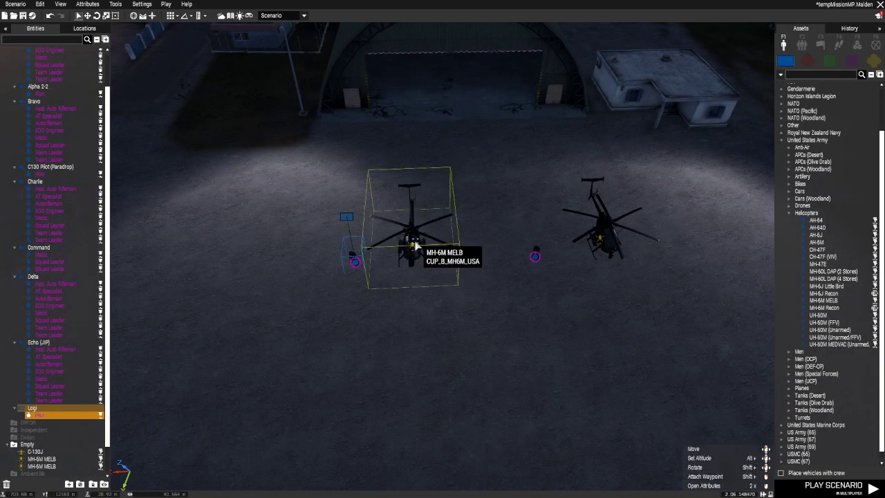
Recheck the Alpha 2-2 pilot's attributes and set the callsign of that pilot's group to Reinsert Pilot.
double_click(535, 254)
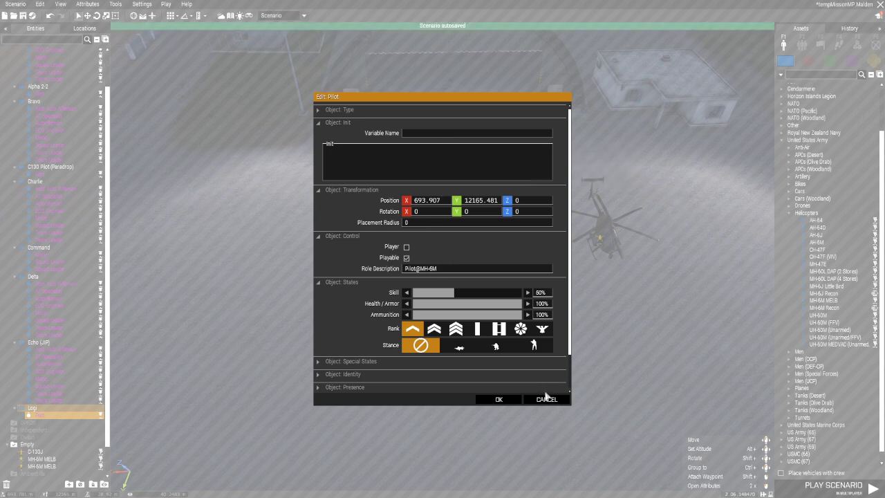
click(498, 399)
double_click(547, 214)
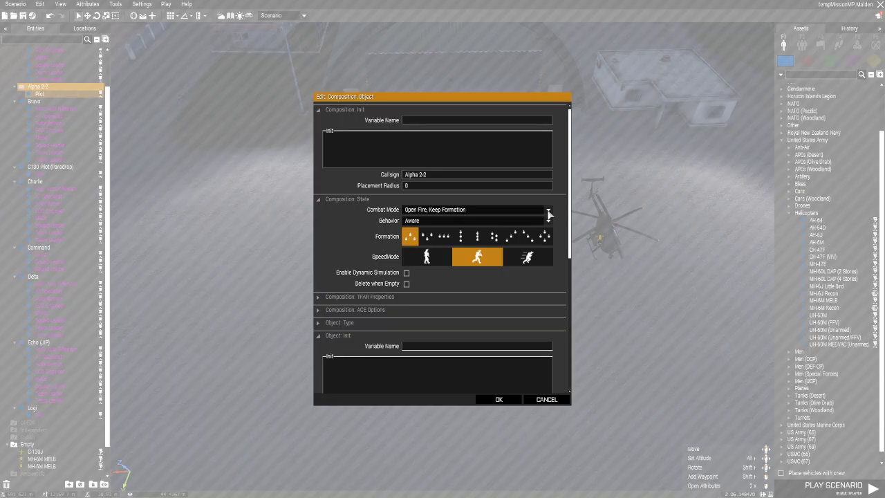
drag(436, 178, 379, 174)
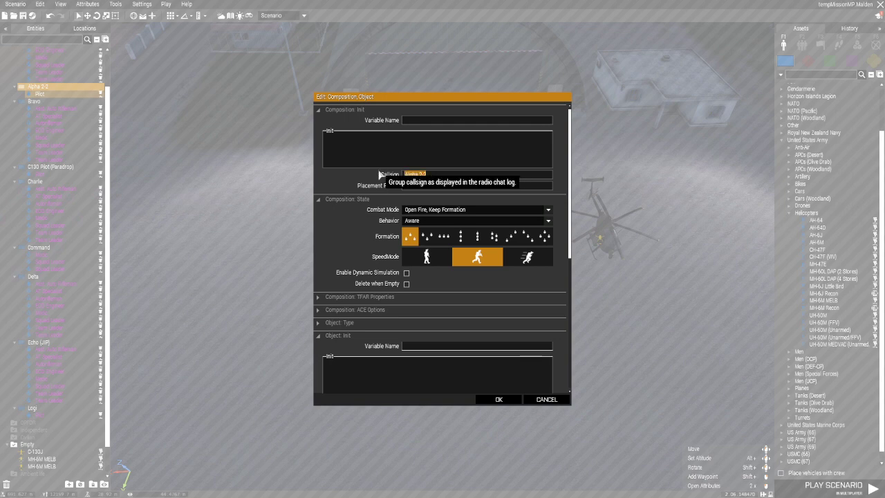
text(Be)
text(insert Pi)
text(lot)
click(498, 399)
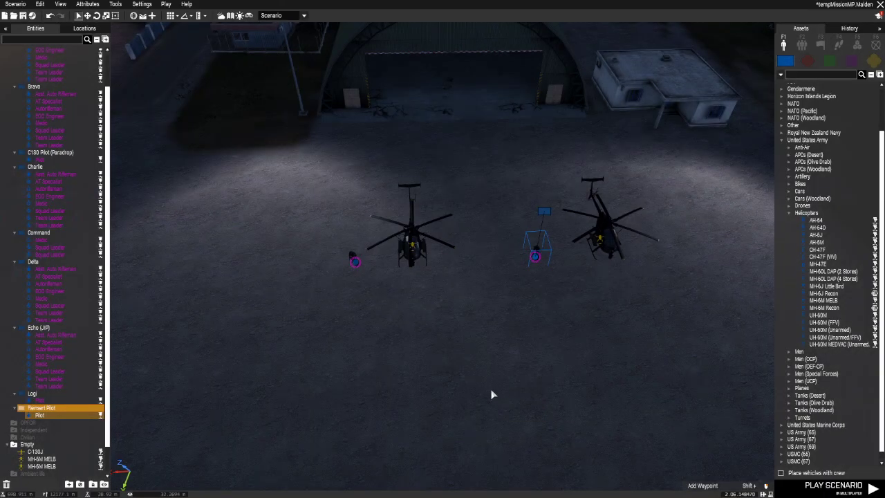
scroll(491, 394, down, 5)
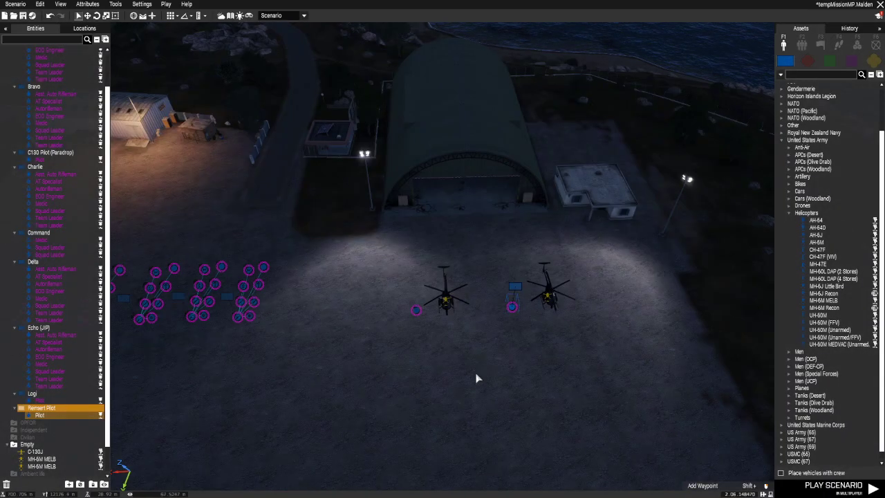
scroll(477, 379, up, 5)
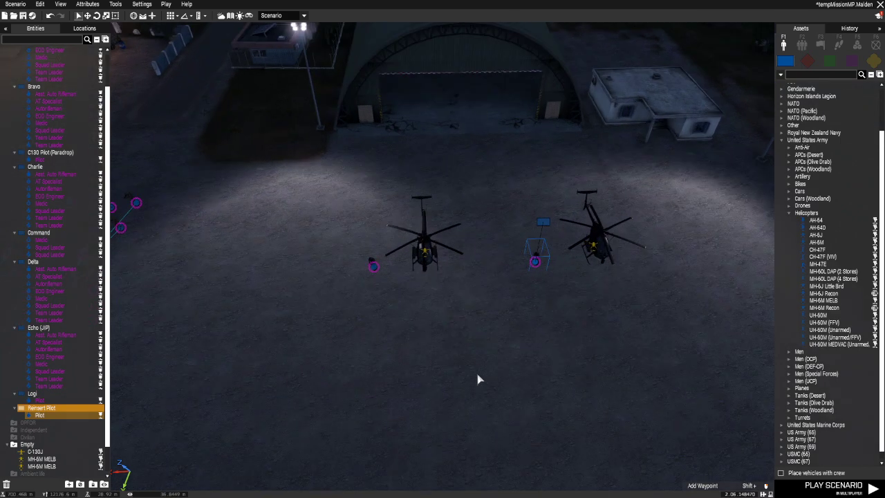
click(477, 379)
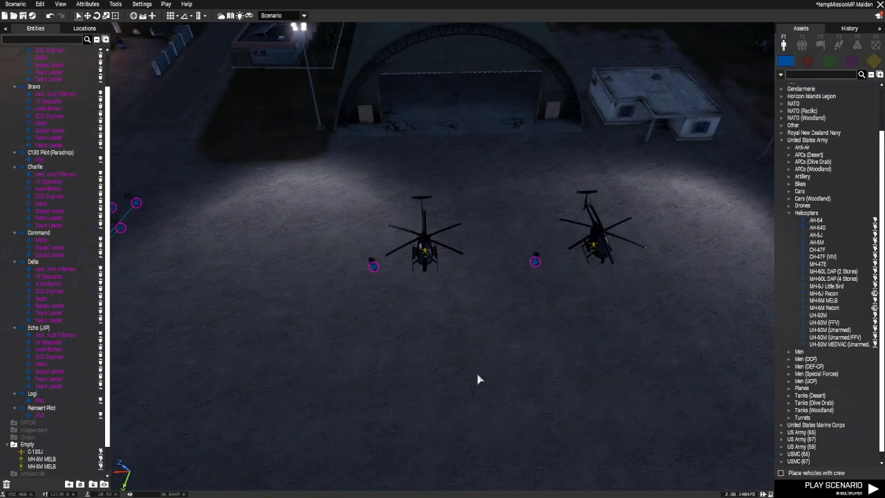
Place a United States Army Pilot (Unarmed) beside the Logi pilot and another beside the Reinsert Pilot group's pilot.
click(789, 213)
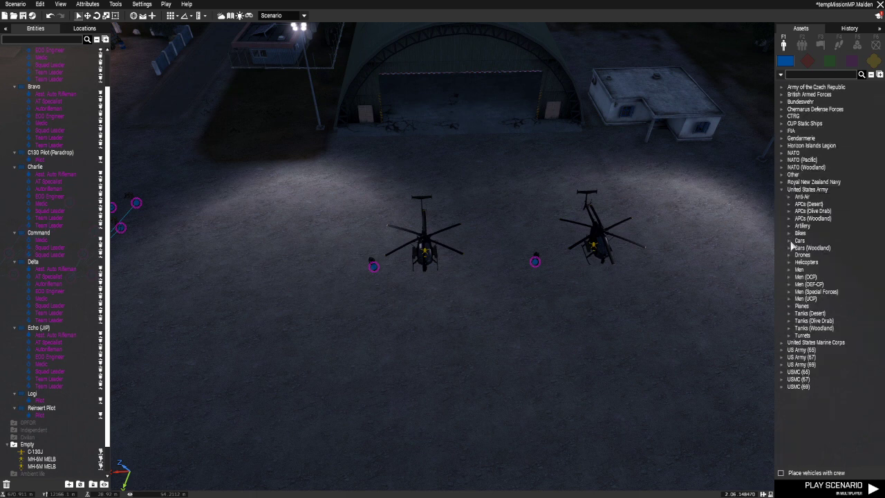
click(790, 270)
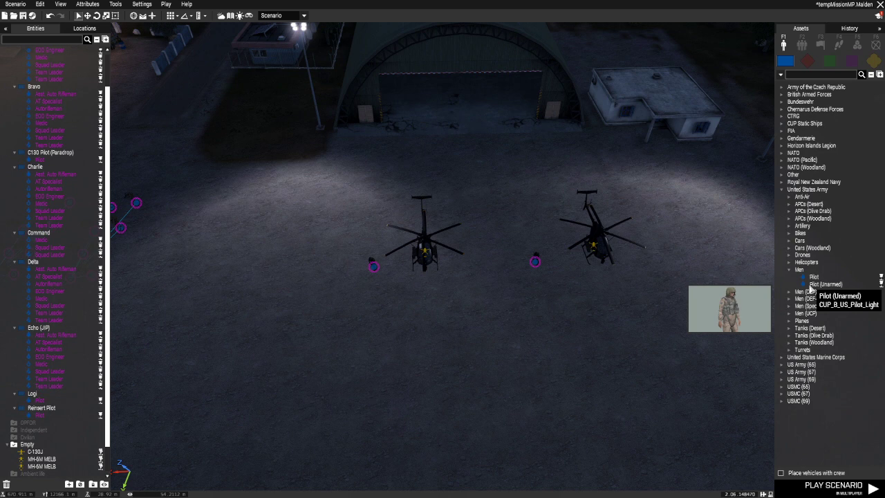
click(811, 286)
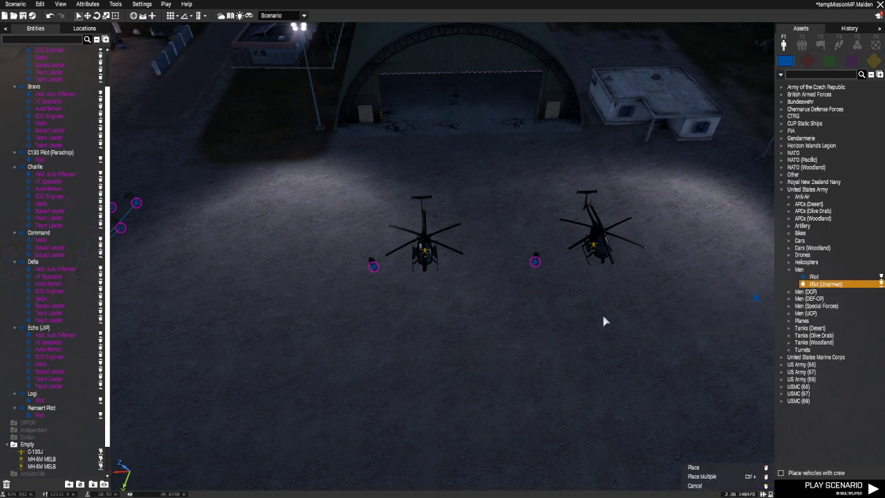
click(355, 273)
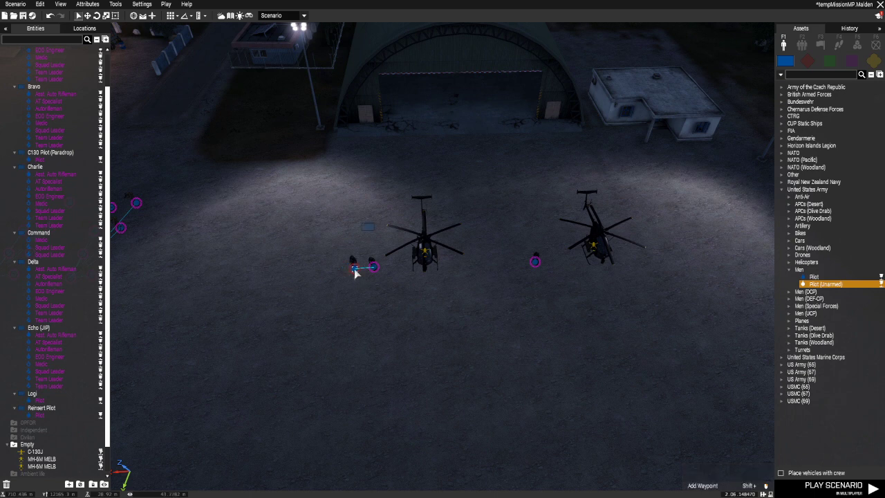
click(518, 262)
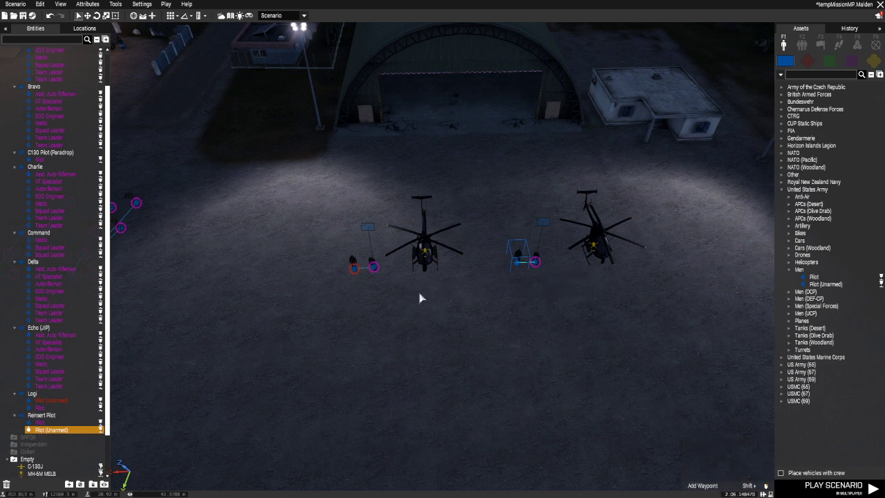
Delete the unarmed pilots from the Logi and Reinsert Pilot groups.
scroll(366, 300, up, 5)
scroll(348, 228, down, 1)
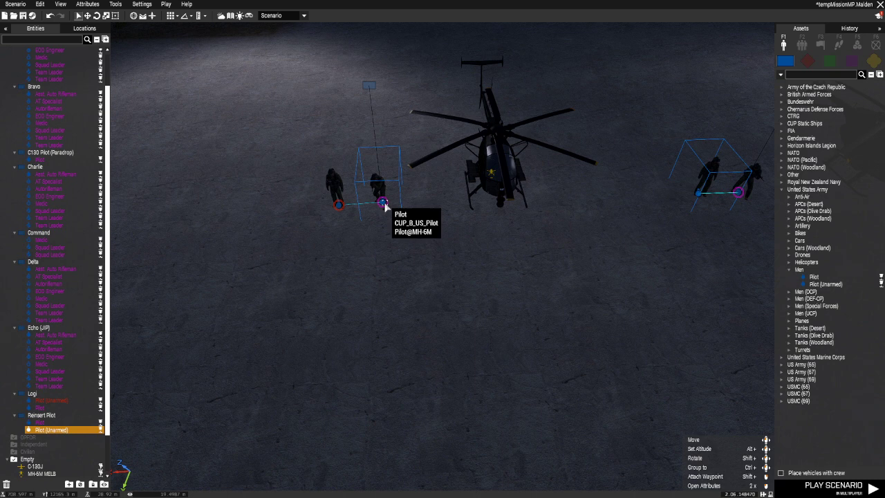
ctrl+drag(383, 205, 340, 206)
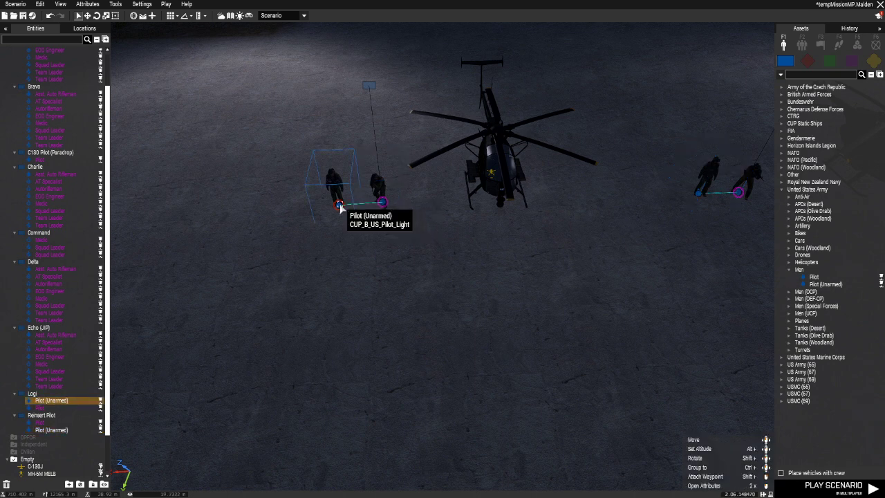
key(Delete)
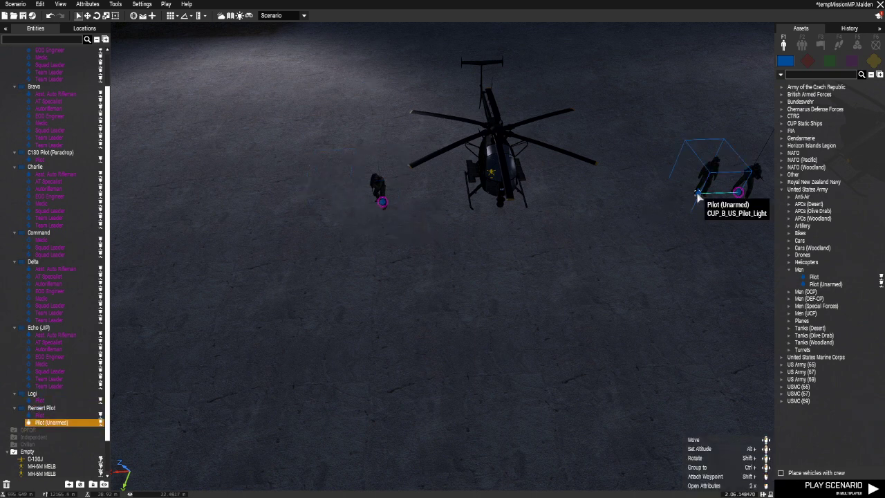
key(Delete)
Place a second armed United States Army Pilot beside the existing pilot in both the Logi and Reinsert Pilot groups.
click(810, 276)
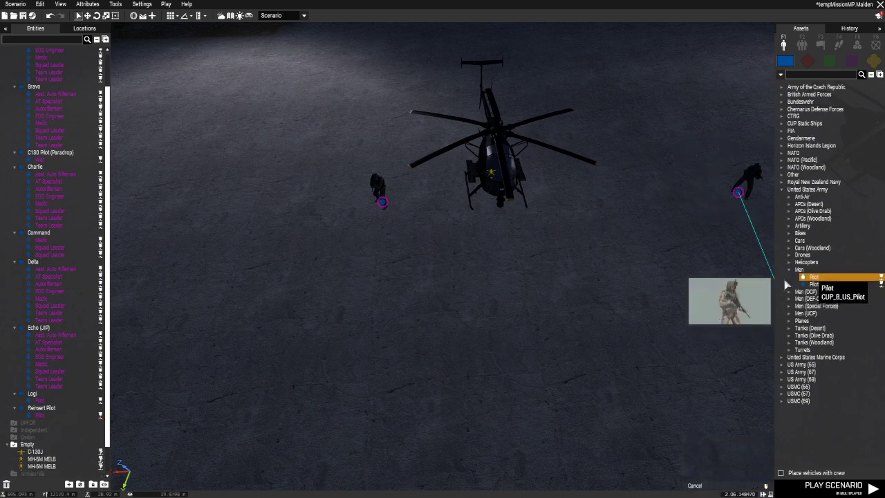
click(342, 206)
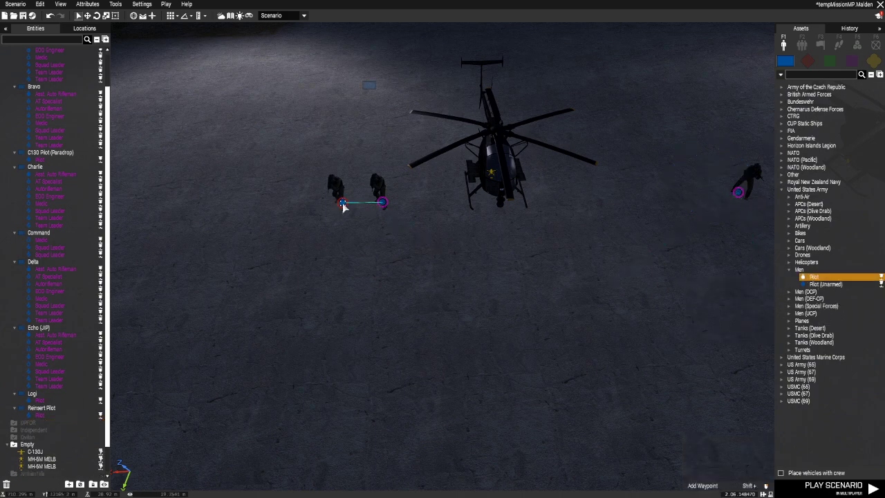
click(812, 277)
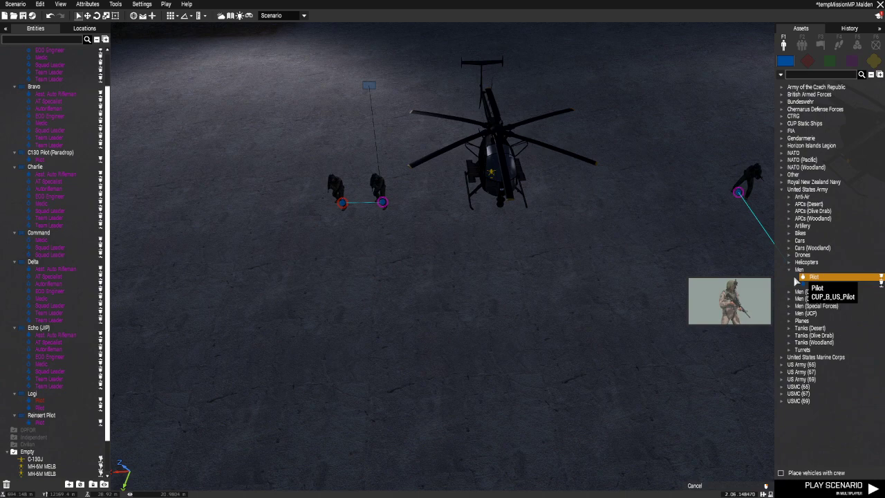
click(705, 200)
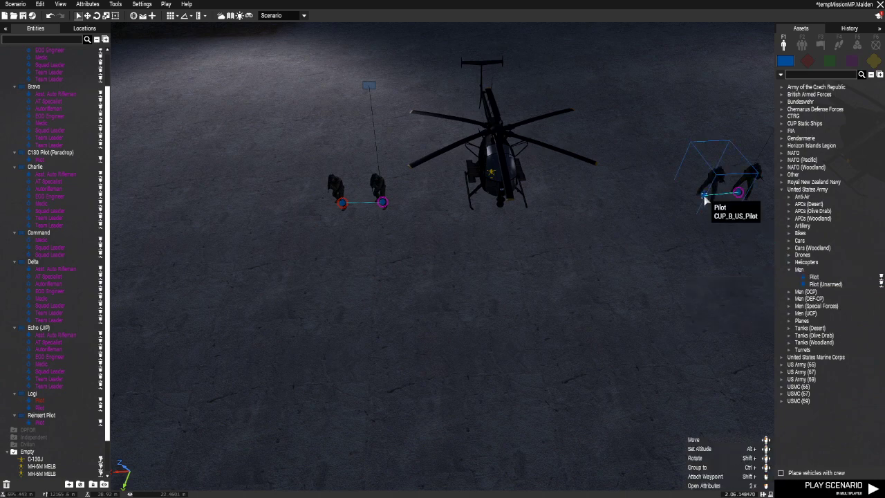
Make the added Logi pilot playable with the role description Pilot.
double_click(343, 204)
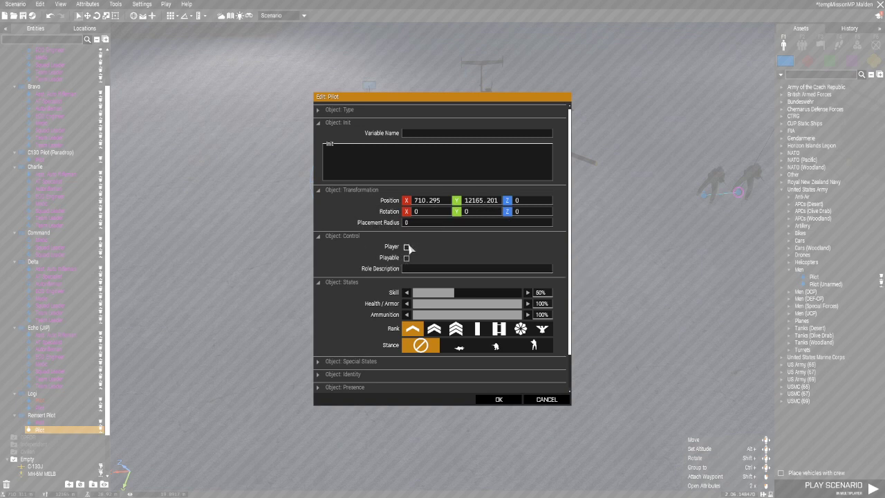
click(407, 258)
click(503, 399)
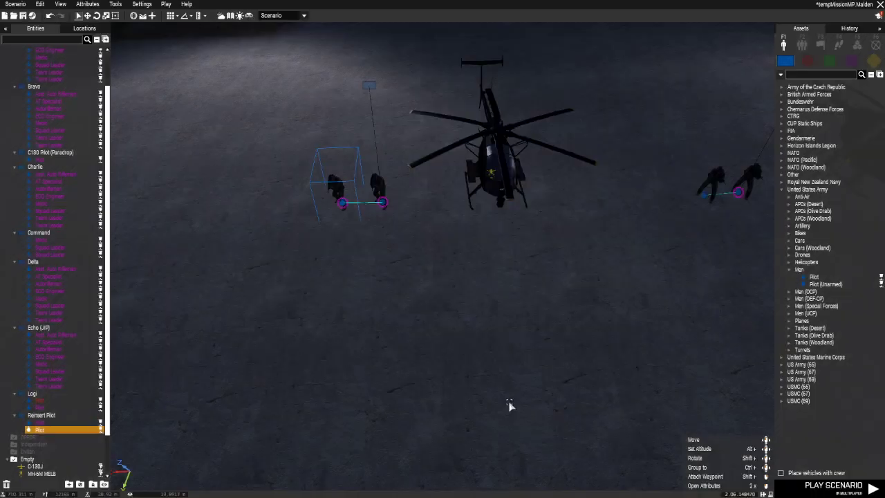
Change the original Logi pilot's role description to Pilot@Logi.
double_click(387, 201)
drag(438, 269, 420, 273)
text(Logi)
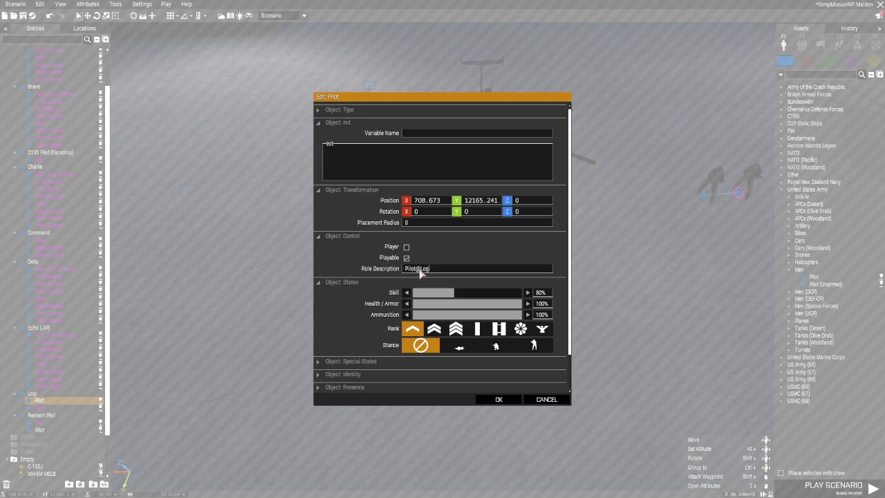
click(498, 399)
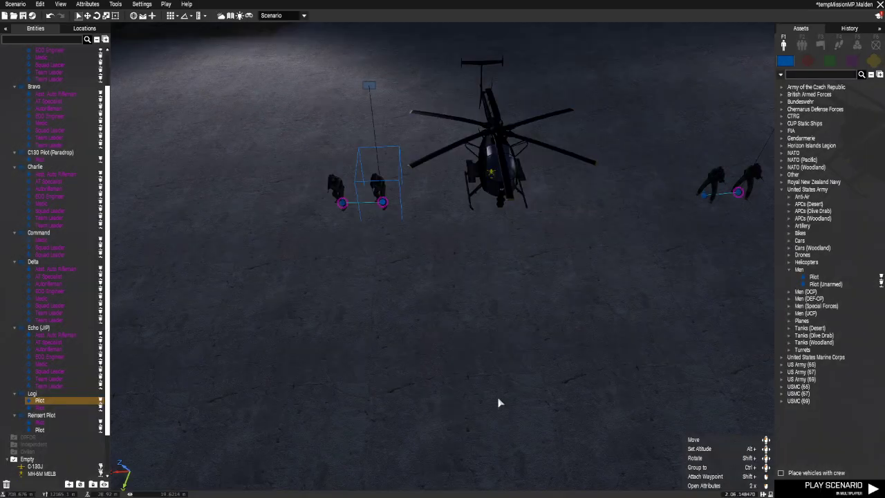
Change the added Logi pilot's role description to a CoPilot@ entry for that group.
double_click(343, 205)
drag(429, 269, 397, 272)
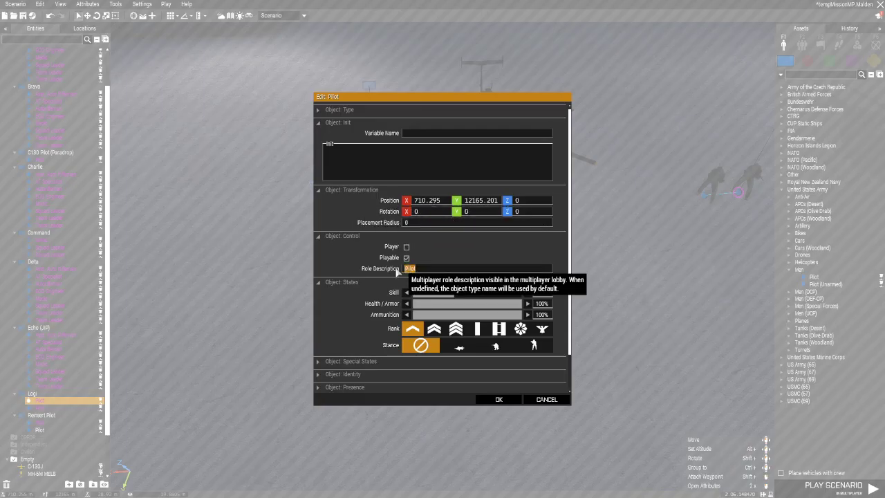
text(Co)
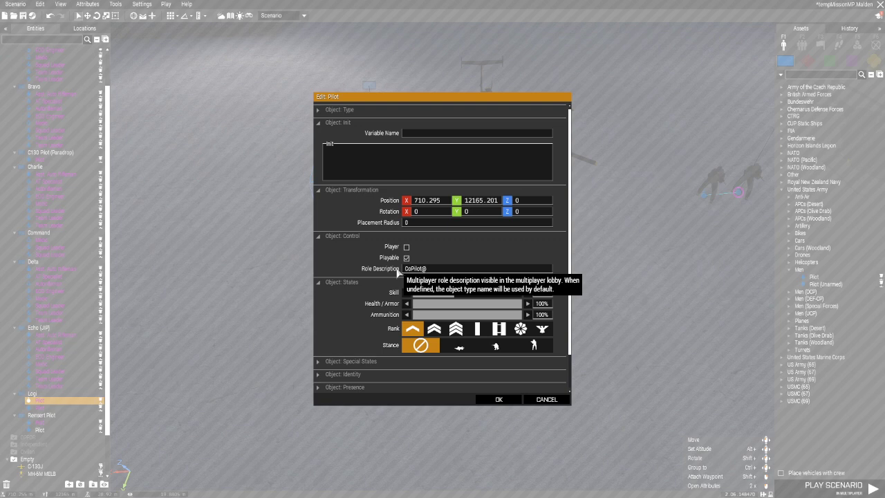
click(515, 399)
Make the added pilot in the Reinsert Pilot group playable with the role description CoPilot@Reinserts.
double_click(705, 199)
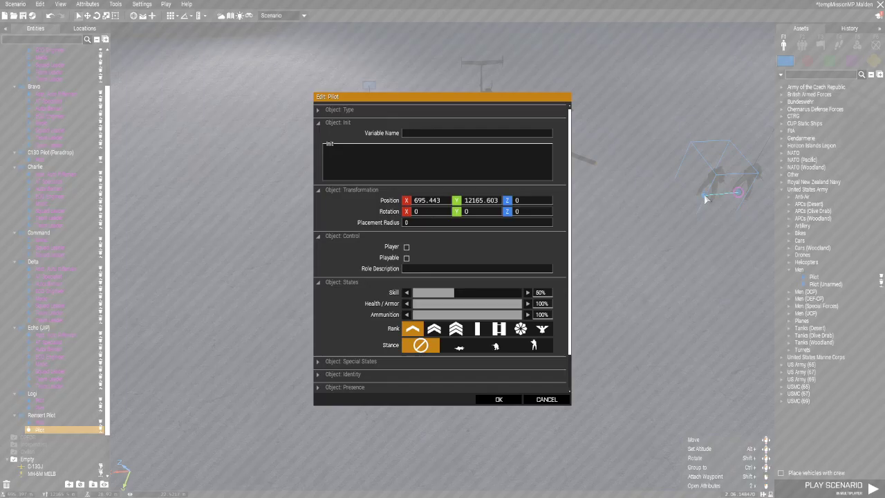
click(406, 258)
text(@Reinse)
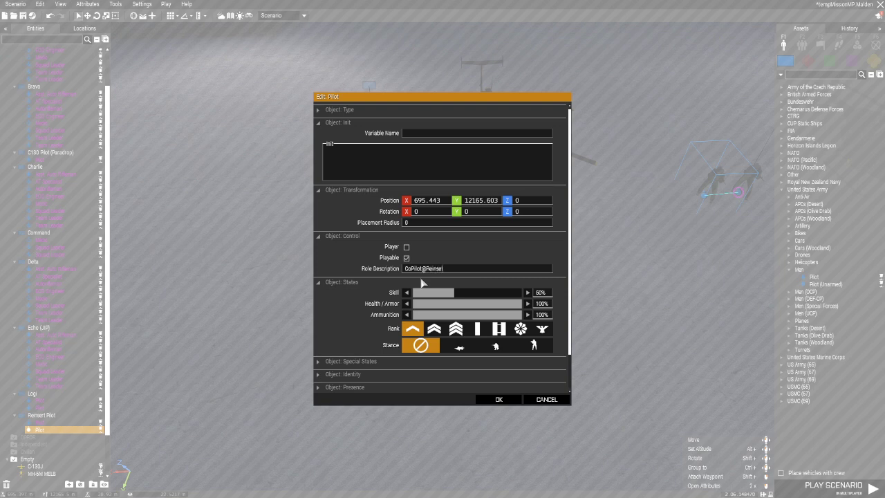
text(rts)
click(499, 399)
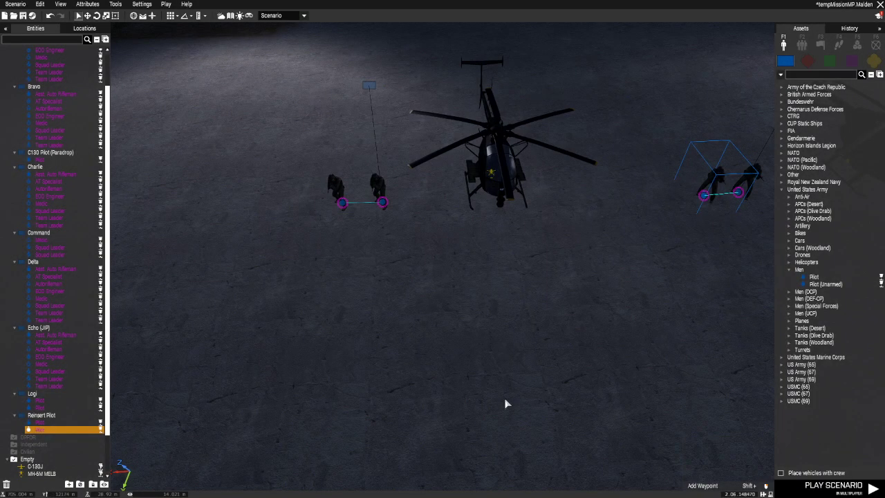
Change the callsign of the Reinsert Pilot group to Reinserts.
scroll(494, 372, down, 5)
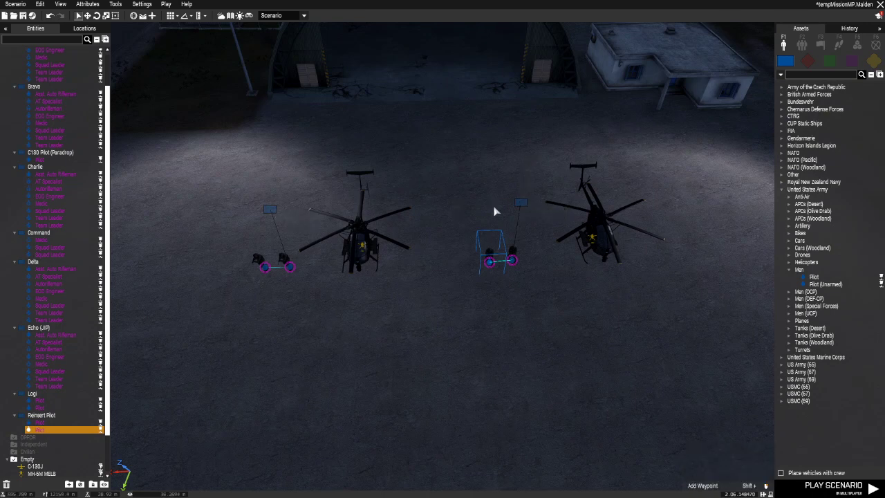
double_click(520, 204)
drag(446, 175, 424, 177)
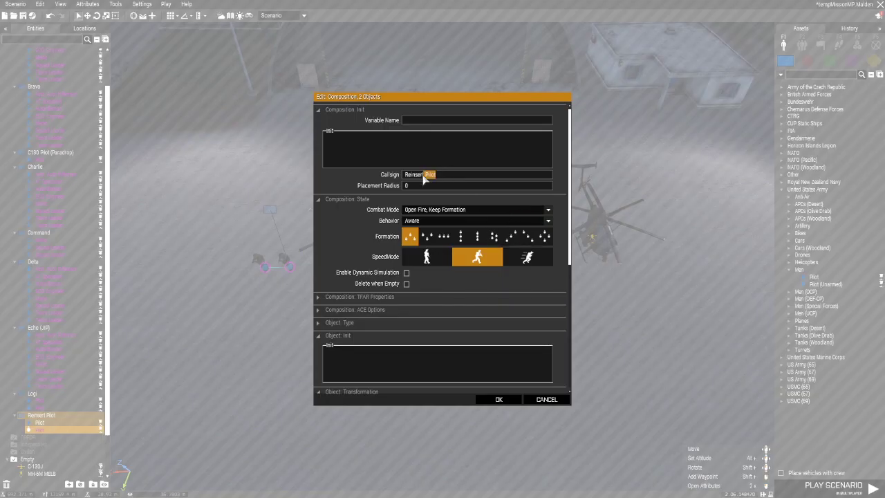
key(BackSpace)
click(498, 399)
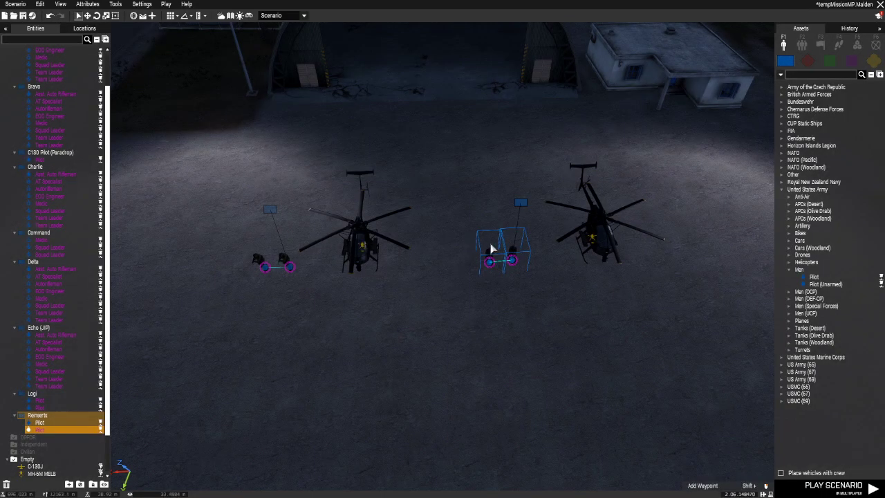
Change the role description of the original Reinserts pilot to Pilot@Reinserts.
double_click(511, 261)
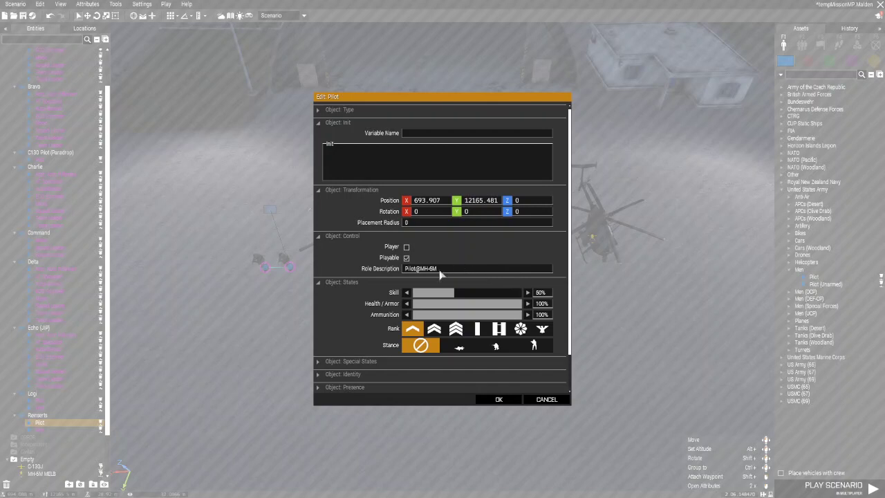
drag(439, 270, 421, 271)
text(Bi)
click(501, 400)
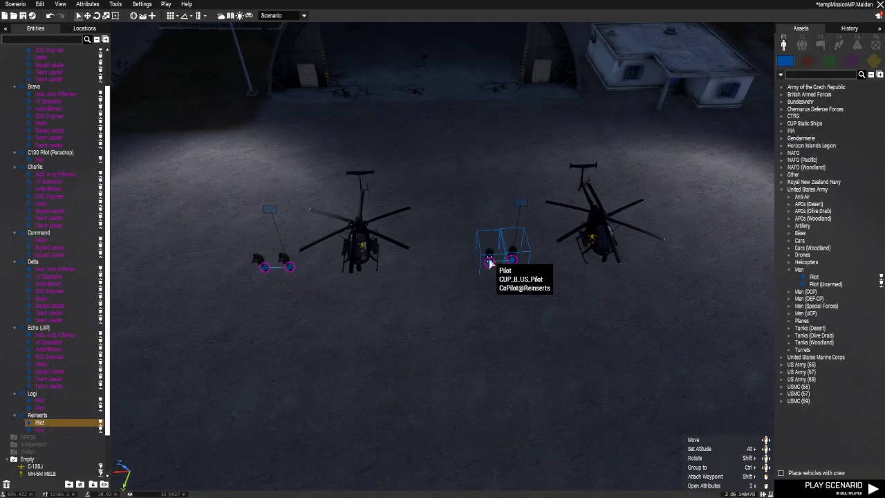
Set the rank of the Reinserts pilot to Captain and the rank of the Reinserts co-pilot to Lieutenant.
double_click(490, 260)
click(500, 400)
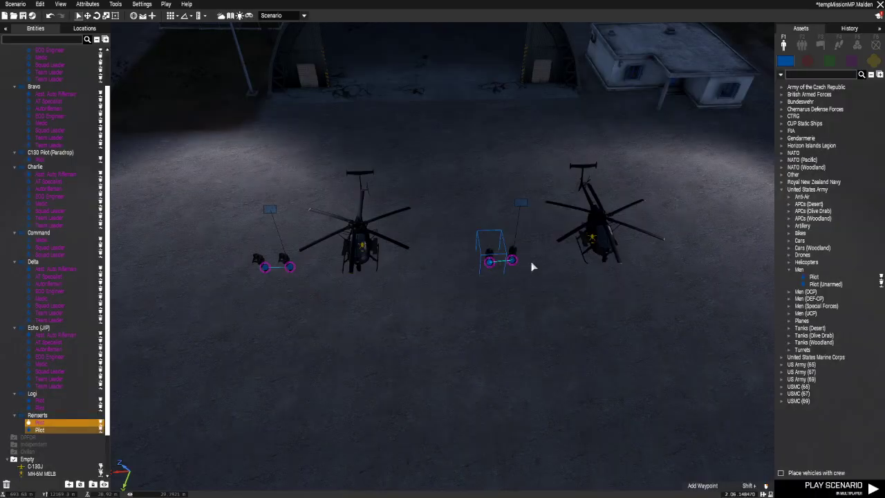
double_click(515, 262)
click(499, 329)
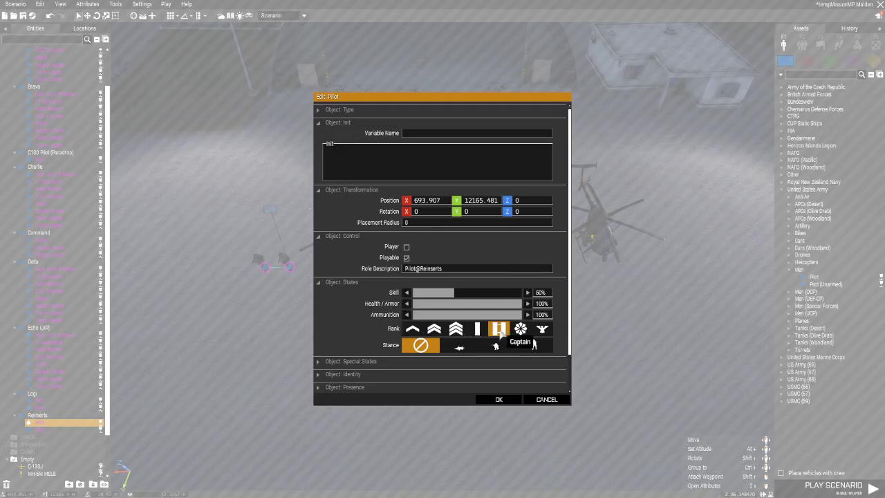
click(498, 399)
double_click(490, 260)
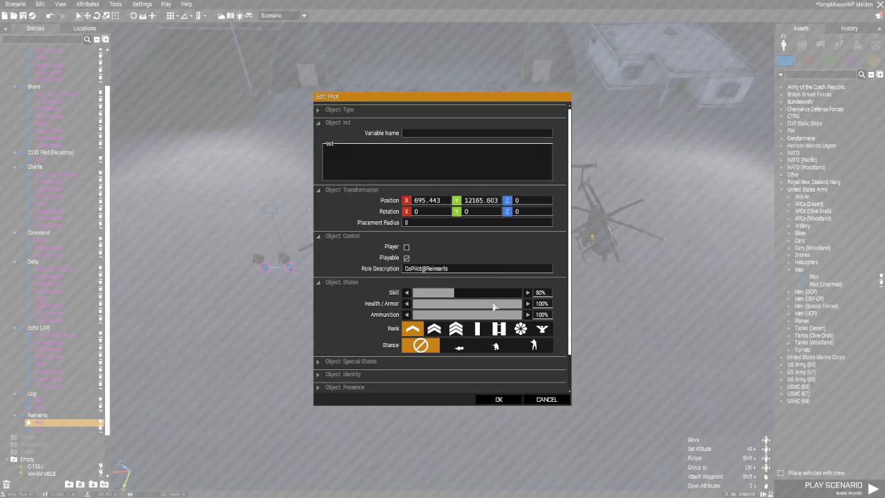
click(478, 328)
click(500, 400)
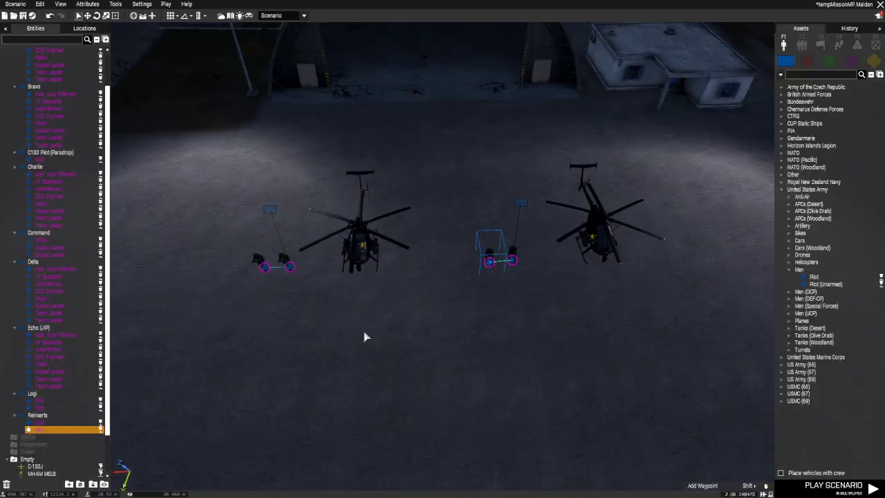
Set the rank of the Logi pilot to Captain and the rank of the Logi co-pilot to Lieutenant.
double_click(293, 270)
click(499, 329)
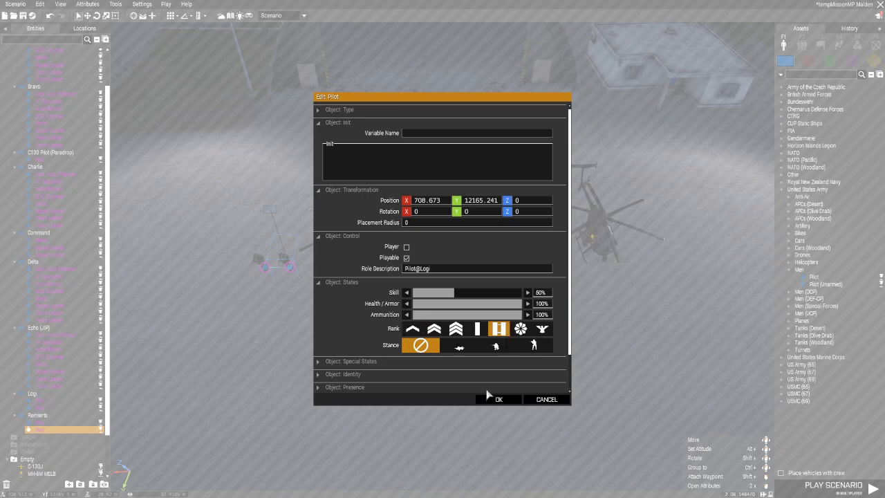
click(488, 399)
double_click(265, 271)
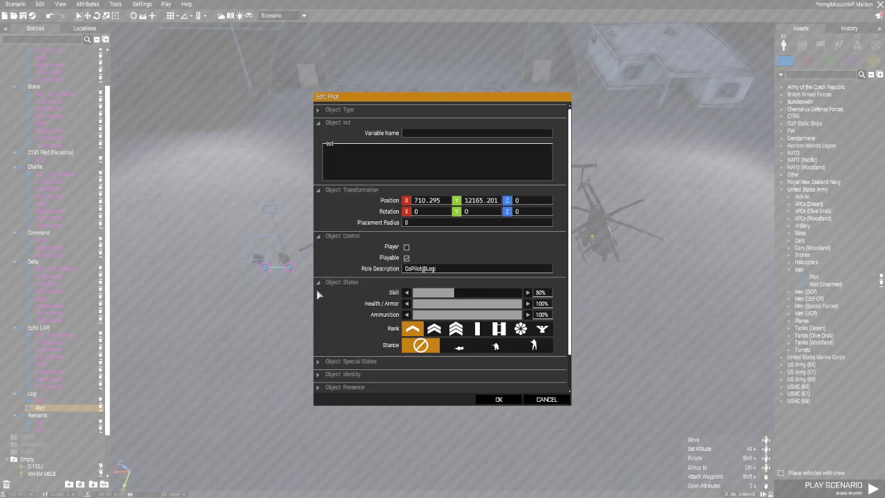
click(477, 328)
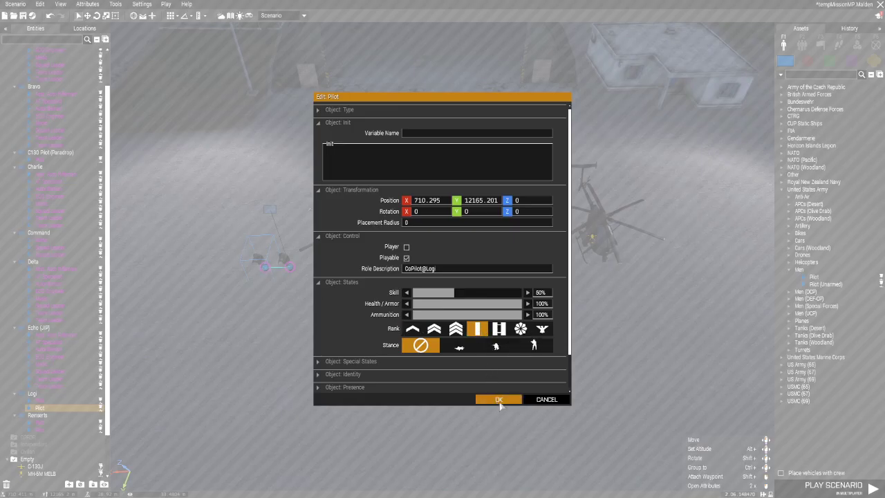
click(499, 400)
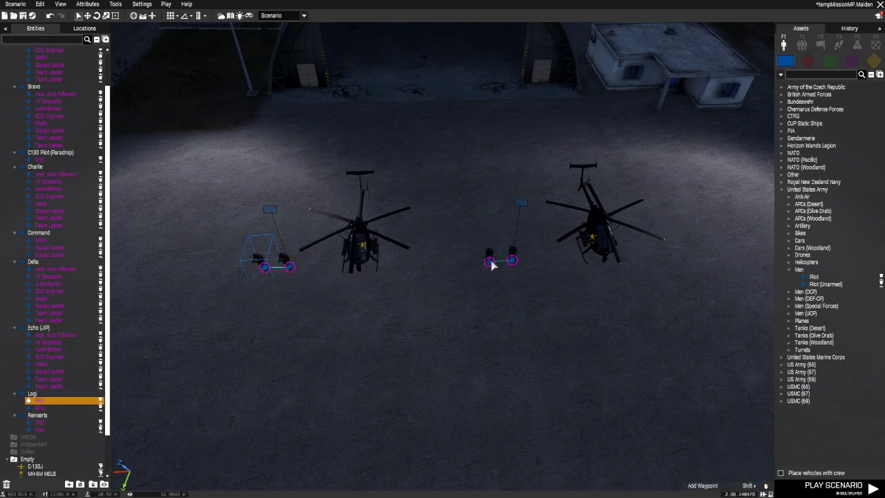
Place a second United States Army Pilot beside the existing pilot near the C-130J, within the C130 Pilot (Paradrop) group.
scroll(514, 320, down, 10)
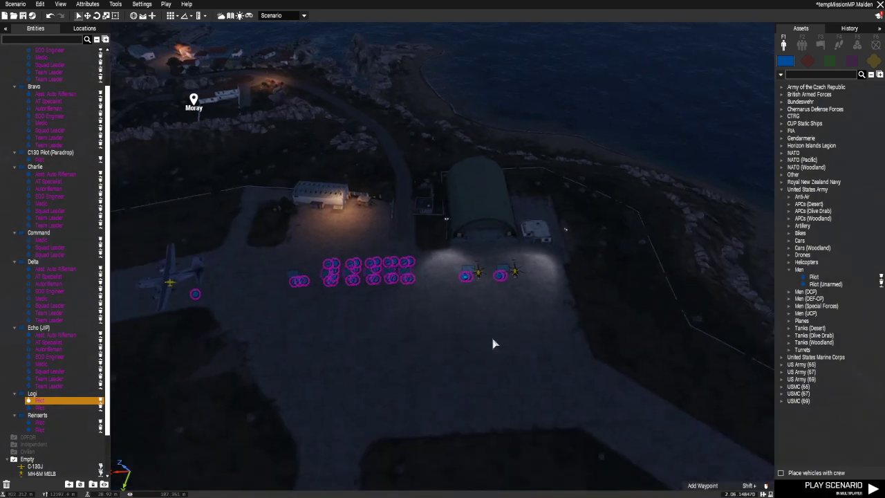
scroll(369, 338, up, 10)
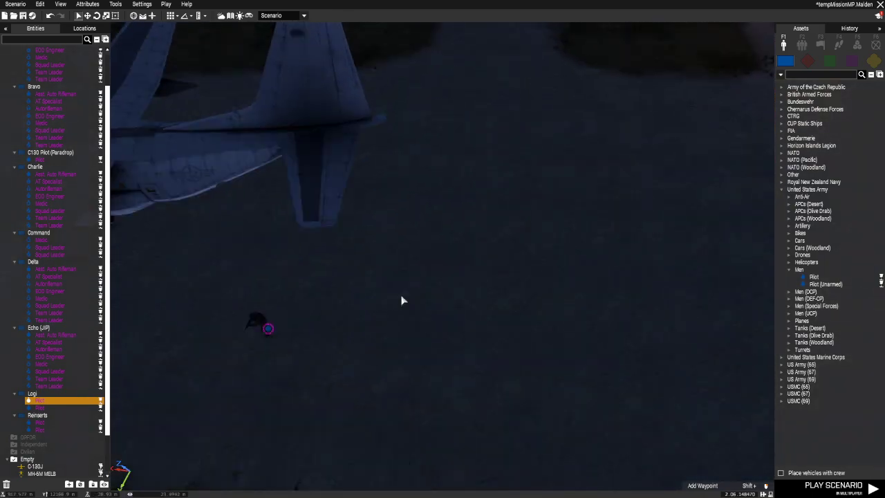
right_click(403, 300)
click(553, 250)
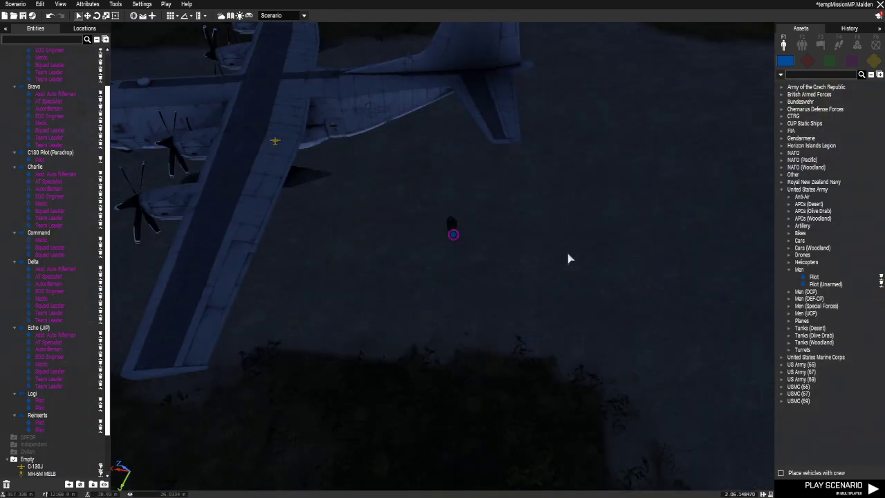
click(822, 277)
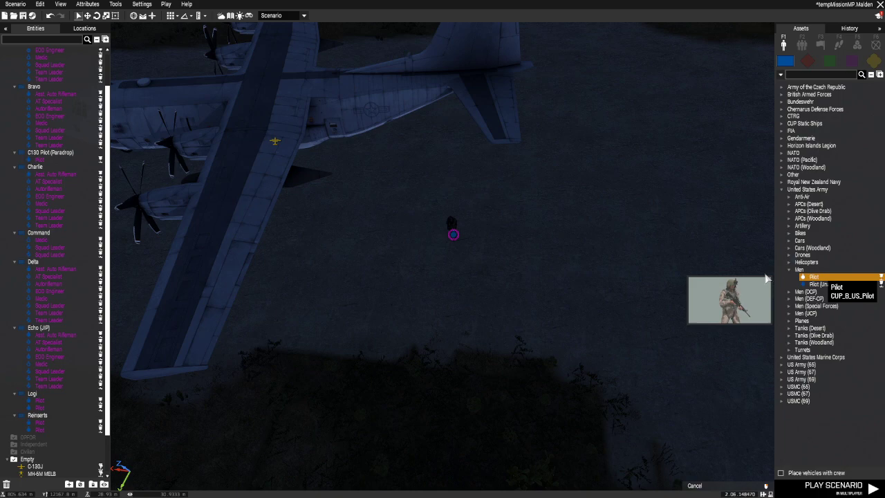
click(484, 236)
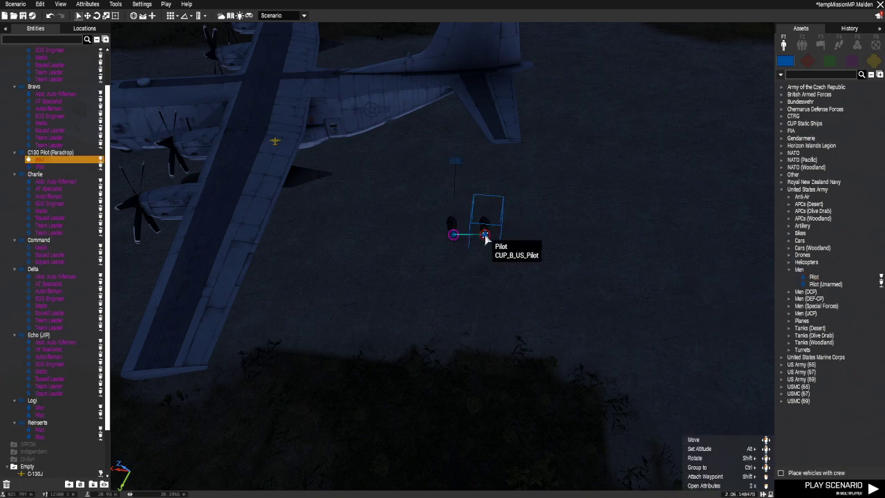
Make the added C-130 pilot playable with the role description CoPilot@C130 and the rank Lieutenant.
double_click(486, 235)
click(407, 257)
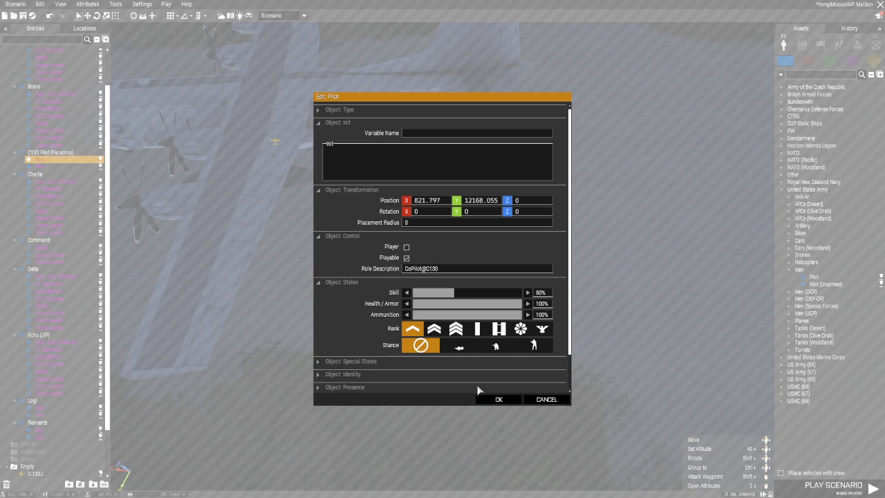
click(477, 329)
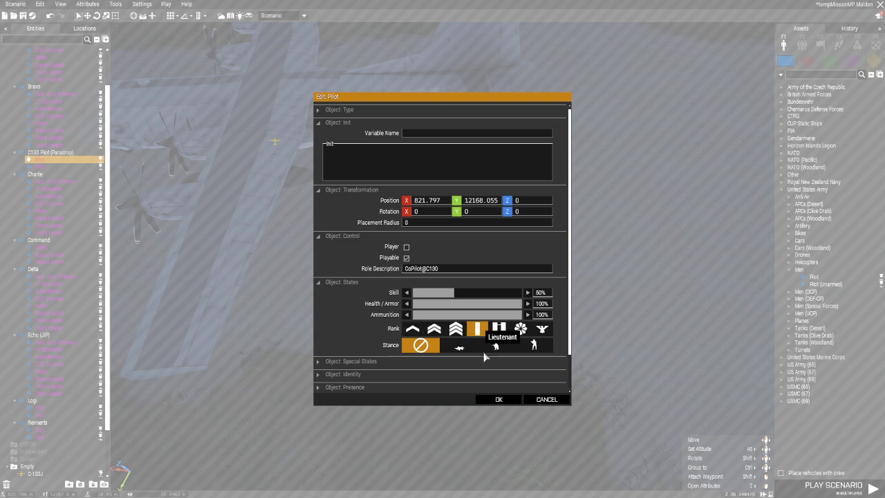
click(499, 400)
Set the rank of the original C-130 pilot to Captain.
double_click(452, 338)
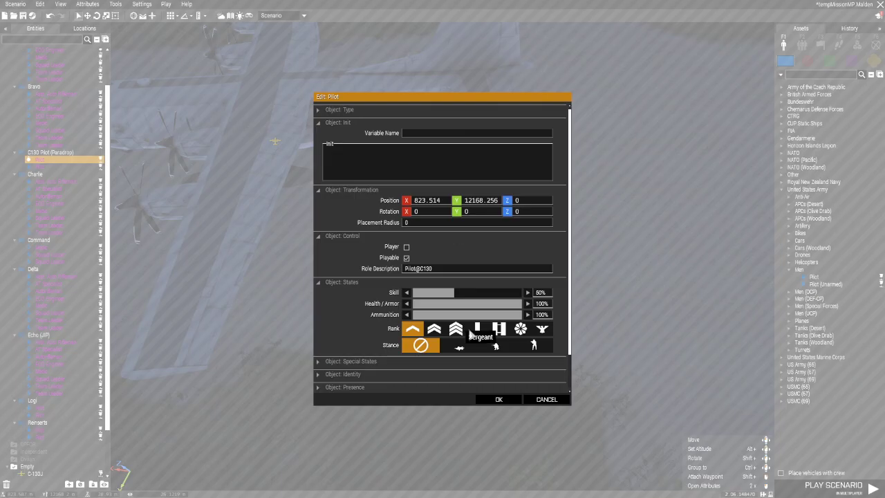
click(499, 329)
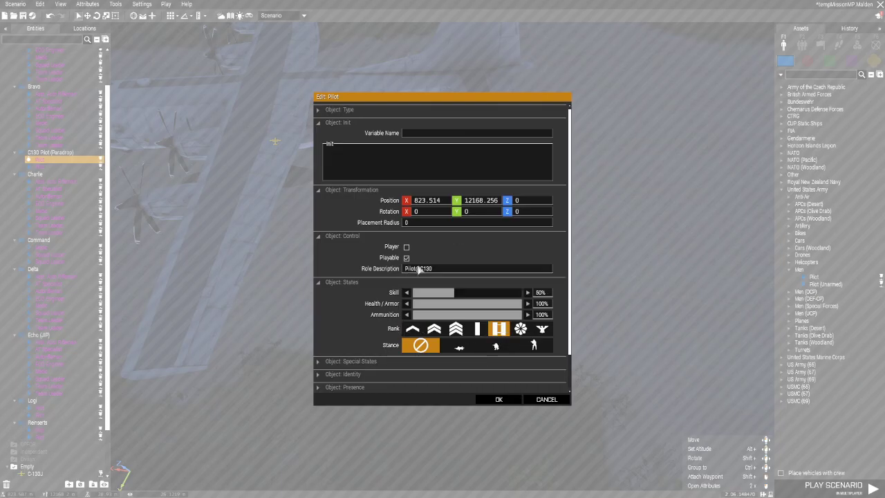
click(504, 400)
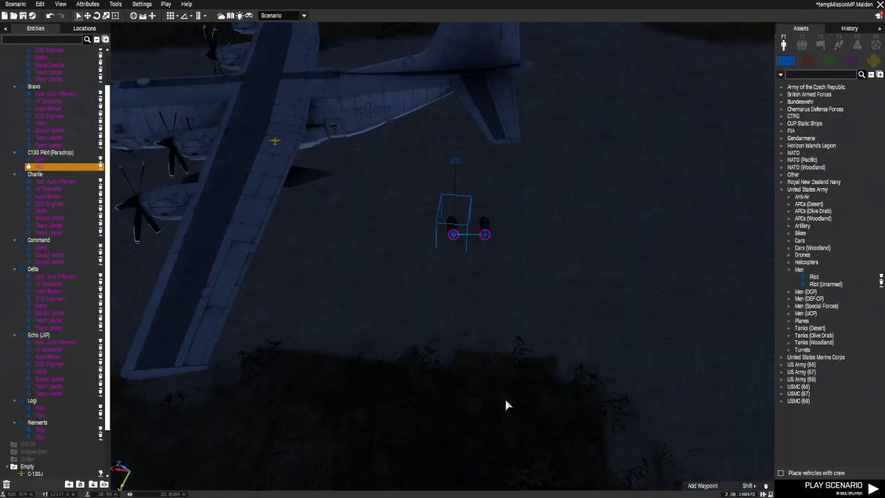
Change the callsign of the C130 Pilot (Paradrop) group to C130 (Paradrop).
double_click(456, 164)
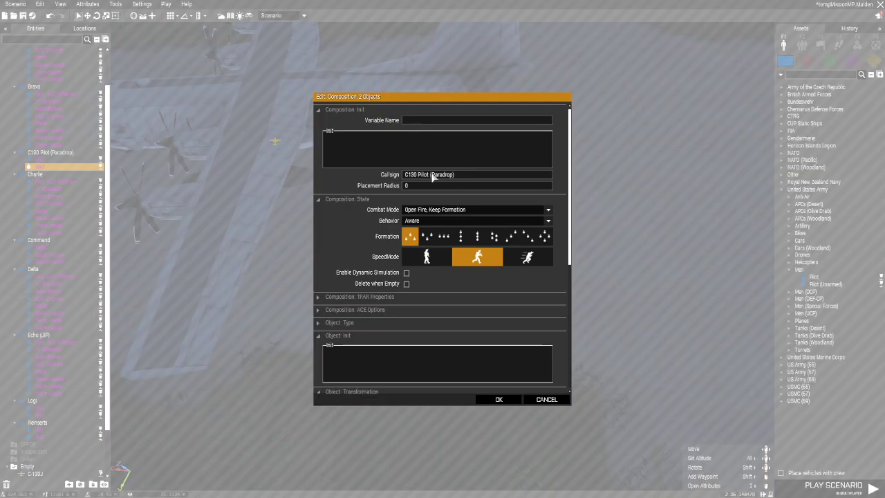
drag(428, 175, 418, 174)
key(BackSpace)
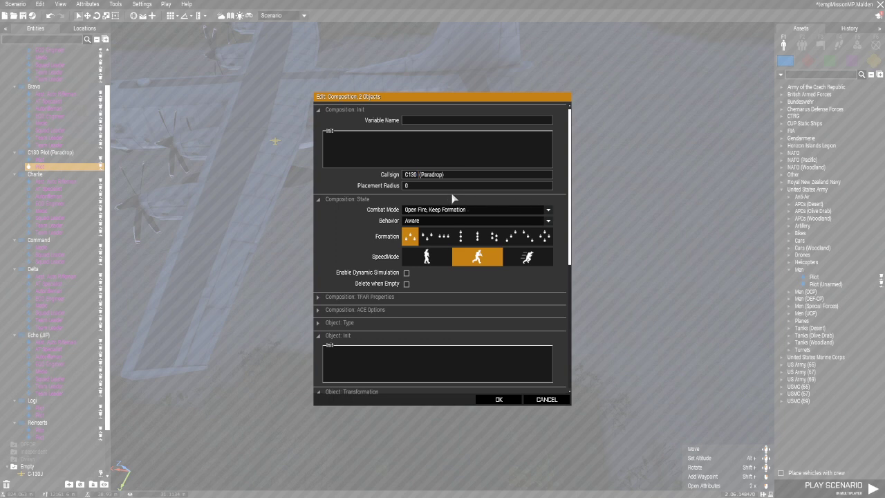
key(BackSpace)
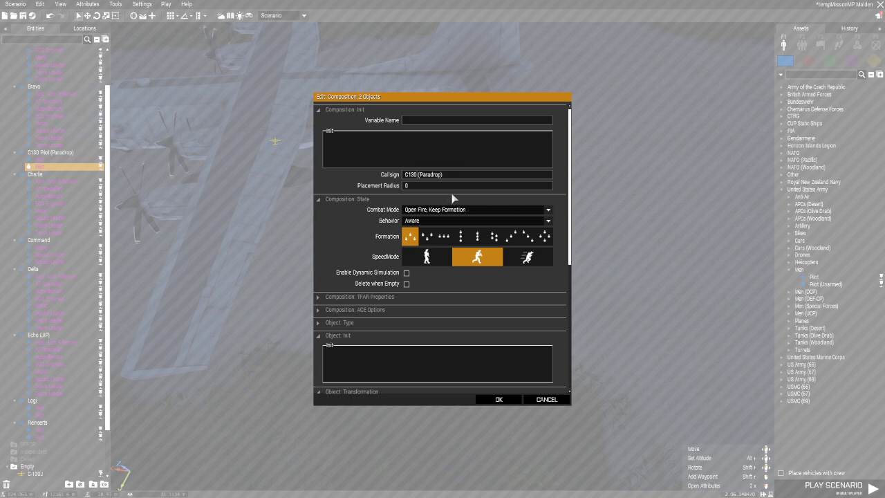
click(502, 400)
Check the playable setting, role description and rank of the original C-130 pilot.
scroll(556, 308, down, 5)
scroll(559, 318, down, 3)
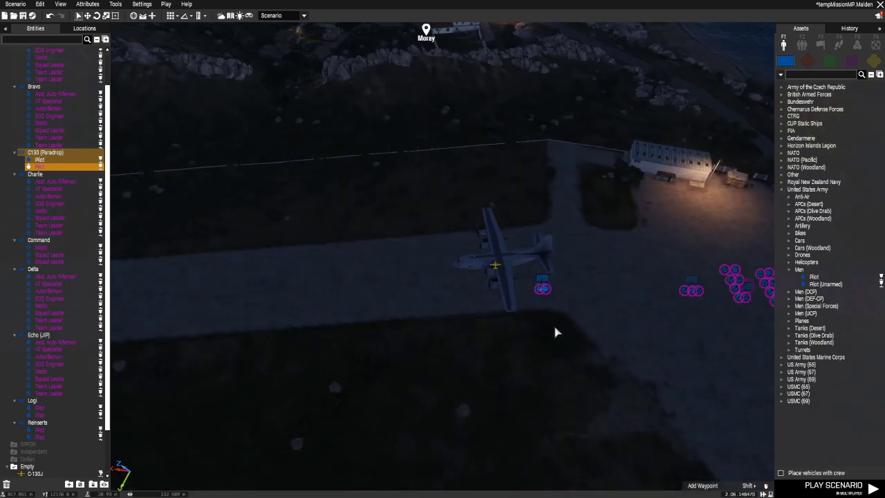
right_drag(557, 332, 588, 318)
scroll(578, 320, up, 3)
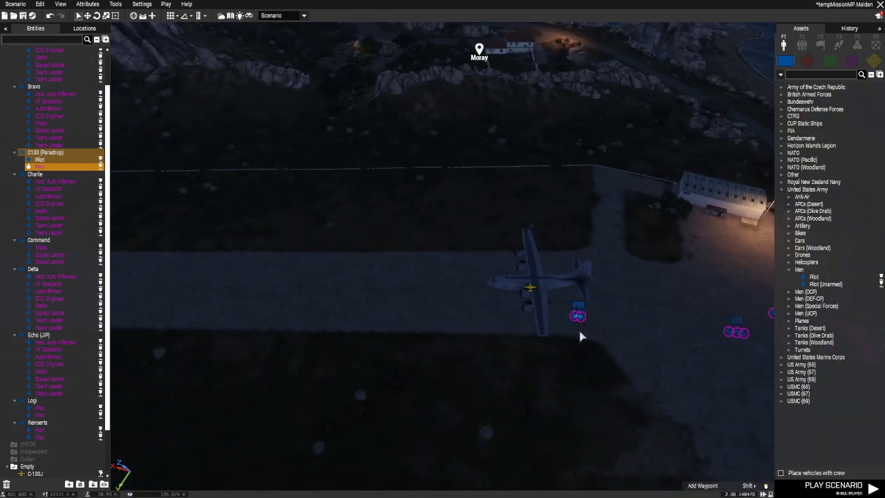
scroll(581, 336, up, 5)
scroll(487, 359, up, 5)
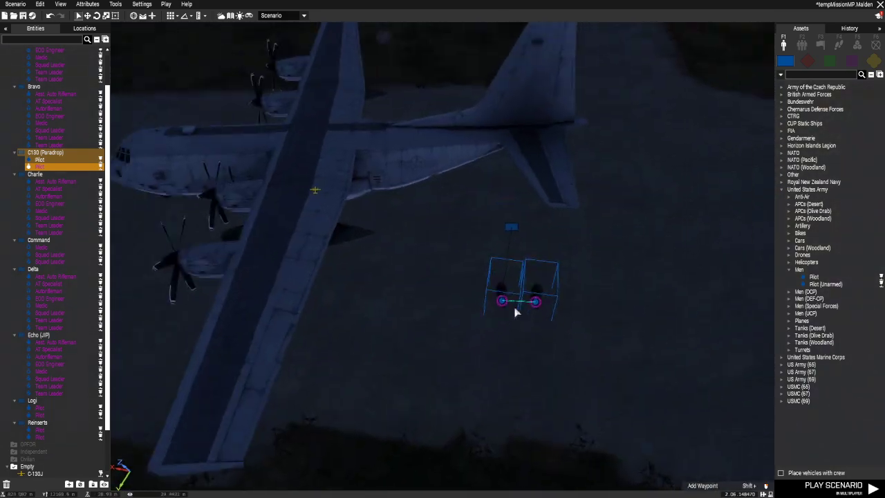
double_click(468, 218)
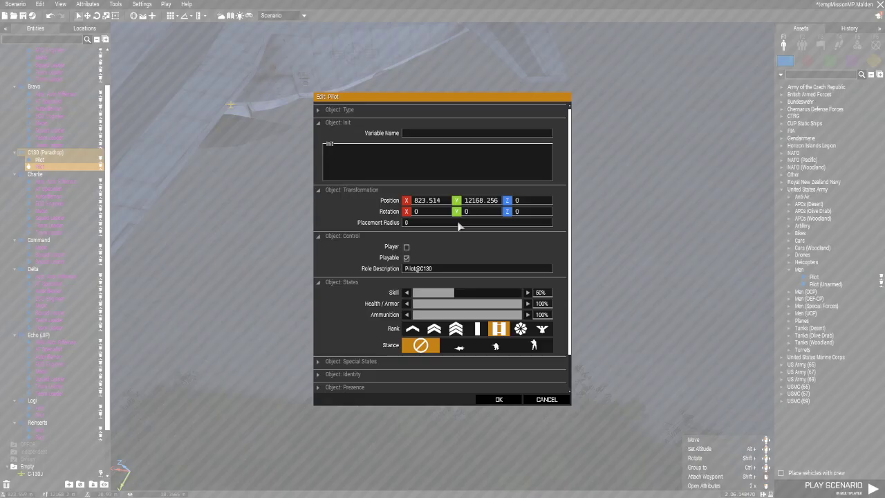
click(499, 400)
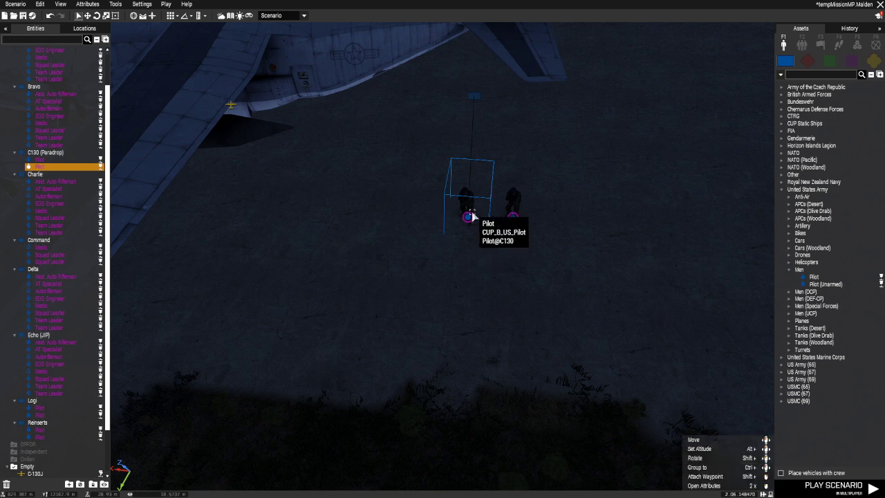
Edit the C-130 pilot's loadout in the ACE Arsenal, choosing the H&K MP5SD5 as primary weapon with an EOTech 551 (Black) optic.
right_click(470, 216)
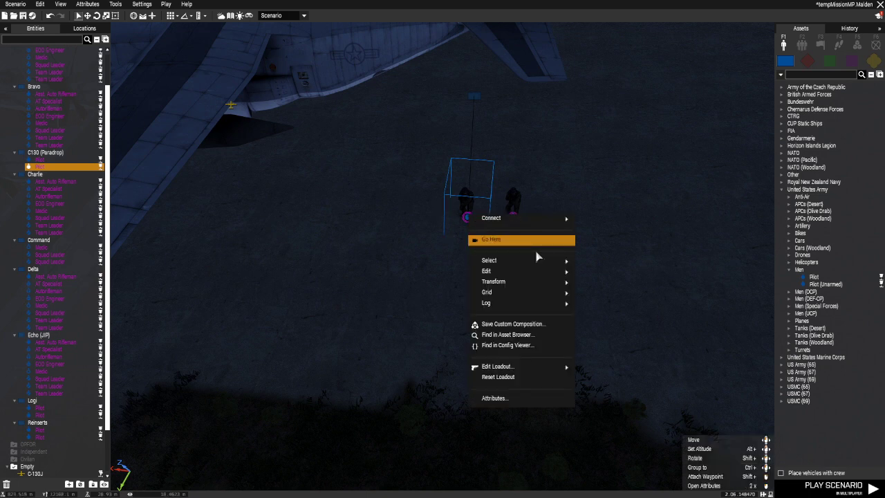
mouse_move(553, 366)
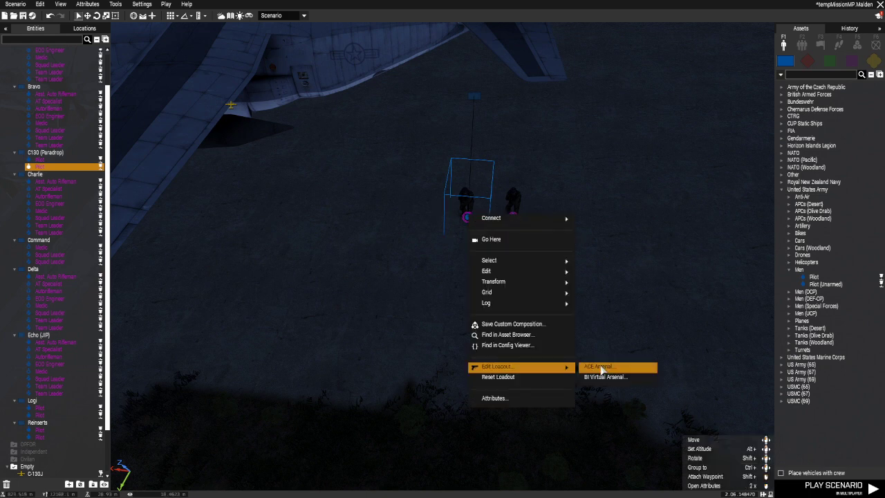
click(603, 368)
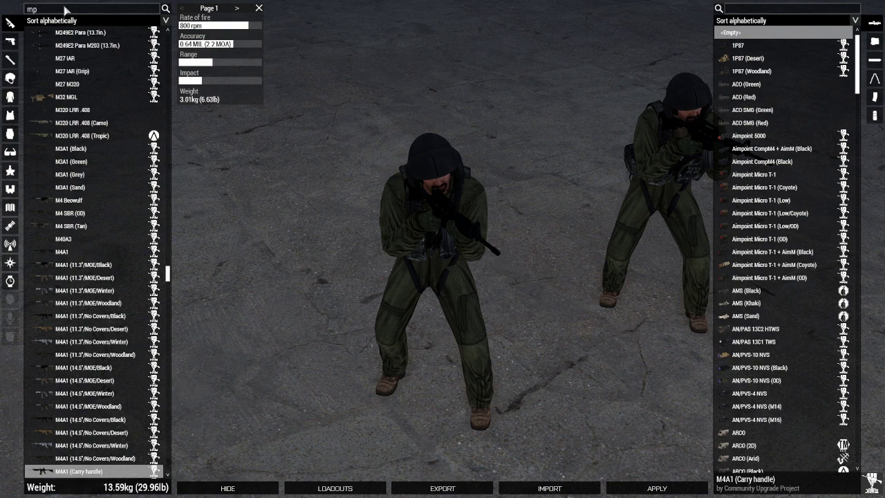
key(Return)
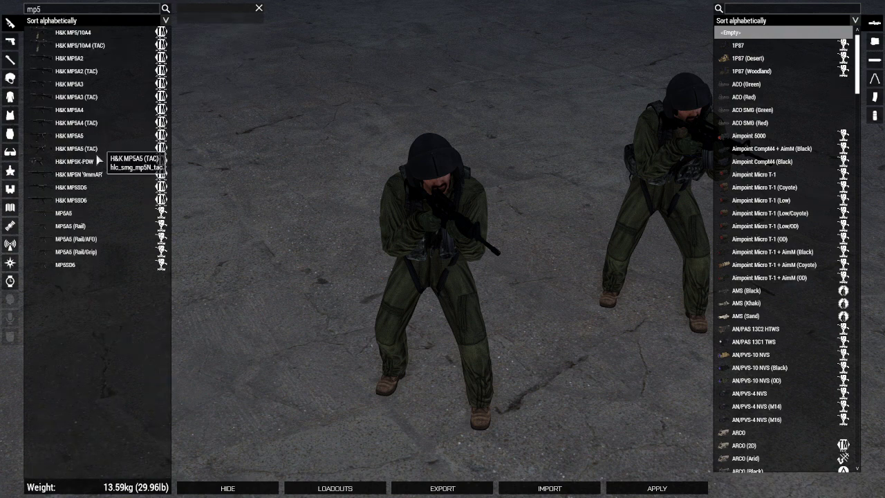
click(90, 188)
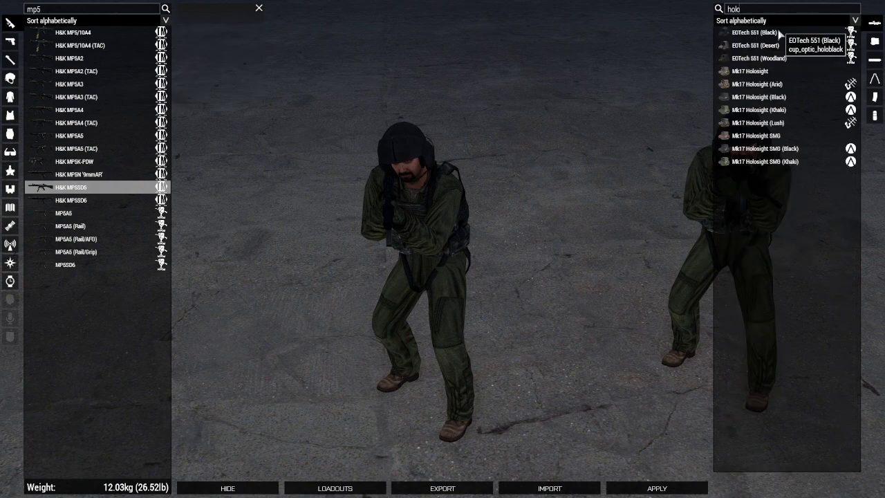
click(779, 33)
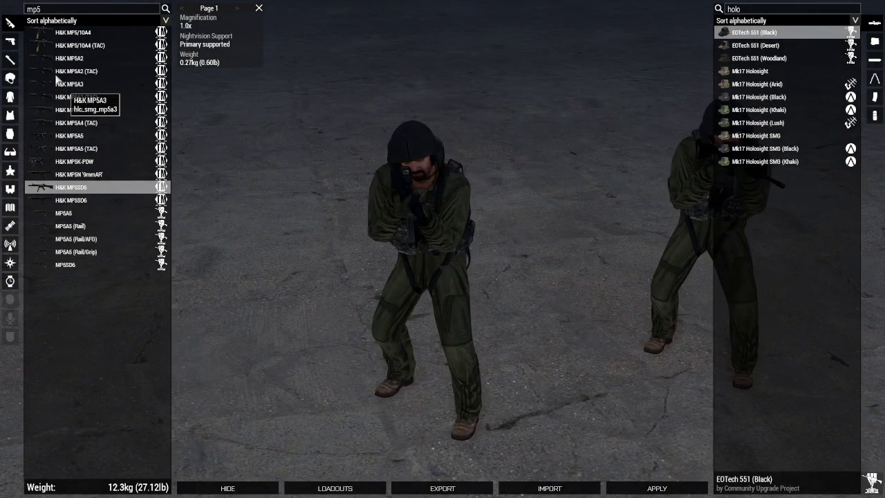
Set the pilot's sidearm to the G17 (Black) and fit it with the Silencer (M9) muzzle attachment.
click(10, 43)
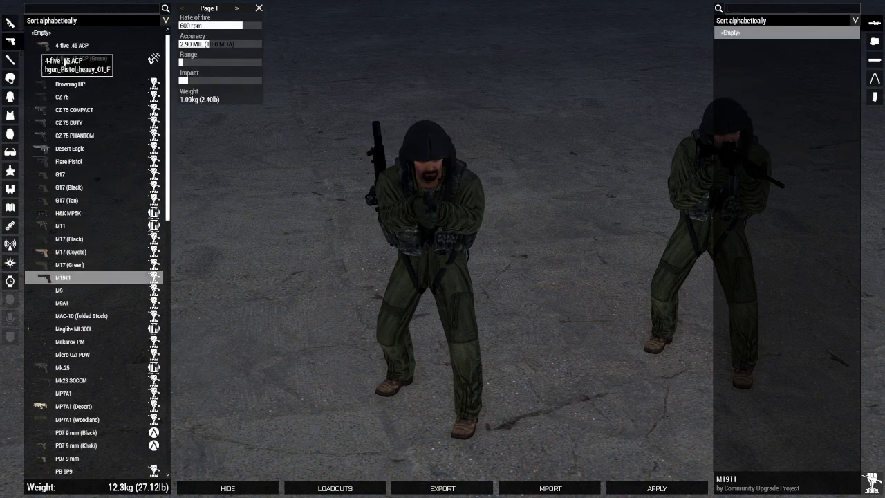
click(80, 187)
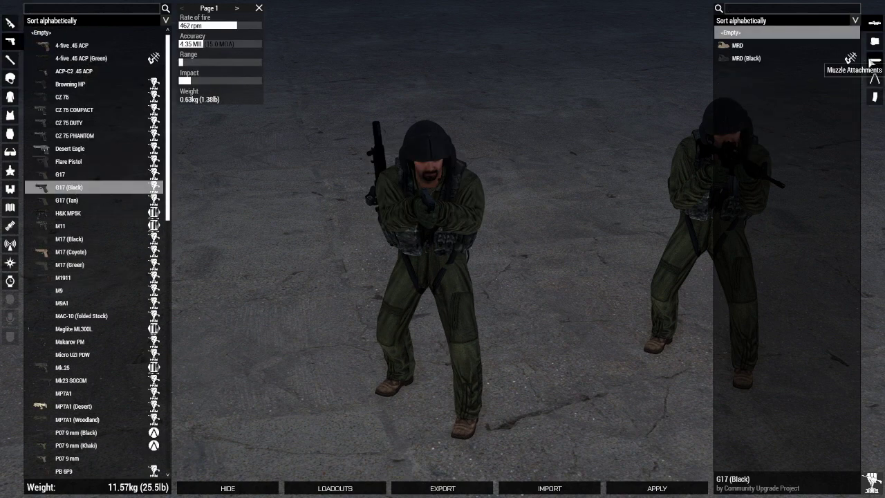
click(875, 60)
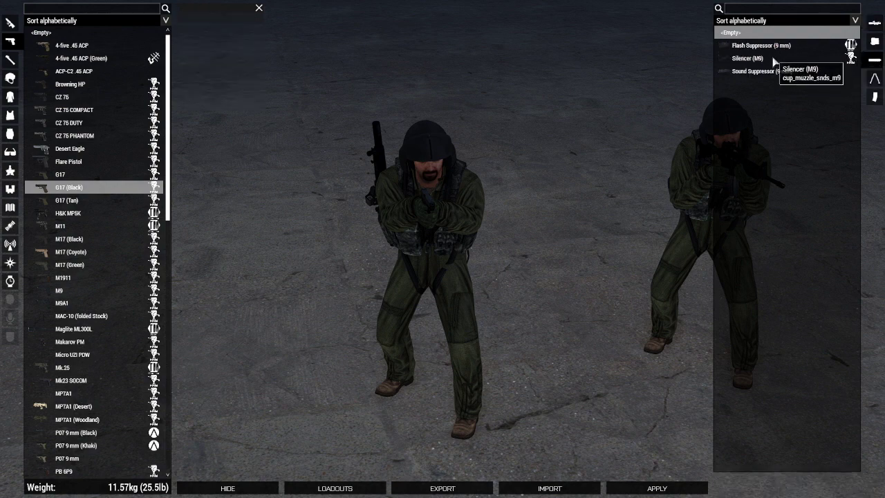
click(775, 60)
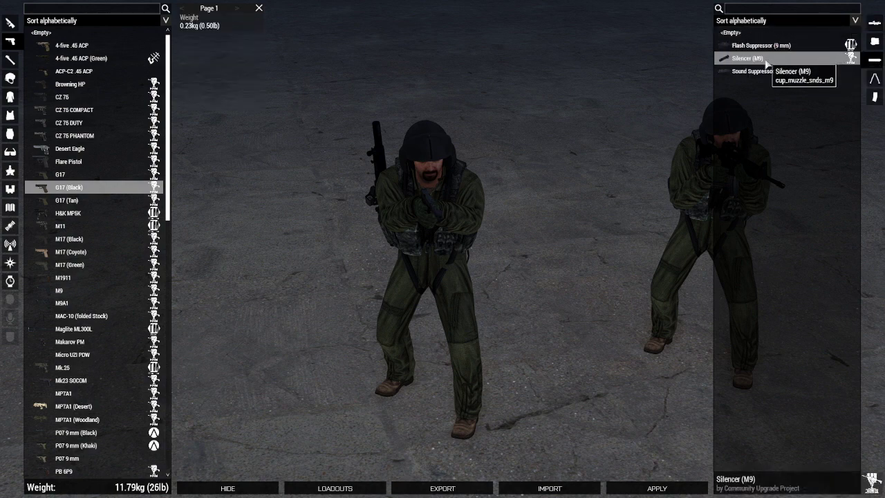
mouse_move(549, 262)
mouse_down()
mouse_move(584, 248)
mouse_move(505, 247)
mouse_move(546, 252)
mouse_up()
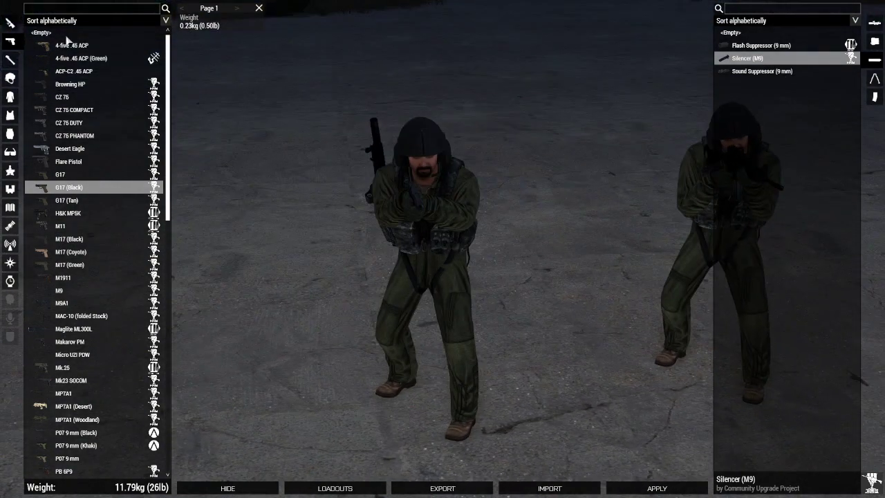
Empty the pilot's uniform of its items and add ten Bandage (Basic) to it.
click(10, 97)
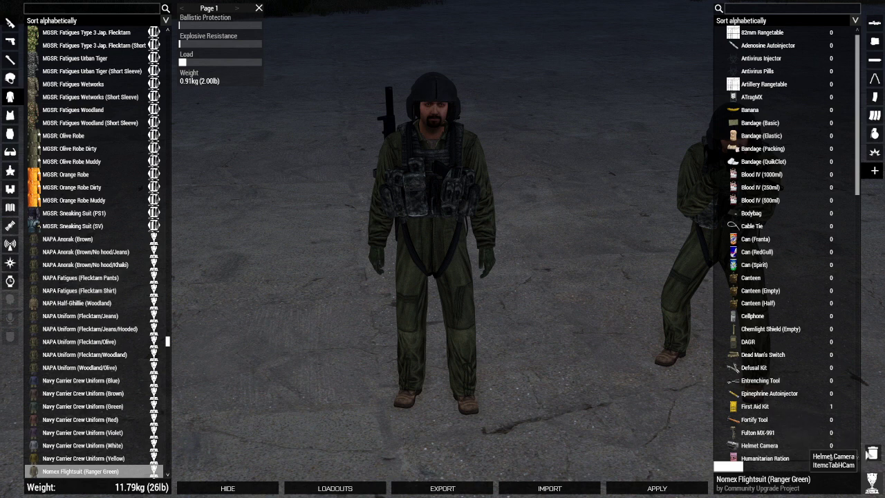
click(795, 124)
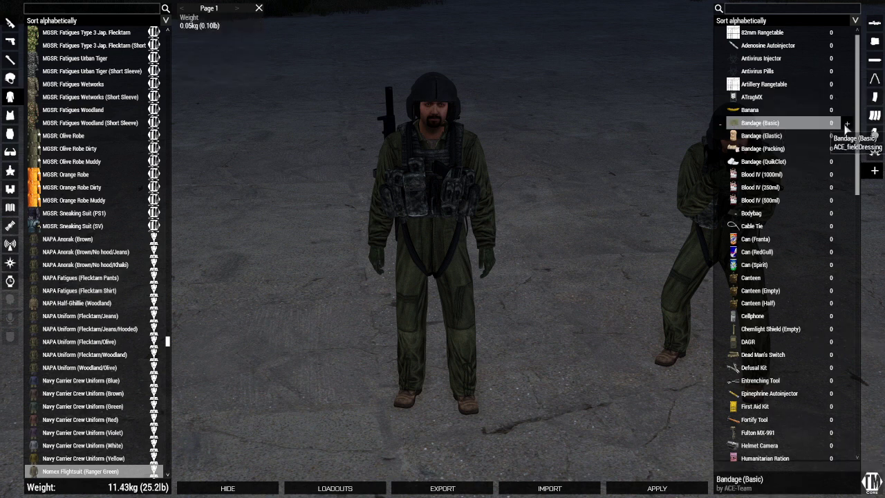
click(845, 124)
click(846, 124)
click(846, 123)
click(845, 124)
click(846, 123)
click(846, 124)
click(846, 124)
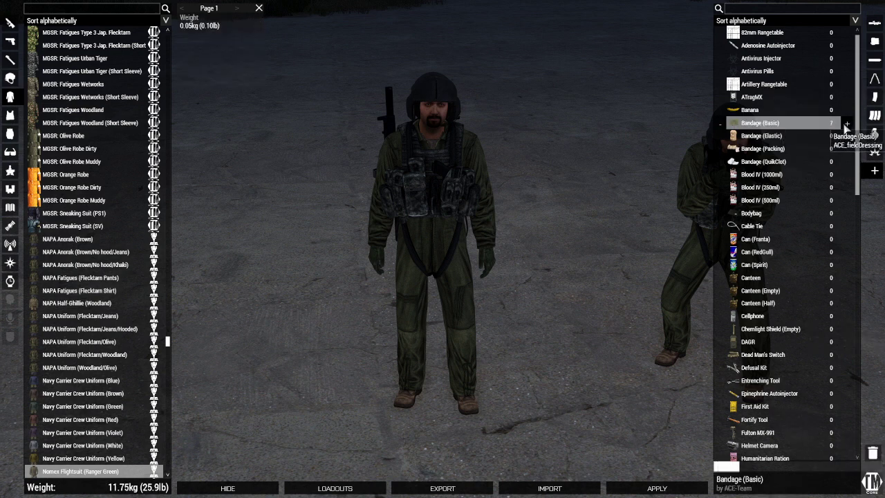
click(847, 124)
click(846, 123)
click(846, 124)
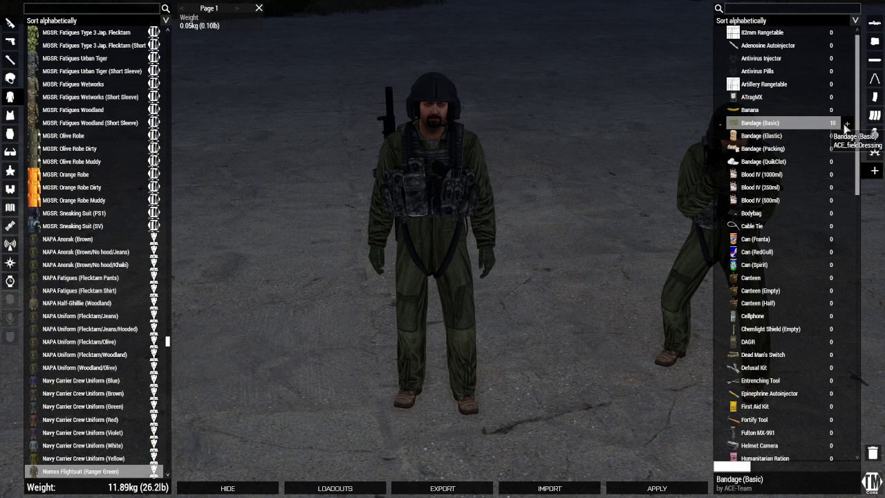
Add one Cable Tie and two Morphine Autoinjectors to the pilot's uniform.
click(760, 226)
click(847, 226)
scroll(795, 294, down, 4)
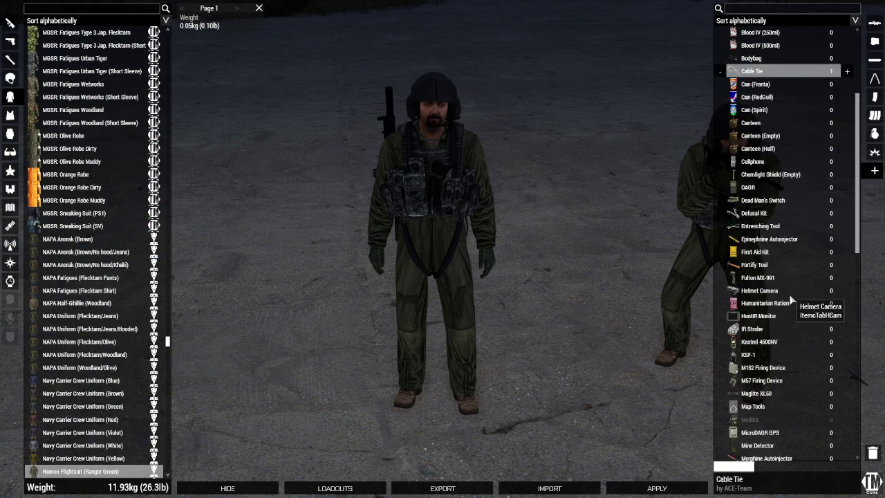
scroll(791, 297, down, 3)
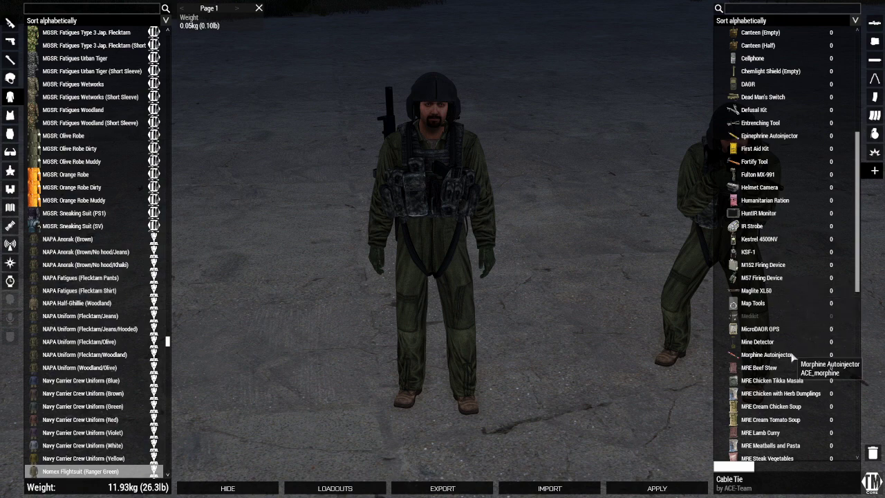
click(840, 355)
click(847, 355)
click(846, 356)
Add two Epinephrine Autoinjectors to the pilot's uniform.
scroll(800, 371, down, 6)
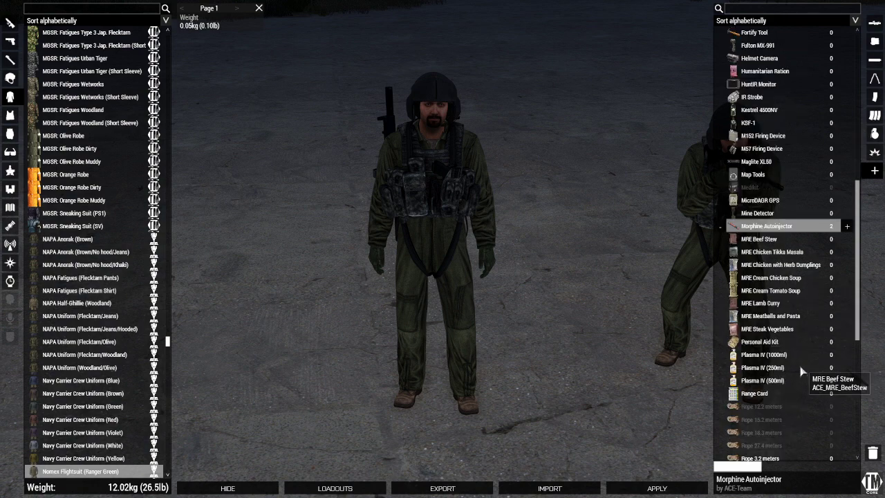
scroll(799, 372, down, 2)
scroll(797, 374, down, 3)
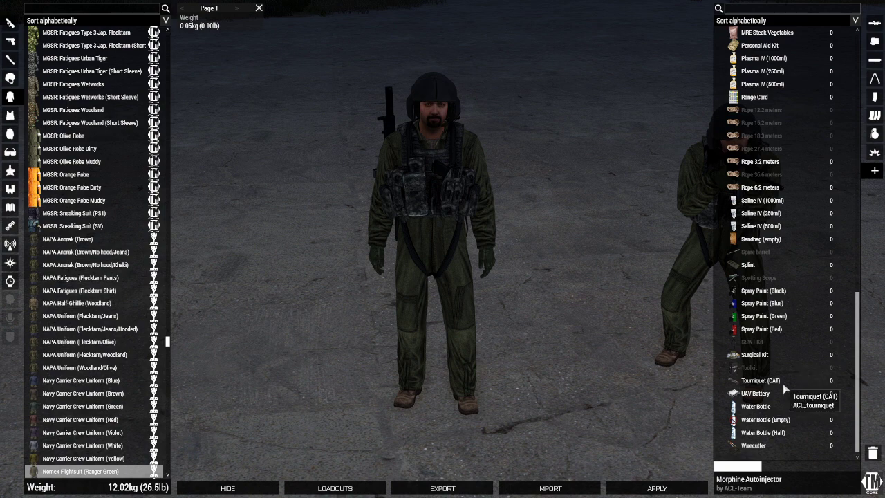
scroll(795, 373, up, 3)
scroll(796, 374, up, 8)
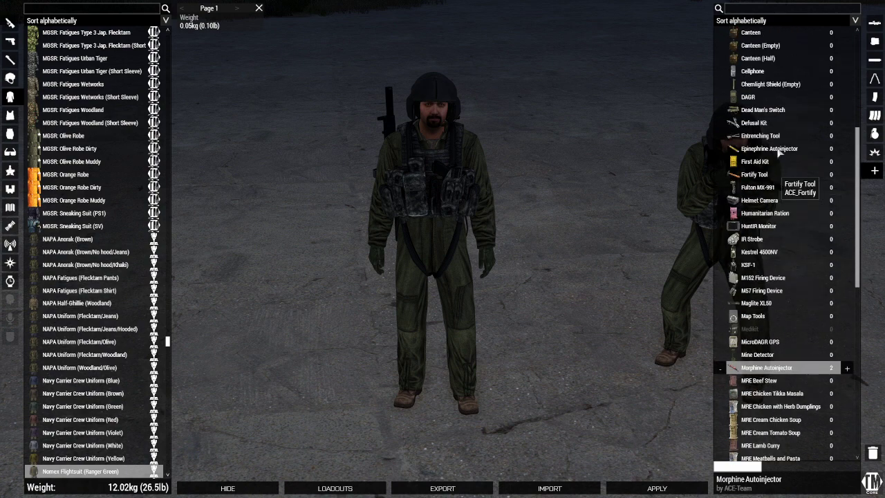
click(775, 152)
click(848, 151)
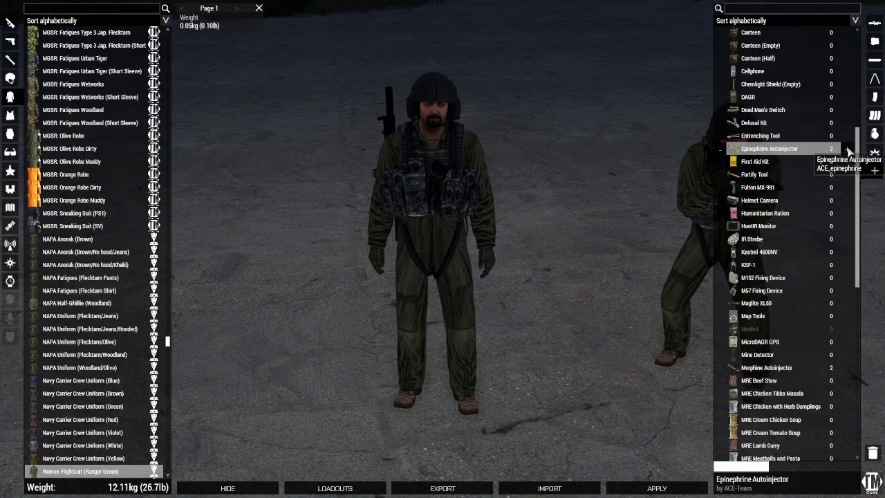
Add four Tourniquets (CAT) to the pilot's uniform.
scroll(779, 260, down, 10)
scroll(779, 260, down, 1)
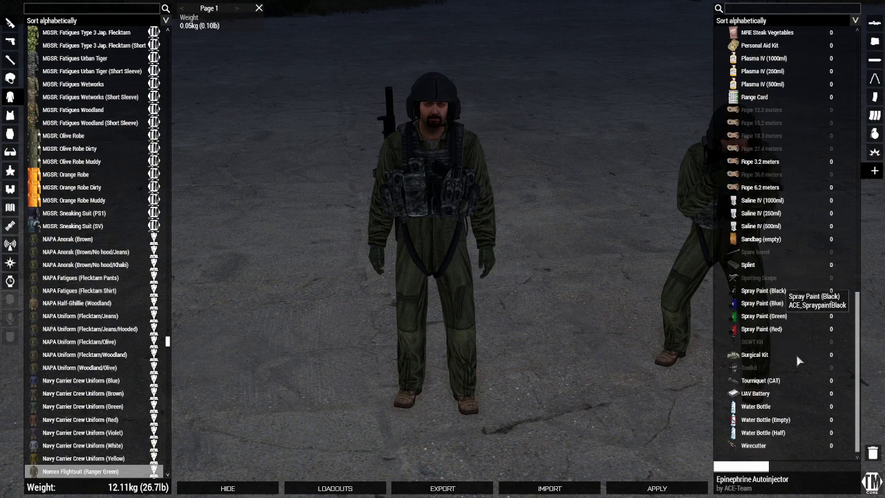
click(761, 381)
click(848, 381)
click(848, 381)
click(848, 381)
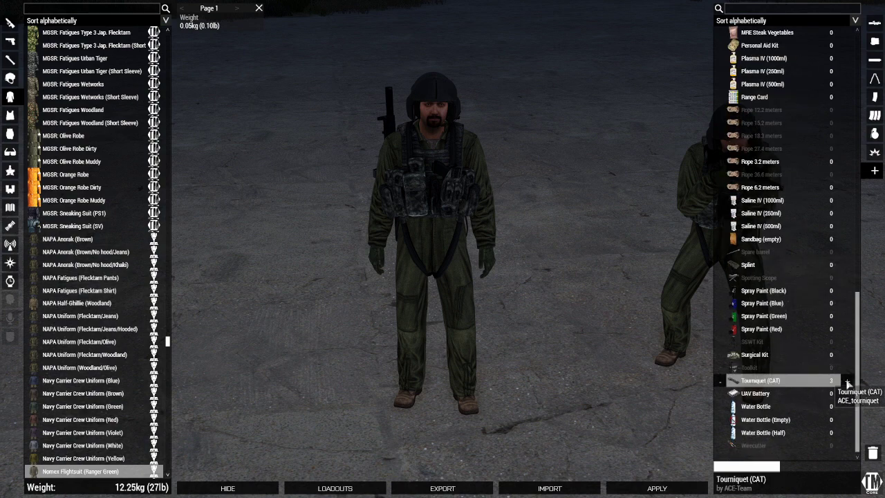
click(848, 381)
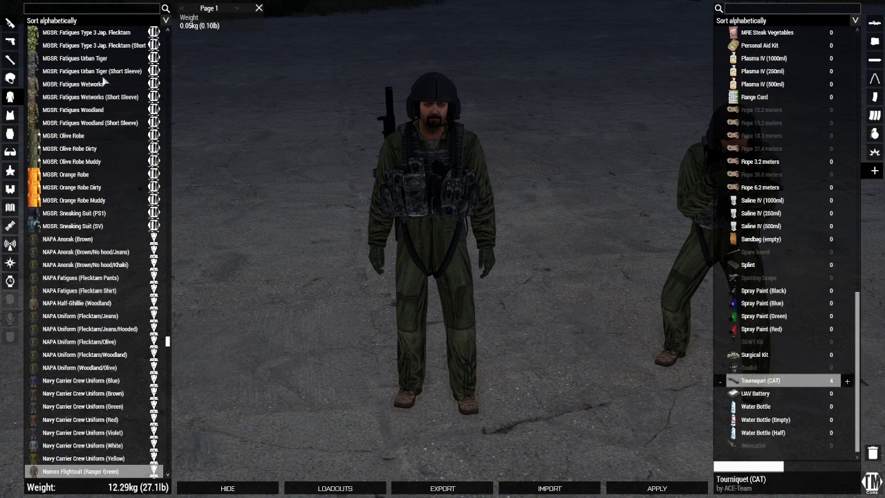
Empty the Pilot Vest [US Army] and fill it with six 9 mm 30Rnd Reload Tracer (Red) mags and two 9mm 17Rnd G17 mags.
click(9, 114)
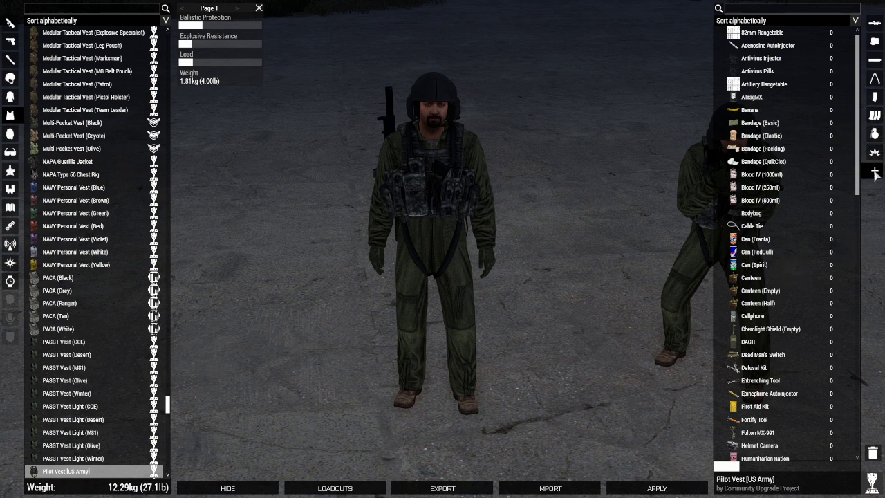
click(872, 453)
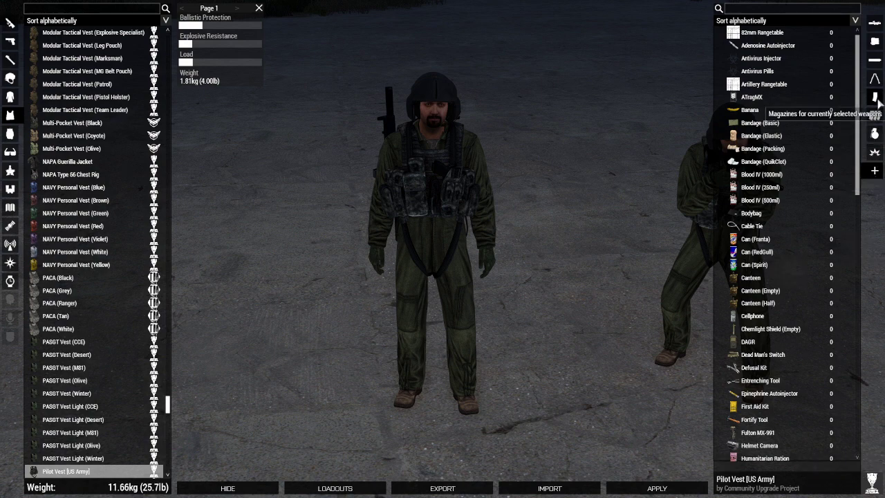
click(875, 97)
click(855, 59)
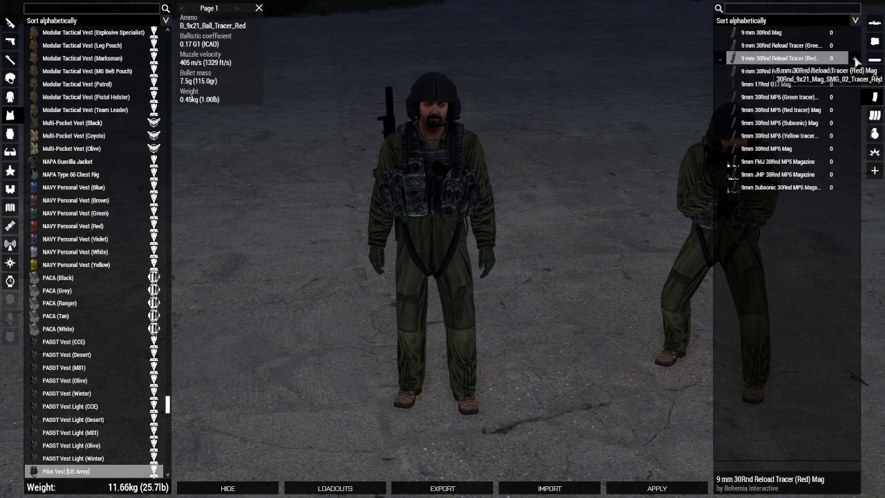
click(856, 58)
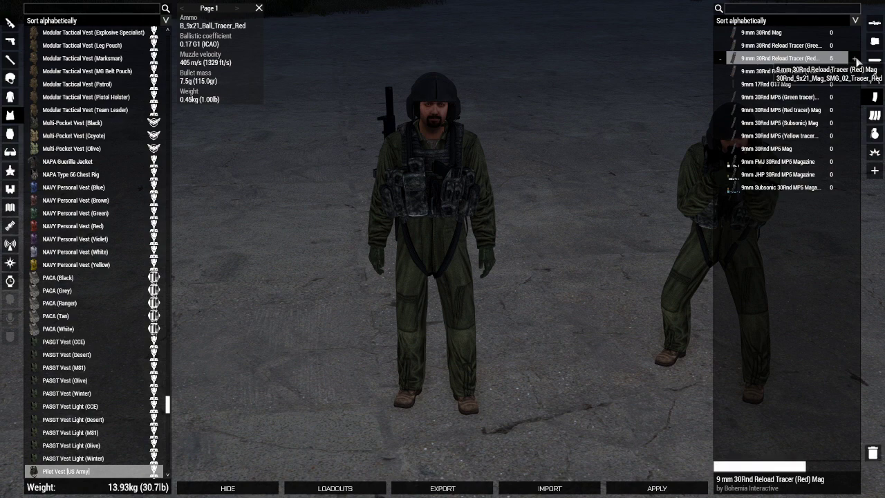
click(856, 59)
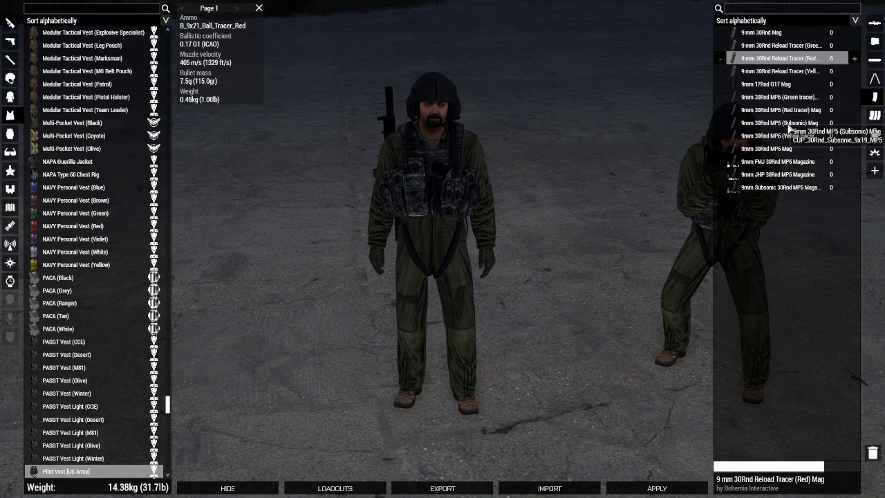
click(779, 85)
click(855, 84)
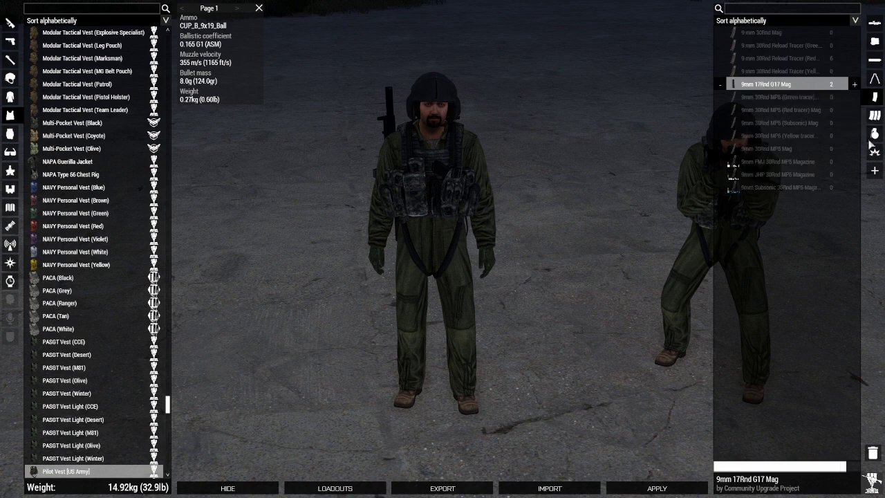
Remove two of the 9 mm 30Rnd Reload Tracer (Red) mags from the vest to make room for grenades.
click(875, 133)
scroll(802, 332, down, 5)
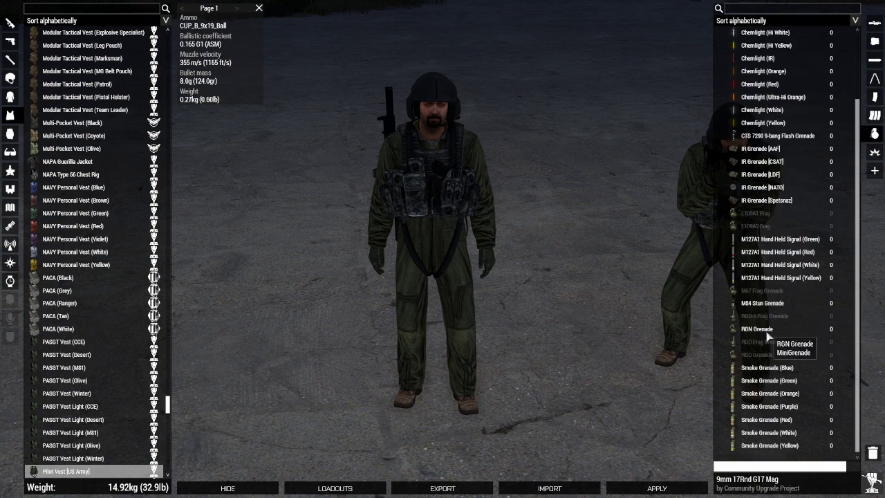
click(874, 98)
click(730, 59)
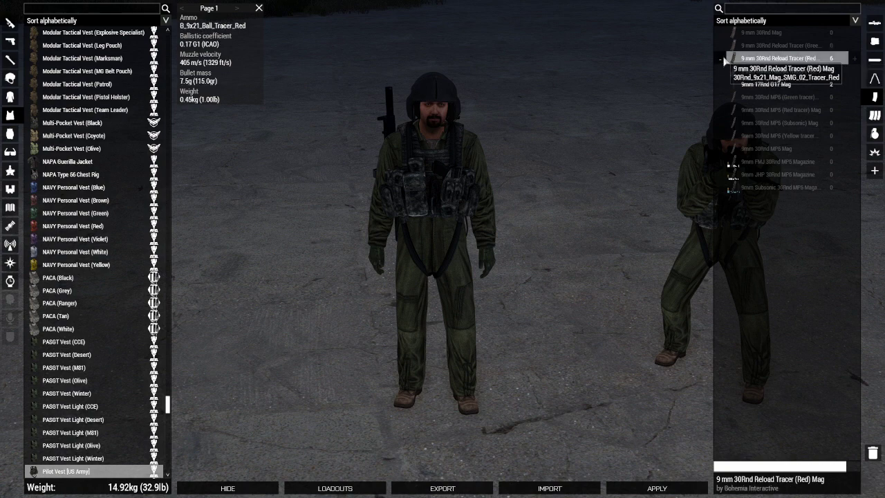
click(722, 60)
click(722, 59)
Add two RGO Grenades and two Smoke Grenades (White) to the pilot's vest.
click(874, 134)
scroll(823, 325, down, 2)
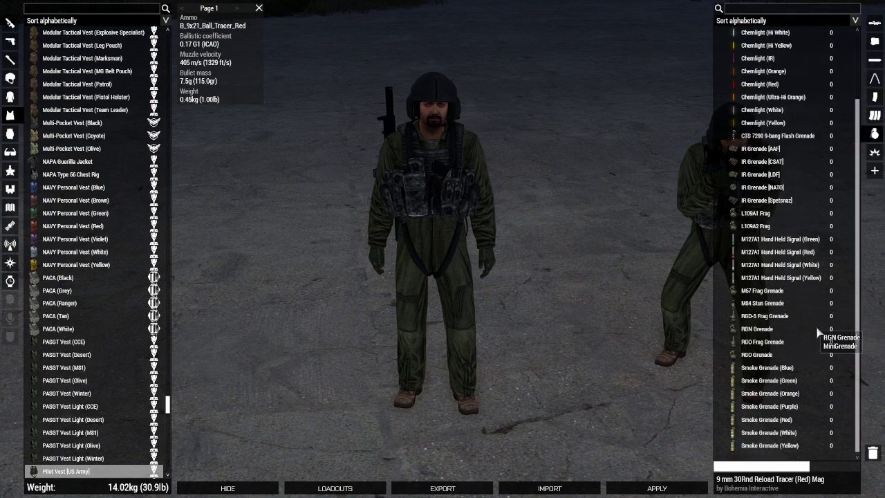
click(838, 354)
click(847, 354)
click(847, 354)
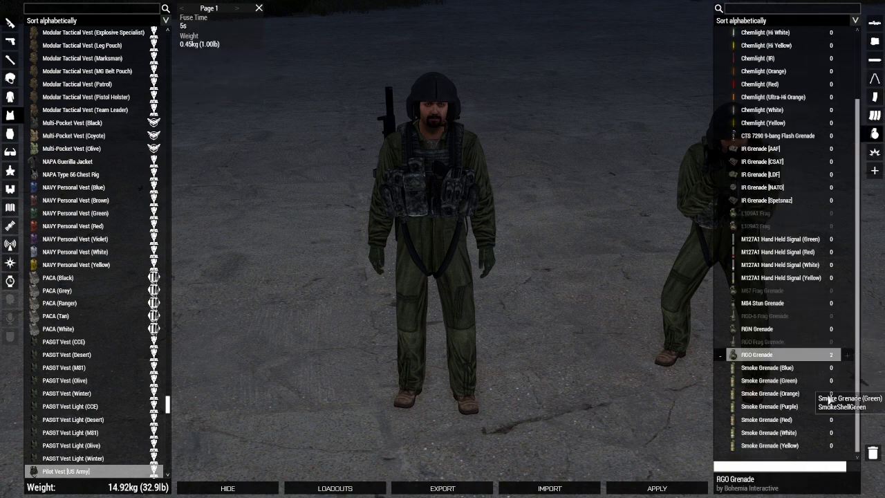
click(841, 433)
click(847, 432)
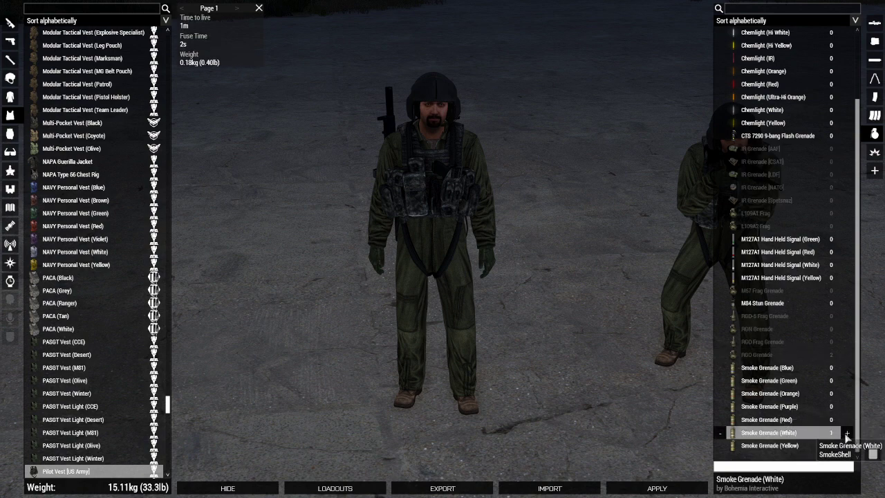
click(847, 432)
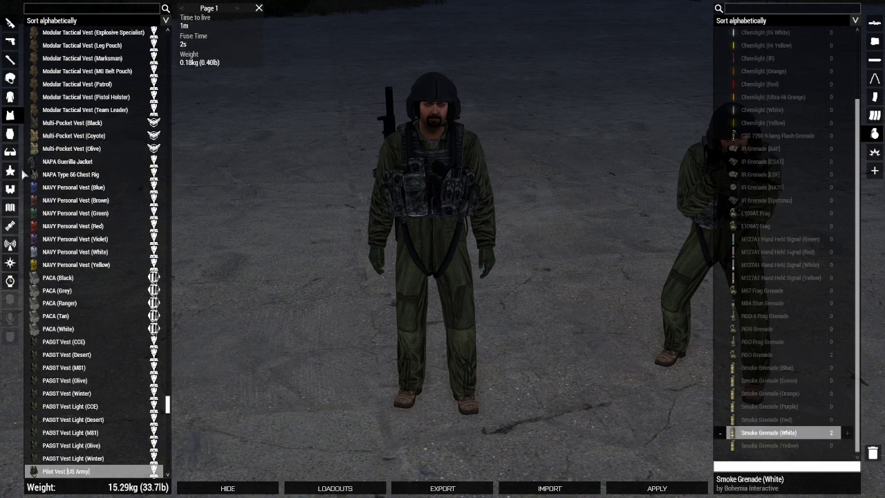
Filter the pilot's backpack choices with the search term "tfar".
click(9, 134)
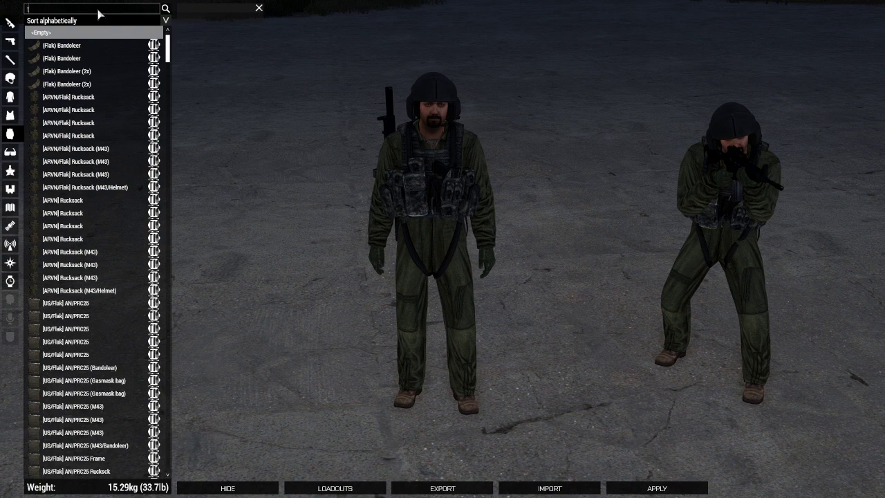
click(98, 11)
text(tfar)
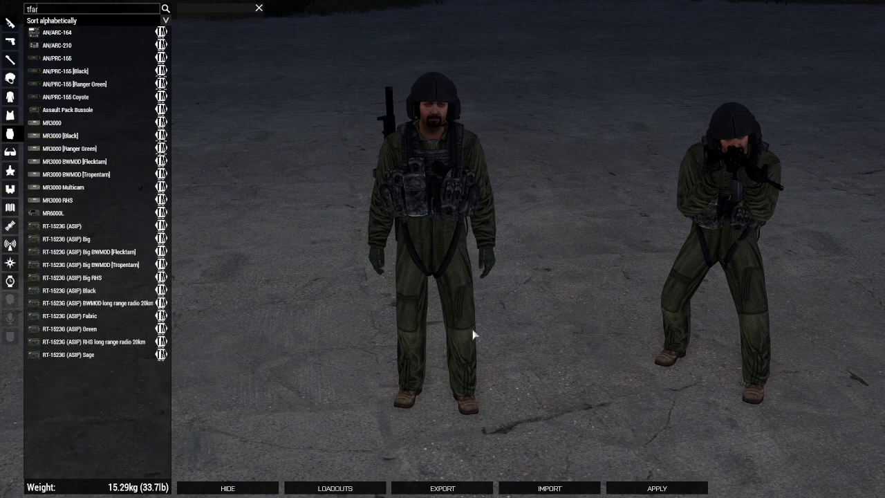
drag(475, 335, 638, 322)
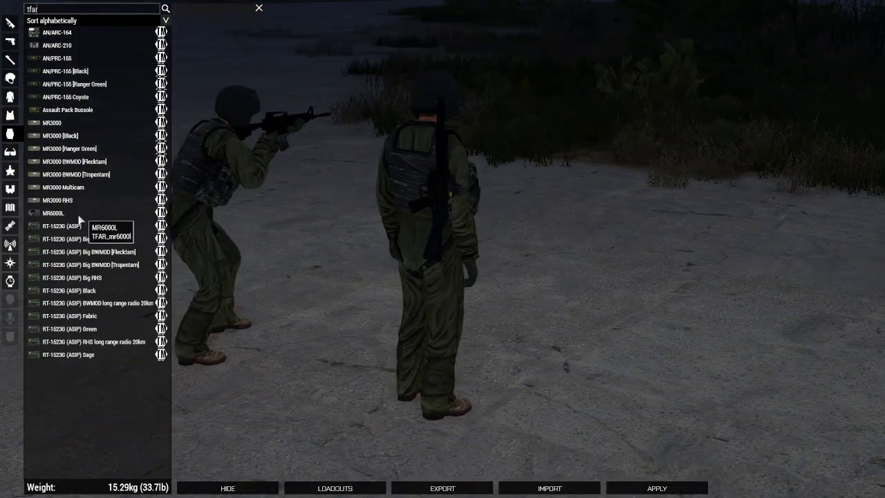
Try the RT-1523G (ASIP) and its Big, Big BWMOD and Big RHS backpack variants on the pilot.
click(78, 219)
click(77, 227)
click(78, 239)
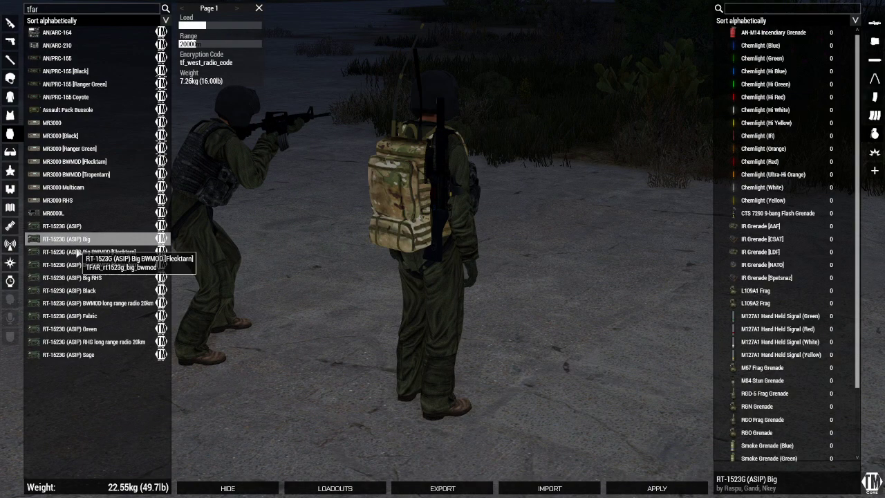
click(77, 253)
click(77, 265)
click(78, 278)
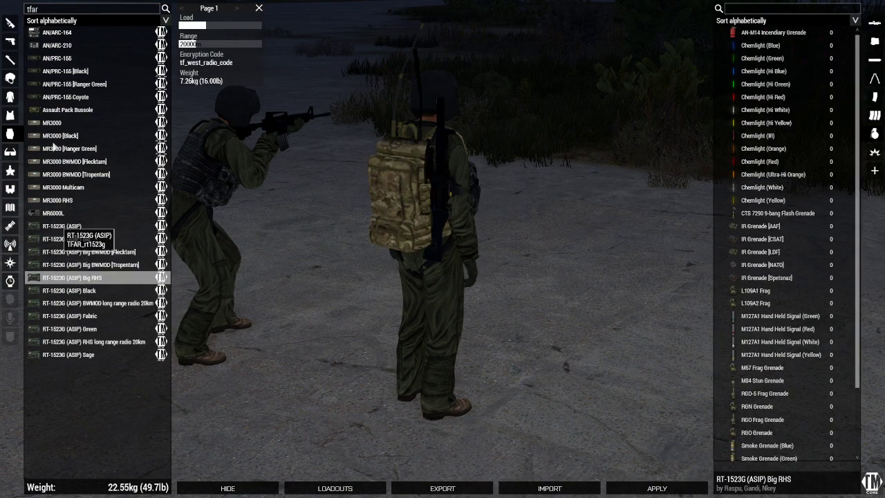
Try the AN/ARC-210, AN/ARC-164 and AN/PRC-155 radio backpacks, including the Black and Ranger Green versions, on the pilot.
click(62, 45)
click(69, 58)
click(83, 20)
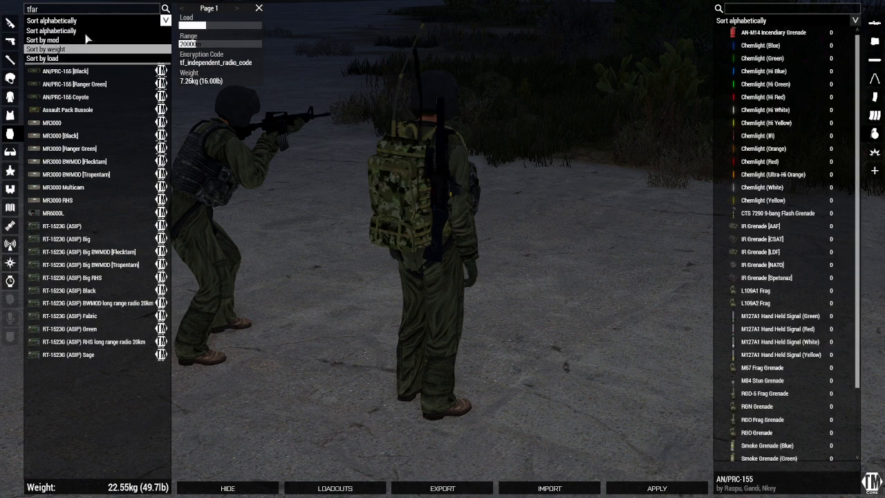
click(102, 20)
click(94, 33)
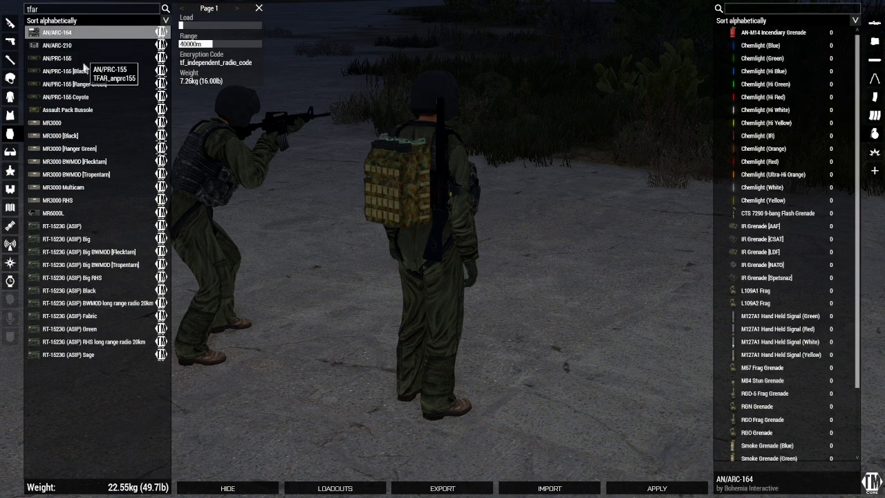
click(84, 60)
click(84, 71)
click(85, 83)
click(85, 72)
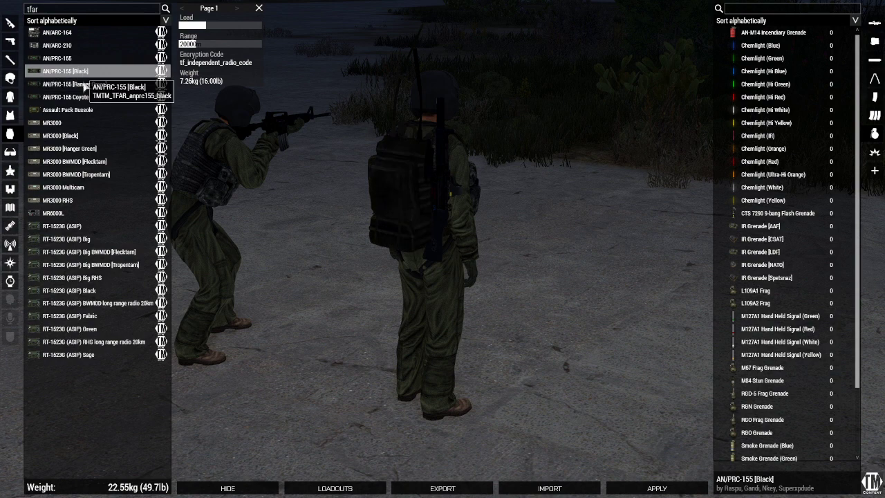
Try the AN/PRC-155 Coyote, Assault Pack Bussole, all MR3000 variants and the MR6000L on the pilot.
click(80, 97)
click(79, 109)
click(78, 123)
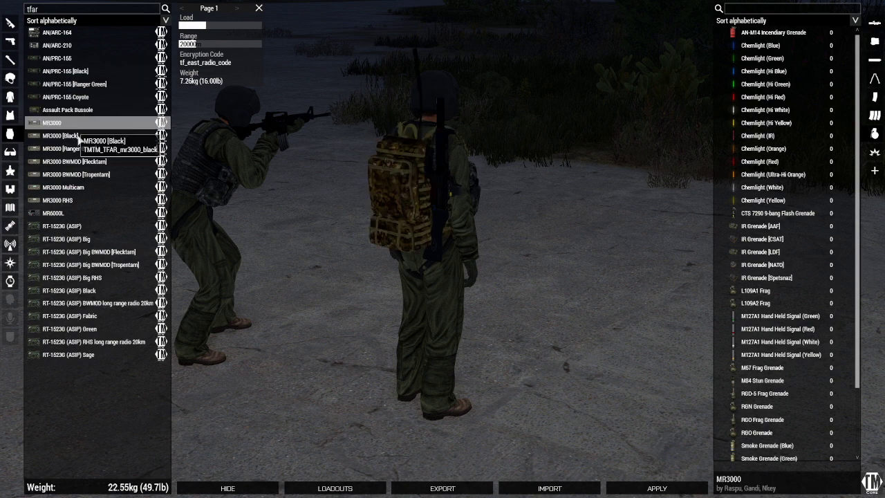
click(79, 137)
click(81, 149)
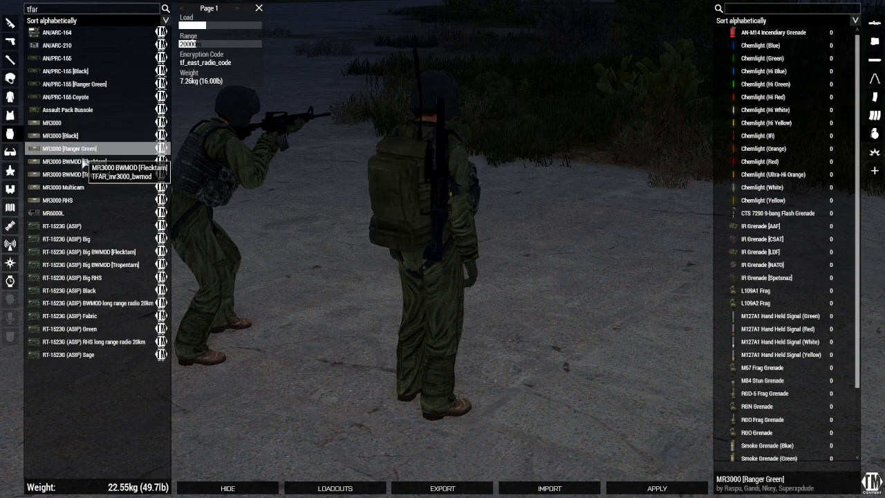
click(80, 162)
click(81, 175)
click(80, 187)
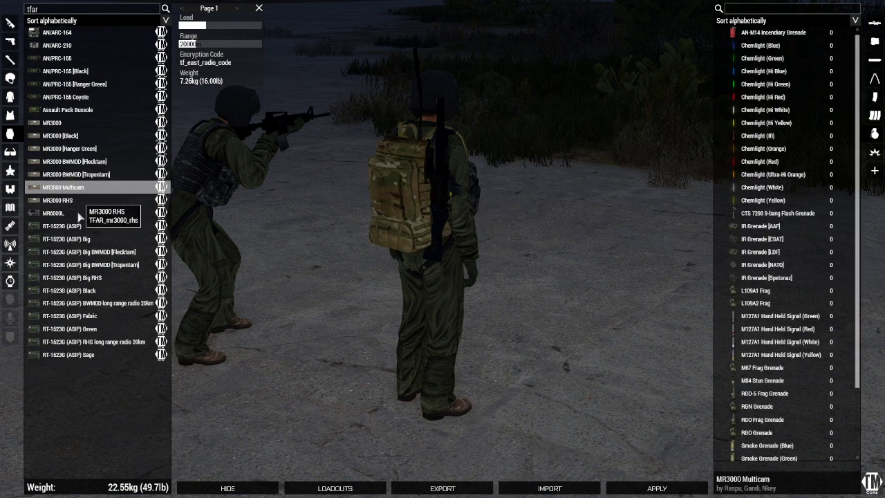
click(81, 200)
click(80, 213)
Try every RT-1523G (ASIP) backpack variant on the pilot, from the standard and Big models through to Sage.
click(80, 227)
click(88, 239)
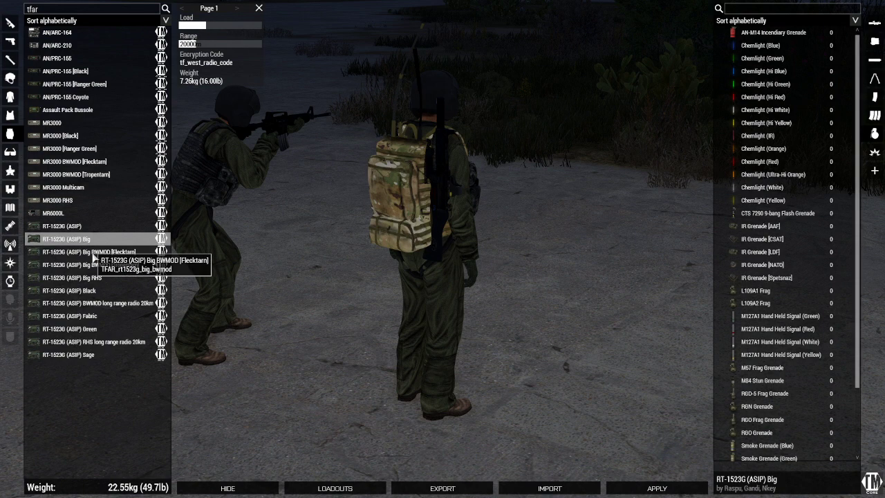
click(90, 252)
click(93, 265)
click(97, 277)
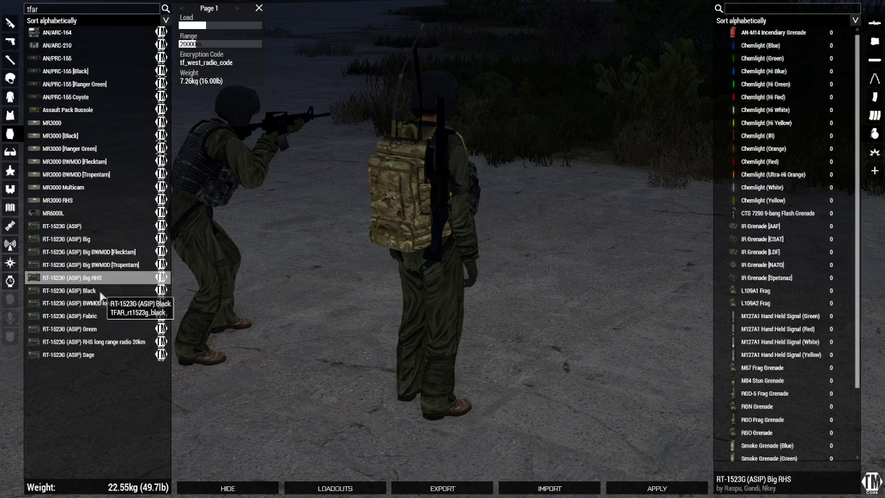
click(100, 290)
click(102, 303)
click(104, 317)
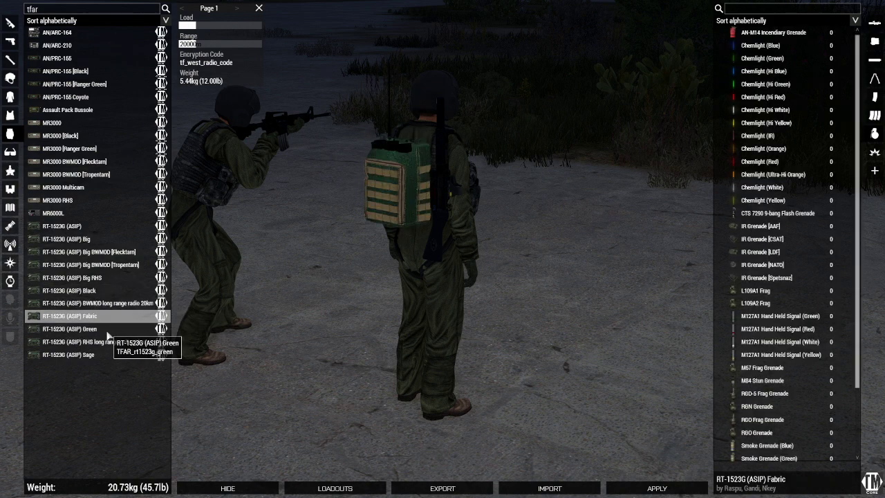
click(104, 330)
click(102, 342)
click(101, 356)
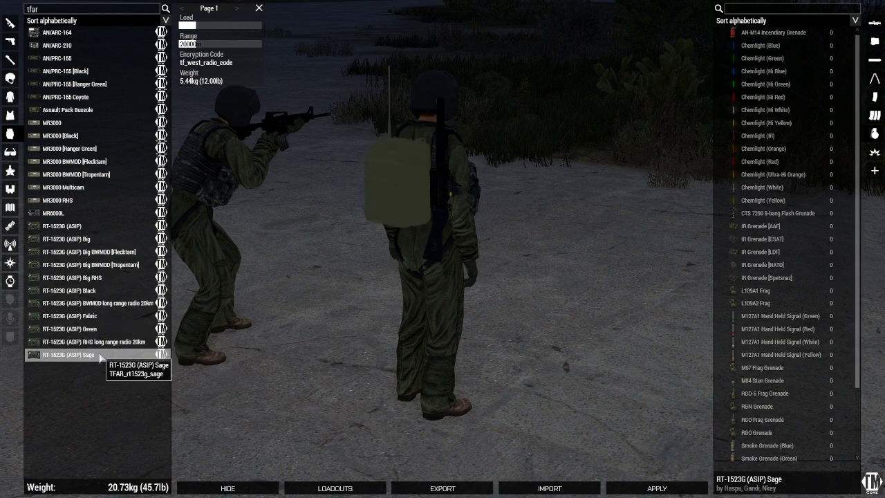
Compare a few remaining radio backpacks and equip the pilot with the AN/PRC-155 [Black].
click(79, 228)
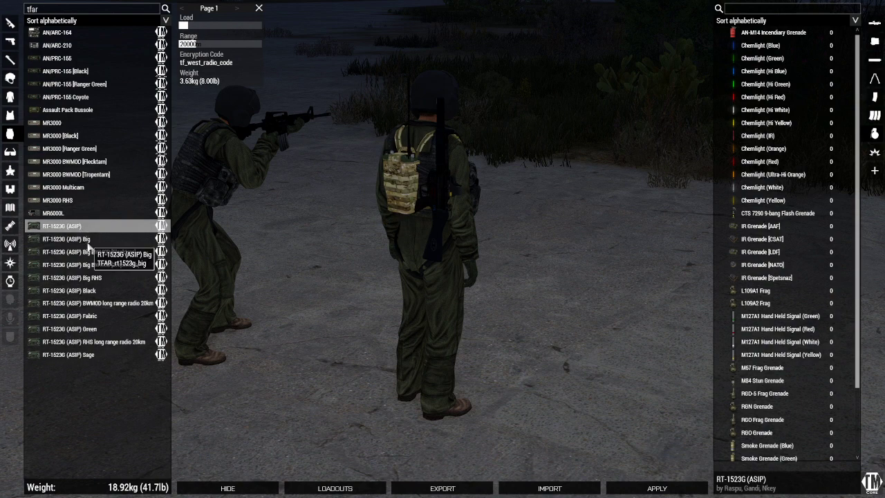
click(90, 240)
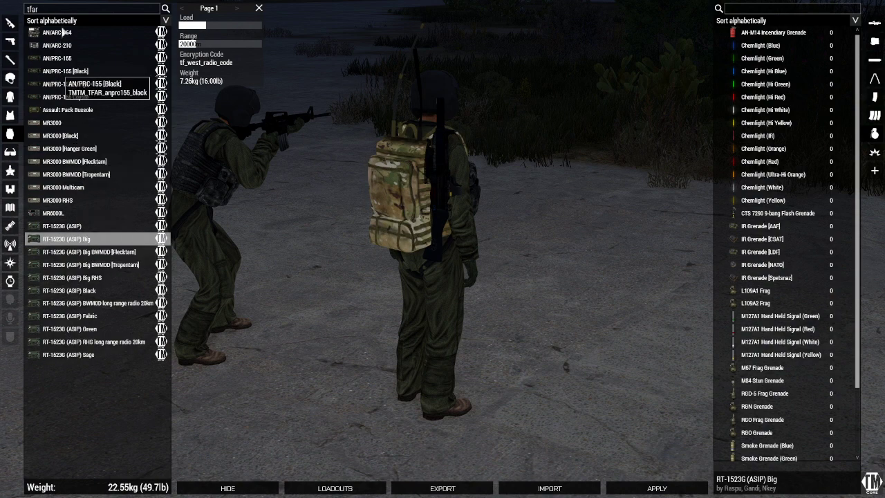
click(63, 45)
click(60, 59)
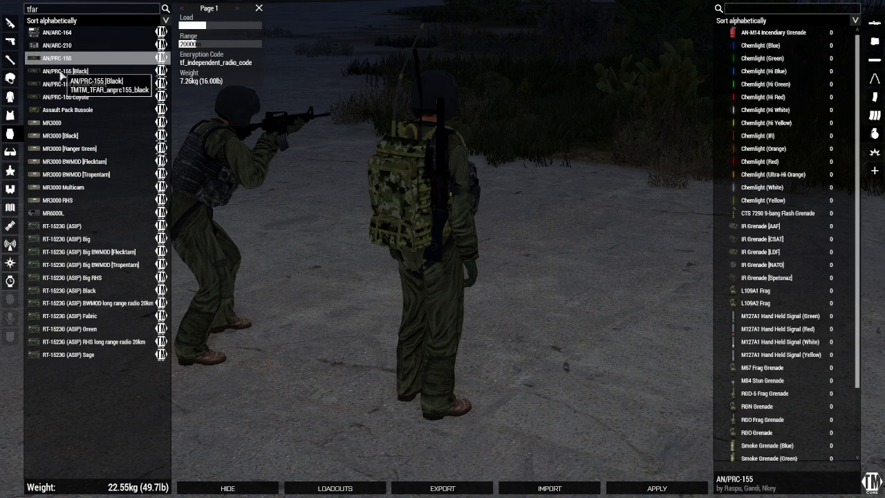
click(62, 73)
Equip the pilot with NV Goggles (Gen4, Black) and an AN/PRC-152 radio.
drag(404, 277, 233, 251)
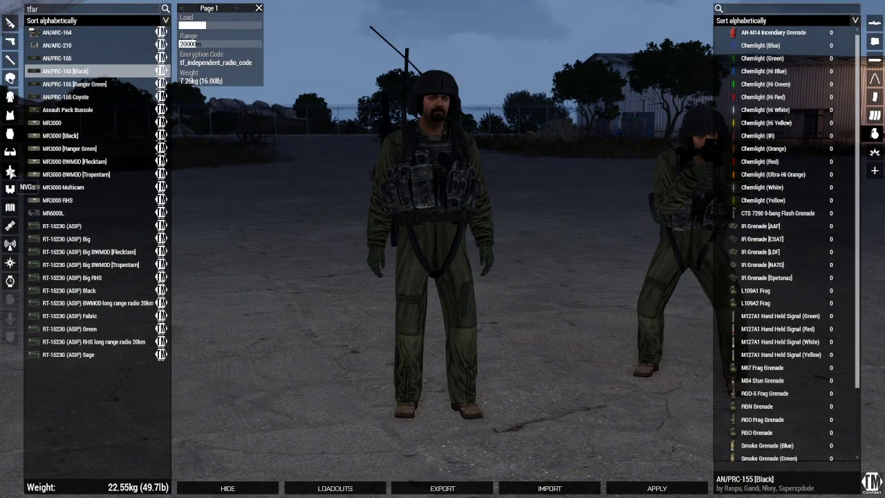
click(10, 188)
scroll(119, 207, down, 5)
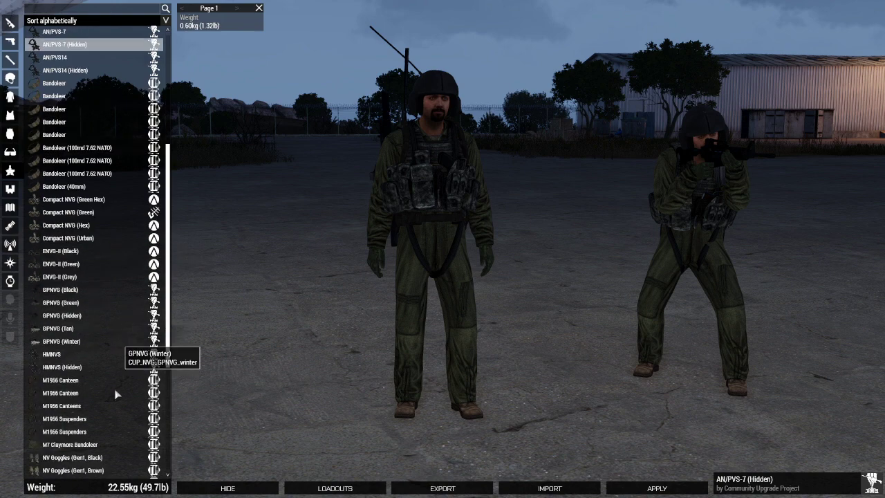
scroll(116, 394, down, 8)
click(94, 369)
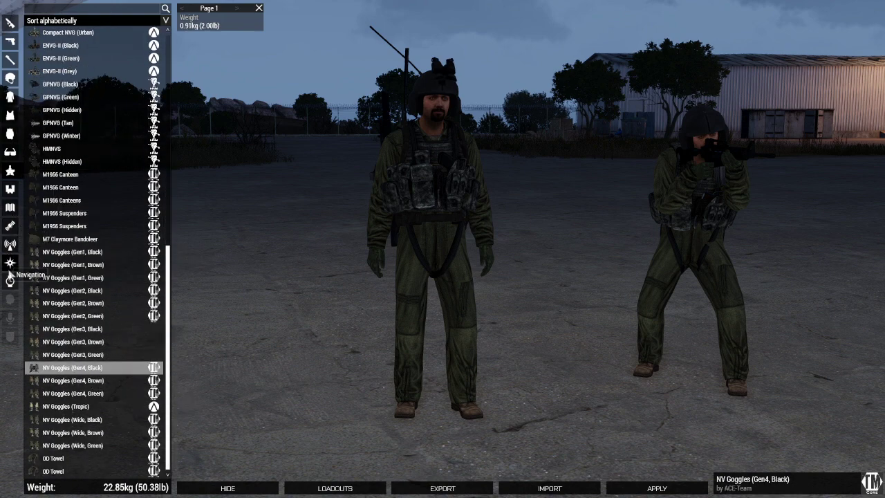
click(10, 244)
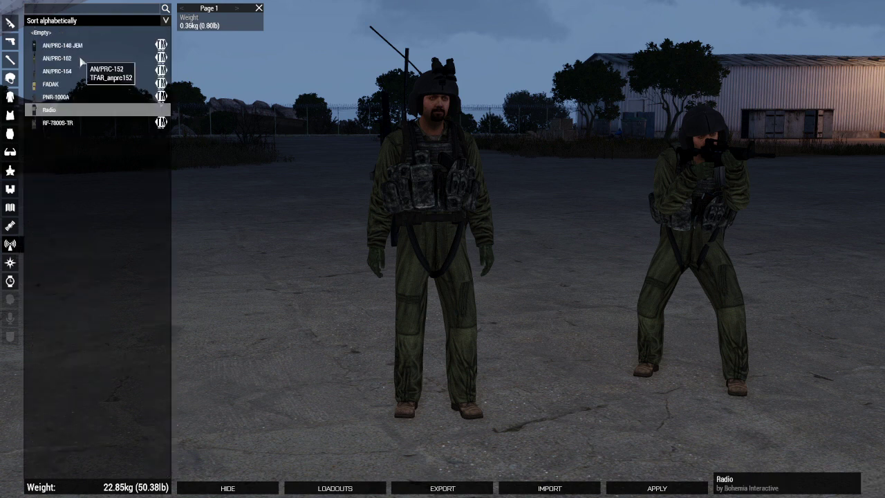
click(82, 59)
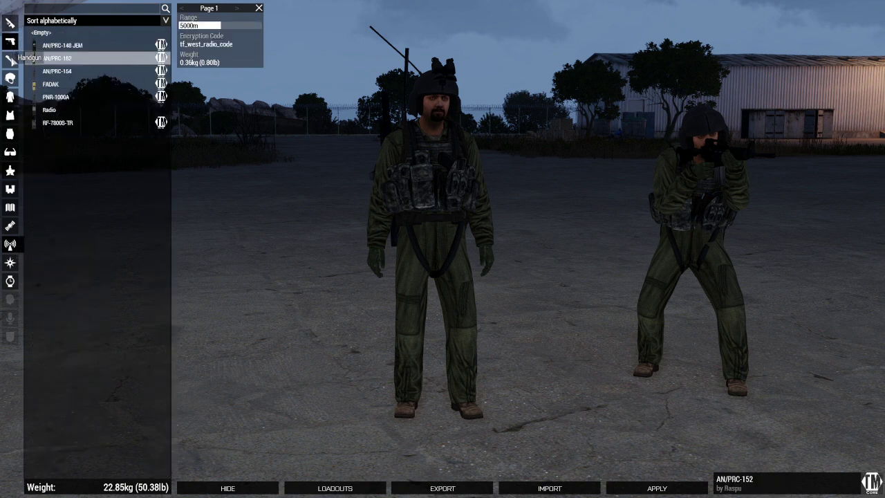
Check the pilot's handgun, launcher, uniform, vest, backpack, facewear and night-vision slots.
click(10, 41)
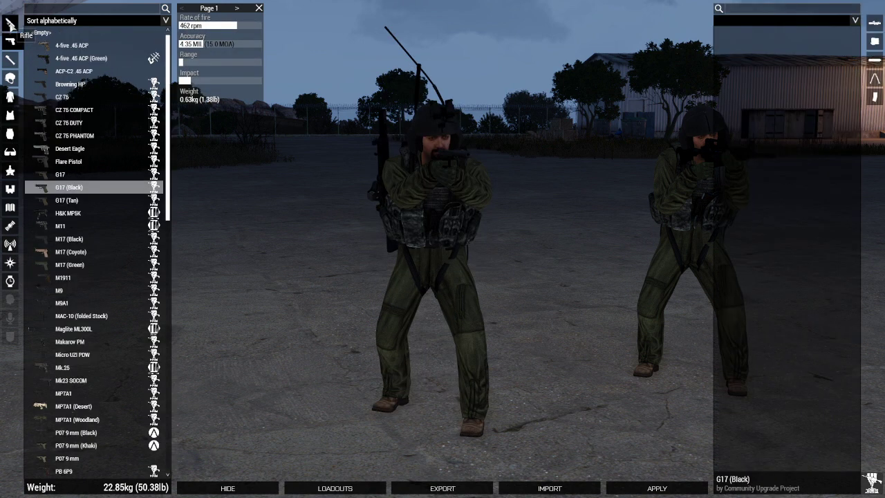
drag(493, 222, 401, 241)
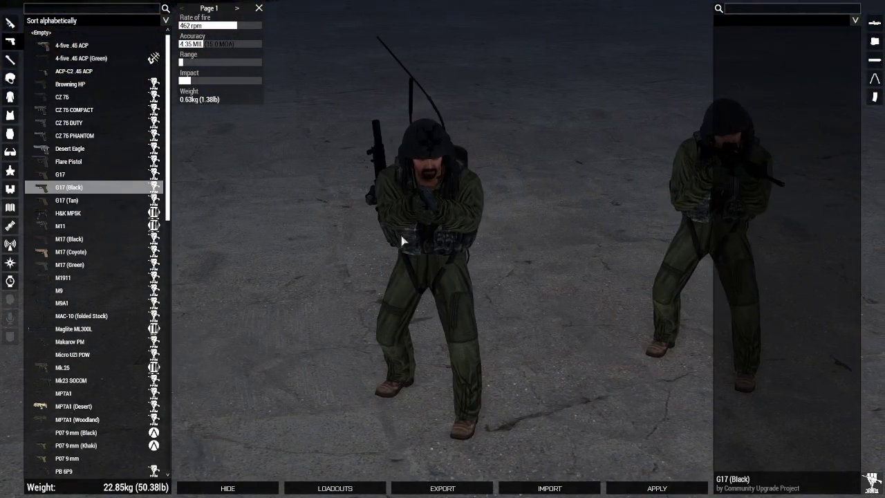
click(10, 60)
click(11, 97)
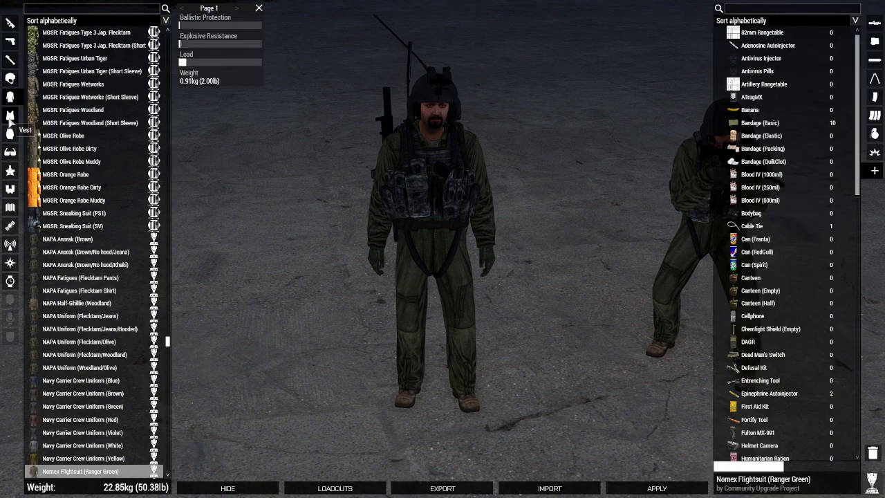
click(10, 116)
click(11, 134)
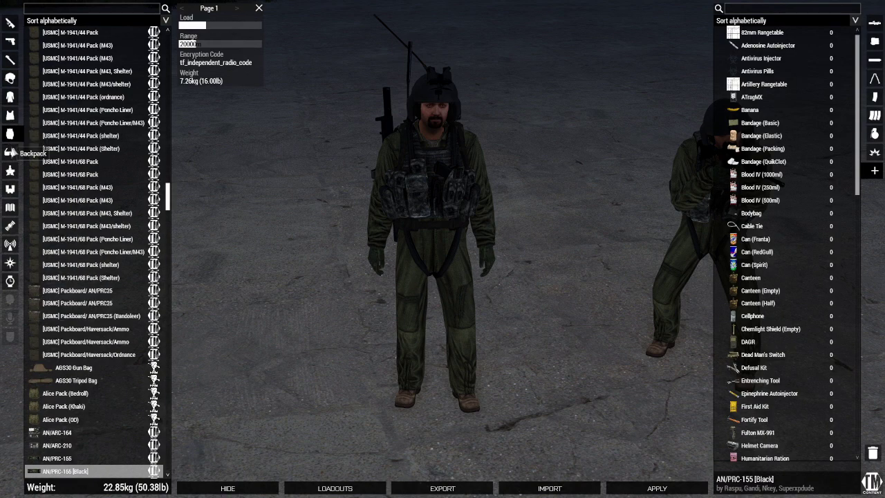
click(10, 152)
click(10, 170)
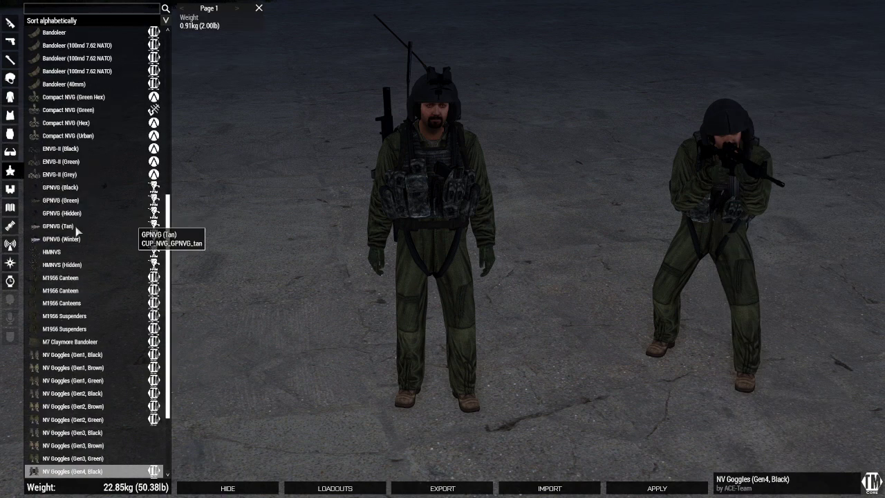
Check the binoculars, map, GPS, radio, navigation and watch slots, and apply the finished loadout to the pilots being edited.
click(10, 188)
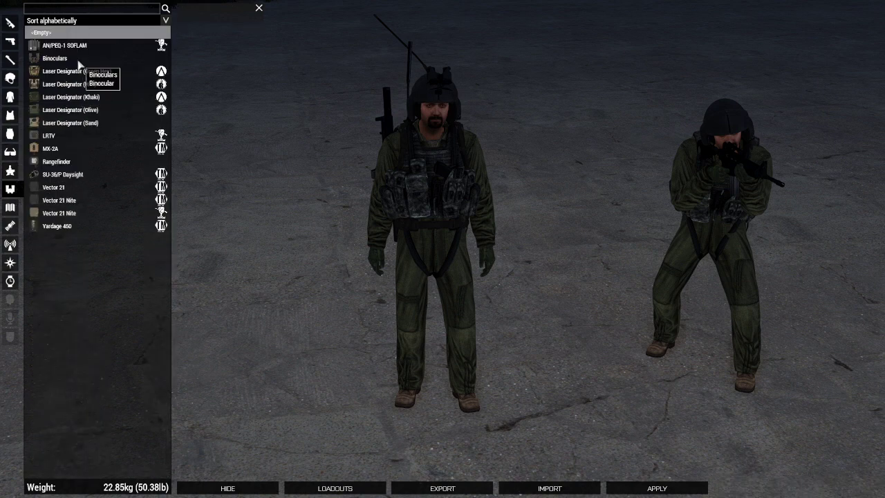
click(10, 207)
click(11, 226)
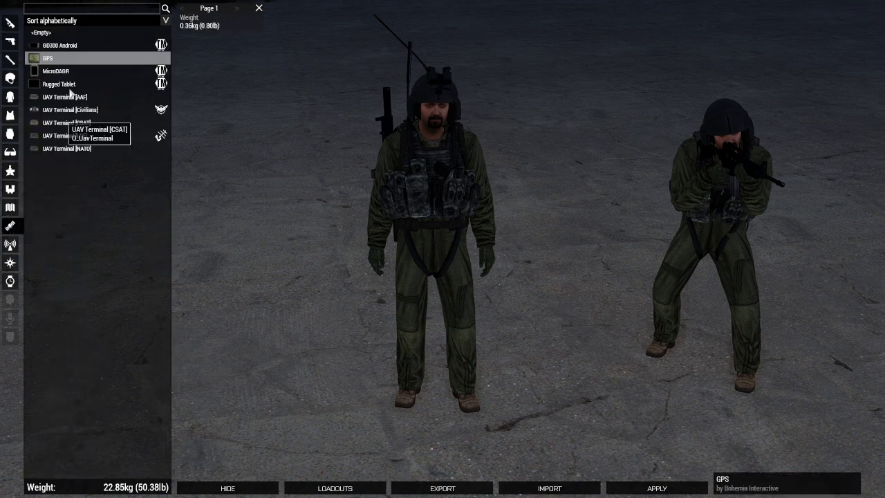
click(10, 244)
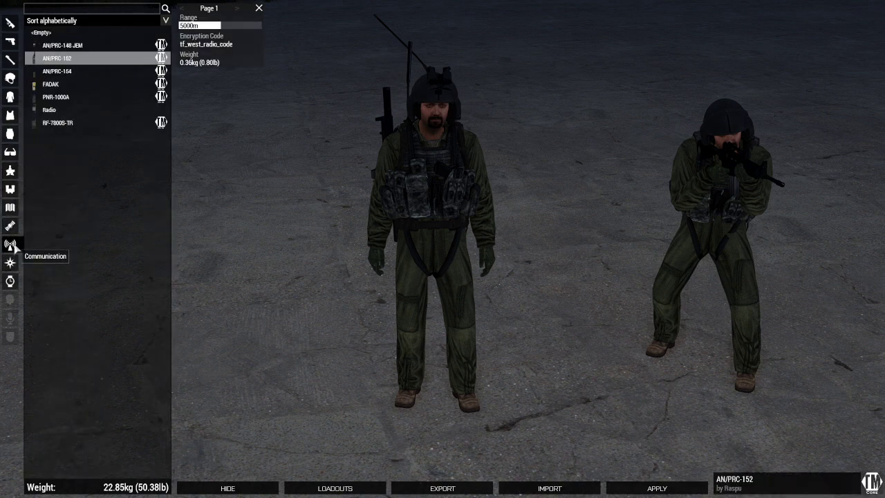
click(10, 263)
click(11, 281)
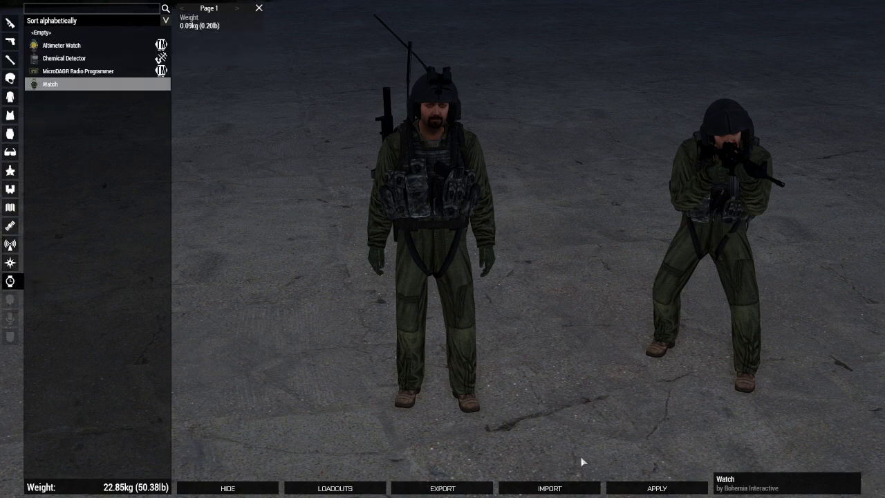
click(656, 486)
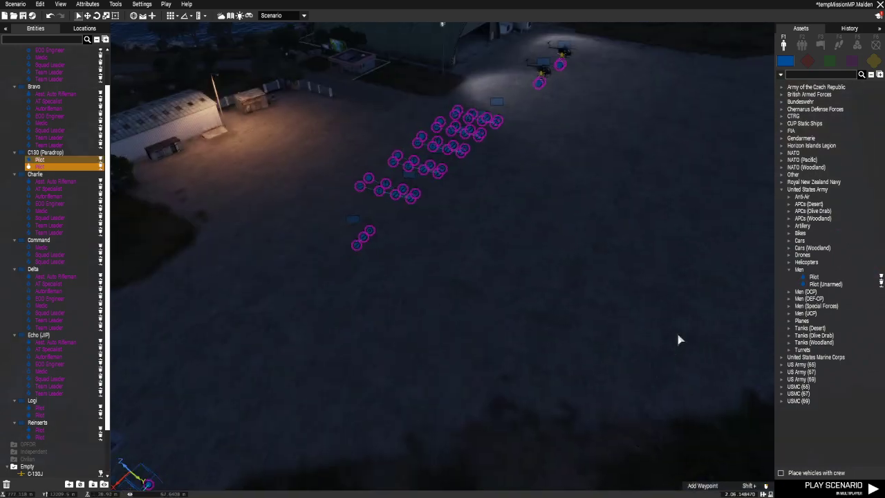
Add the Logi and Reinserts helicopter pilot pairs to the current selection of C130 (Paradrop) pilots.
right_drag(678, 339, 481, 339)
scroll(479, 325, up, 3)
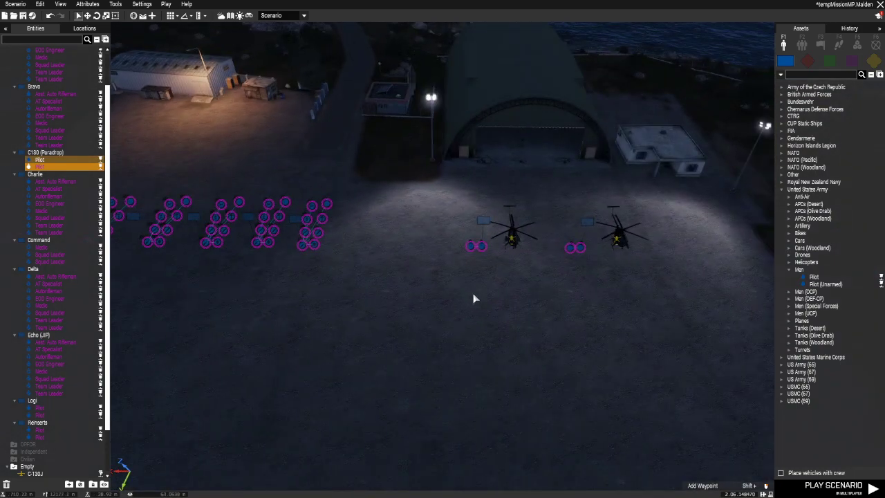
ctrl+click(475, 247)
ctrl+click(481, 247)
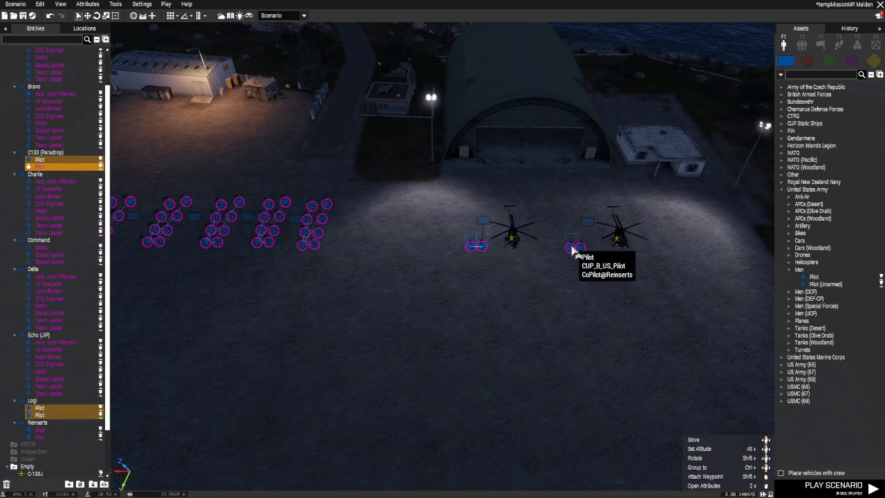
ctrl+click(576, 248)
Edit the selected pilots' loadout in the Arsenal from the C130 pilot and apply his equipment to all six.
scroll(608, 342, down, 3)
right_drag(608, 341, 521, 166)
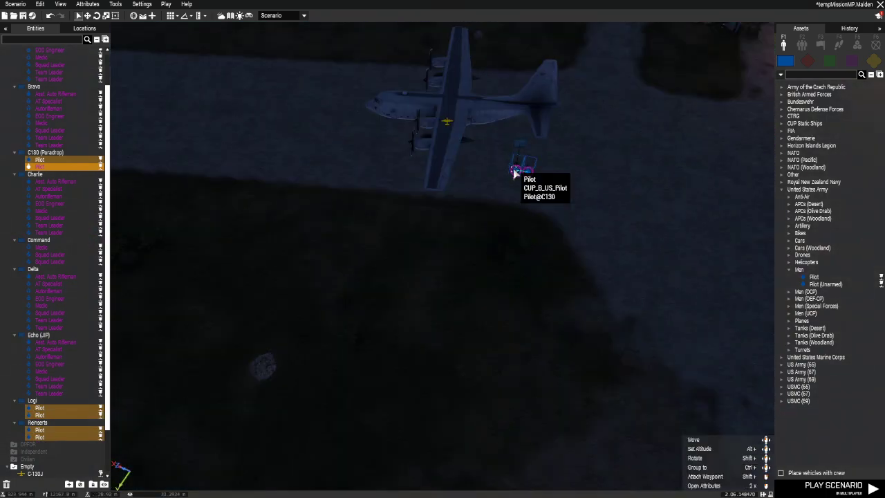
right_click(515, 174)
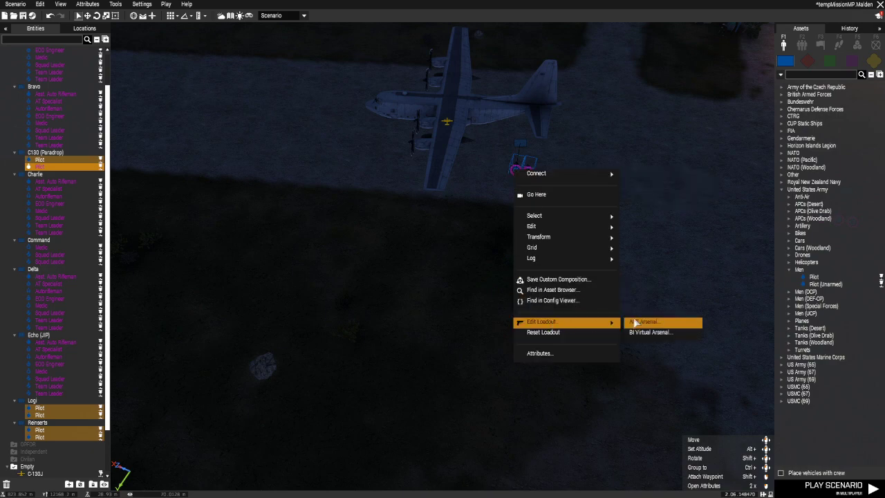
click(635, 323)
drag(376, 242, 446, 248)
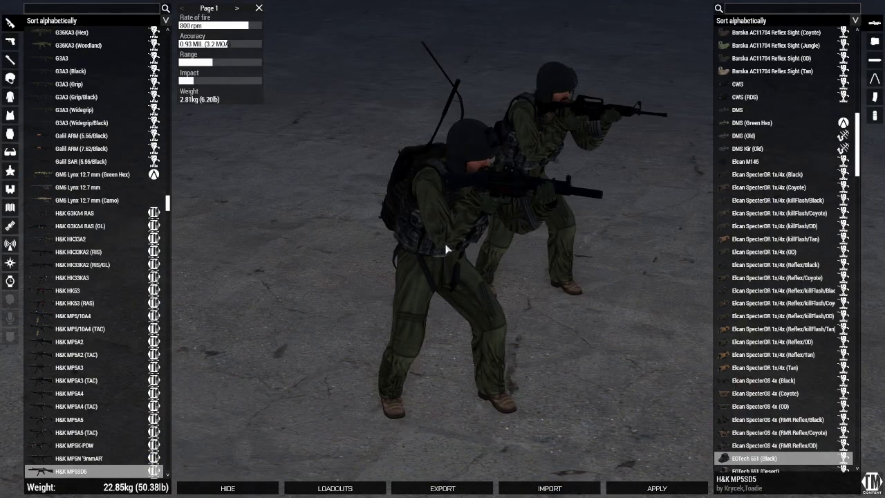
click(650, 488)
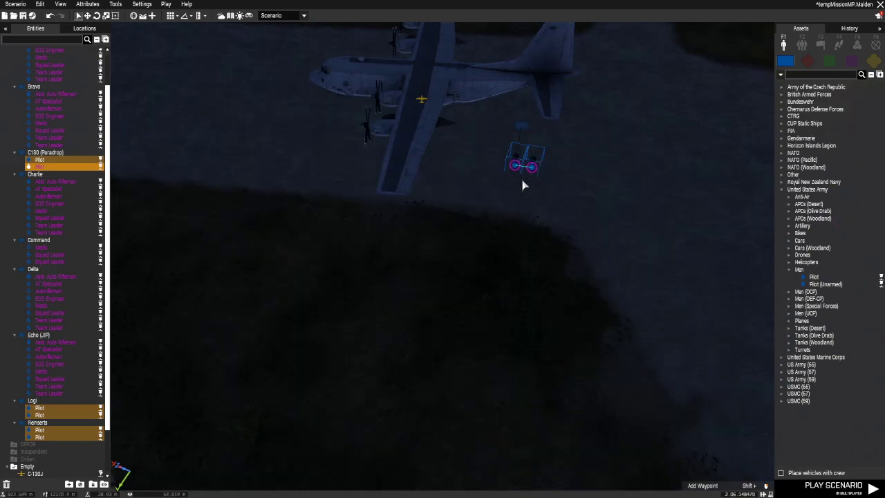
Examine the placed pilots, squads, helicopters and C-130J across the airfield.
scroll(551, 296, up, 3)
click(484, 330)
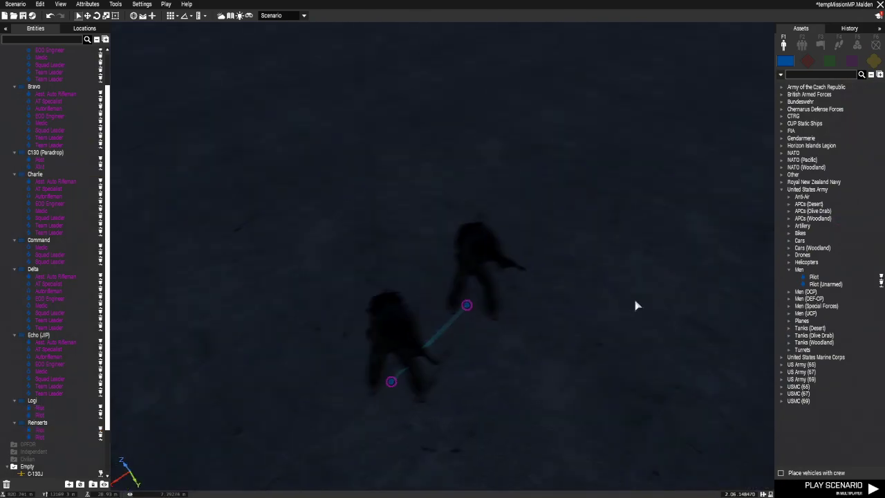
scroll(695, 269, down, 5)
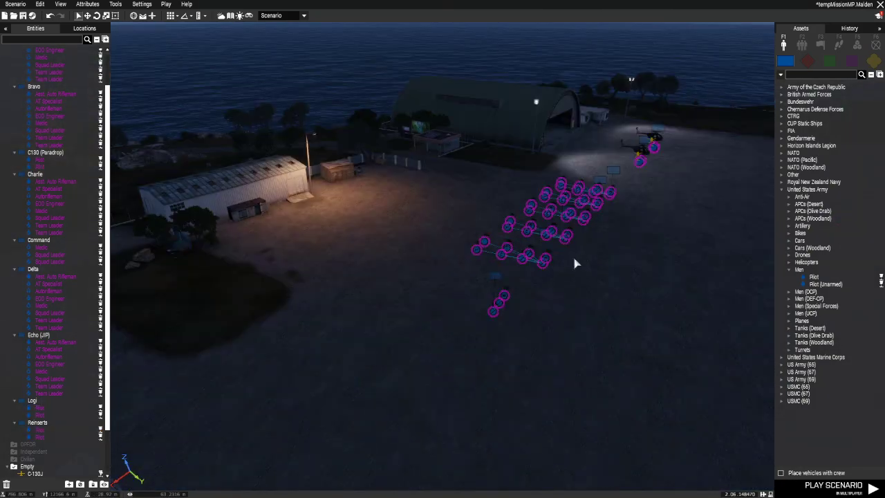
scroll(551, 275, up, 10)
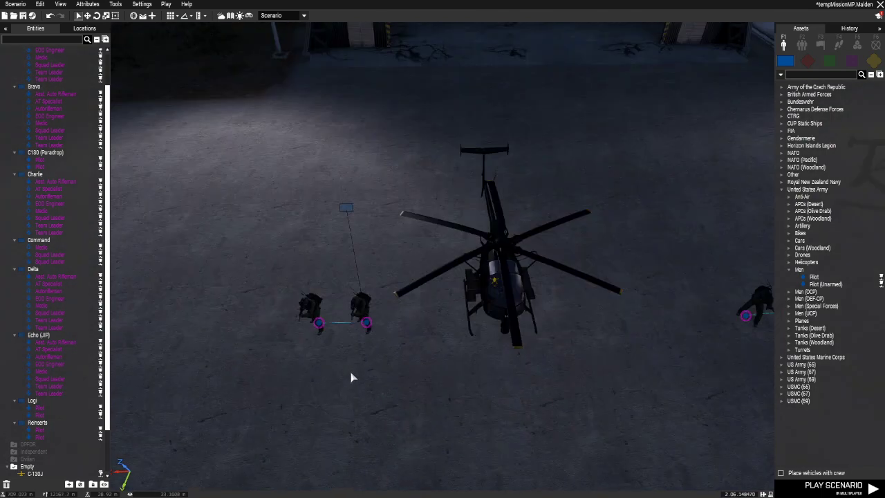
scroll(352, 377, down, 5)
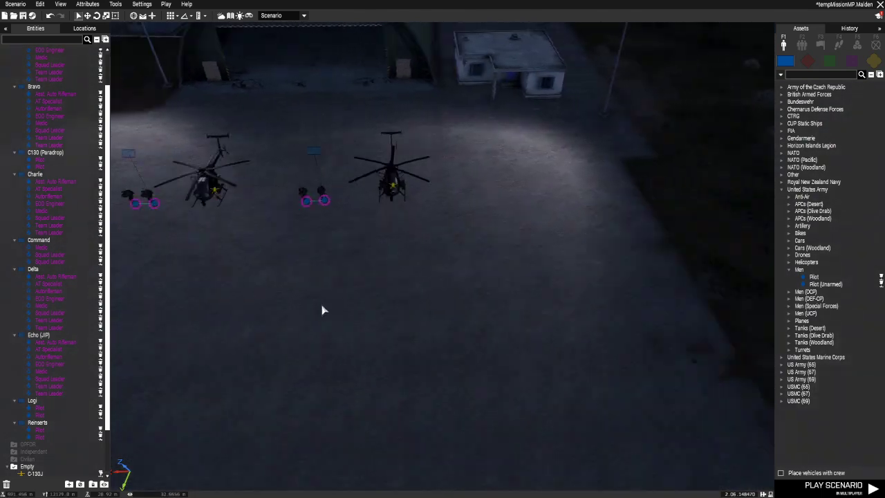
scroll(417, 260, up, 8)
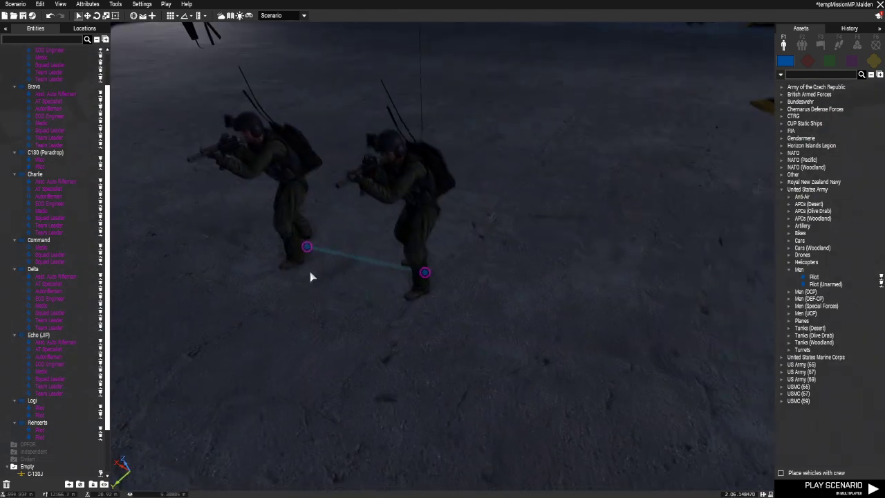
scroll(358, 377, down, 10)
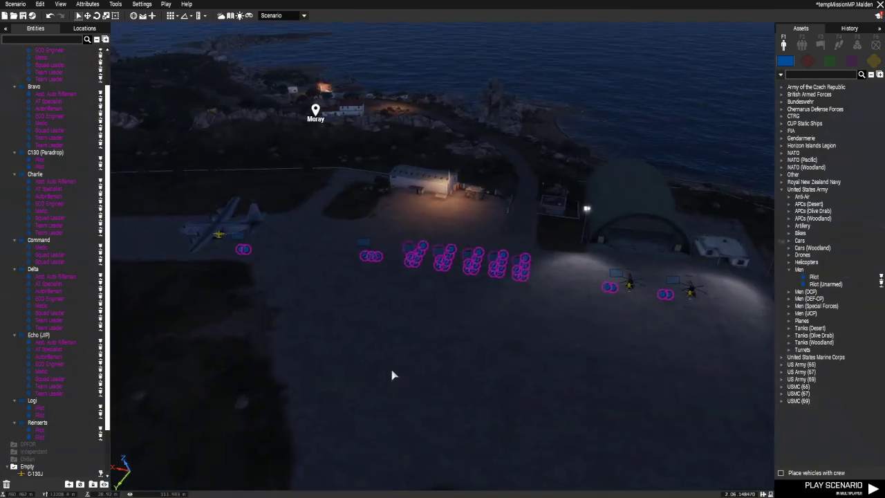
right_drag(392, 375, 498, 405)
Open the attributes of the C-130J and expand its ACE Arsenal settings.
scroll(433, 336, up, 5)
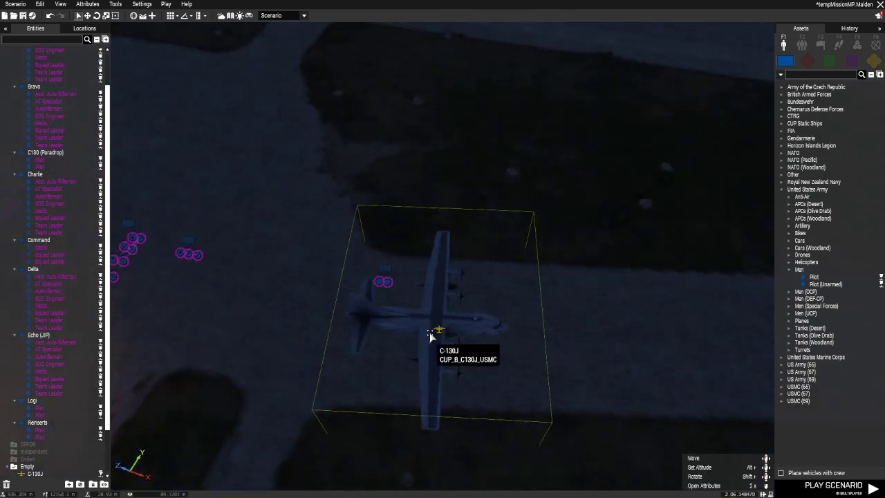
double_click(437, 328)
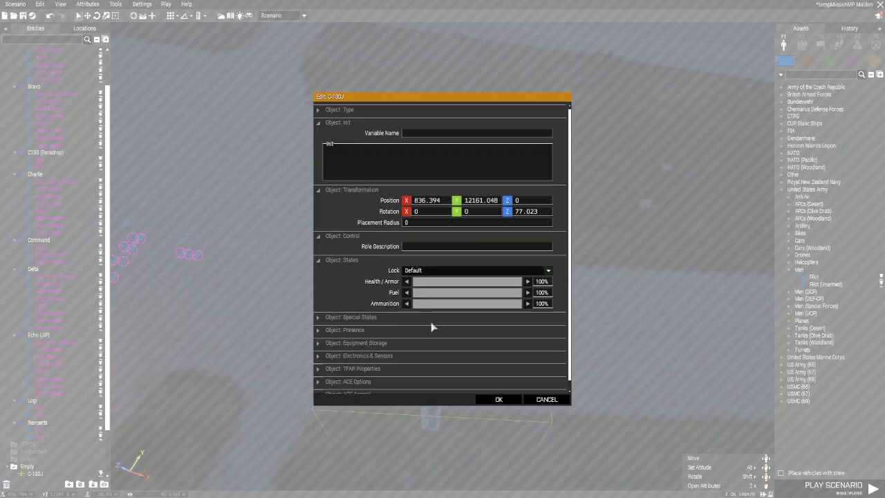
scroll(468, 335, down, 1)
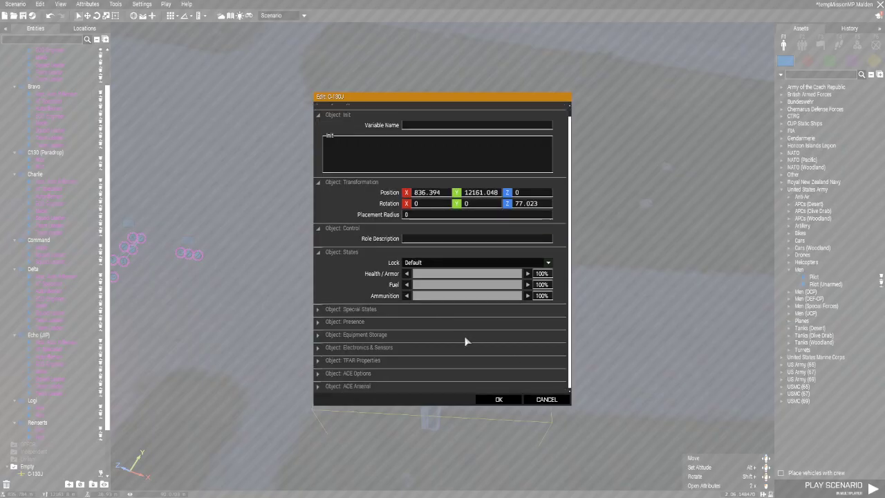
click(320, 389)
scroll(476, 322, down, 5)
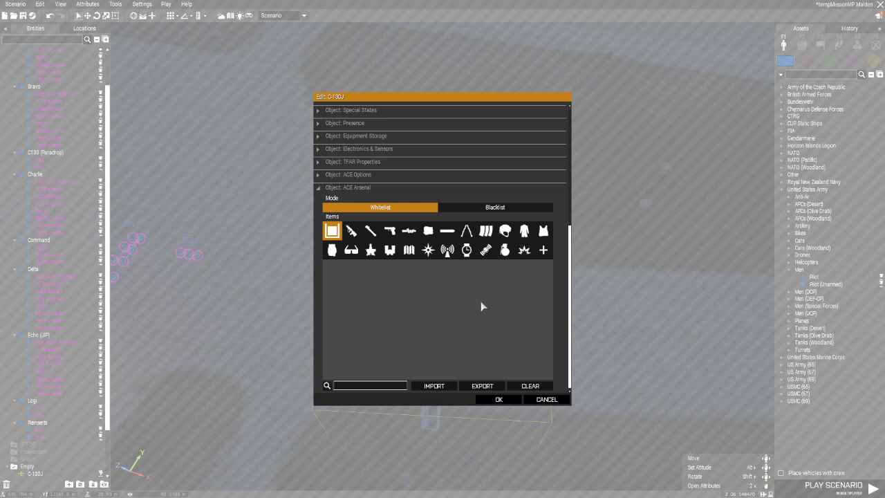
Find the Steerable Parachute among the backpacks and add it to the C-130J's arsenal whitelist in unlimited quantity.
click(333, 251)
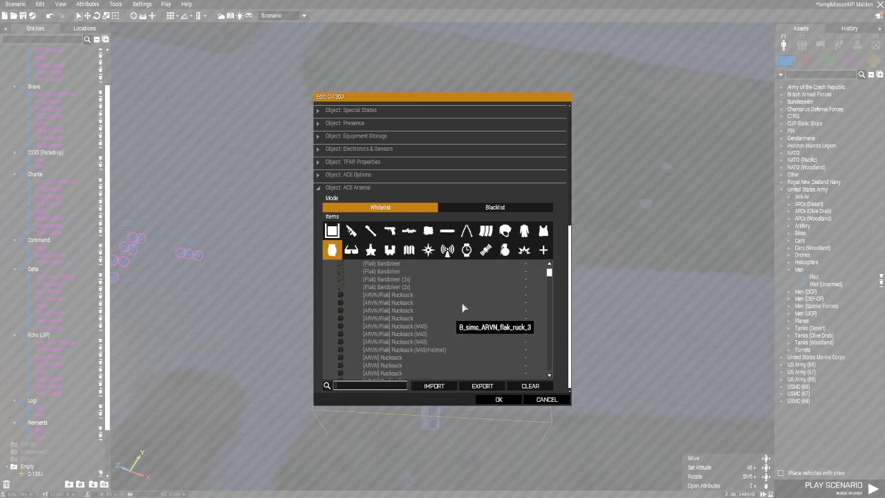
scroll(491, 307, up, 5)
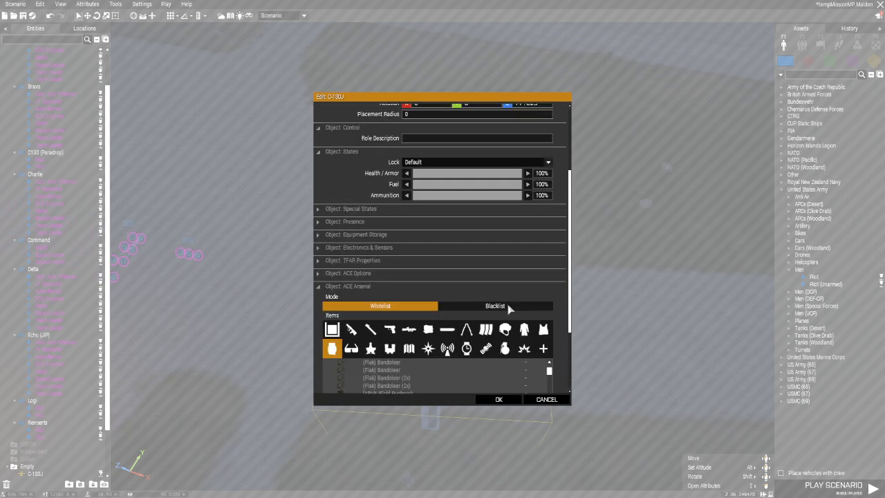
scroll(567, 295, down, 5)
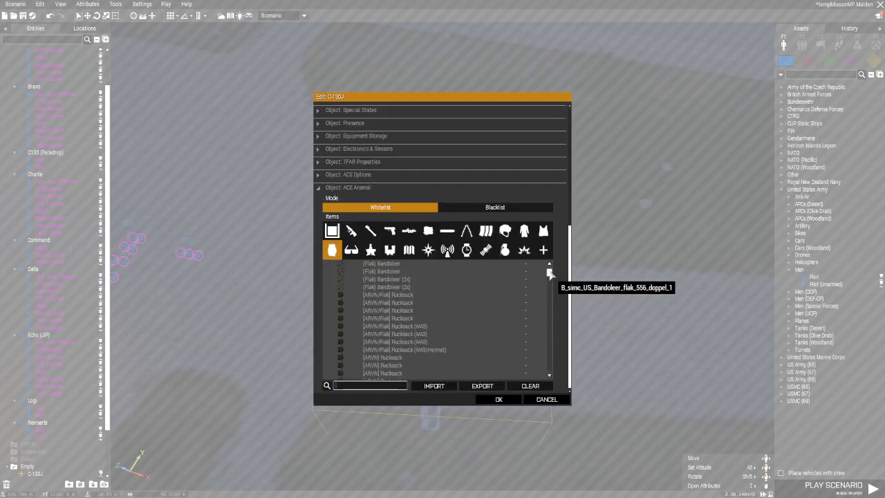
scroll(406, 321, down, 5)
scroll(412, 356, down, 6)
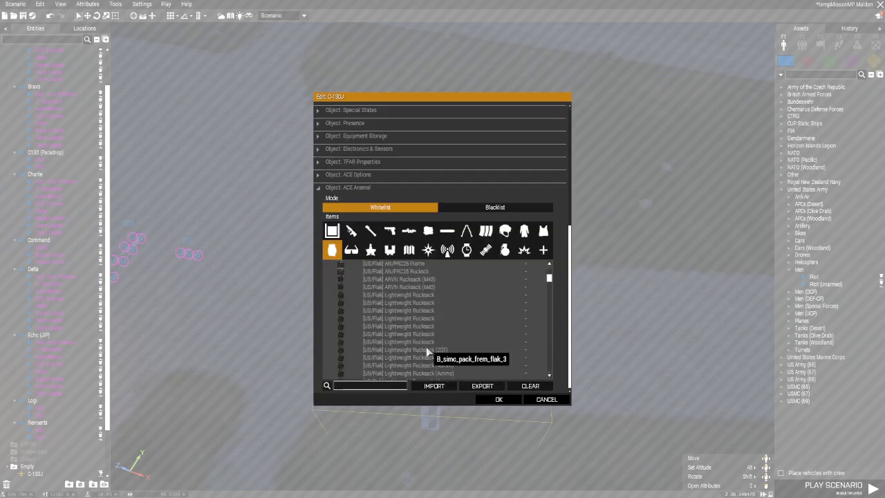
scroll(456, 342, down, 5)
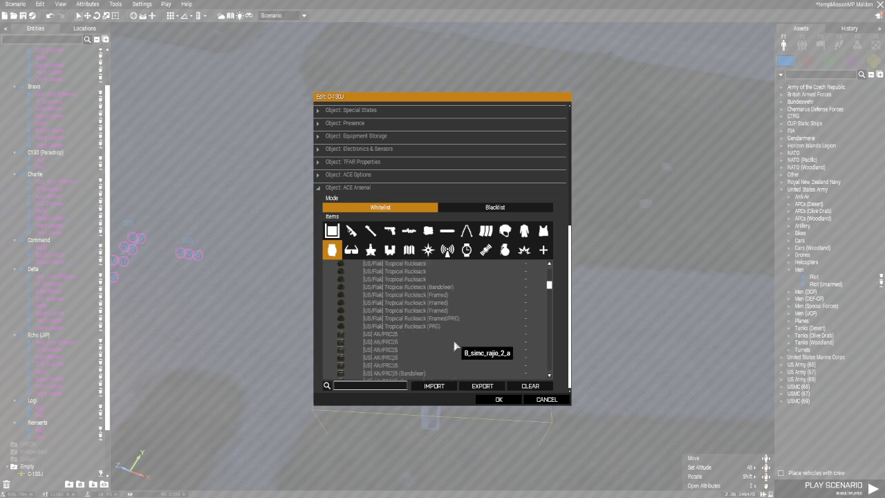
scroll(454, 343, down, 5)
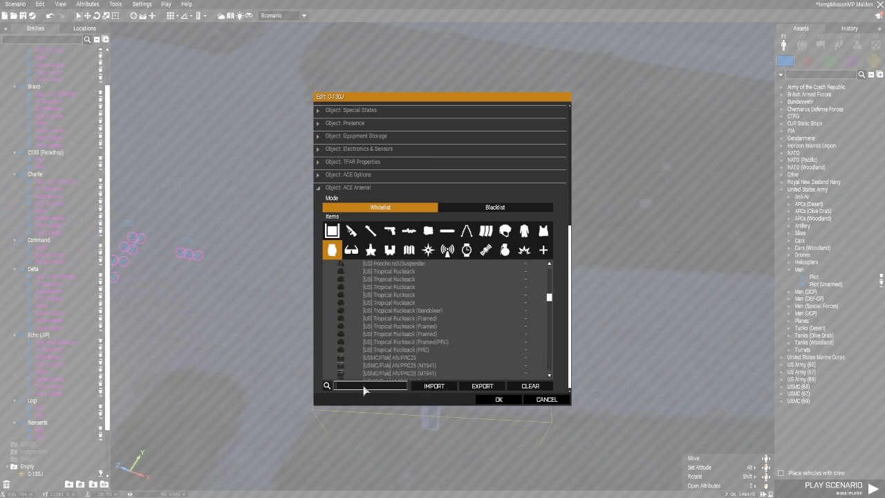
text(para)
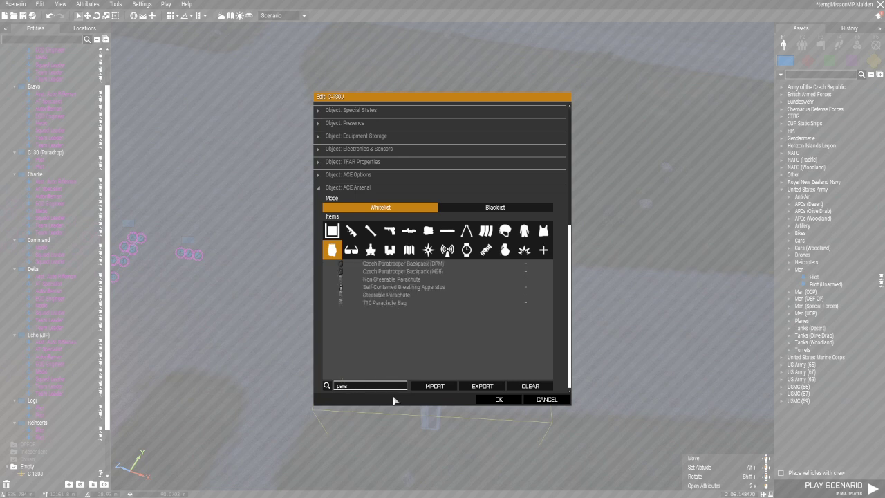
click(418, 298)
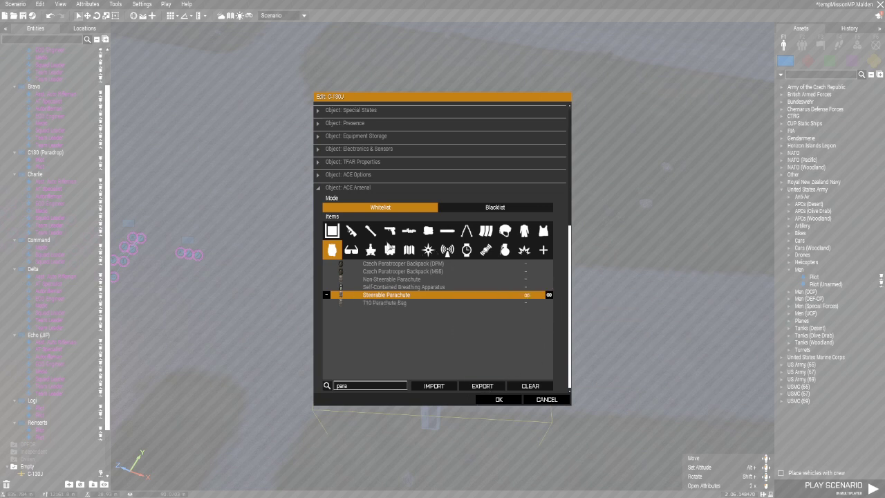
Whitelist unlimited 9mm 30Rnd MP5 (Red tracer) Mag and 9mm 17Rnd G17 Mag magazines in the C-130J's arsenal.
click(488, 234)
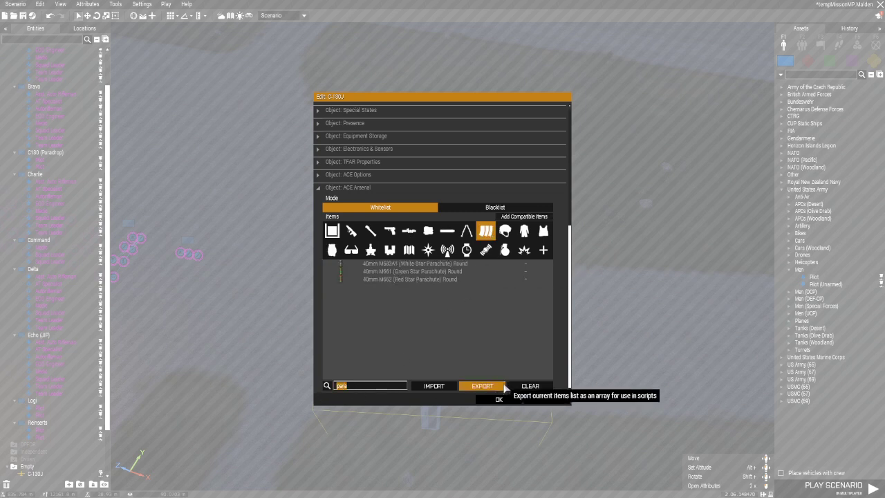
key(BackSpace)
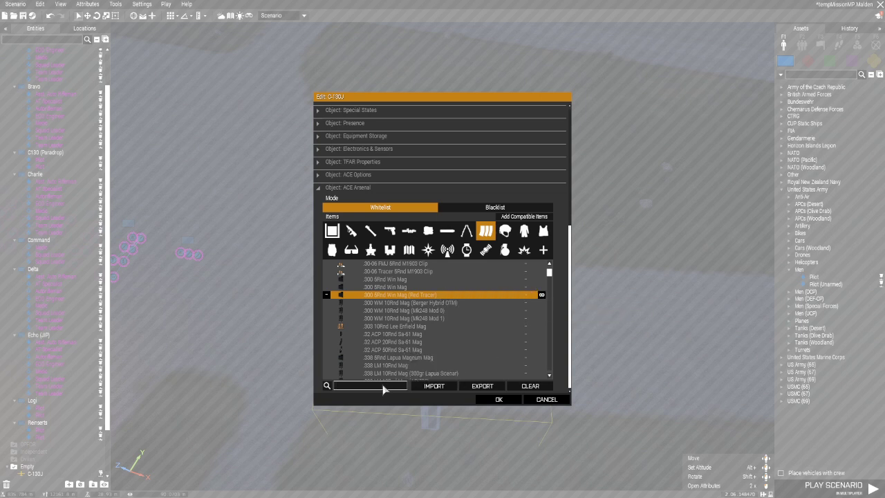
text(pm5)
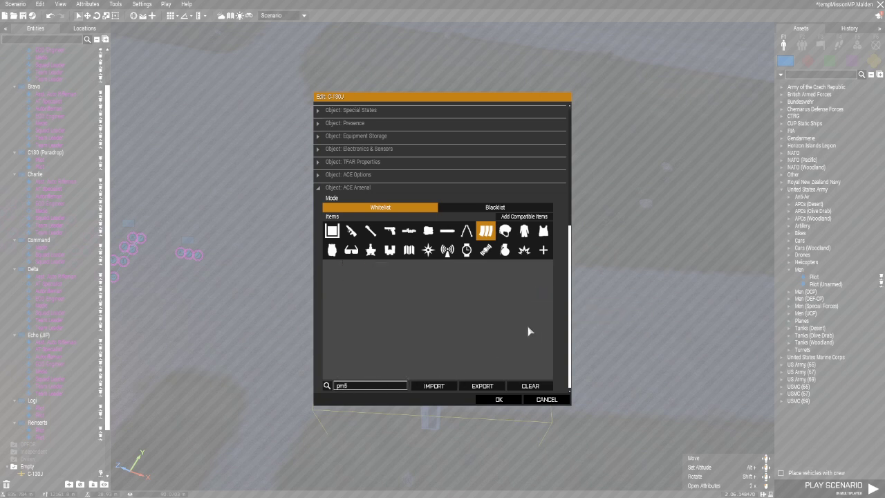
key(BackSpace)
key(BackSpace)
key(BackSpace)
text(m)
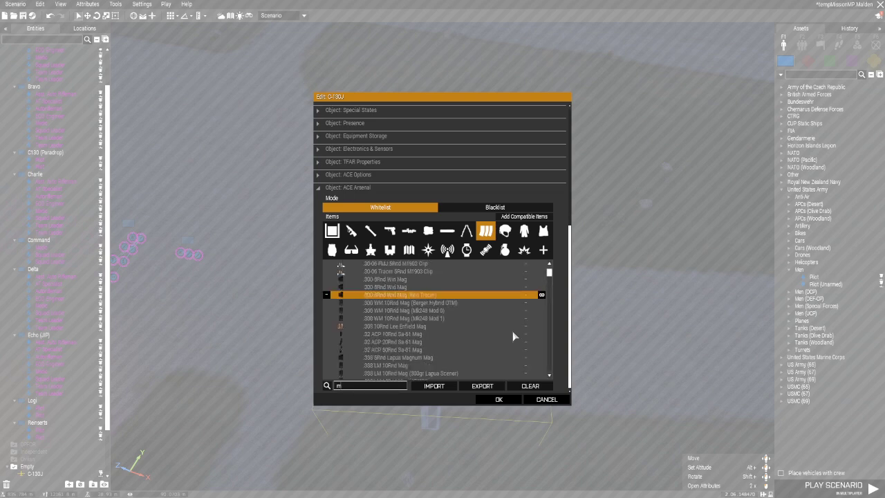
text(p5)
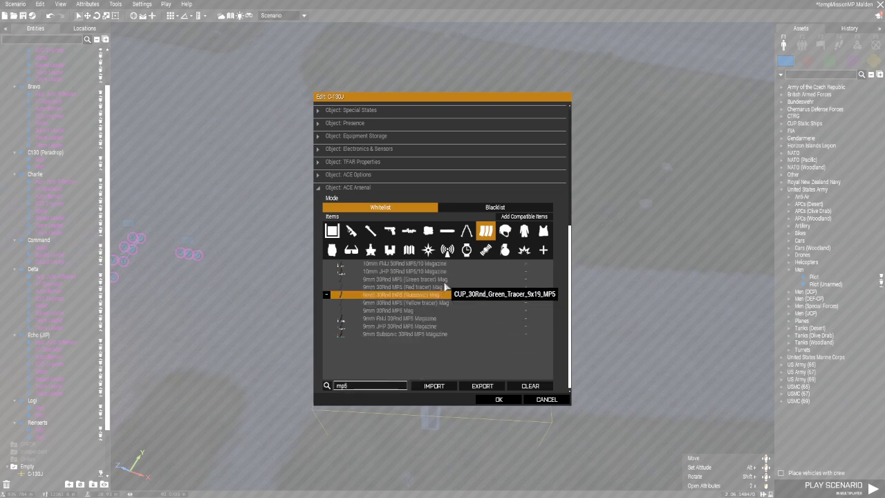
click(450, 287)
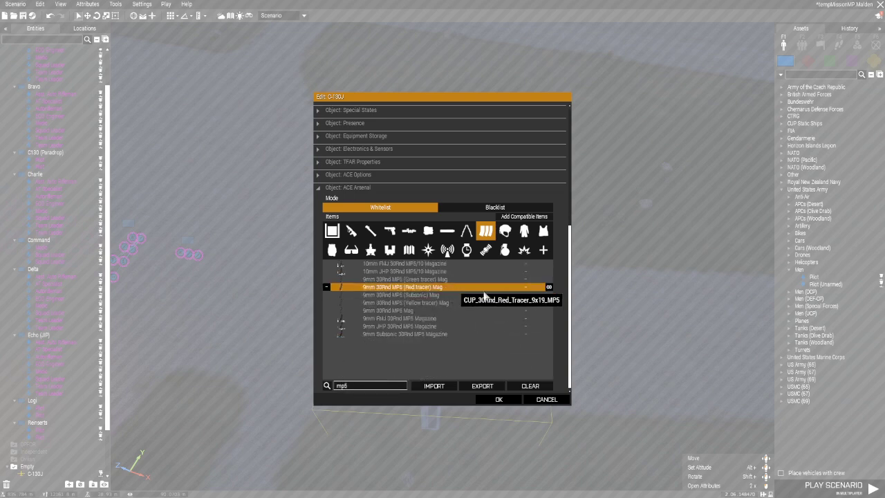
click(549, 287)
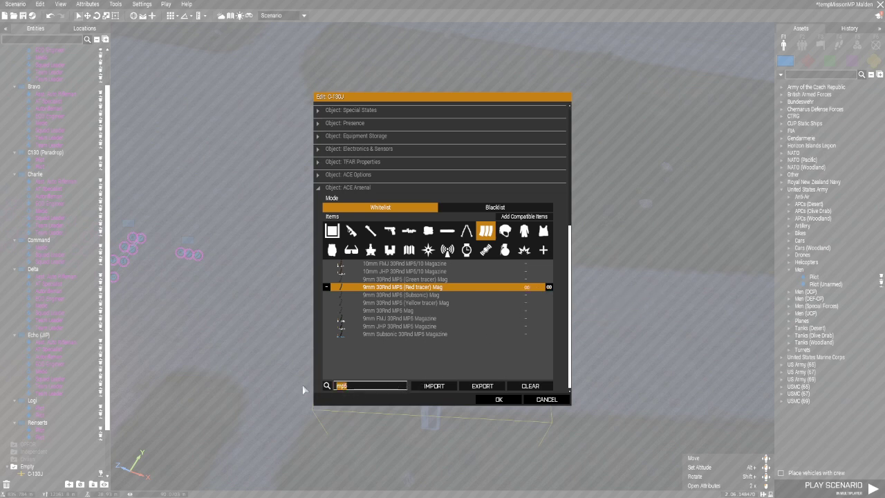
text(g17)
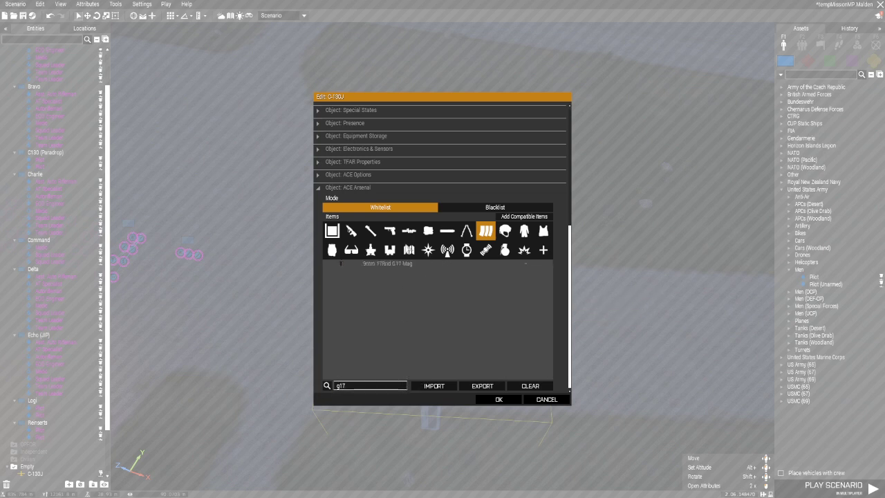
click(415, 264)
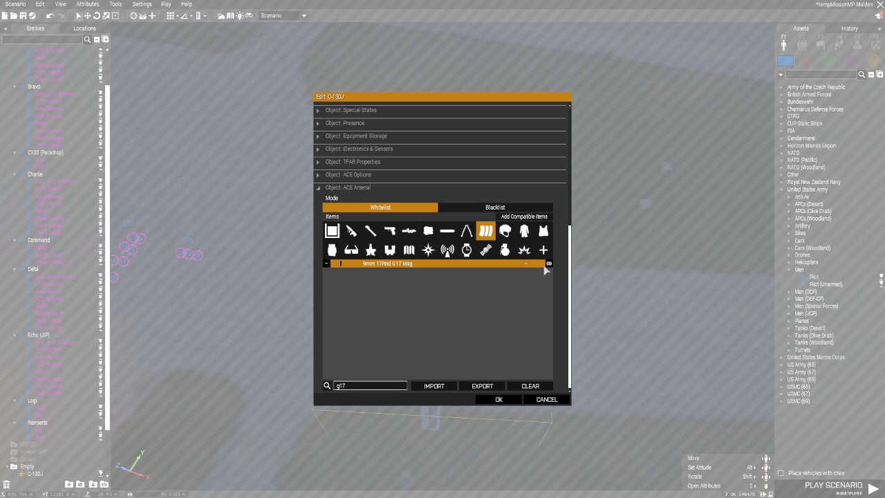
Whitelist the RGO Grenade and the Smoke Grenade (White) in unlimited quantity in the C-130J's arsenal.
click(505, 250)
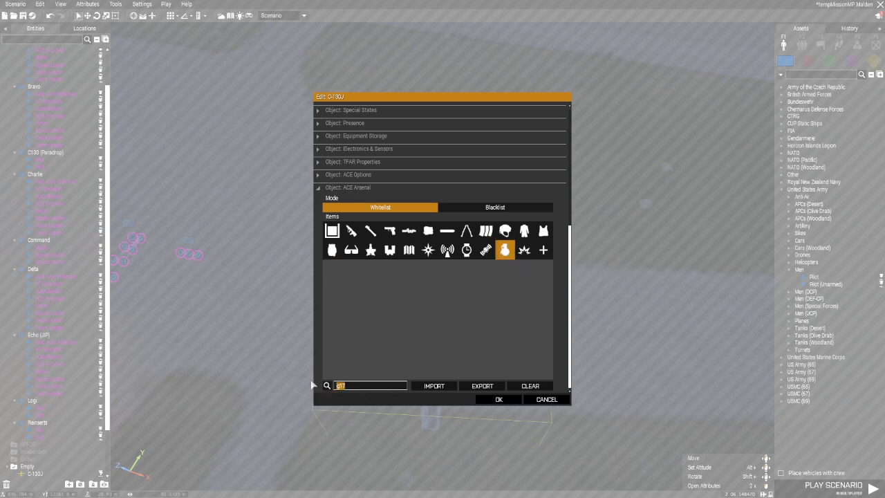
key(BackSpace)
text(rgo)
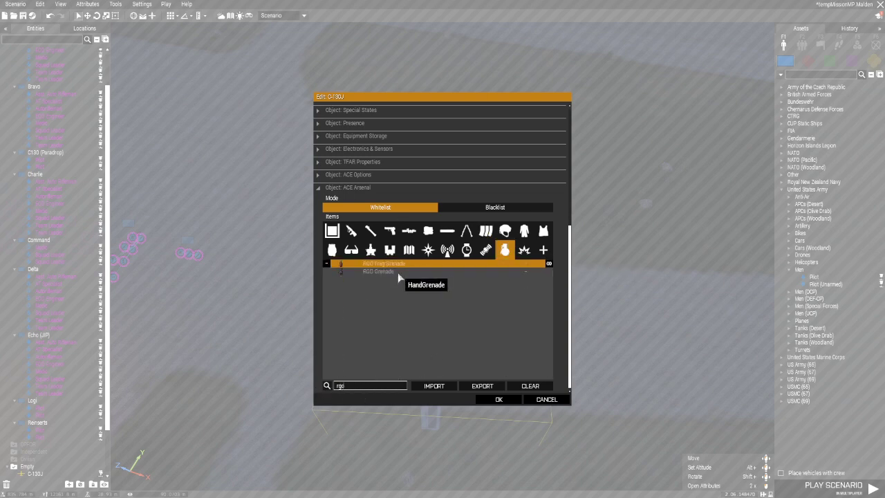
click(398, 271)
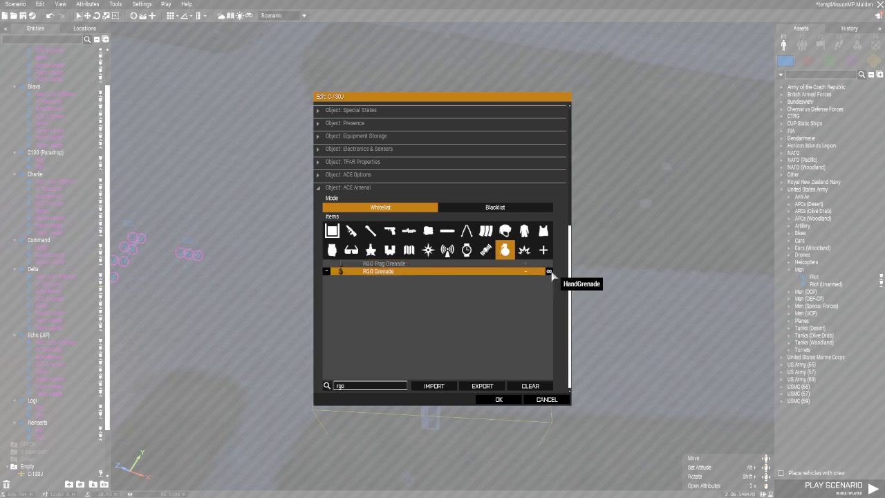
click(550, 272)
text(white)
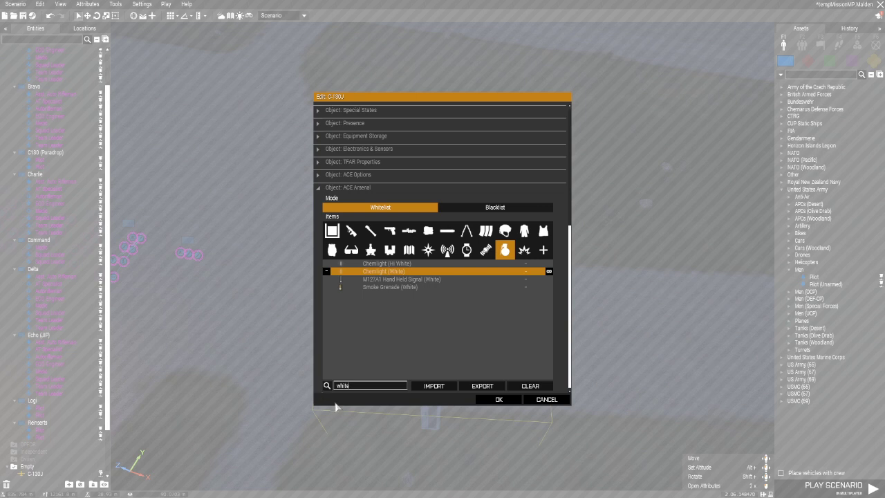
click(423, 288)
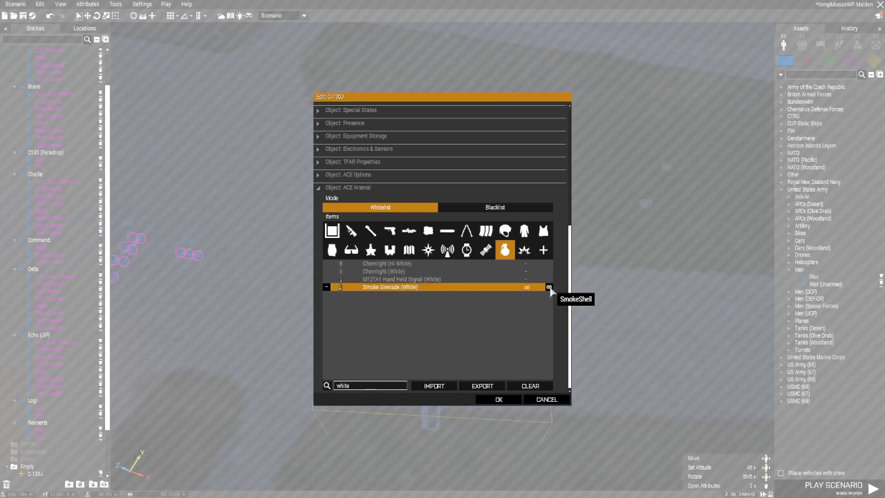
click(524, 249)
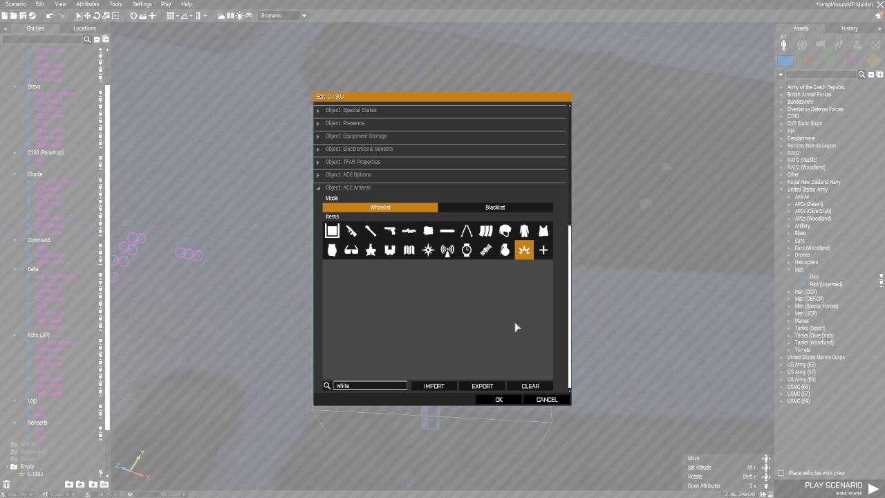
click(543, 231)
click(525, 232)
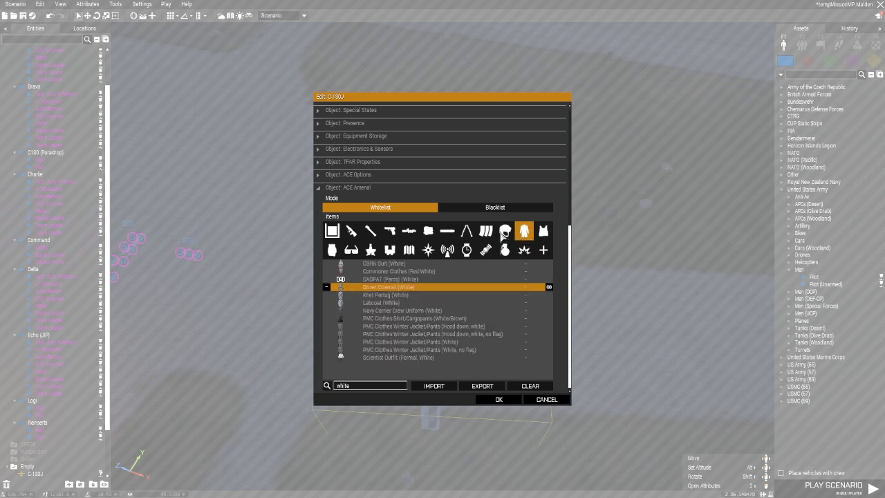
click(505, 233)
click(486, 231)
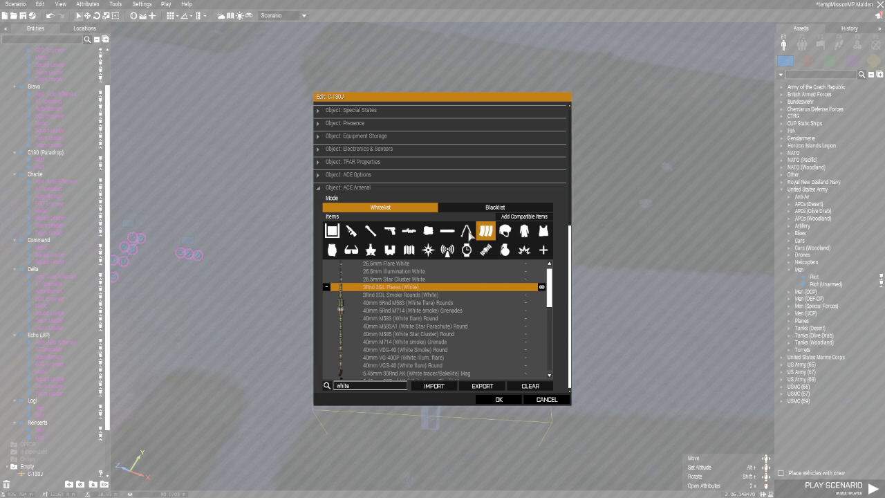
Look through the C-130J's arsenal item categories, from bipods, muzzle attachments and rifles to backpacks, binoculars, radios, watches, GPS devices and grenades.
click(467, 235)
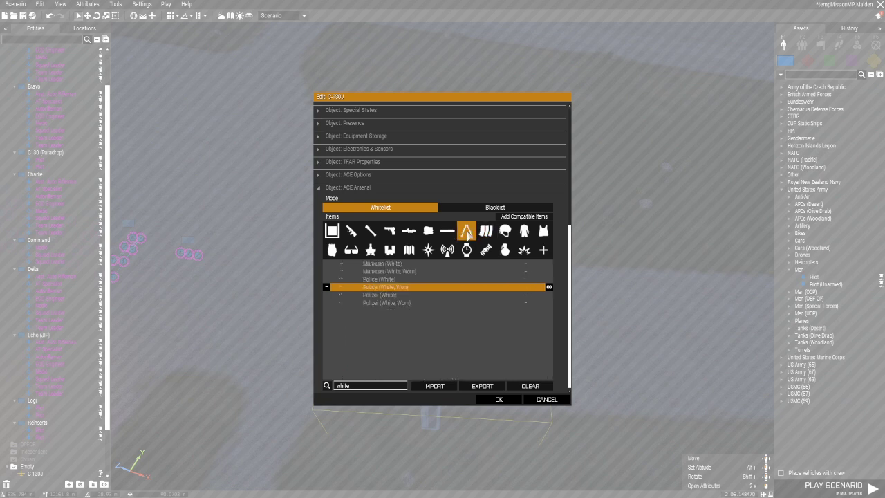
click(450, 233)
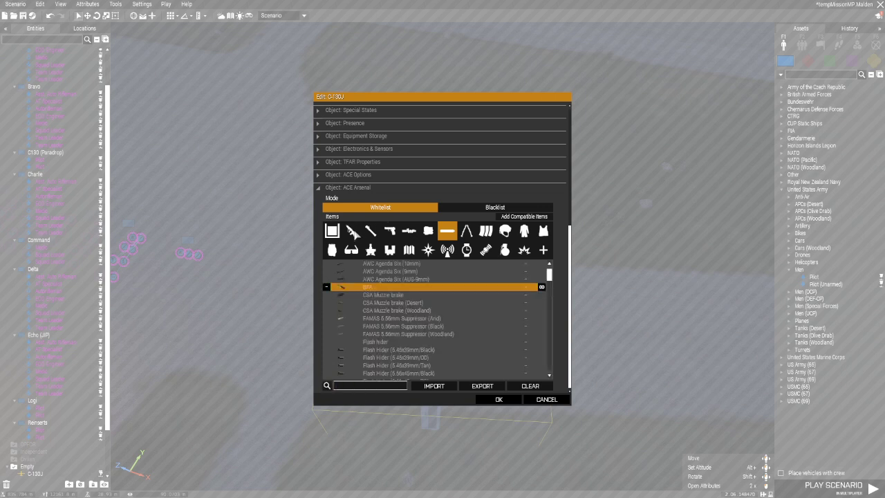
click(353, 233)
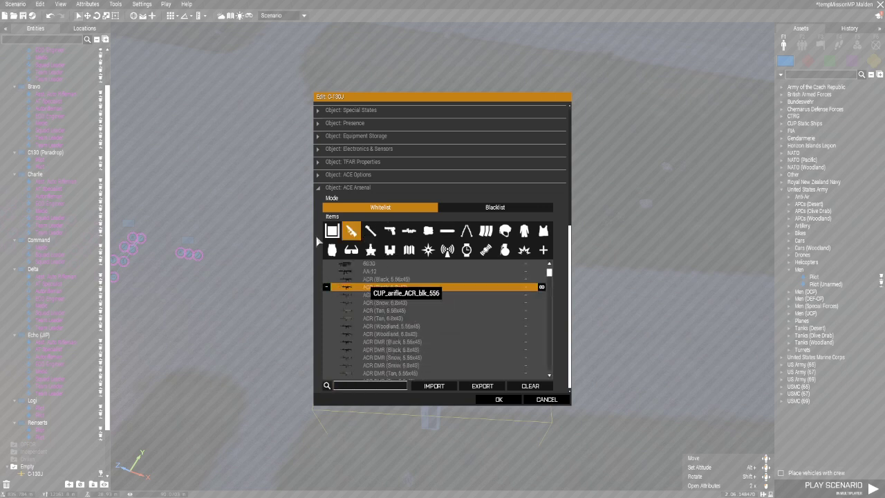
click(334, 252)
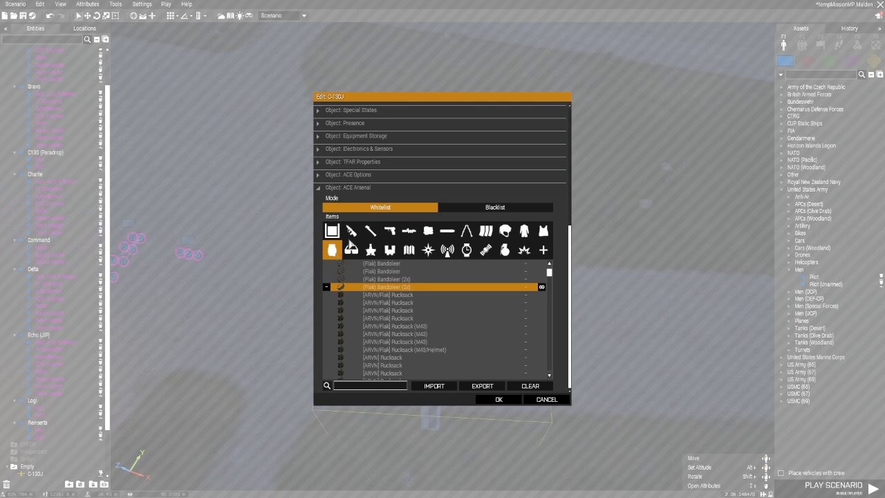
scroll(463, 304, up, 2)
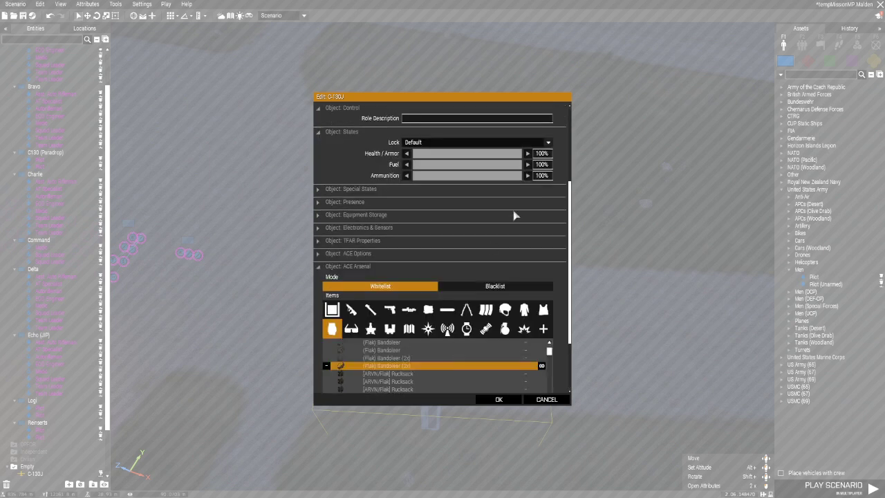
scroll(515, 216, down, 2)
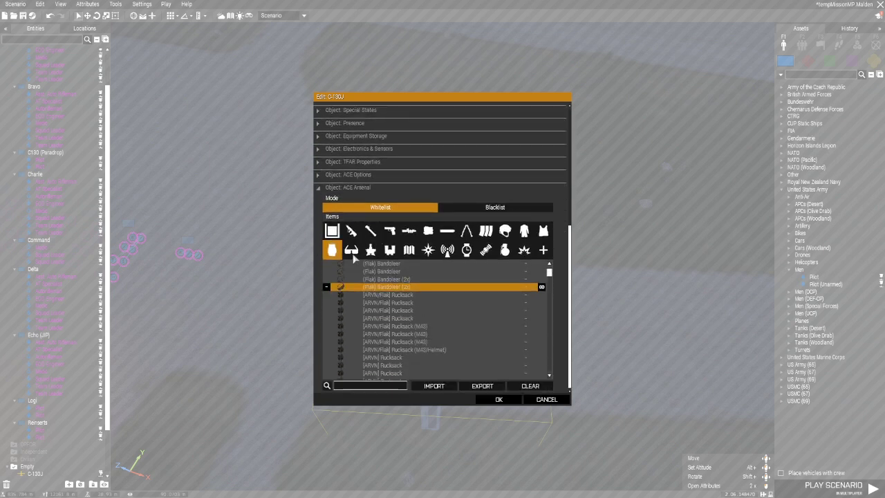
click(352, 252)
click(371, 252)
click(390, 252)
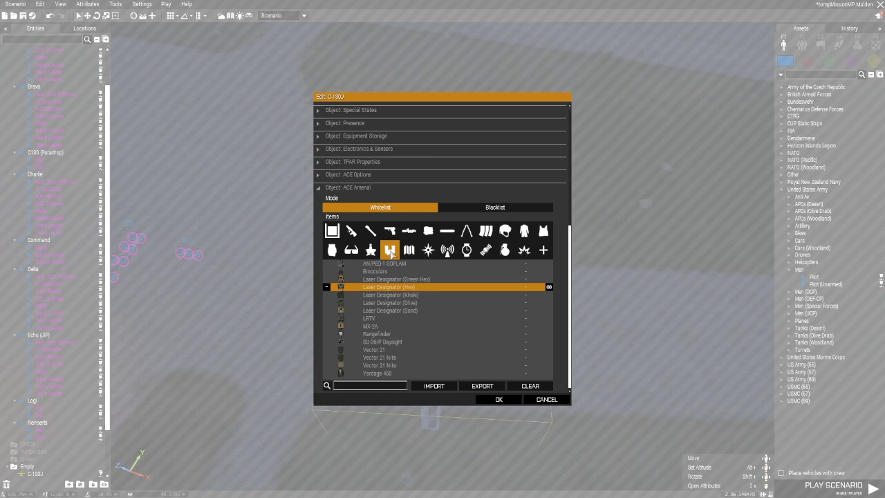
click(410, 250)
click(428, 251)
click(447, 250)
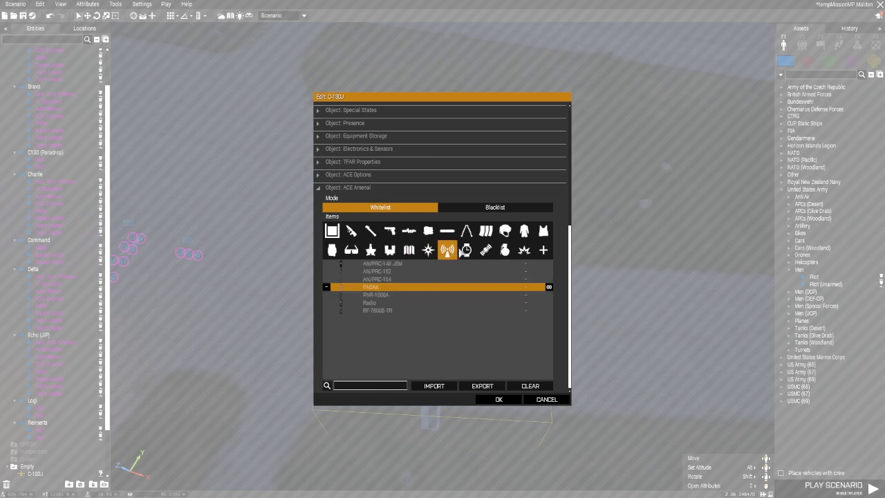
click(467, 251)
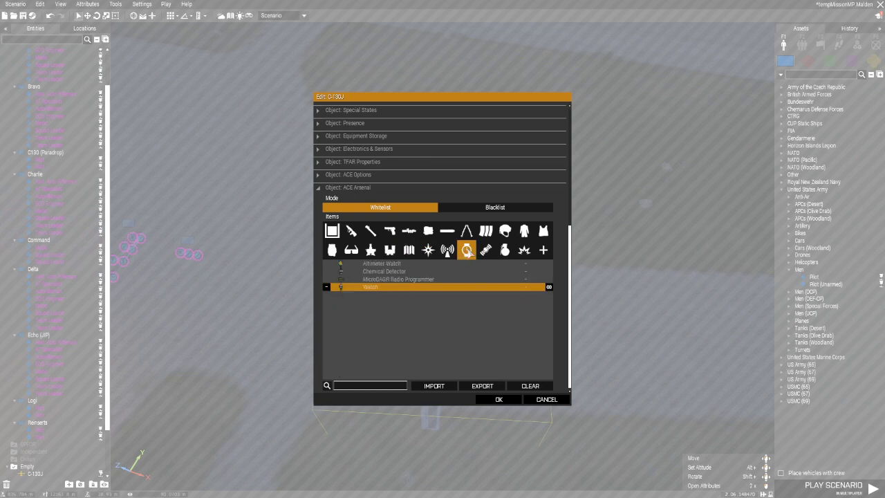
click(486, 250)
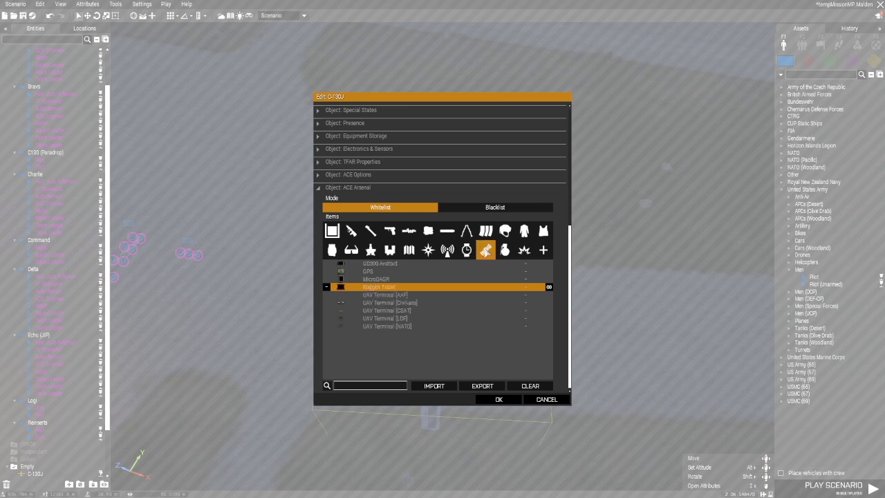
click(505, 251)
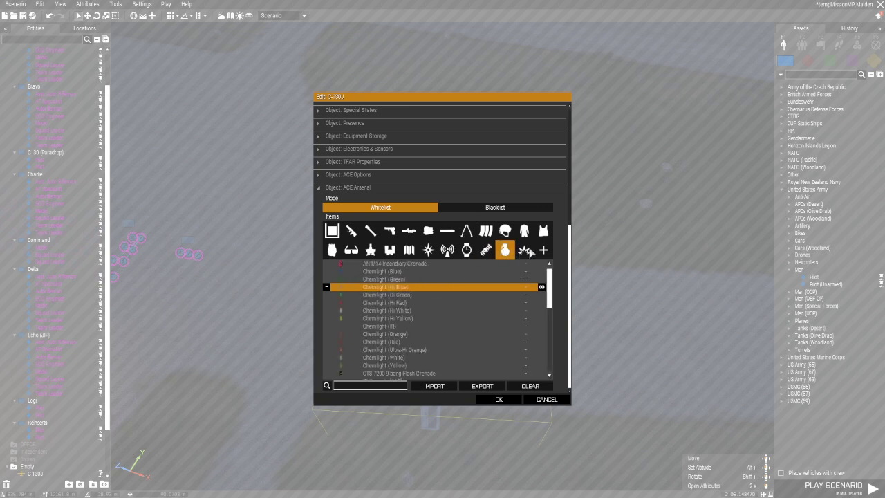
Whitelist the Satchel Charge and the Explosive Charge in unlimited quantity among the explosives of the C-130J's arsenal.
click(524, 250)
scroll(465, 304, down, 5)
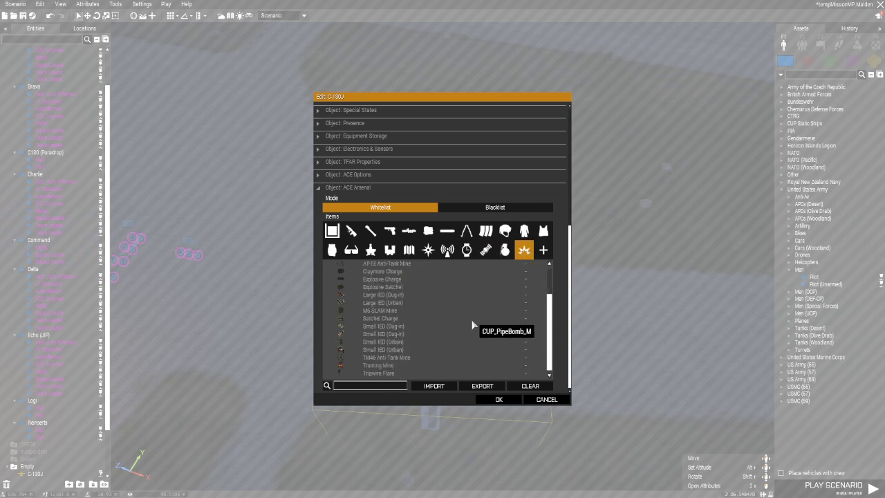
click(373, 318)
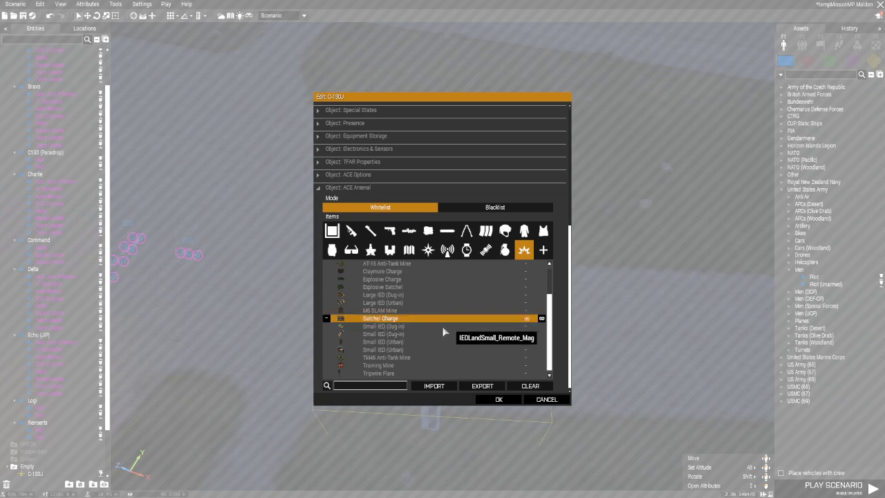
scroll(443, 335, up, 2)
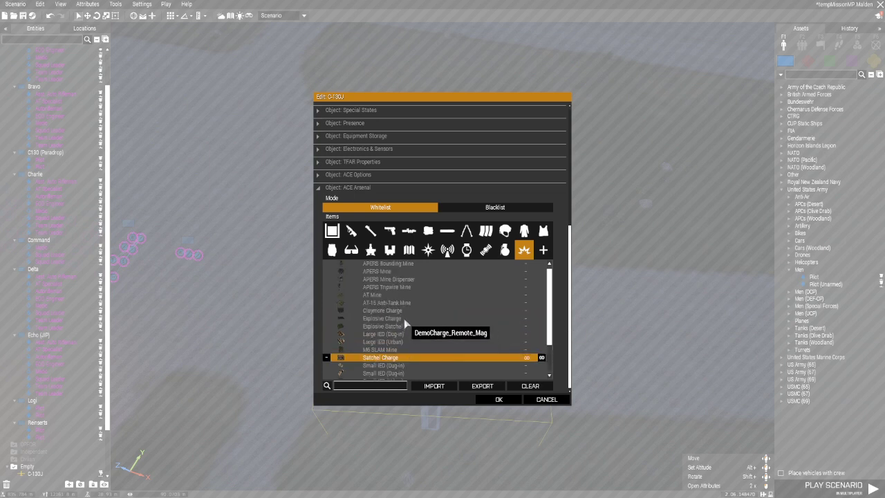
click(456, 319)
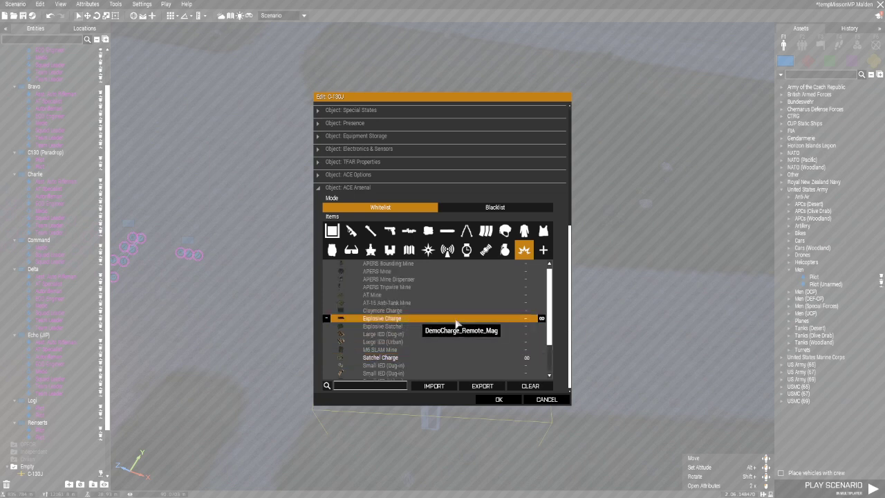
Whitelist unlimited Bandage (Basic), Blood IV (1000ml), Blood IV (500ml) and Cable Tie among the miscellaneous items of the C-130J's arsenal.
click(543, 249)
scroll(469, 344, down, 2)
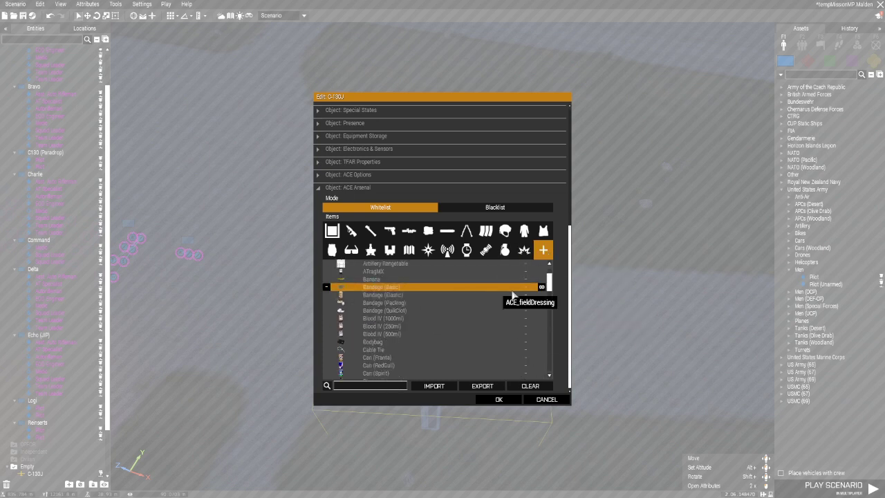
click(542, 288)
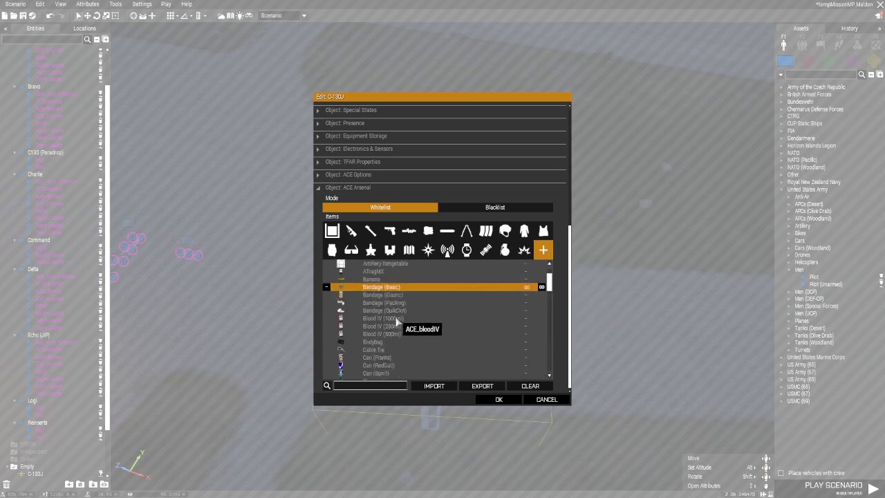
click(398, 318)
click(542, 319)
click(542, 335)
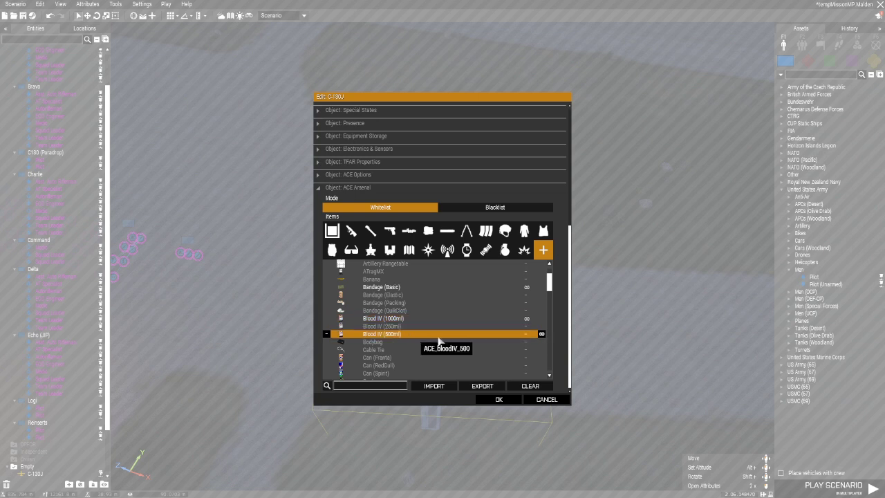
click(542, 334)
scroll(542, 335, down, 1)
click(543, 334)
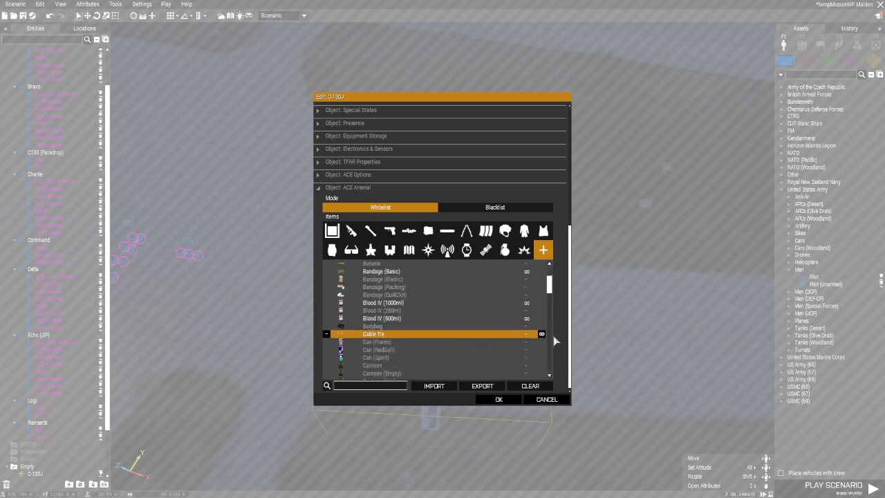
Whitelist the Epinephrine Autoinjector and the Morphine Autoinjector in unlimited quantity and look through the remaining miscellaneous items.
scroll(525, 311, down, 10)
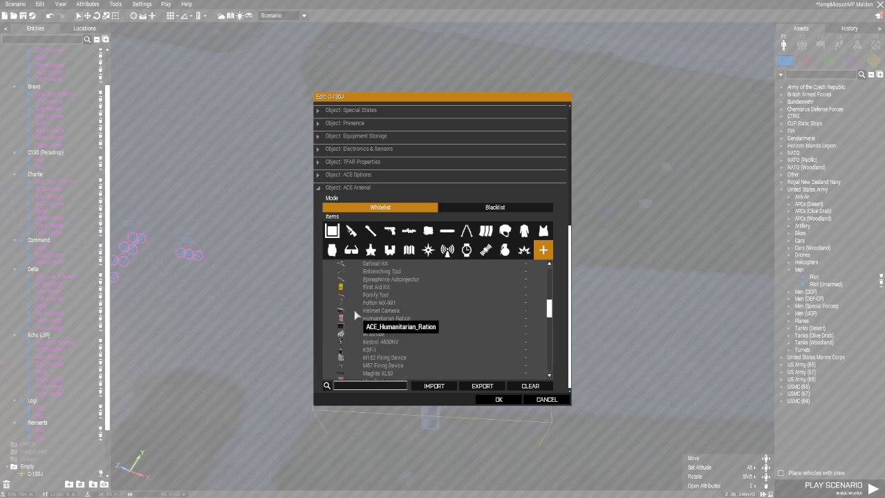
click(538, 279)
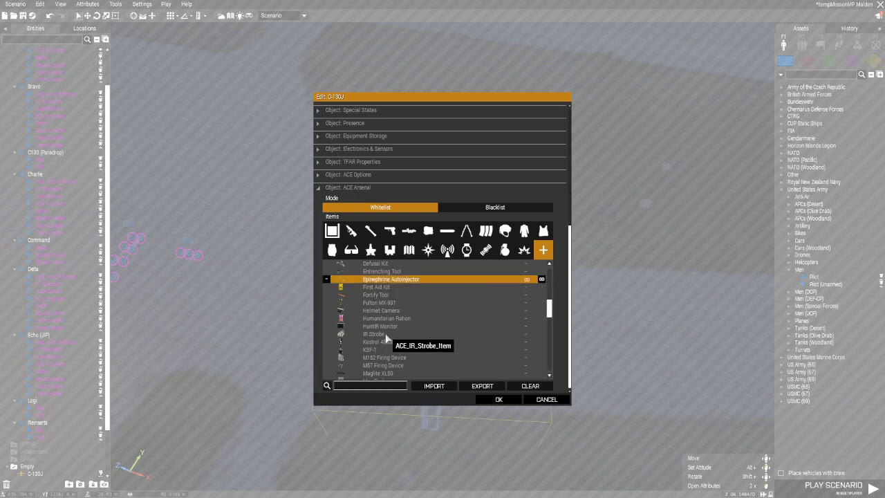
scroll(401, 335, down, 4)
click(402, 349)
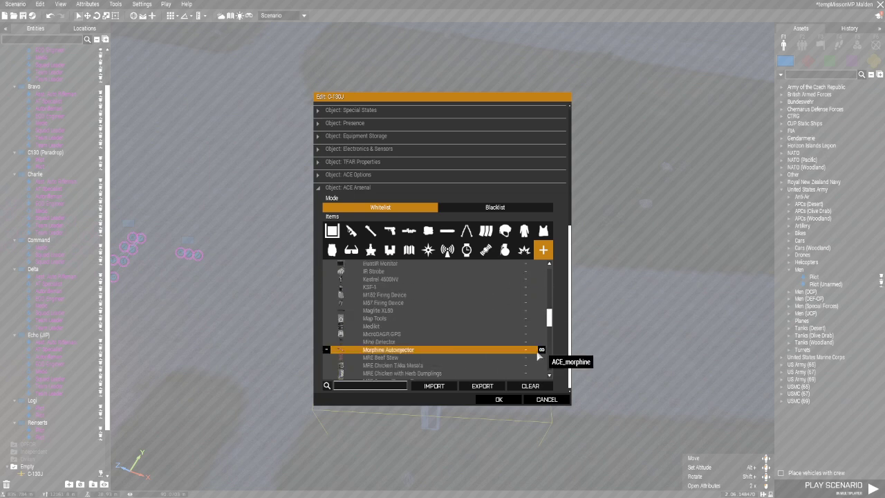
scroll(501, 345, down, 12)
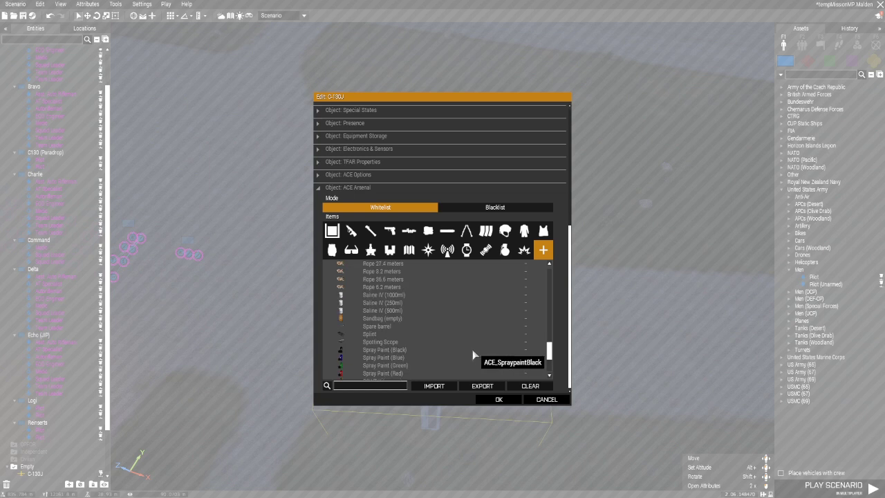
scroll(390, 354, down, 1)
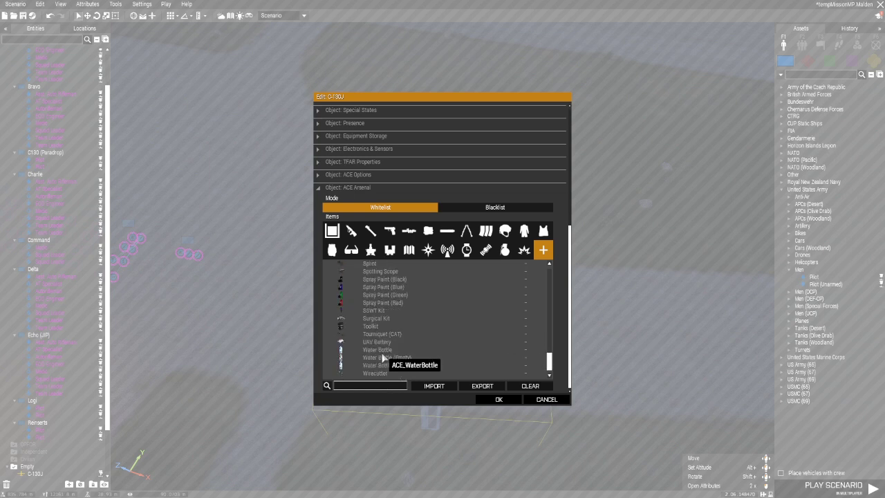
scroll(401, 343, up, 9)
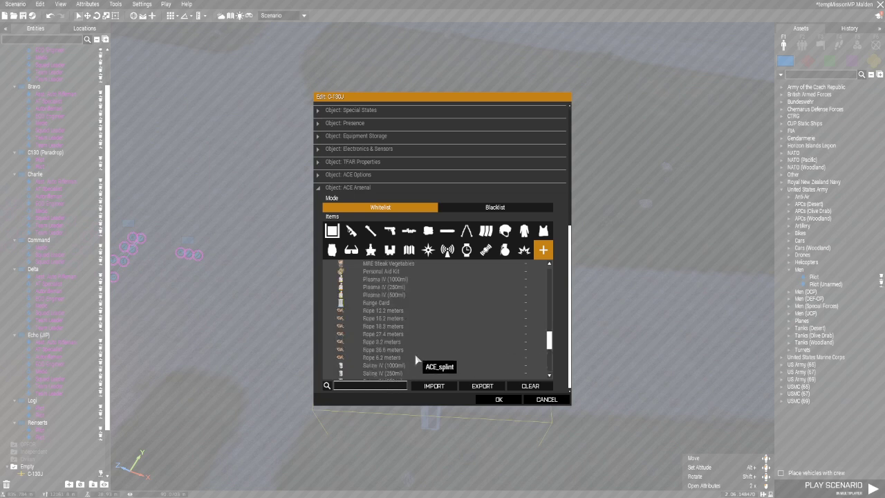
scroll(417, 358, up, 10)
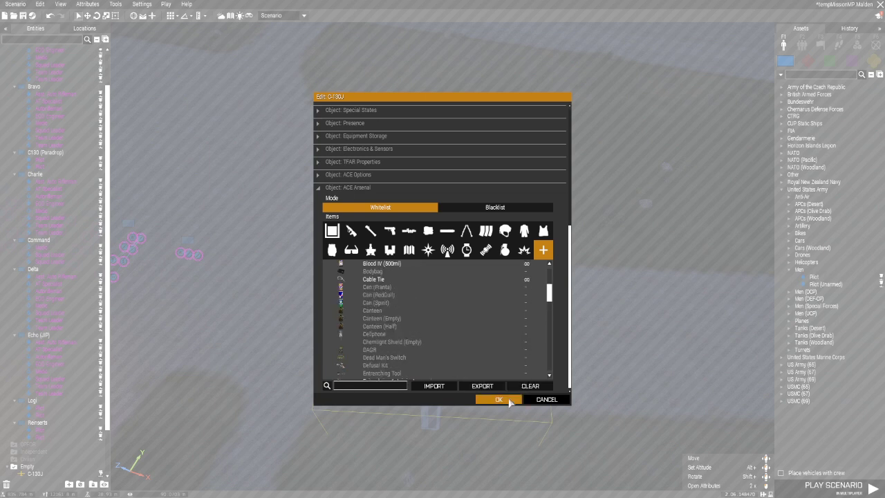
Filter the arsenal's magazines by "he" and whitelist the MAAWS HEAT 55 Round in unlimited quantity.
click(486, 230)
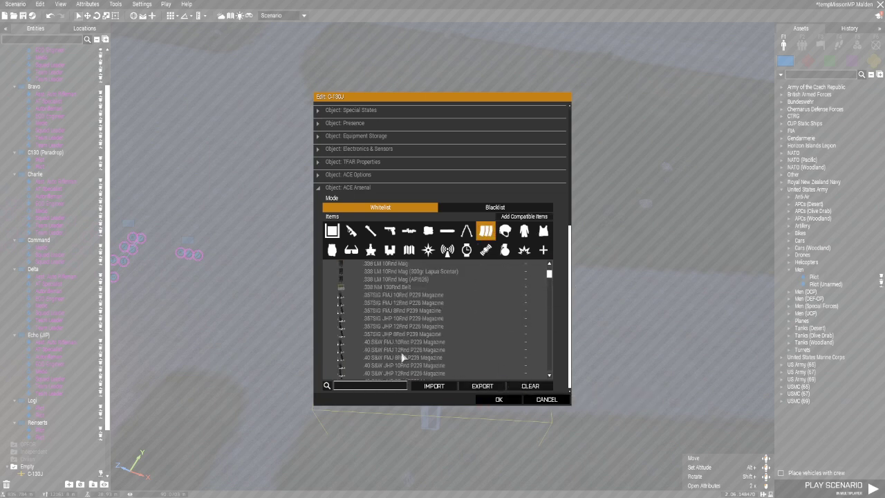
click(372, 386)
text(he)
scroll(436, 315, down, 8)
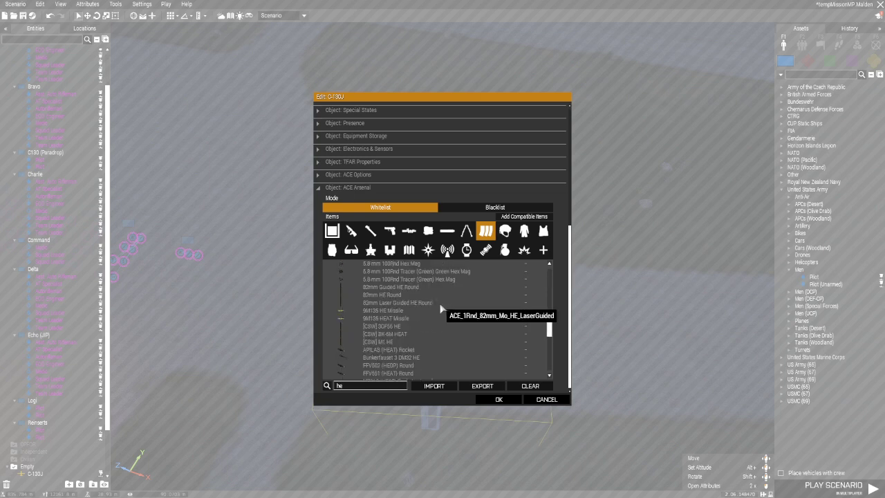
click(450, 326)
scroll(451, 327, down, 5)
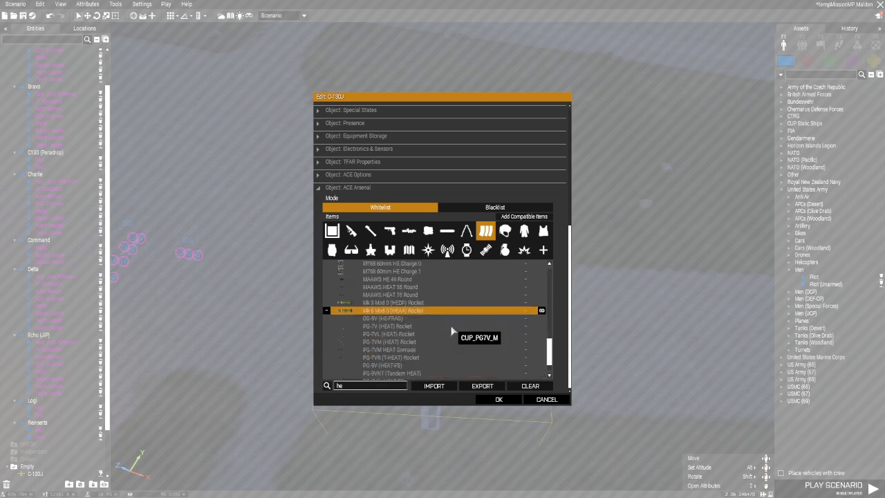
scroll(450, 325, up, 4)
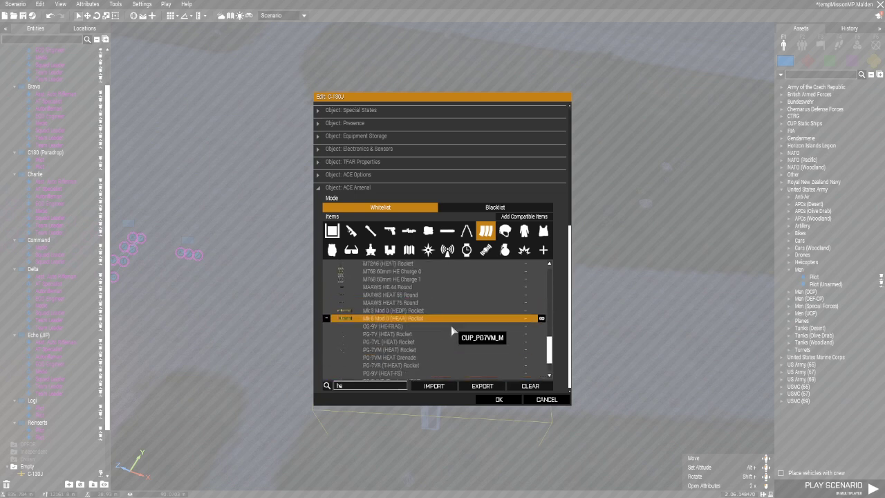
click(404, 295)
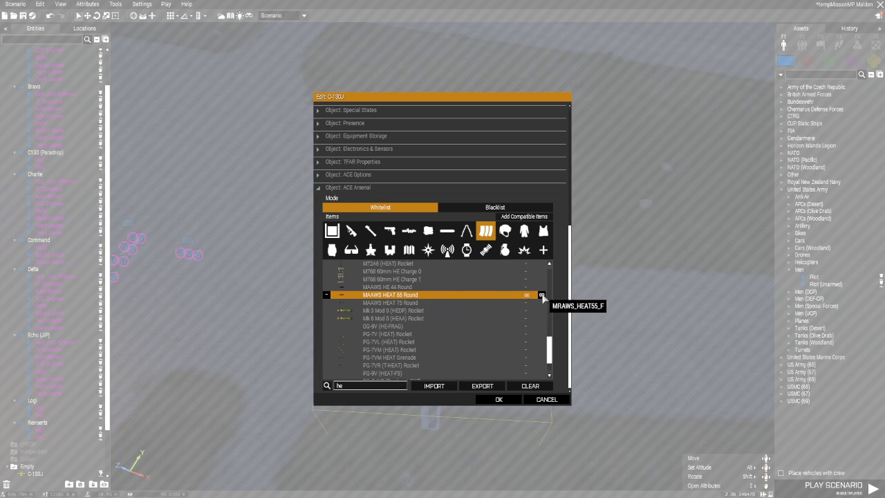
scroll(541, 298, down, 4)
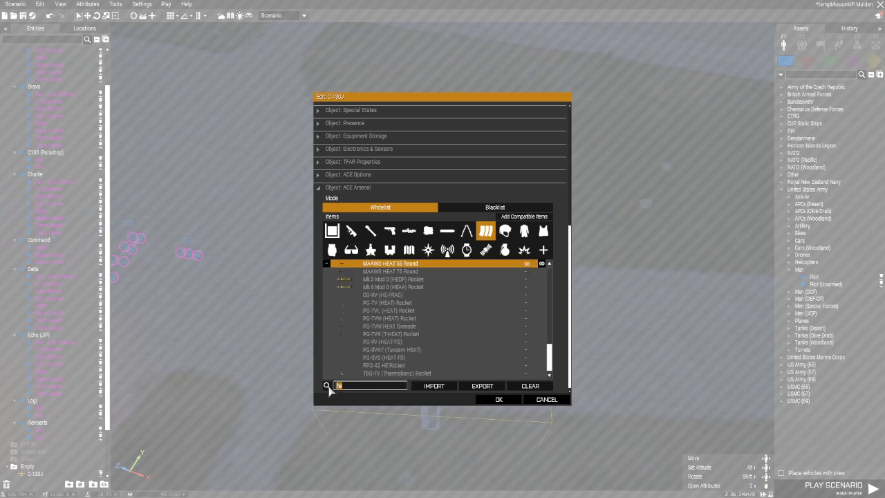
Search the arsenal's magazines for 556, clear the search and apply the C-130J's attribute changes.
key(BackSpace)
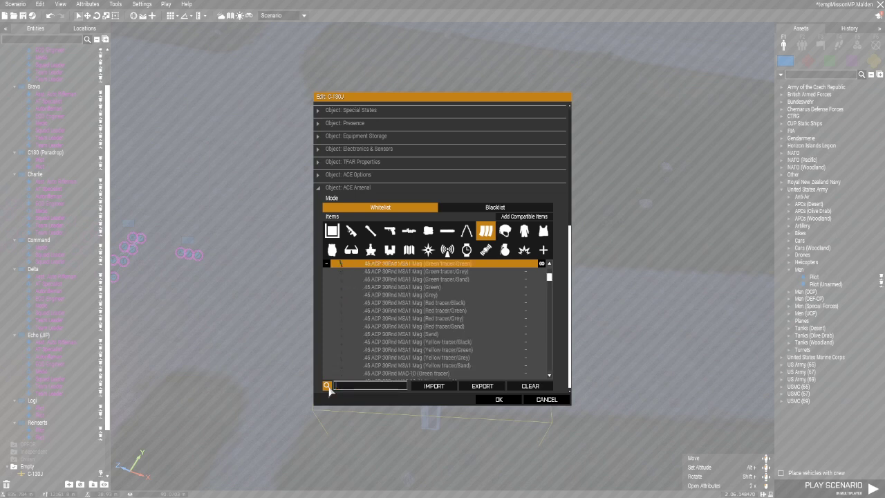
text(556)
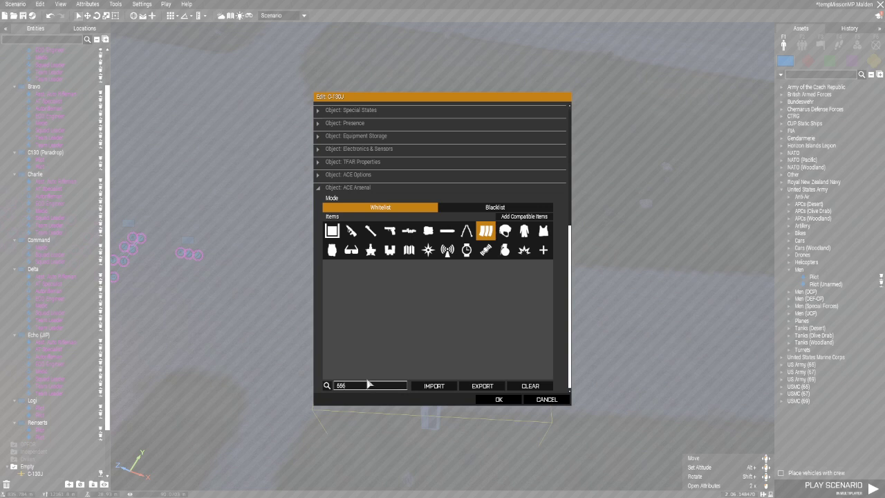
key(BackSpace)
key(Return)
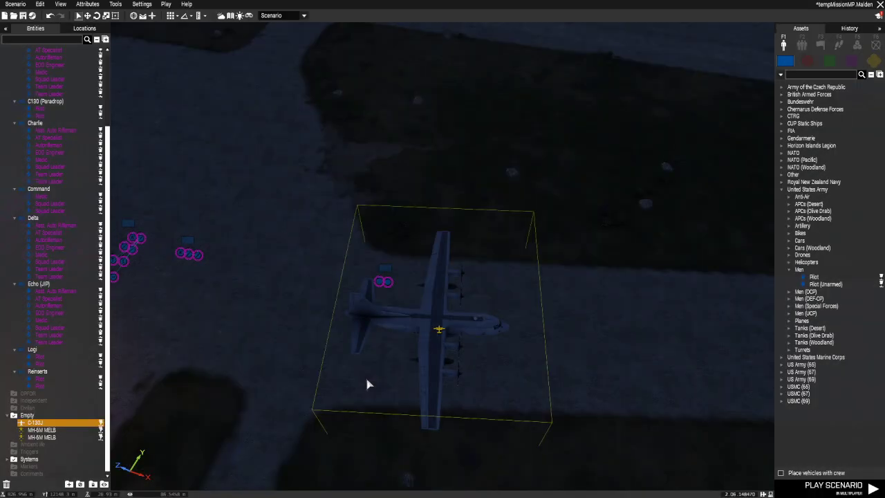
Whitelist the 5.56mm 200Rnd L110A2 (Red TE4) Box in unlimited quantity in the C-130J's ACE Arsenal and apply the attribute changes.
double_click(434, 334)
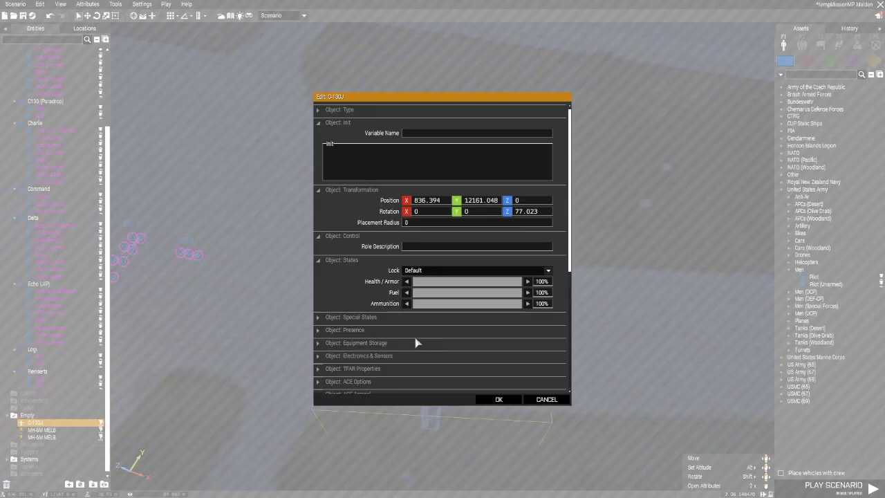
scroll(418, 346, down, 5)
scroll(559, 272, down, 2)
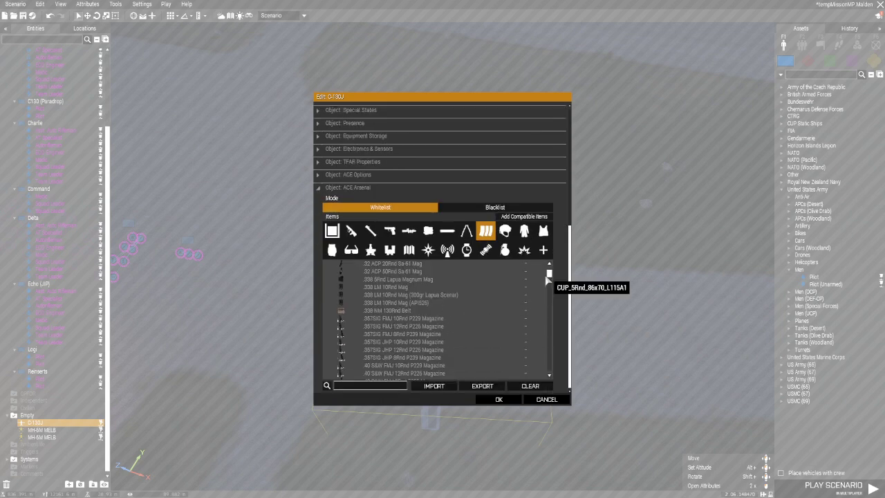
drag(549, 276, 549, 335)
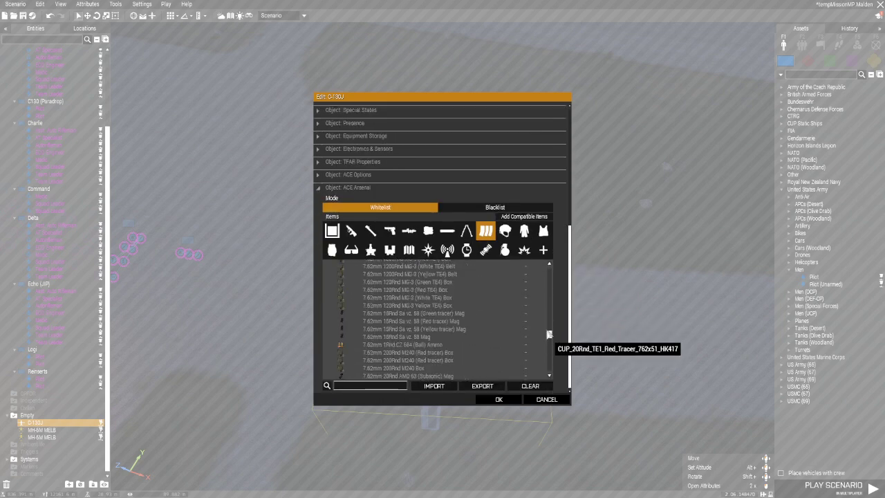
scroll(474, 351, up, 8)
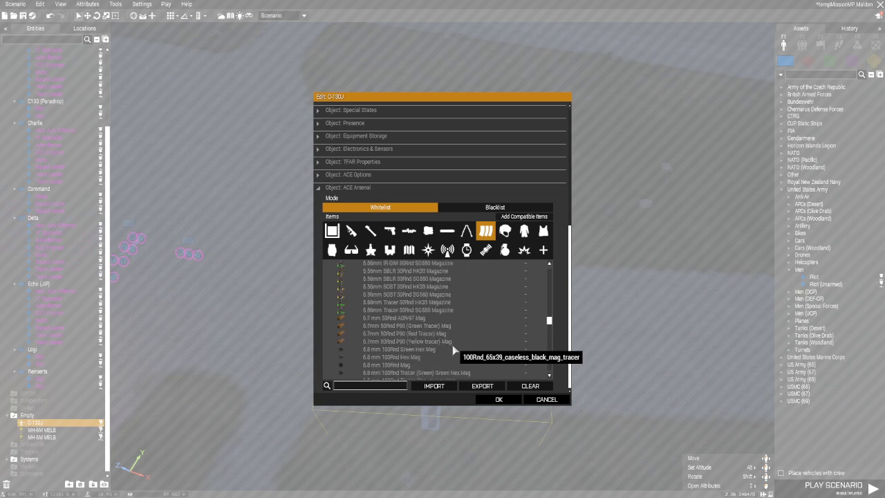
scroll(452, 344, up, 5)
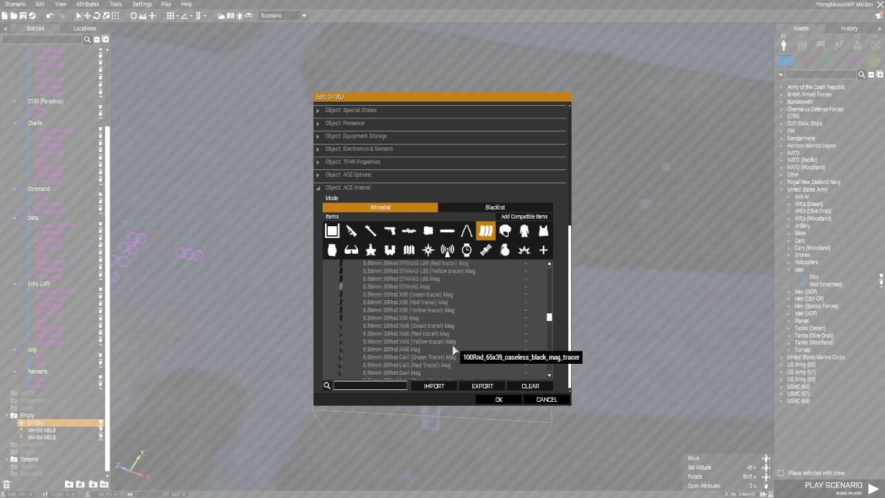
scroll(474, 345, up, 5)
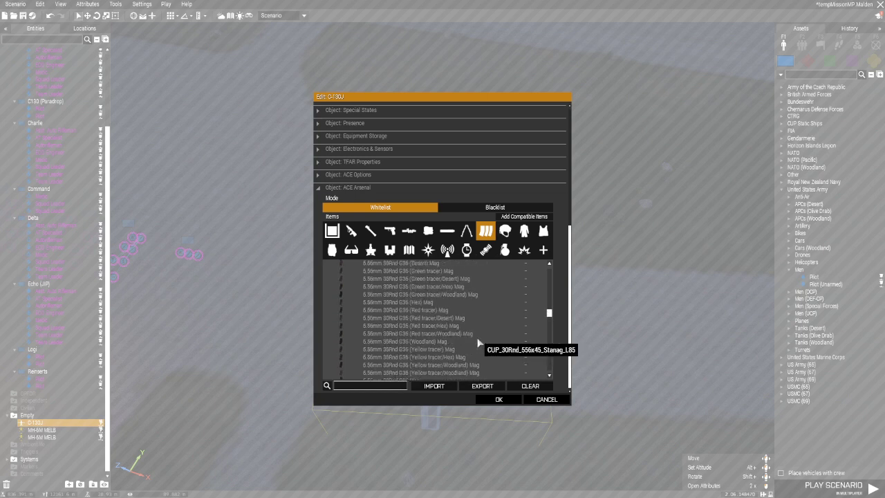
scroll(477, 343, up, 5)
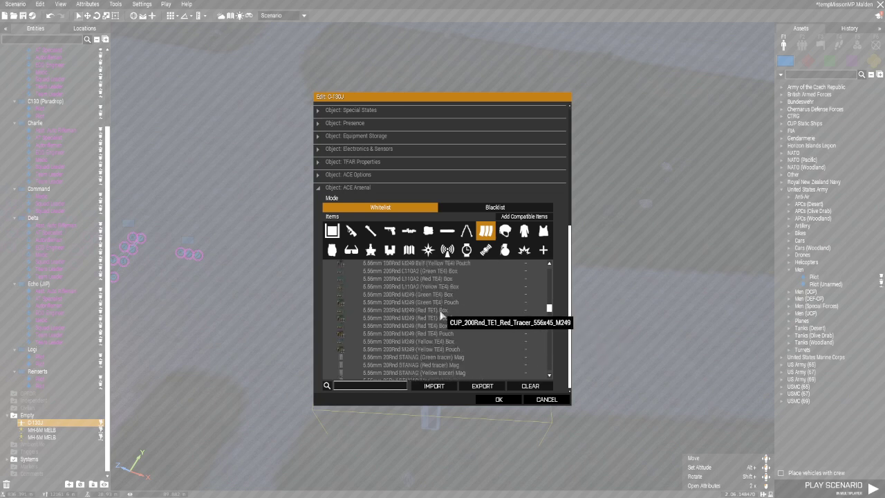
scroll(477, 348, up, 1)
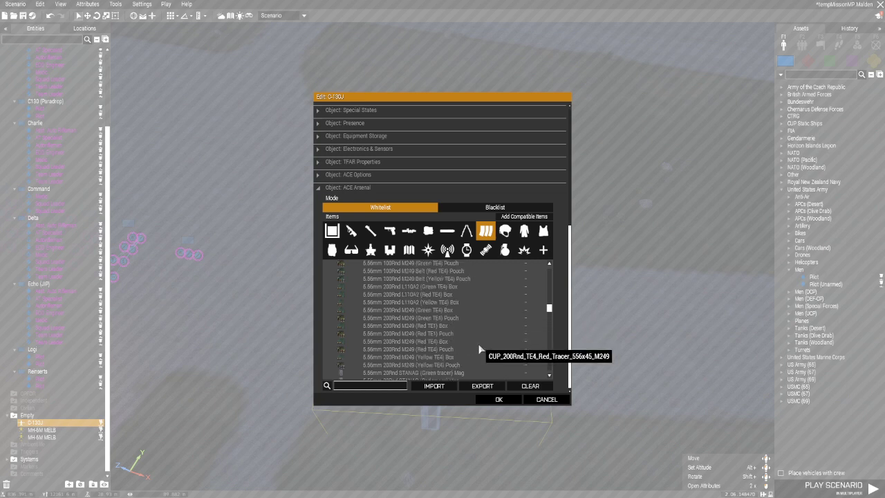
scroll(479, 350, up, 1)
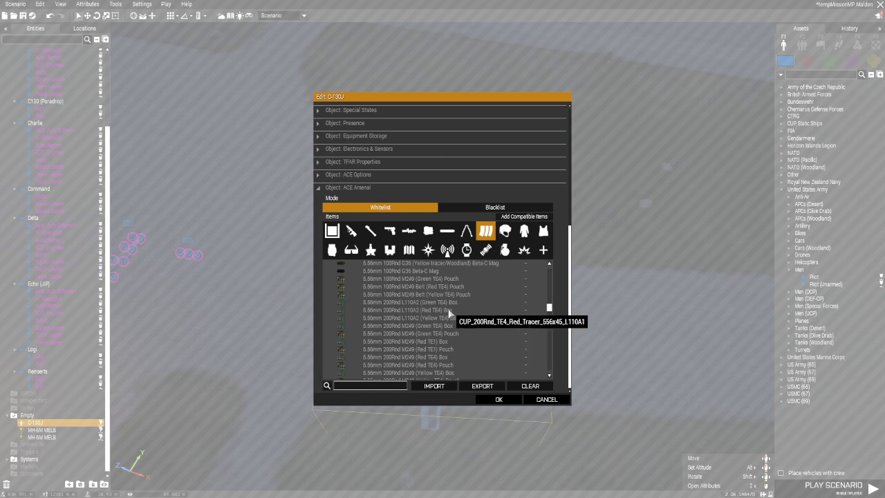
scroll(480, 346, down, 5)
scroll(482, 342, up, 5)
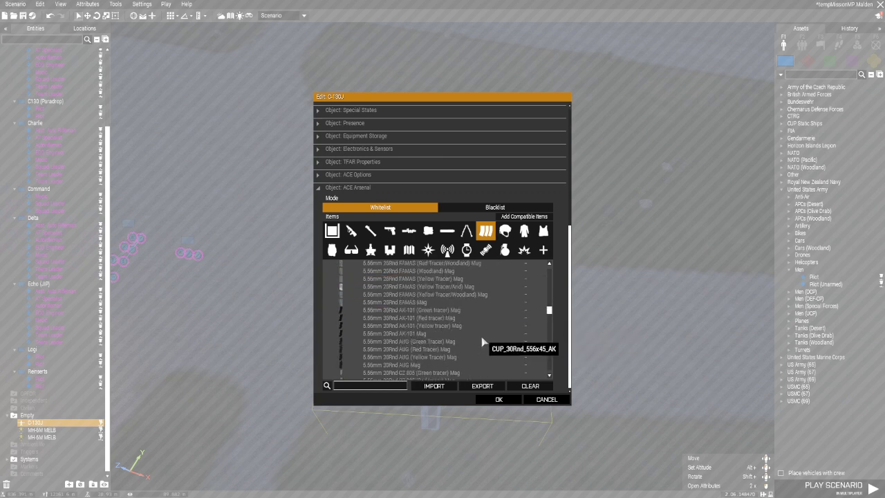
click(491, 341)
scroll(491, 342, up, 6)
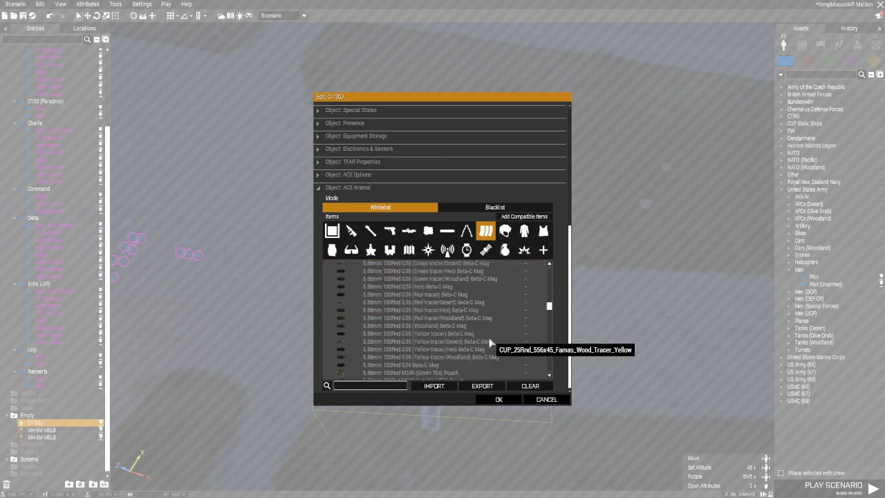
scroll(490, 341, down, 6)
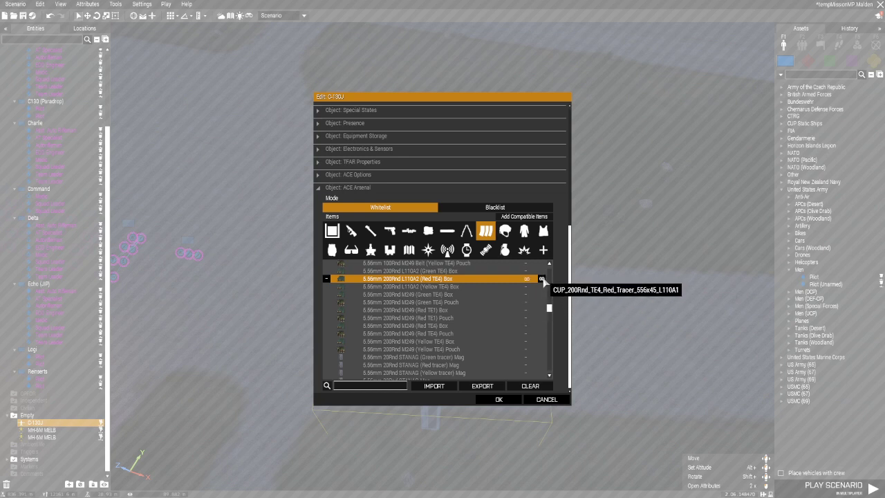
click(542, 278)
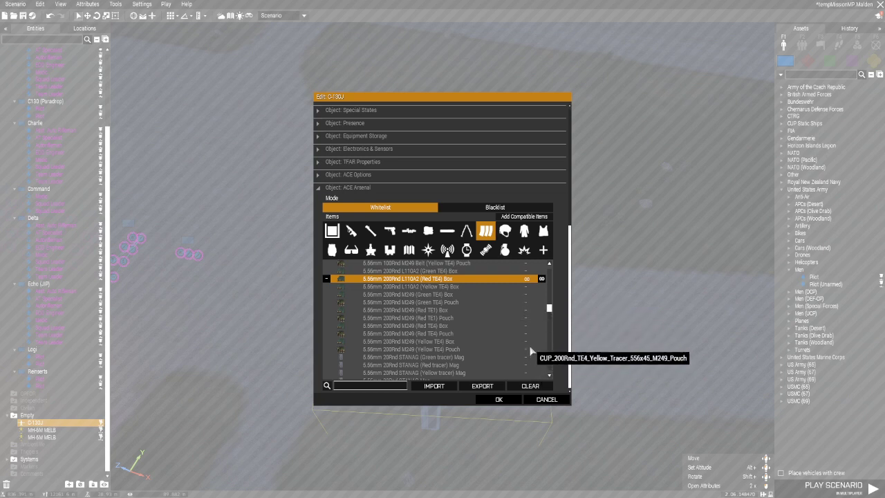
click(499, 400)
Look through the whitelist magazines in the ACE Arsenal attributes of one of the MH-6M MELB helicopters.
scroll(651, 342, down, 2)
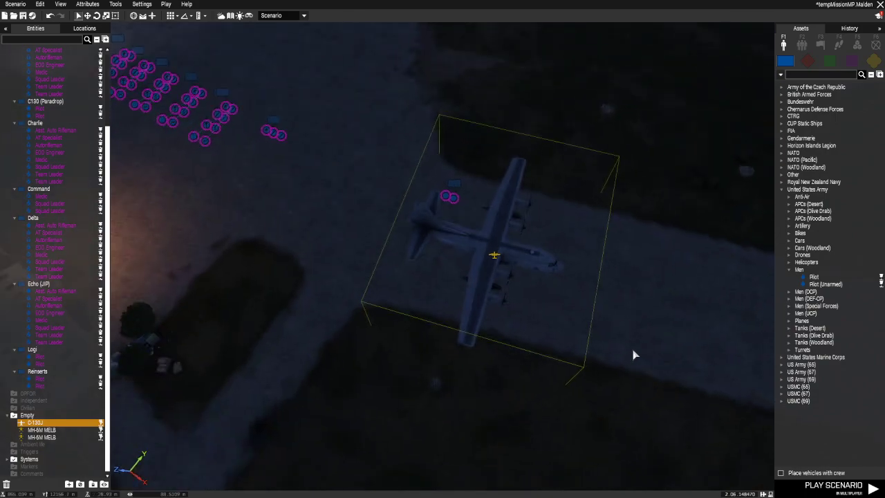
right_drag(632, 355, 453, 353)
right_drag(478, 217, 480, 303)
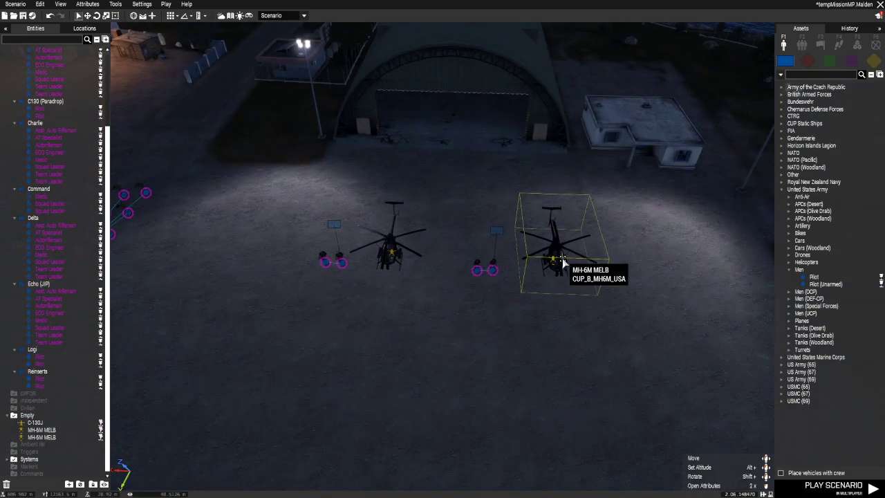
scroll(470, 332, up, 3)
scroll(650, 311, down, 2)
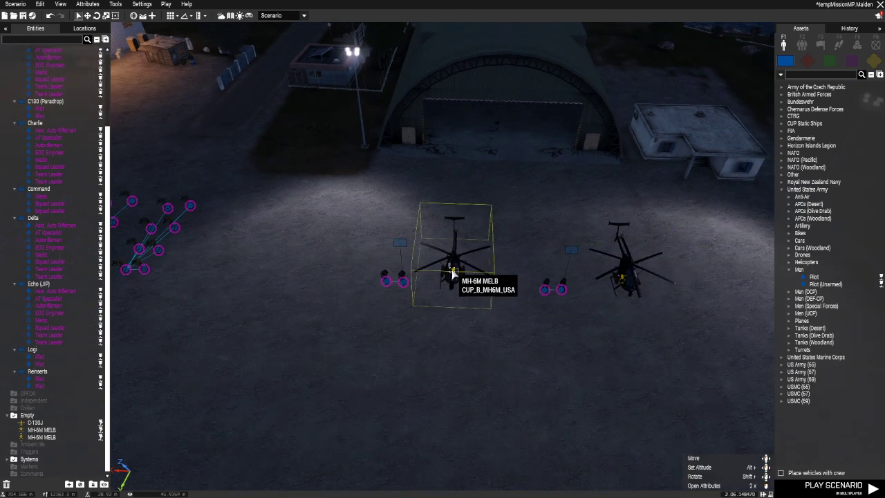
double_click(468, 301)
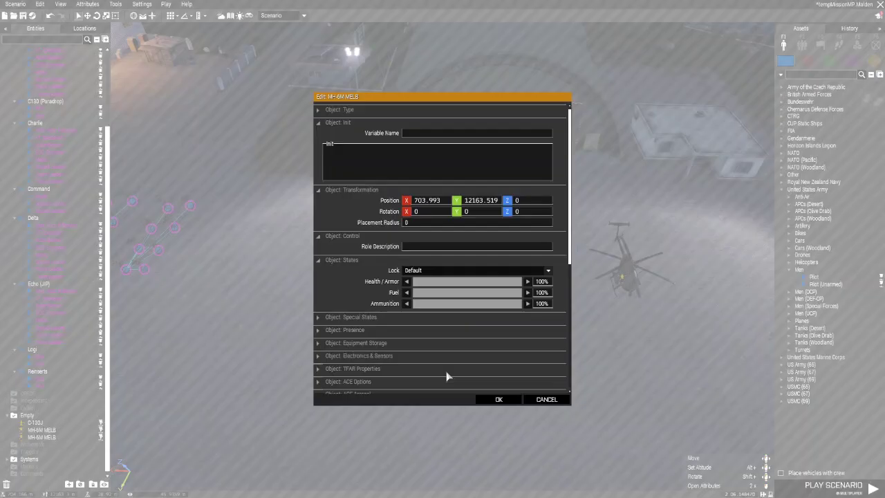
scroll(446, 376, down, 3)
scroll(446, 370, down, 4)
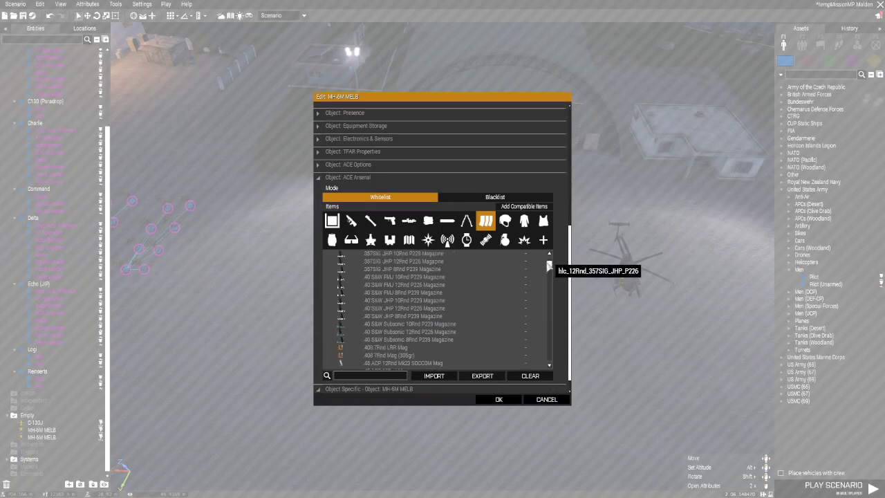
drag(547, 261, 547, 251)
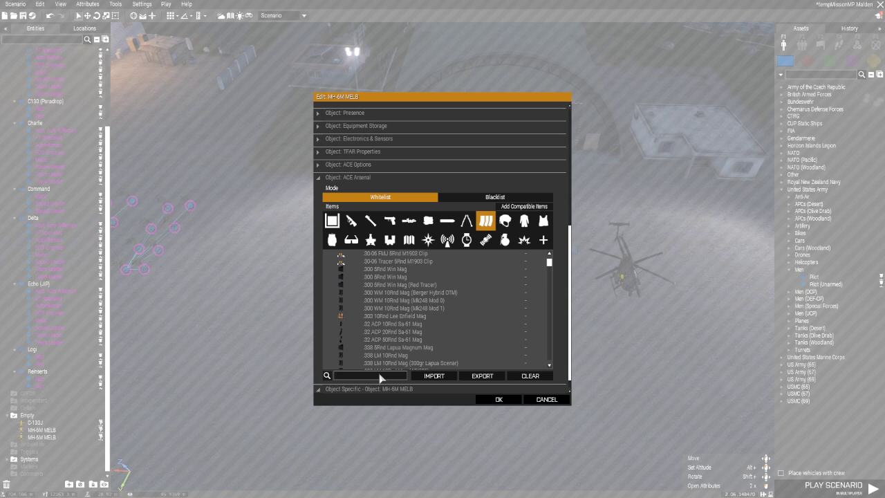
click(498, 400)
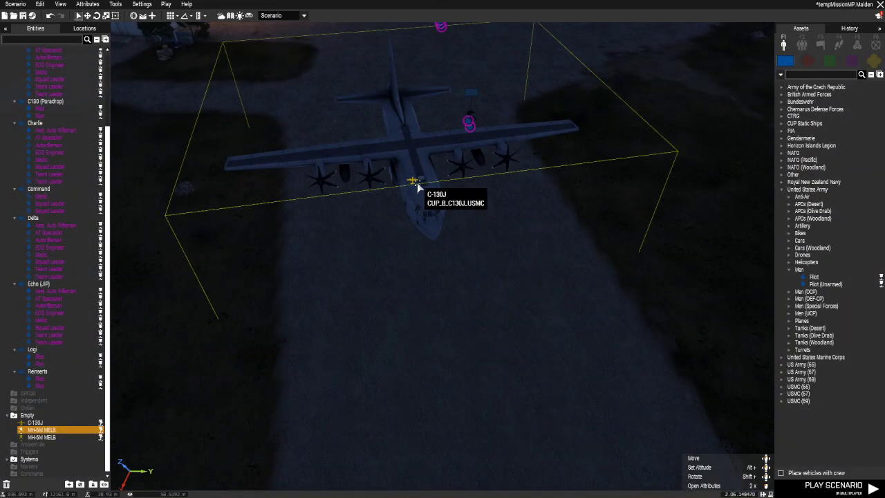
Delete the C-130J and place a new United States Marine Corps C-130J in its spot, rotated to face along the taxiway away from the base.
key(Delete)
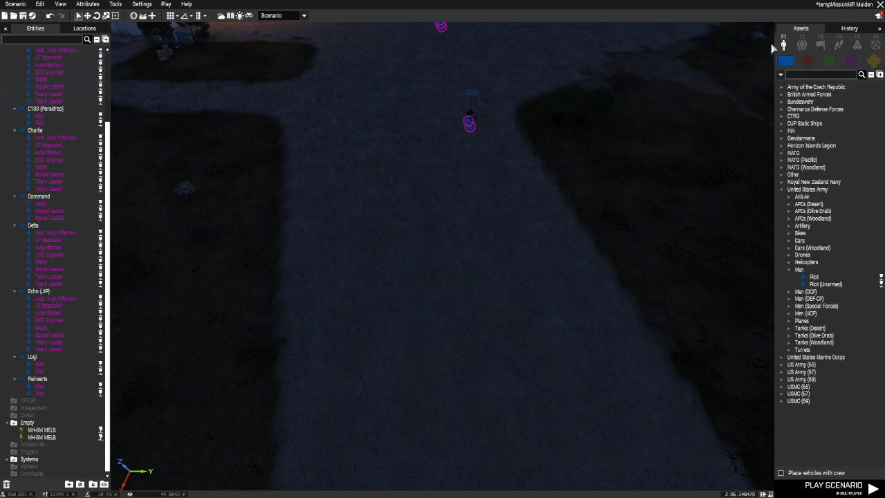
click(814, 77)
text(c1)
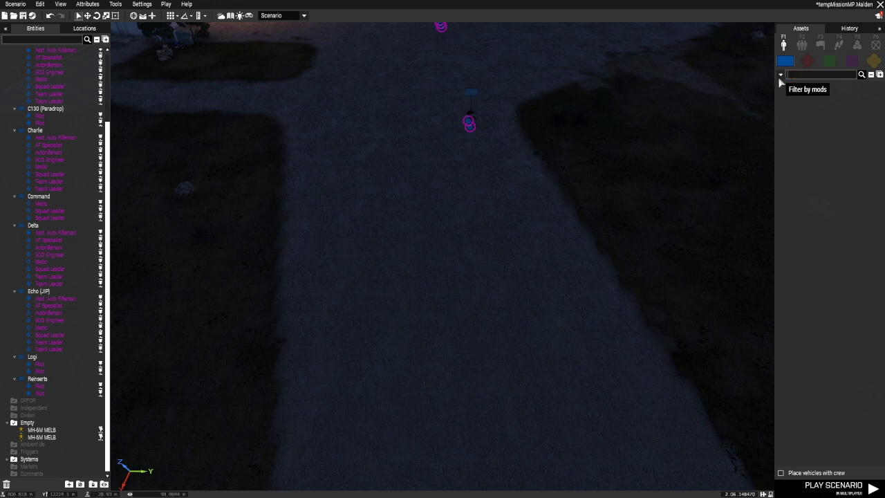
text(plane)
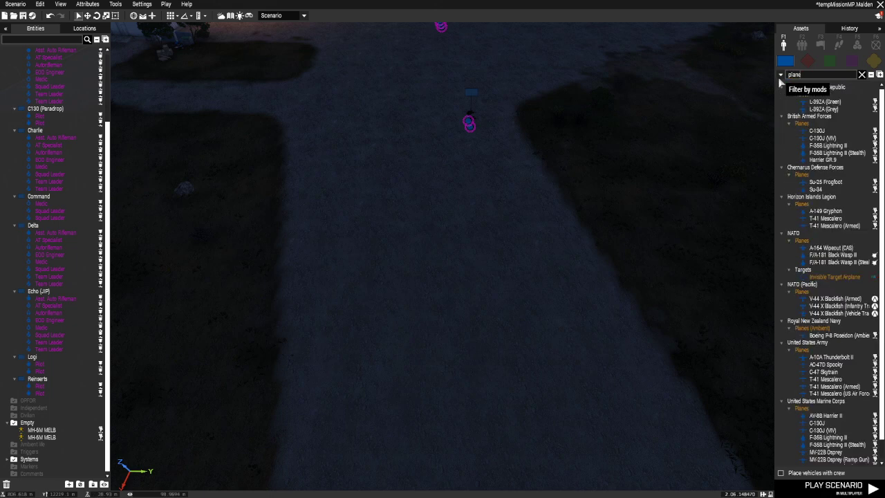
scroll(804, 221, down, 1)
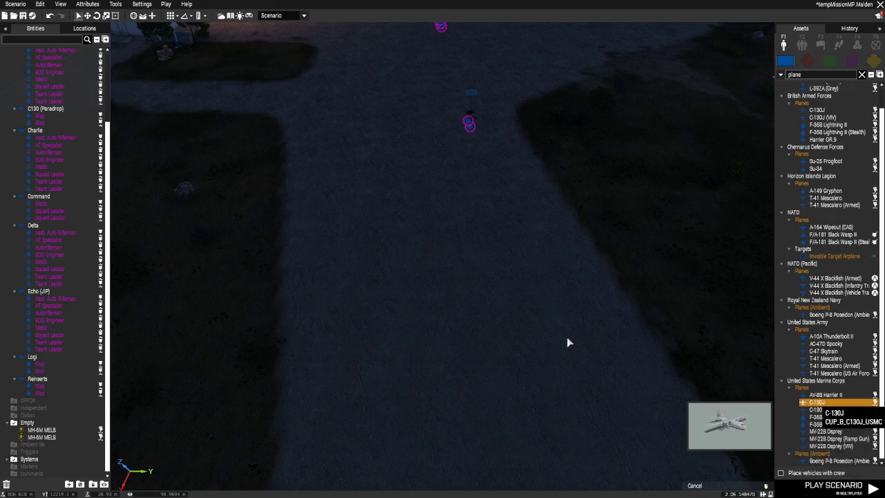
click(410, 171)
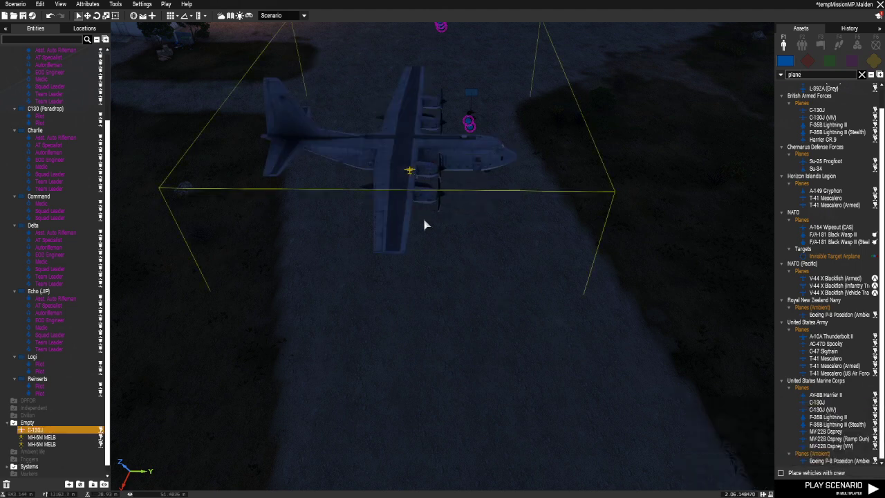
shift+drag(439, 173, 440, 290)
key(a)
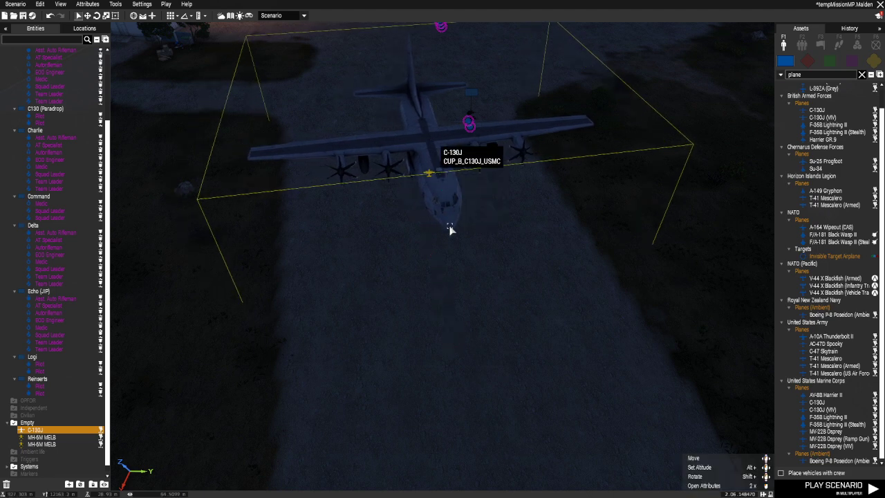
Filter the new C-130J's arsenal backpacks by "parachu", whitelist the Steerable Parachute in unlimited quantity and apply the changes.
double_click(427, 141)
scroll(430, 149, down, 5)
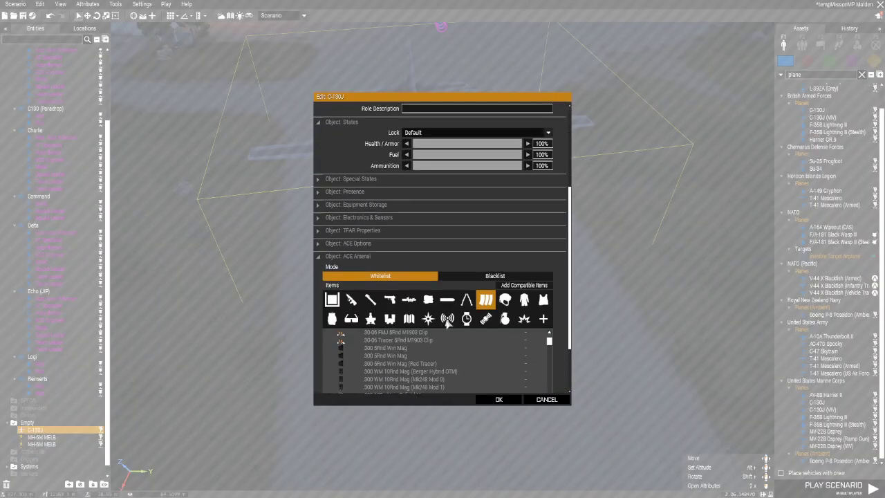
scroll(564, 297, down, 2)
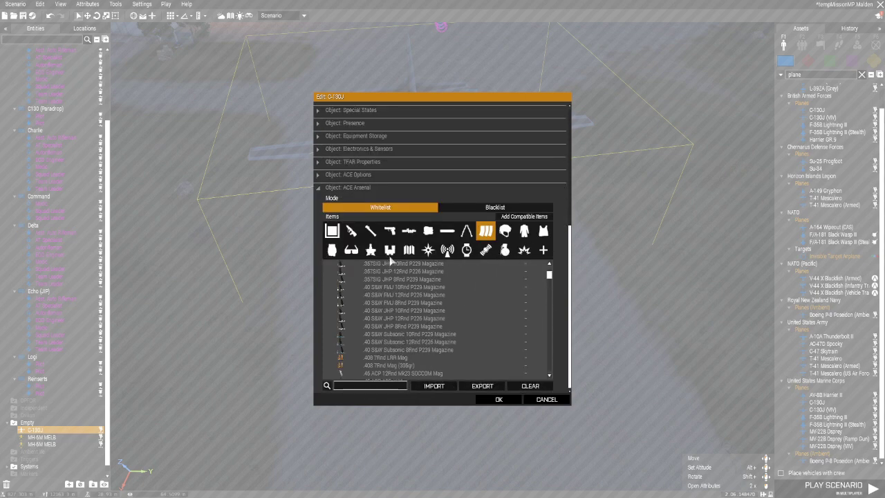
click(333, 250)
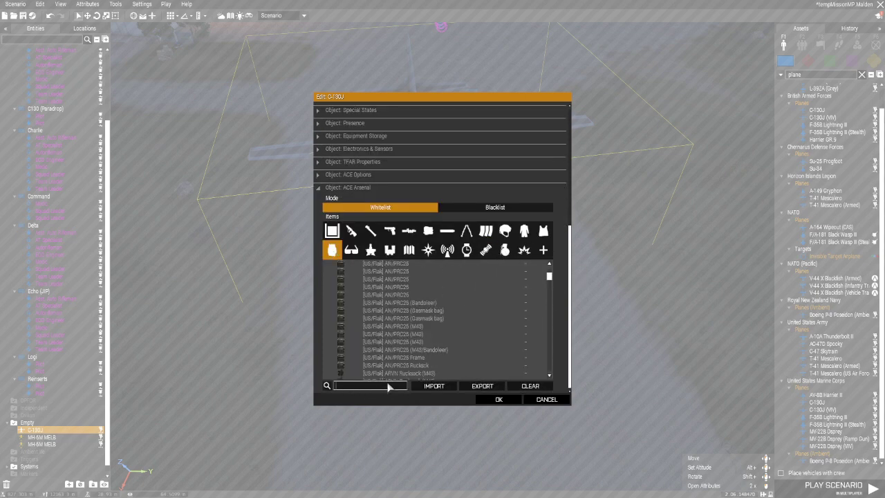
text(parachu)
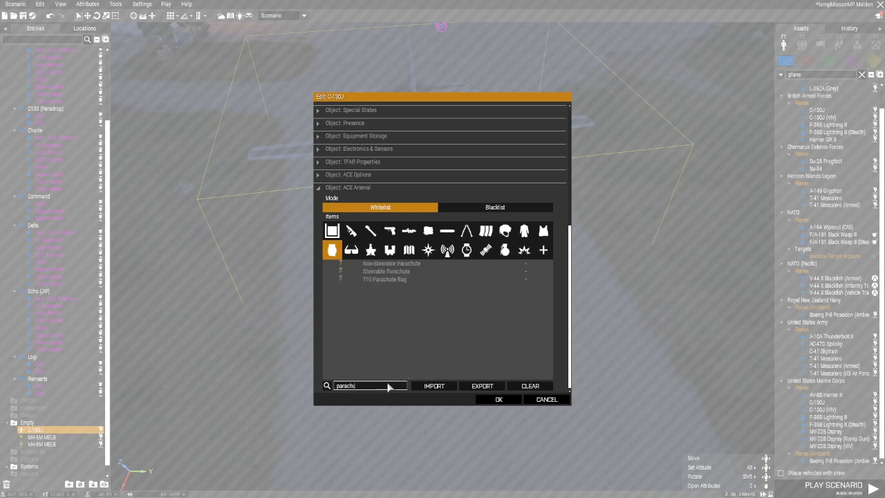
click(412, 271)
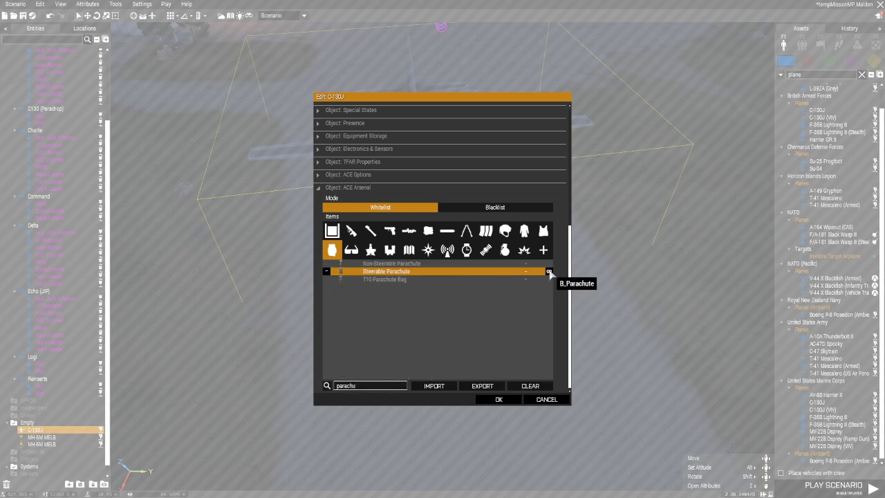
click(499, 400)
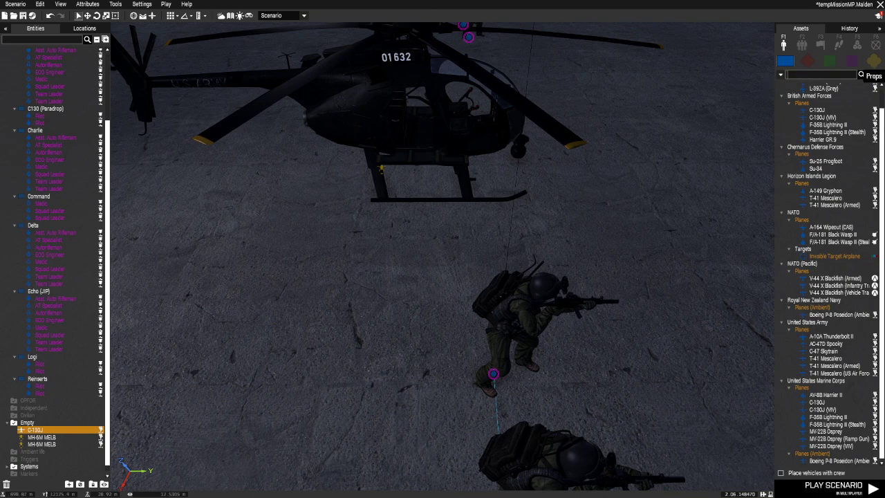
Search the props for an ammo box and for an ammo crate.
click(874, 62)
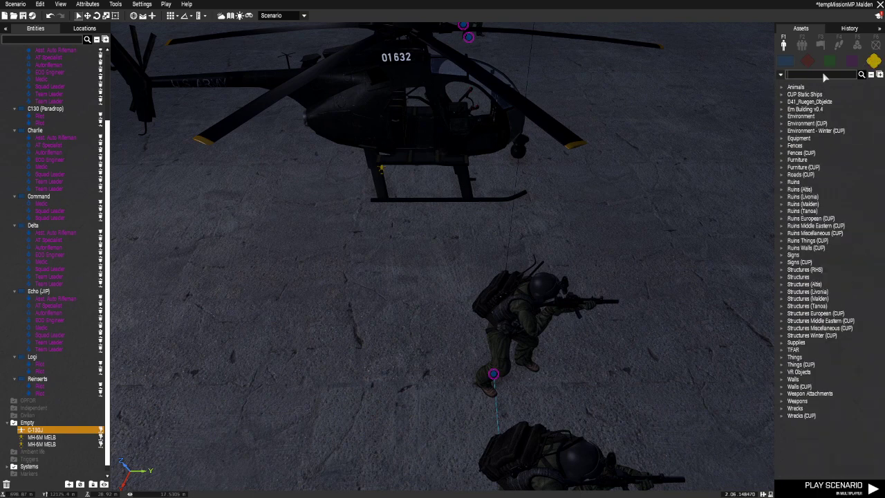
text(amm)
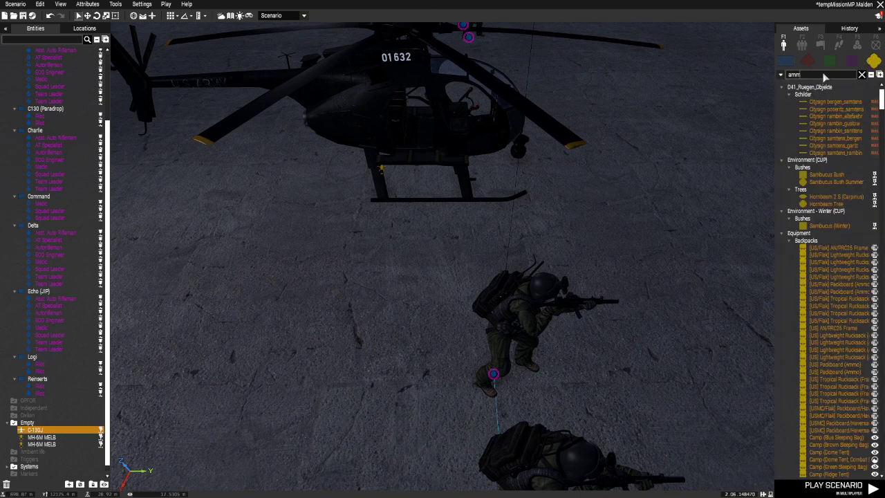
text(o)
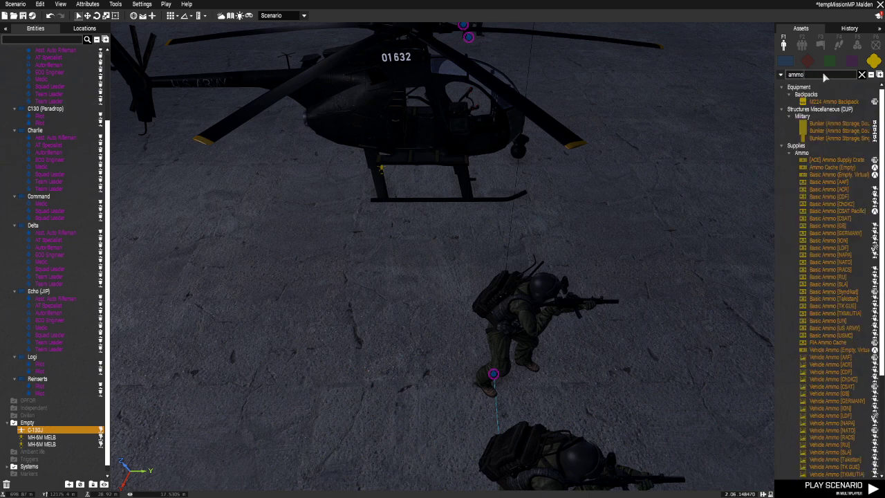
text( box)
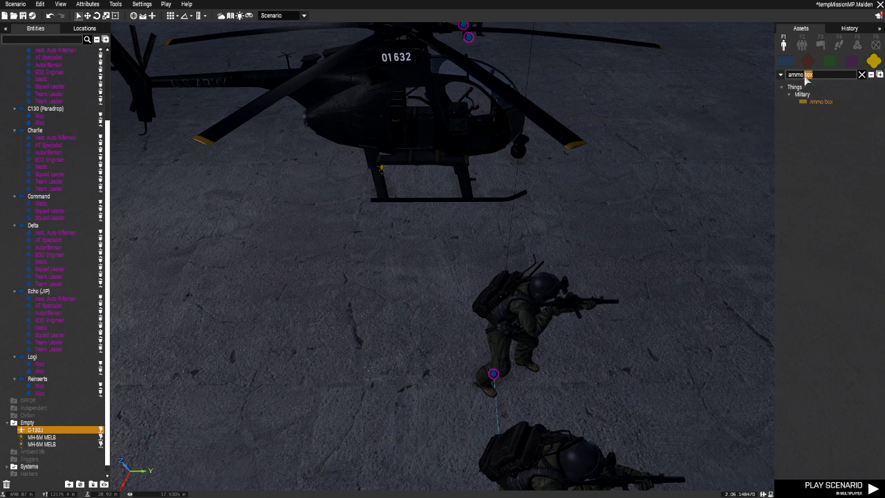
text(crate)
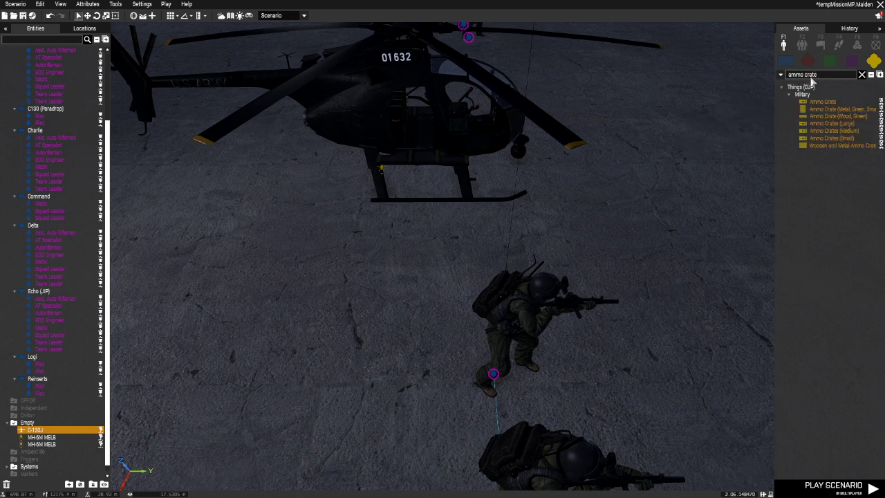
click(830, 131)
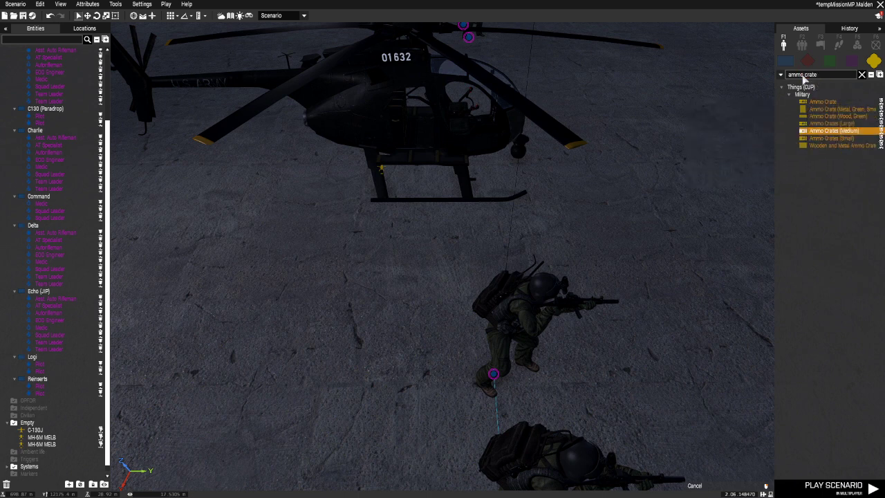
key(Escape)
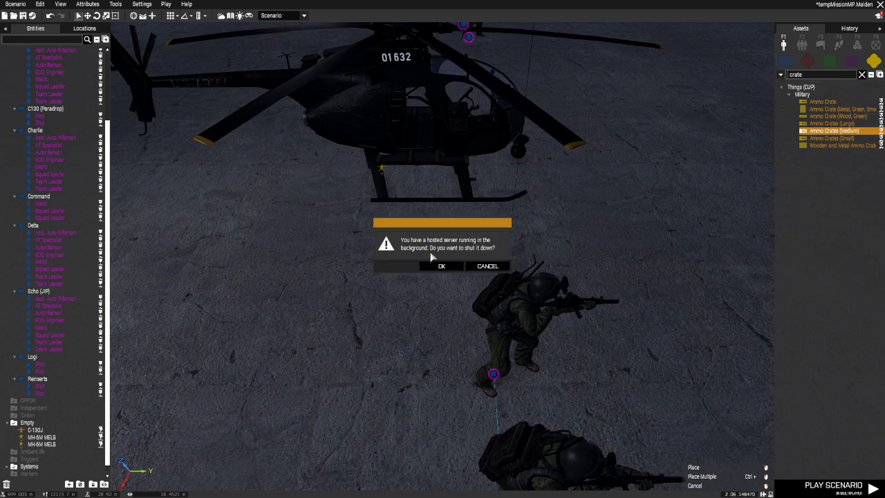
click(488, 267)
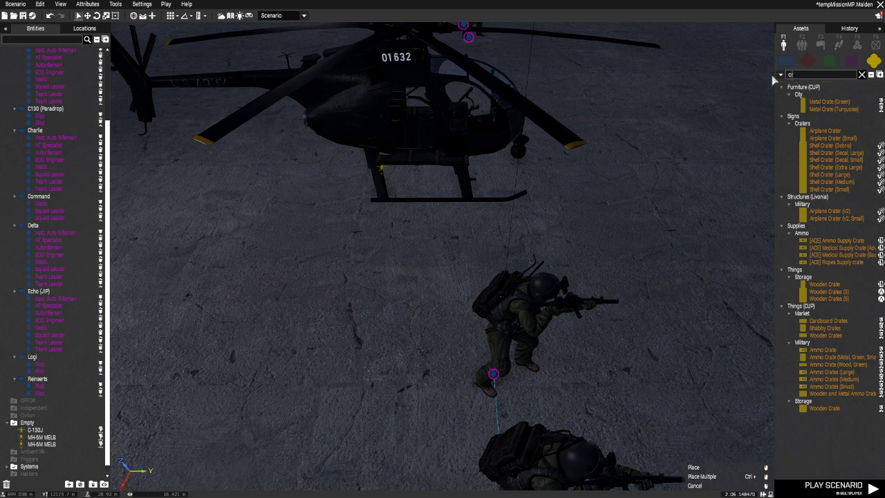
Search the props for "crate" and replace that filter with "ammo".
text(ate)
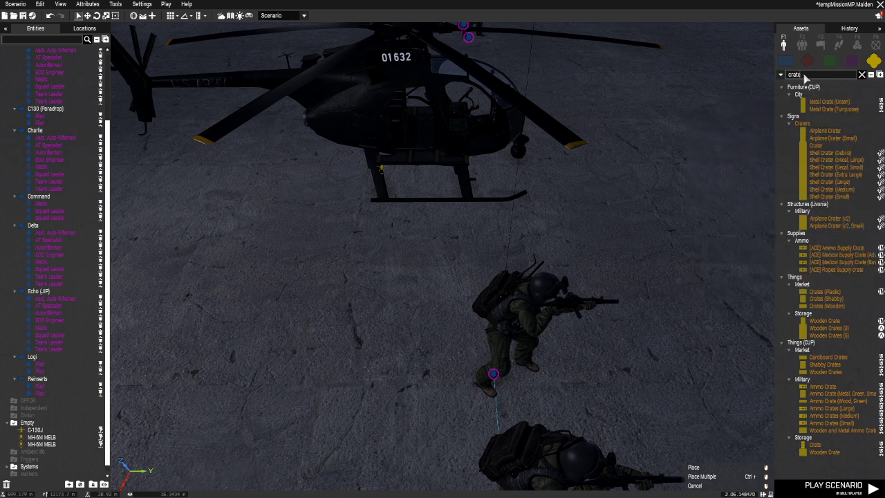
key(BackSpace)
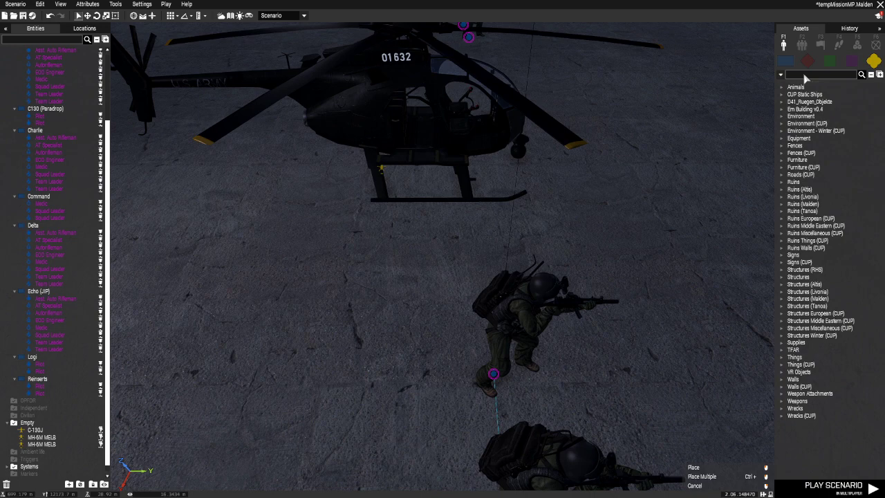
text(ammo)
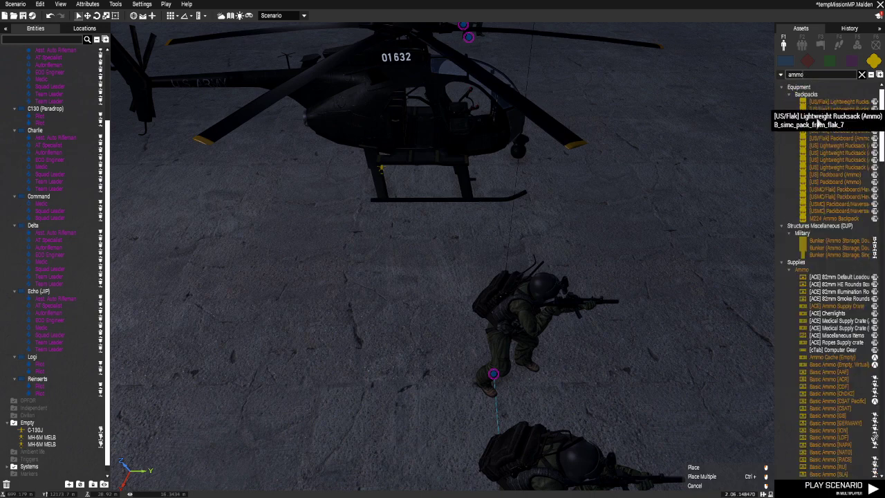
Try out a Basic Ammo [AAF] box on the ground beside the helicopter, view it up close and delete it.
scroll(831, 250, down, 1)
scroll(817, 148, down, 1)
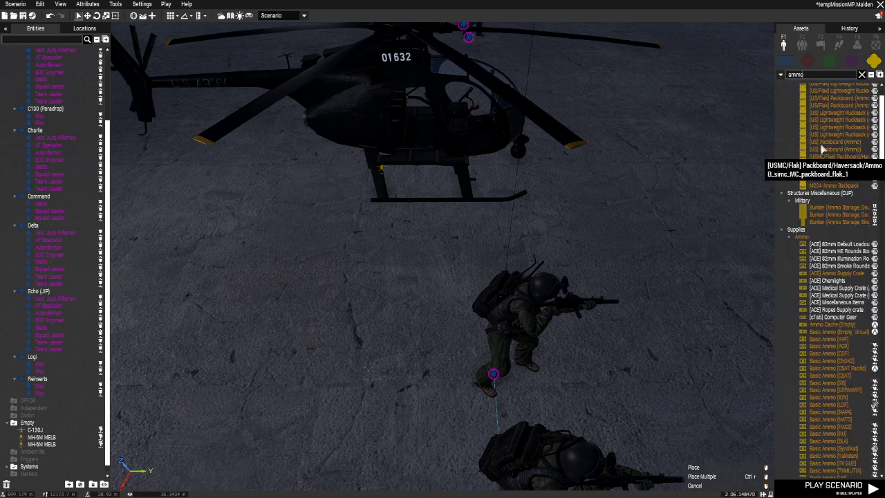
scroll(815, 132, up, 1)
scroll(835, 371, down, 5)
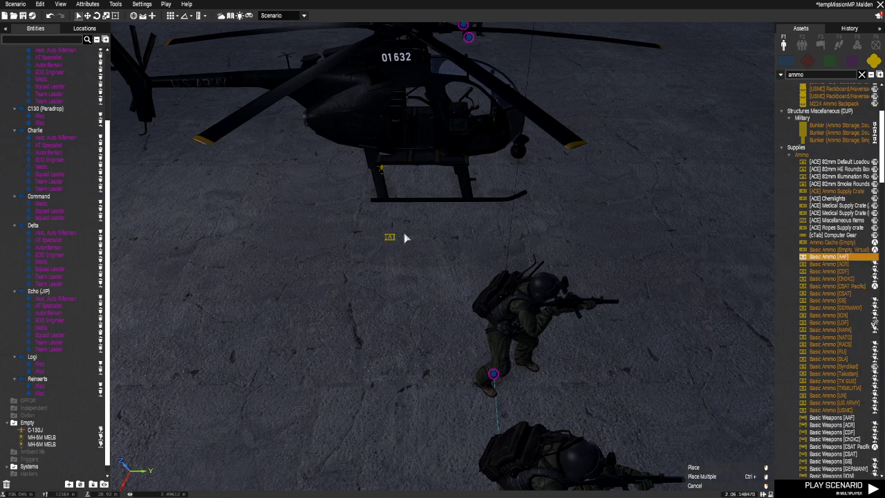
click(401, 234)
scroll(401, 233, up, 5)
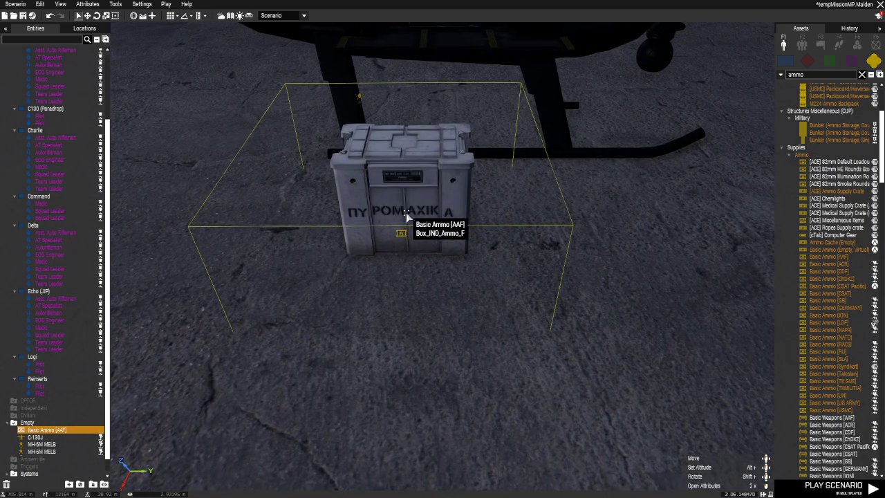
key(Delete)
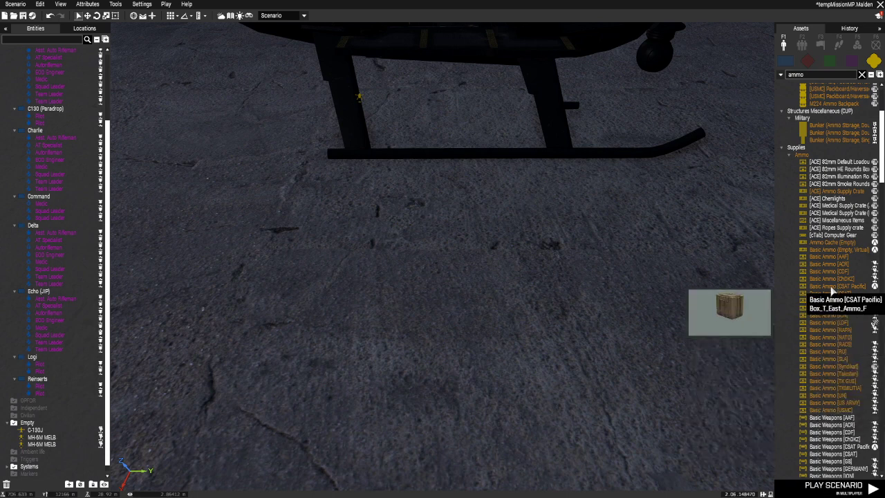
Try out a Basic Ammo [LDF] box beside the helicopter's skid and delete it.
click(829, 324)
click(413, 280)
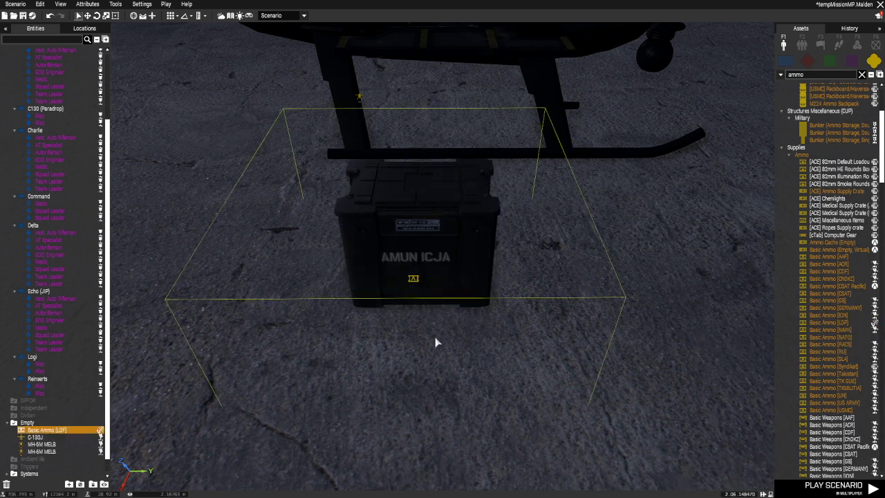
key(Delete)
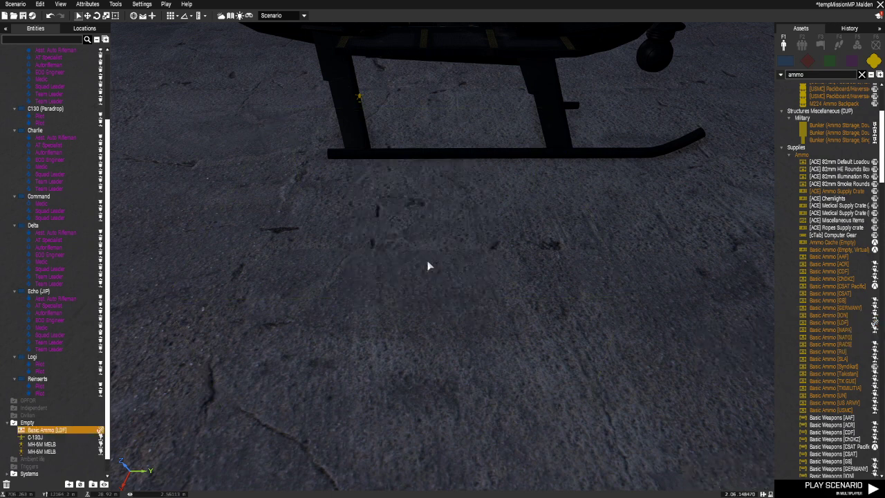
Look through the ammo supplies for other boxes, try out a Support [LDF] box beside the helicopter and delete it.
scroll(802, 301, down, 4)
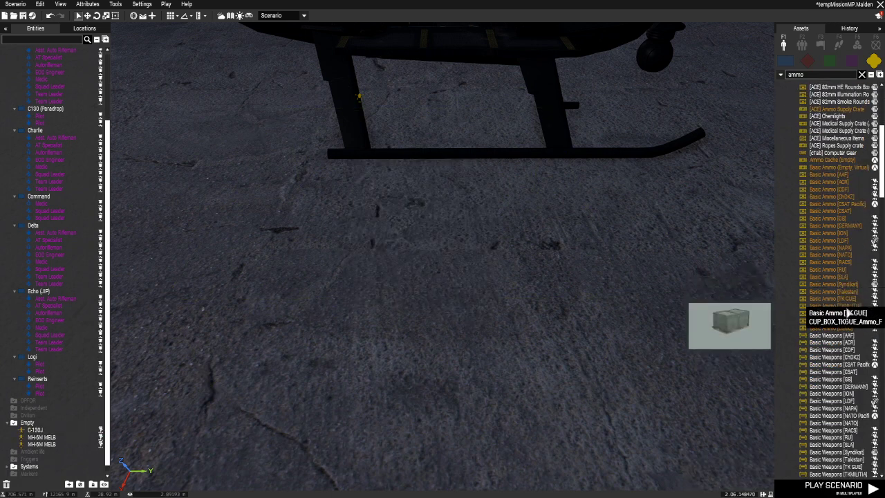
scroll(832, 372, down, 5)
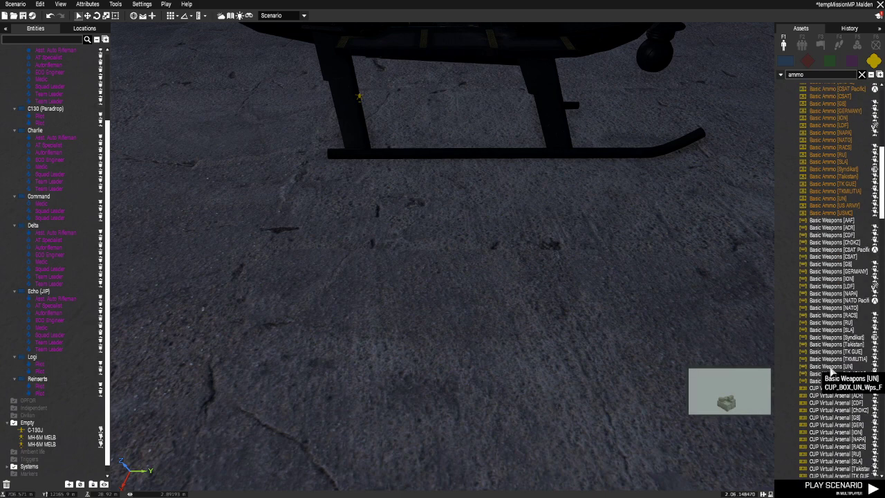
scroll(832, 372, down, 7)
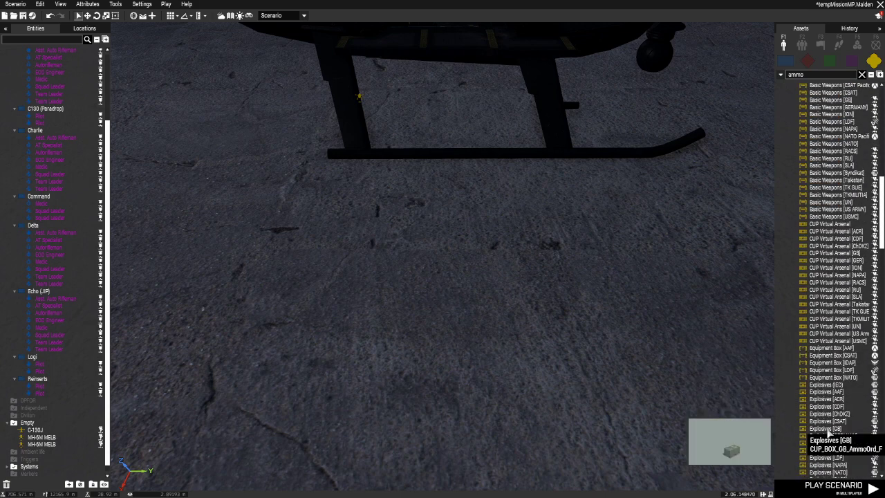
scroll(820, 432, down, 14)
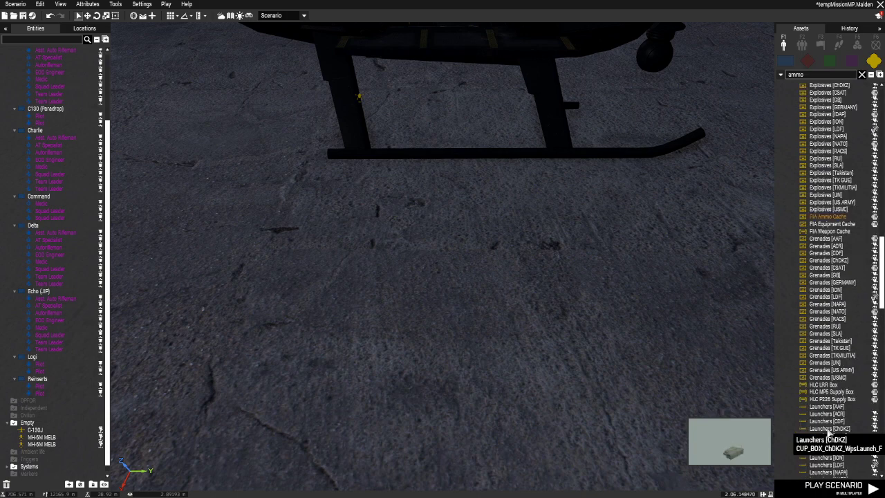
scroll(829, 432, down, 16)
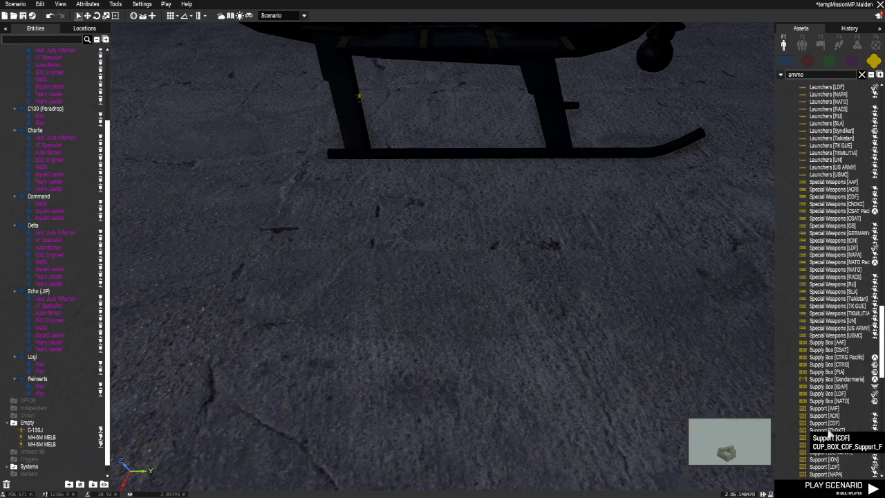
scroll(828, 434, down, 1)
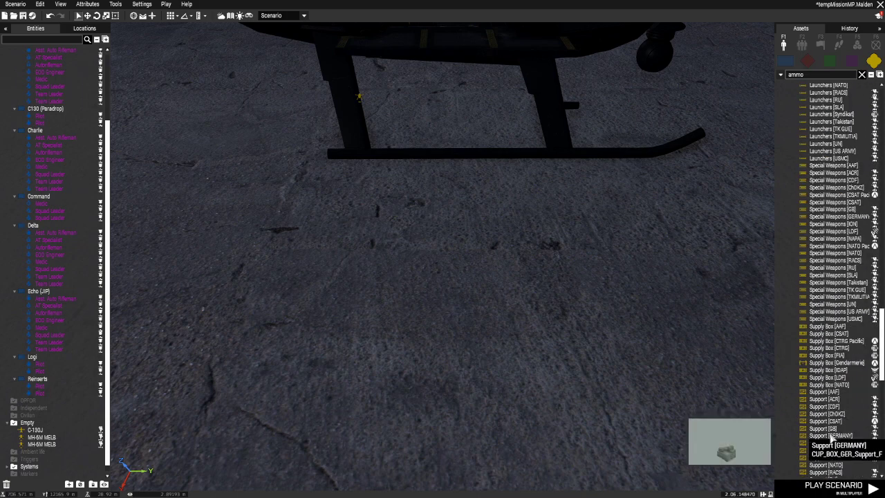
scroll(832, 438, down, 4)
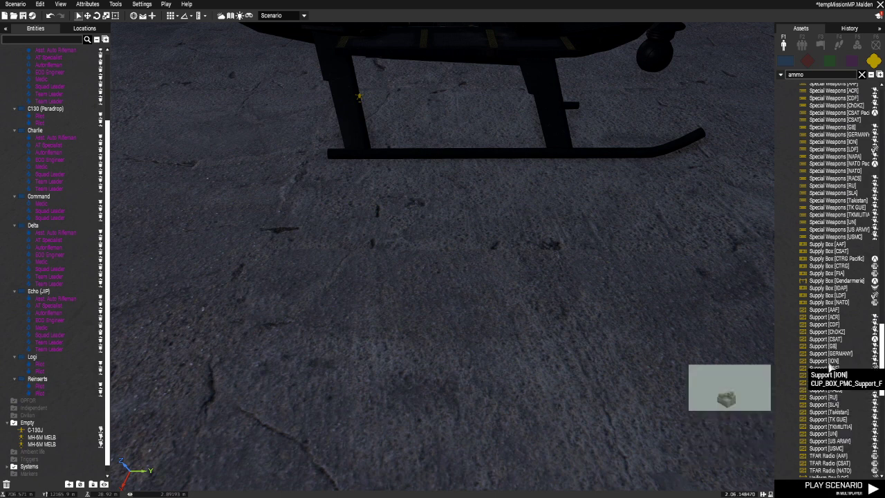
drag(823, 370, 488, 304)
key(Delete)
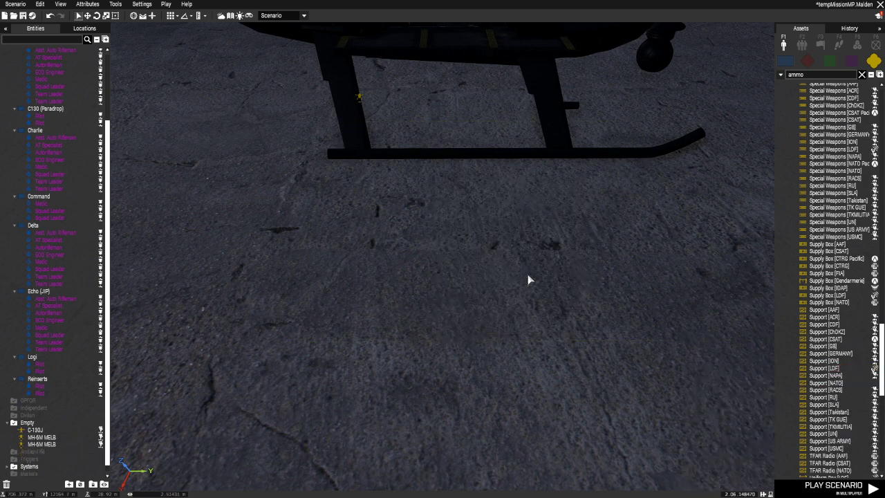
Place a Basic Ammo [LDF] box beside the helicopter and shift it away from the skid.
scroll(830, 383, down, 12)
scroll(814, 383, down, 3)
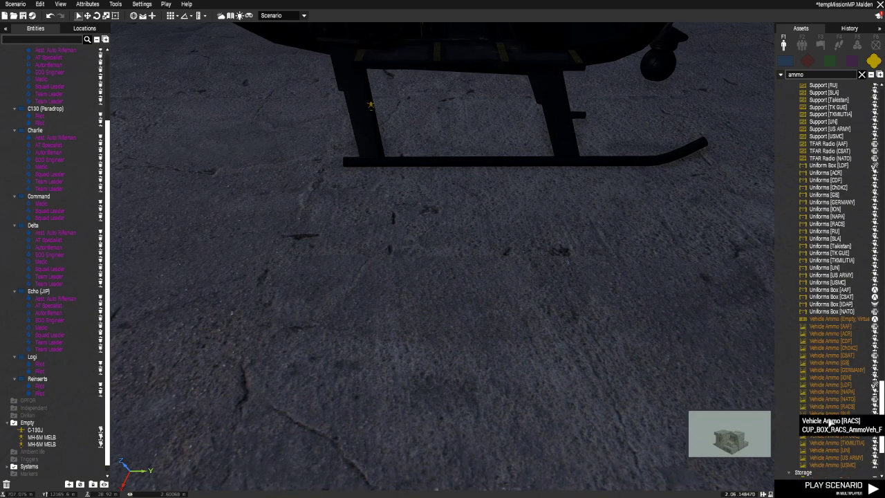
scroll(829, 451, up, 1)
scroll(828, 451, up, 20)
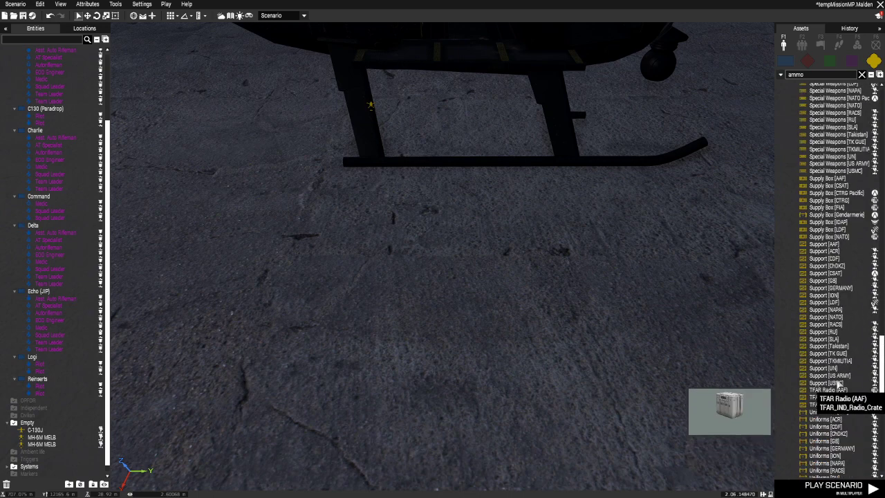
scroll(842, 373, up, 20)
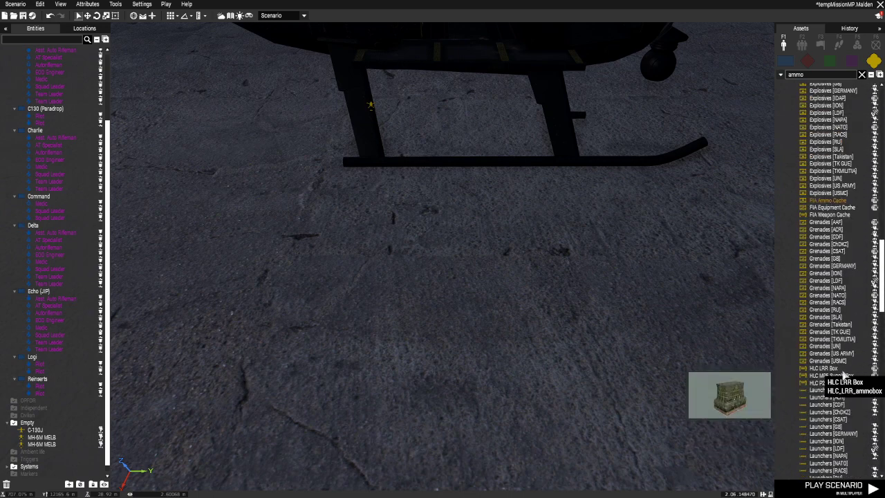
scroll(843, 373, up, 10)
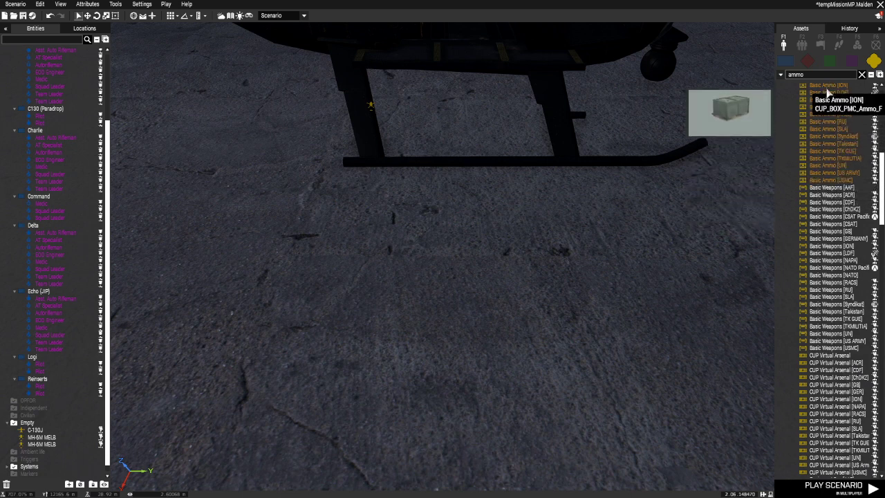
drag(825, 99, 404, 195)
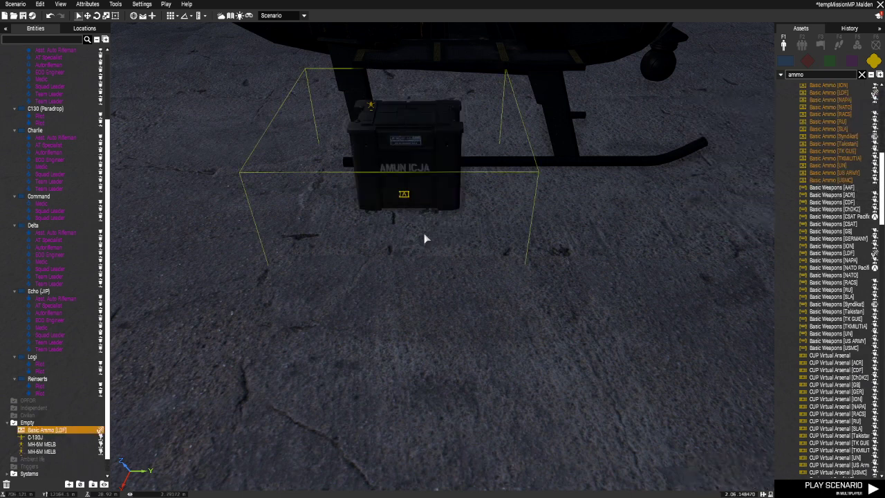
scroll(407, 196, up, 3)
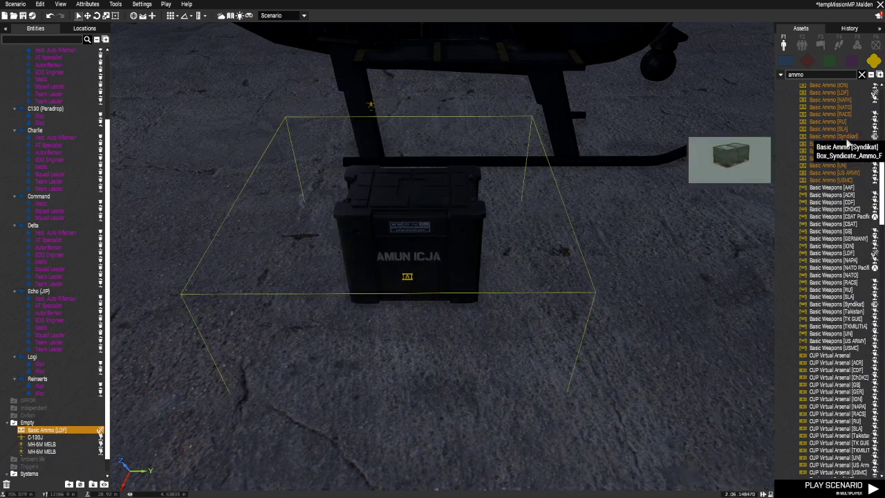
Place a Basic Ammo [AAF] box on the ground next to the Basic Ammo [LDF] box for comparison.
scroll(845, 147, up, 3)
scroll(845, 147, up, 3)
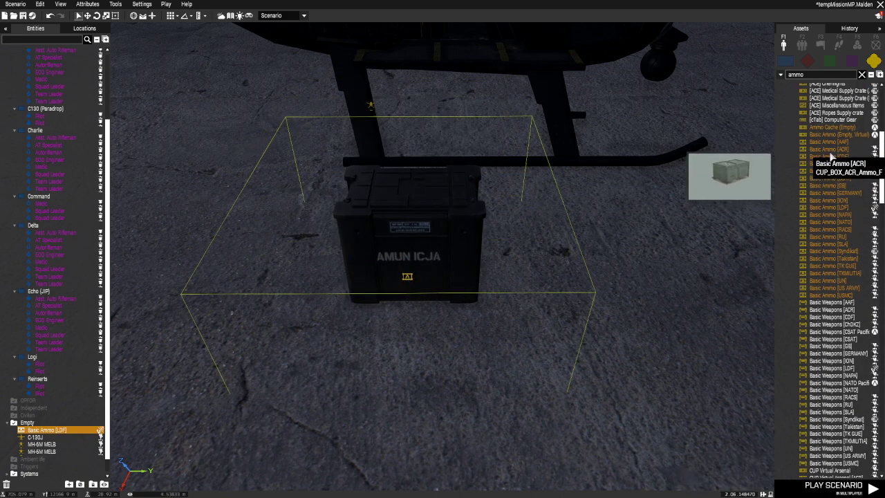
drag(830, 147, 559, 302)
drag(650, 213, 593, 306)
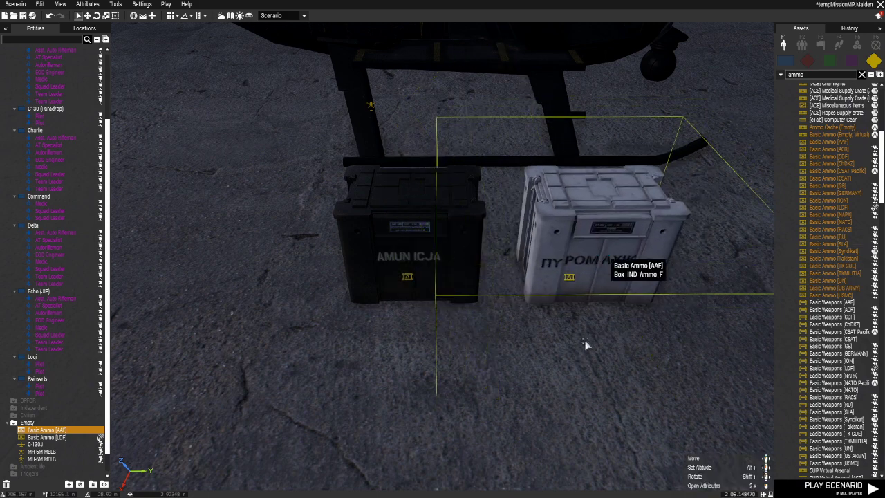
Delete the dark Basic Ammo [LDF] box beside the helicopter, keeping the white one.
scroll(517, 450, down, 3)
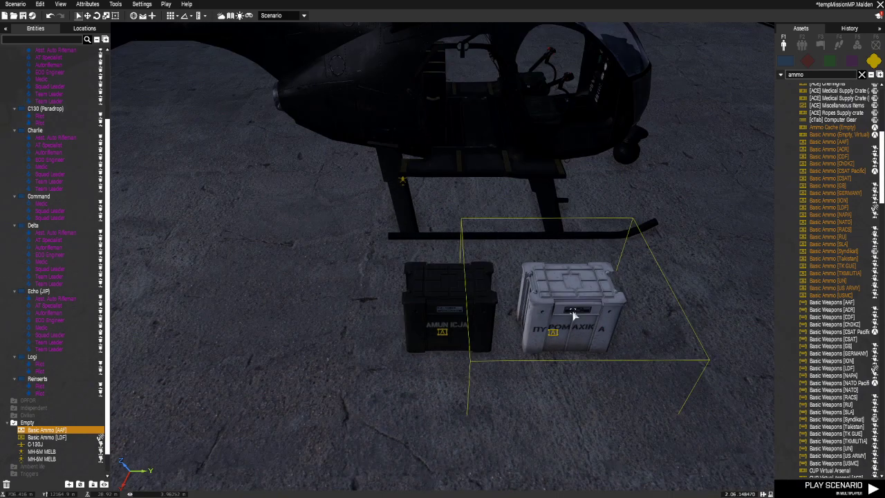
click(432, 312)
key(Delete)
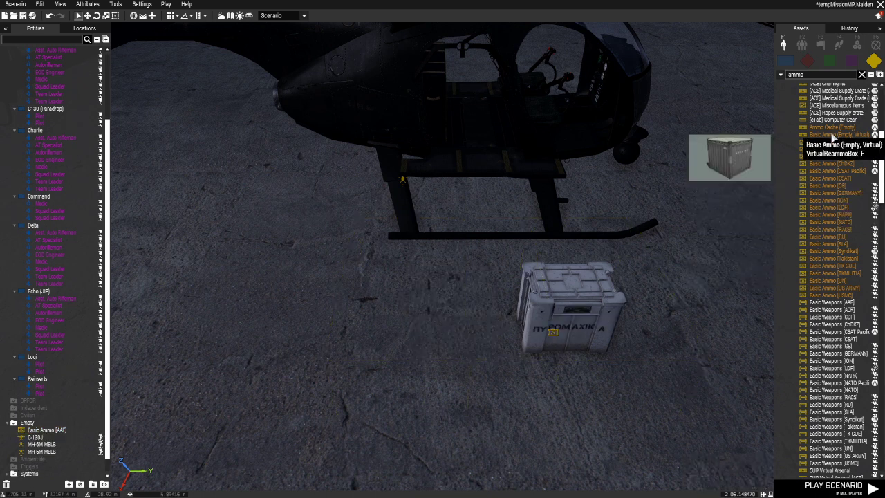
Try out an [ACE] Miscellaneous Items box on the ground beside the helicopter and delete it.
scroll(845, 172, up, 3)
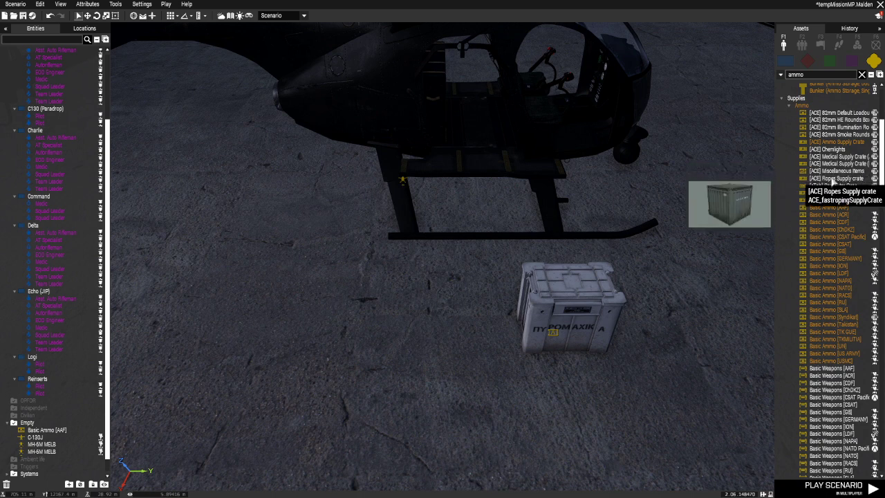
click(829, 174)
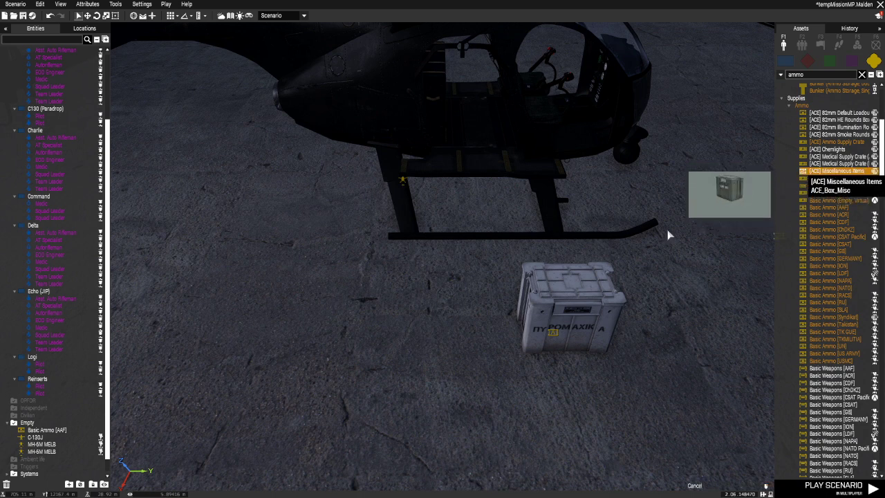
click(365, 349)
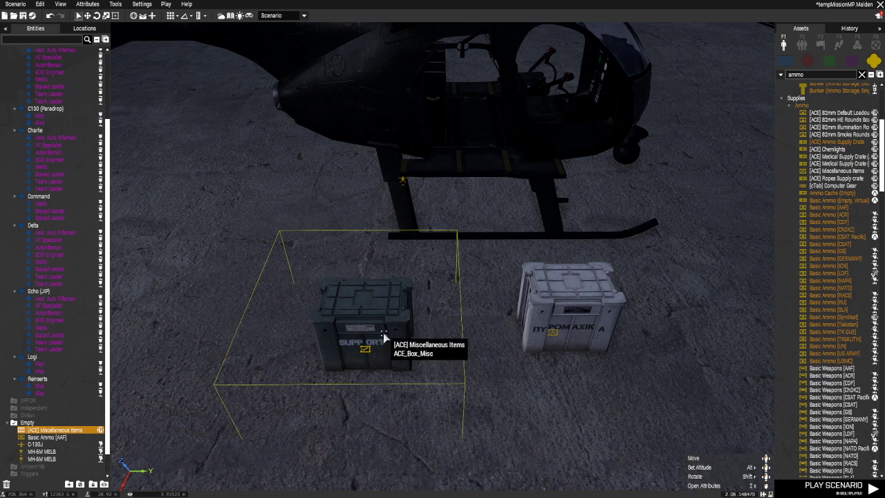
key(Delete)
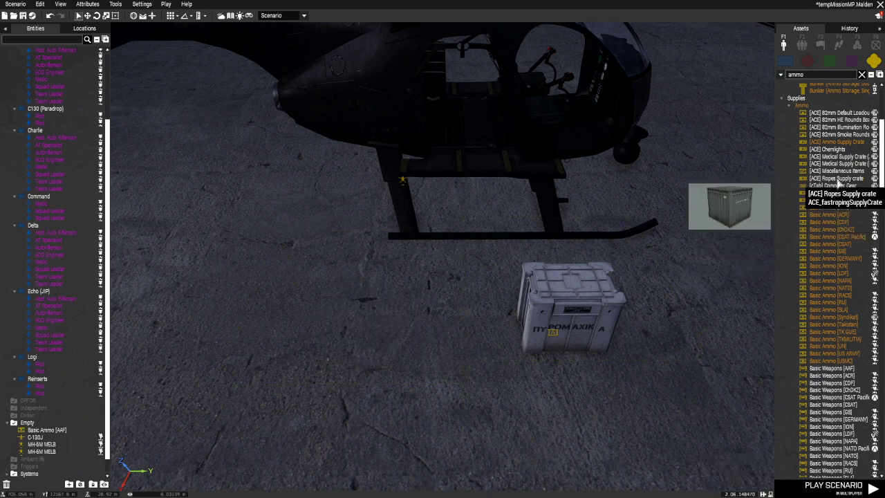
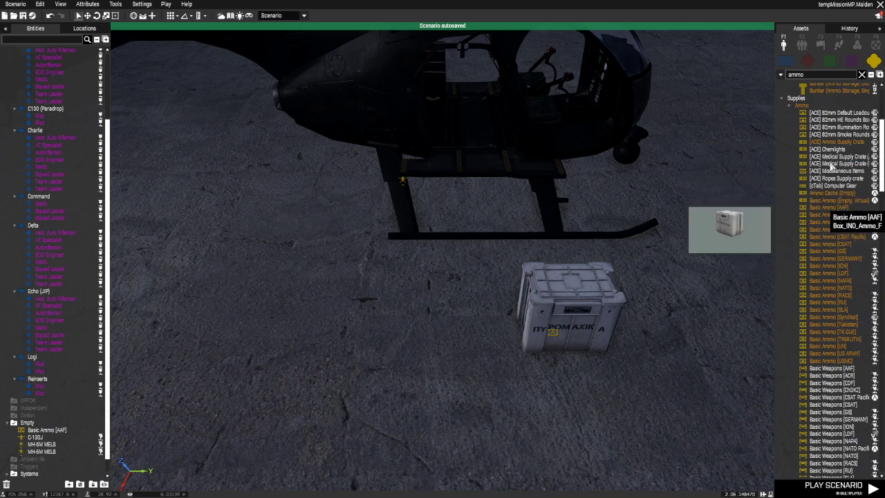
Try out an [ACE] Medical Supply Crate (Advanced) beside the white ammo box, turn it parallel to the helicopter and delete it.
click(833, 158)
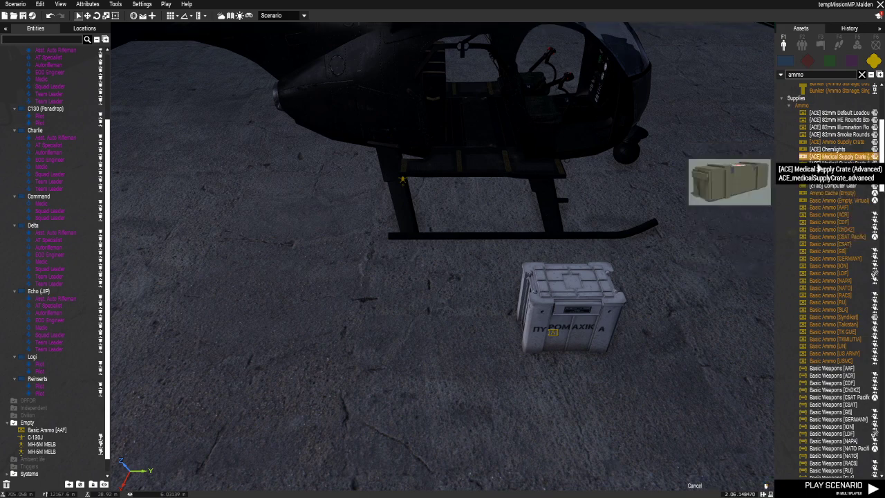
click(373, 336)
scroll(422, 360, down, 4)
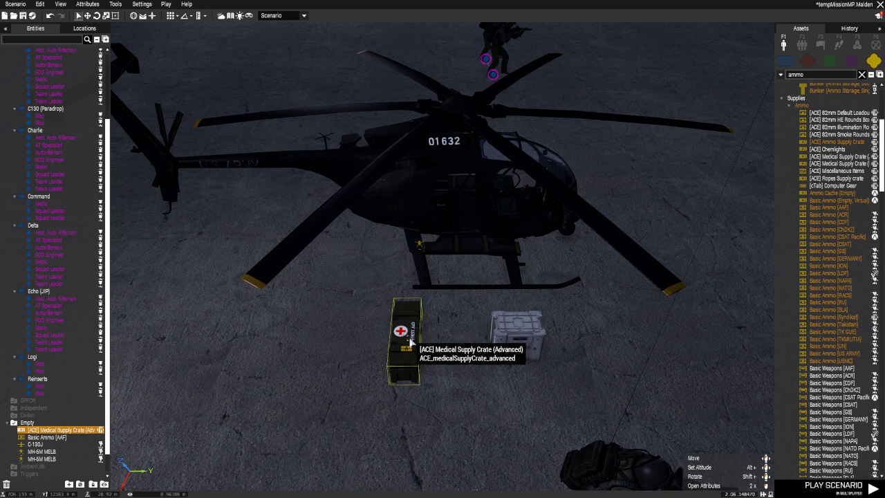
shift+drag(410, 341, 412, 436)
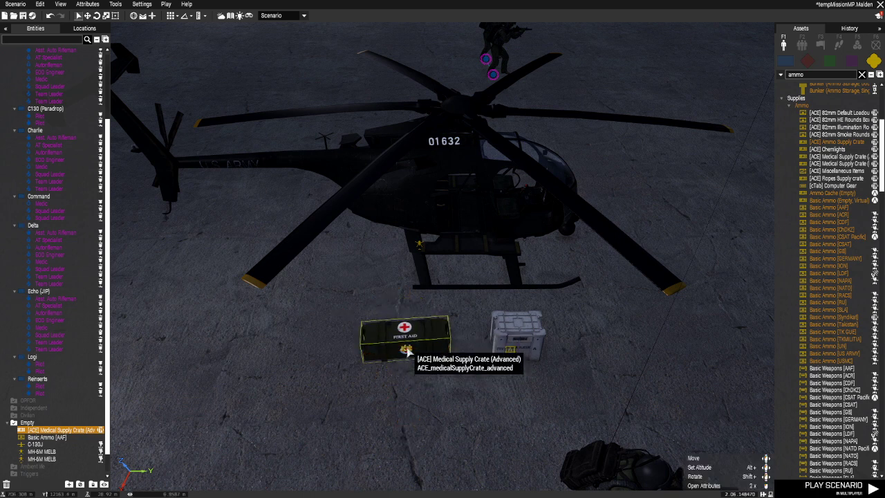
key(Delete)
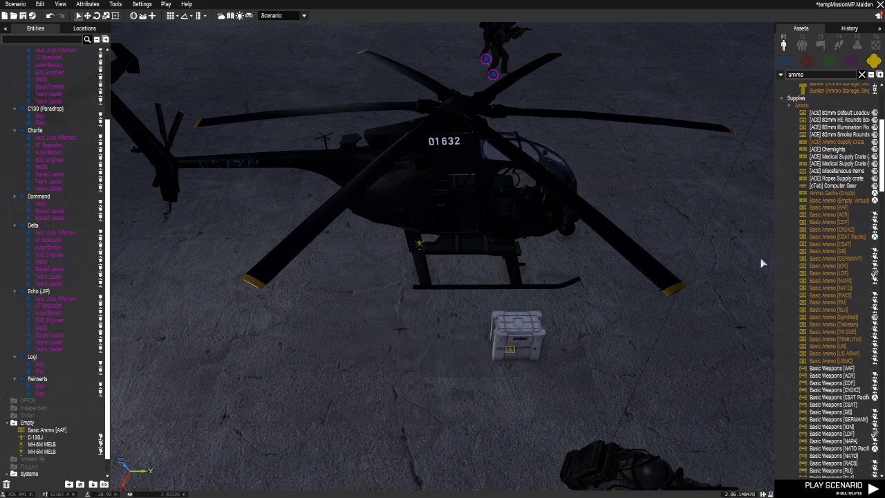
Place an [ACE] Medical Supply Crate (Basic) beside the white ammo box and rotate it parallel to the helicopter.
click(840, 165)
click(385, 348)
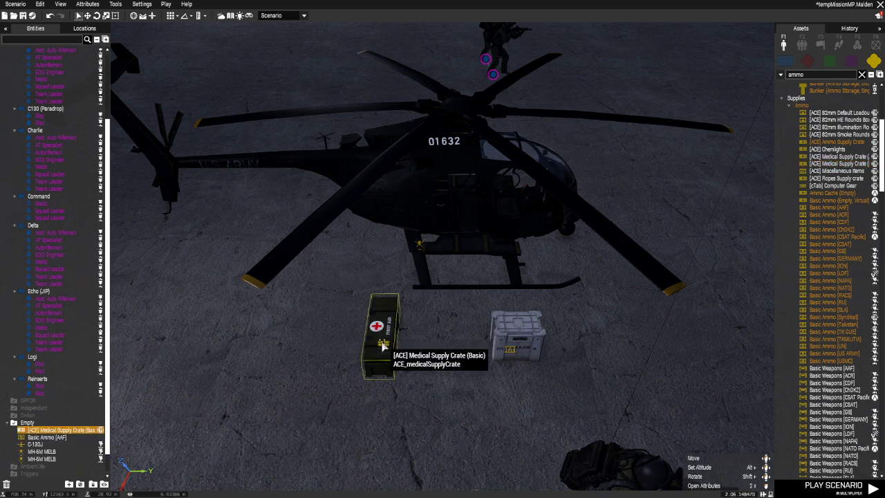
shift+drag(391, 349, 399, 442)
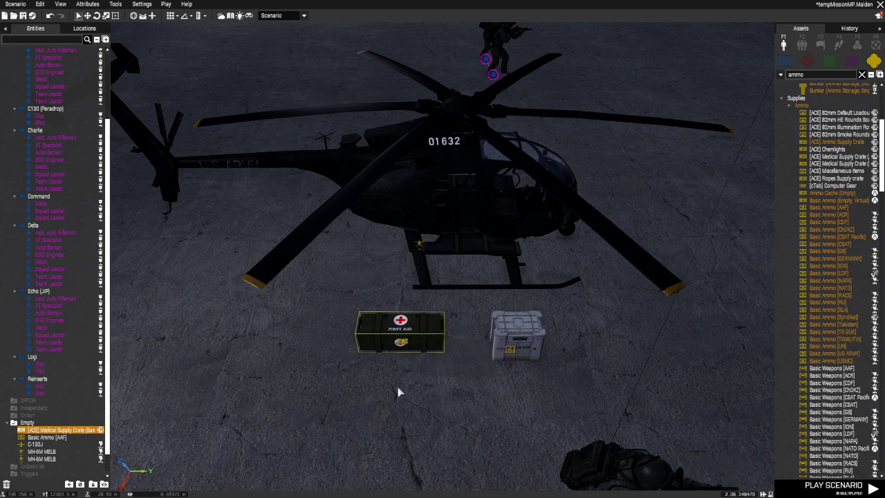
Duplicate the basic medical crate in front of the first one and delete the extra copy lying over the ammo box.
key(ctrl+v)
key(ctrl+v)
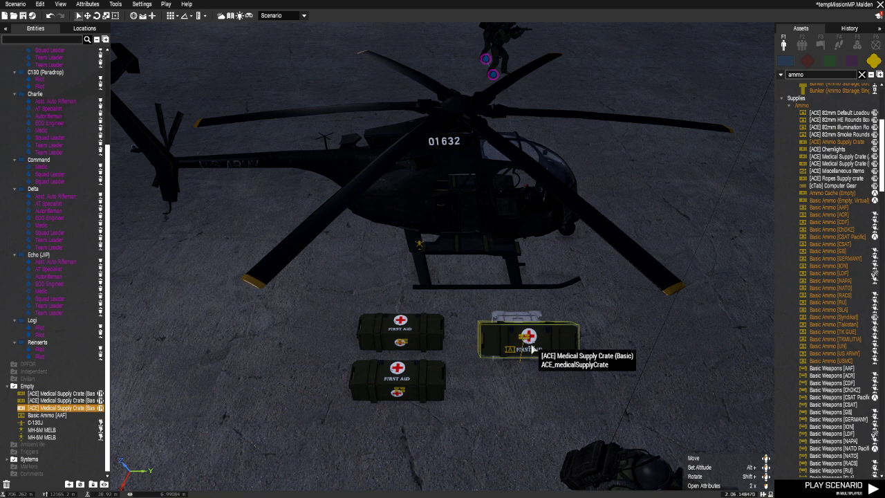
key(Delete)
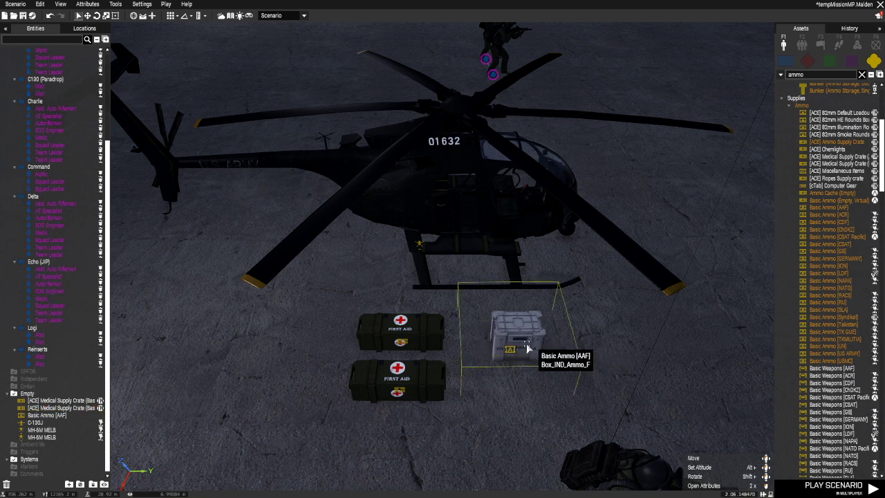
Duplicate the Basic Ammo [AAF] box in front of the original and shift the original slightly towards the helicopter.
click(533, 348)
key(ctrl+c)
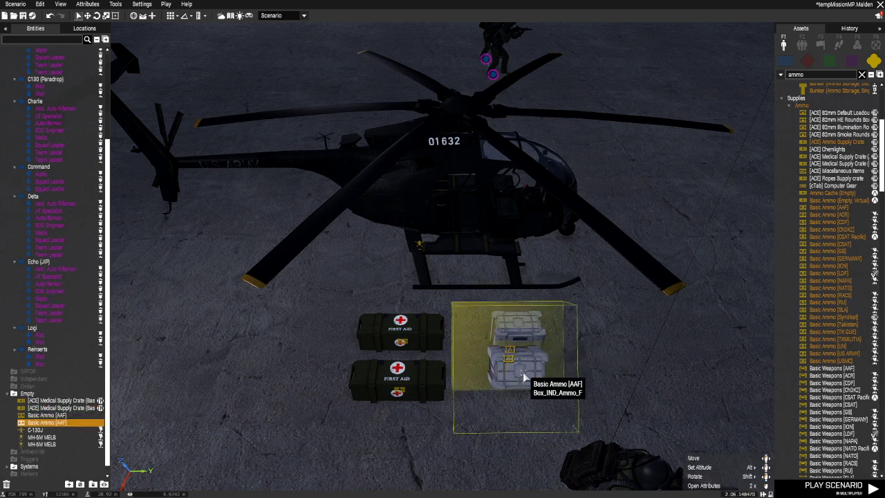
key(ctrl+v)
drag(520, 342, 522, 333)
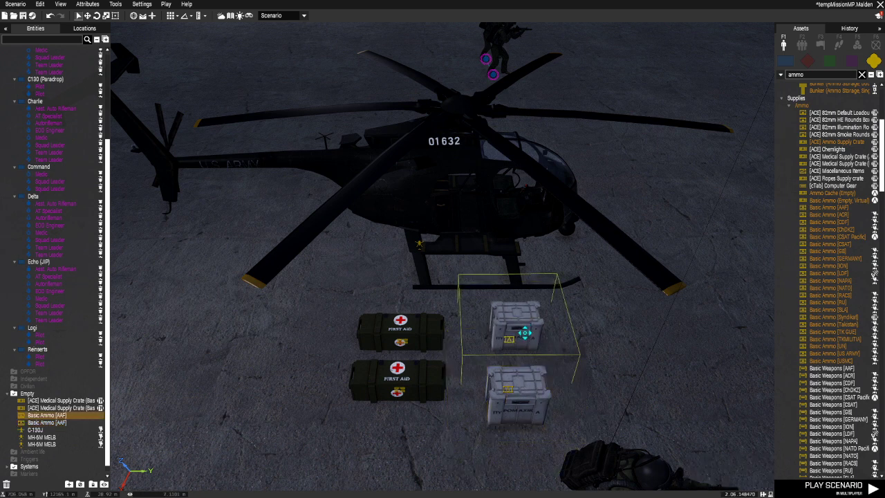
Whitelist Bandage (Basic) in unlimited quantity in the ACE Arsenal of the medical crate nearest the helicopter.
double_click(419, 332)
scroll(459, 294, down, 5)
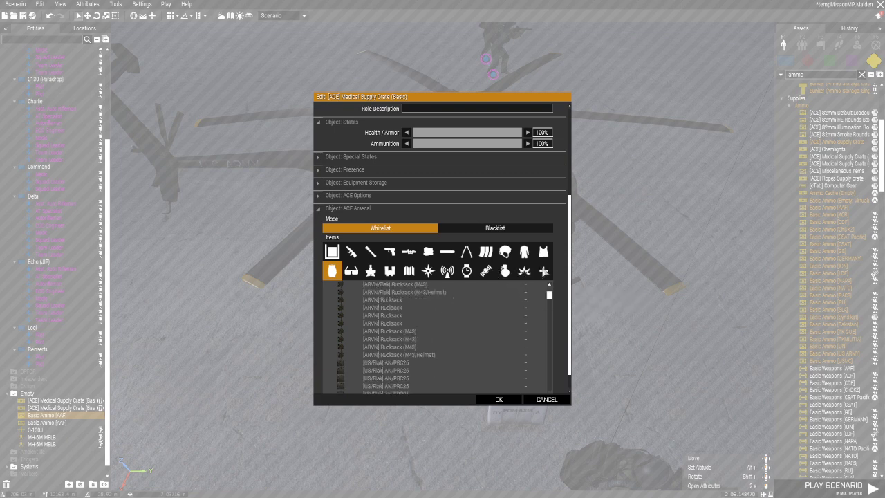
click(543, 271)
scroll(550, 273, down, 1)
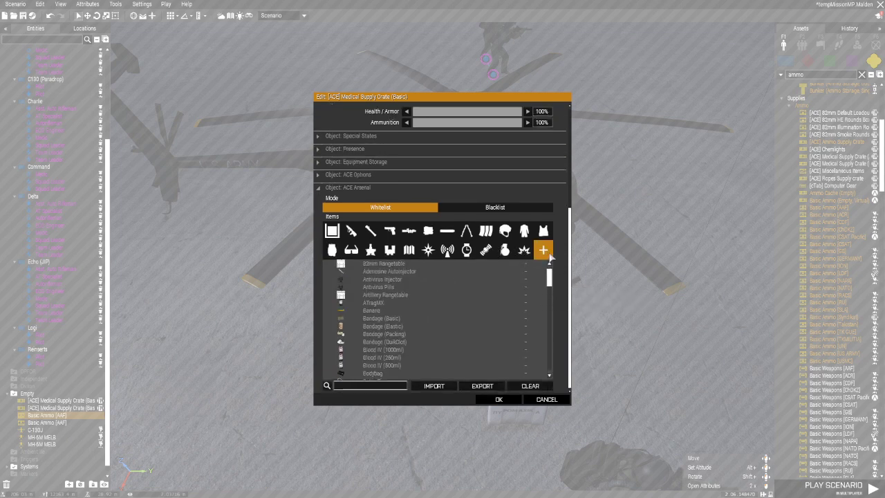
click(378, 318)
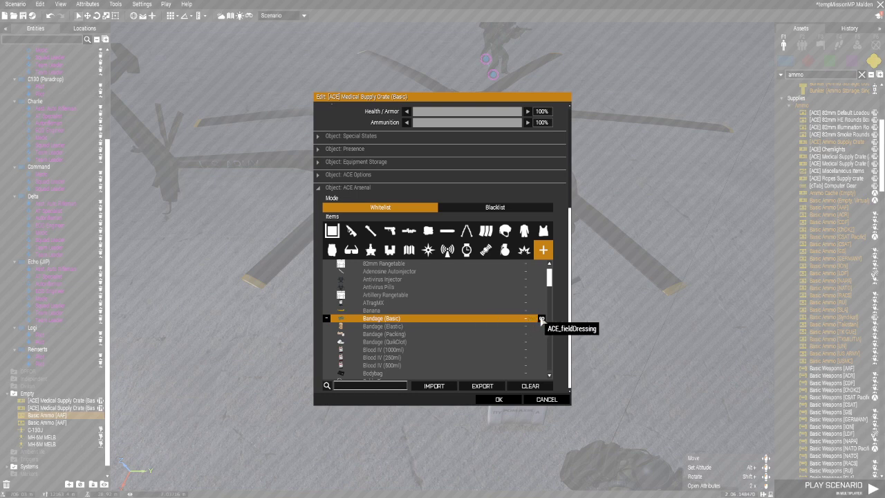
Add unlimited Blood IV (1000ml) and Blood IV (500ml) to the medical crate's ACE Arsenal whitelist.
scroll(394, 316, down, 3)
click(395, 287)
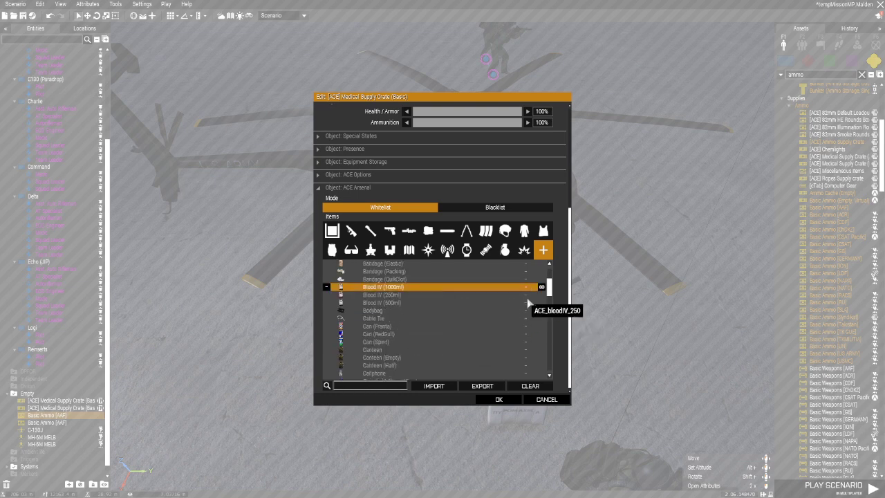
click(541, 288)
click(395, 303)
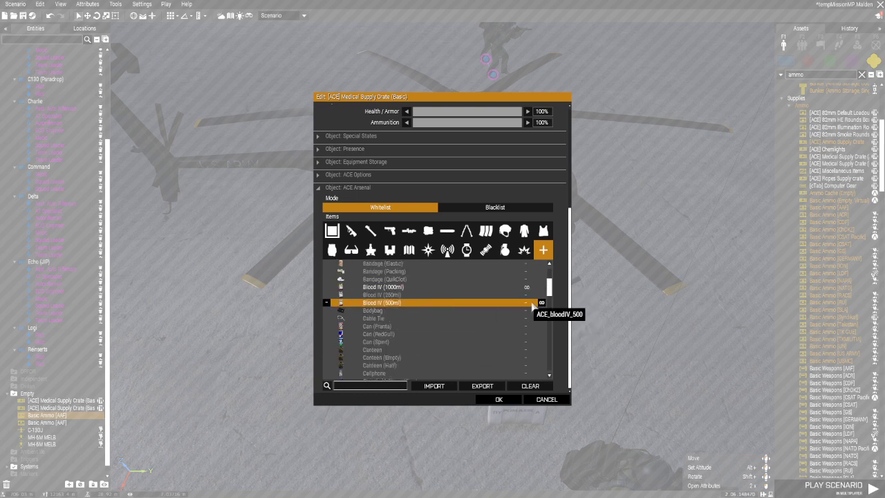
click(541, 303)
Add unlimited Epinephrine Autoinjector and Morphine Autoinjector to the medical crate's whitelist and apply the attributes.
scroll(474, 351, down, 4)
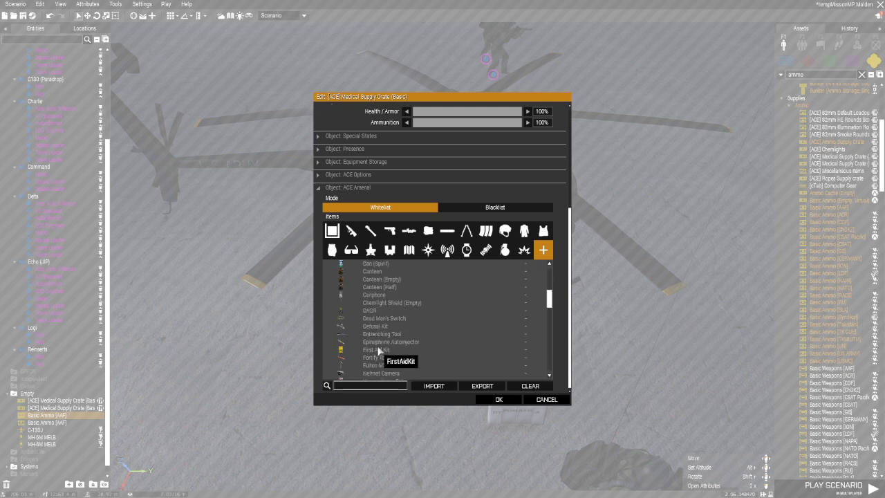
click(500, 343)
click(542, 342)
scroll(420, 350, down, 3)
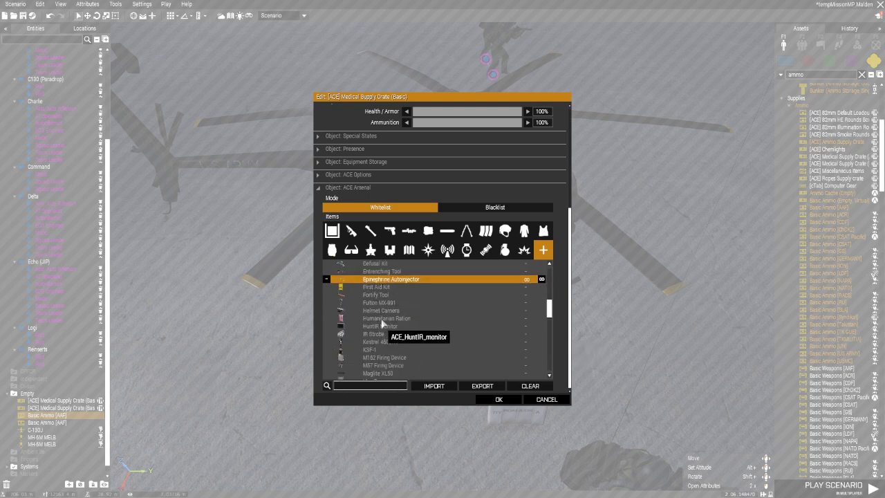
scroll(388, 342, down, 5)
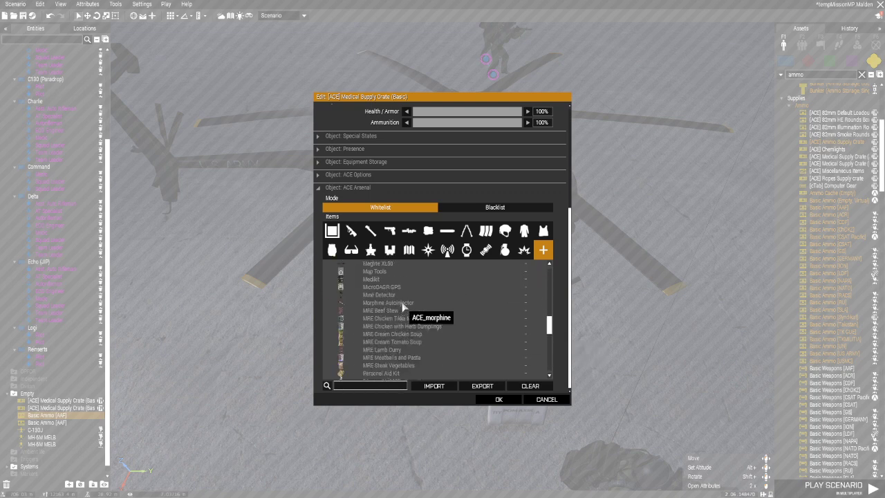
click(502, 305)
click(541, 303)
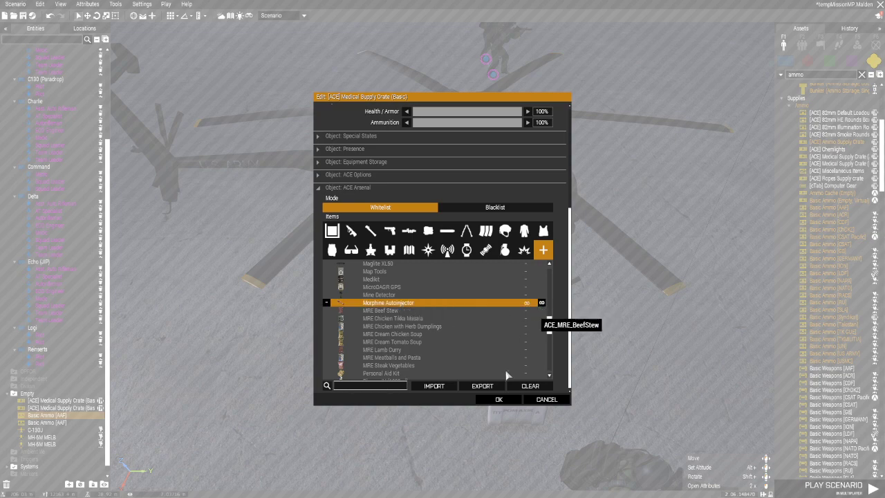
click(496, 401)
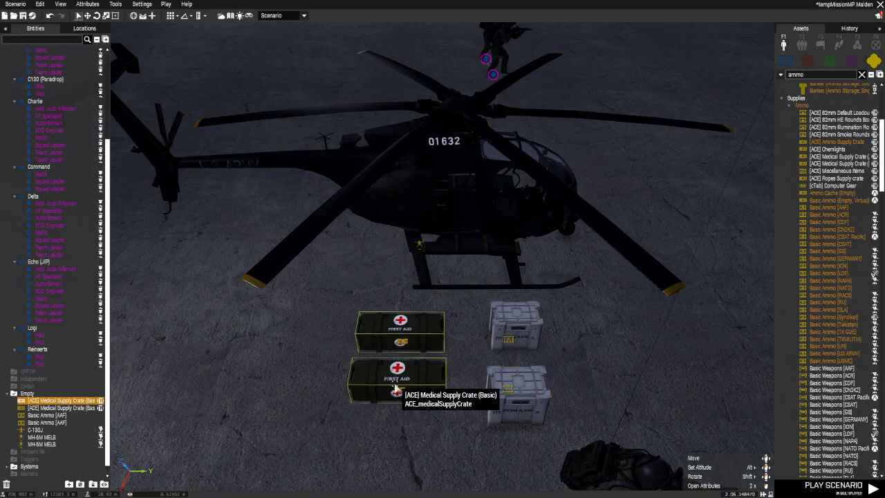
Replace the second, unconfigured medical crate with a copy of the configured one, placed directly in front of it.
click(391, 377)
key(Delete)
click(394, 338)
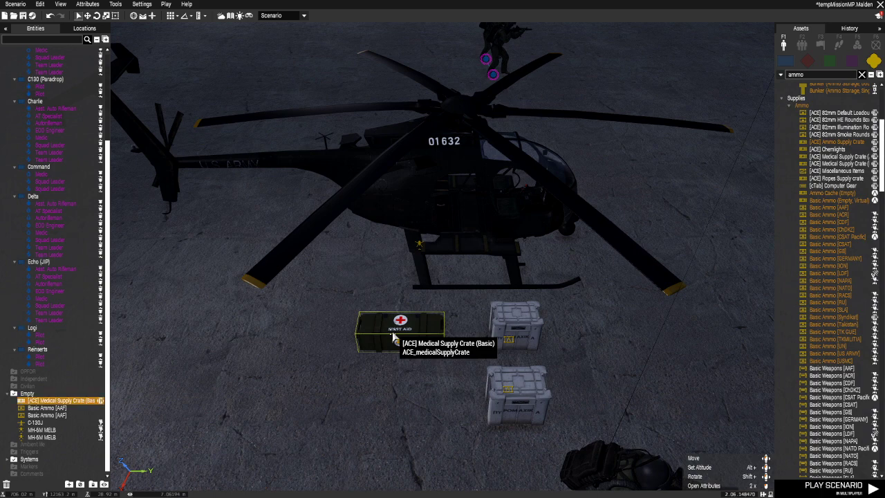
key(ctrl+c)
key(ctrl+v)
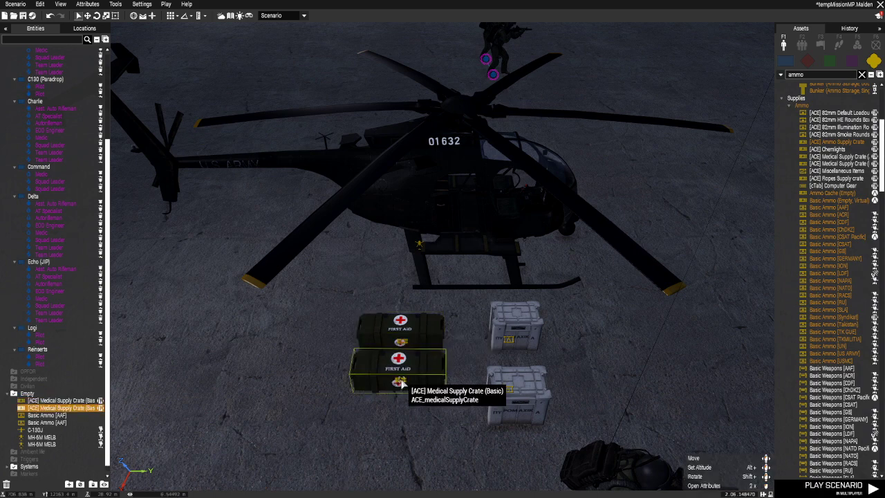
Check the ACE Arsenal whitelist of the copied medical crate for the medical items.
double_click(448, 369)
scroll(490, 311, down, 8)
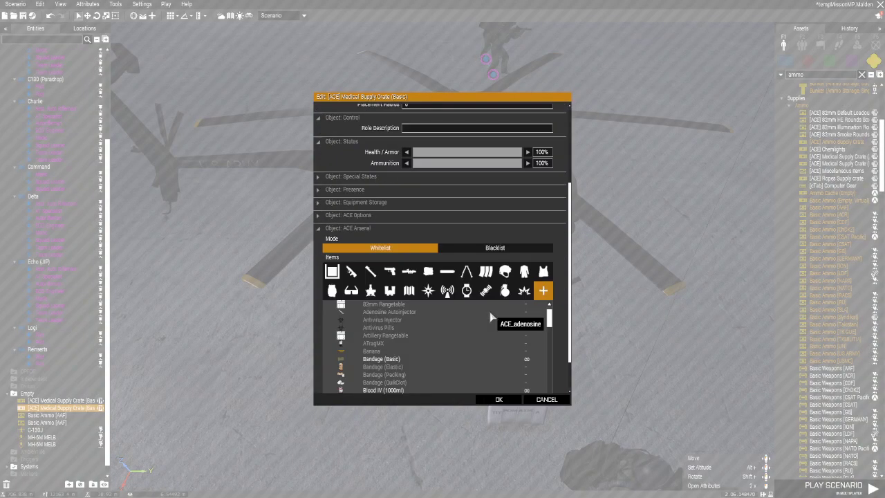
scroll(505, 350, down, 8)
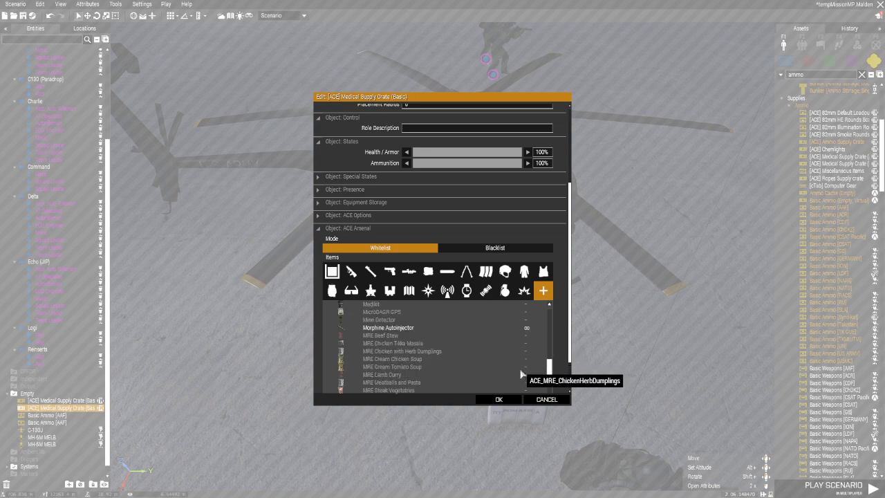
click(497, 400)
Delete the duplicate Basic Ammo [AAF] box farther from the helicopter.
click(517, 401)
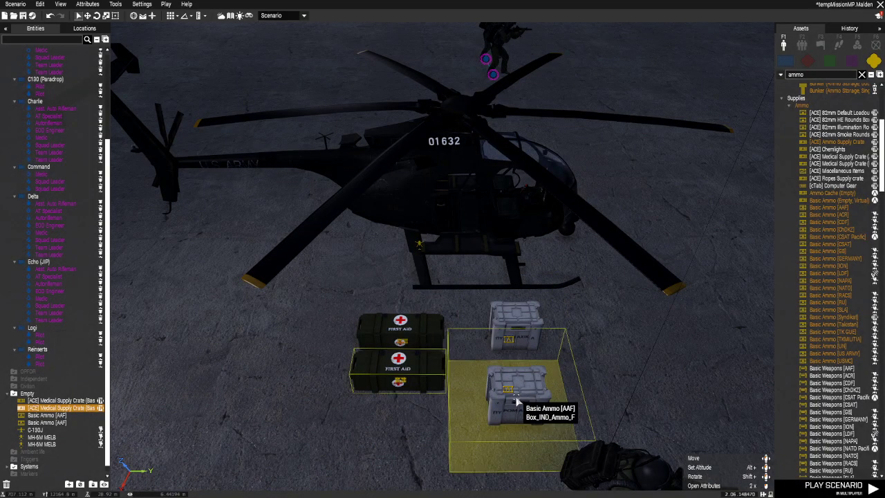
key(Delete)
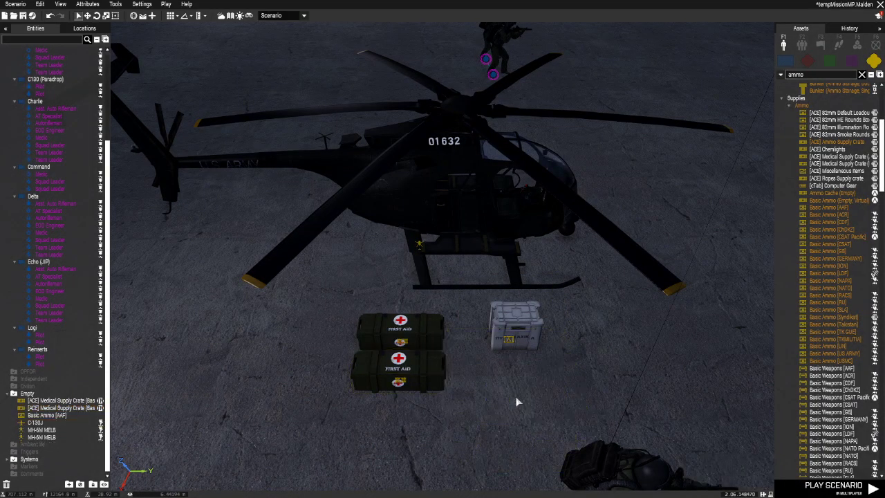
Add unlimited 9mm 30Rnd MP5 (Red tracer) Mag to the ACE Arsenal whitelist of the Basic Ammo [AAF] box.
double_click(505, 325)
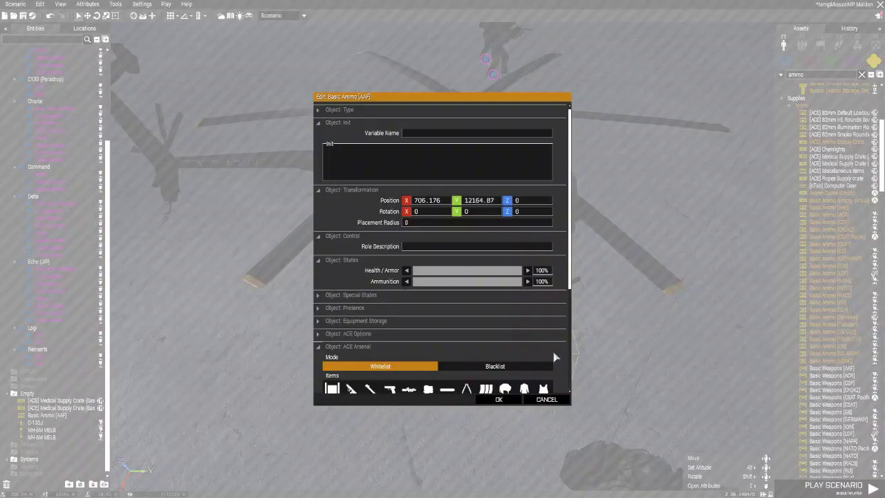
scroll(493, 316, down, 3)
click(485, 297)
scroll(560, 205, down, 2)
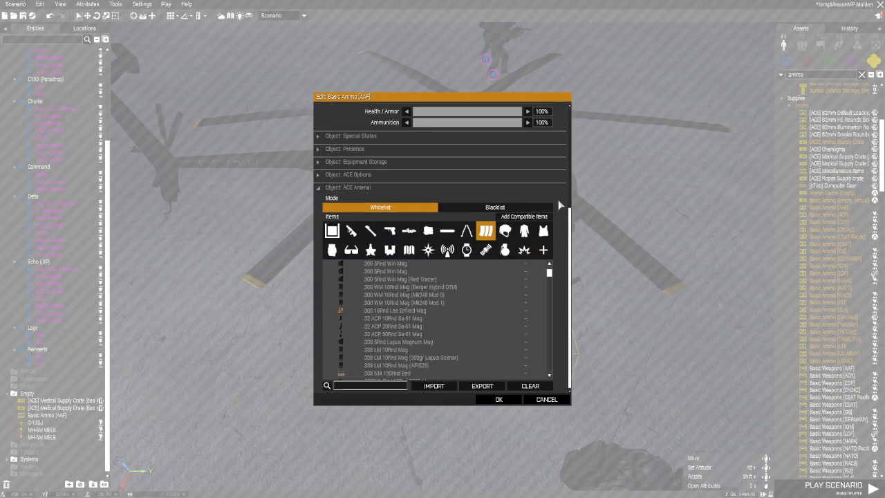
scroll(453, 345, up, 5)
scroll(546, 290, down, 4)
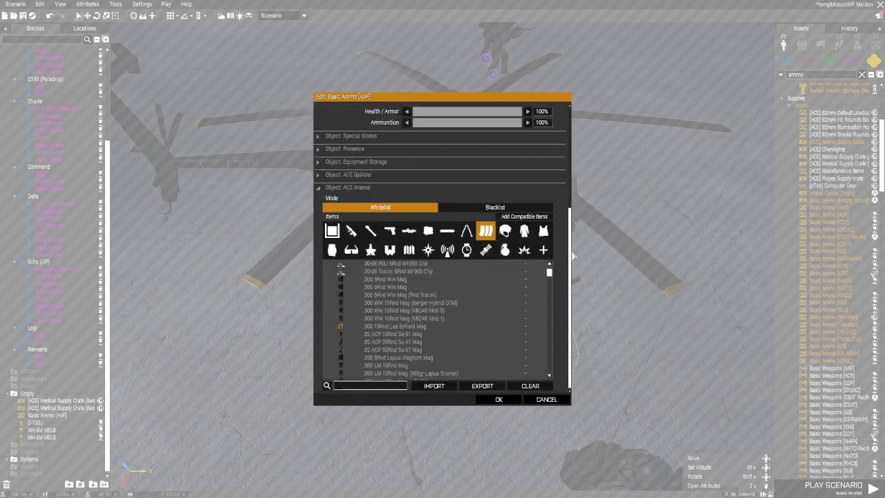
click(353, 387)
text(mp5)
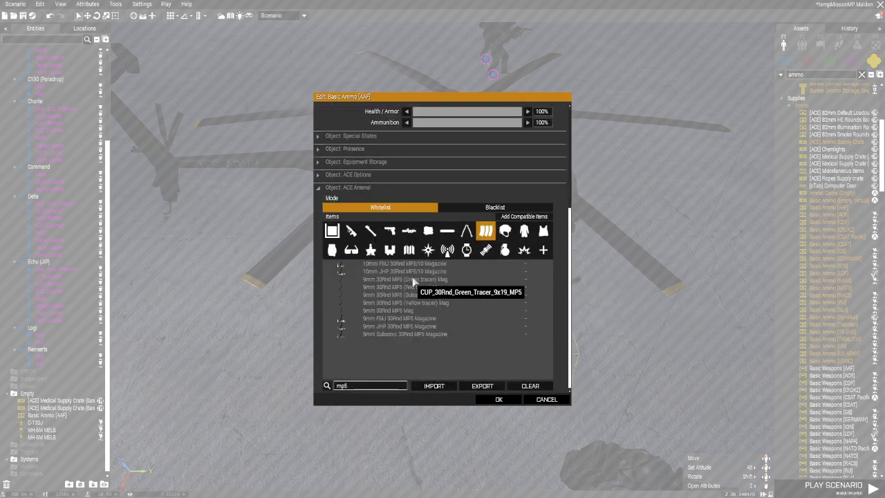
click(446, 286)
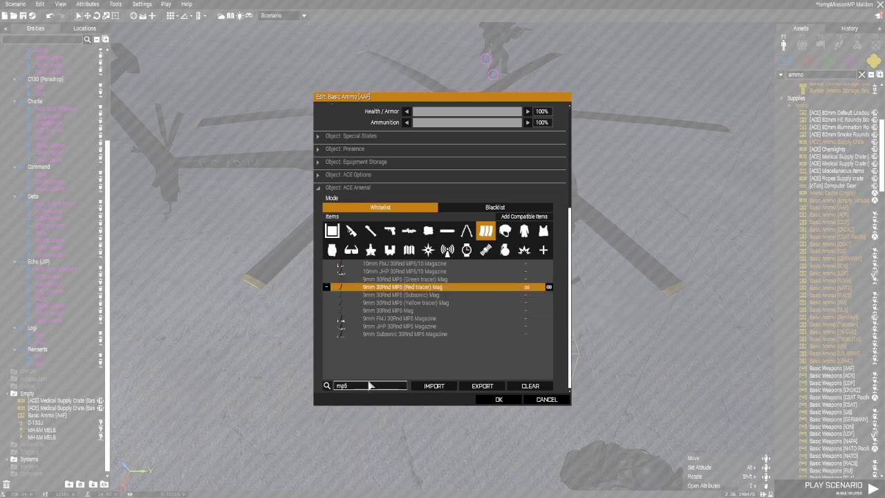
Add unlimited 9mm 17Rnd G17 Mag to the ammo box's ACE Arsenal whitelist.
drag(372, 387, 328, 391)
text(g17)
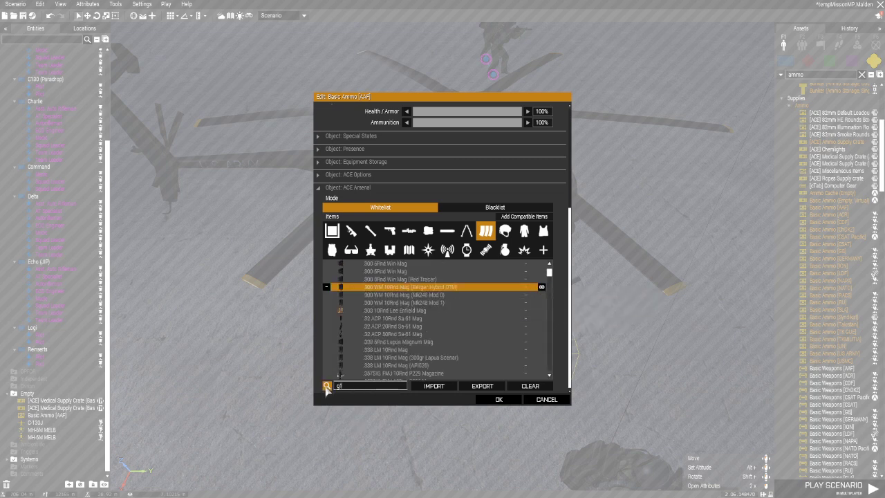
click(433, 264)
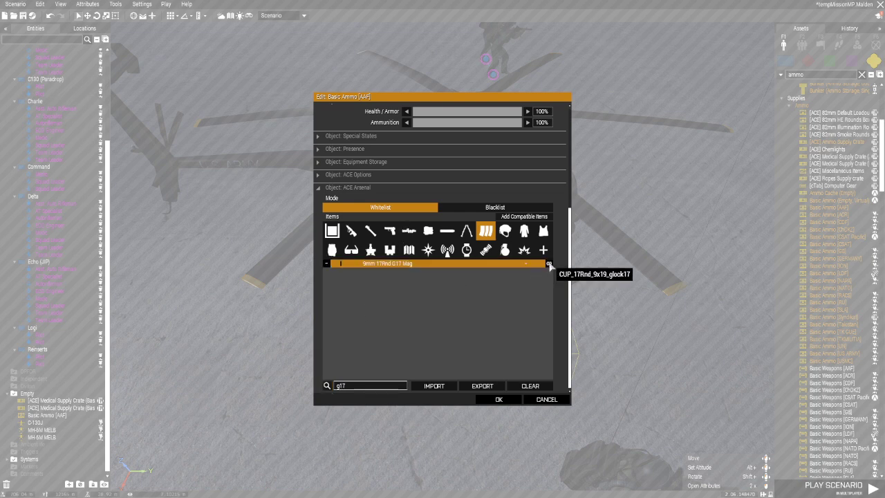
Add unlimited MAAWS HEAT 55 Round to the ammo box's ACE Arsenal whitelist.
key(BackSpace)
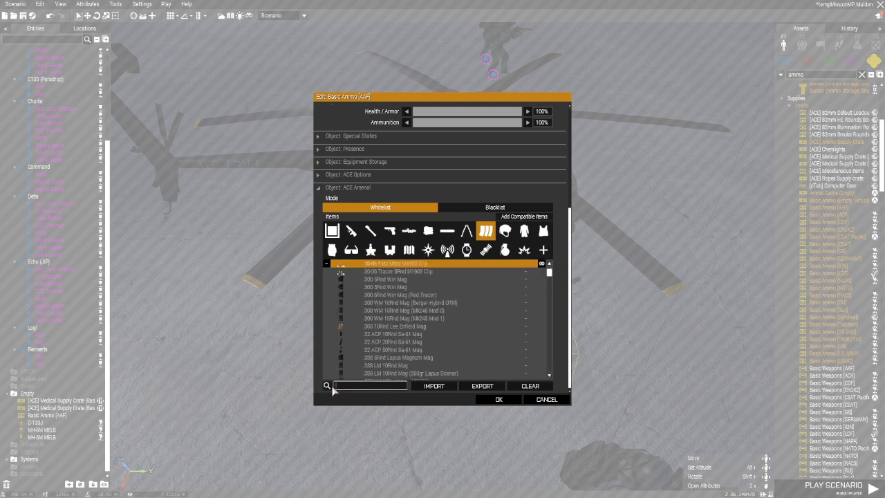
text(maaw)
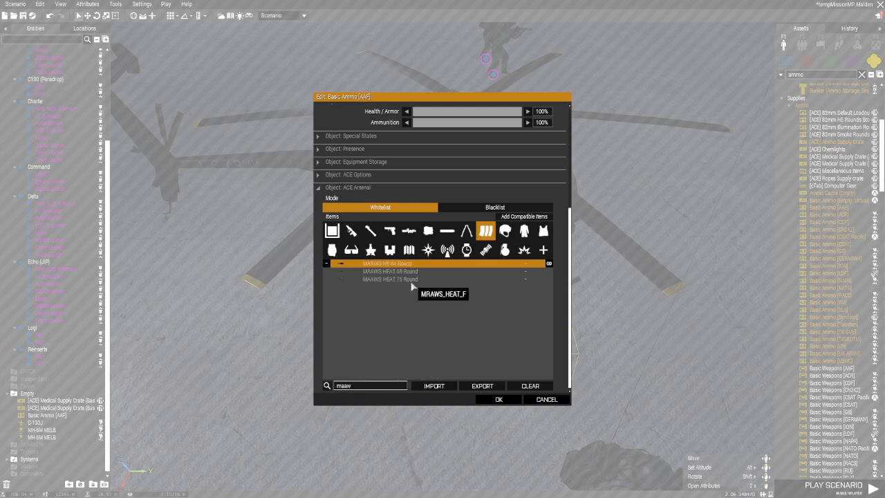
click(419, 271)
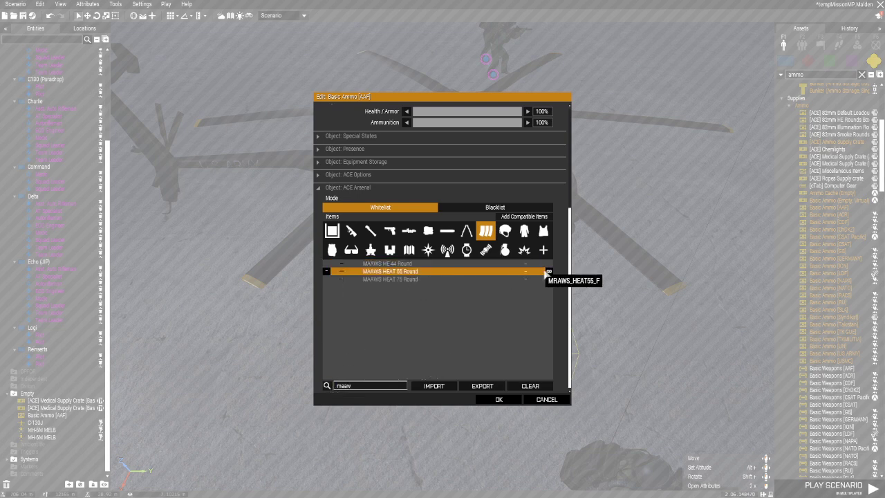
click(549, 271)
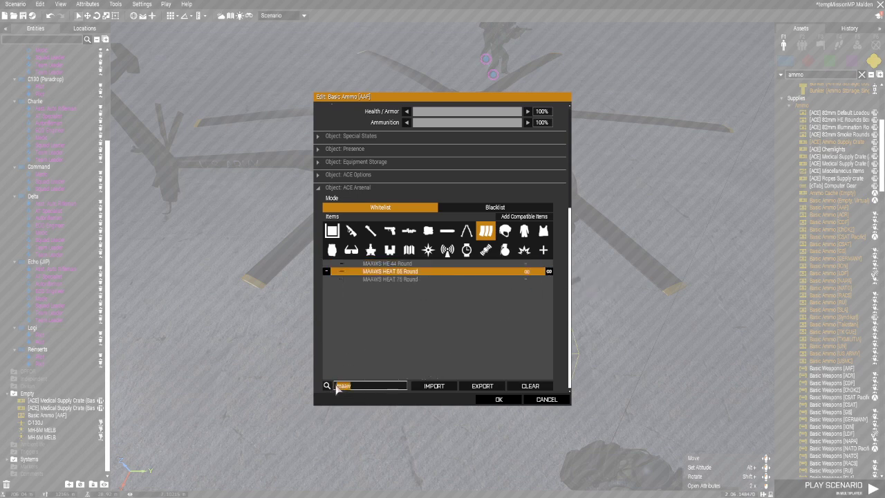
Search the magazines for 5.56 and add unlimited 5.56 mm 200Rnd Tracer (Red) Box to the ammo box's whitelist.
key(BackSpace)
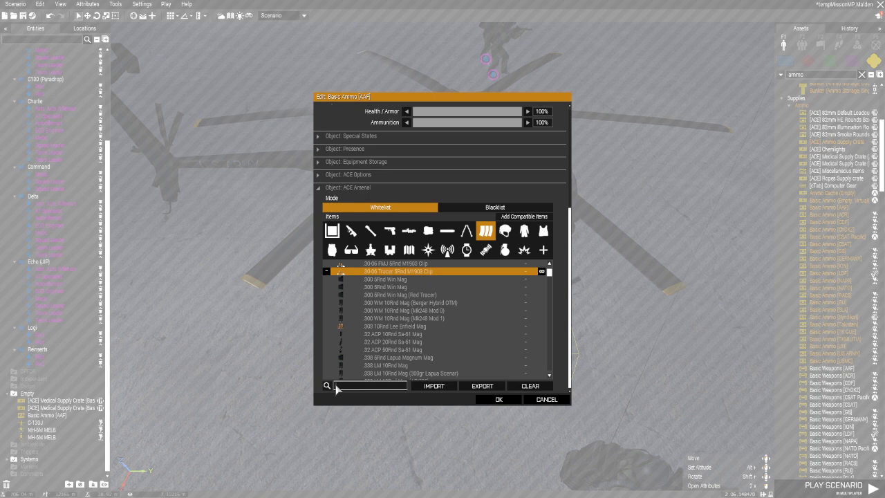
text(556)
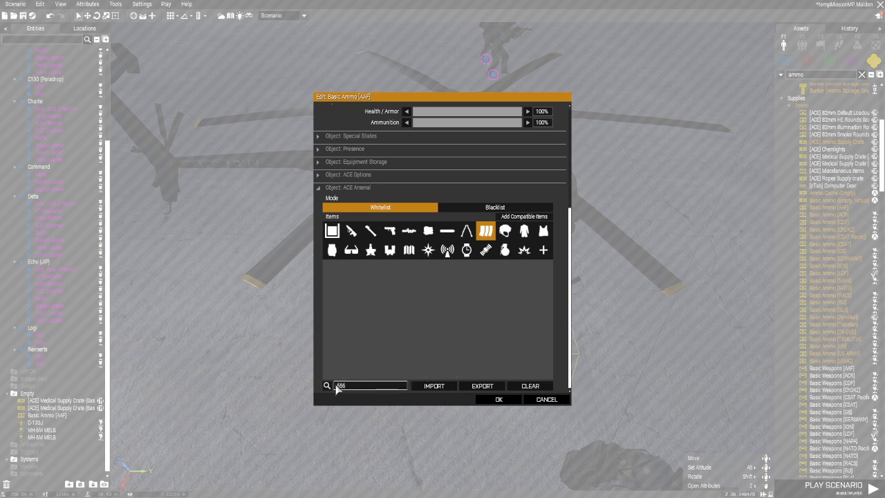
key(BackSpace)
key(BackSpace)
key(BackSpace)
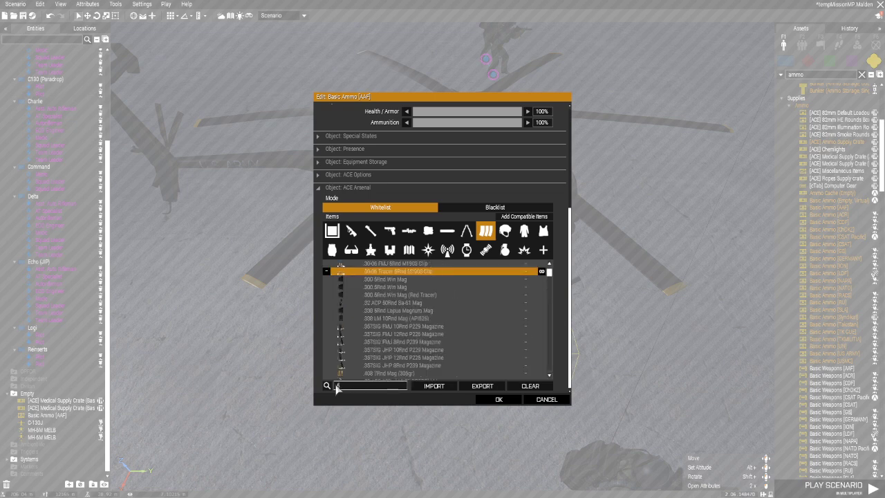
text(5.56)
scroll(470, 285, down, 3)
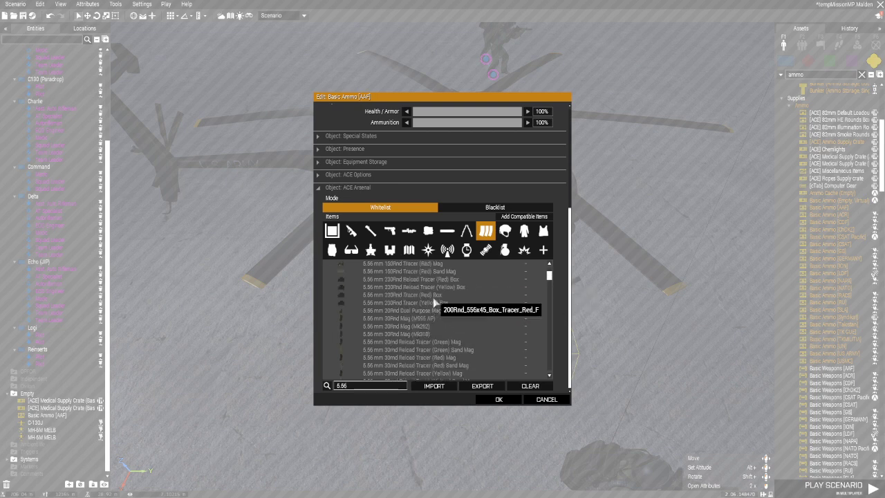
scroll(482, 314, down, 10)
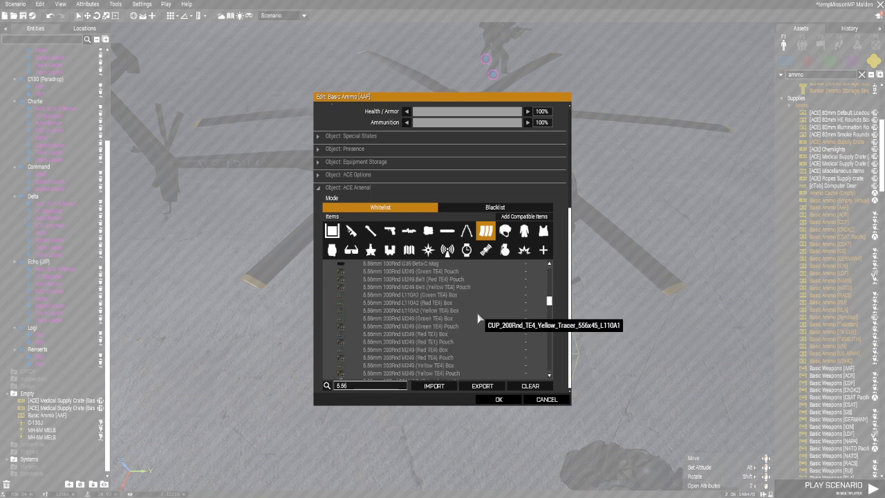
scroll(481, 316, up, 5)
scroll(479, 318, up, 8)
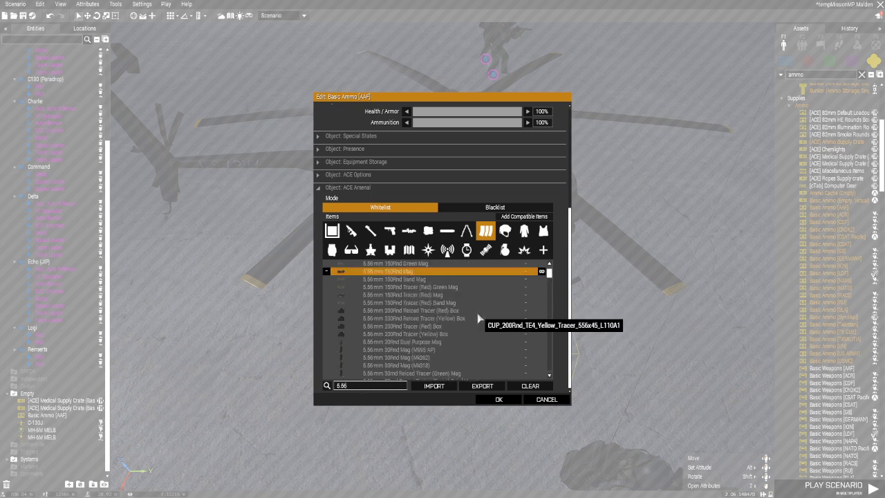
scroll(503, 248, down, 3)
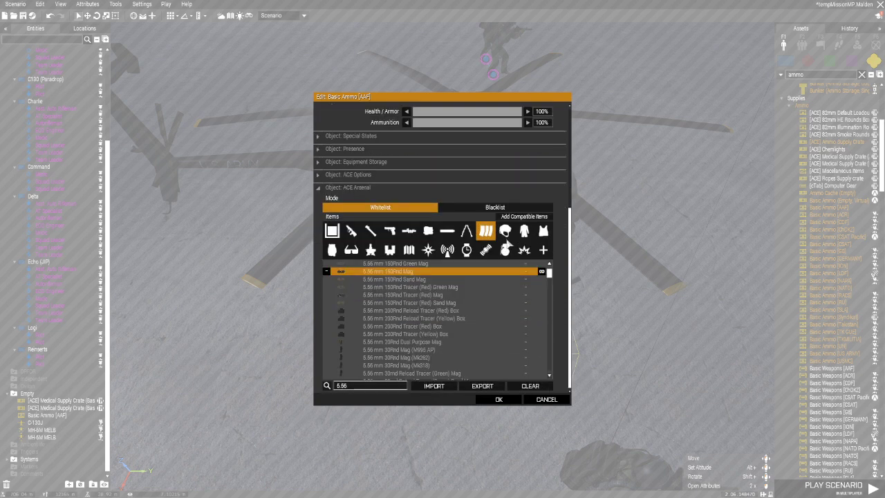
click(448, 326)
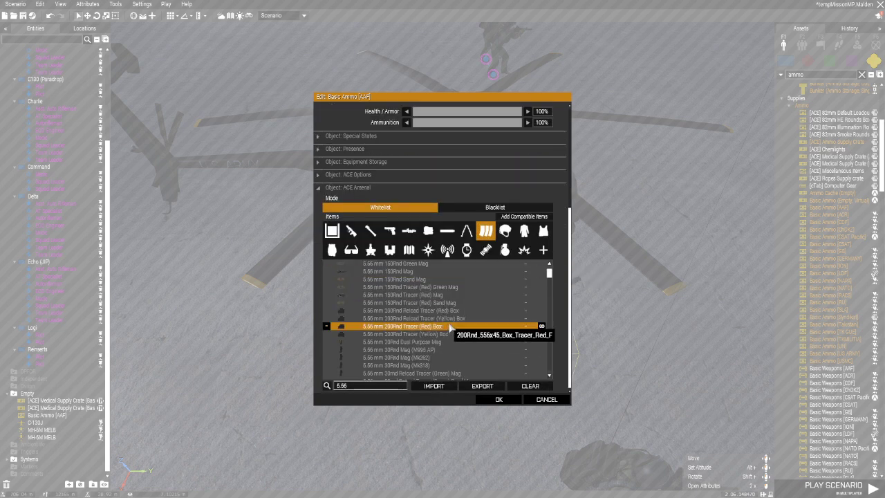
click(541, 326)
Add unlimited RGO Grenade and Smoke Grenade (White) to the ammo box's ACE Arsenal whitelist.
click(505, 250)
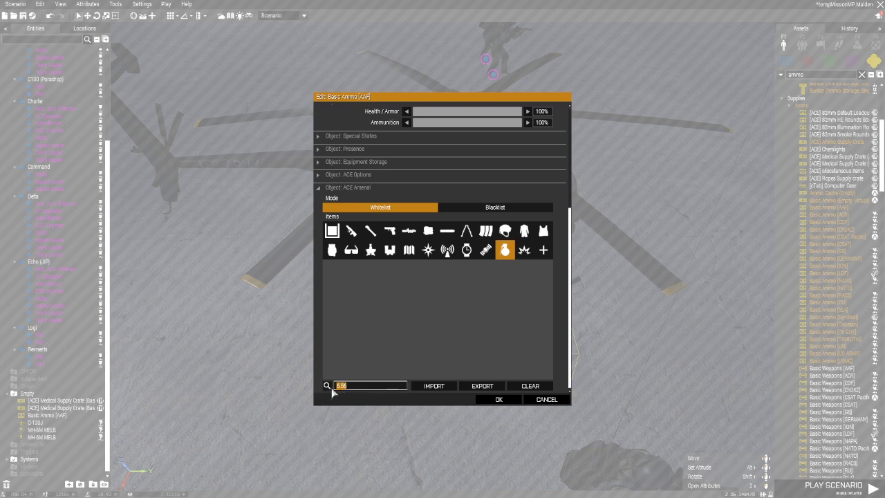
key(BackSpace)
scroll(408, 318, down, 3)
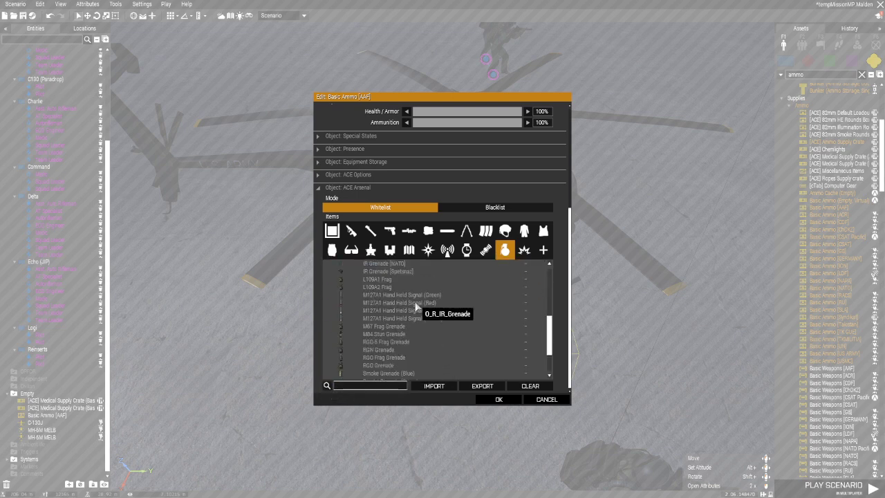
scroll(419, 342, down, 2)
click(413, 318)
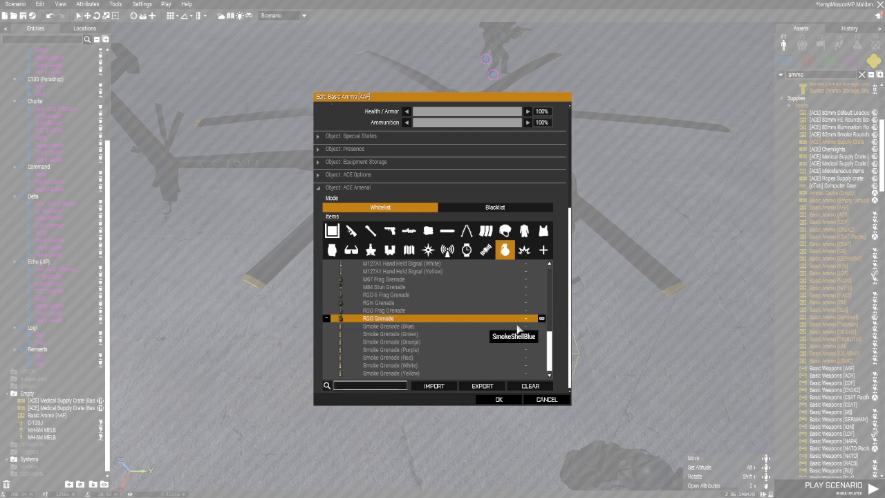
click(542, 318)
click(507, 366)
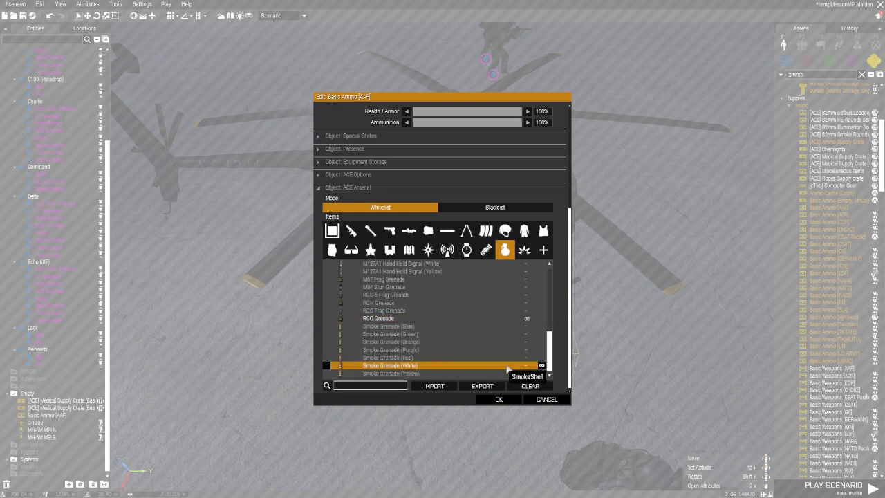
Add unlimited Explosive Satchel and Explosive Charge to the ammo box's whitelist and apply the attributes.
click(524, 249)
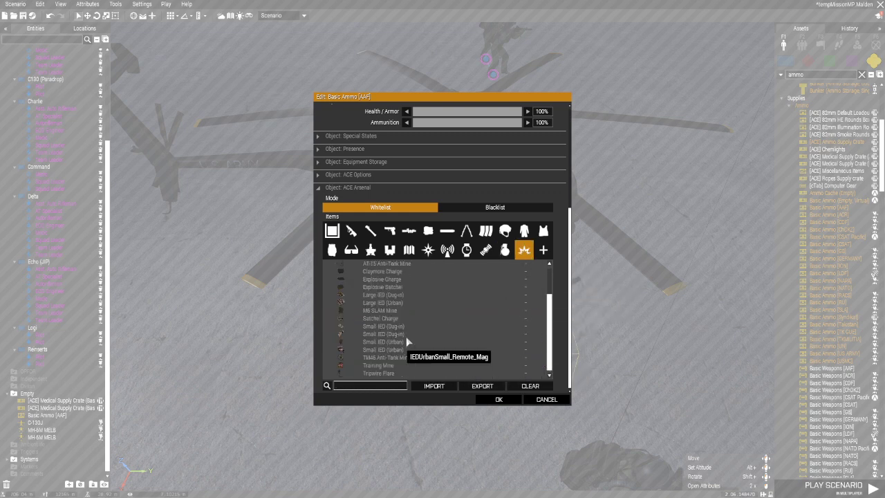
click(390, 287)
click(542, 287)
click(465, 279)
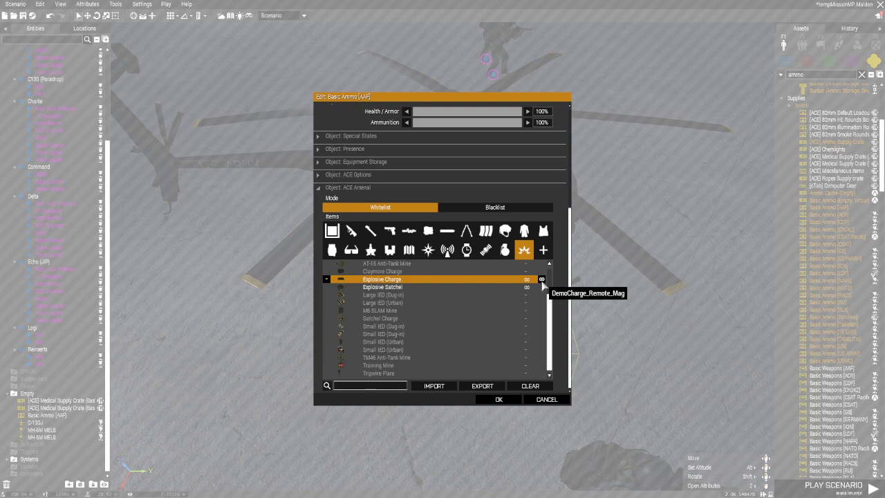
click(498, 400)
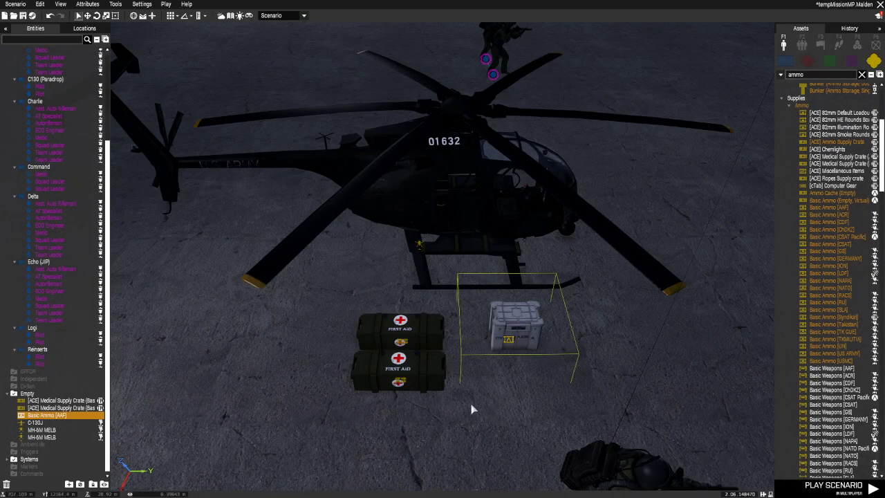
Open the attributes of the Basic Ammo [AAF] crate beside the MH-6M and bring its ACE Arsenal whitelist into view.
right_drag(473, 409, 152, 294)
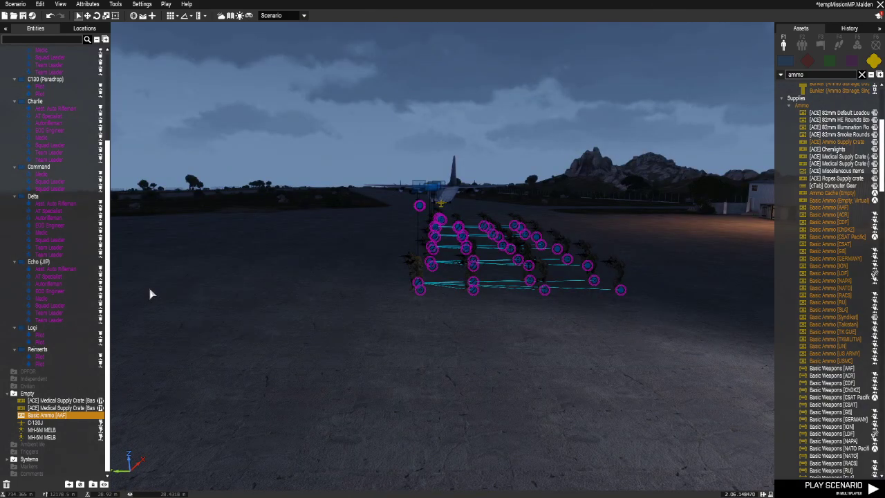
double_click(47, 414)
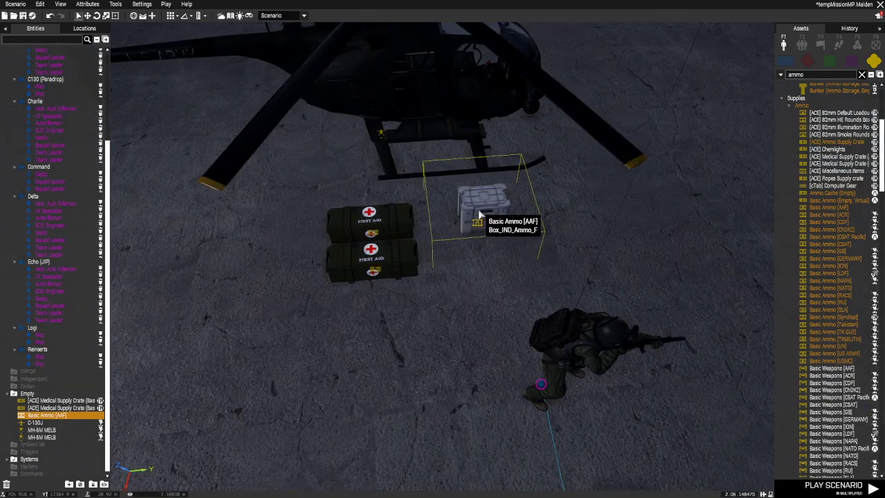
double_click(487, 215)
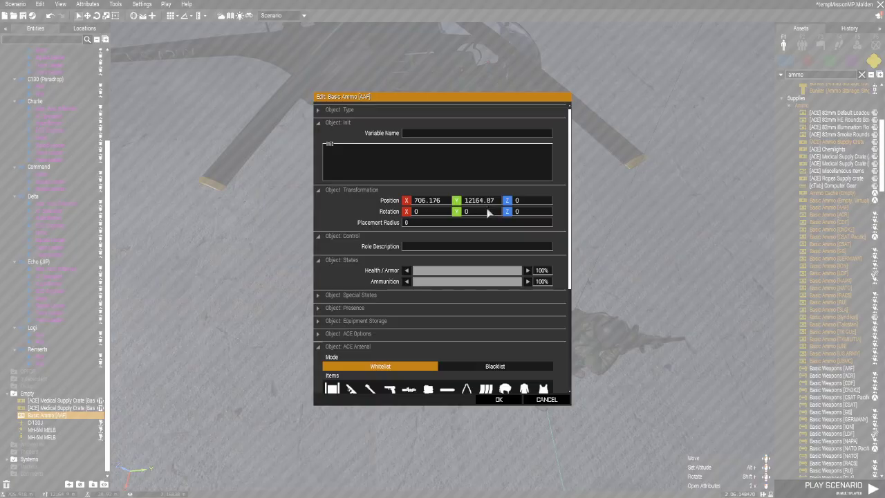
scroll(493, 325, down, 10)
click(486, 253)
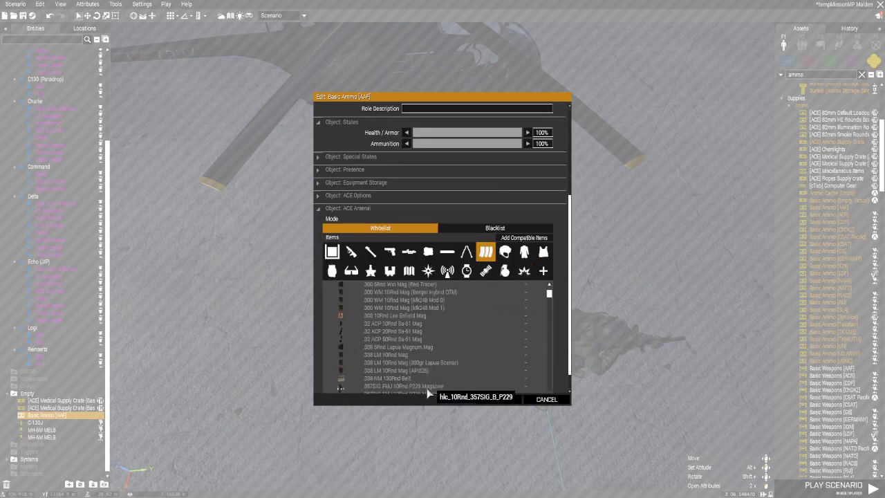
scroll(443, 360, down, 5)
click(467, 252)
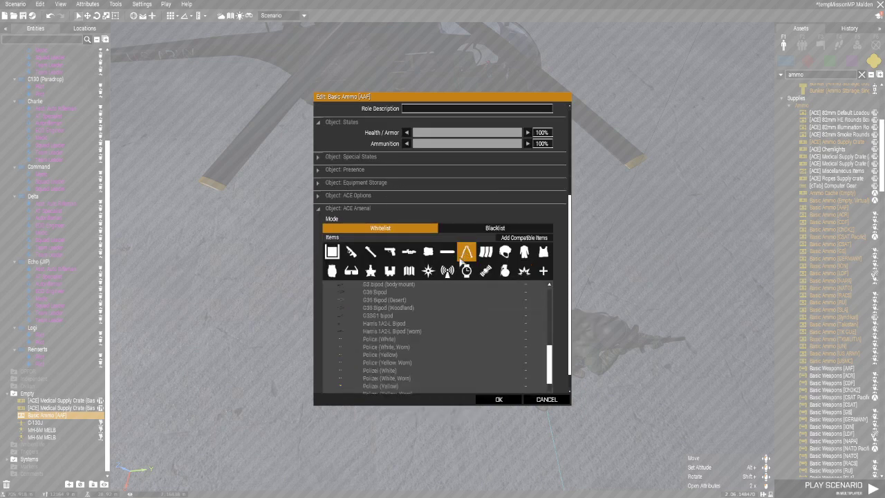
drag(548, 358, 553, 272)
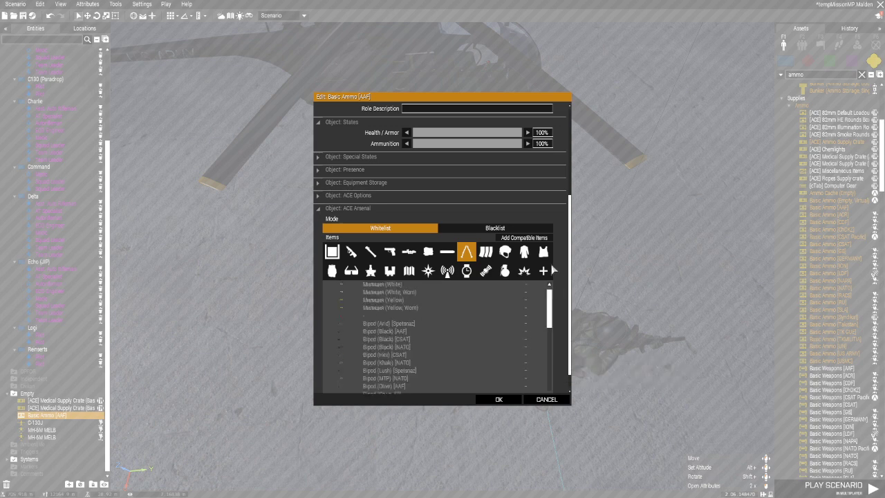
scroll(494, 222, down, 1)
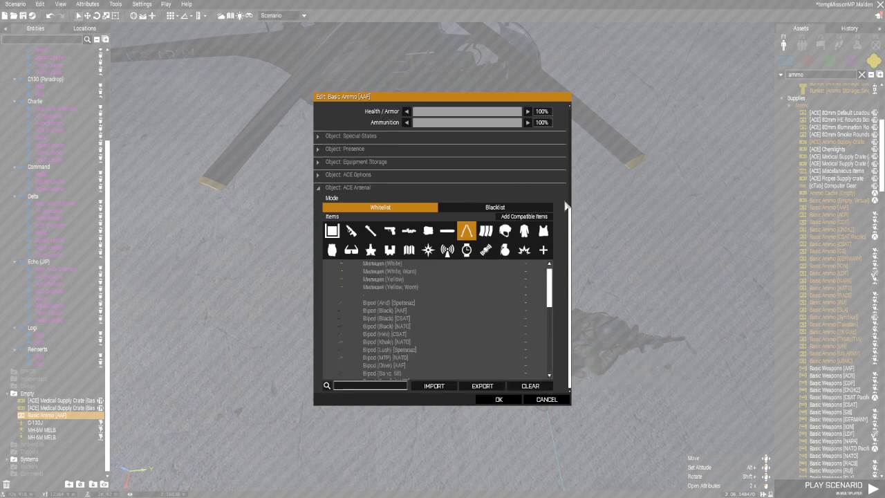
Search the magazines for p90, add unlimited 5.7mm 50Rnd P90 (Red Tracer) Mag to the whitelist and apply the attributes.
click(486, 231)
click(388, 389)
text(p)
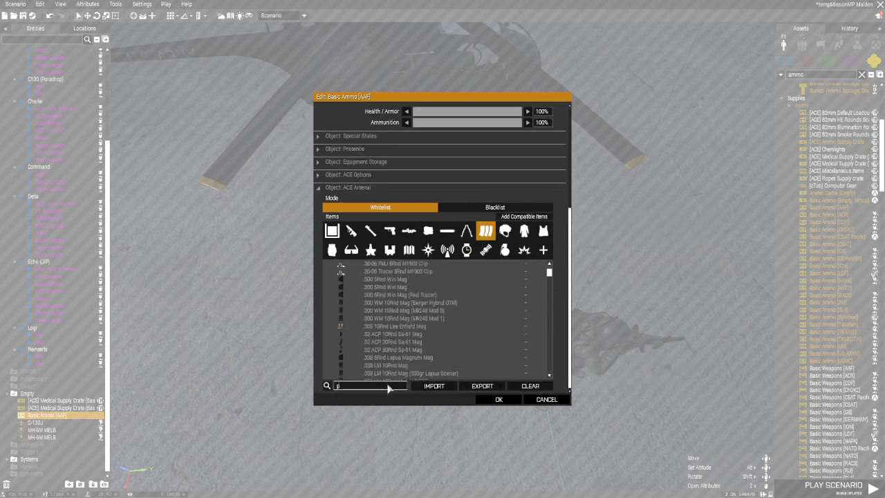
text(90)
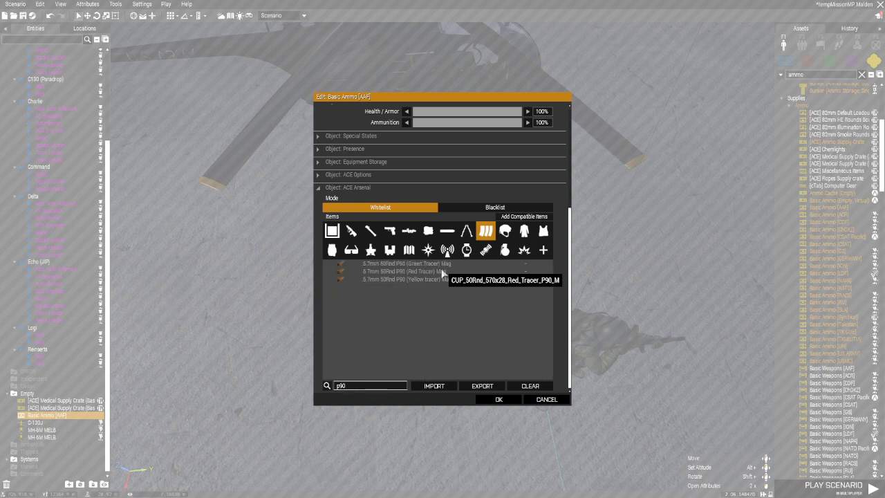
click(548, 271)
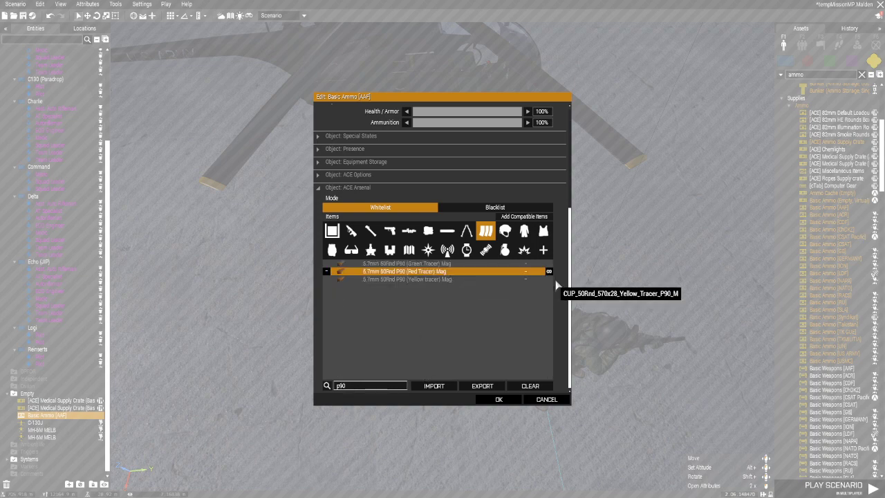
click(499, 401)
Paste a second Basic Ammo [AAF] crate beside the first one next to the MH-6M helicopter.
scroll(487, 415, down, 5)
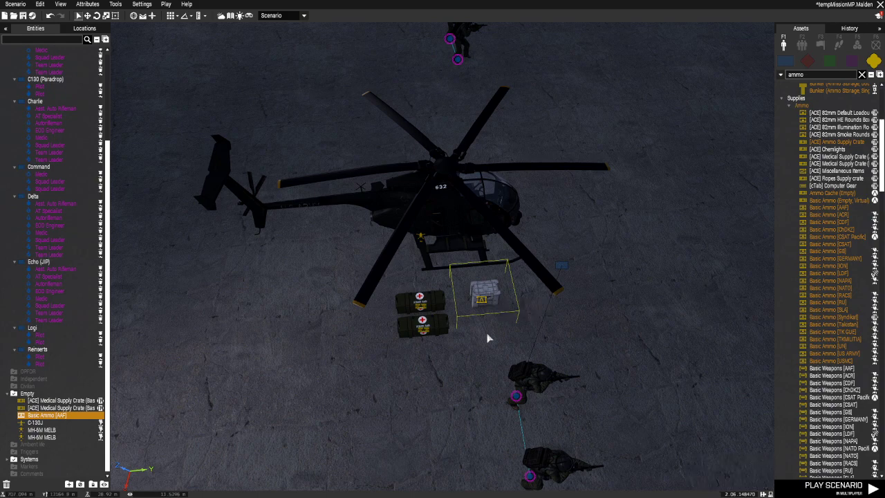
key(ctrl+v)
right_drag(638, 302, 561, 290)
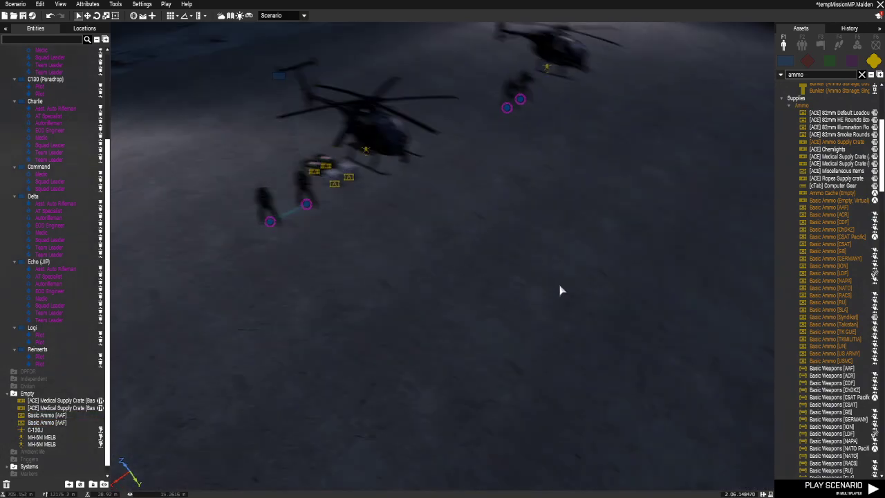
scroll(539, 289, down, 5)
scroll(510, 289, up, 10)
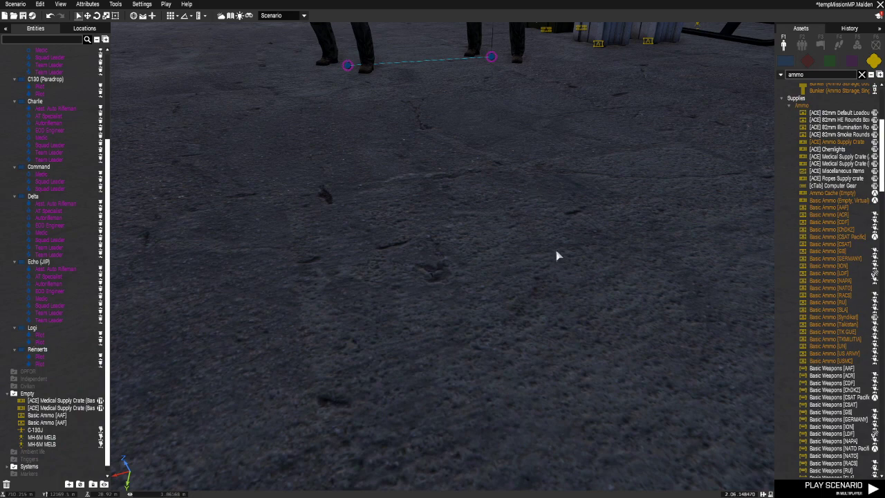
scroll(557, 252, down, 8)
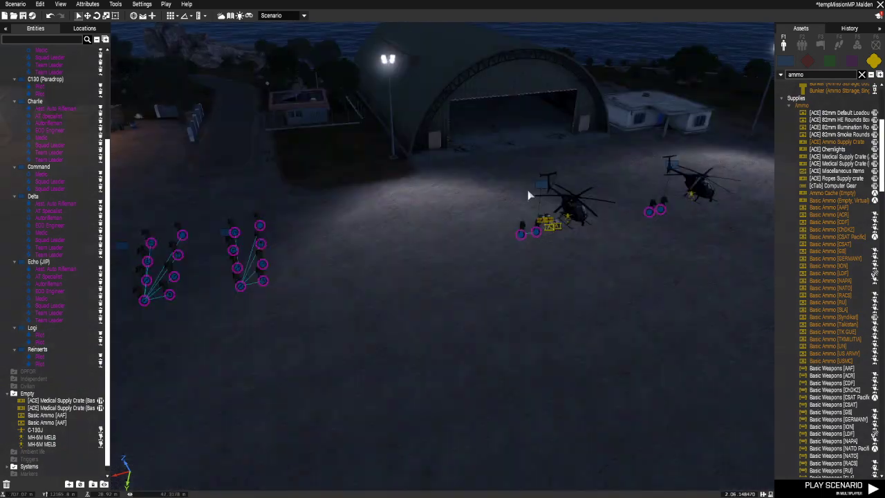
Play the scenario in multiplayer with AI disabled, taking the Logi Pilot role and continuing past the briefing map.
click(167, 4)
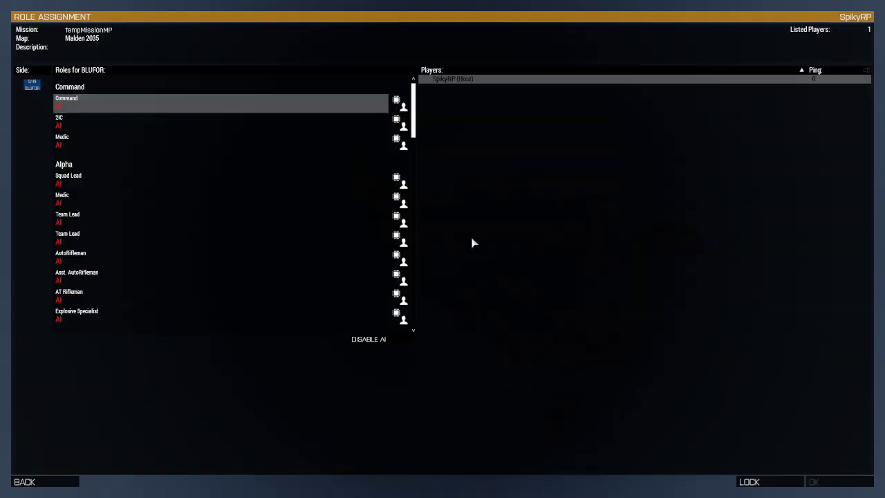
click(381, 340)
scroll(140, 157, down, 3)
scroll(141, 157, down, 10)
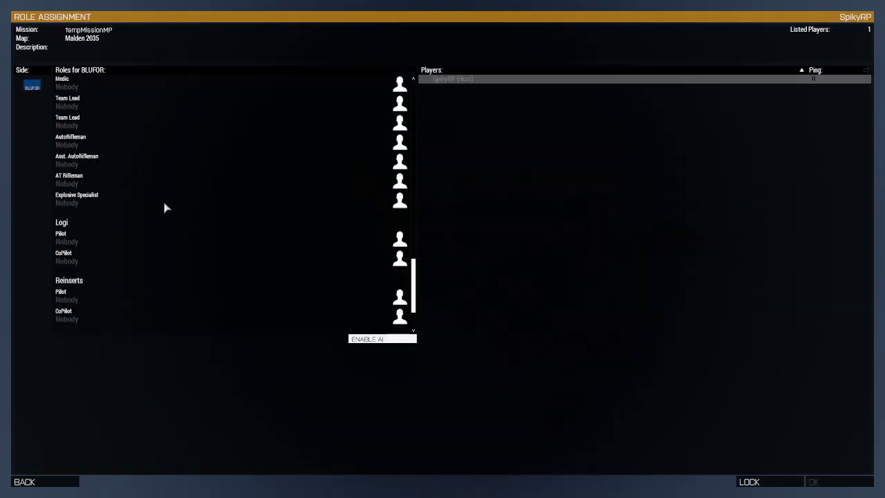
click(81, 185)
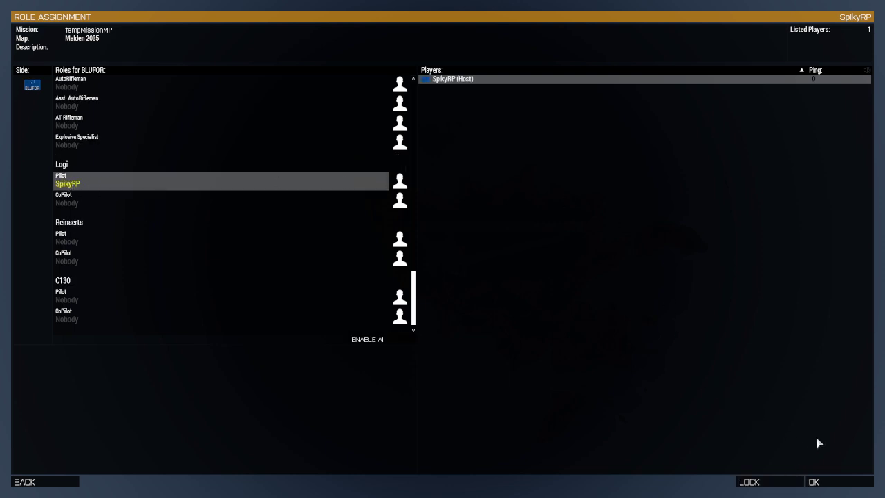
click(843, 488)
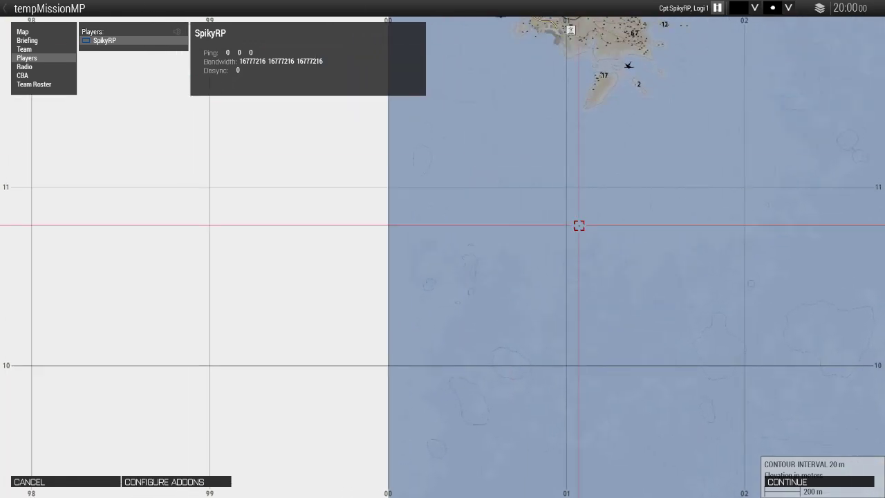
scroll(579, 225, down, 5)
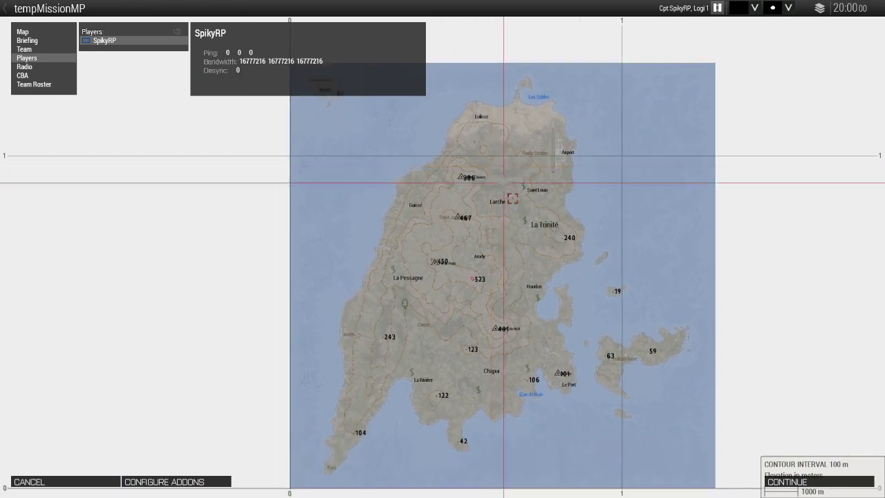
click(855, 482)
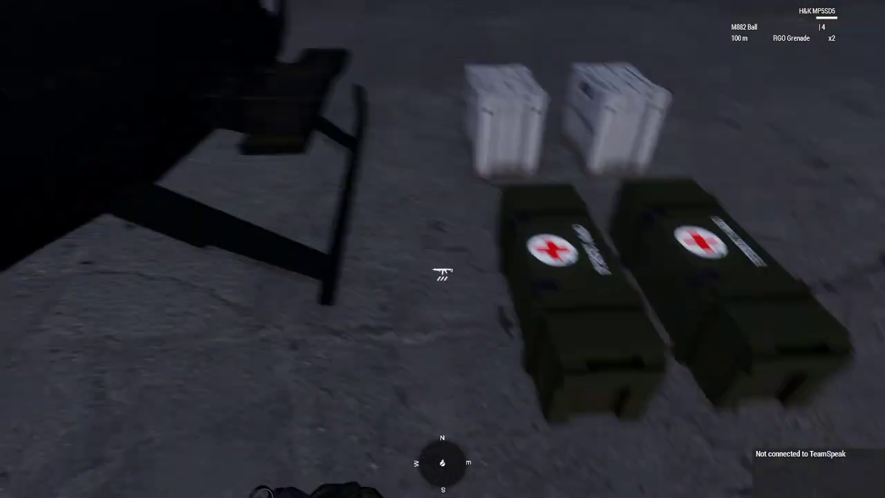
Load both ACE medical supply crates into the MH-6M MELB through their interactions.
key(super)
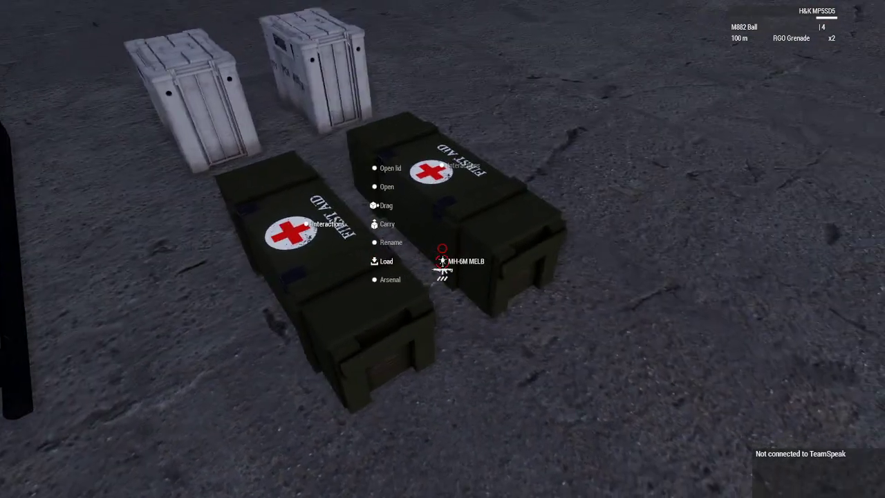
click(445, 255)
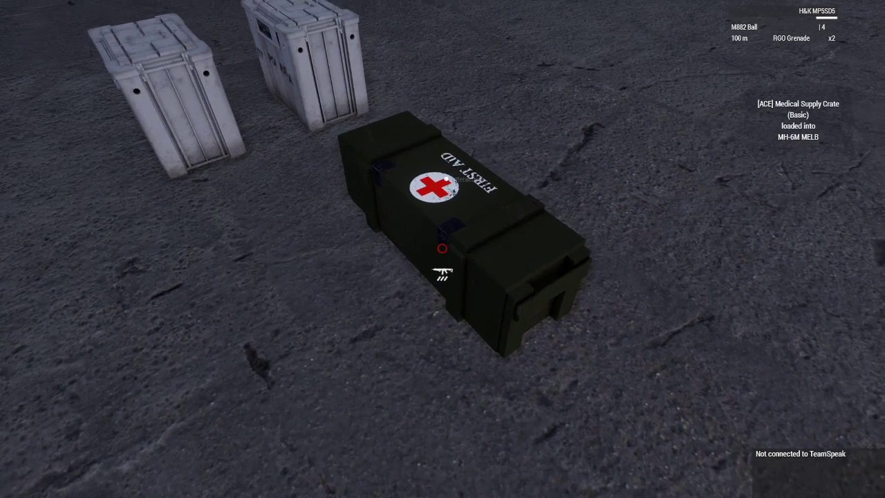
key(super)
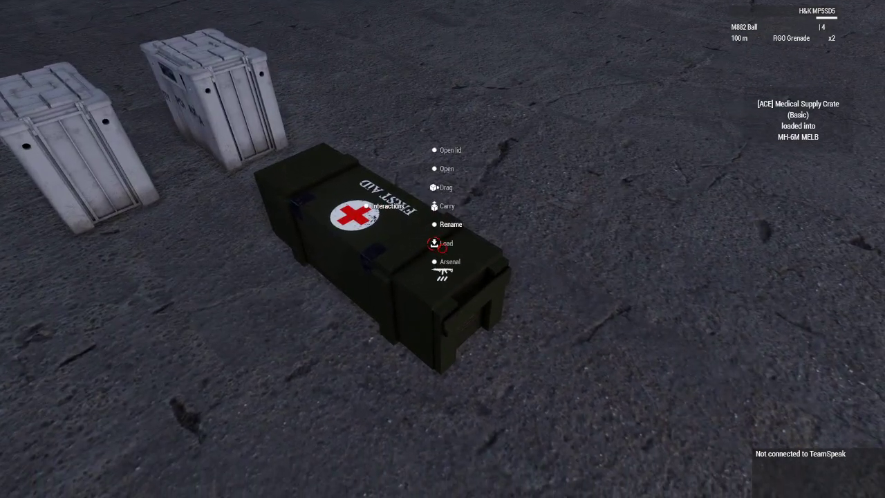
click(452, 248)
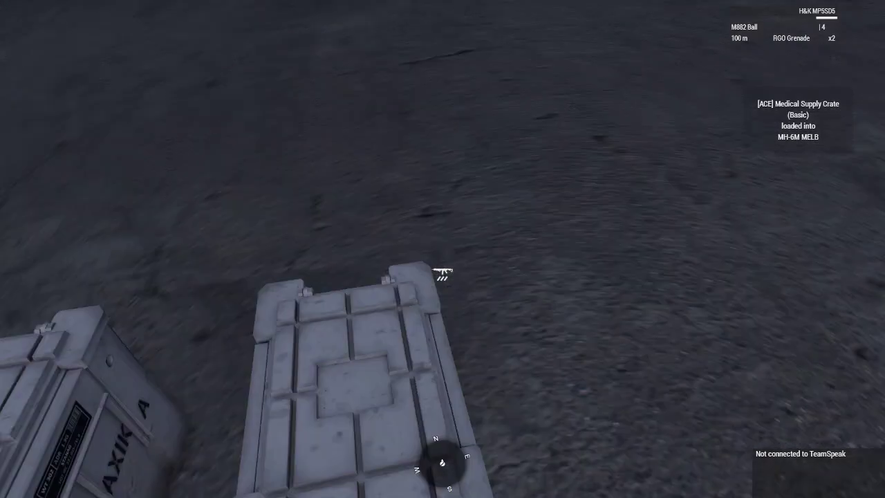
Load both Basic Ammo [AAF] crates into the MH-6M MELB.
key(super)
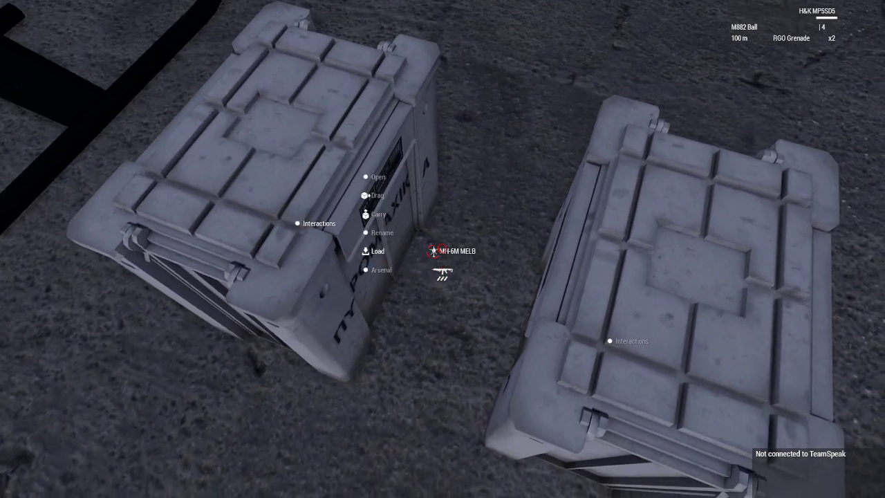
click(443, 250)
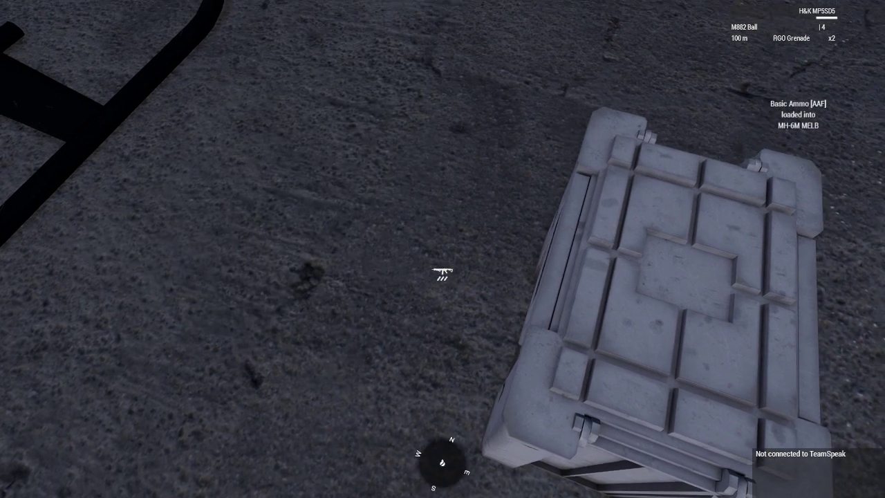
key(super)
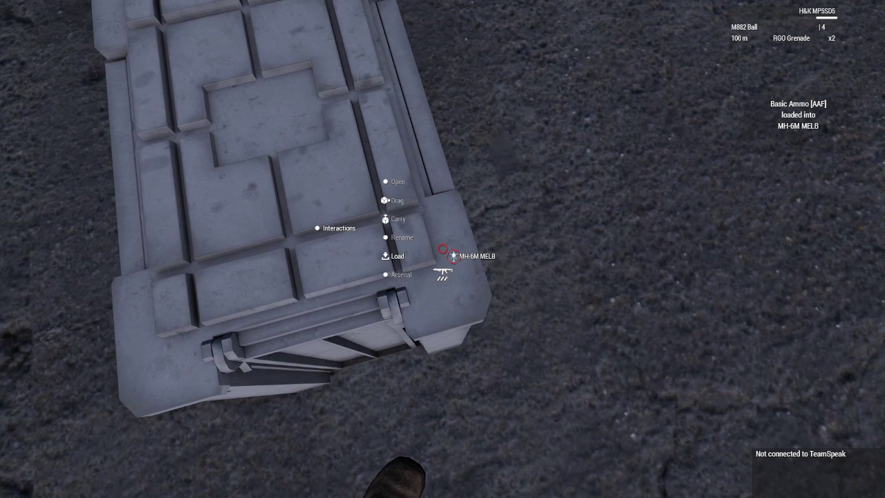
click(449, 254)
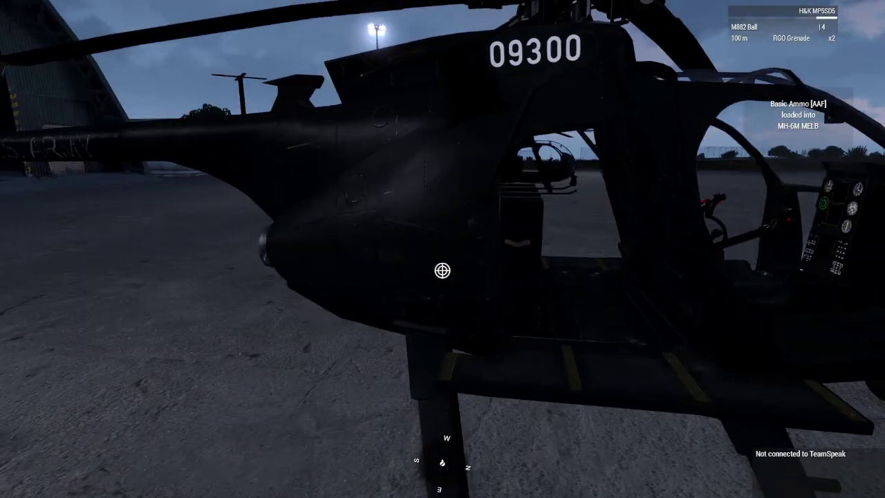
Check the helicopter's cargo list and remaining cargo space, and close it again.
key(super)
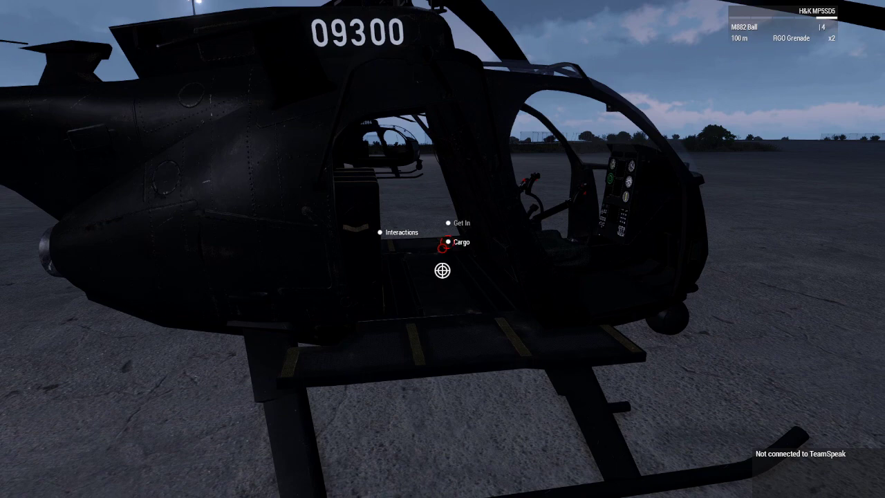
click(387, 240)
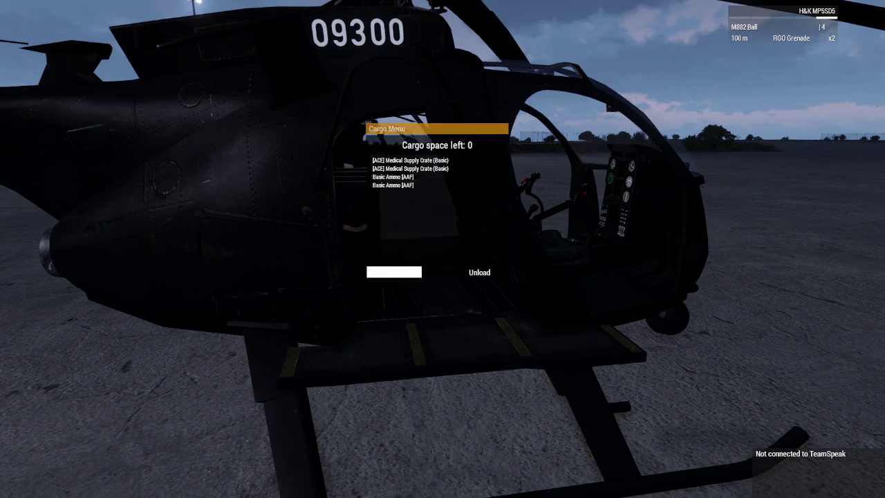
key(Escape)
Abort the test mission, confirm the cancellation and continue past the debriefing back to the editor.
key(Escape)
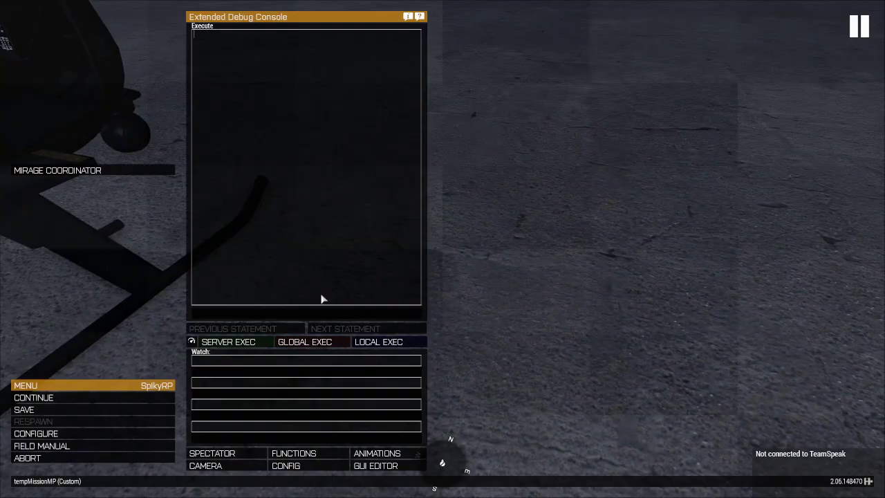
click(69, 457)
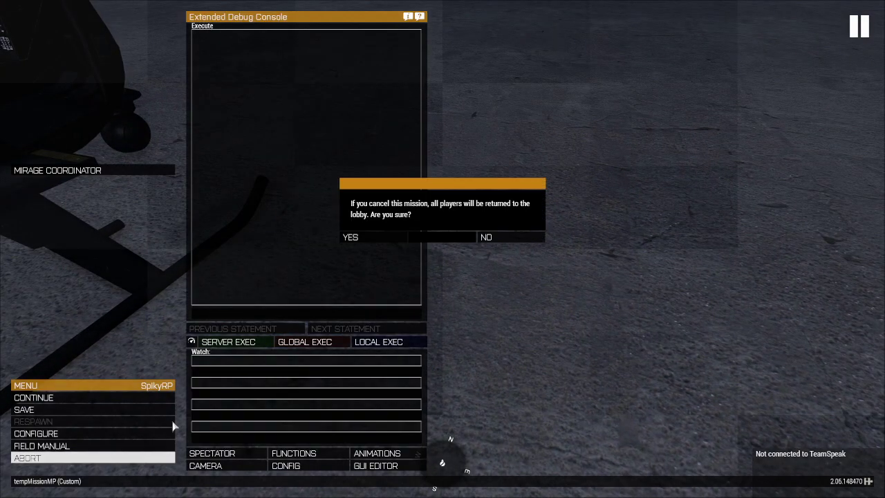
click(367, 237)
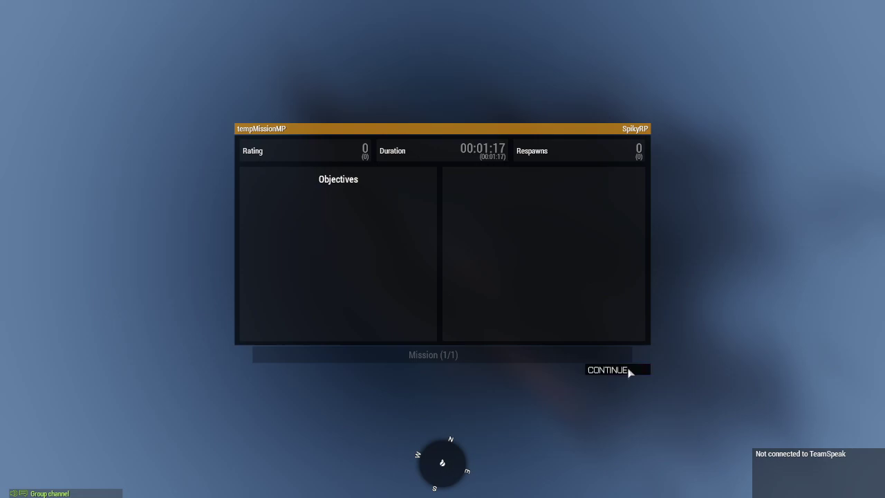
click(626, 371)
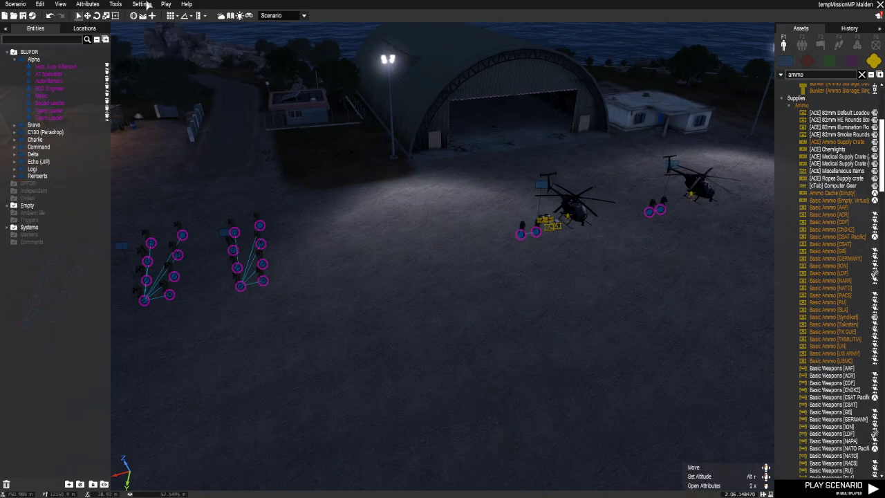
Turn off Enable AI for the lobby in the scenario's multiplayer attributes and confirm them.
mouse_move(148, 6)
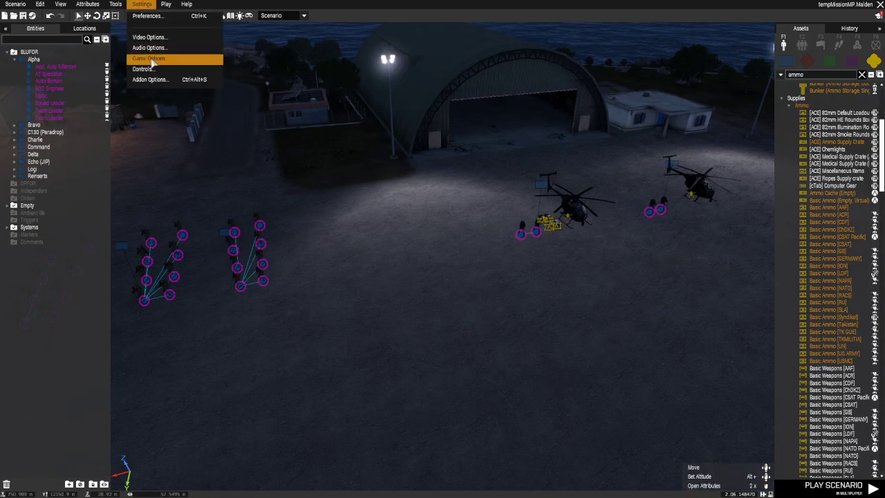
mouse_move(94, 5)
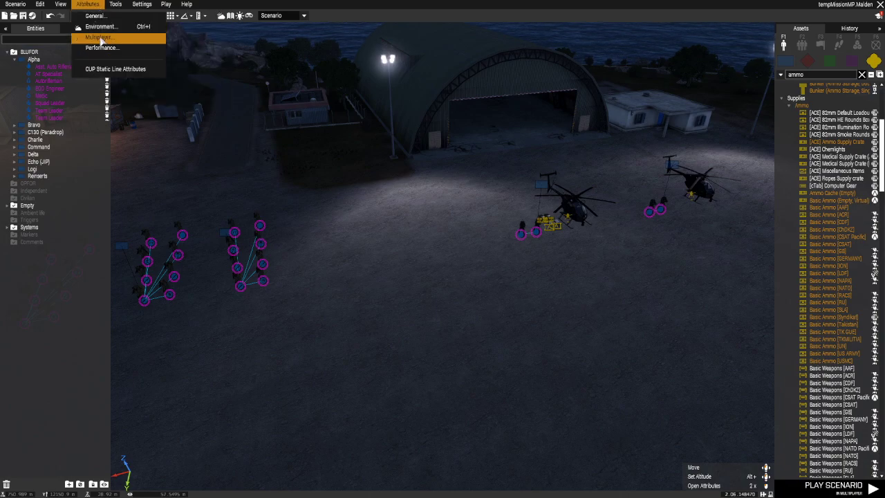
click(100, 37)
click(407, 178)
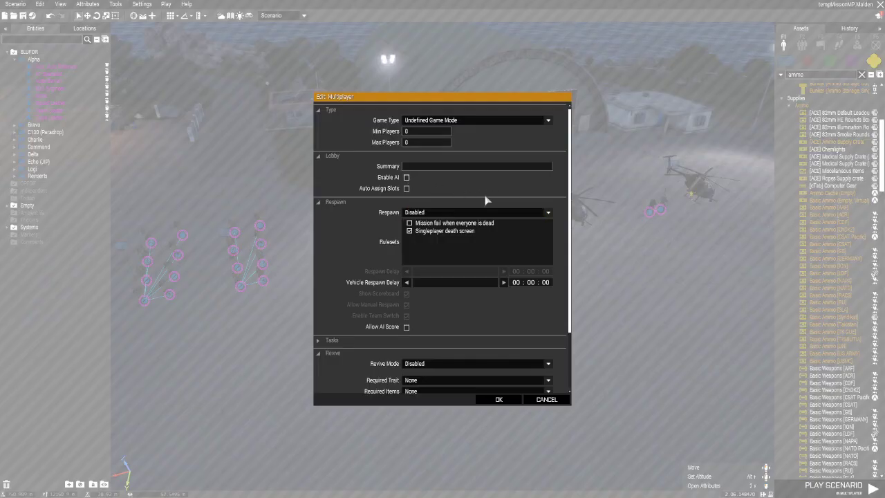
click(551, 121)
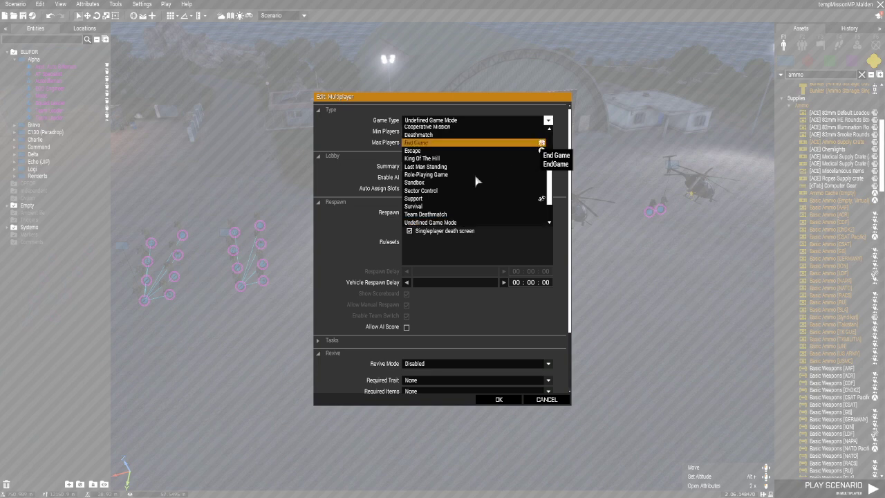
key(Escape)
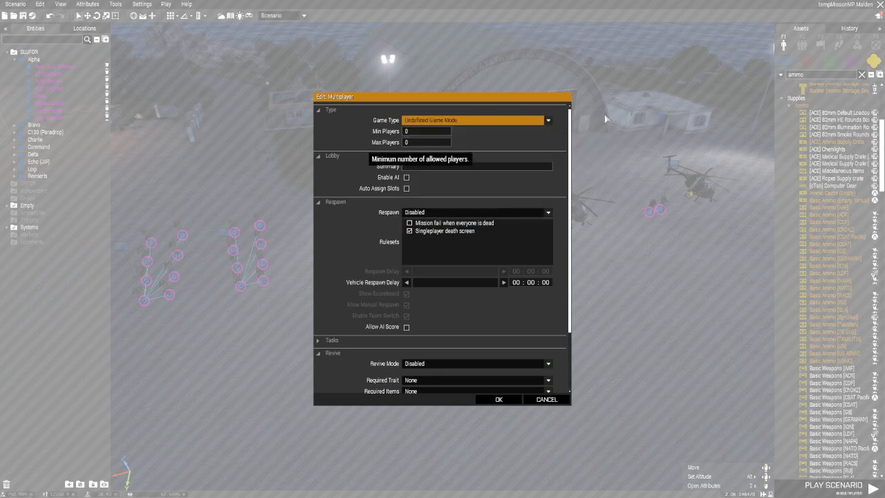
click(499, 400)
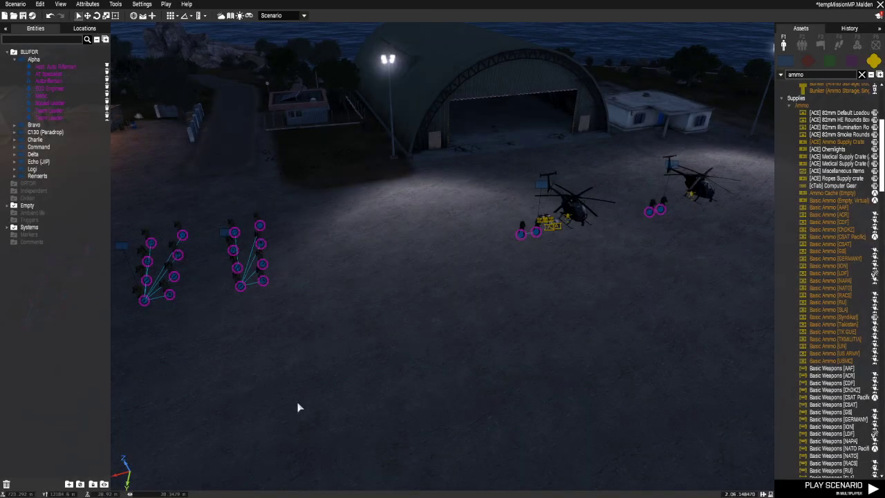
Move the Reinserts pilot group slightly closer to its MH-6M MELB helicopter.
scroll(515, 331, up, 6)
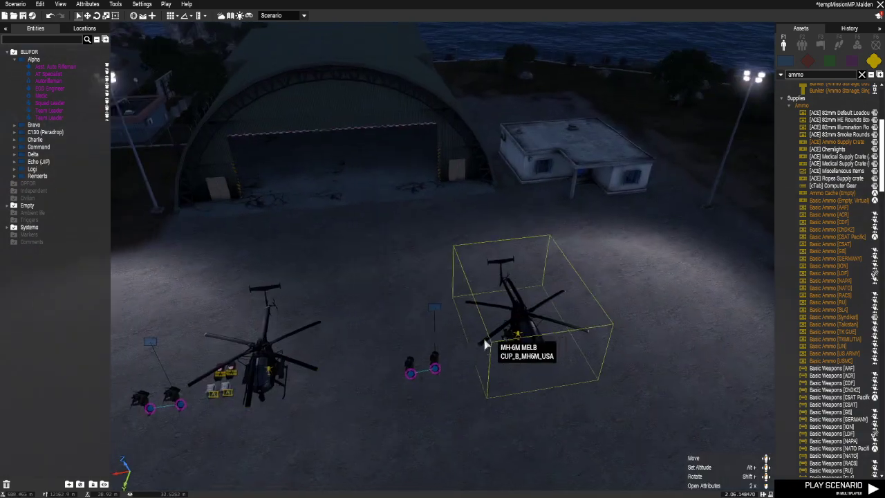
scroll(494, 325, up, 3)
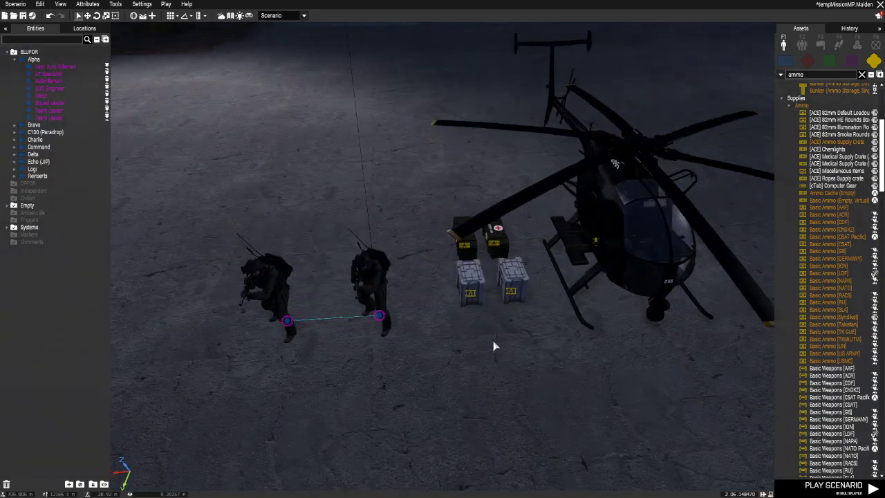
scroll(486, 370, down, 5)
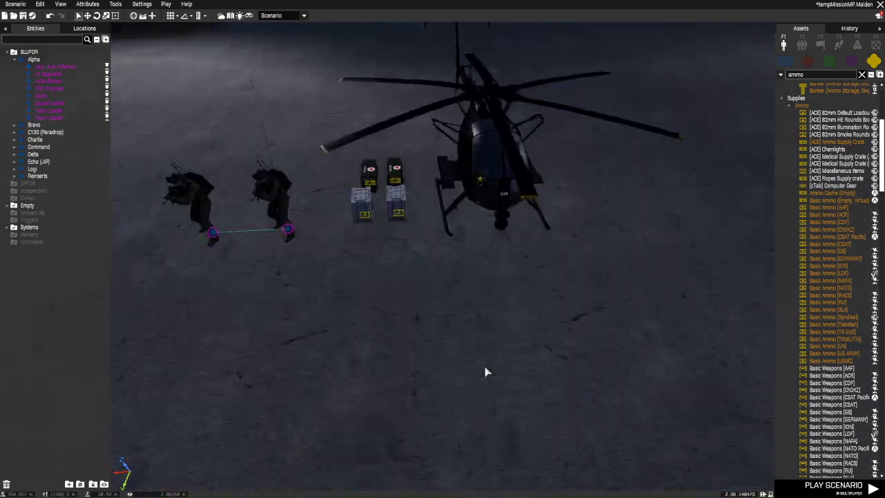
scroll(481, 372, down, 4)
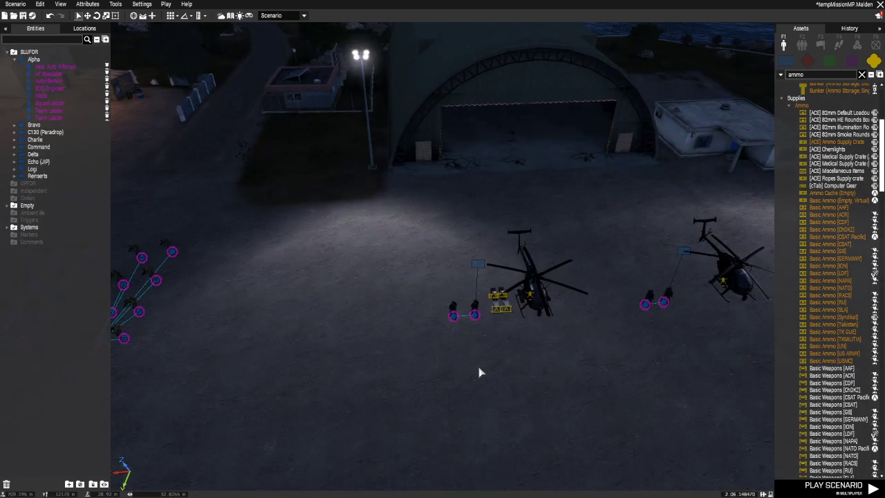
key(d)
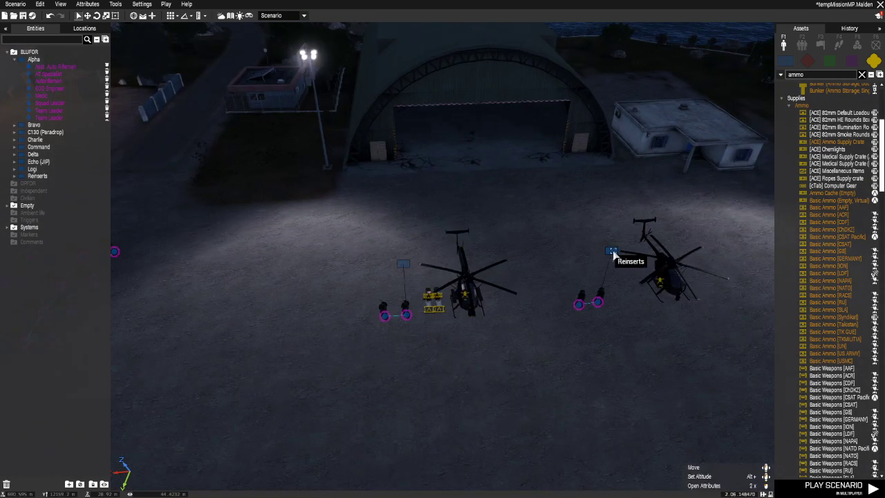
drag(612, 251, 643, 246)
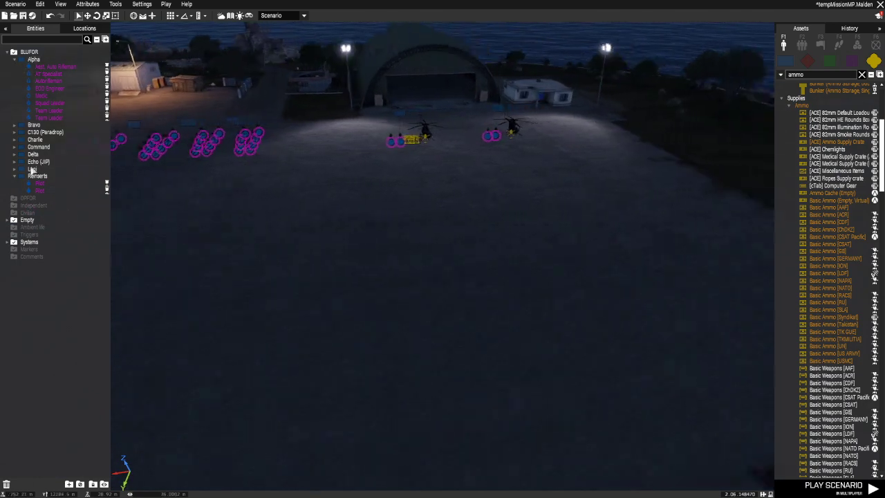
Collapse the Reinserts and Alpha groups in the list of BLUFOR entities.
click(16, 178)
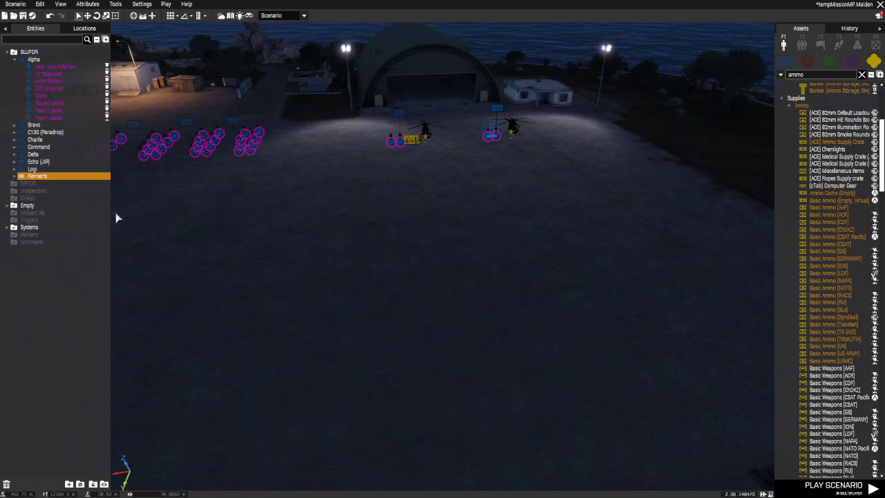
click(15, 61)
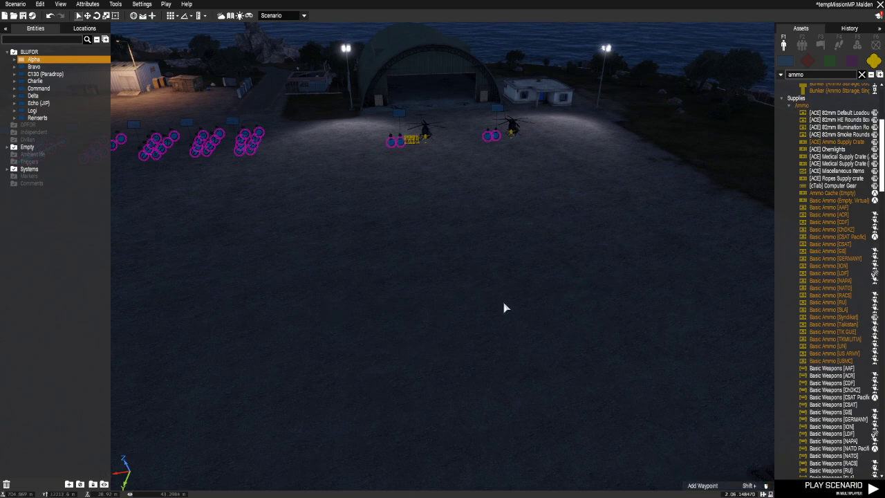
scroll(496, 308, up, 6)
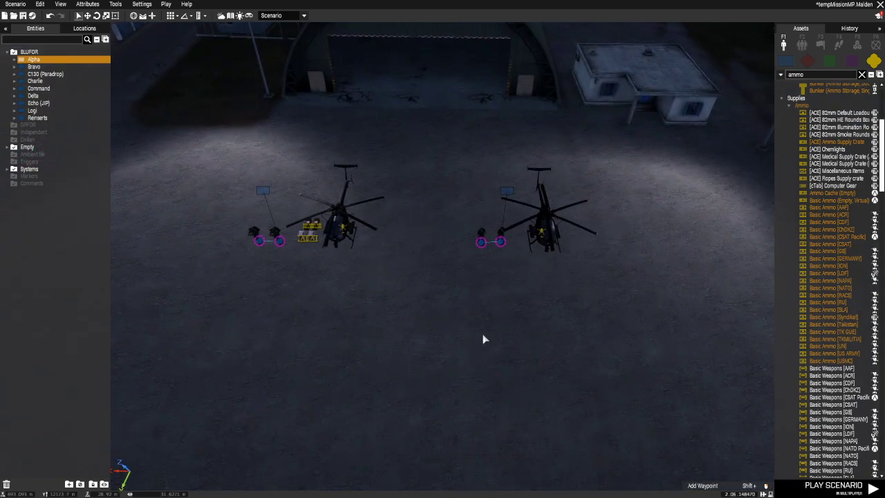
scroll(440, 336, down, 8)
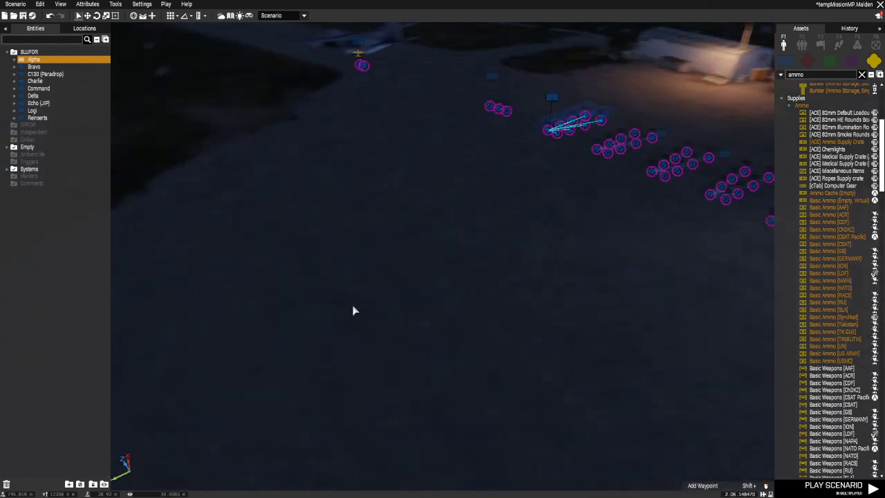
right_drag(424, 323, 303, 355)
mouse_move(454, 358)
right_down()
mouse_move(466, 312)
mouse_move(348, 356)
mouse_move(407, 335)
mouse_move(367, 255)
mouse_move(367, 235)
right_up()
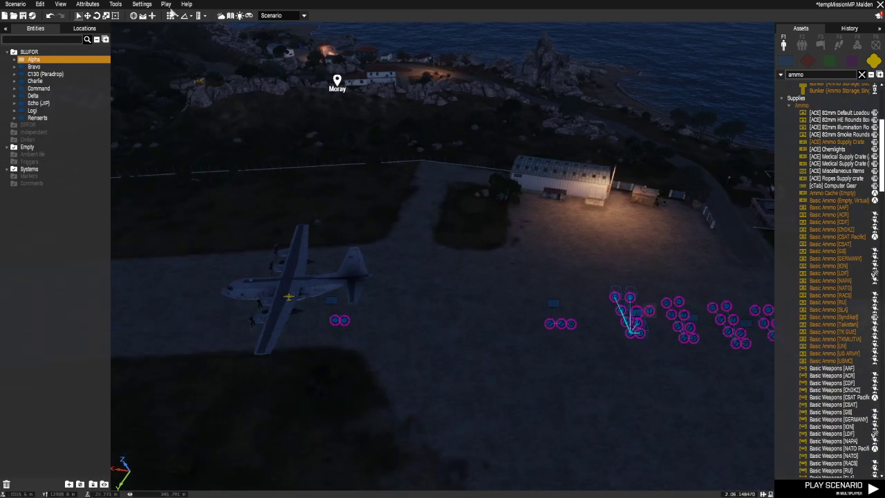
Start the scenario in multiplayer, take the Explosive Specialist role in Alpha, and continue past the briefing map.
click(163, 7)
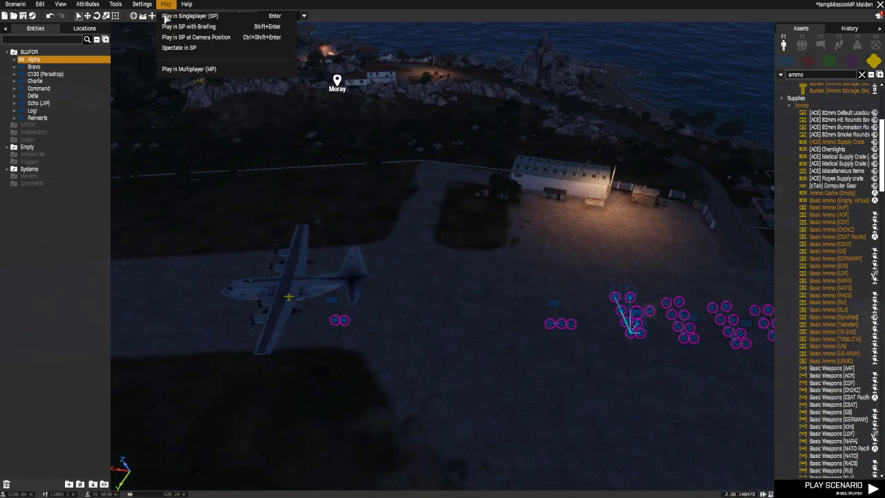
click(191, 72)
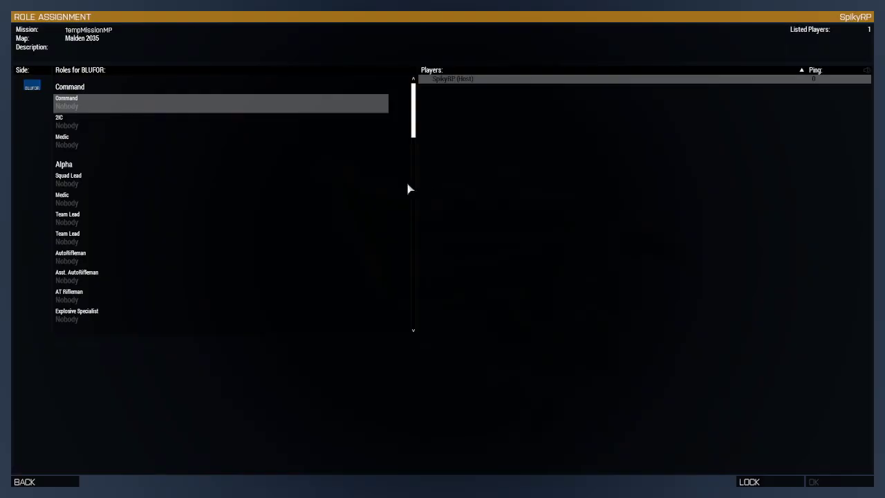
scroll(95, 252, down, 3)
scroll(95, 252, up, 1)
click(94, 248)
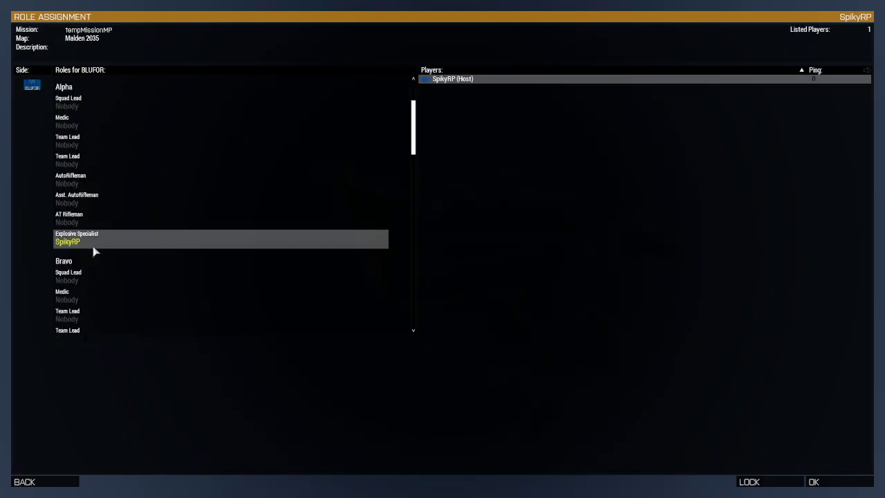
click(854, 484)
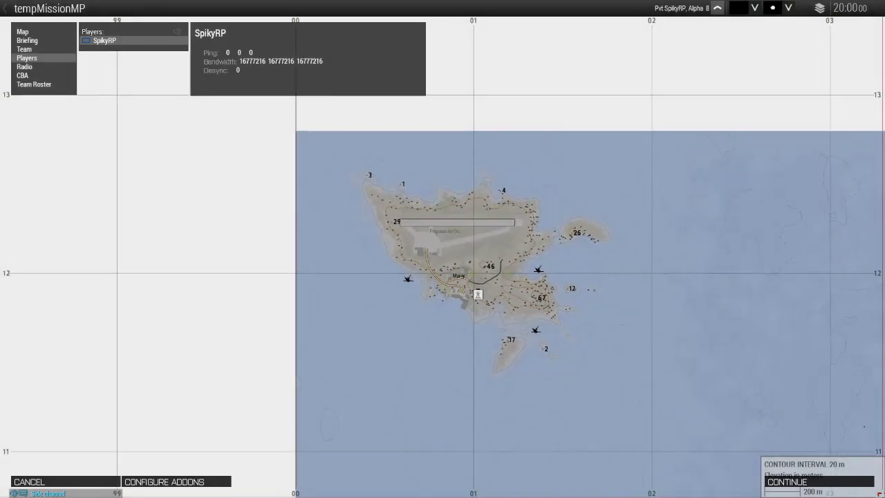
click(782, 480)
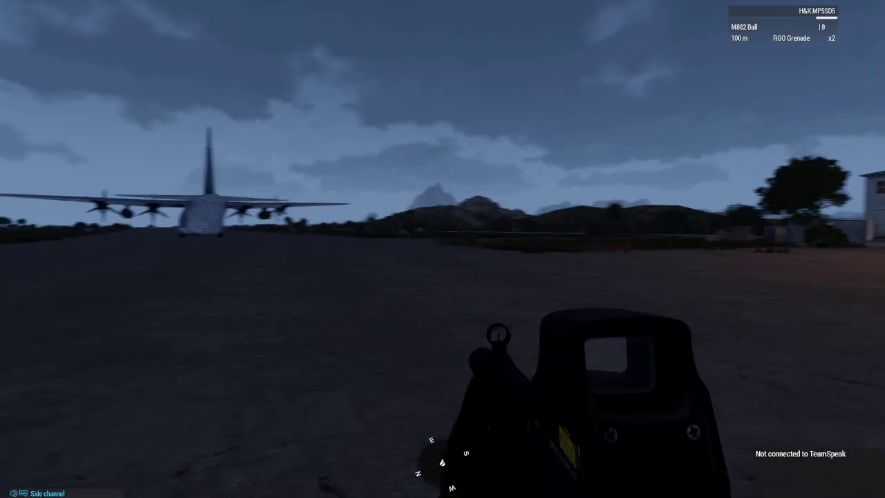
Put the soldier's backpack on the chest through the Equipment self-interactions.
key(ctrl+super)
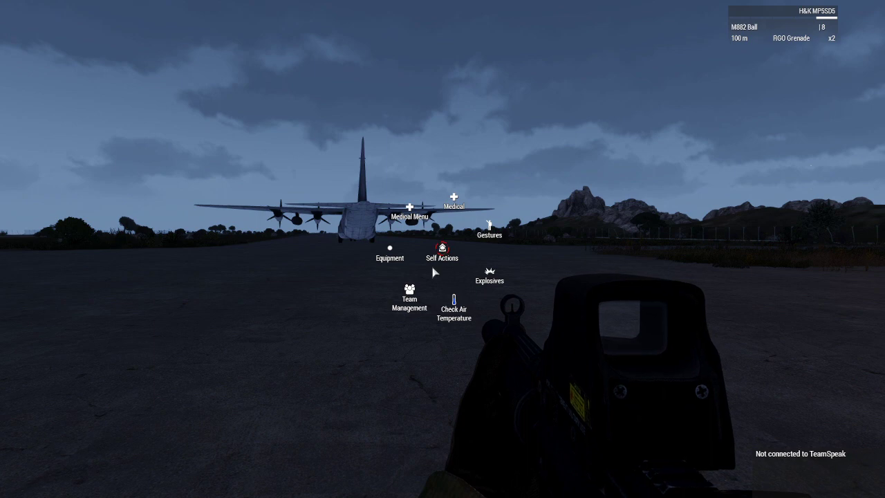
mouse_move(390, 249)
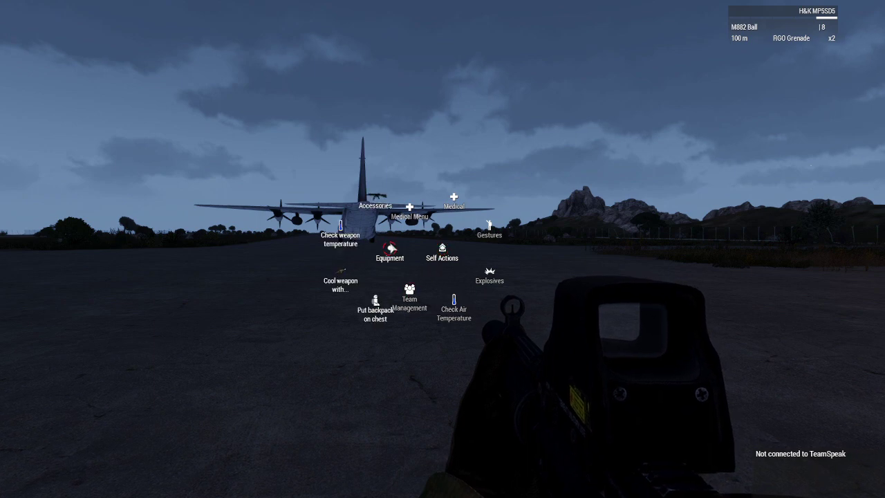
click(374, 314)
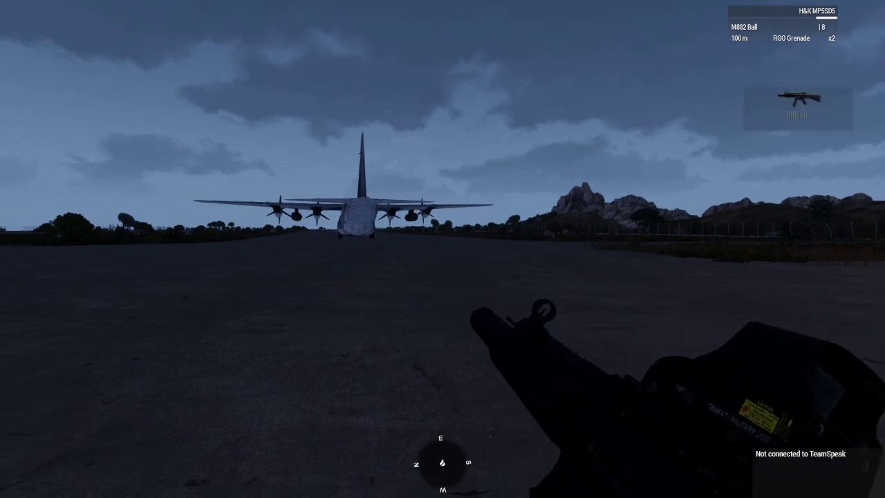
key(Escape)
click(73, 397)
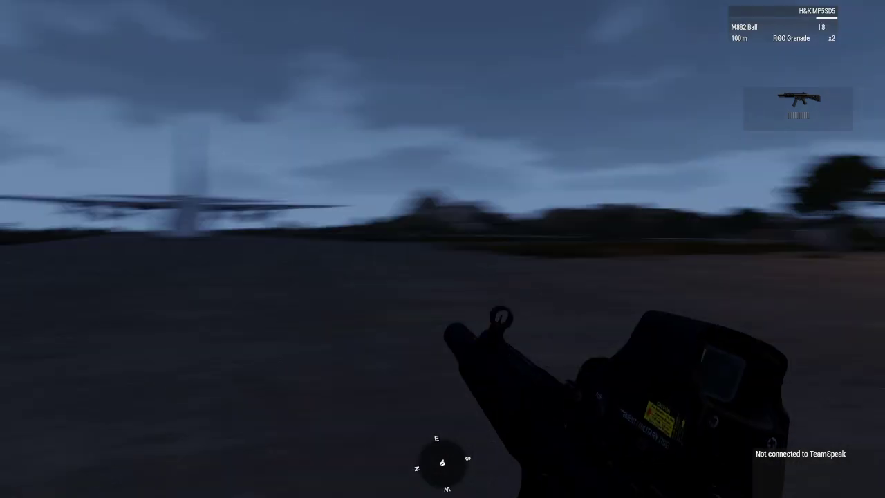
Repeat the Equipment self-interaction for the backpack twice, switching how it is carried on the runway.
key(ctrl+super)
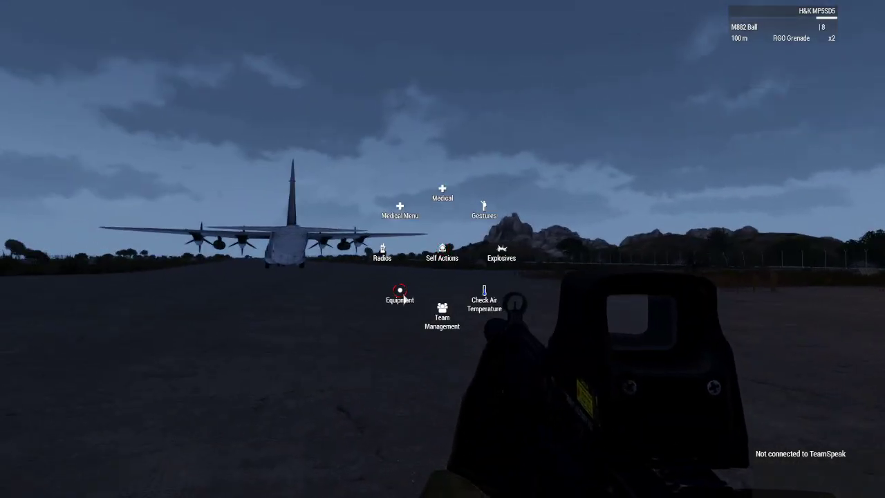
mouse_move(400, 308)
click(422, 338)
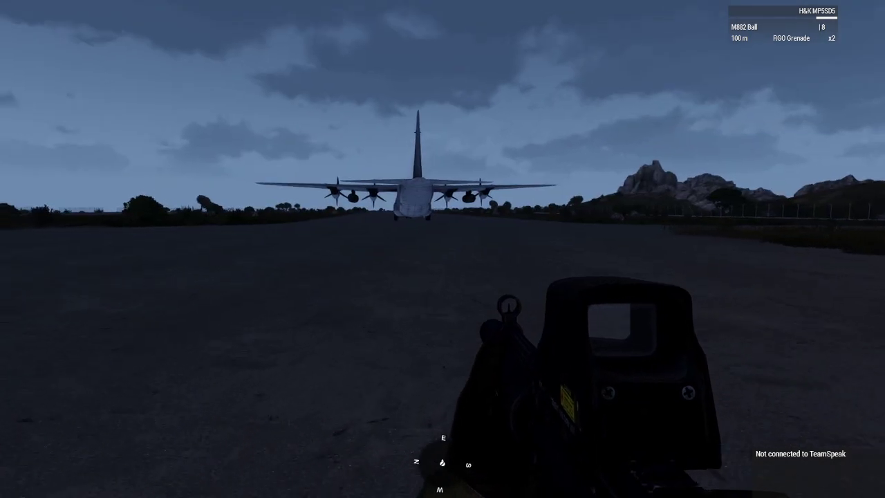
key(ctrl+super)
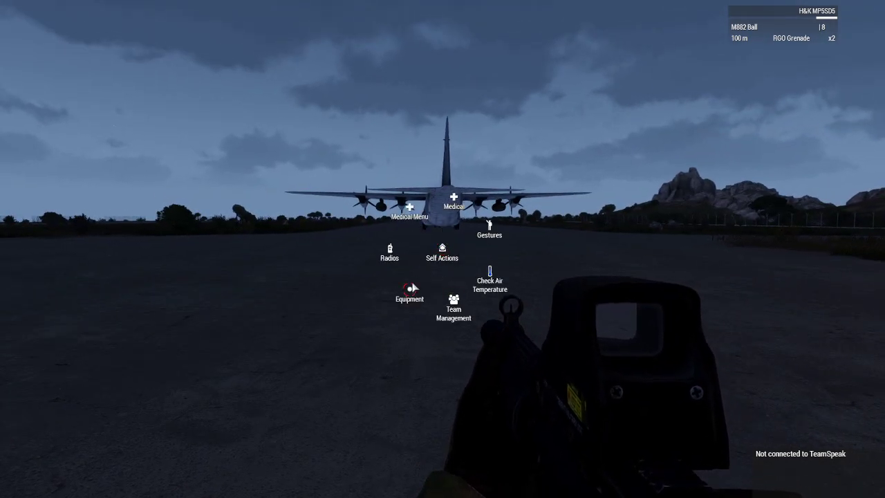
mouse_move(411, 291)
click(430, 339)
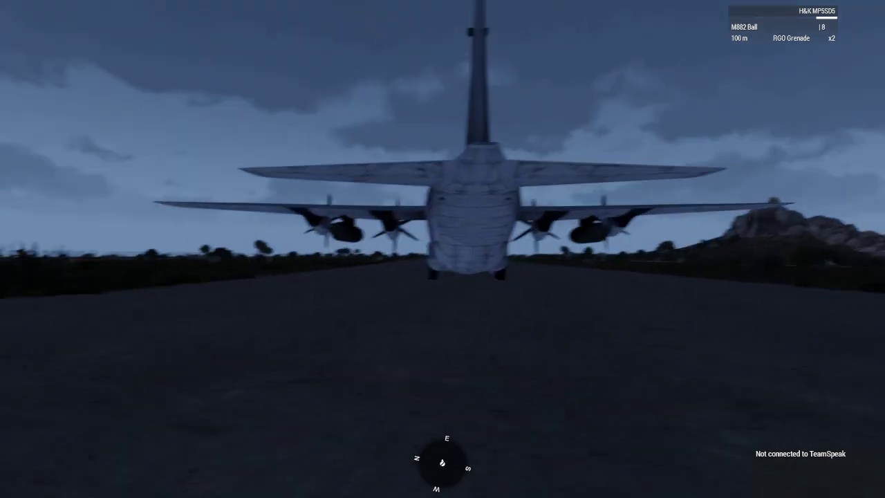
Approach the rear of the C-130J and get in as a passenger riding in back.
key(w)
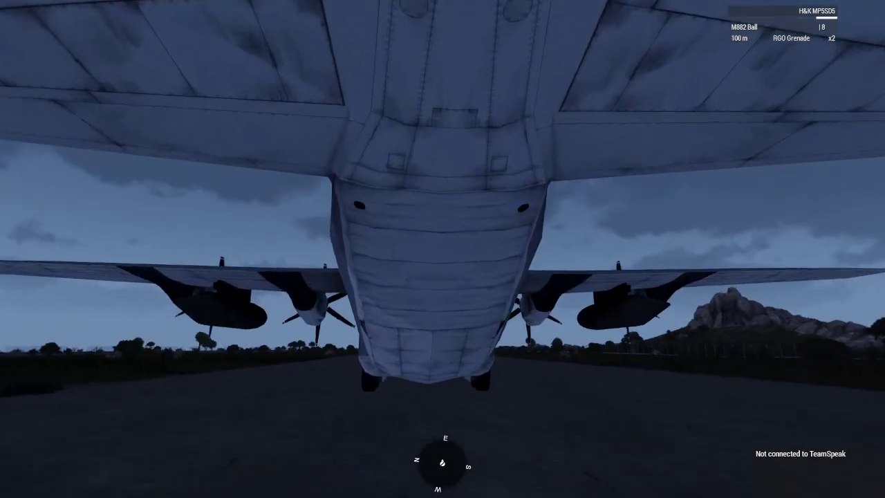
key(KP_Enter)
scroll(442, 249, down, 1)
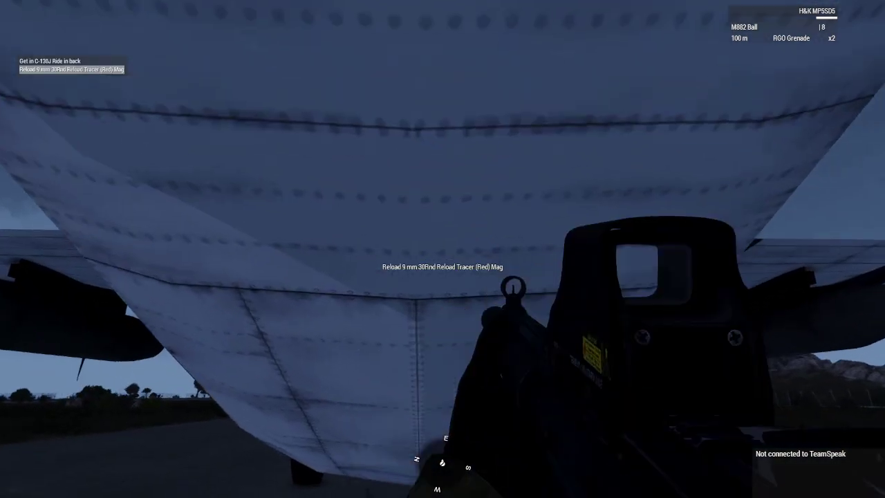
key(space)
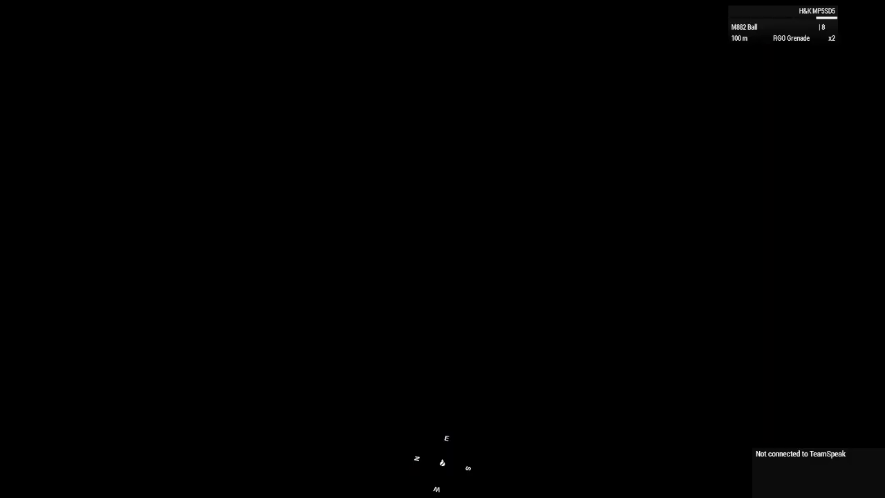
Switch how the backpack is carried through the Equipment self-interactions while seated in the C-130J.
key(ctrl+super)
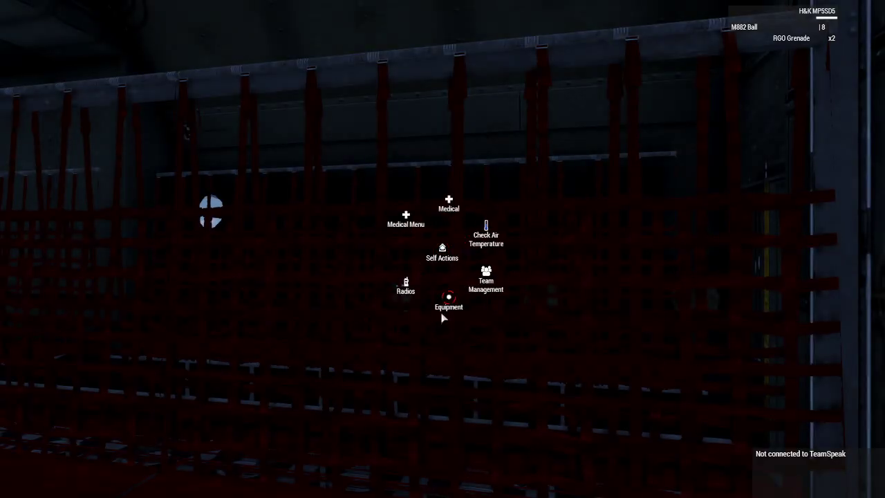
mouse_move(444, 317)
click(497, 321)
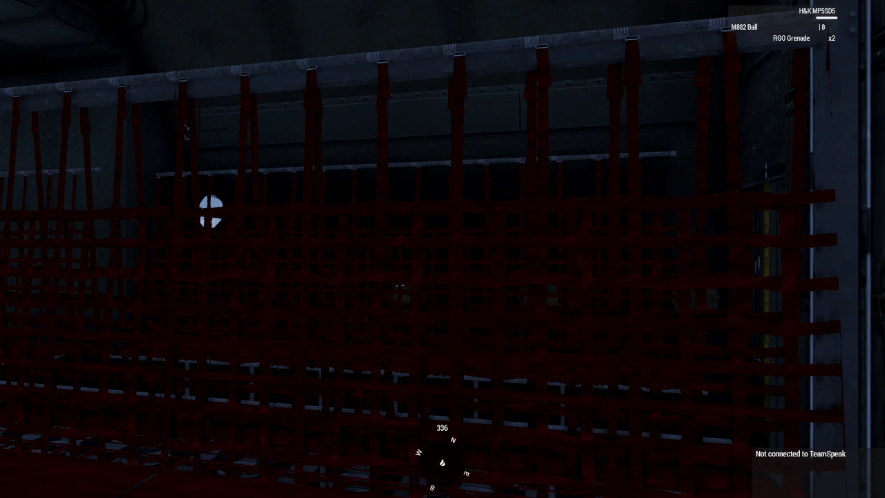
Open the inventory inside the C-130J, look through the crate and equip a Steerable Parachute from it.
scroll(442, 249, down, 1)
key(i)
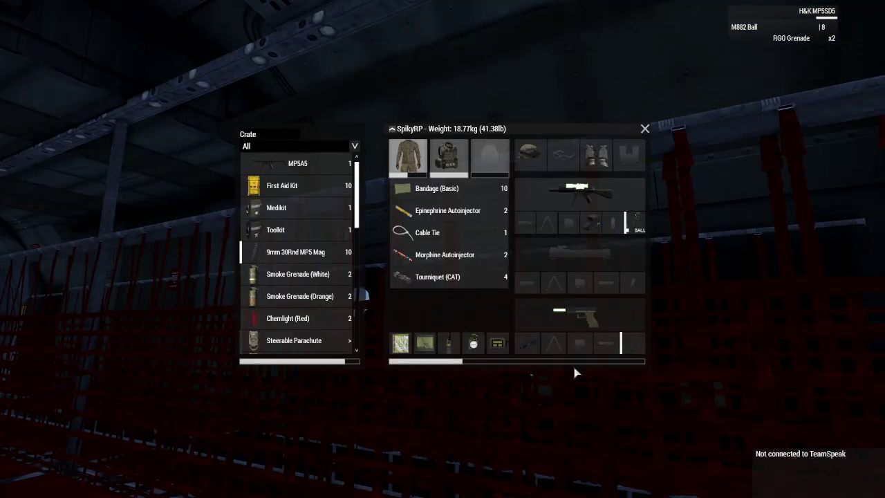
scroll(292, 268, down, 5)
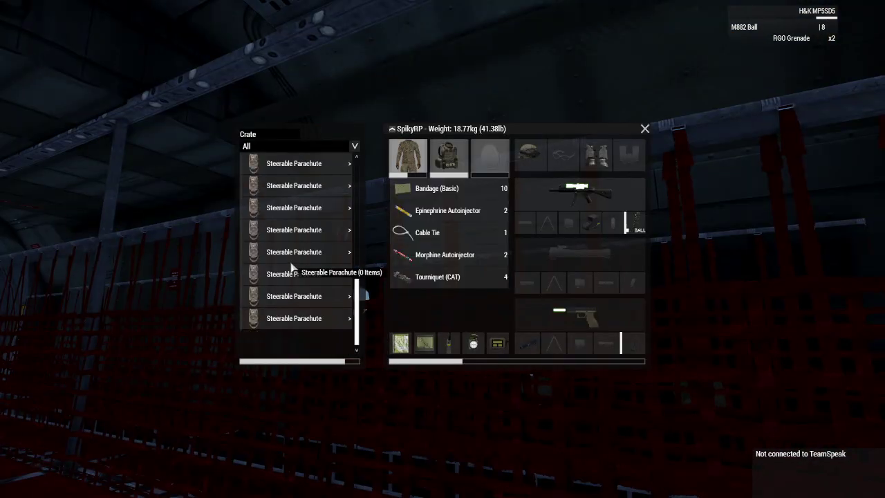
scroll(298, 273, up, 3)
scroll(305, 277, up, 6)
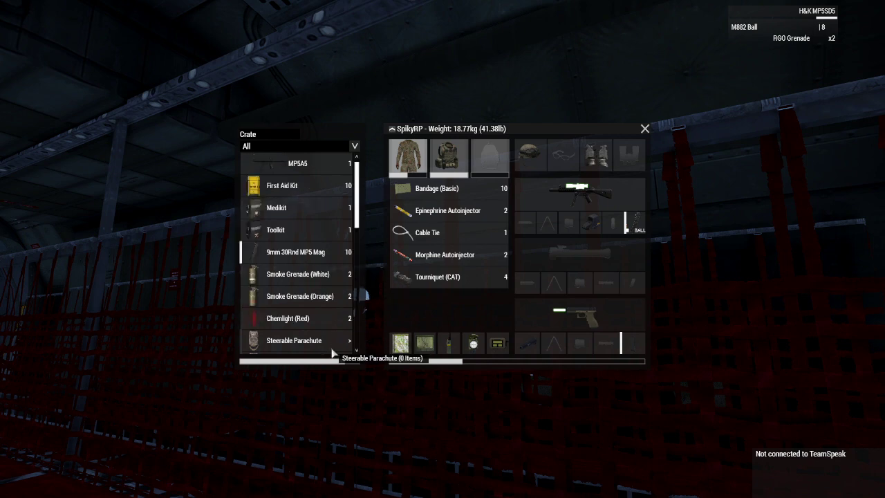
scroll(340, 236, down, 2)
scroll(325, 276, up, 2)
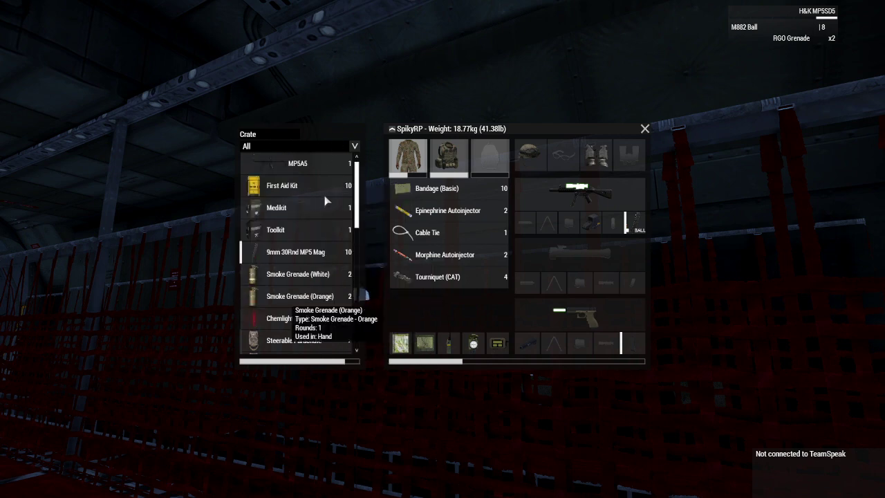
scroll(332, 300, down, 10)
scroll(319, 303, up, 4)
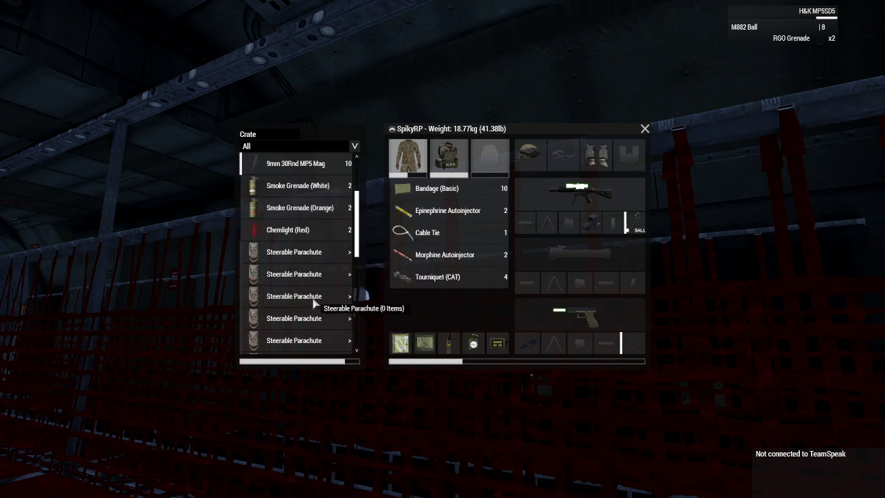
double_click(319, 257)
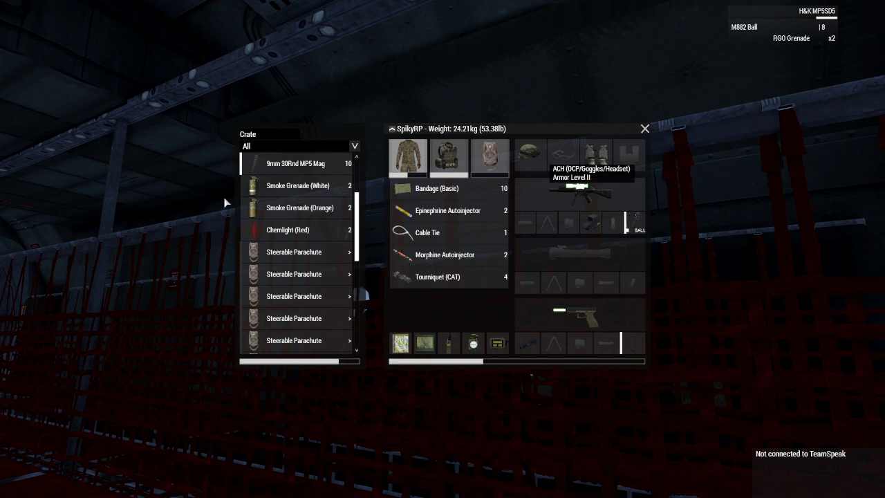
click(645, 129)
Abort the running mission and go back from role assignment to the scenario editor.
key(Escape)
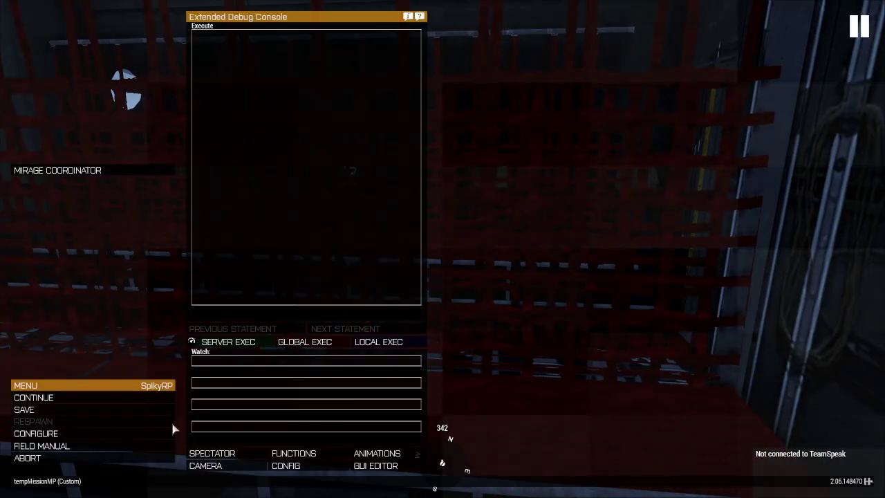
click(25, 459)
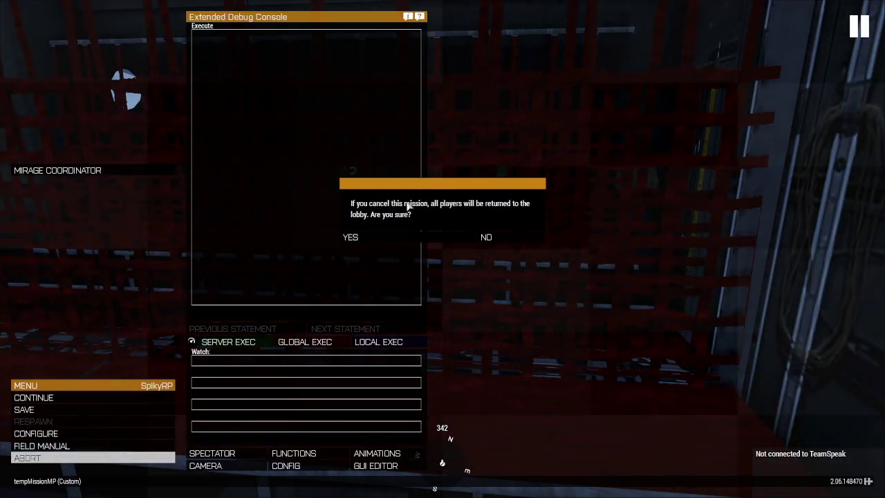
click(369, 237)
click(607, 372)
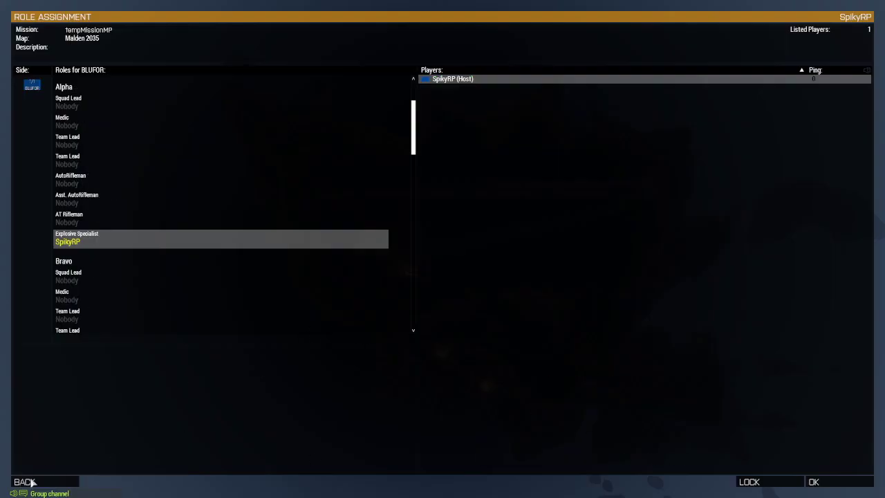
key(Escape)
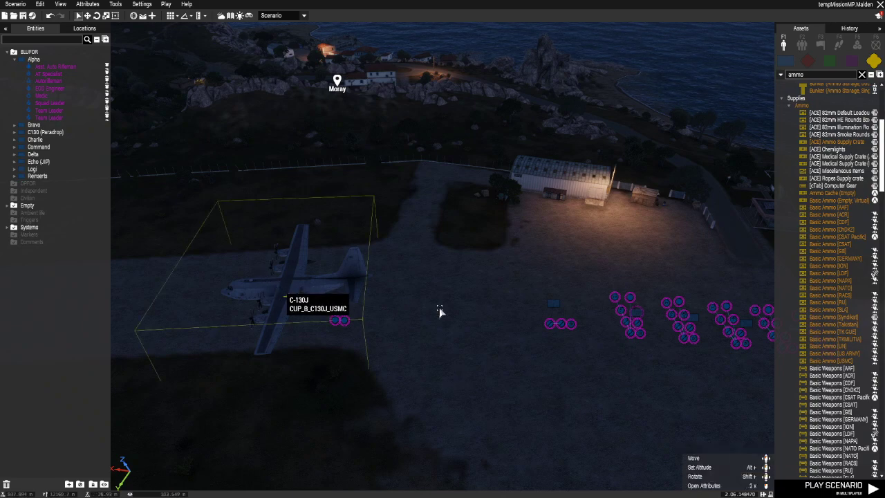
In the C-130J's equipment storage, reduce 9mm 30Rnd MP5 Mag, Chemlight (Red), First Aid Kit, Medikit and MP5A5 to 0.
double_click(494, 315)
scroll(426, 362, down, 5)
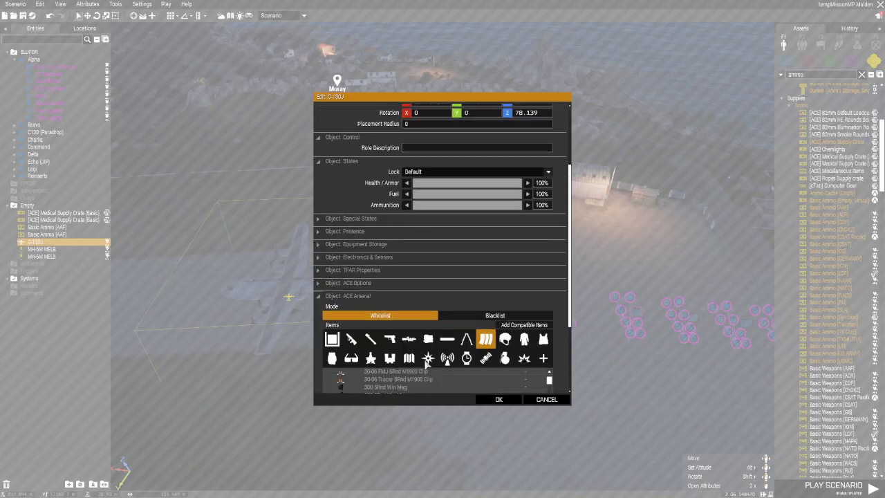
click(320, 225)
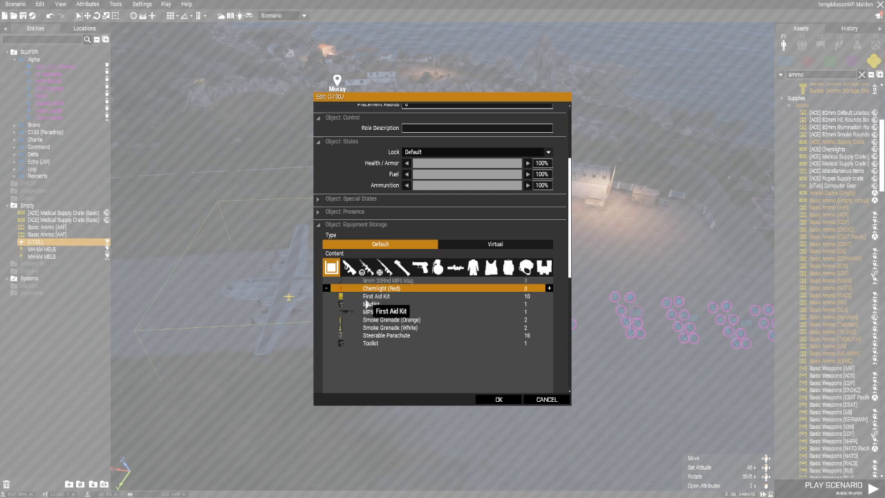
click(344, 305)
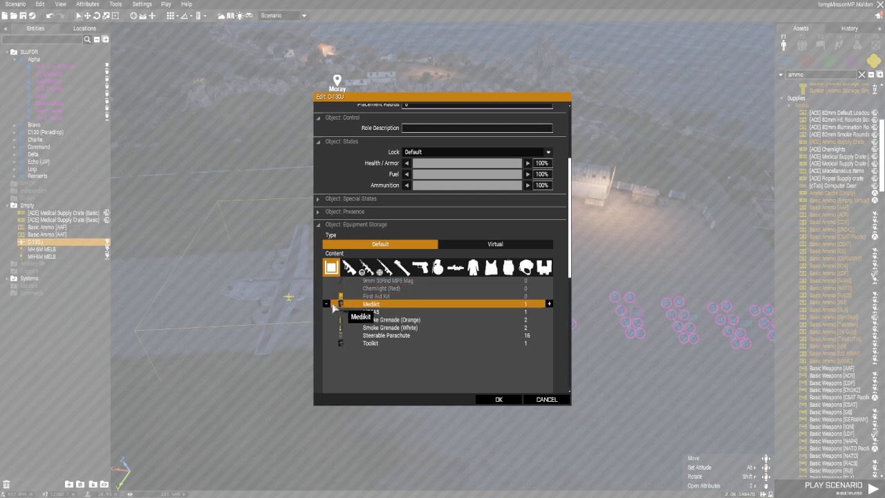
click(326, 303)
click(332, 312)
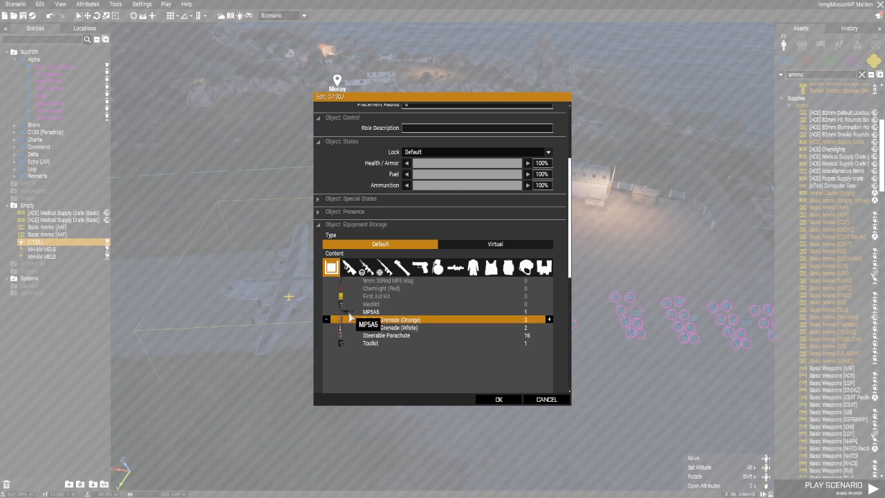
click(326, 312)
Reduce Smoke Grenade (Orange), Smoke Grenade (White), Steerable Parachute and Toolkit to 0 in the C-130J's equipment storage.
click(354, 320)
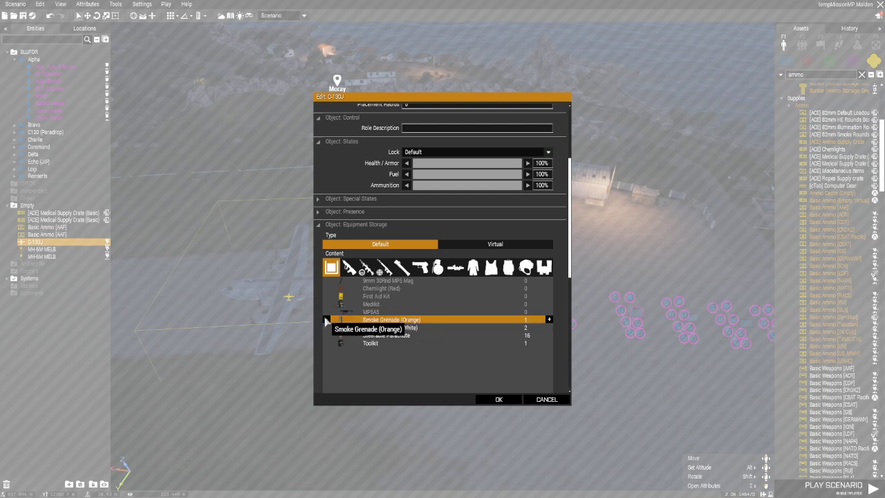
click(325, 320)
click(326, 319)
click(343, 328)
click(326, 327)
click(326, 327)
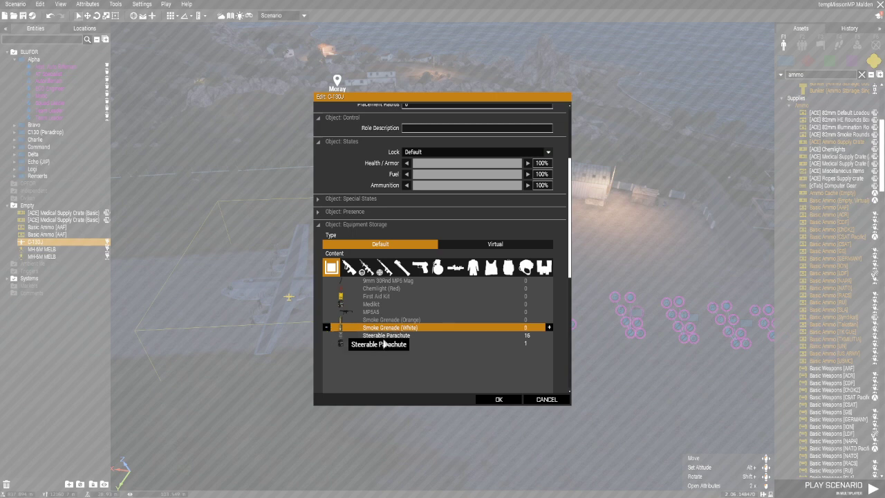
click(327, 336)
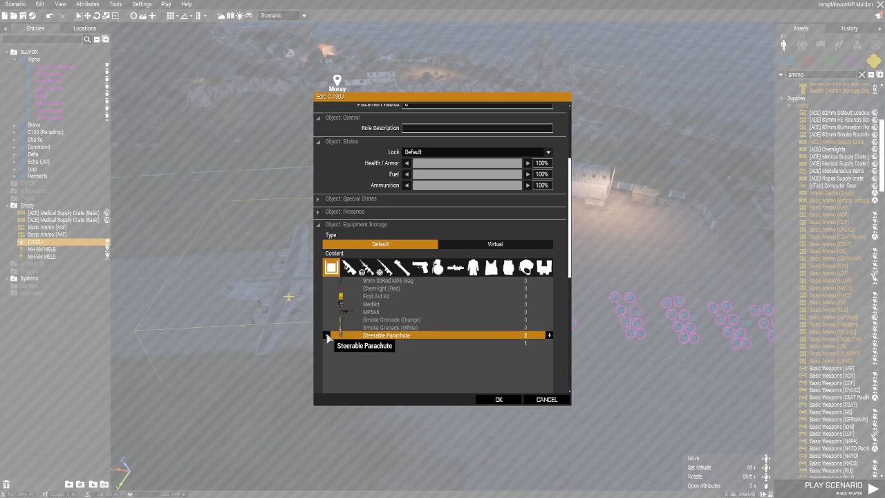
click(339, 344)
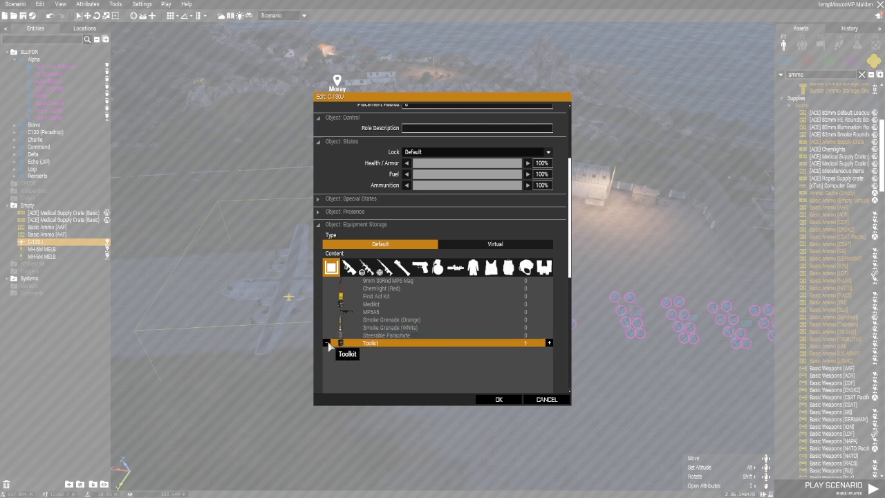
click(325, 343)
Search the backpacks in the C-130J's ACE Arsenal whitelist for "para" and apply the attribute changes.
scroll(546, 334, down, 1)
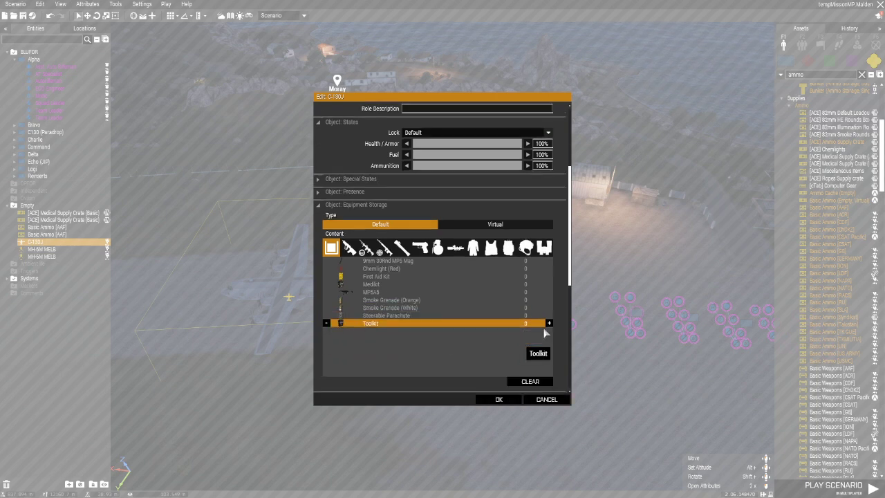
scroll(545, 334, down, 5)
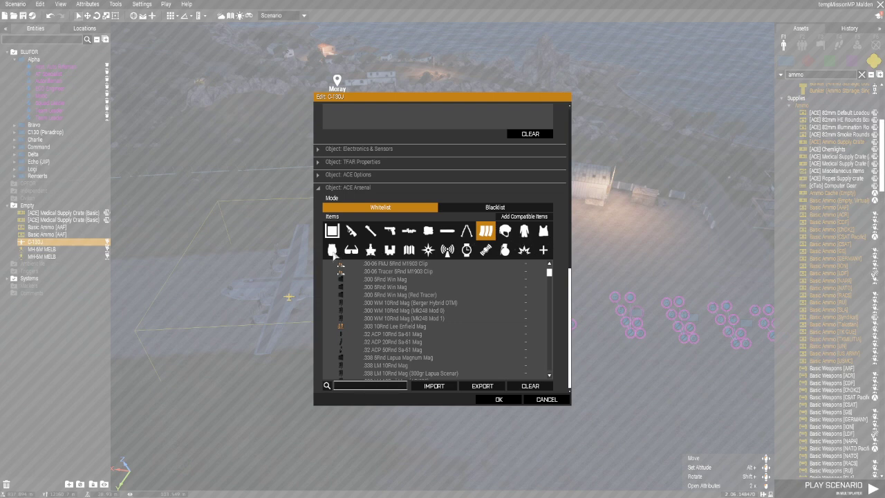
click(332, 252)
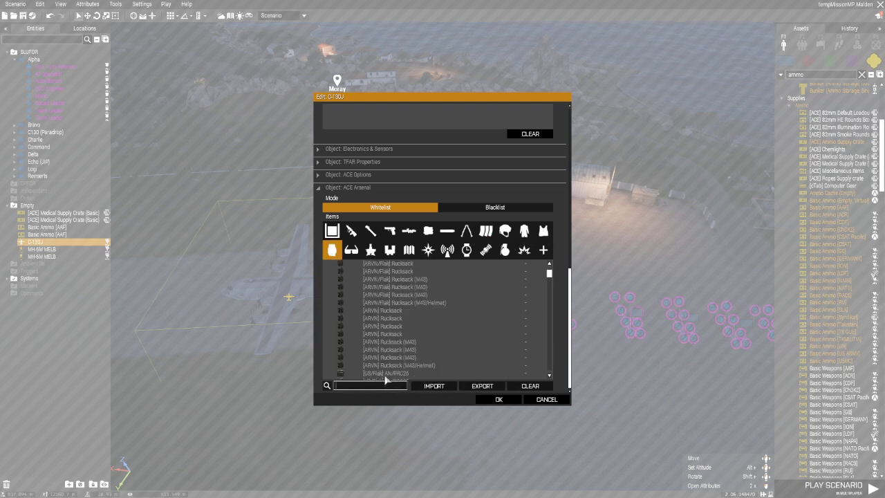
text(para)
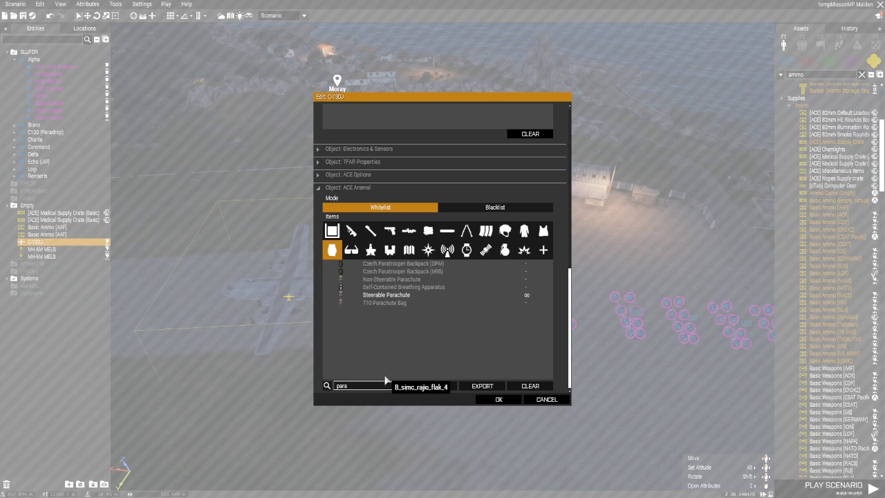
click(499, 399)
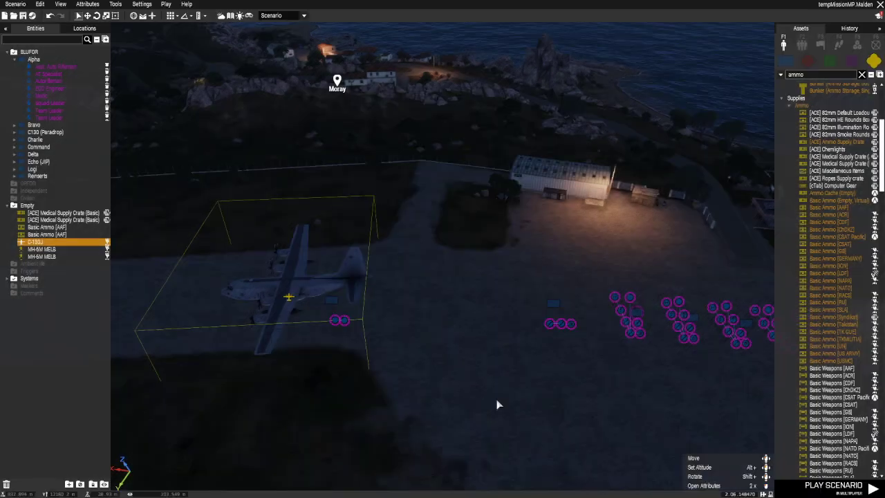
Play the scenario in multiplayer and start it in the Pilot role of the C130 group.
click(173, 4)
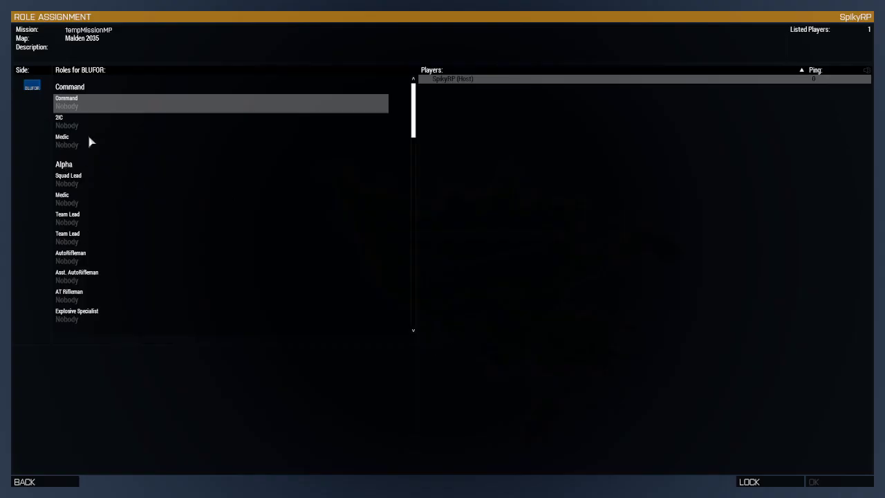
scroll(209, 239, down, 15)
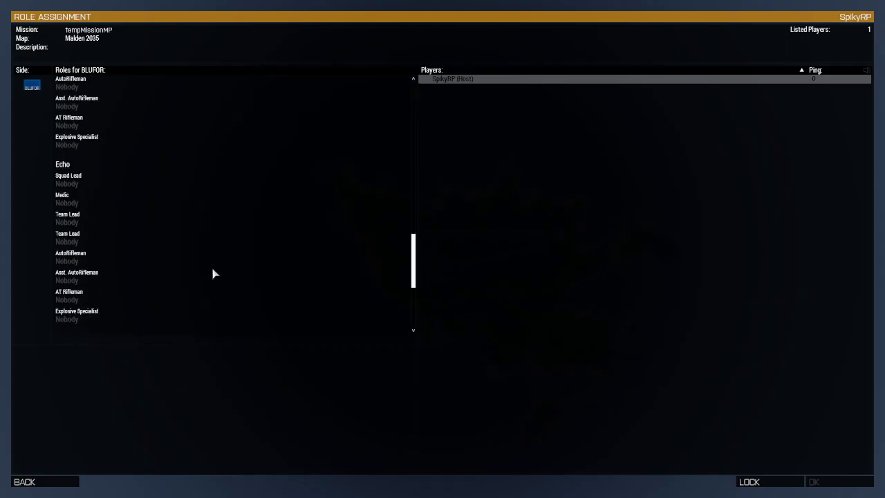
scroll(211, 274, down, 5)
click(69, 301)
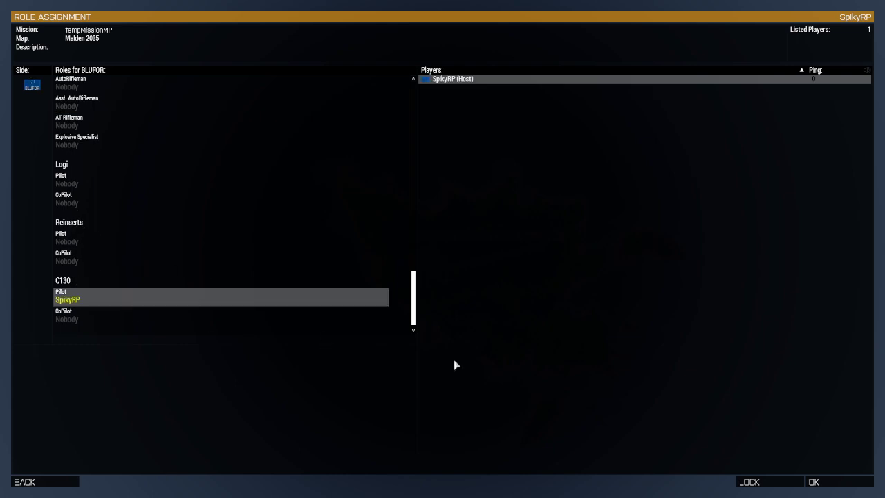
click(834, 484)
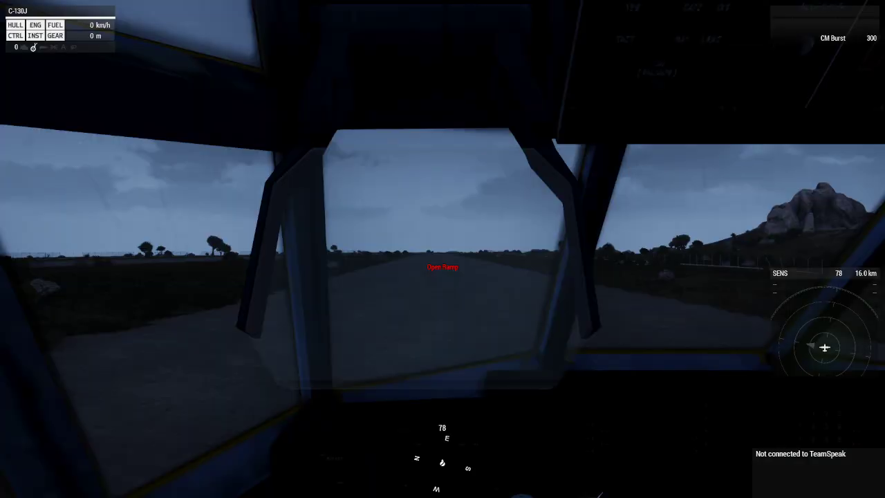
Examine the crate contents in the C-130J's inventory from the pilot's seat, then close the inventory.
scroll(442, 249, up, 2)
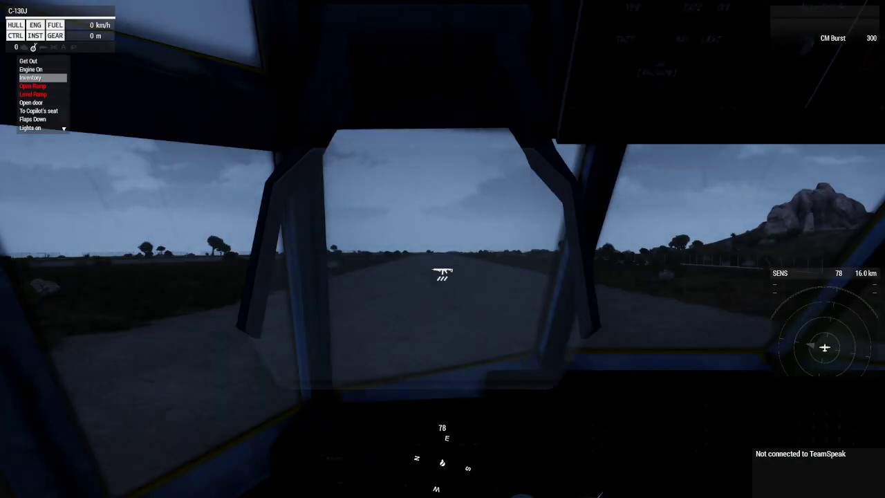
middle_click(443, 249)
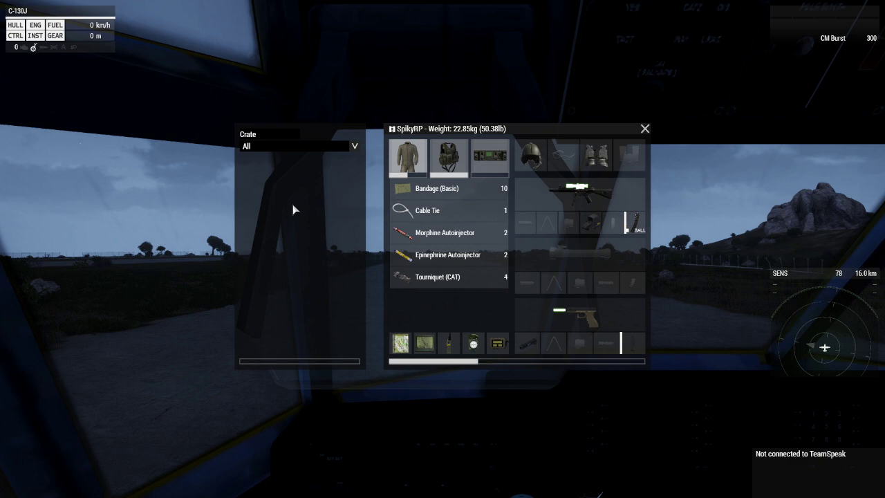
click(645, 129)
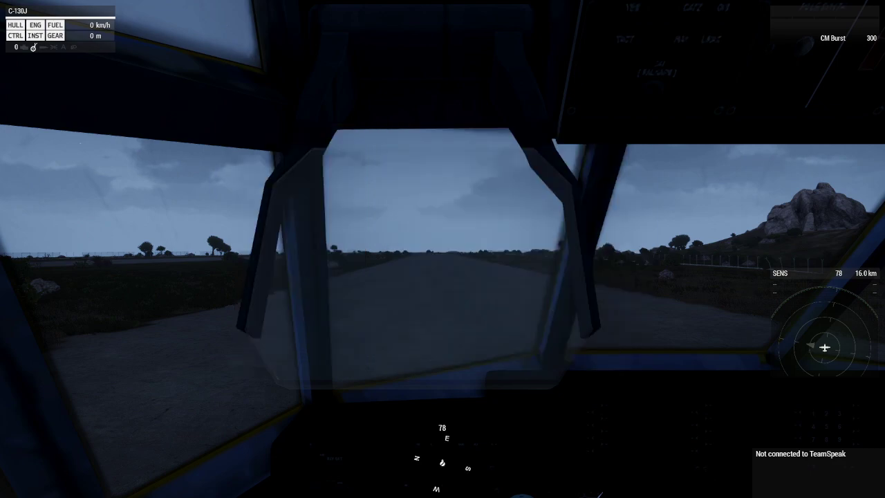
Get out of the C-130J and walk along its fuselage to the rear side door.
key(v)
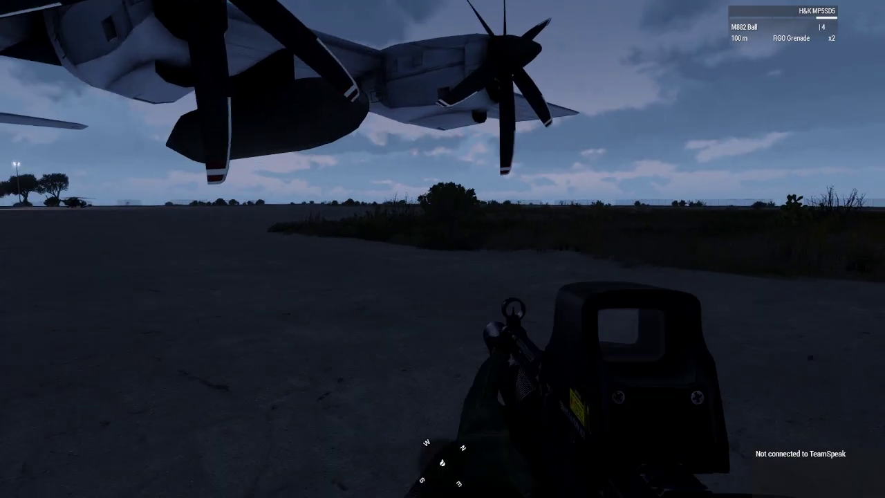
key(w)
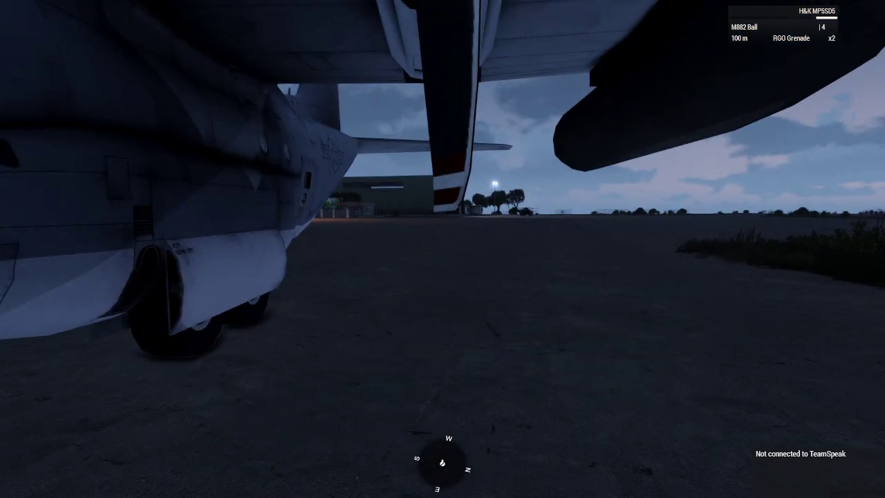
key(w)
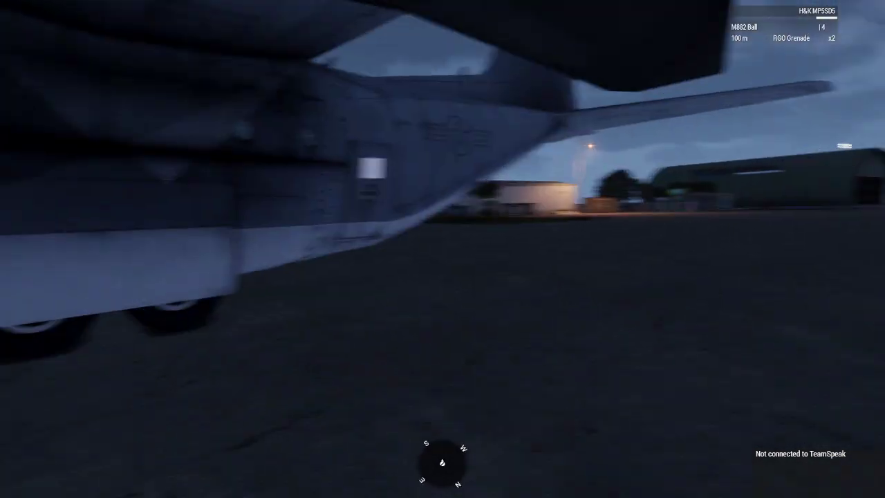
key(w)
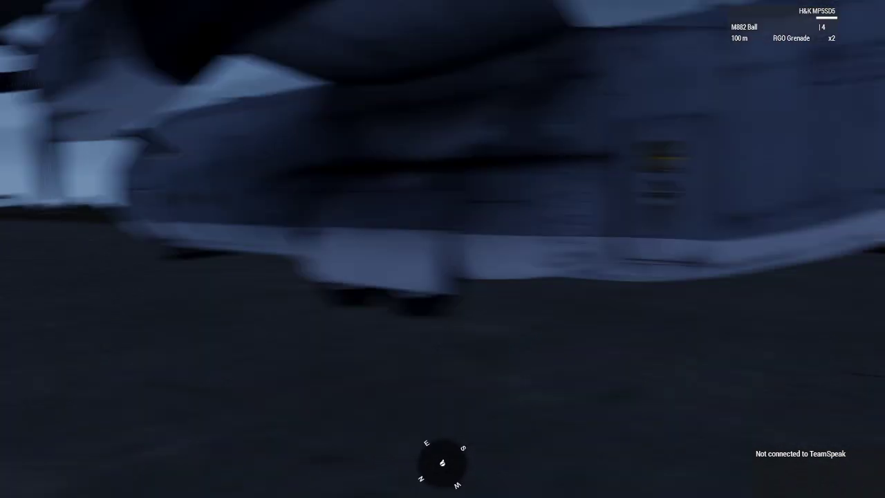
key(w)
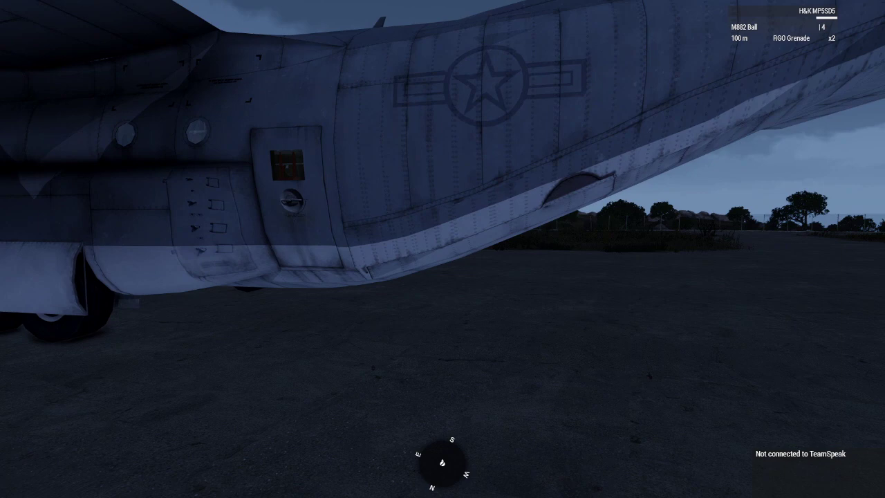
Abort the running mission, confirm the cancellation and return from the debriefing to the editor.
key(Escape)
click(146, 462)
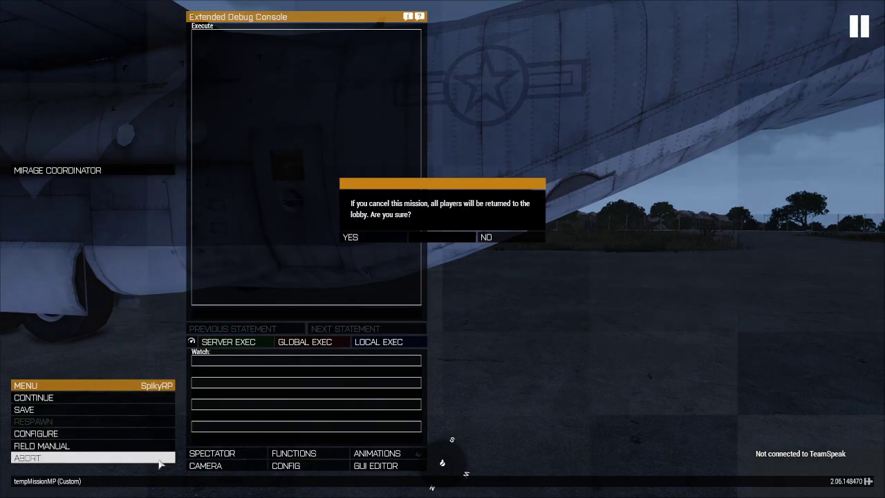
click(379, 240)
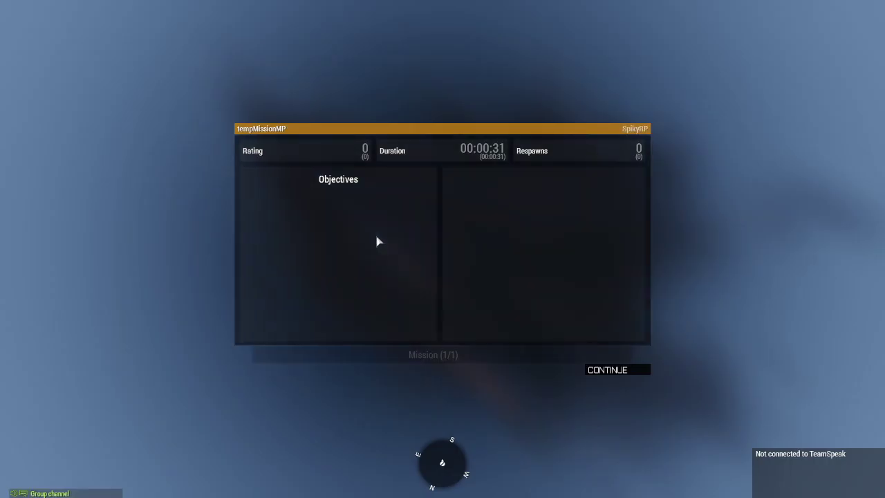
click(634, 371)
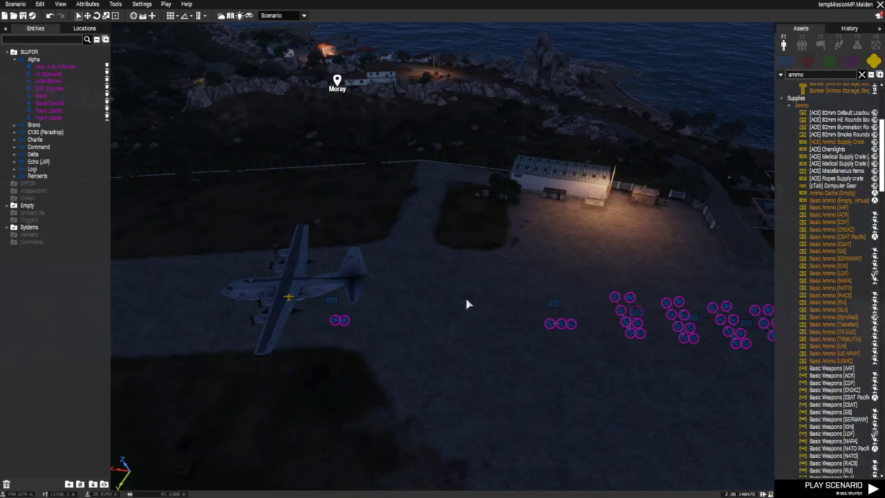
Open the C-130J's attributes and collapse the ACE Arsenal section below its equipment storage.
right_drag(467, 305, 470, 311)
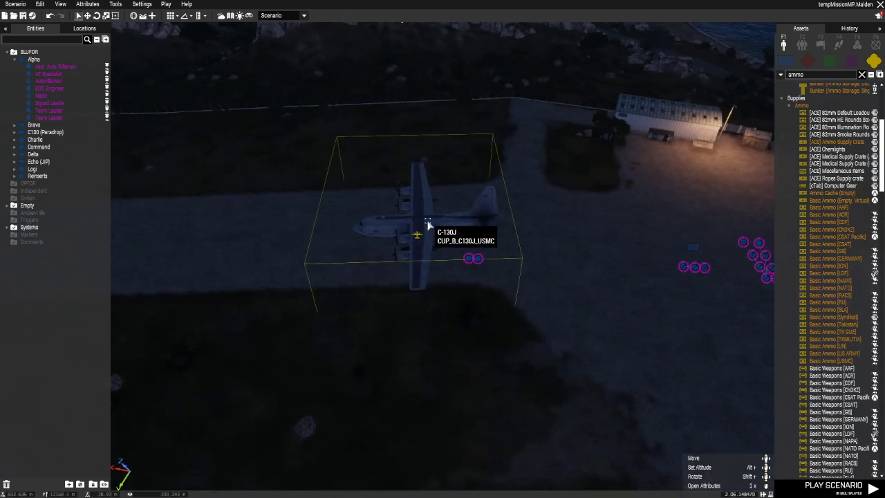
double_click(427, 225)
scroll(465, 340, down, 5)
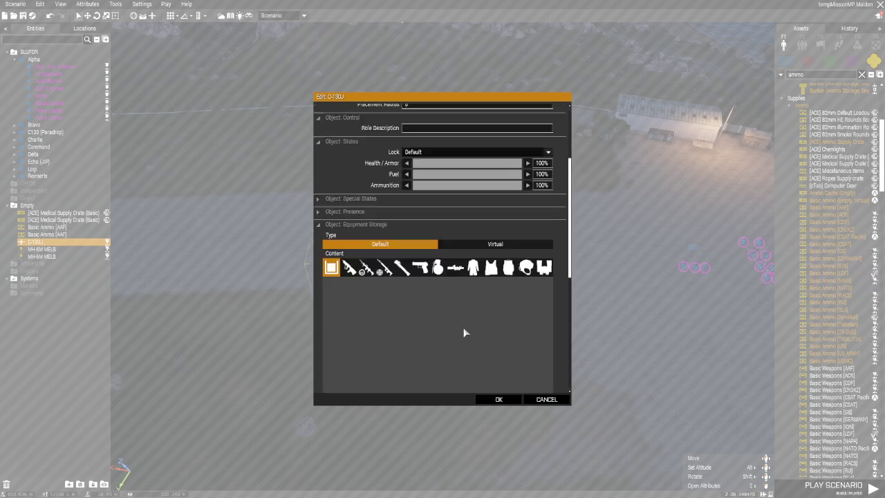
scroll(362, 308, down, 1)
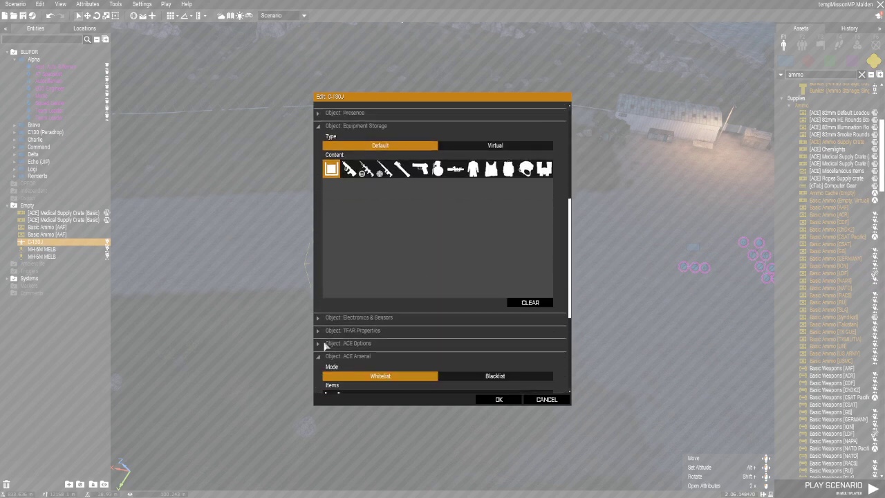
click(320, 356)
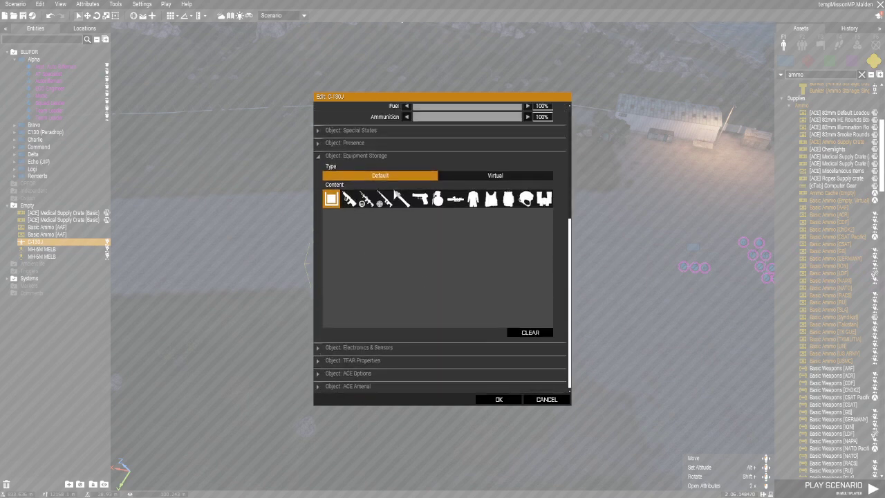
Look through the backpacks in the C-130J's equipment storage for a parachute.
click(512, 199)
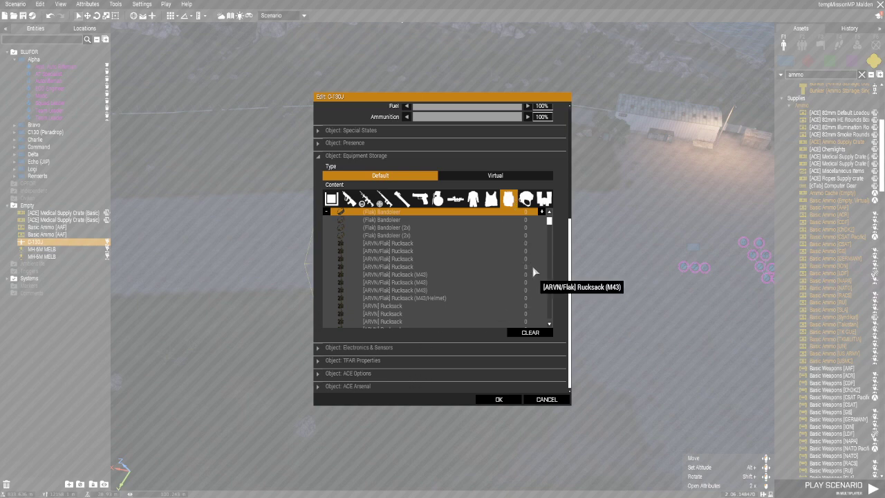
scroll(533, 271, down, 2)
drag(549, 224, 549, 300)
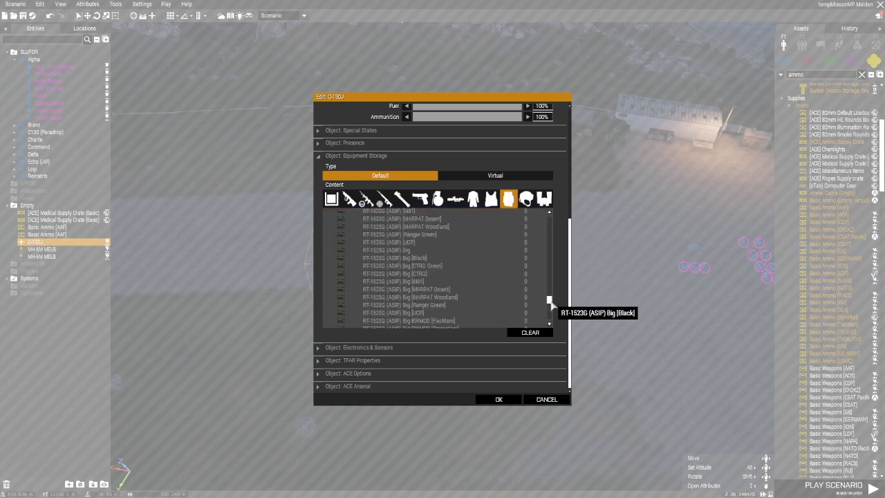
scroll(408, 291, up, 4)
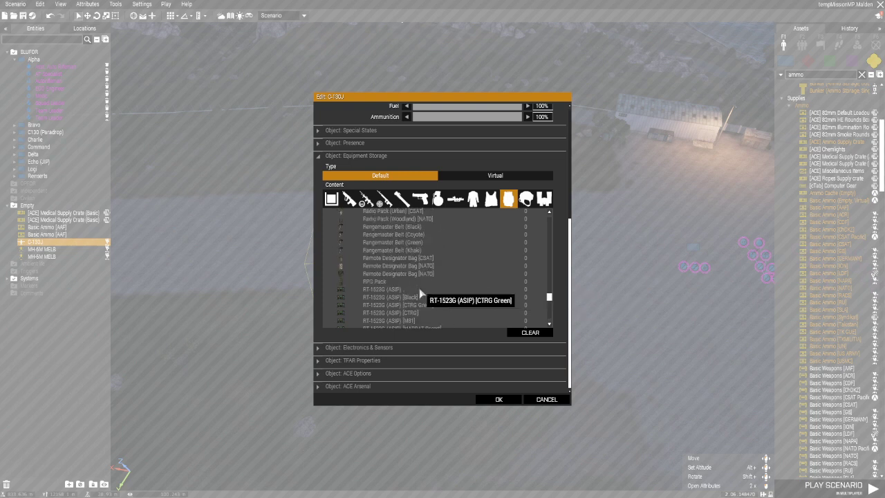